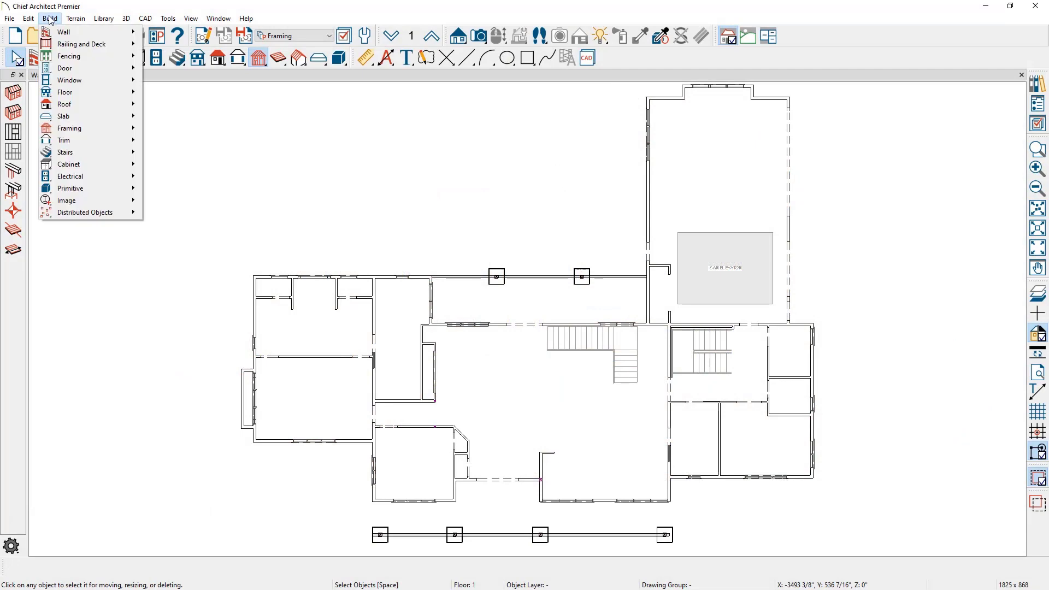
Step: Turn on automatic wall framing in the framing settings, keep Standard wall corners, and build the framing
mouse_move(73, 131)
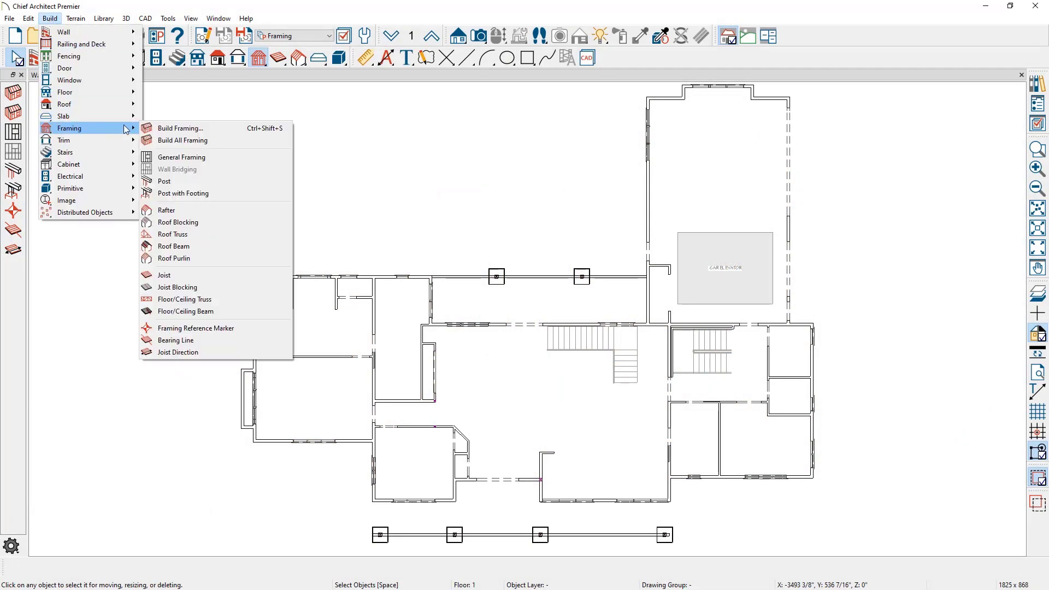
click(212, 128)
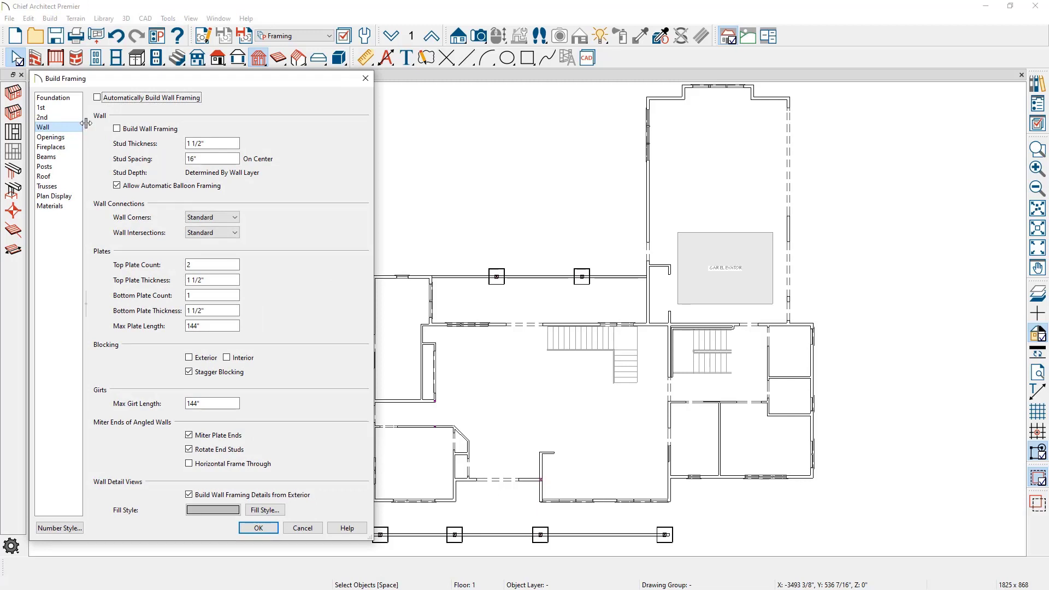
click(98, 99)
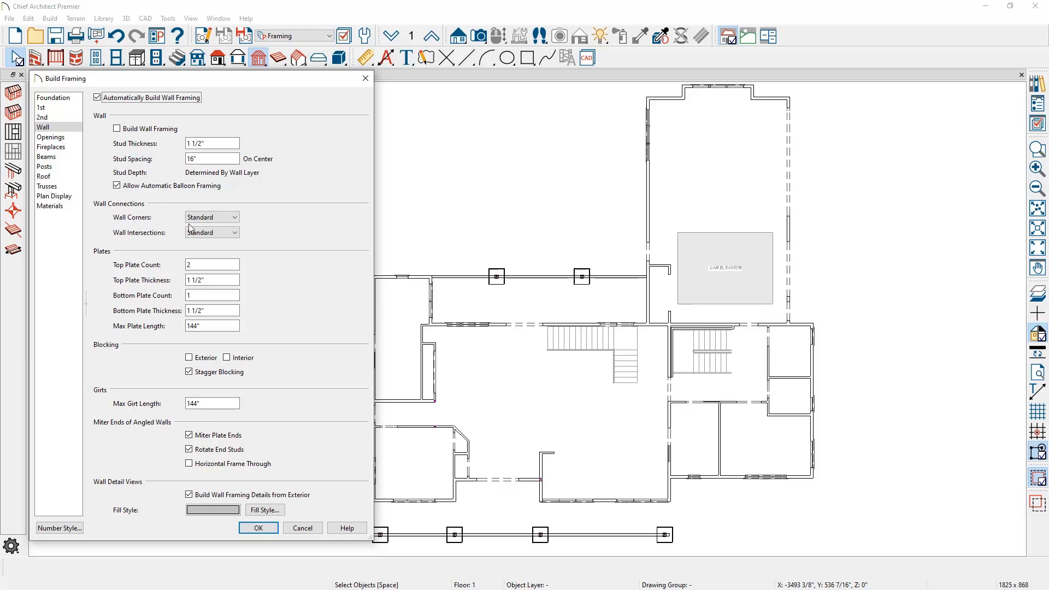
click(235, 218)
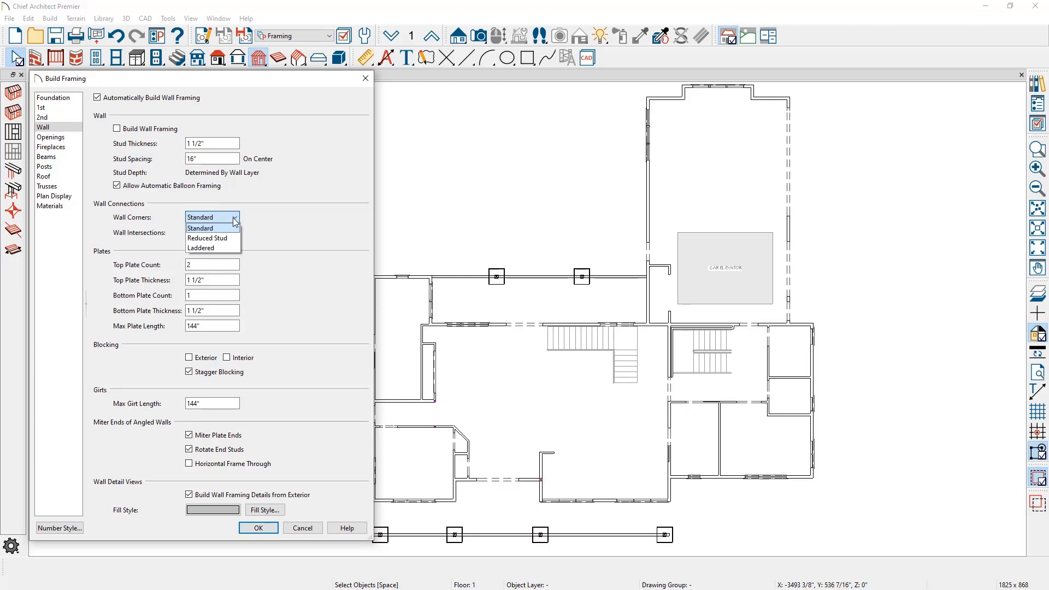
click(263, 264)
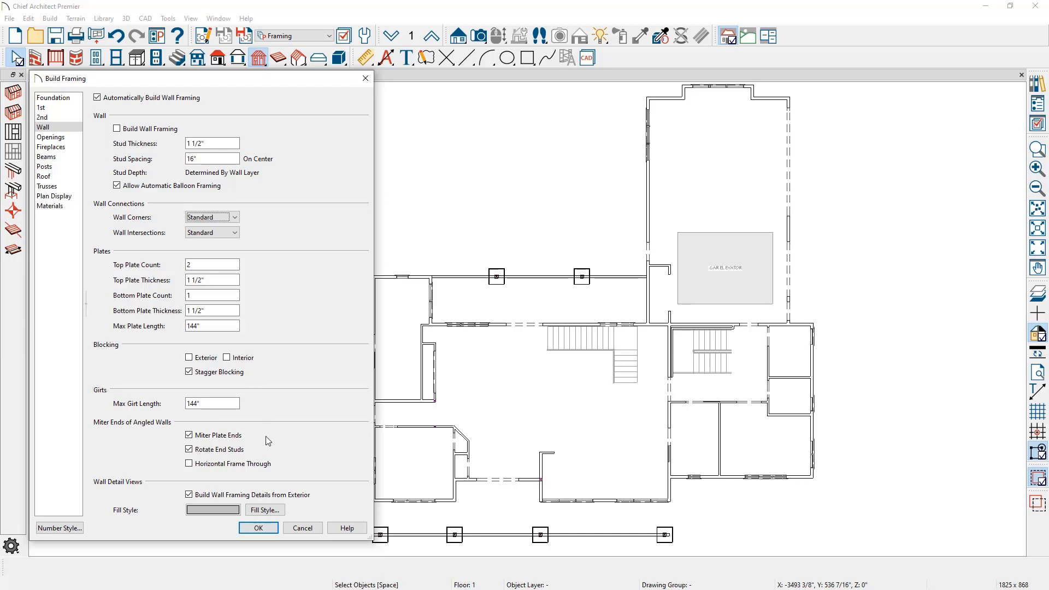
click(258, 529)
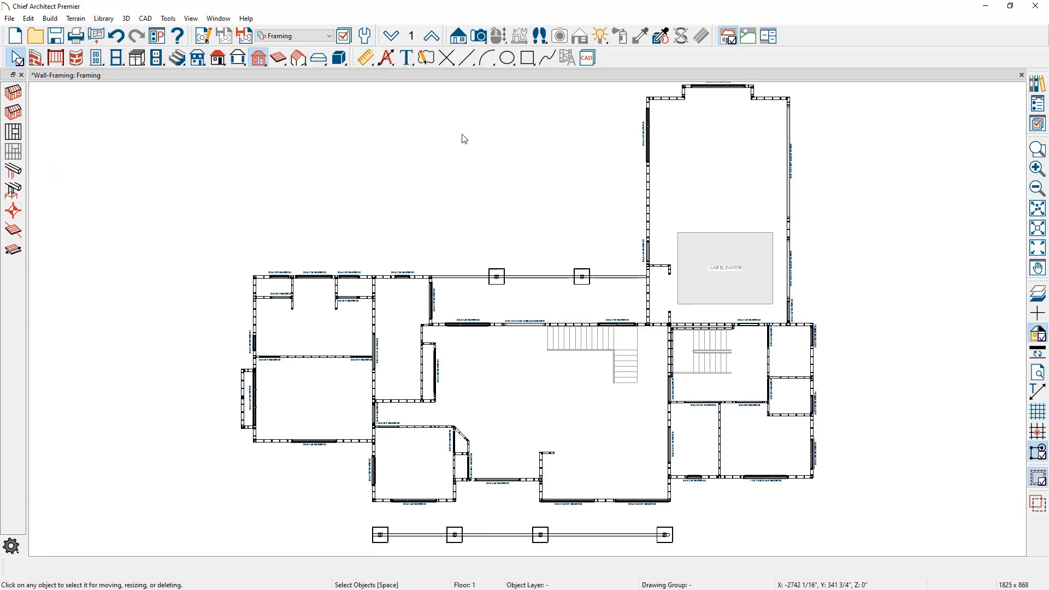
Step: Create a perspective framing overview of the house and examine the wall framing from several sides
click(479, 37)
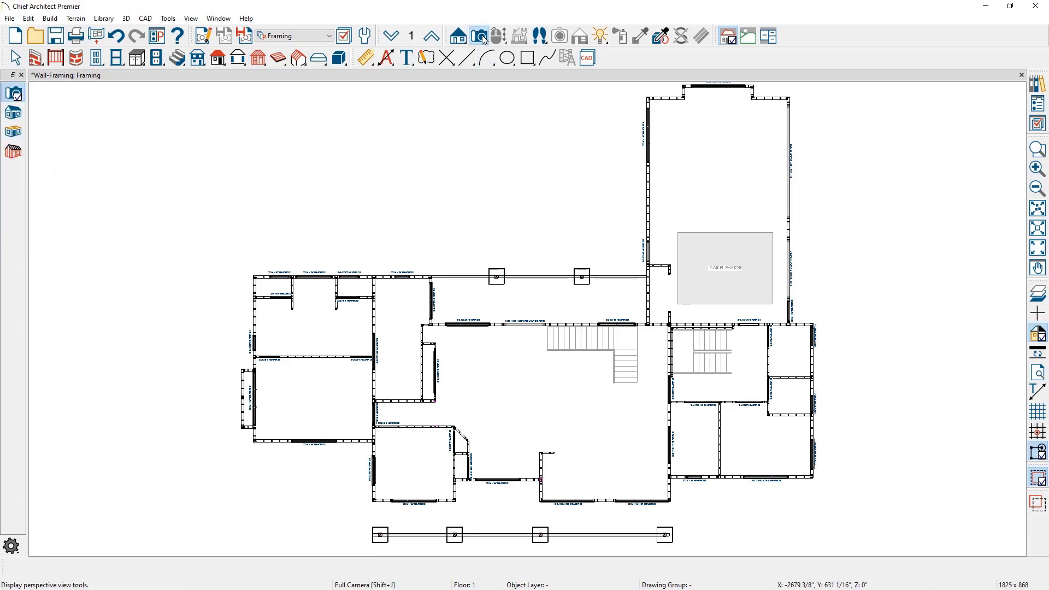
click(21, 153)
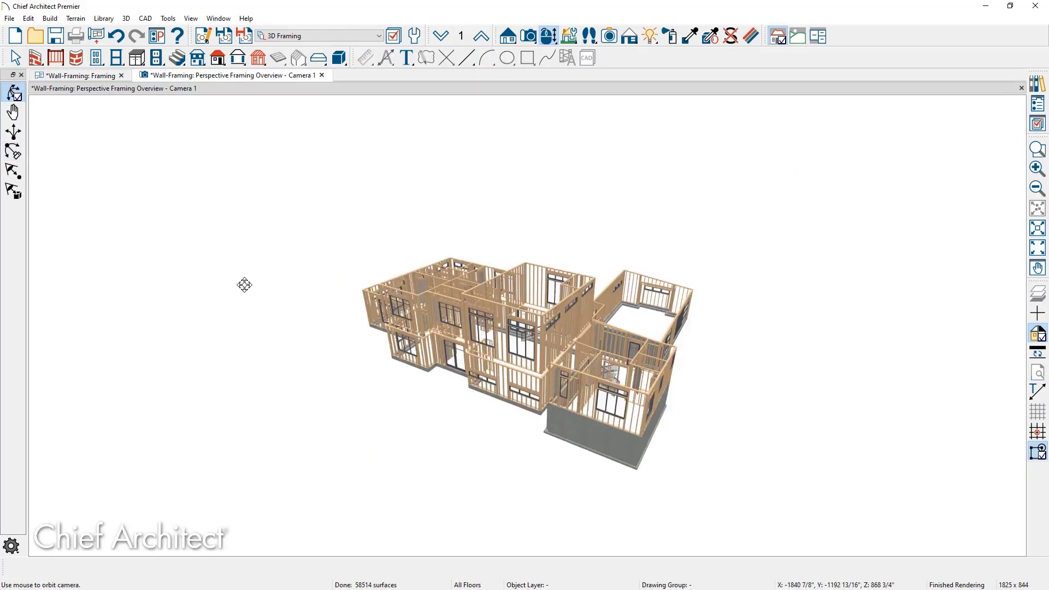
drag(244, 286, 393, 290)
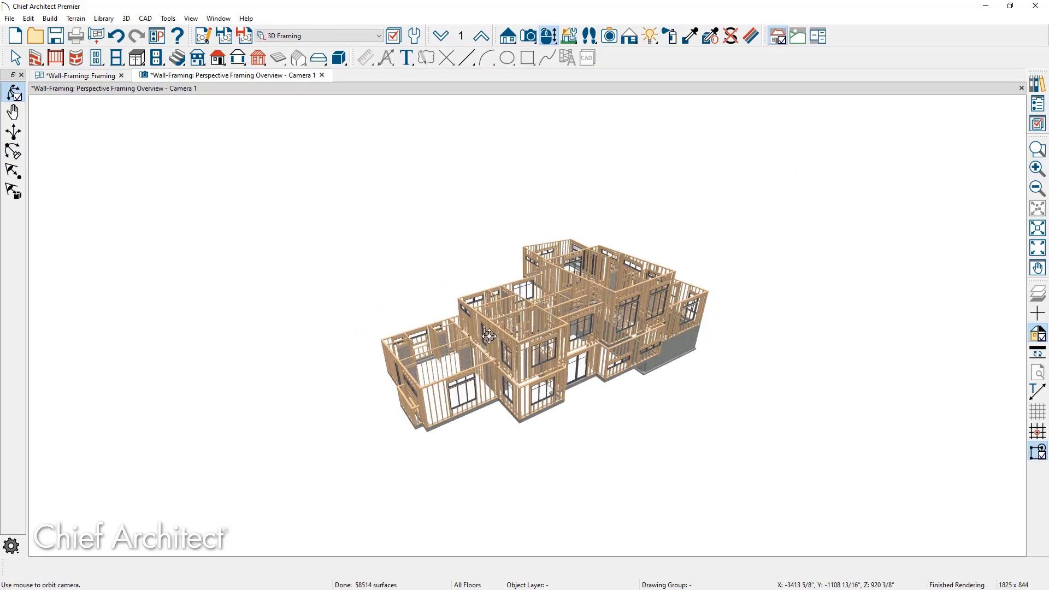
scroll(543, 353, up, 3)
scroll(543, 353, up, 2)
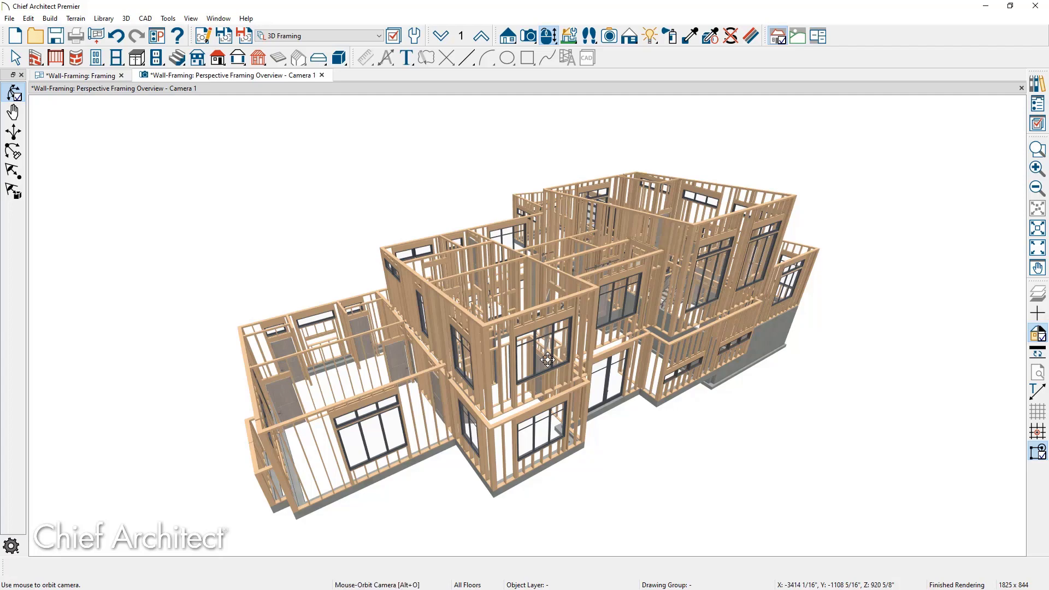
drag(549, 376, 452, 375)
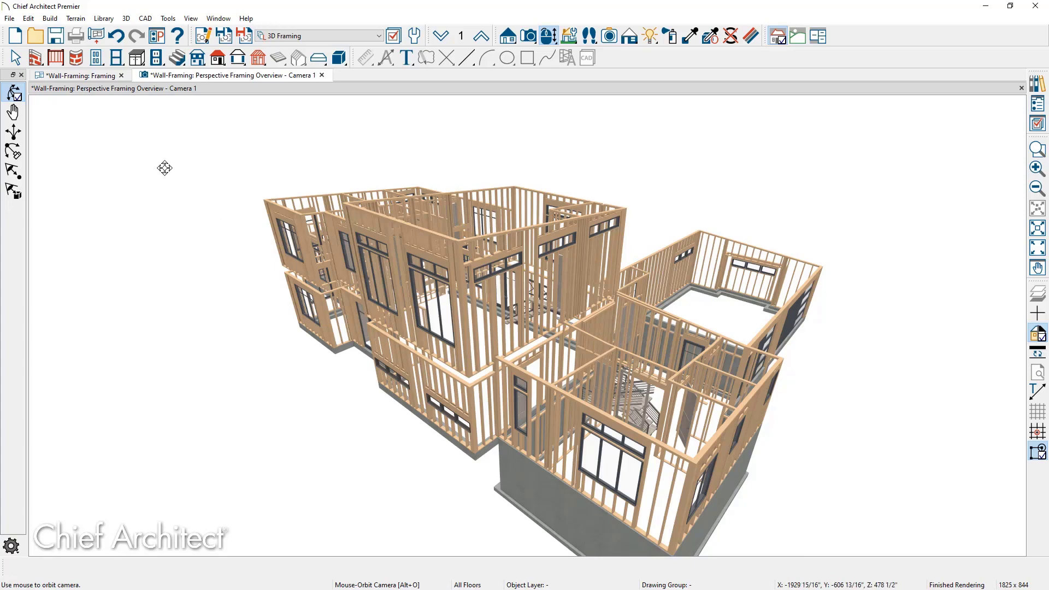
Step: Return to the floor plan, switch it to the Framing Wall plan view, and save a copy as "Framing Wall 2"
click(98, 77)
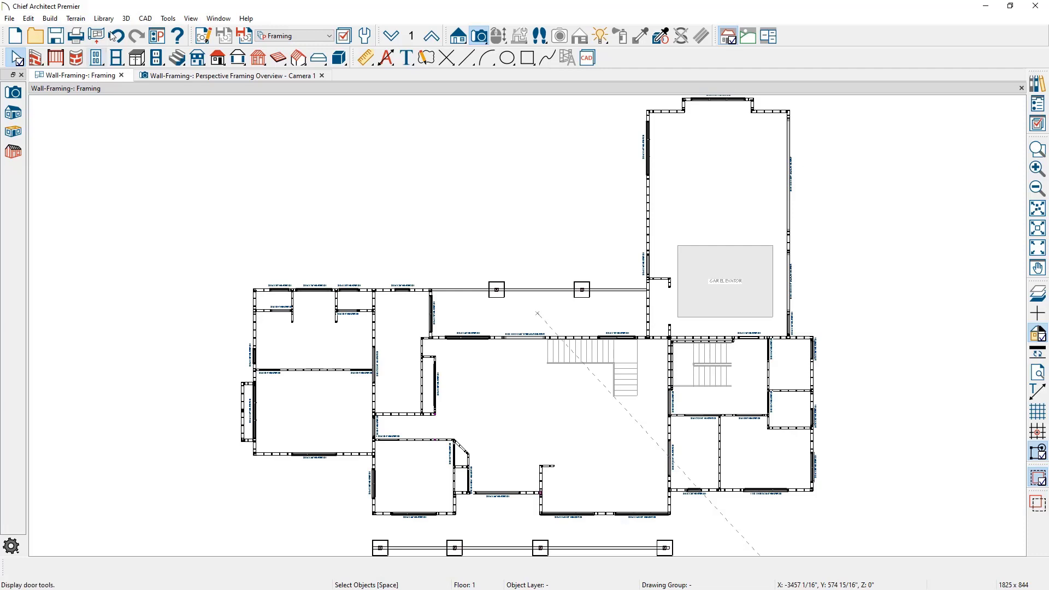
click(285, 36)
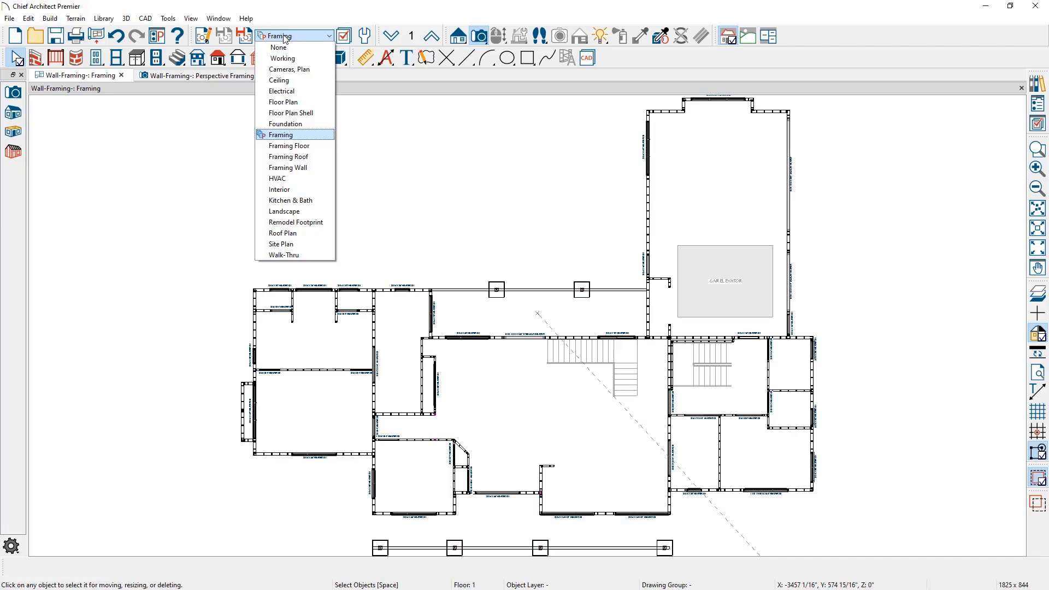
click(314, 167)
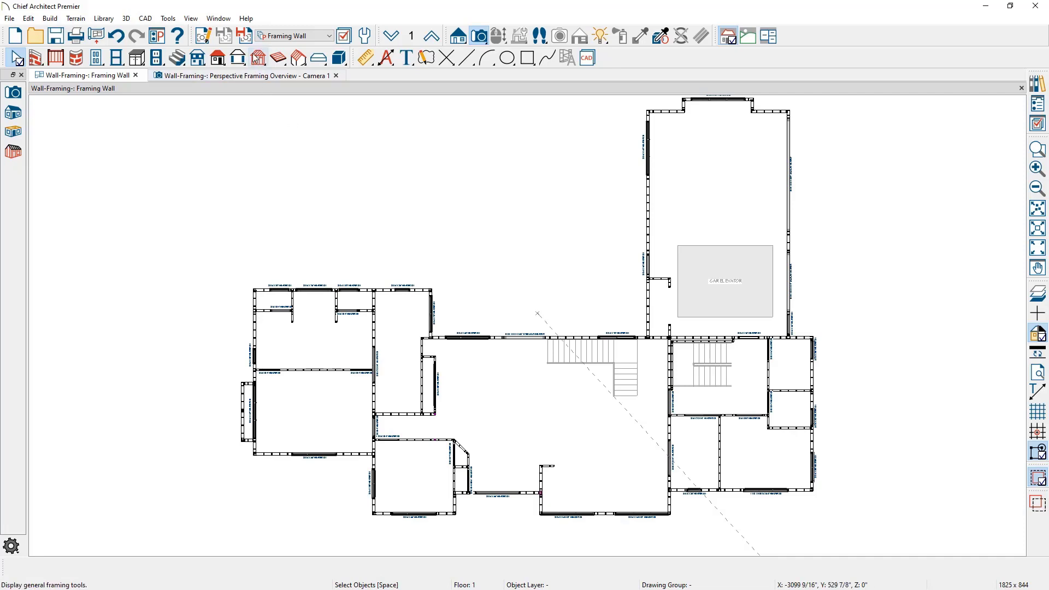
click(244, 36)
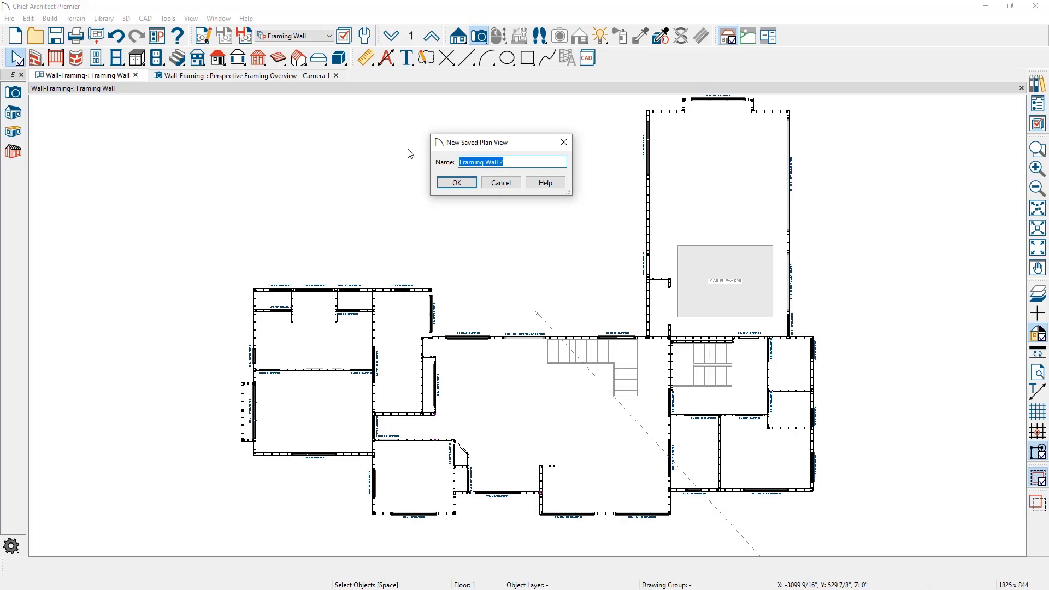
click(455, 186)
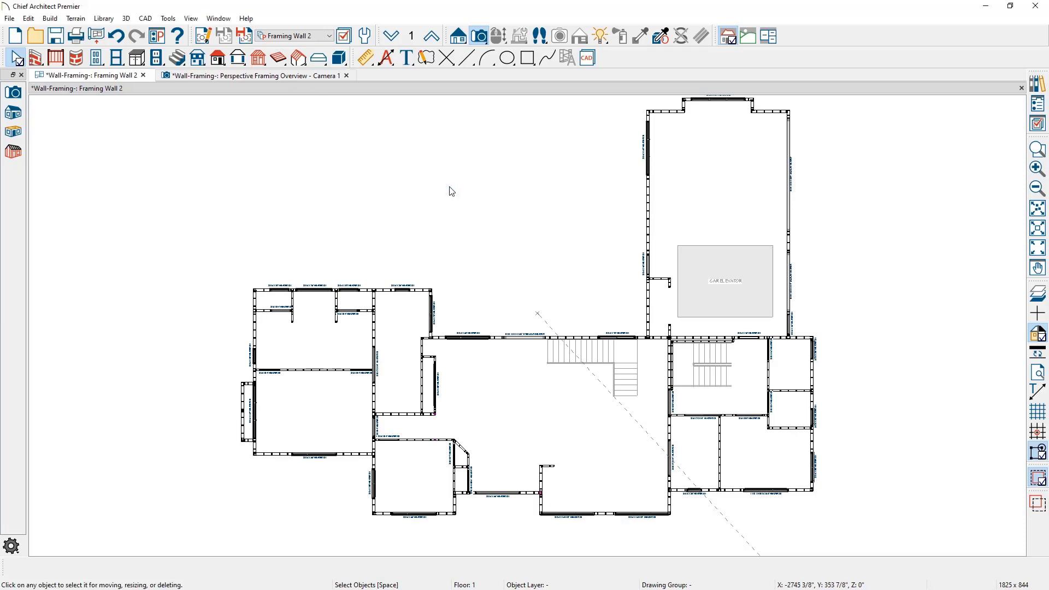
Step: Review the Framing Wall 2 view's selected defaults and check its layer set's display options, filtering the layers by "framing"
click(203, 44)
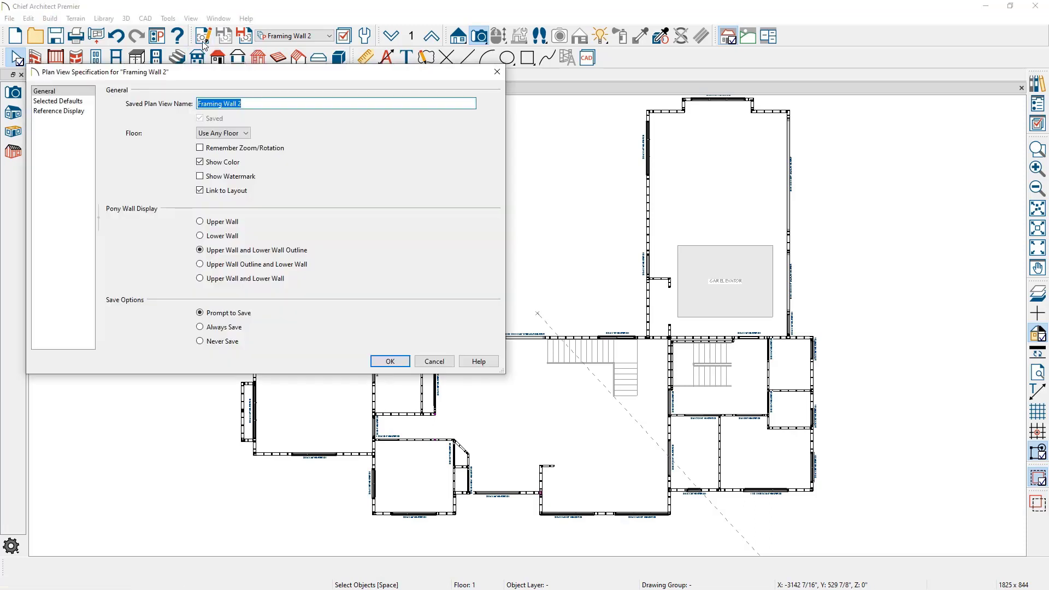
click(79, 104)
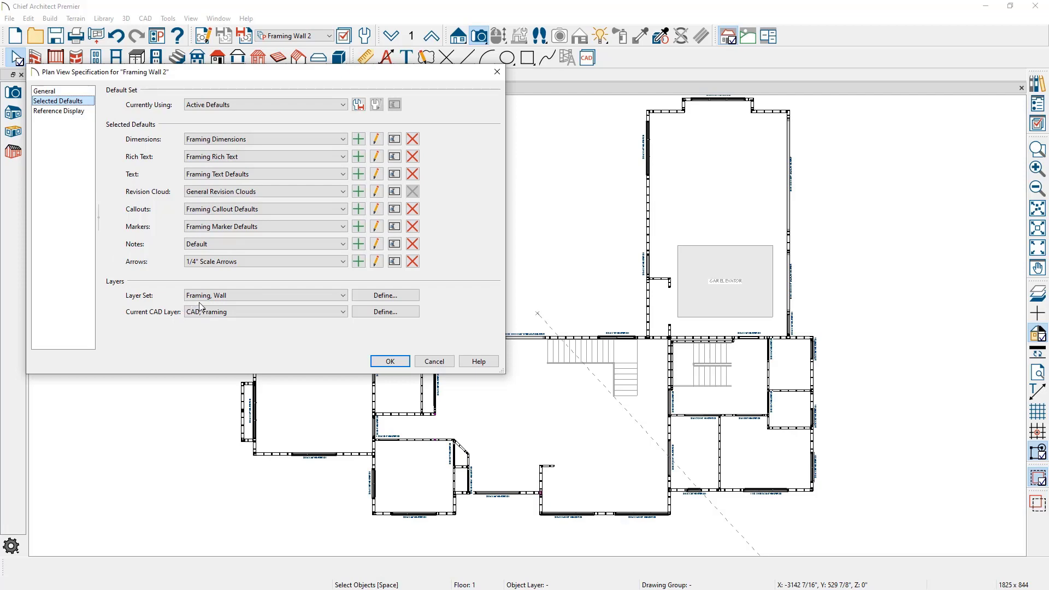
click(379, 297)
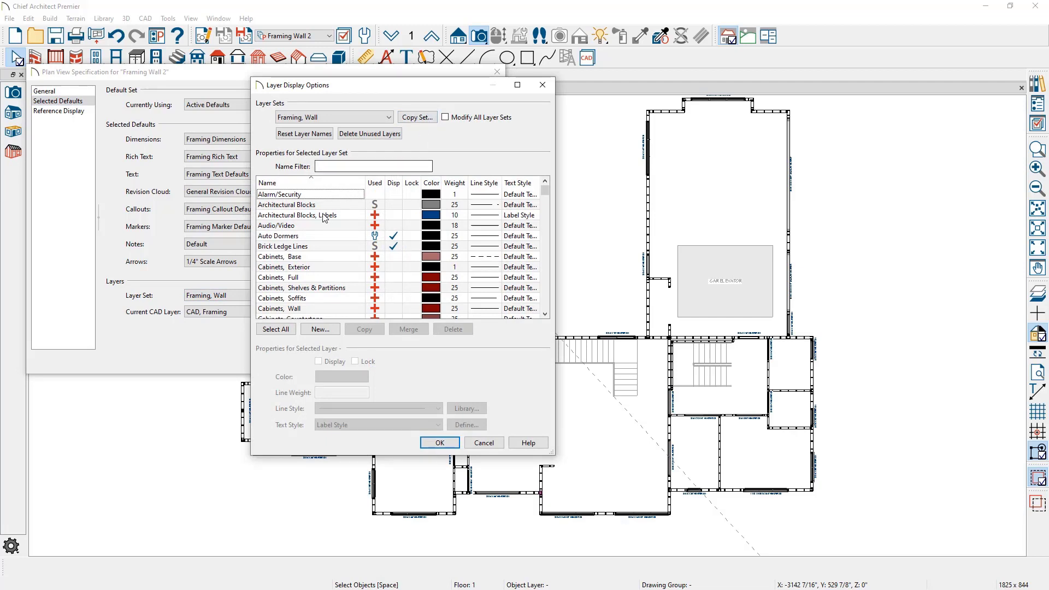
scroll(320, 244, down, 6)
click(349, 166)
text(framing)
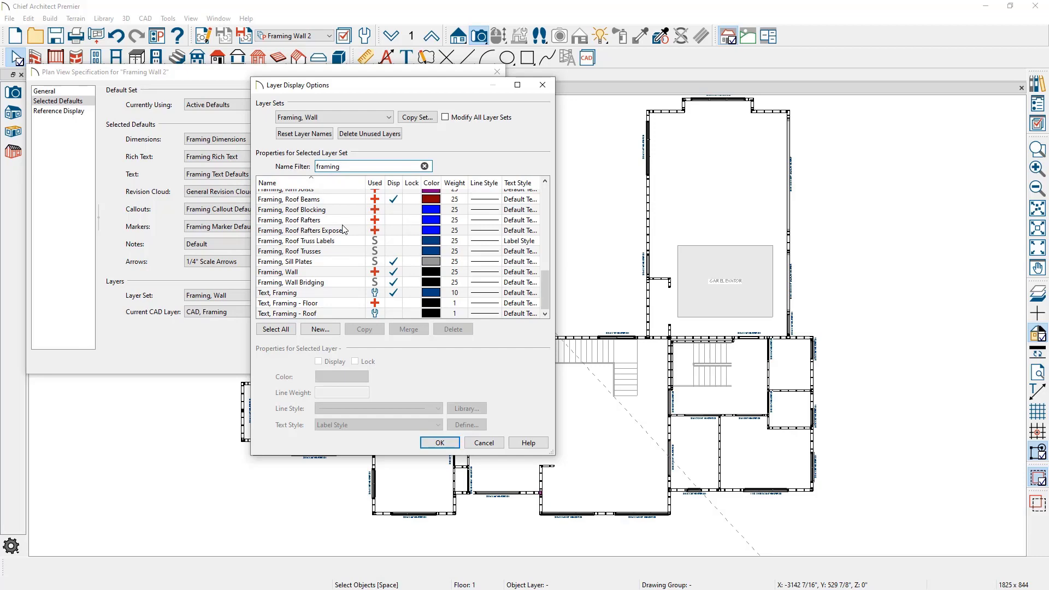
key(Return)
key(Return)
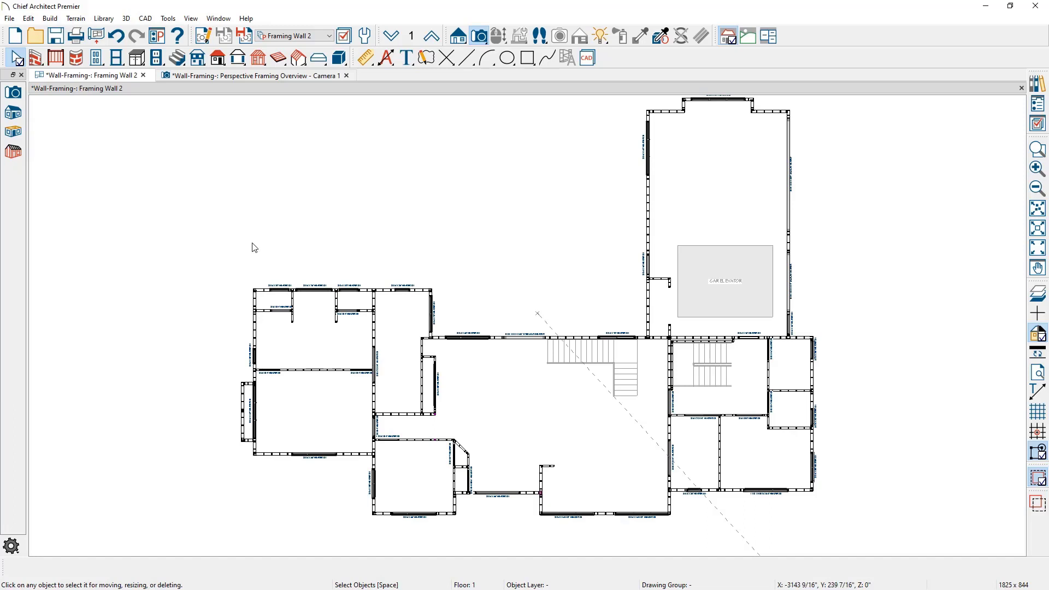
Step: Open a wall detail for the house's leftmost long exterior wall and compare it with the same wall in the 3D framing overview
click(255, 335)
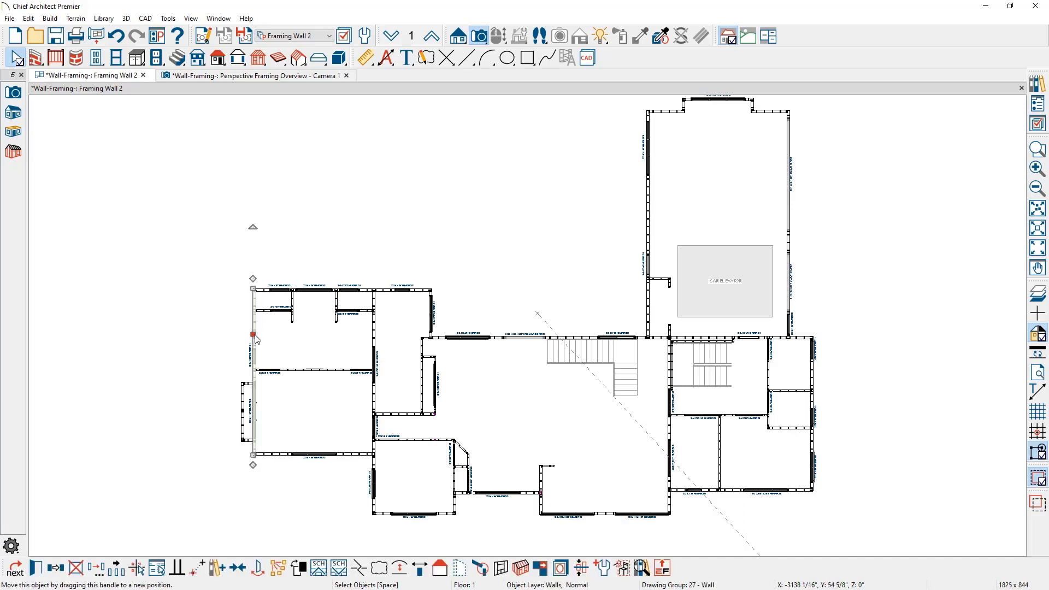
click(501, 569)
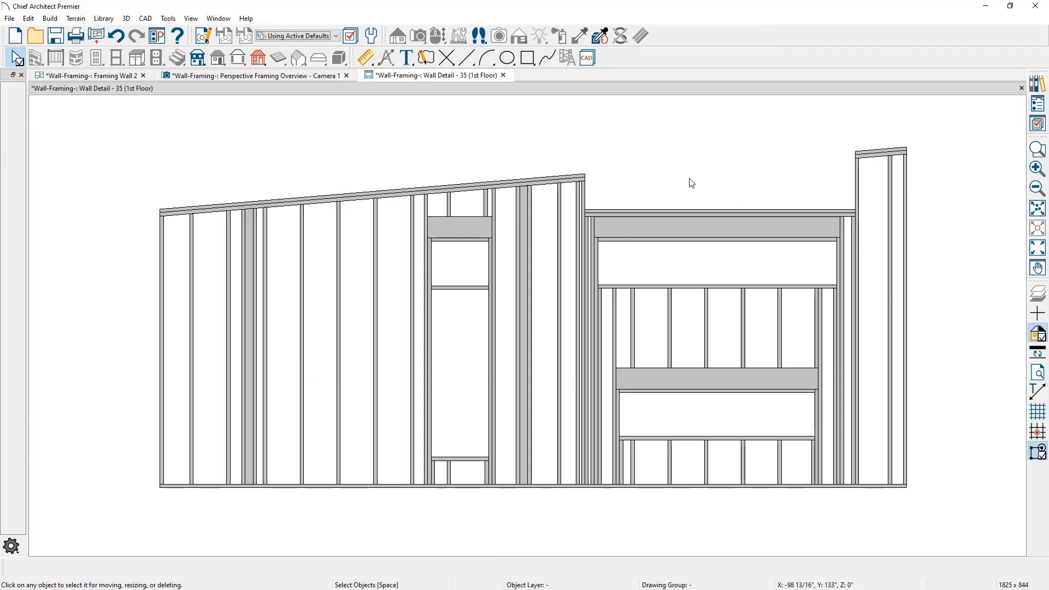
click(302, 77)
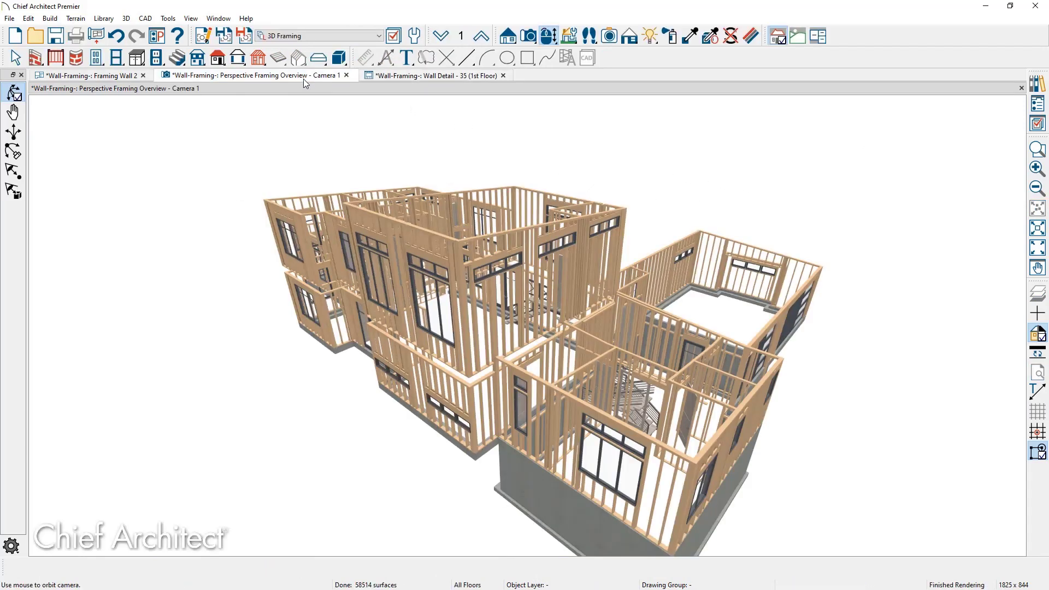
drag(239, 309, 465, 298)
scroll(498, 290, up, 2)
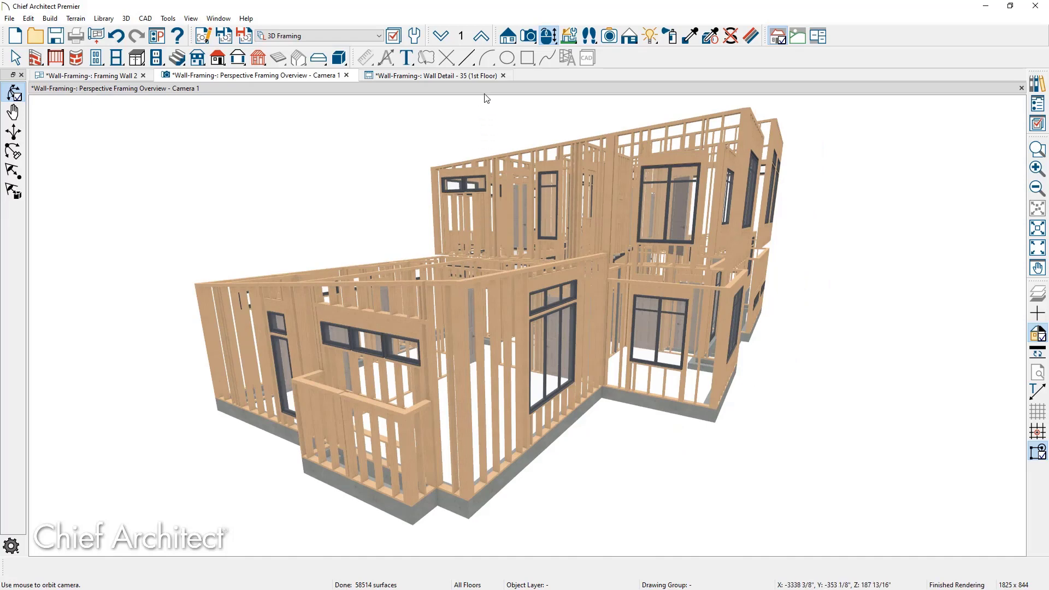
click(479, 78)
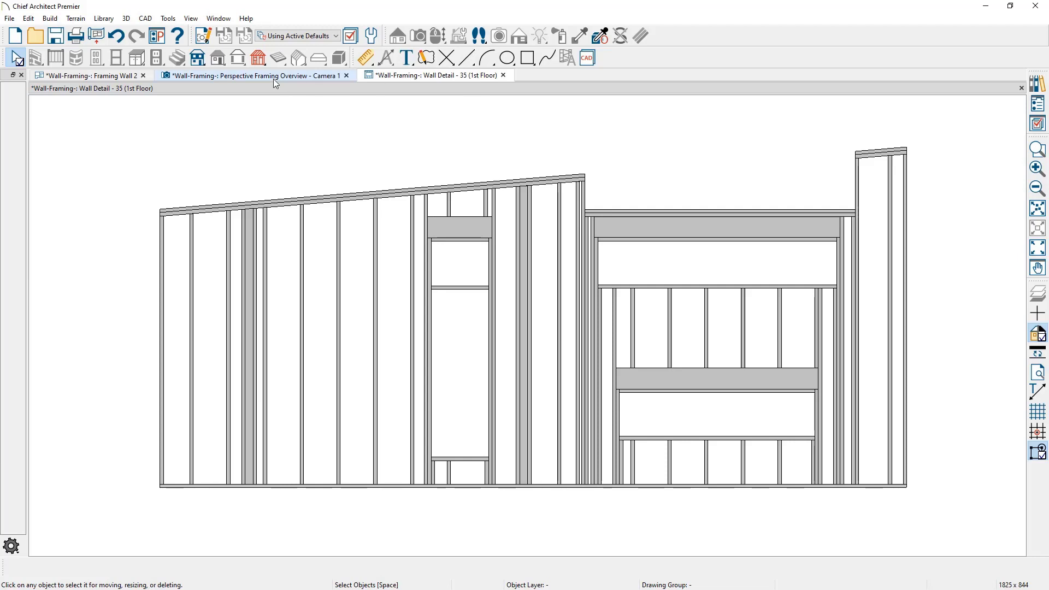
Step: In the floor plan, set the leftmost long exterior wall's ceiling platform intersection to Balloon Through Ceiling Above
click(106, 77)
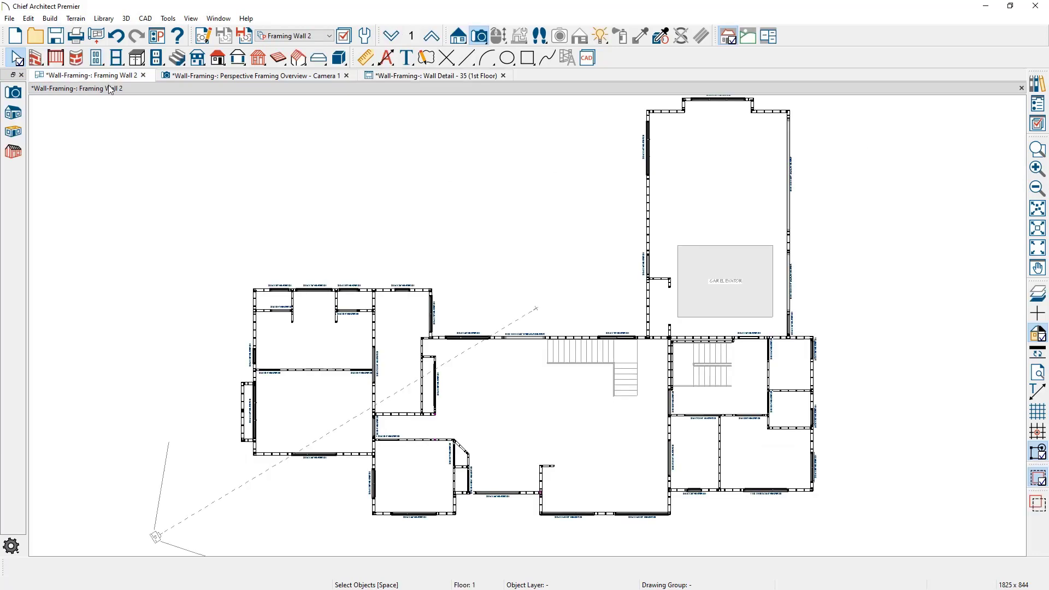
click(255, 332)
double_click(256, 333)
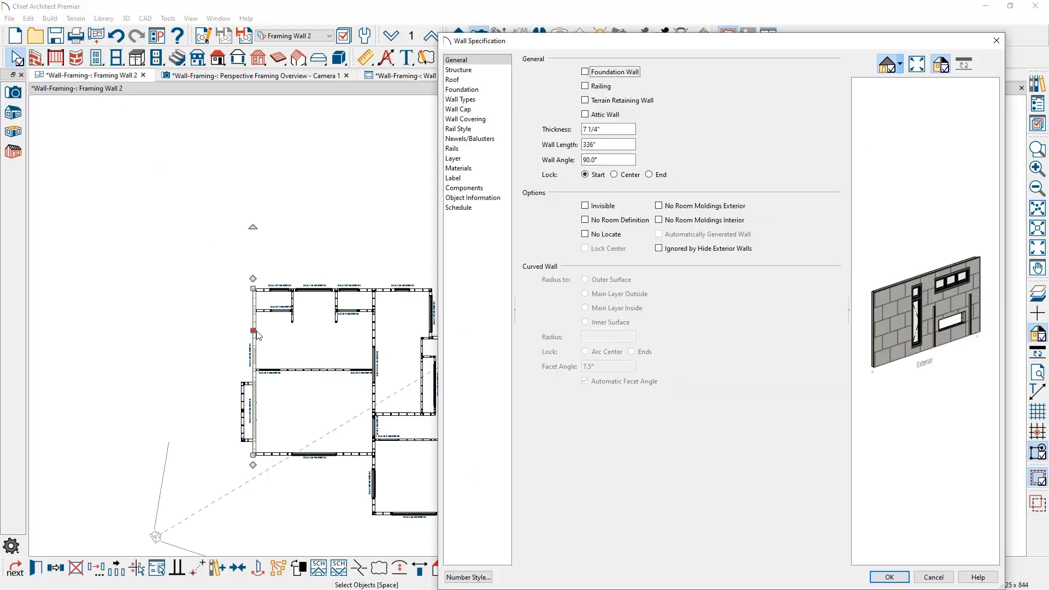
click(469, 70)
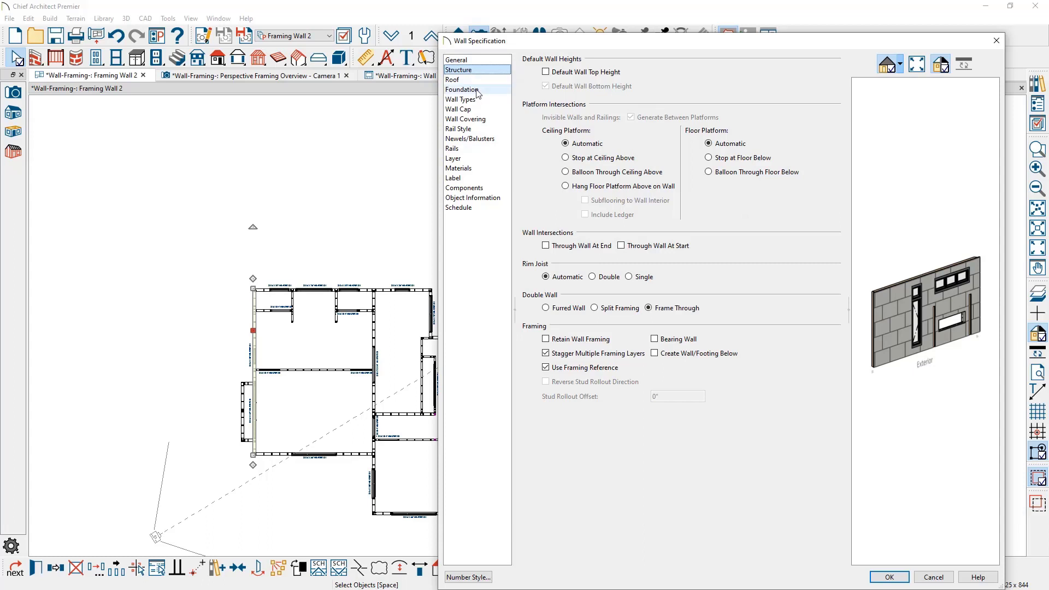
click(566, 172)
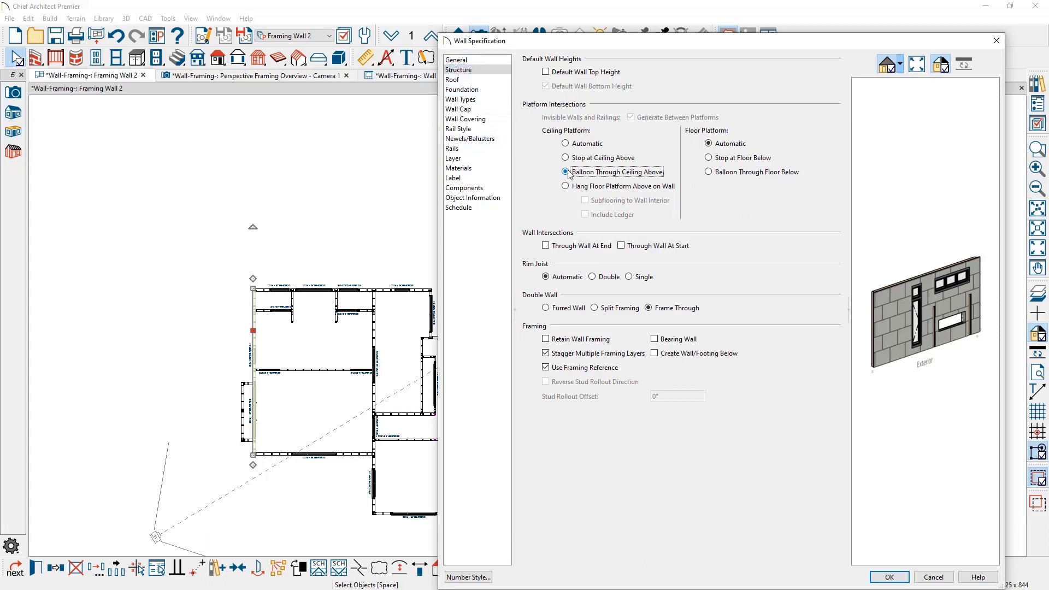
click(883, 580)
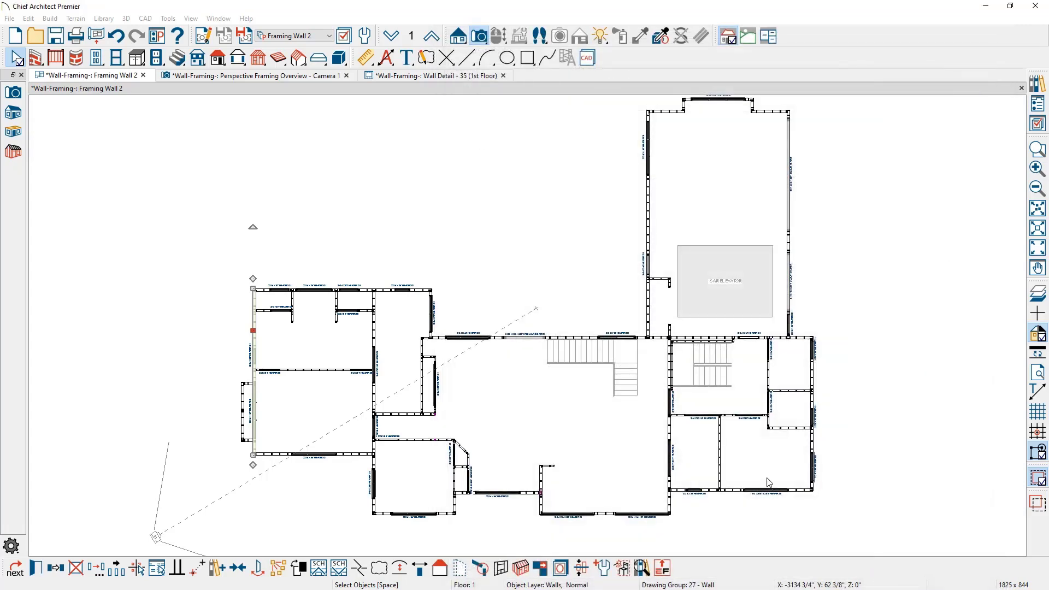
Step: Return to the wall detail and switch its default set to Framing
click(462, 76)
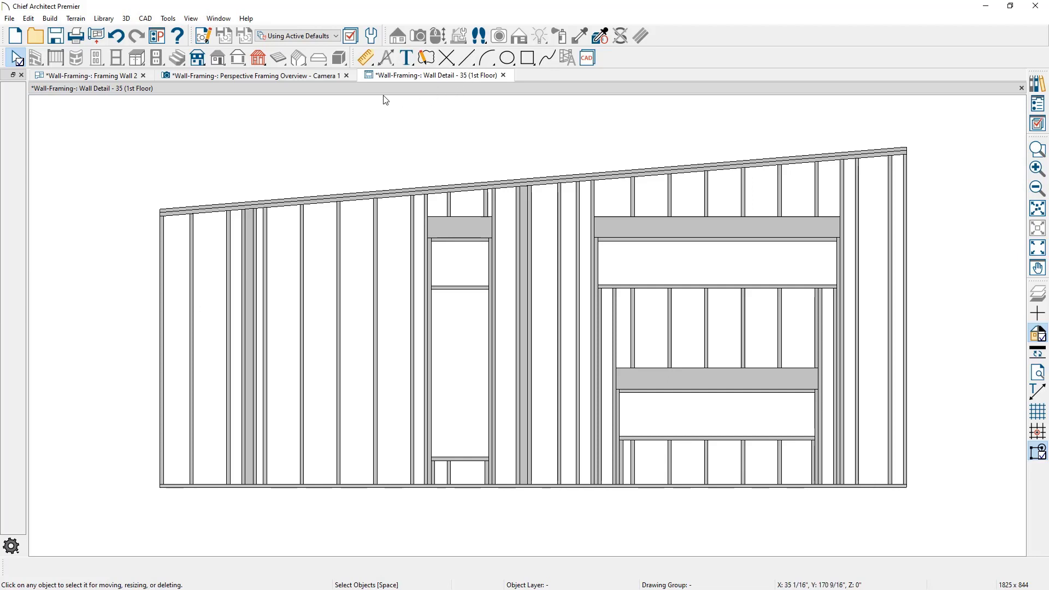
click(320, 36)
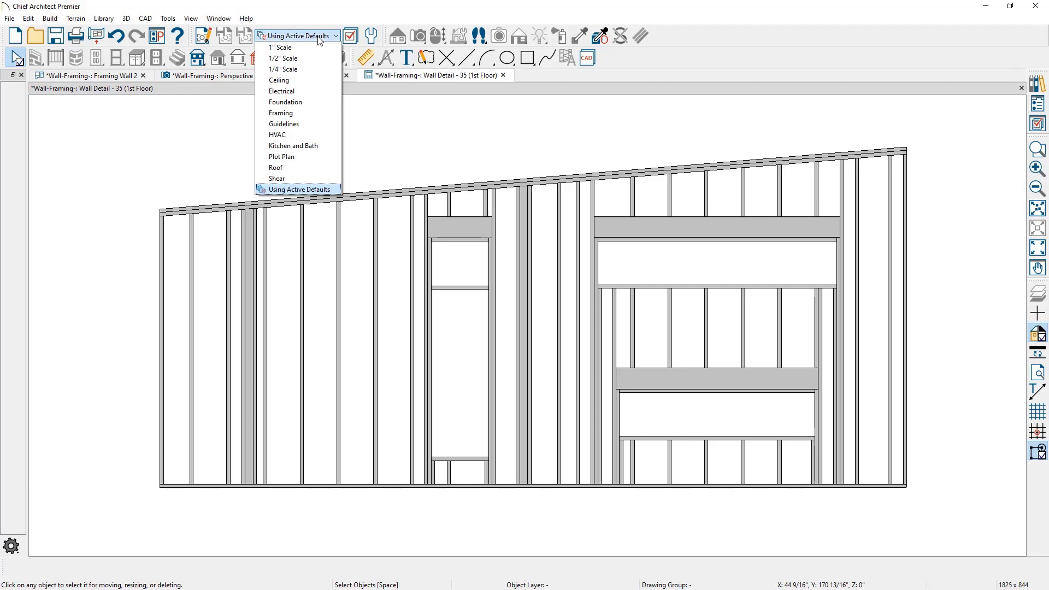
click(318, 113)
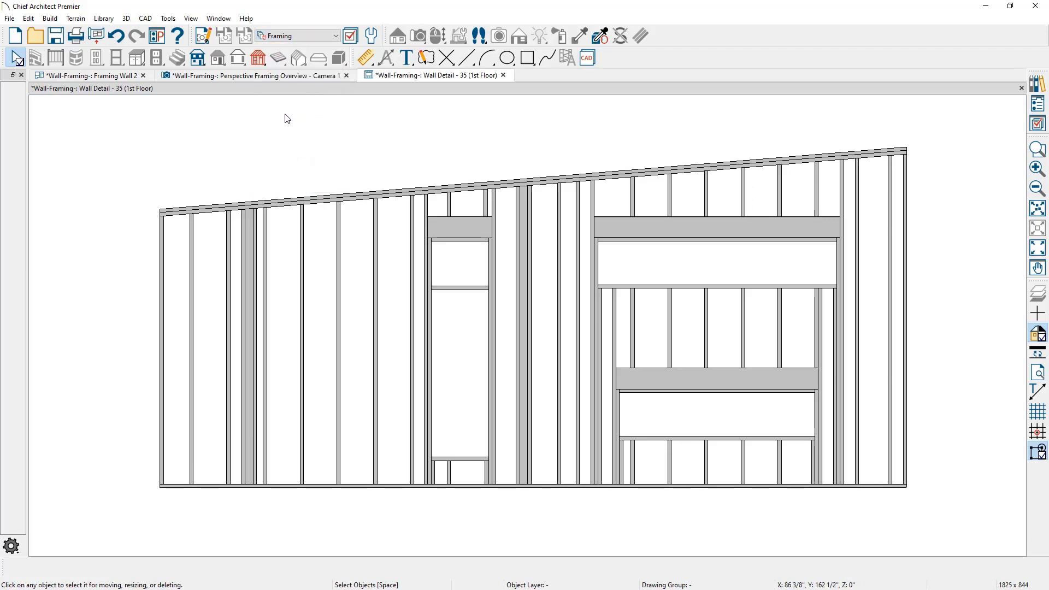
Step: Review the detail's Framing Dimensions defaults, checking which objects the Locate Manual and Locate End to End settings include
click(214, 39)
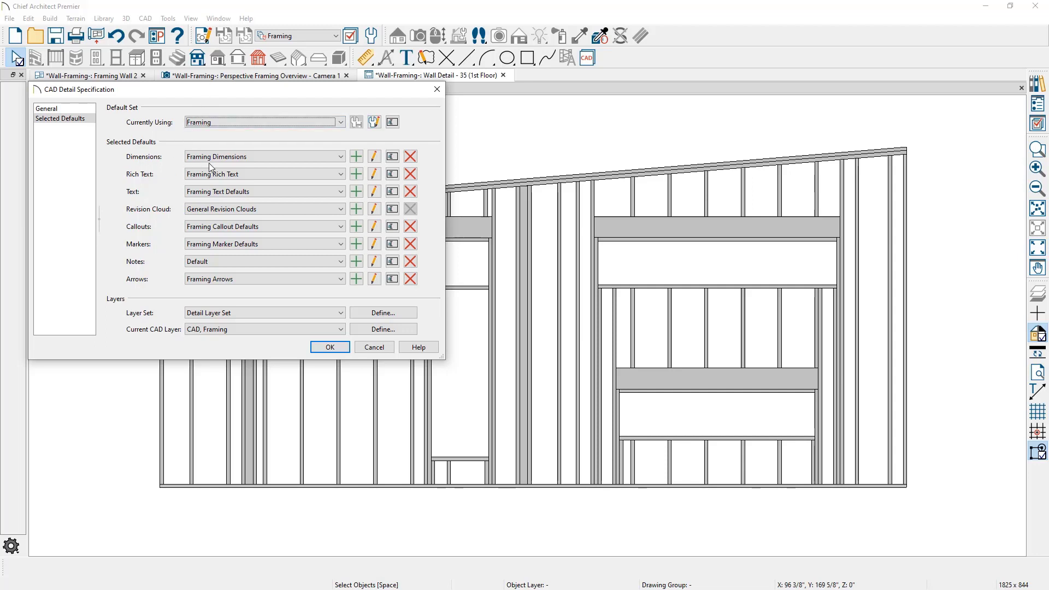
click(374, 156)
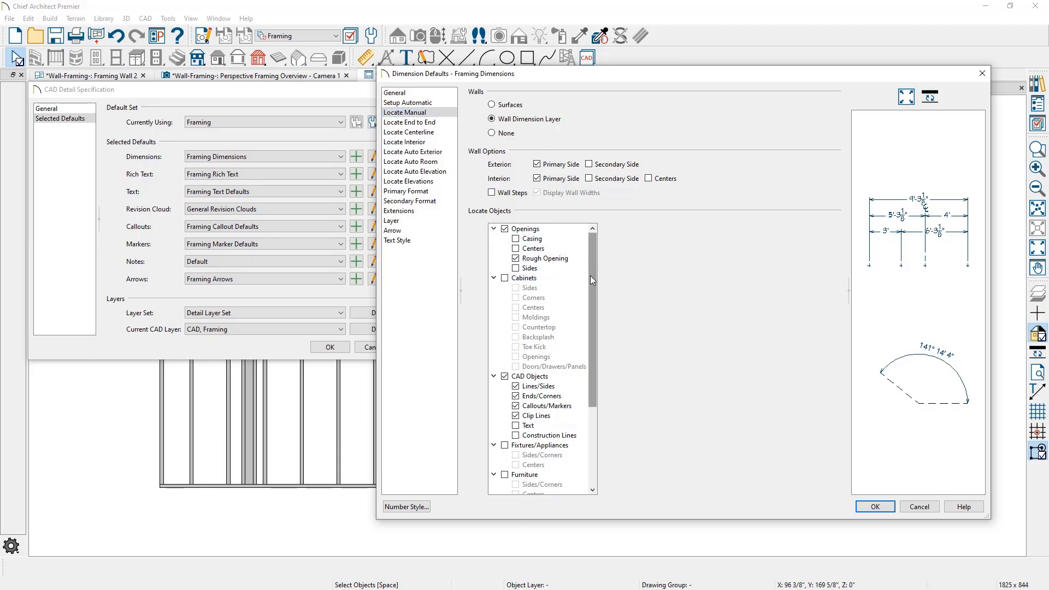
drag(591, 276, 588, 384)
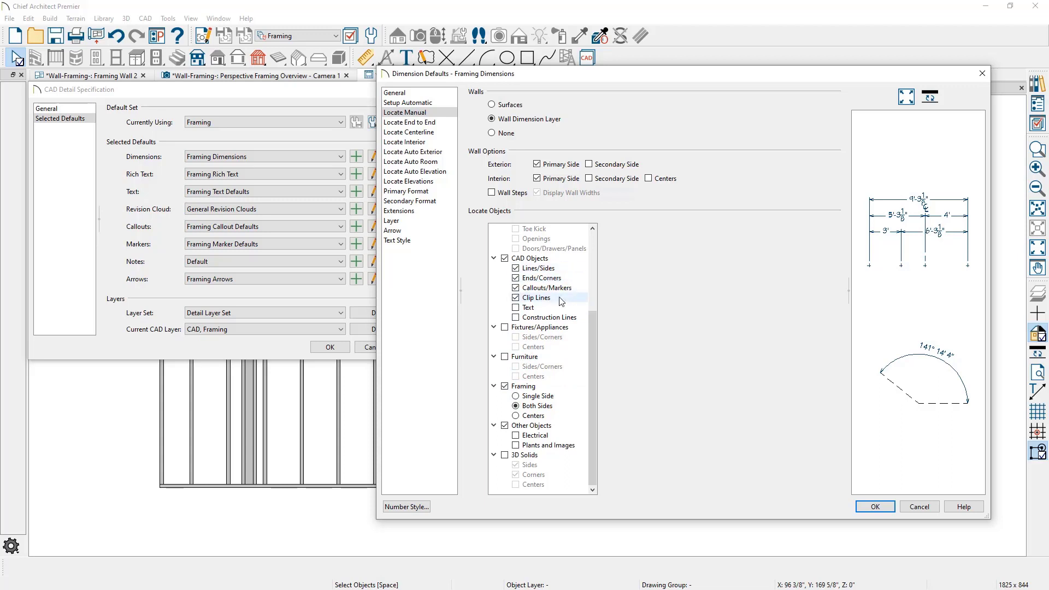
click(440, 123)
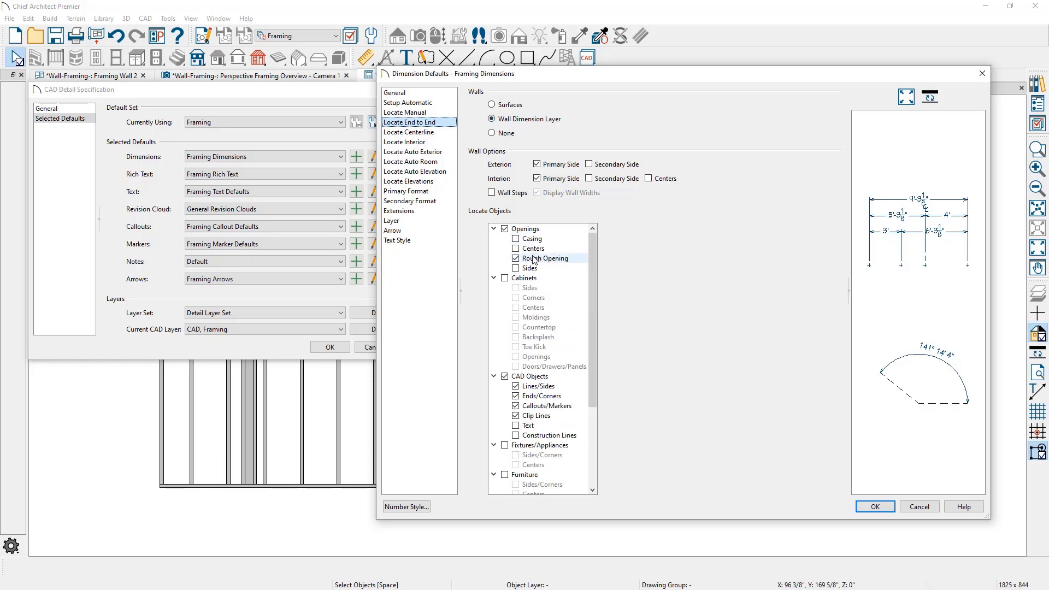
scroll(593, 299, down, 4)
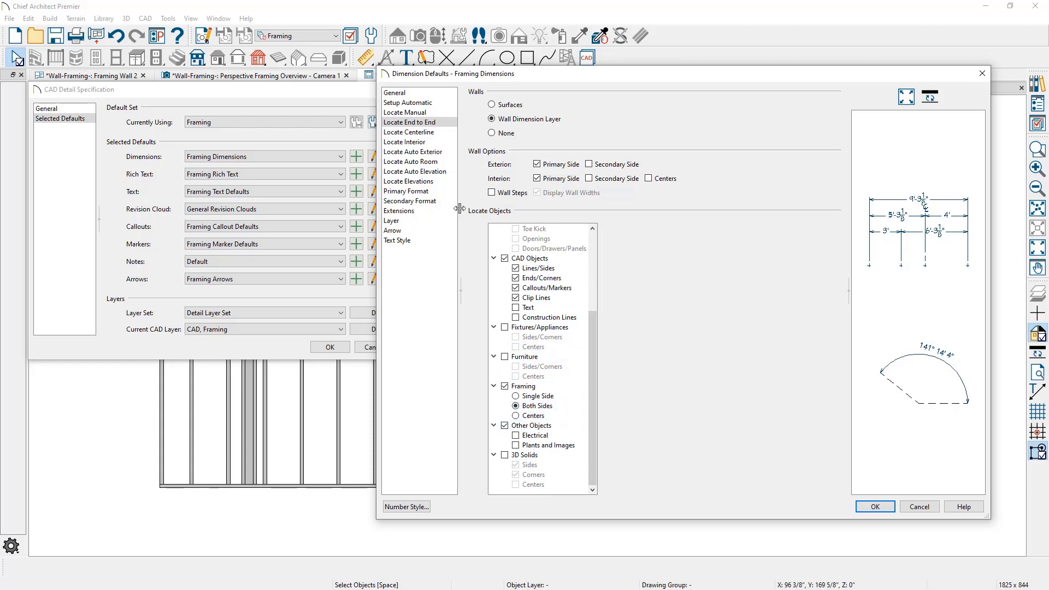
click(875, 506)
click(343, 349)
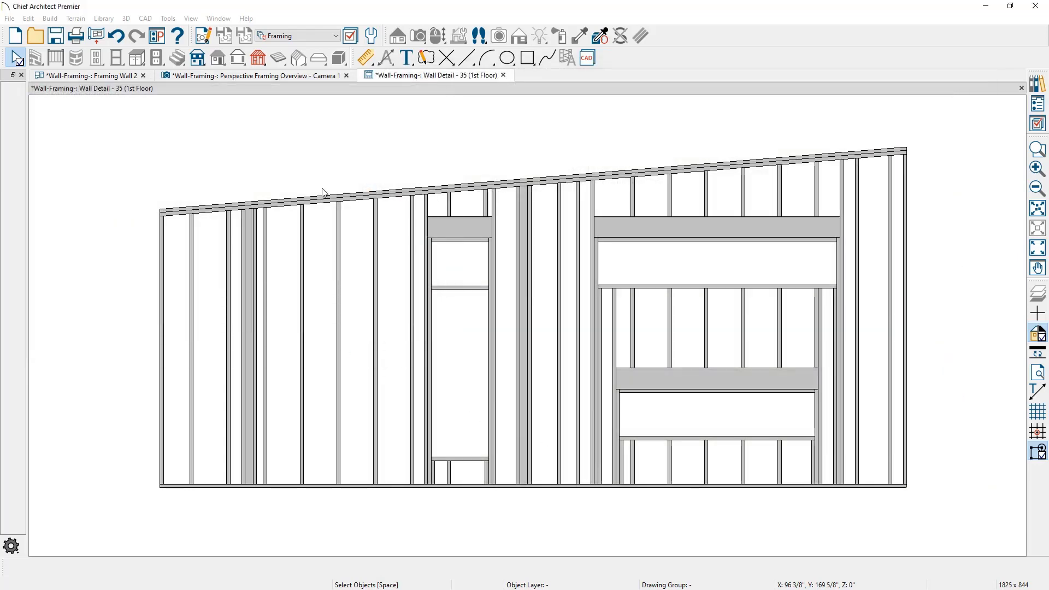
Step: Add End to End dimensions to the framed openings: the small upper one's width, the tall one's height, and both for the two wide ones
click(366, 58)
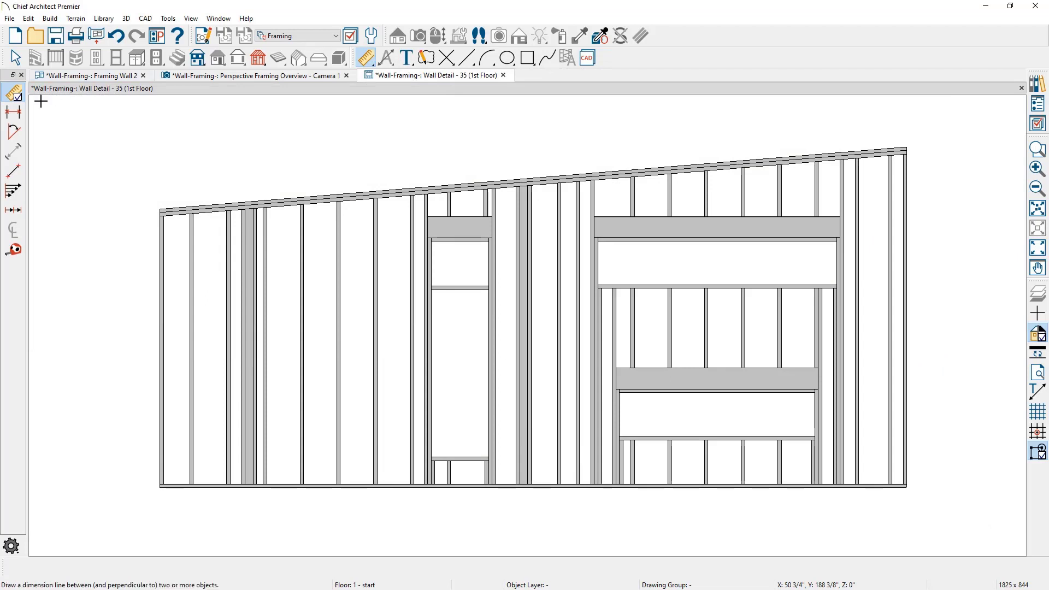
click(13, 113)
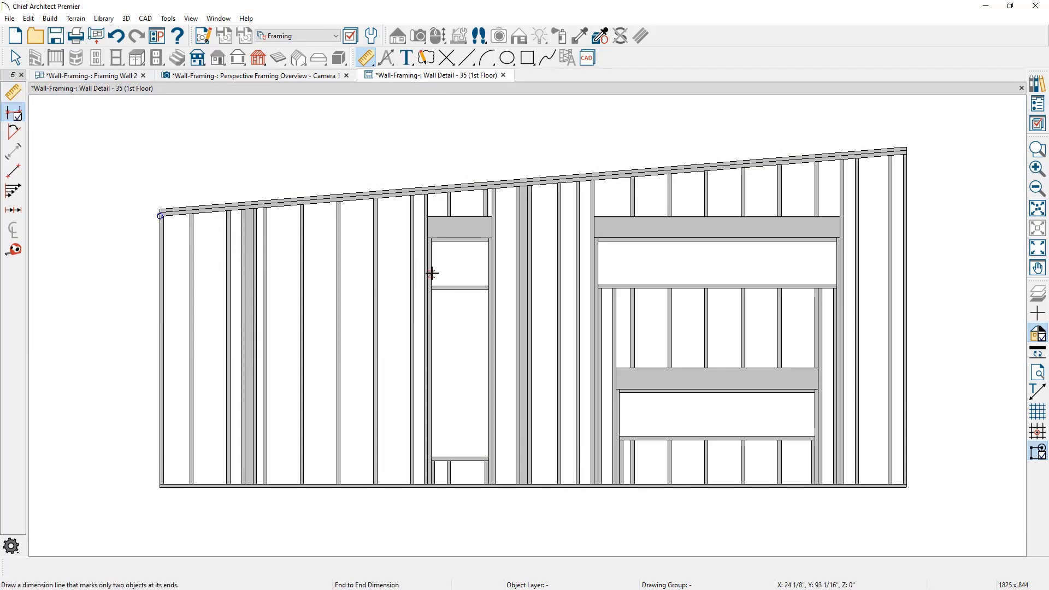
drag(432, 272, 488, 274)
drag(601, 273, 837, 273)
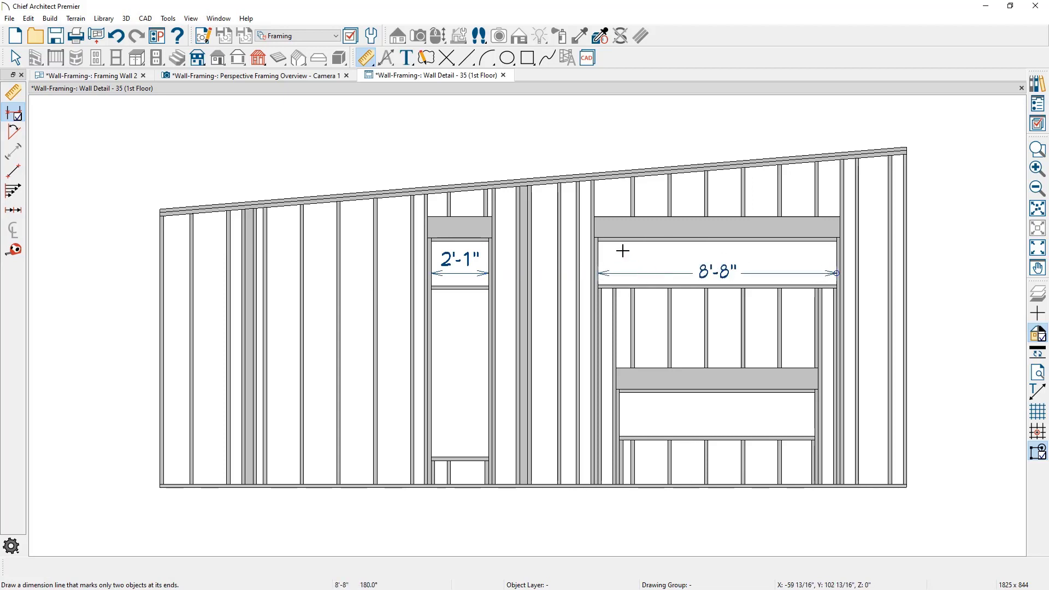
drag(625, 244, 814, 422)
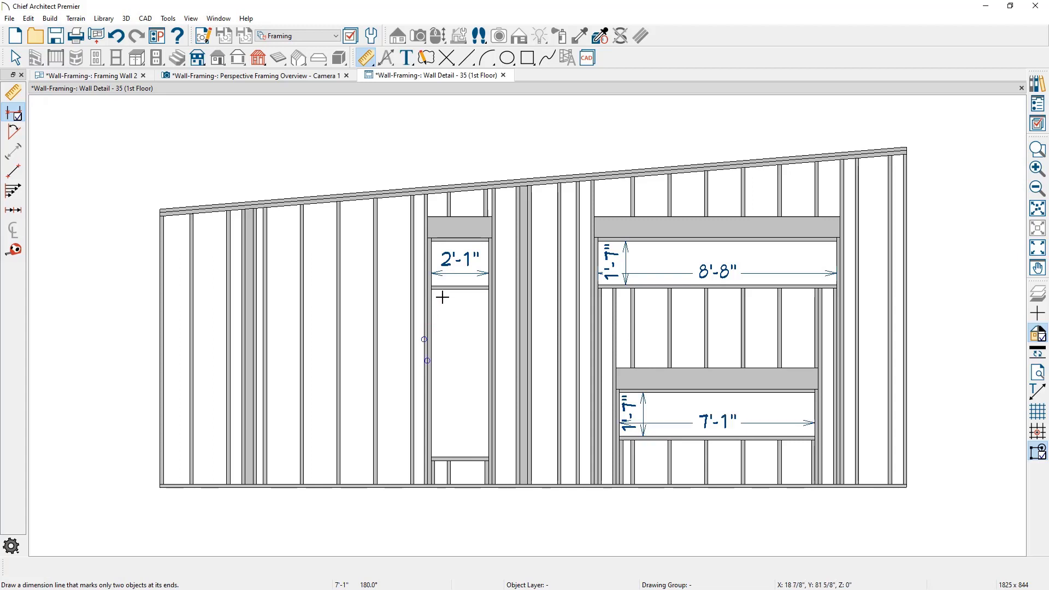
drag(442, 295, 451, 455)
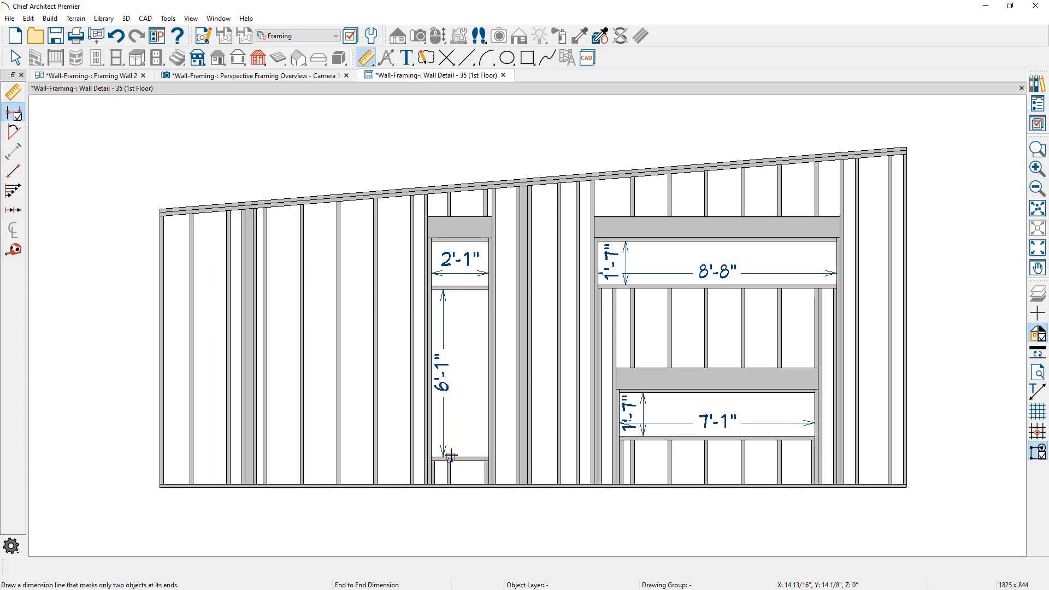
Step: Place a Framing Schedule in the empty space directly below the wall framing in the detail
scroll(436, 363, down, 2)
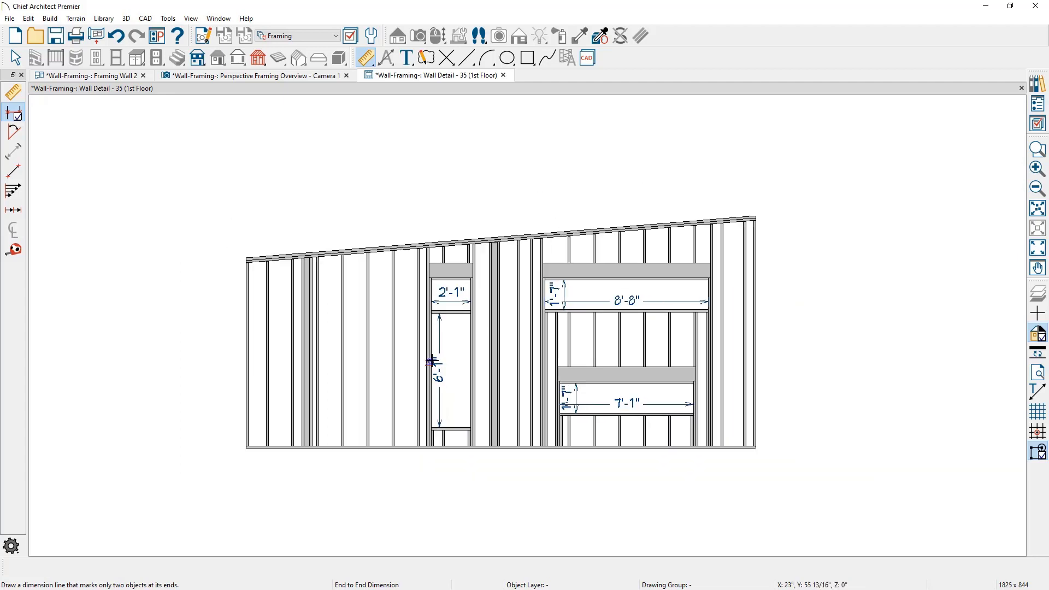
middle_drag(494, 421, 509, 316)
scroll(508, 347, down, 1)
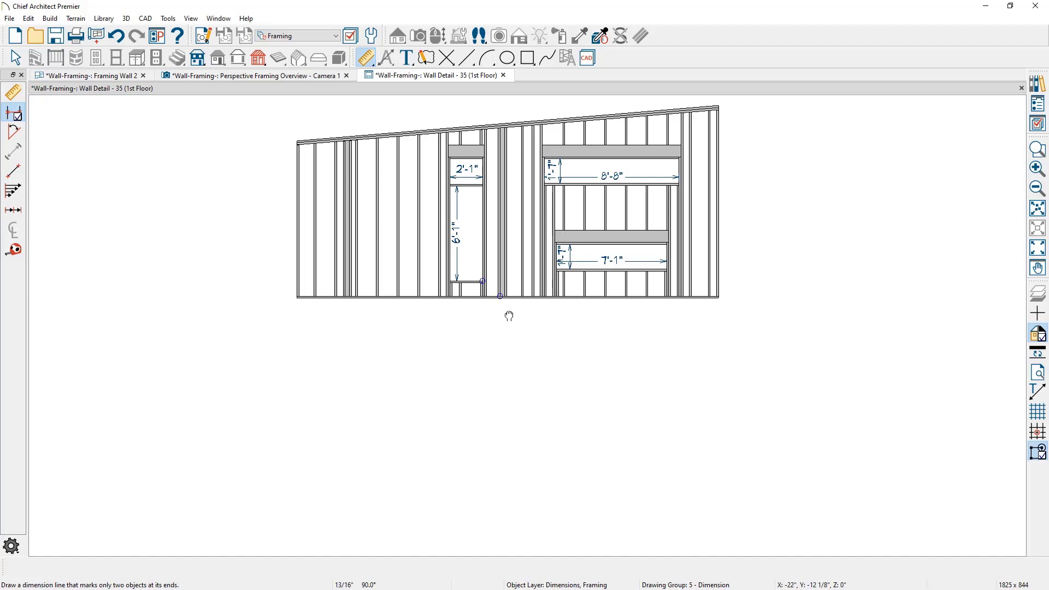
click(166, 19)
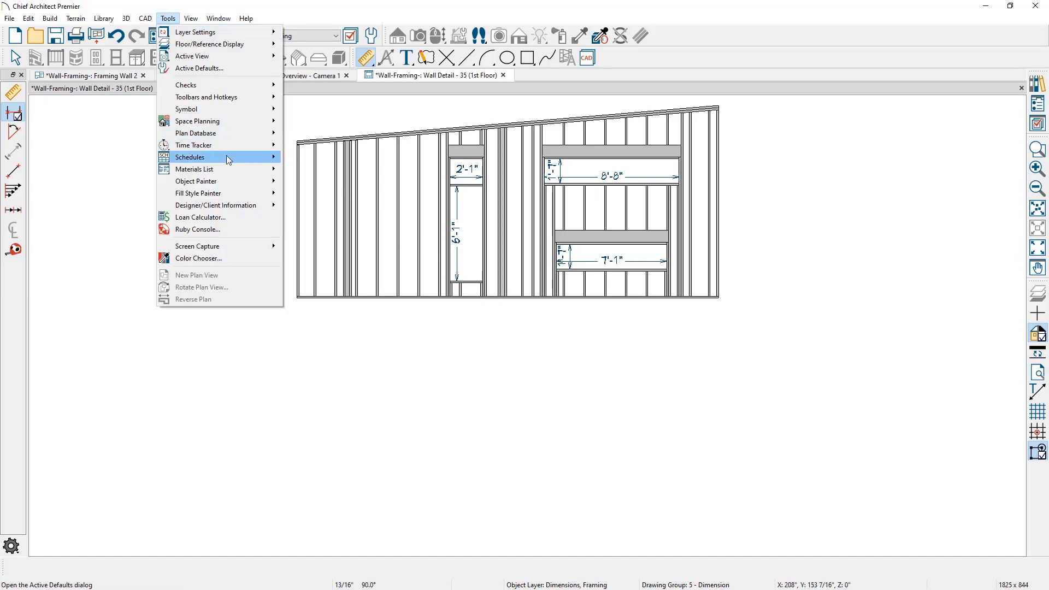
mouse_move(229, 159)
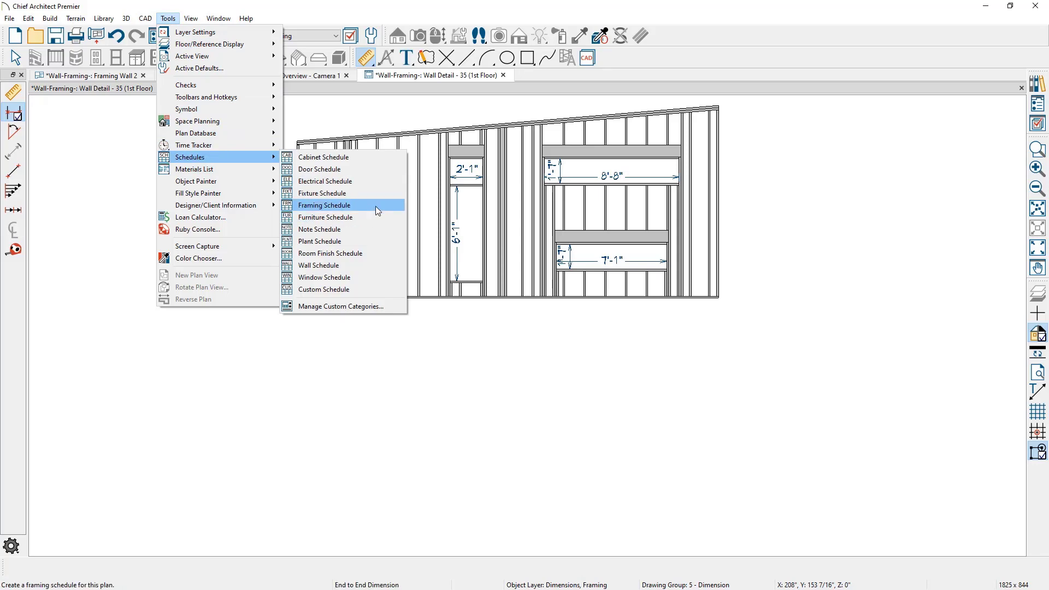
click(339, 205)
click(222, 315)
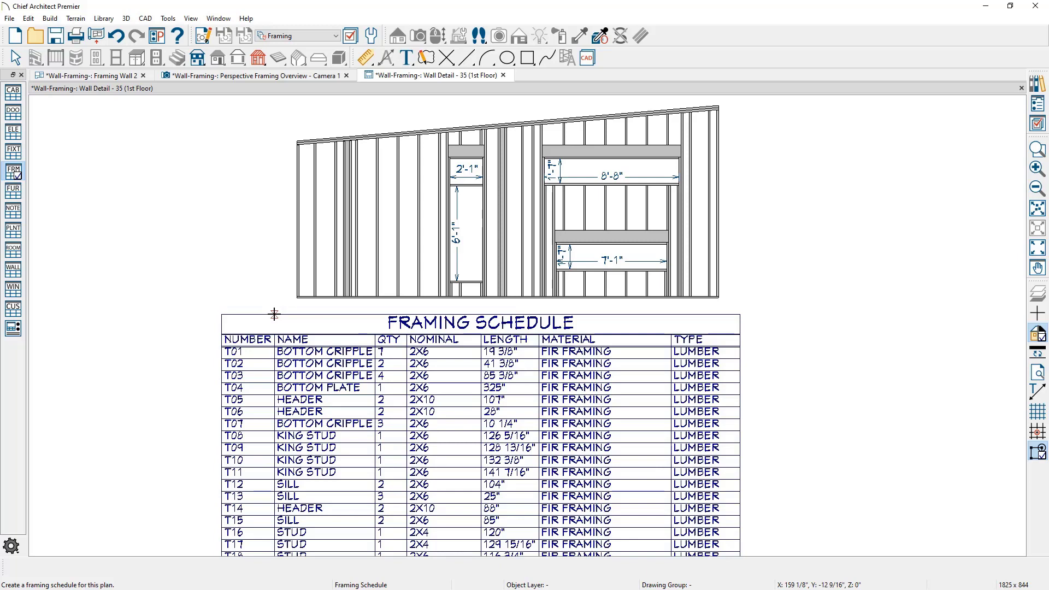
Step: Set the framing schedule's main title to "%view.name% Floor %floor_number% - Framing Schedule"
key(space)
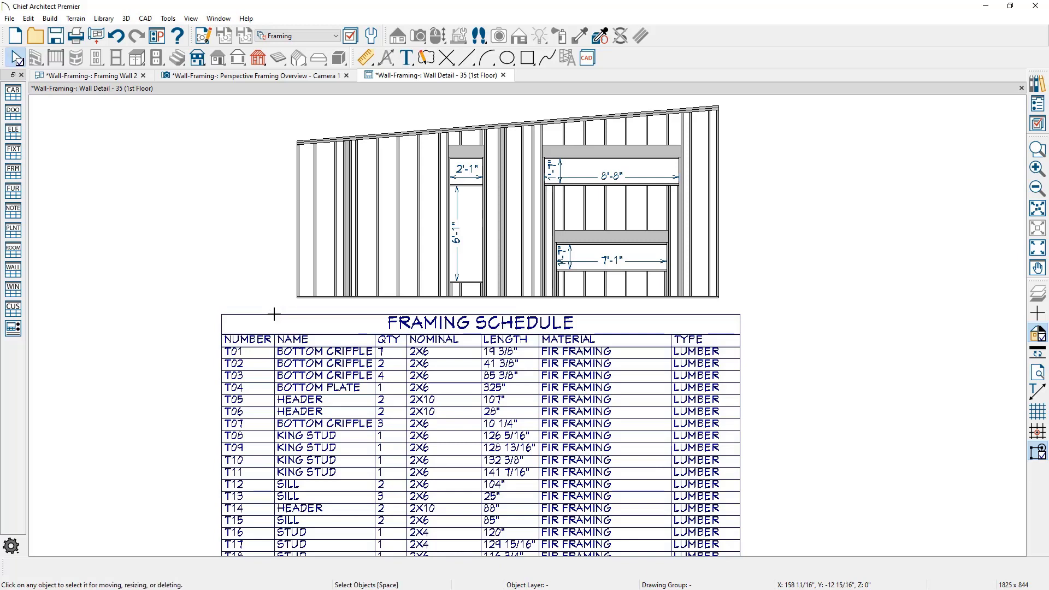
double_click(334, 385)
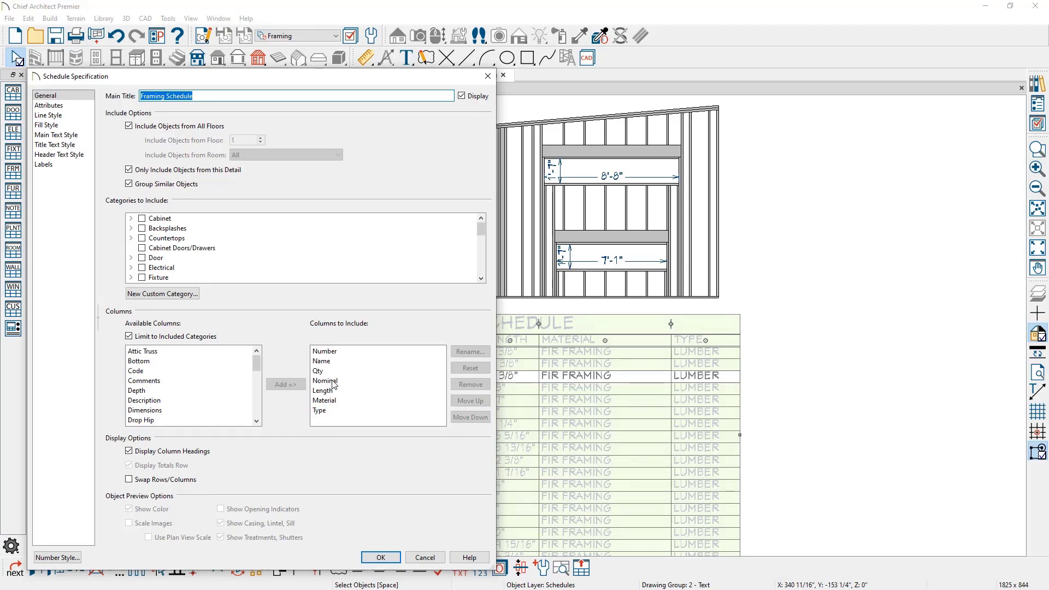
click(151, 94)
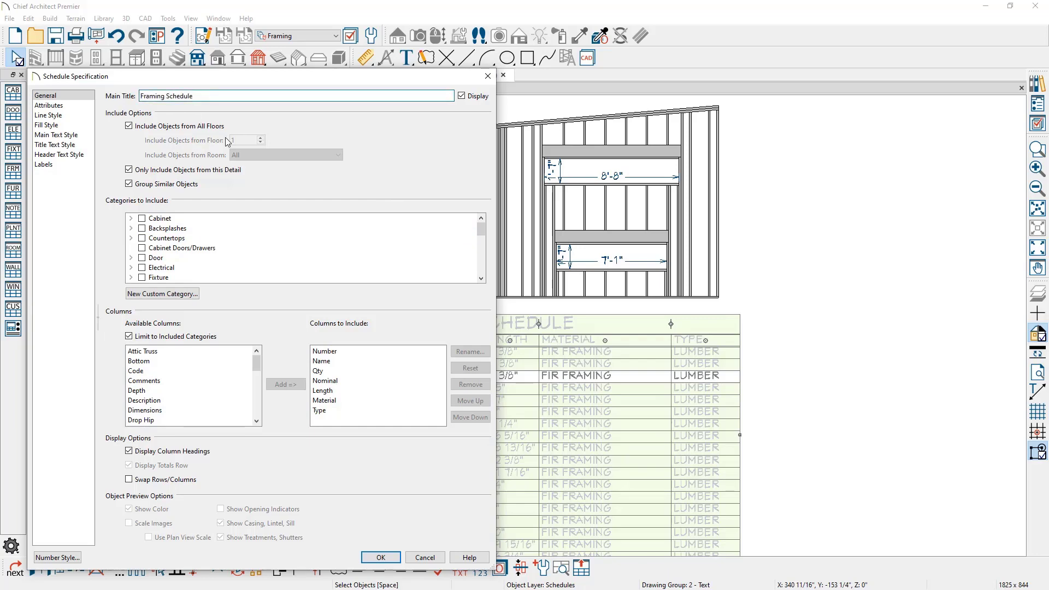
text(%view.name%  Floor %floor_number%  -)
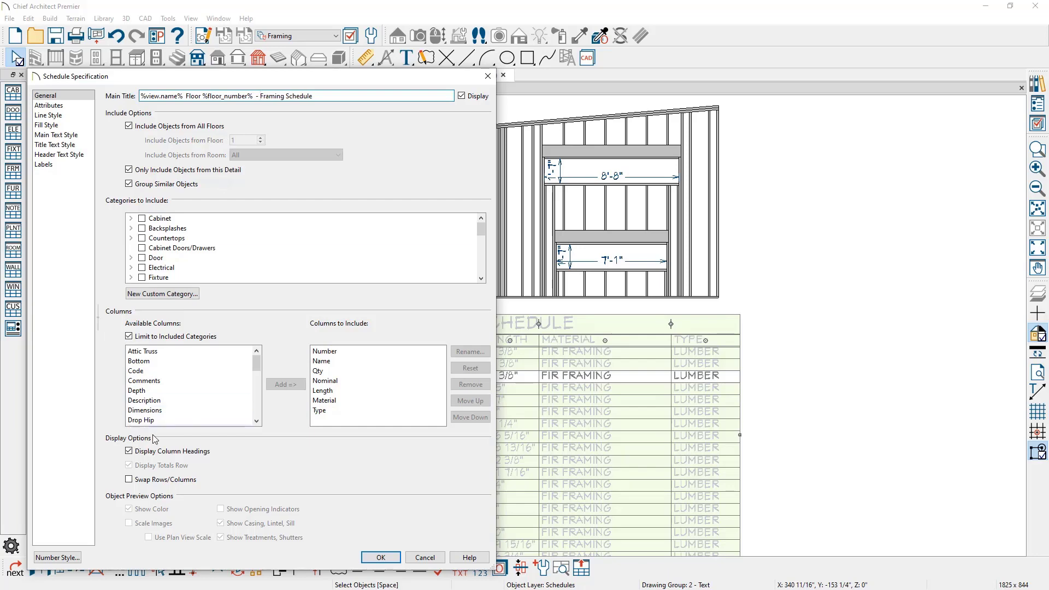
click(380, 557)
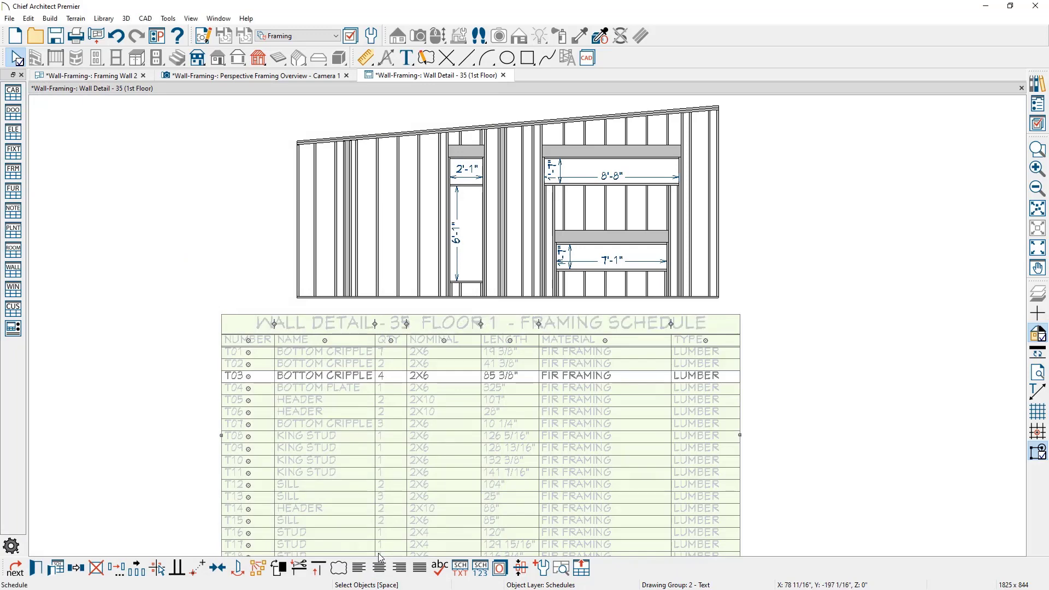
key(Escape)
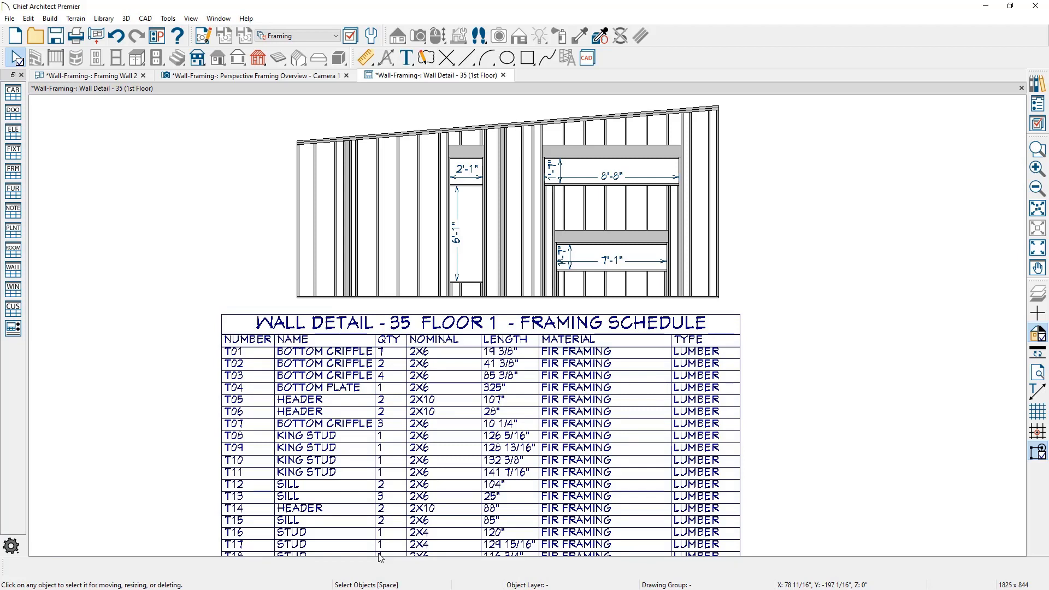
Step: Start a rich text note, displaying its "Text, Framing - Floor" layer, examine the View Name and Floor Number macros, and leave without adding text
click(406, 55)
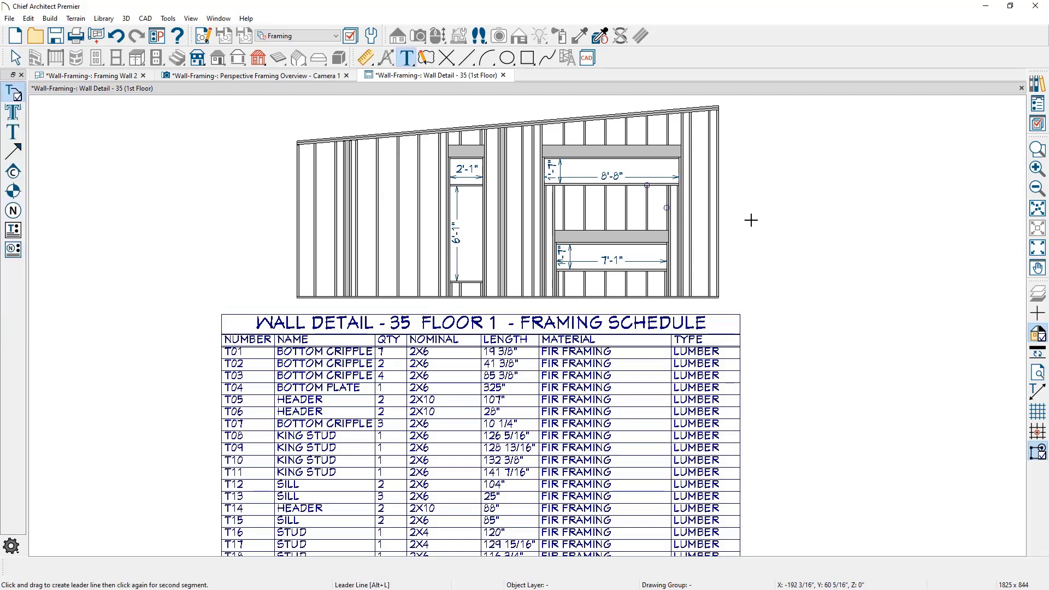
click(791, 236)
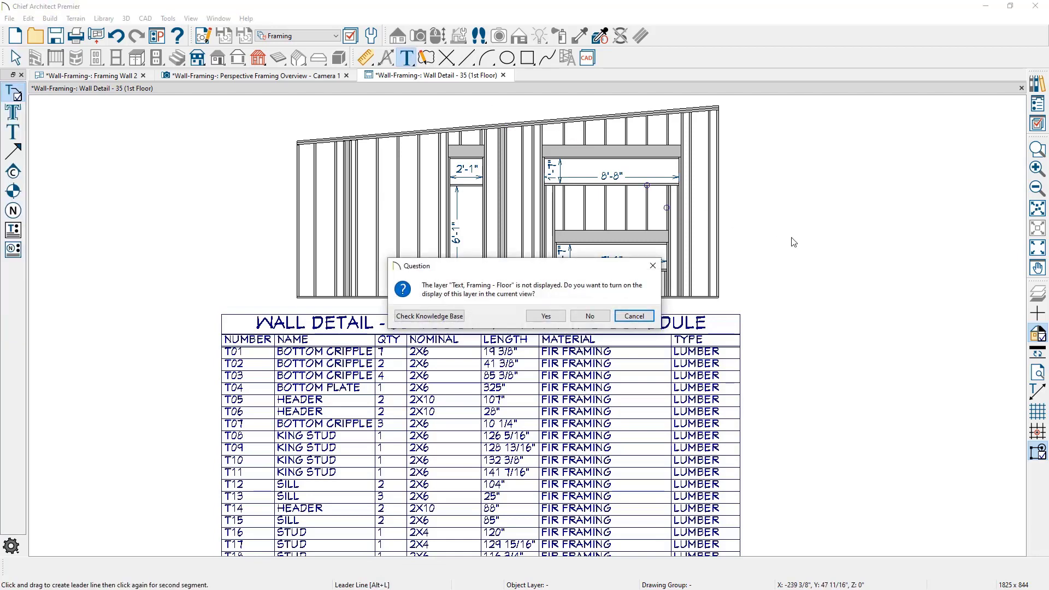
click(546, 316)
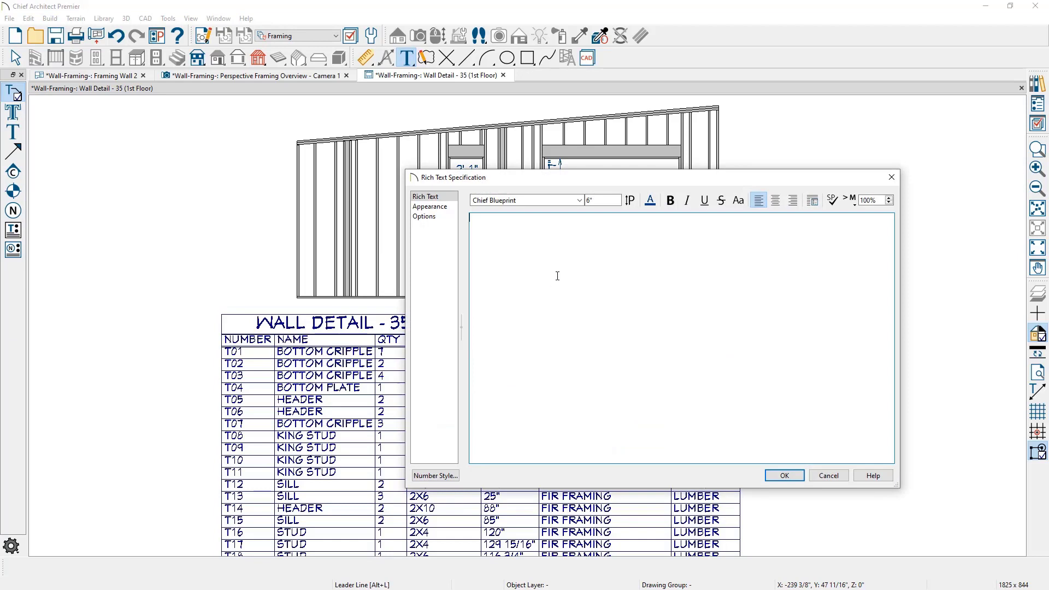
click(850, 202)
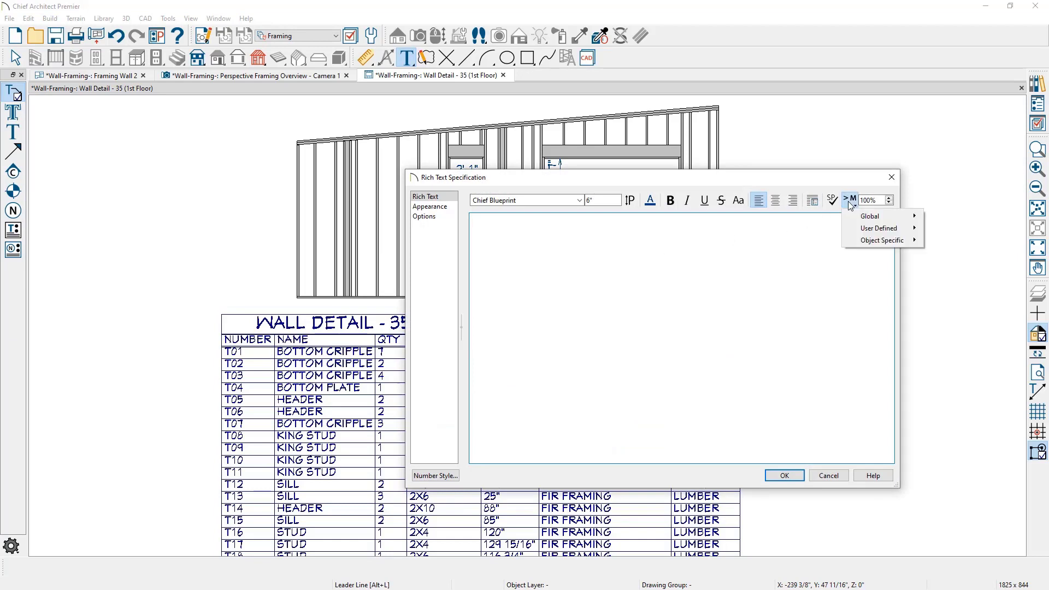
mouse_move(865, 220)
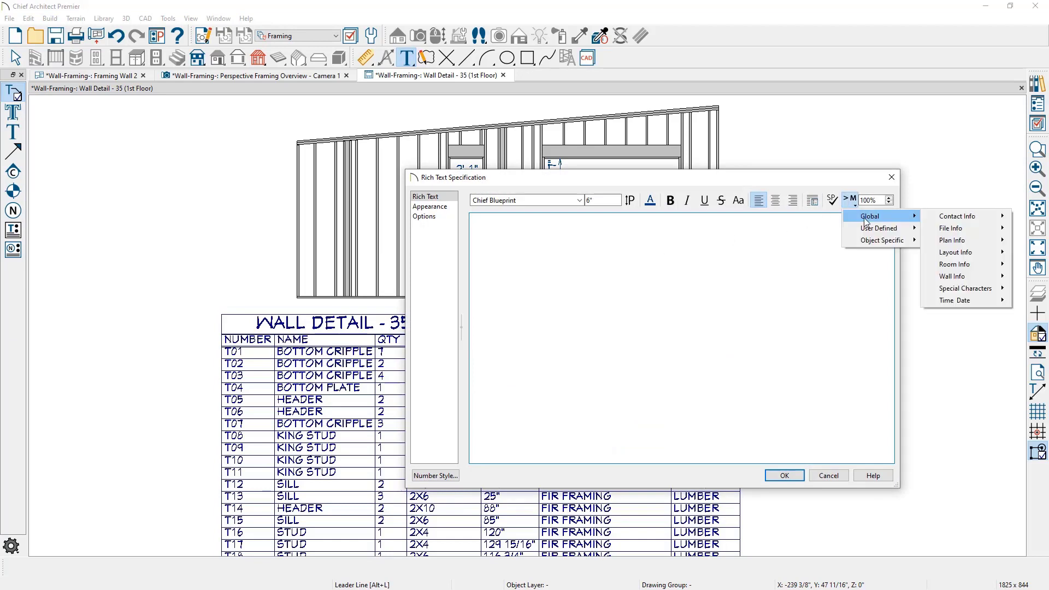
mouse_move(952, 244)
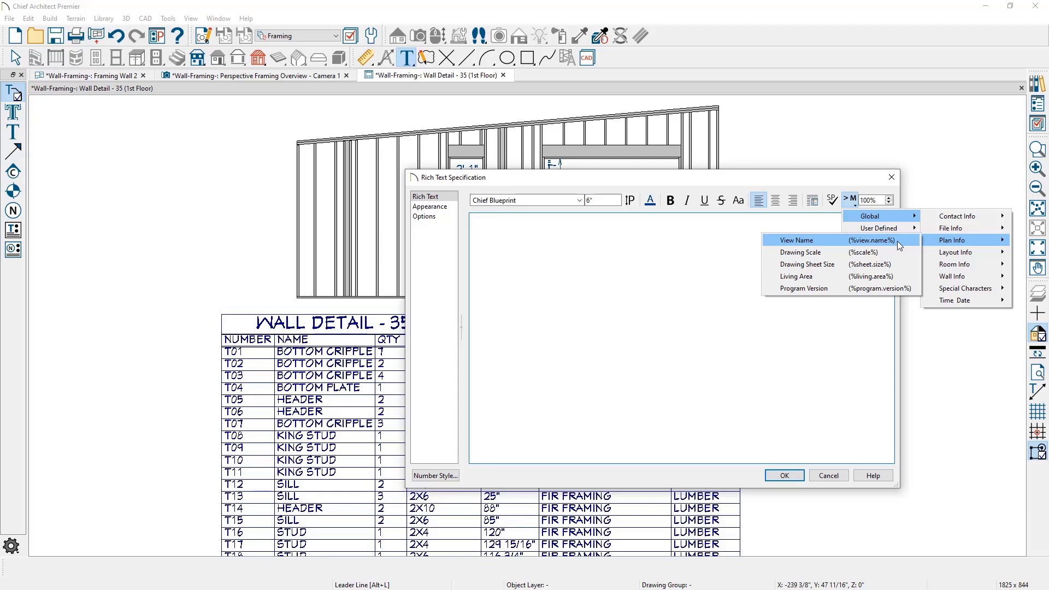
mouse_move(887, 245)
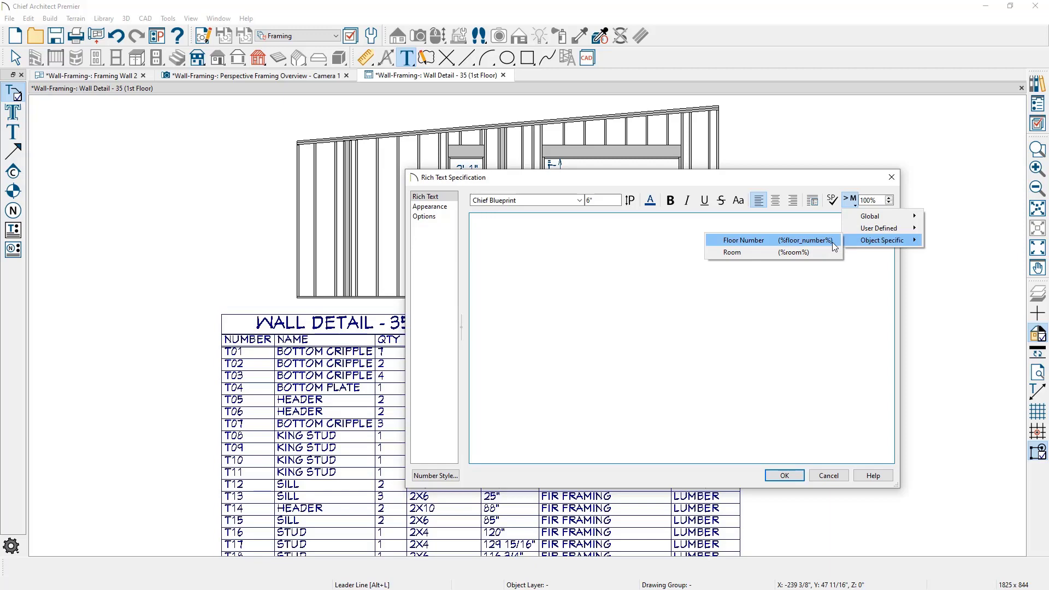
key(Escape)
key(Escape)
key(Escape)
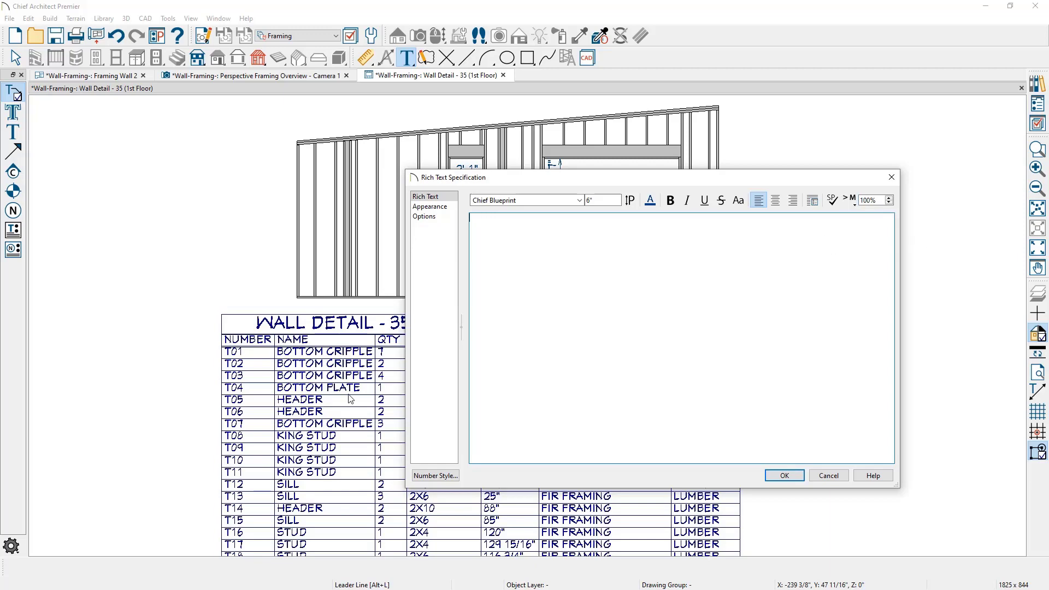
key(space)
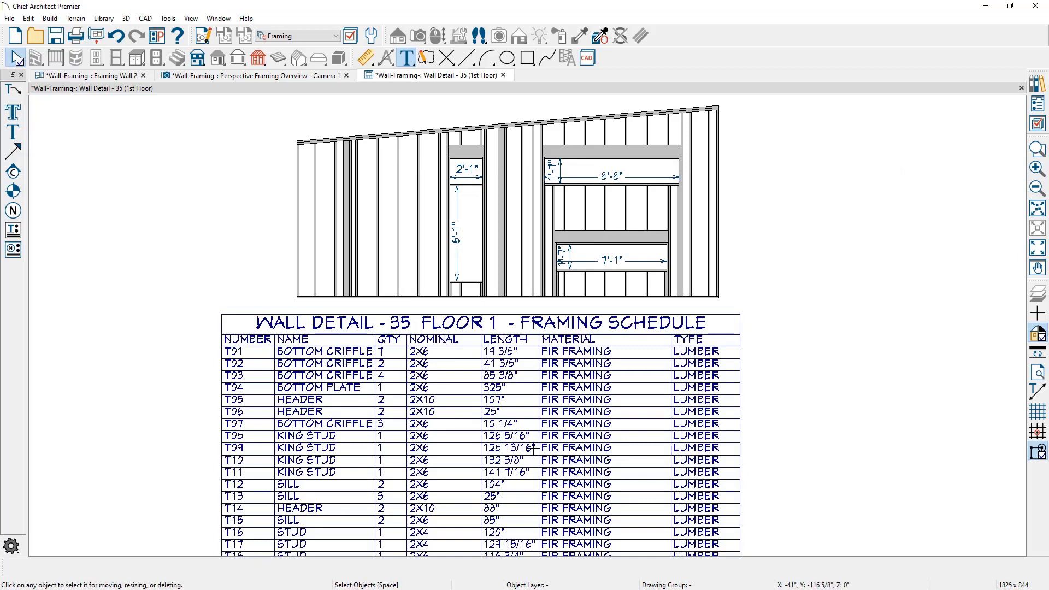
Step: Remove the Material and Type columns from the framing schedule below the wall detail
double_click(533, 449)
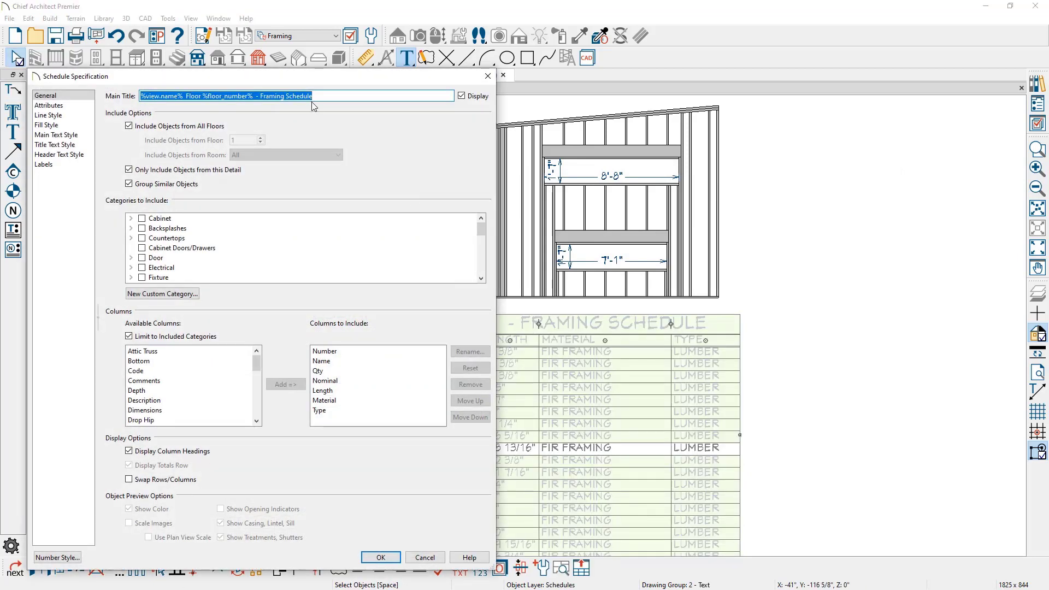
click(255, 96)
drag(254, 96, 139, 97)
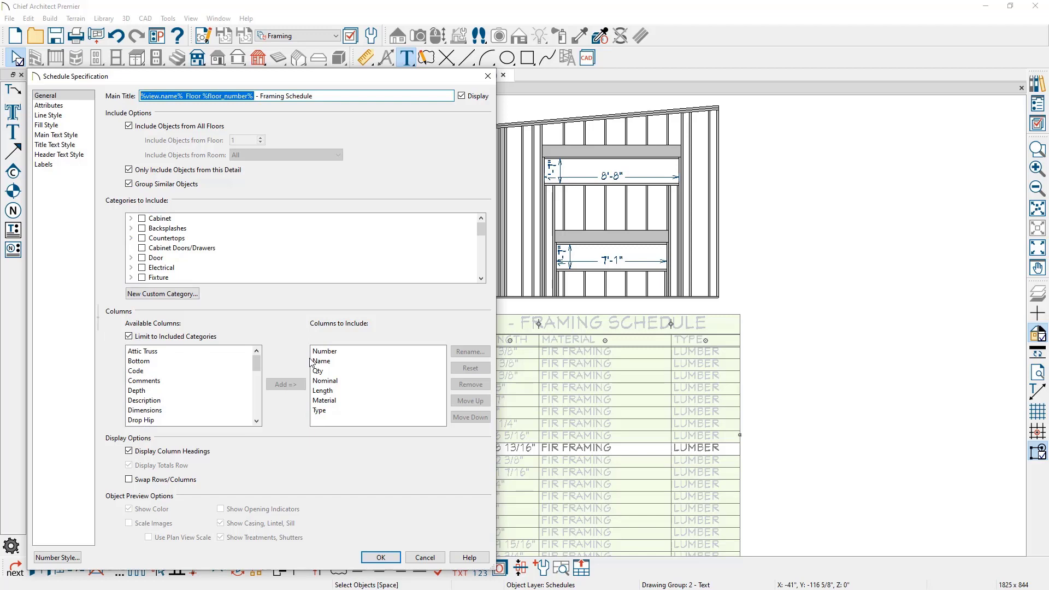
click(335, 401)
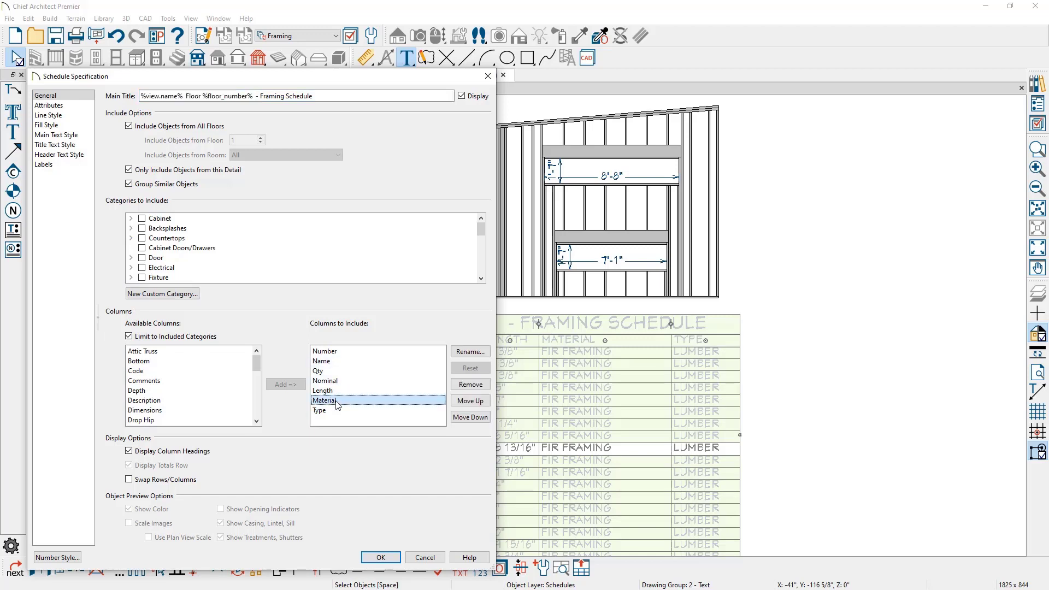
click(467, 385)
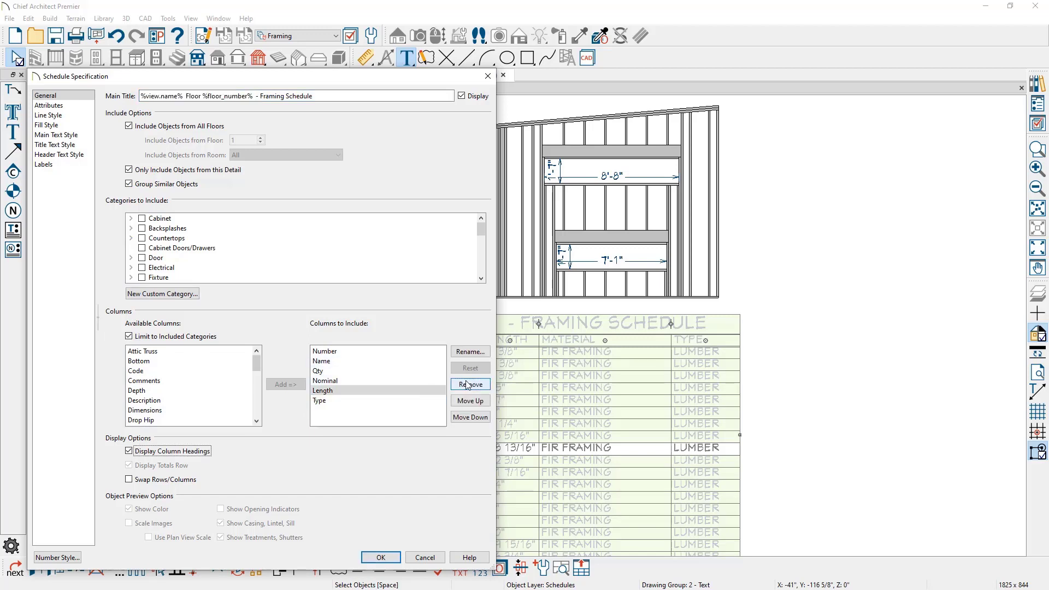
click(358, 402)
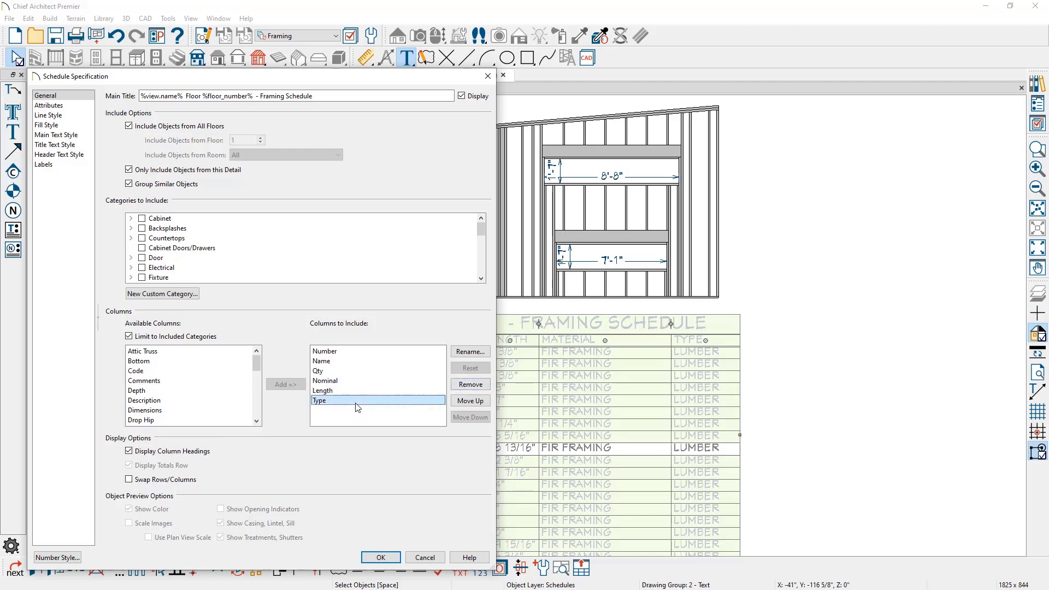
click(472, 386)
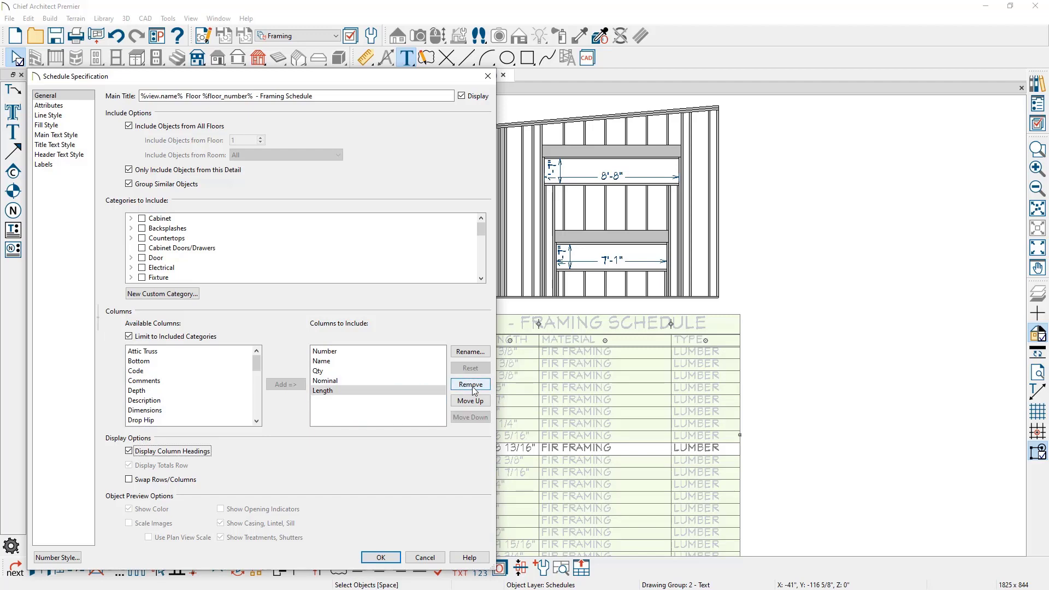
Step: Move the framing schedule's Qty column ahead of Name and apply the column changes
click(358, 371)
click(470, 401)
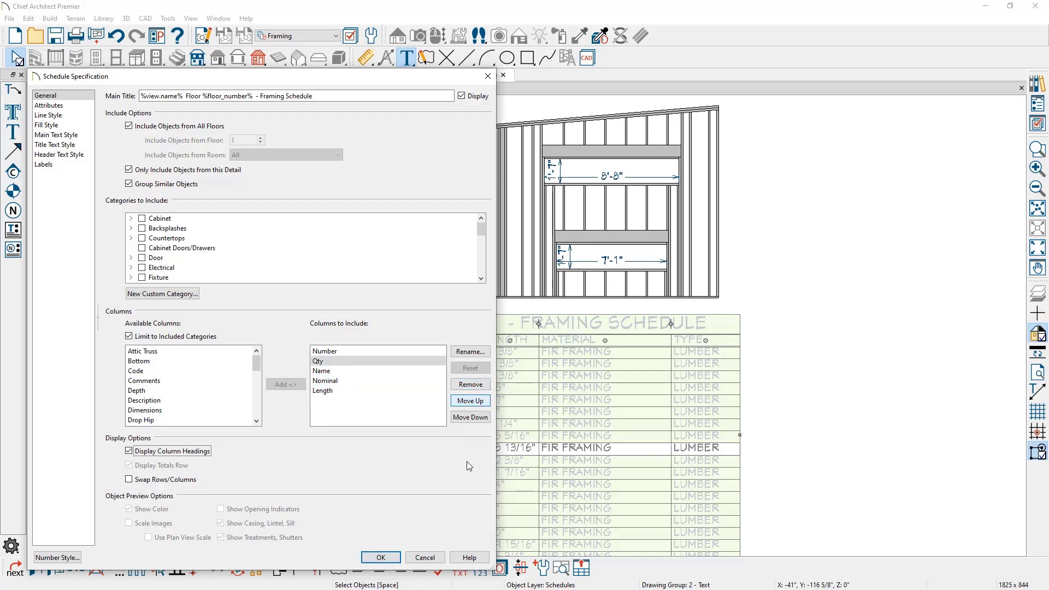
click(381, 558)
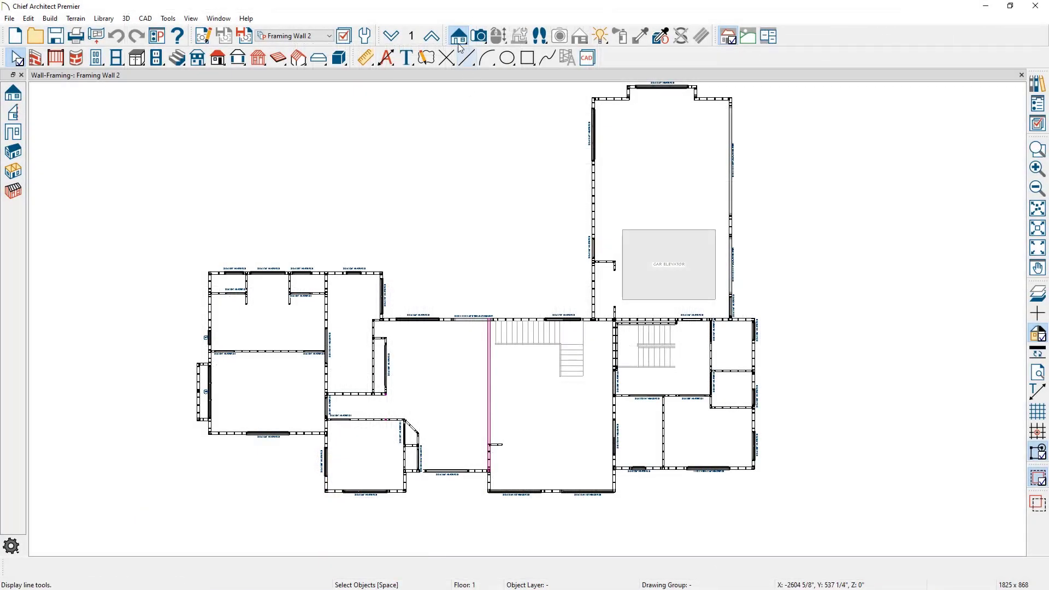
Step: Create a back-clipped cross section from outside the front of the house looking straight in, about 23'-7" deep
click(458, 38)
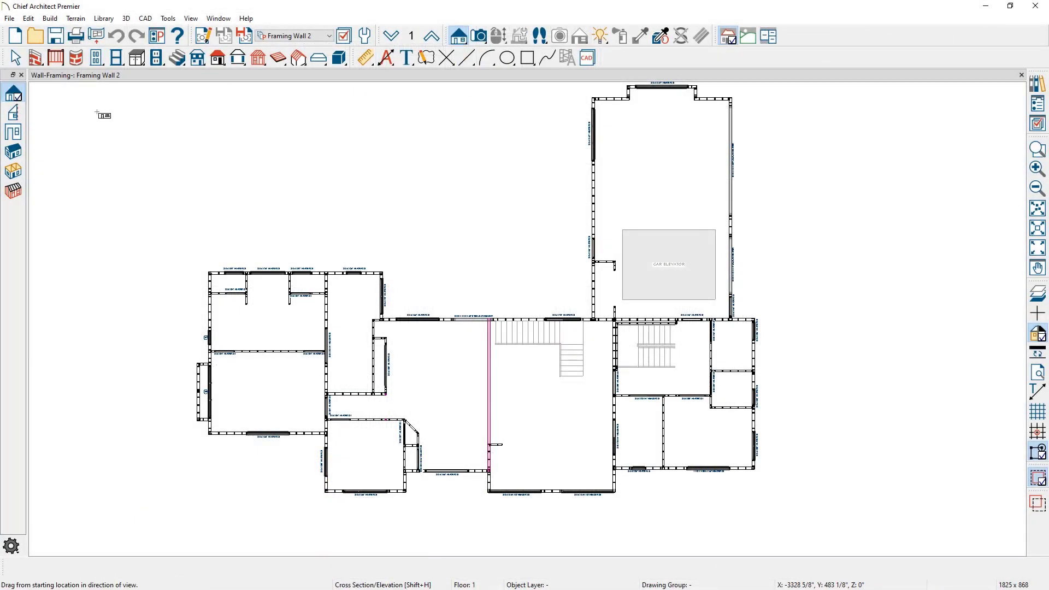
click(15, 113)
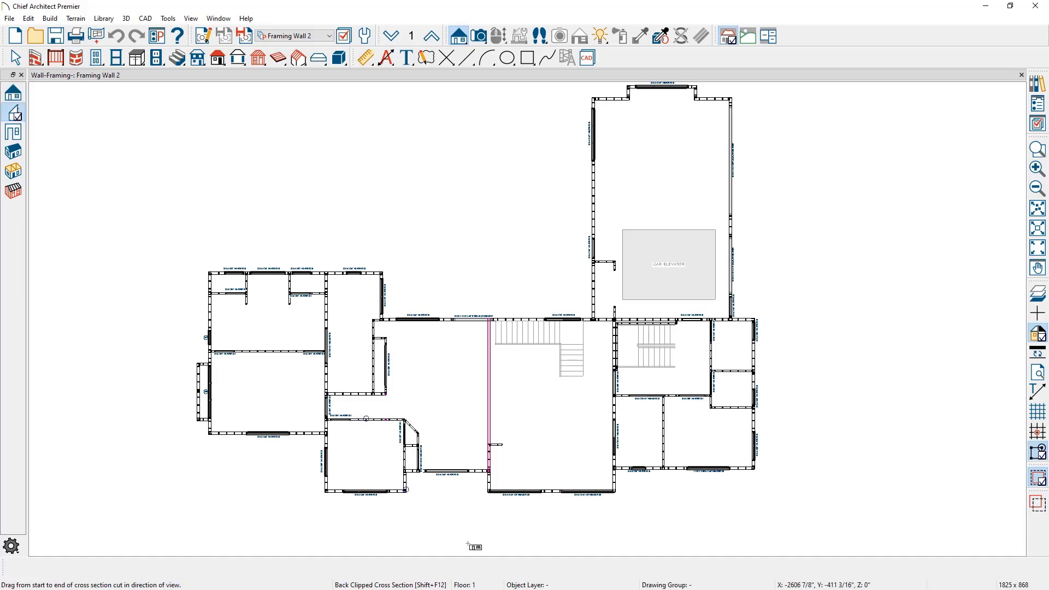
drag(469, 548, 484, 409)
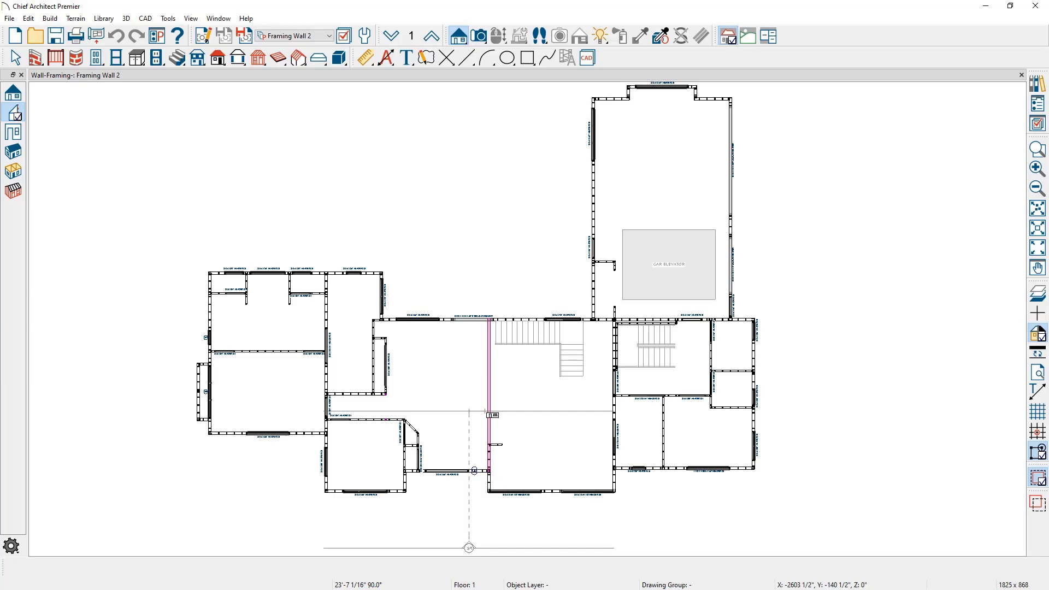
drag(485, 410, 485, 411)
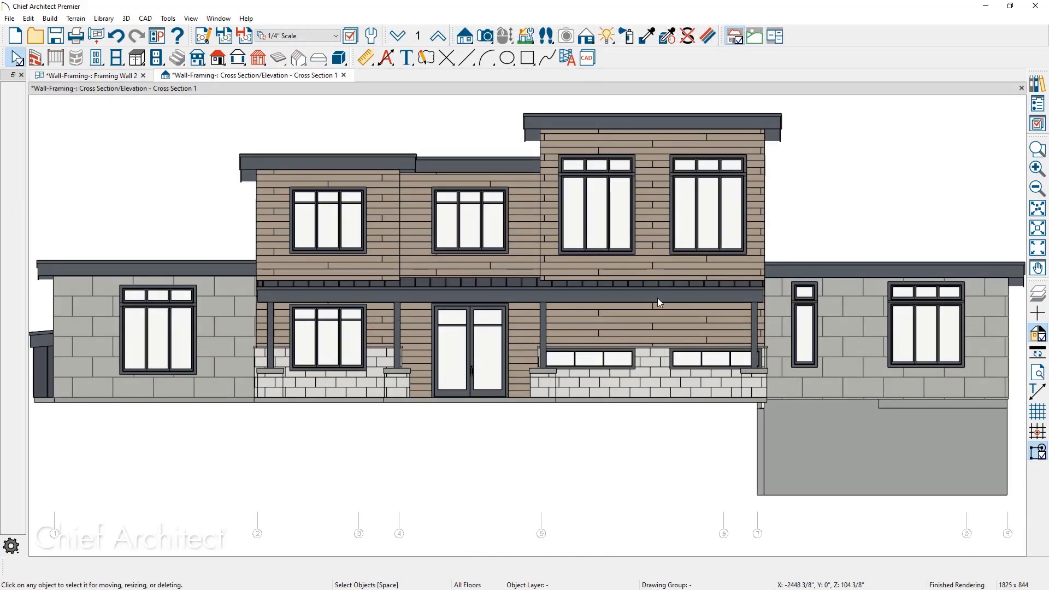
Step: Change the cross section view's active layer set to "Section View, Framing"
click(1038, 125)
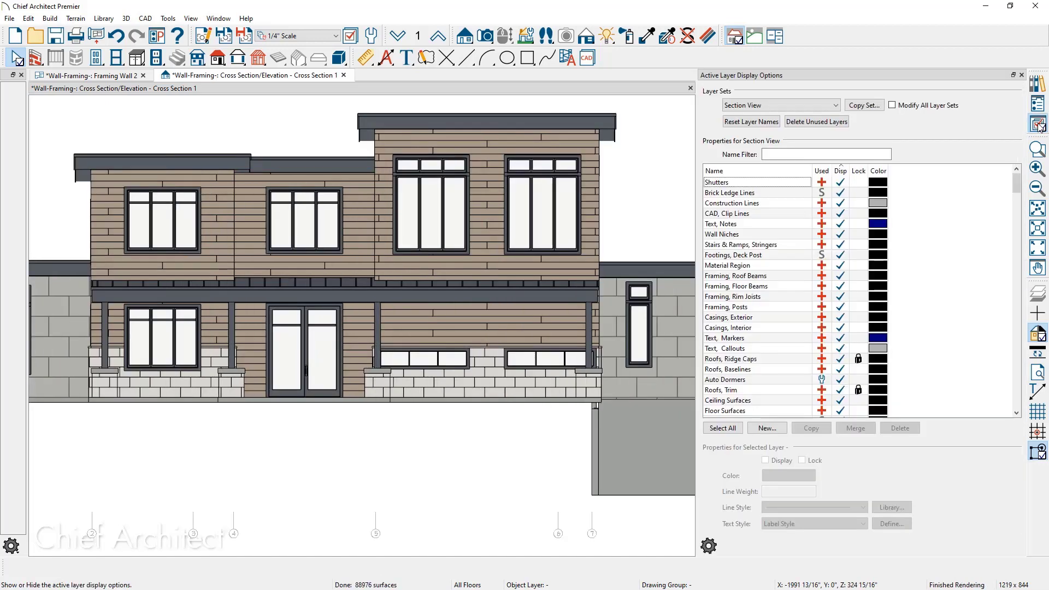
click(825, 109)
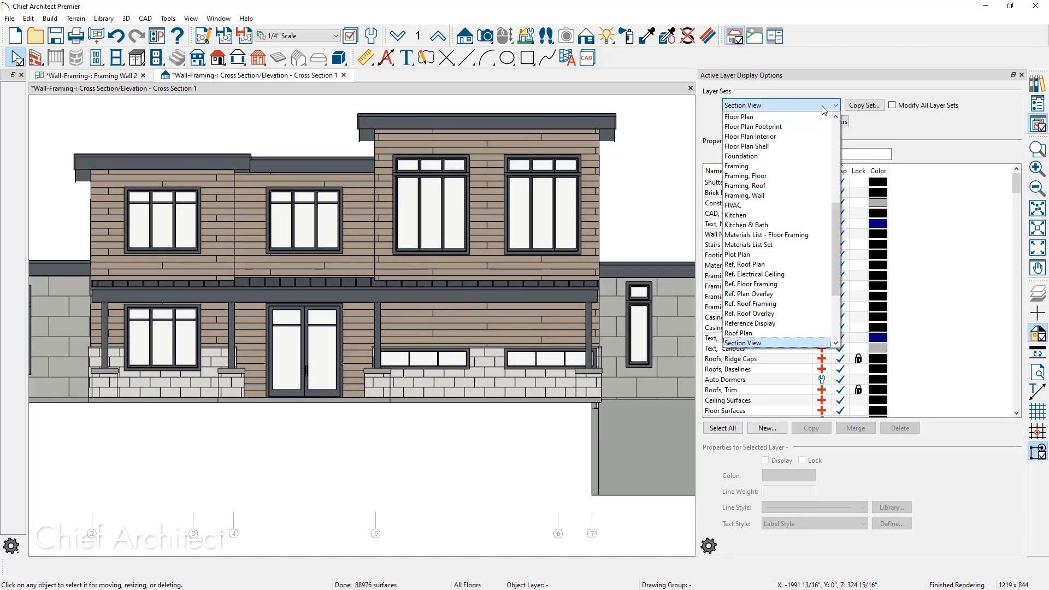
key(Down)
key(Down)
key(Down)
key(Up)
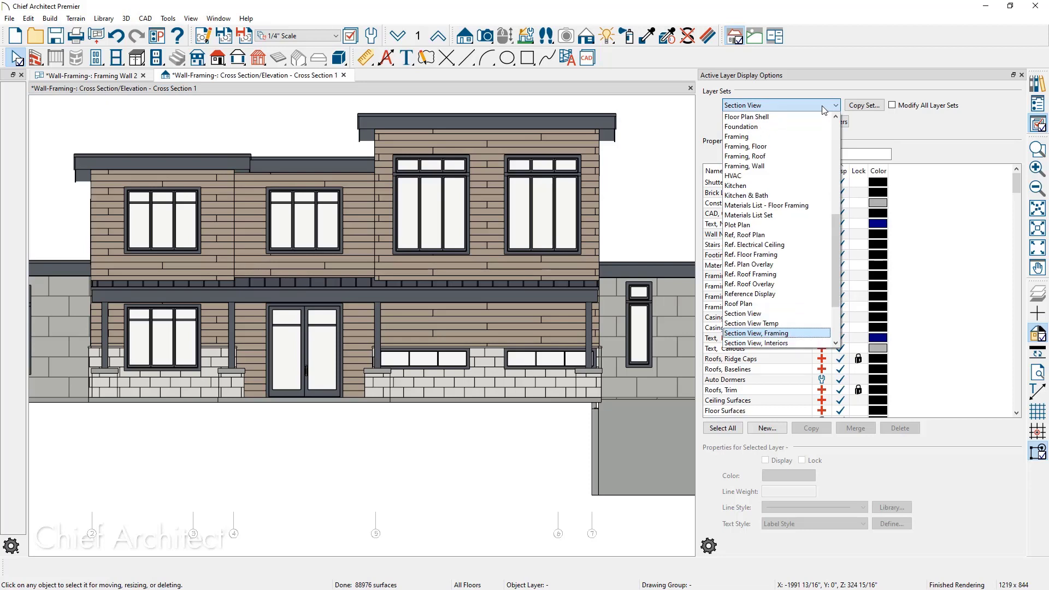
key(Return)
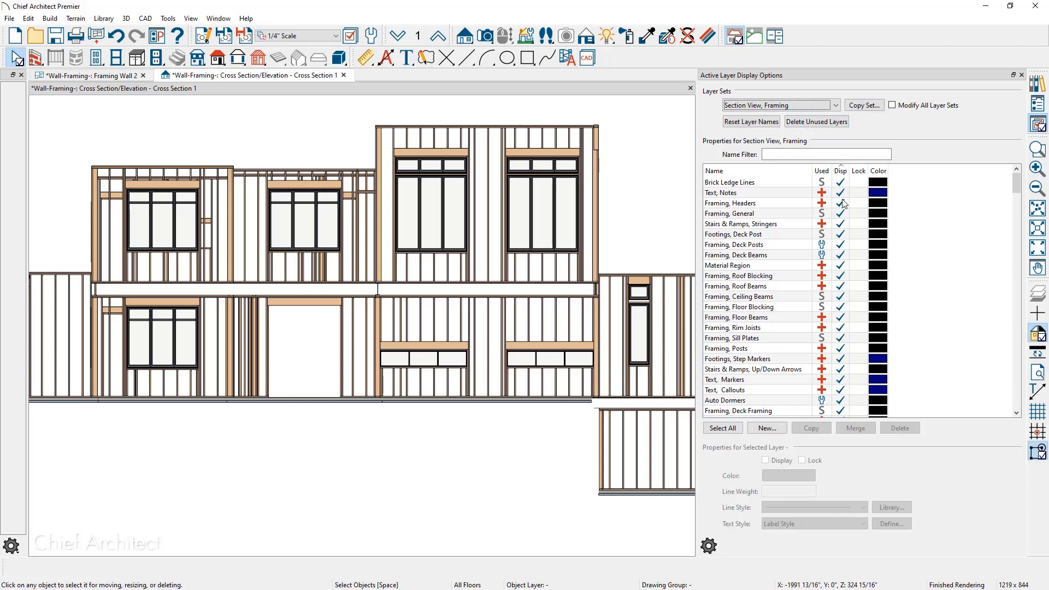
Step: Filter the layers by "door" and turn on display of the Doors layer in the framing section view
click(840, 155)
text(d)
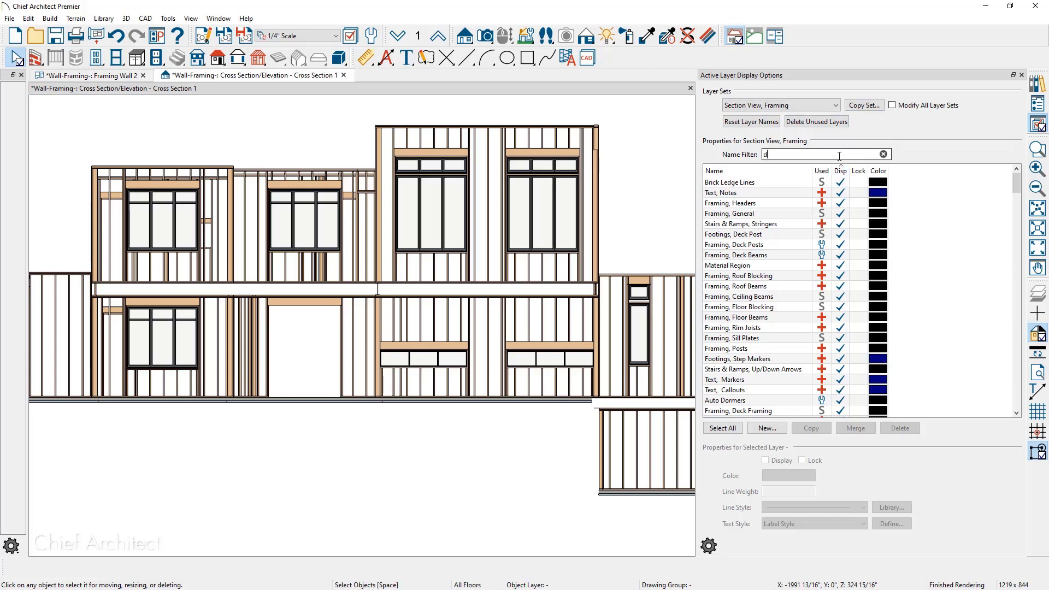
text(oor)
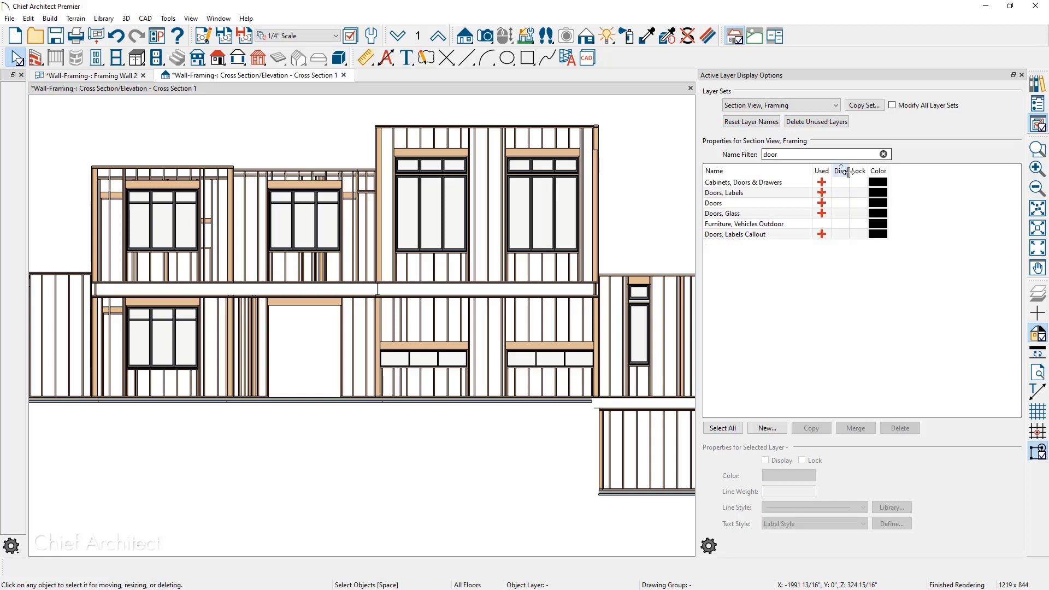
click(839, 204)
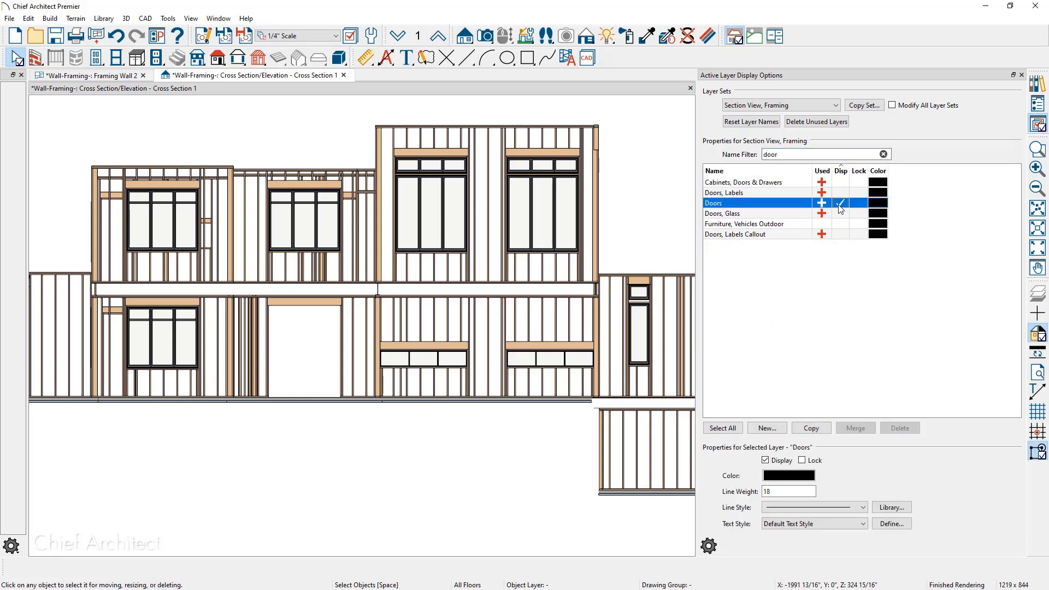
click(1020, 75)
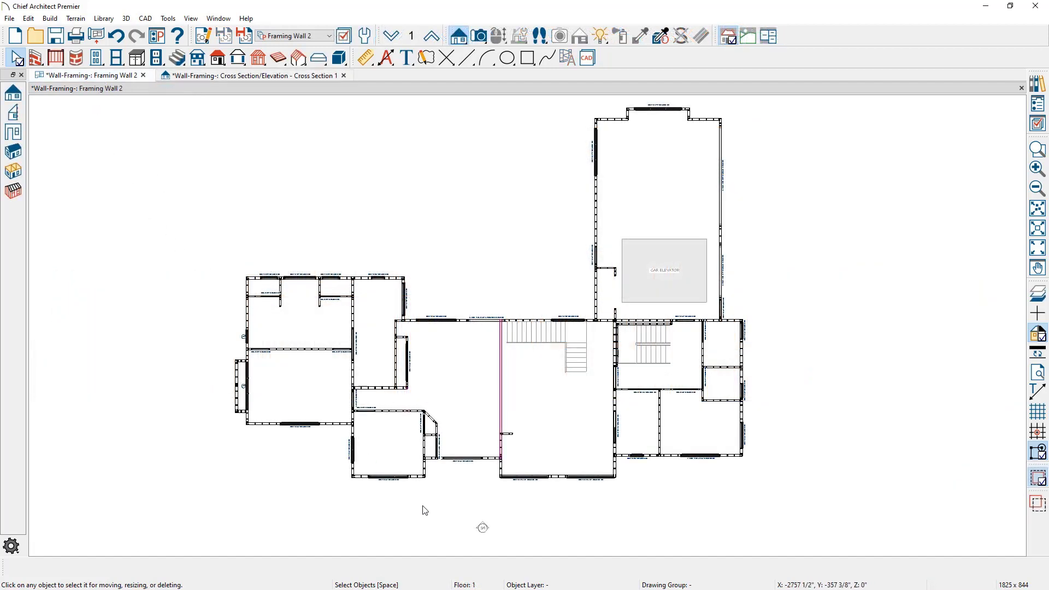
Step: Open the cross section camera's specification from the plan and name it "Framing Front House Cross Section"
click(482, 527)
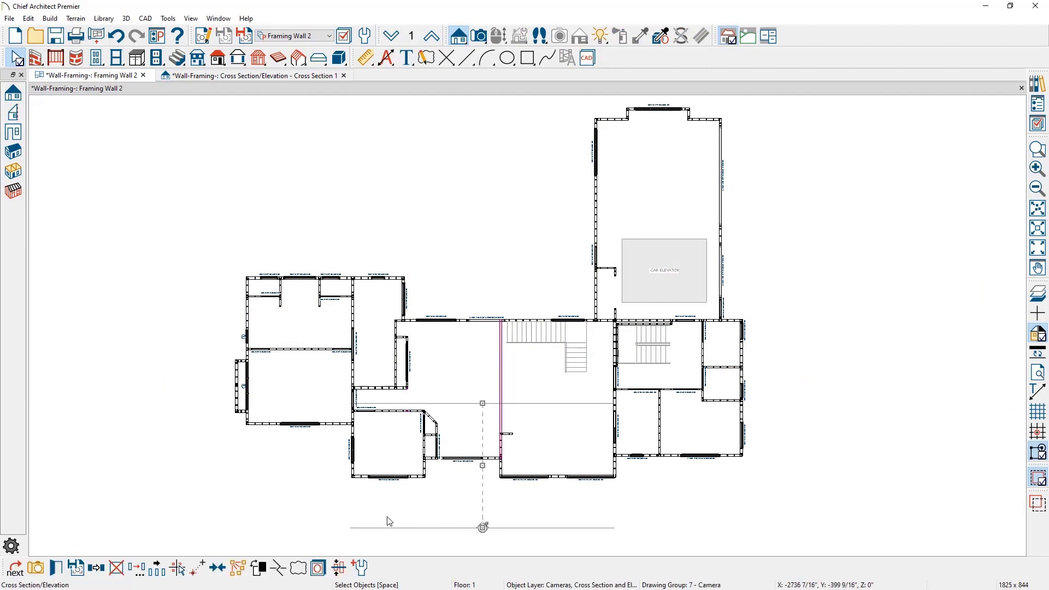
click(57, 569)
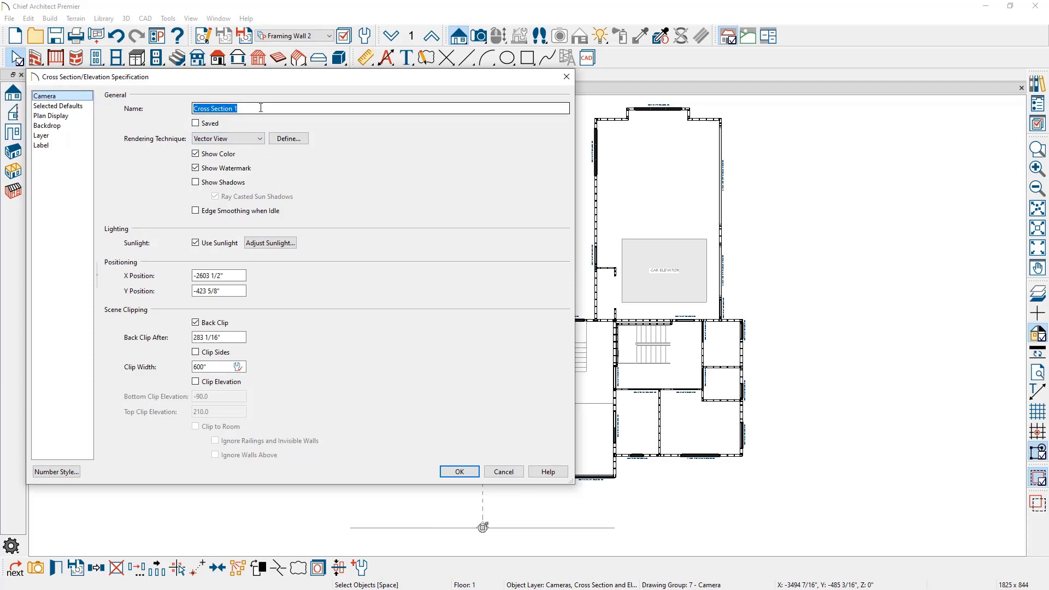
click(261, 107)
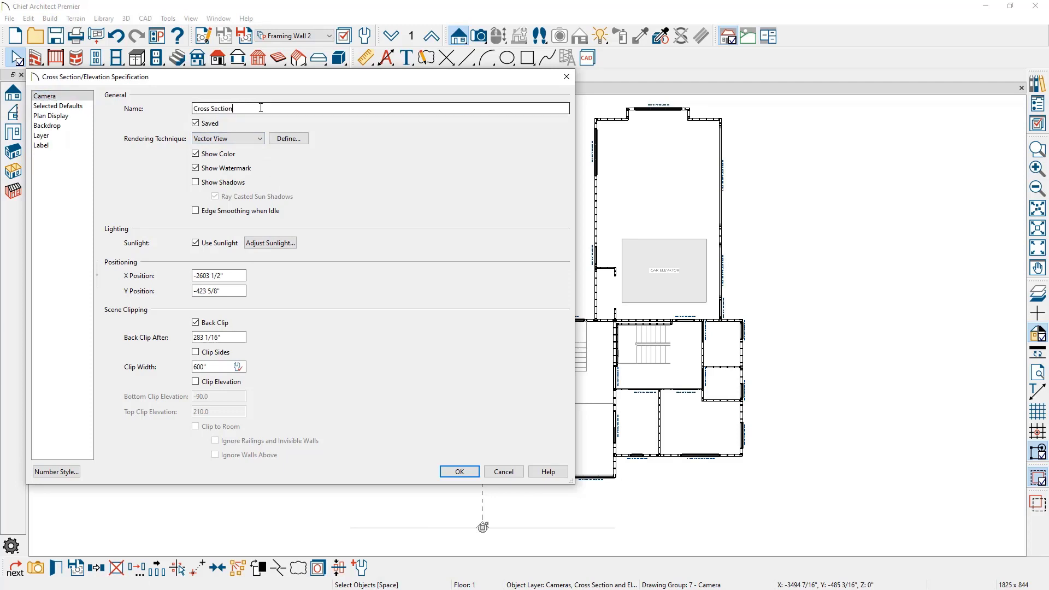
text(Framing Front House)
Step: Place the section camera's plan callouts on both sides and set the callout label to F1
click(51, 116)
click(208, 167)
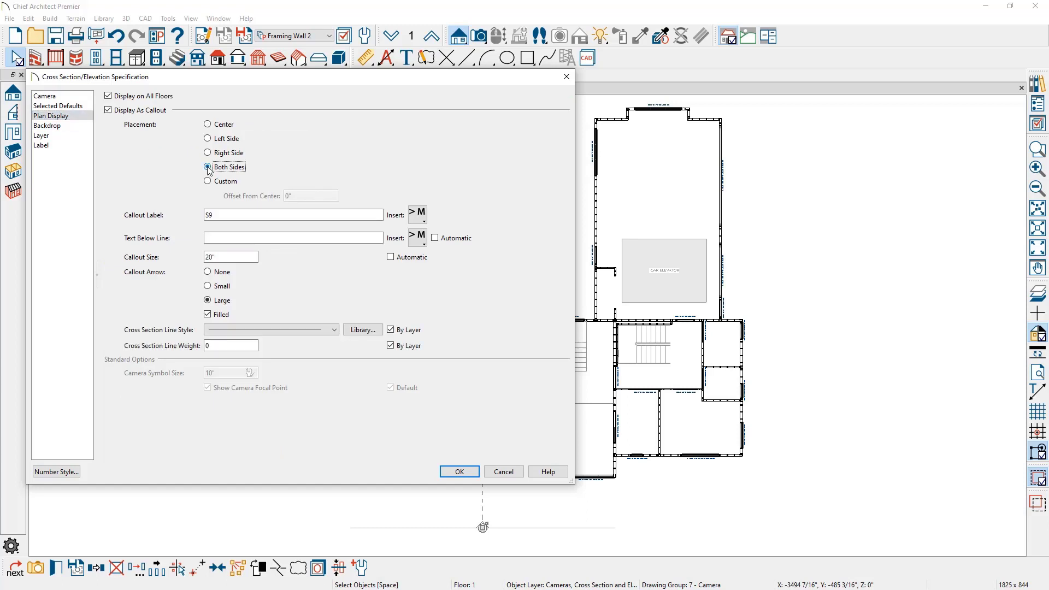
click(216, 215)
text(F1)
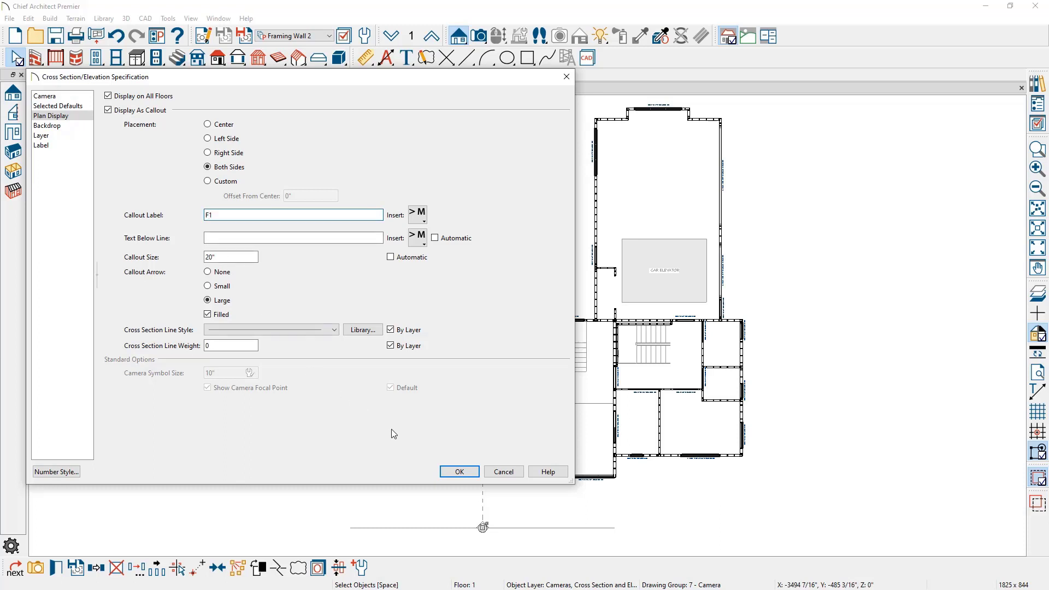
click(458, 471)
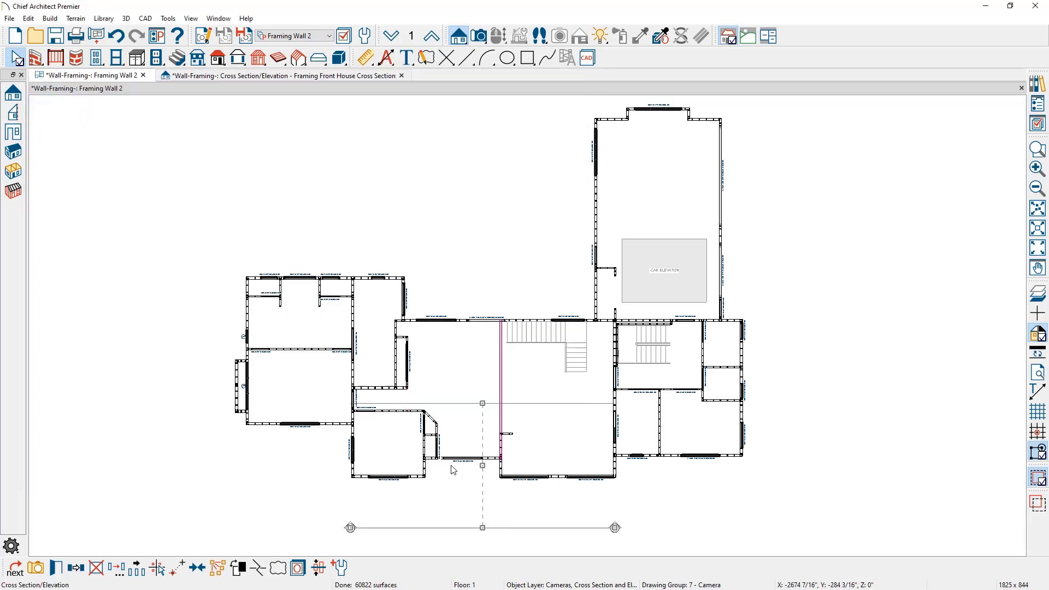
Step: Tighten the F1 section's cut and back-clip lines around the front walls and extend both ends past the sides of the house
drag(482, 528, 475, 483)
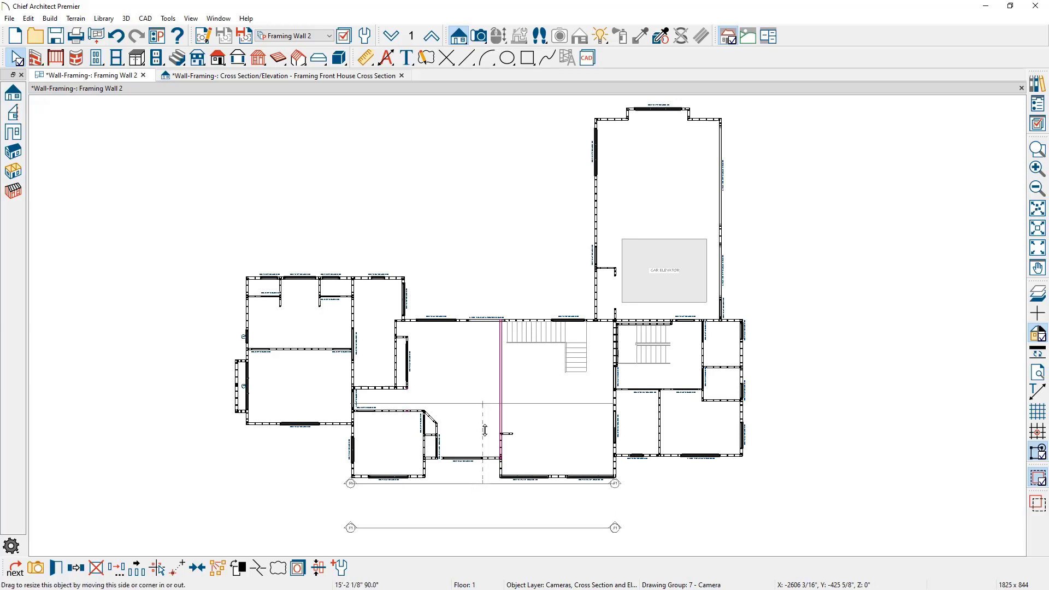
drag(482, 404, 481, 466)
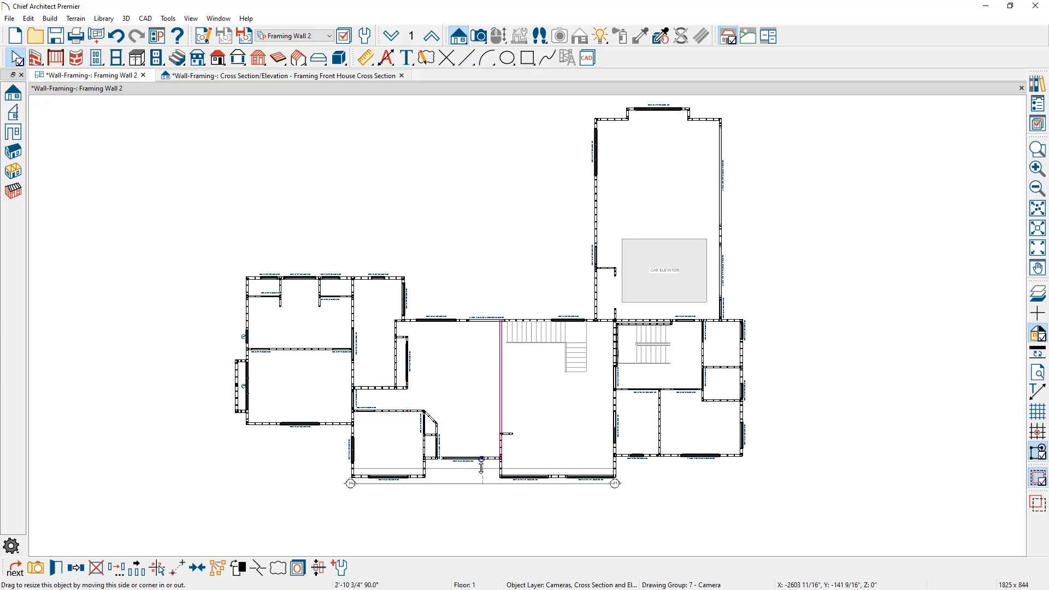
drag(616, 483, 763, 473)
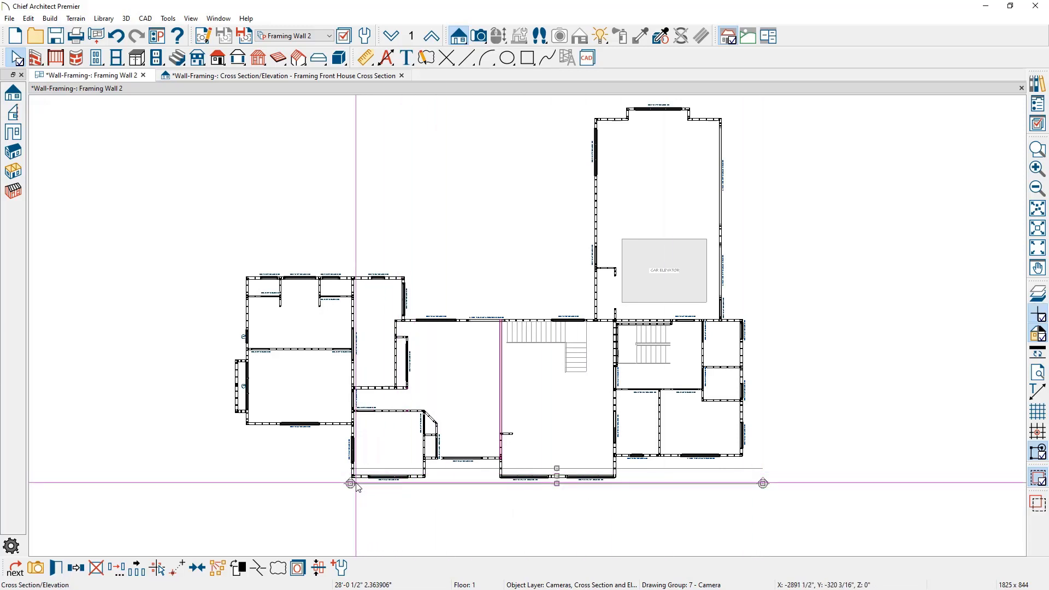
drag(350, 483, 223, 483)
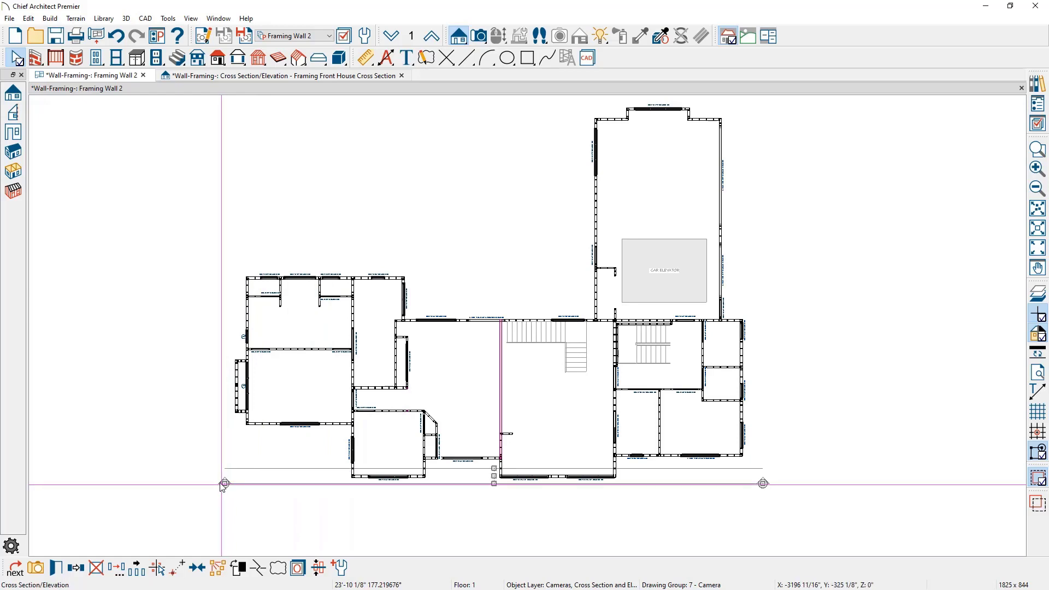
Step: Add a break to the F1 section line directly below the front outer corner of the house's left wing
scroll(235, 456, up, 3)
scroll(238, 454, up, 2)
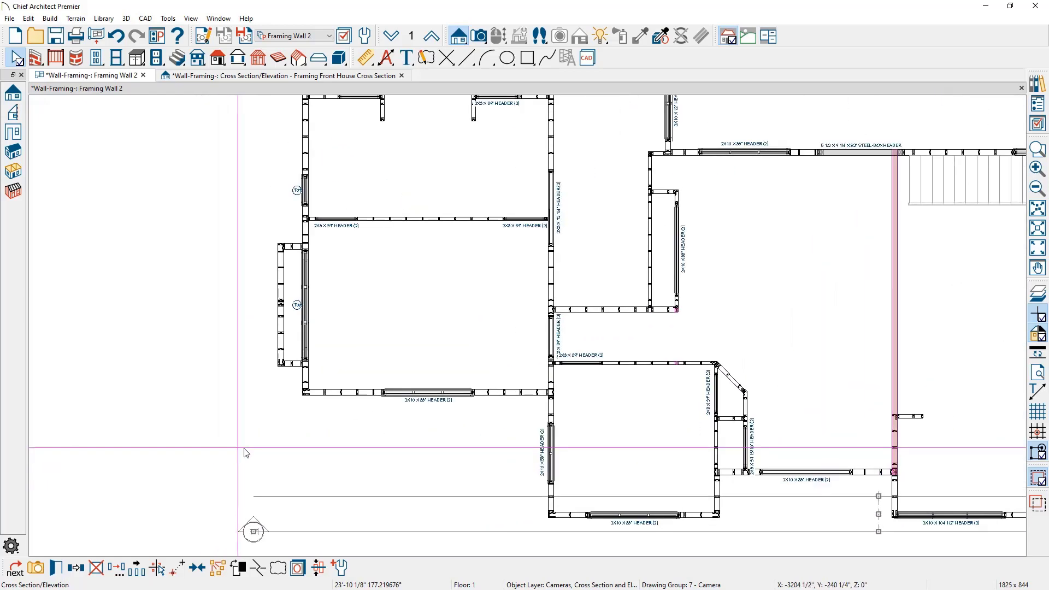
middle_drag(243, 450, 309, 333)
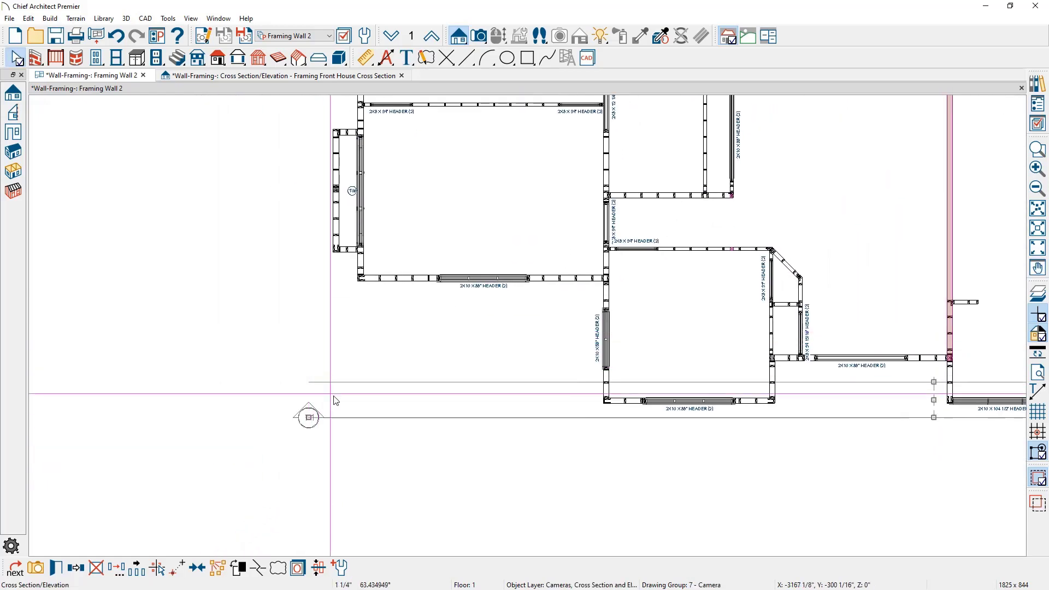
click(343, 417)
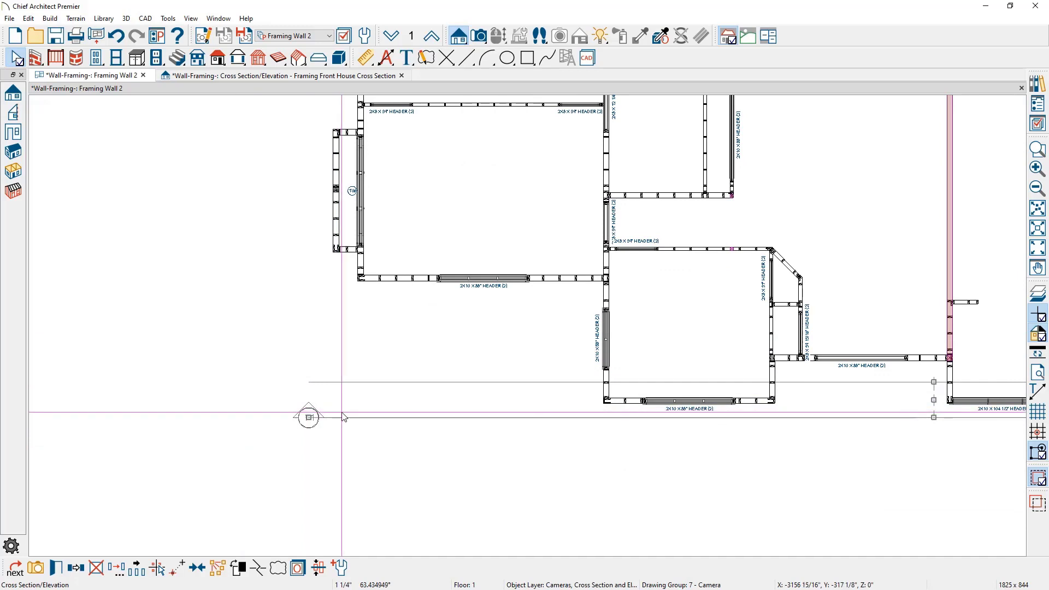
click(259, 568)
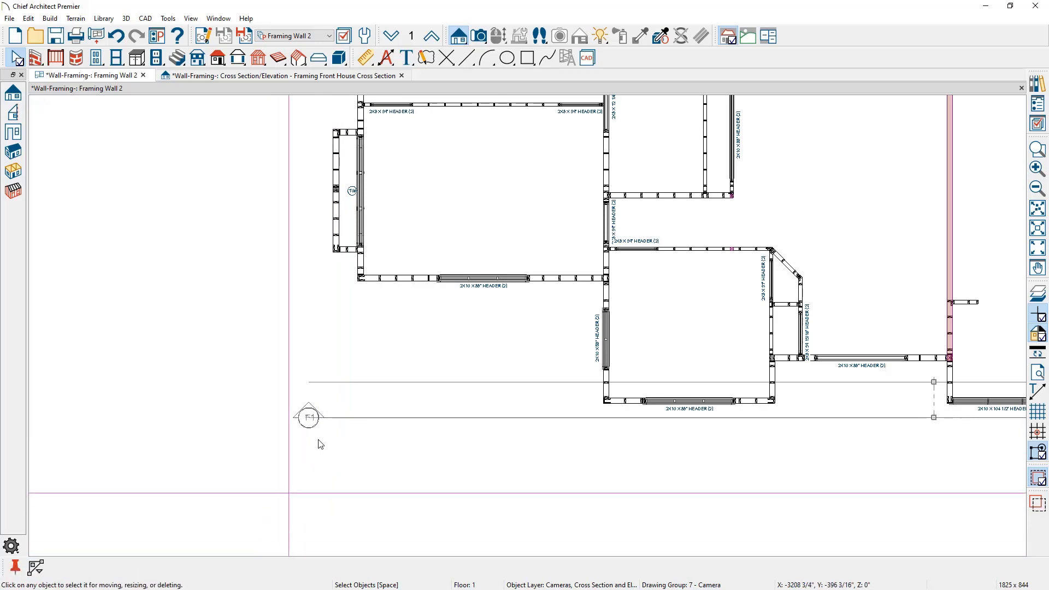
click(358, 417)
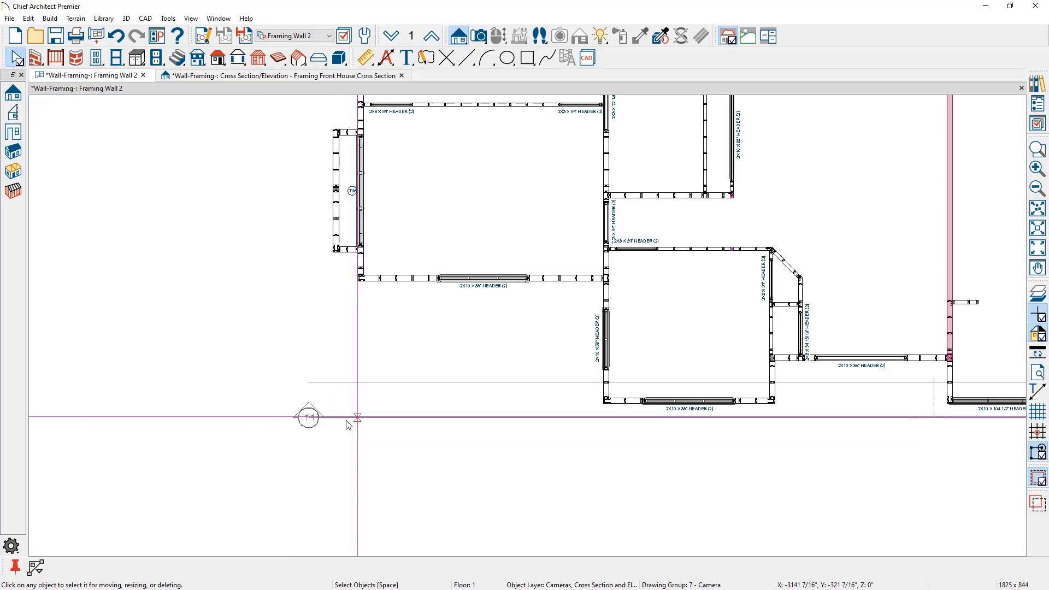
Step: Move the section line's outer segment back 12'-2 1/2" beside the left wing, then break and jog the line closely along that wing's front wall
click(340, 419)
drag(330, 418, 330, 268)
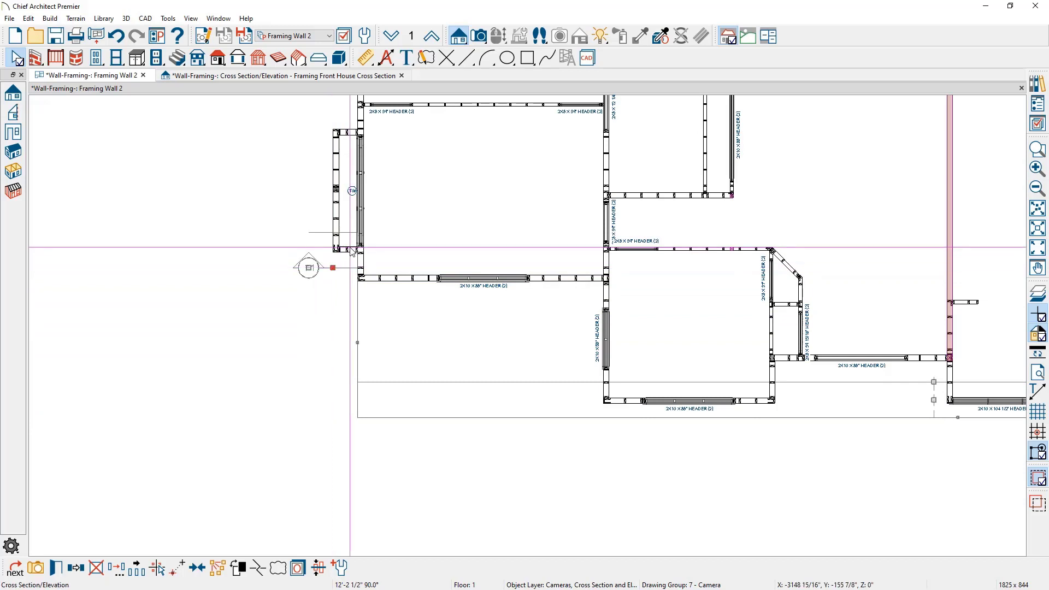
key(3)
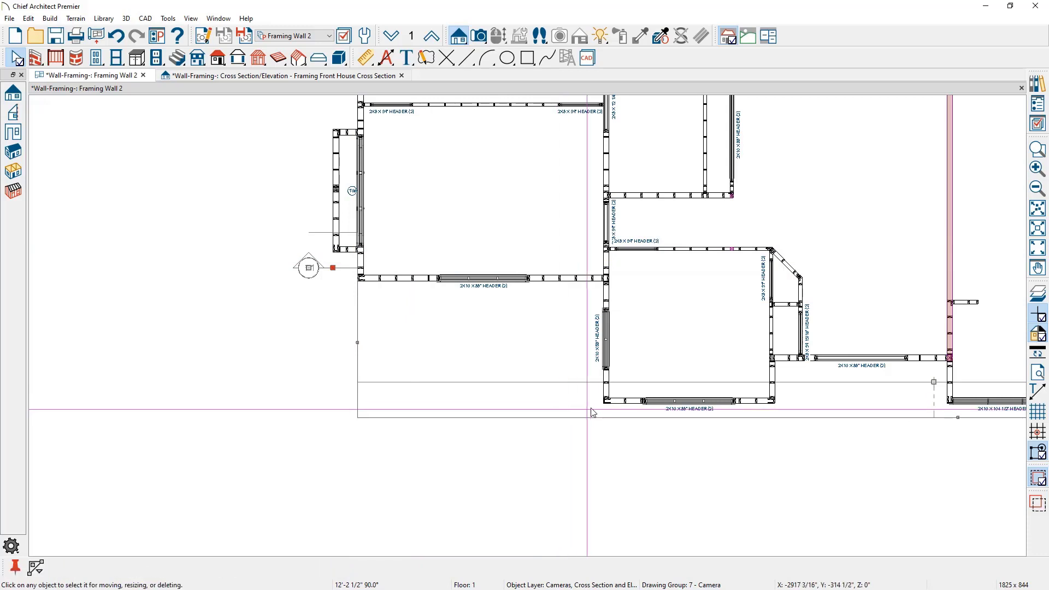
click(601, 418)
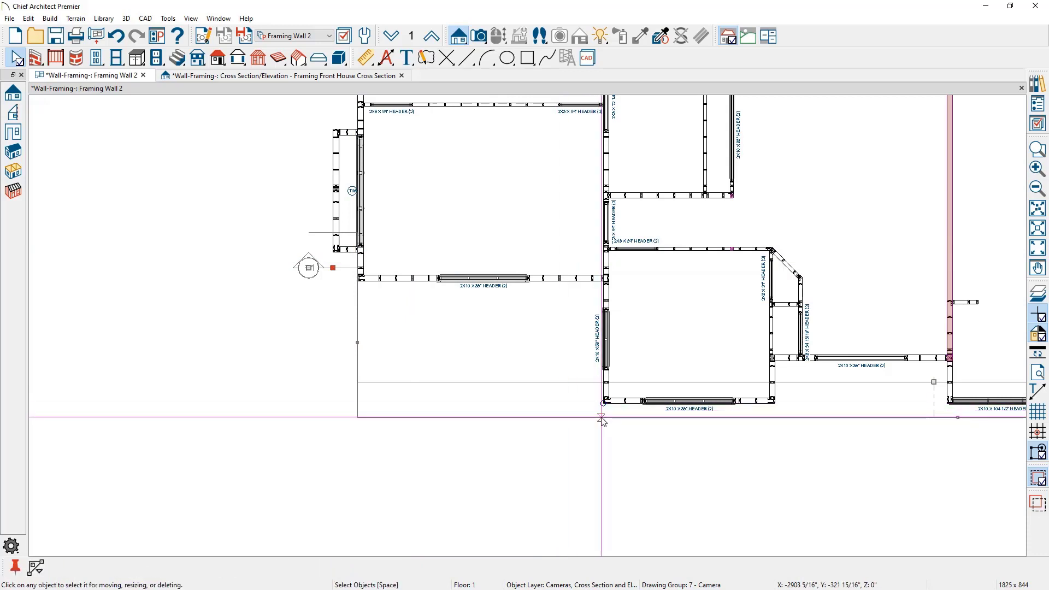
click(602, 419)
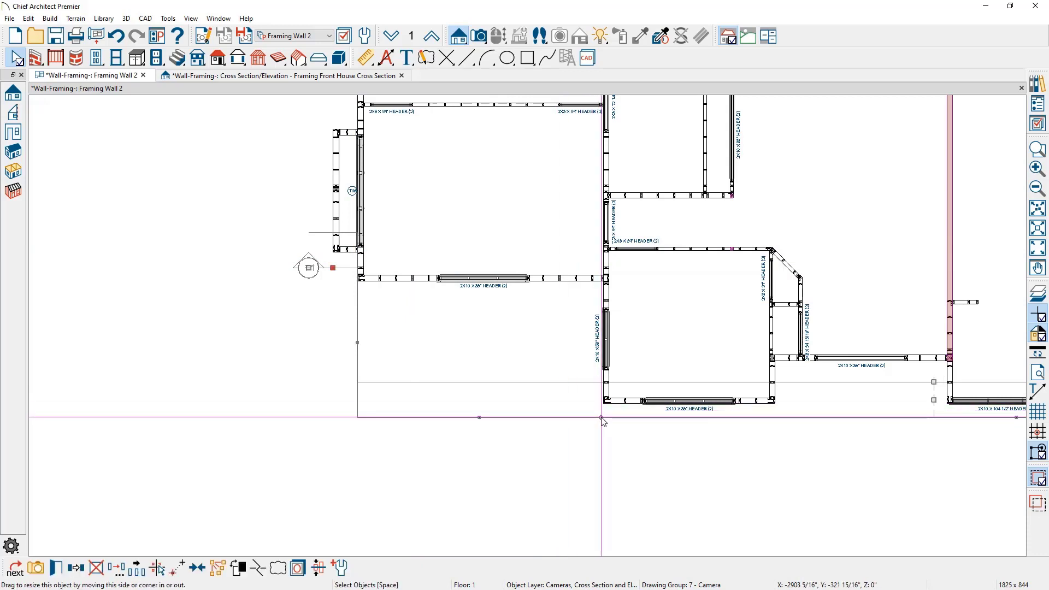
drag(601, 419, 486, 299)
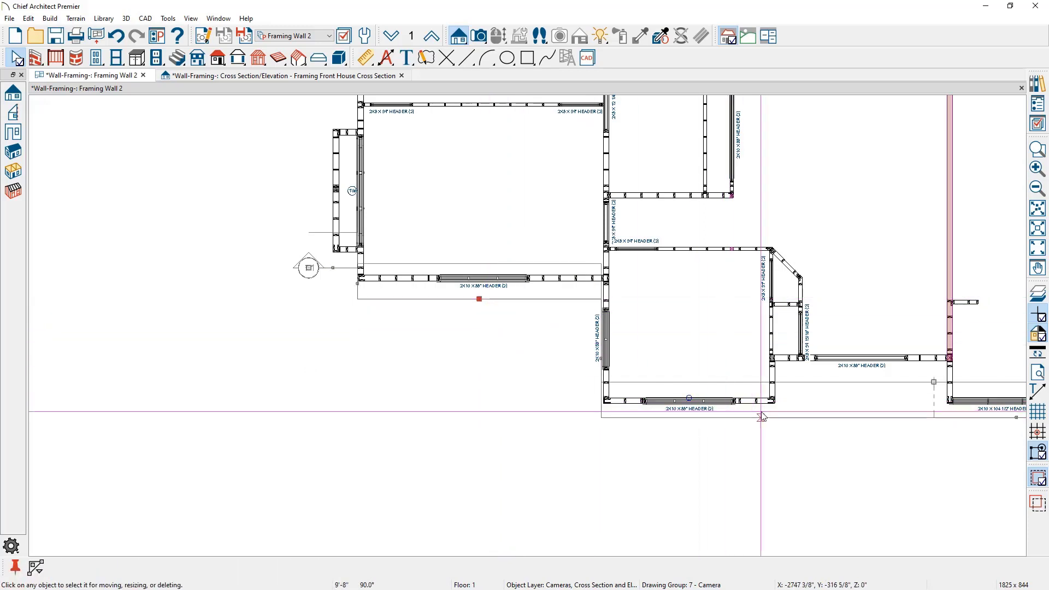
Step: Break the section line below both corners of the recessed entry wall and move the middle segment back 3'-7 3/8" to follow that wall
click(775, 418)
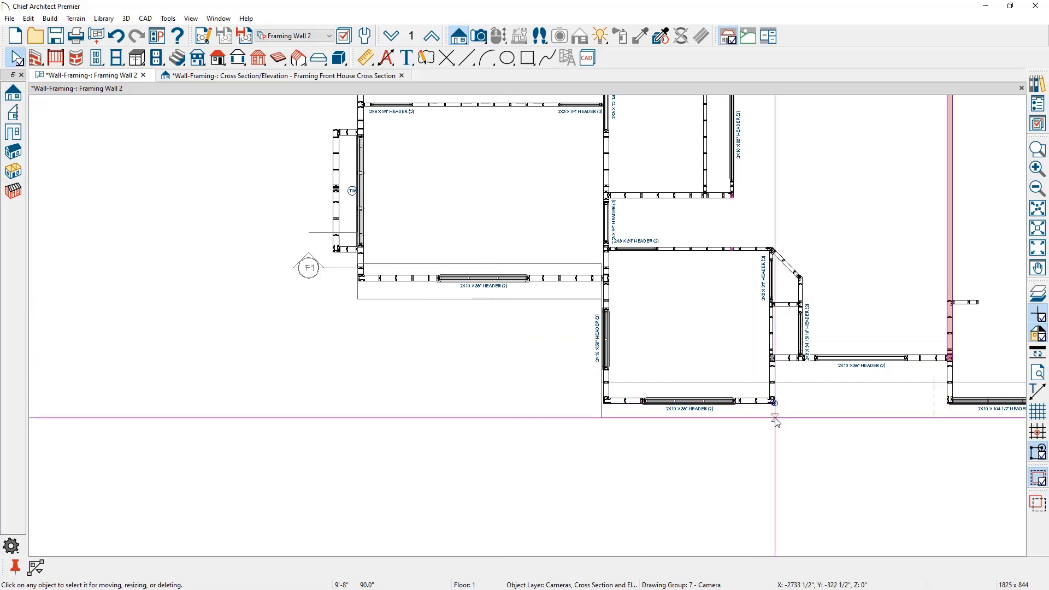
click(776, 420)
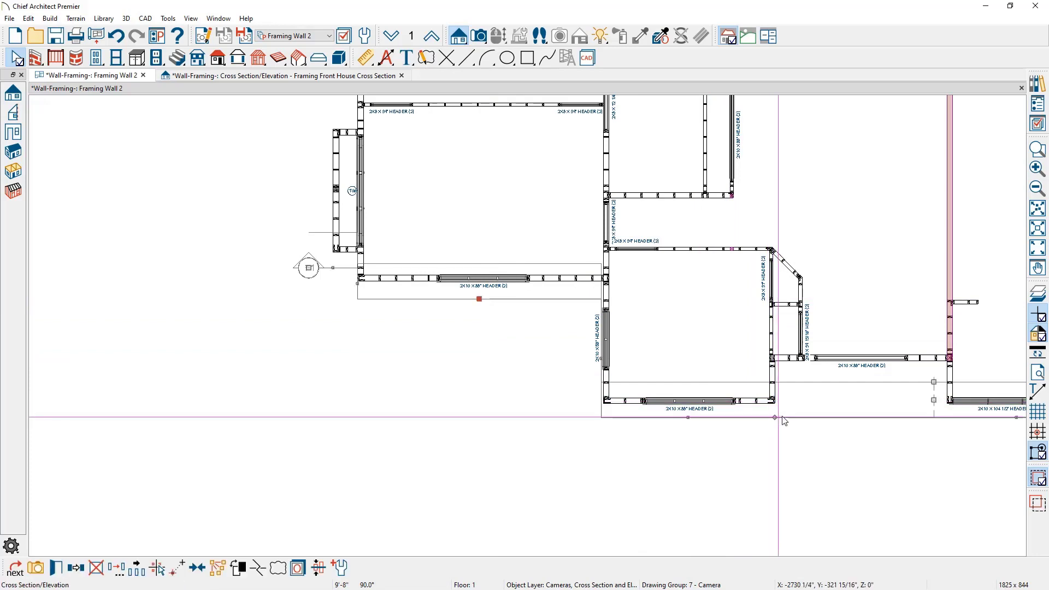
click(946, 416)
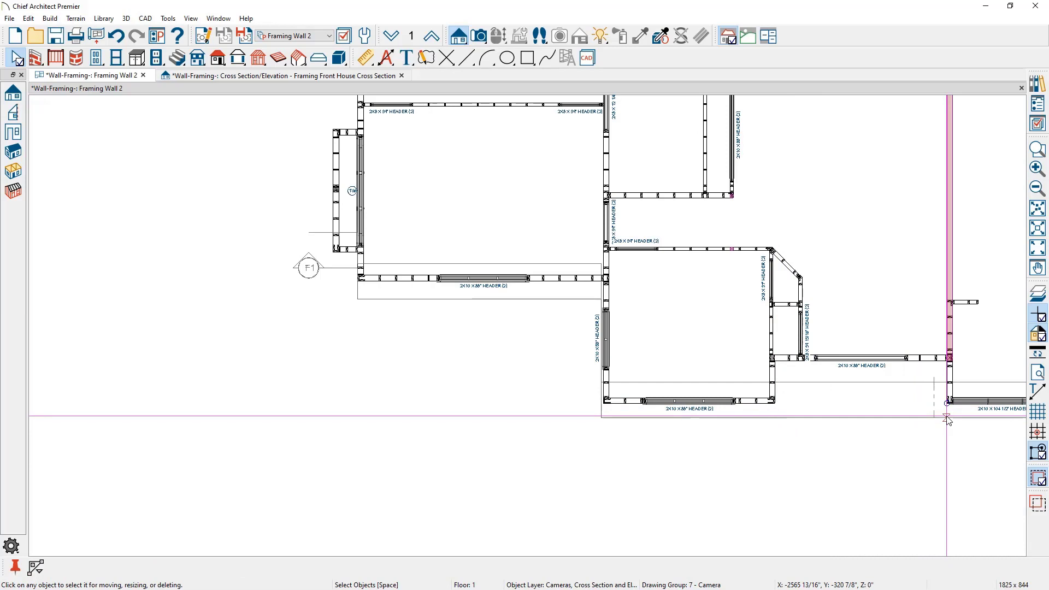
drag(860, 418, 863, 373)
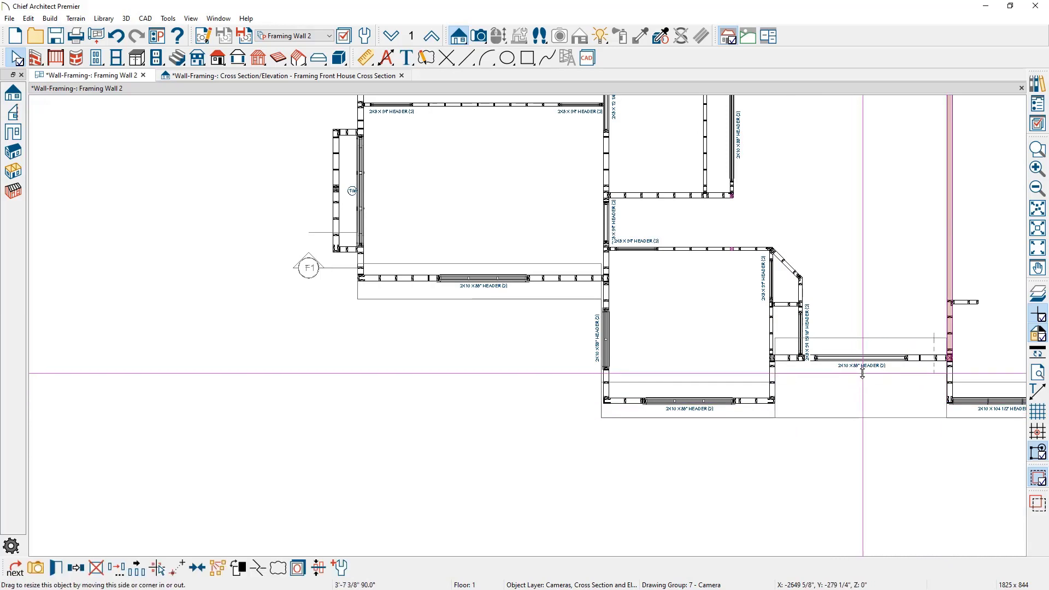
Step: Break the section line below the projecting center block's right corner and move the right wing's segment back 3'-9" toward its front wall
middle_drag(905, 448, 486, 442)
middle_drag(875, 431, 702, 438)
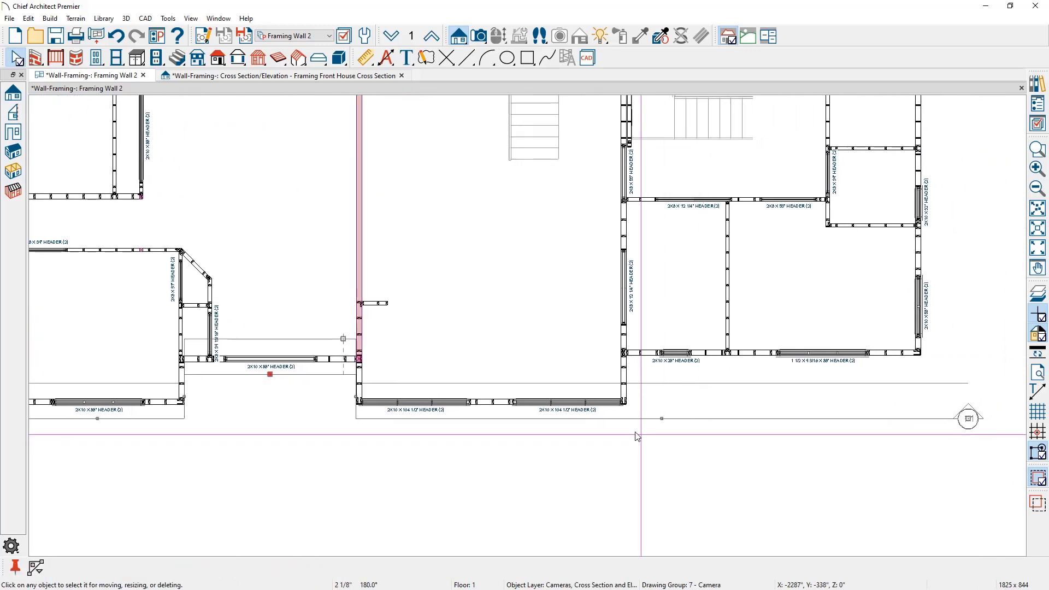
click(628, 418)
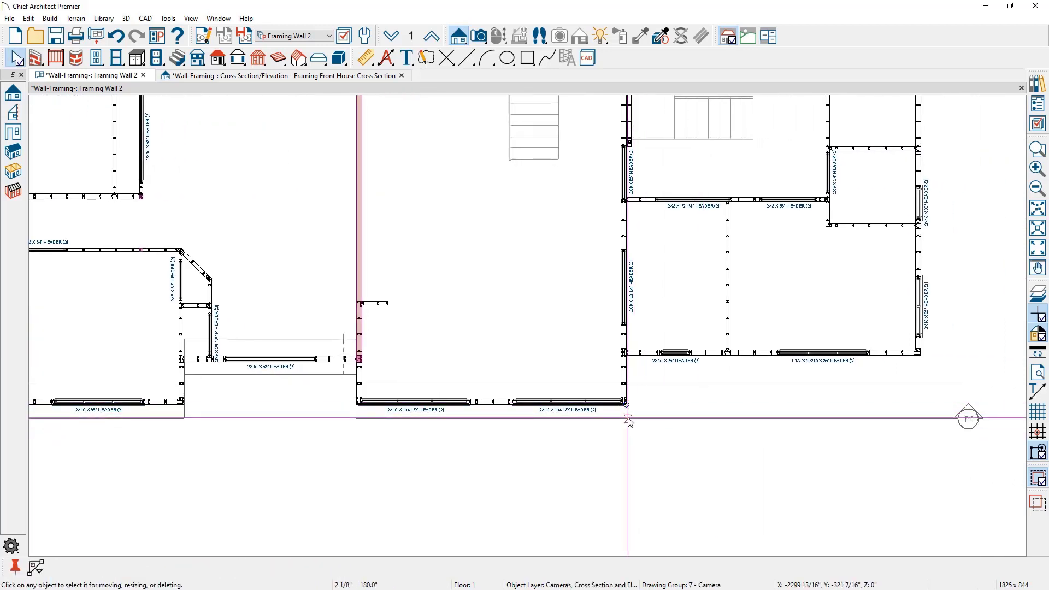
mouse_move(628, 420)
mouse_down()
mouse_move(799, 418)
mouse_move(795, 374)
mouse_up()
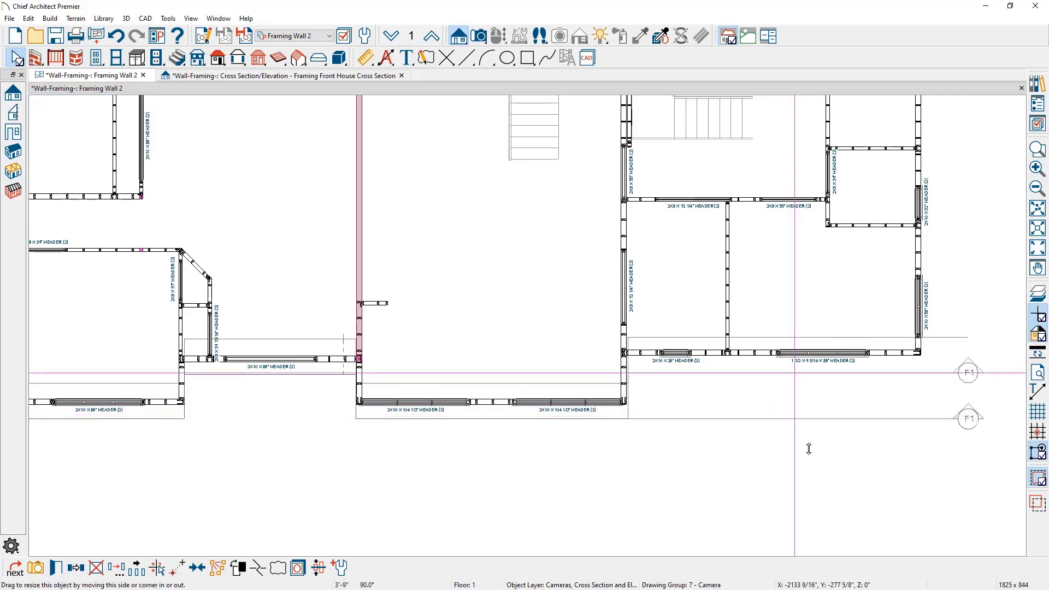
Step: Review the jogged F1 front framing section, then compare the left wing's side bump-out on floors 1 and 2 in the plan
double_click(964, 378)
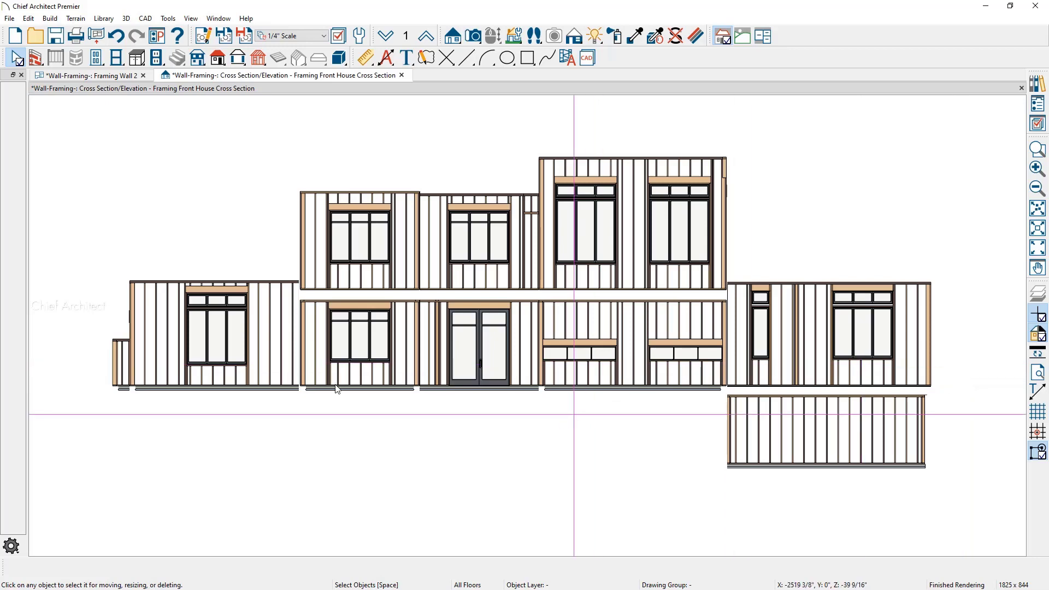
scroll(68, 369, up, 3)
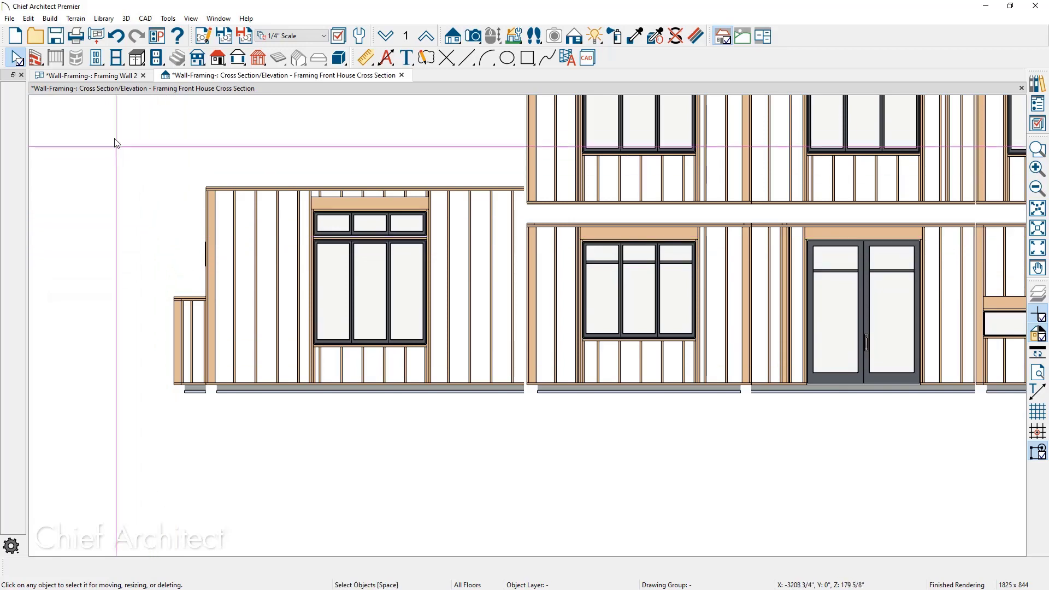
click(119, 76)
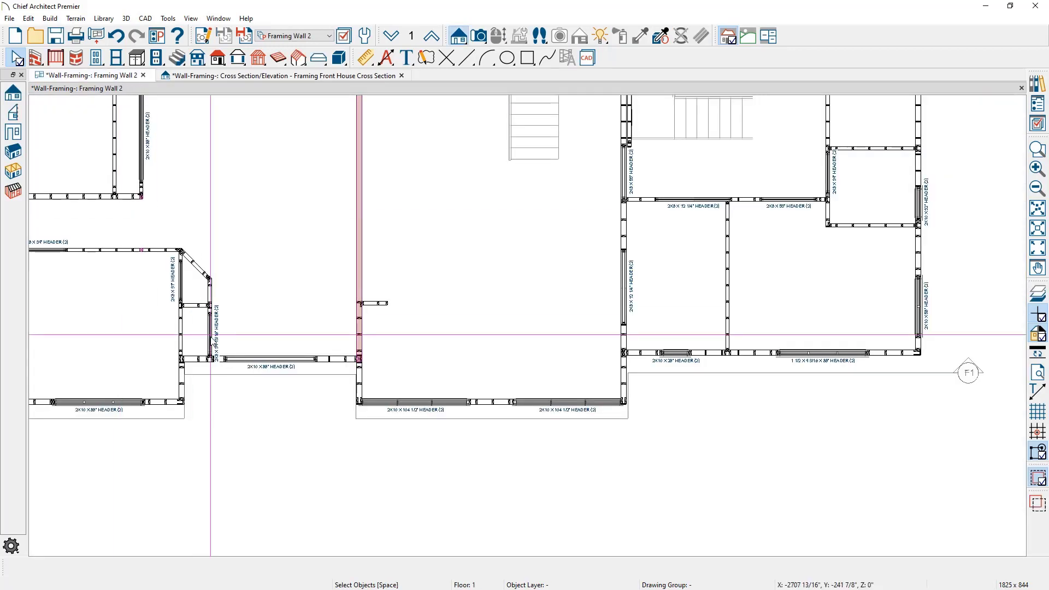
middle_drag(357, 335, 809, 464)
scroll(417, 363, up, 3)
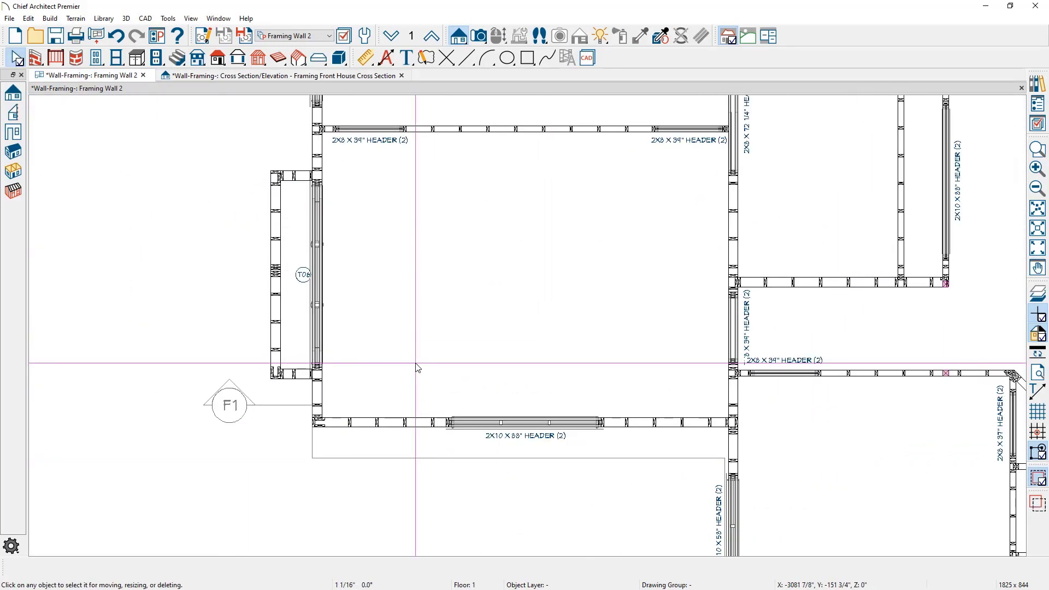
click(432, 37)
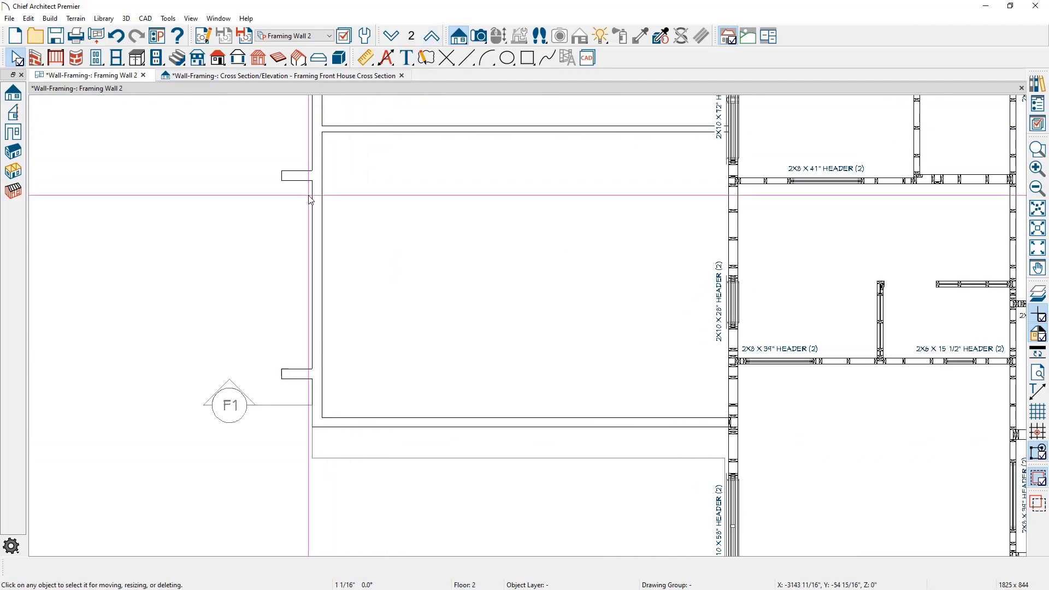
click(392, 37)
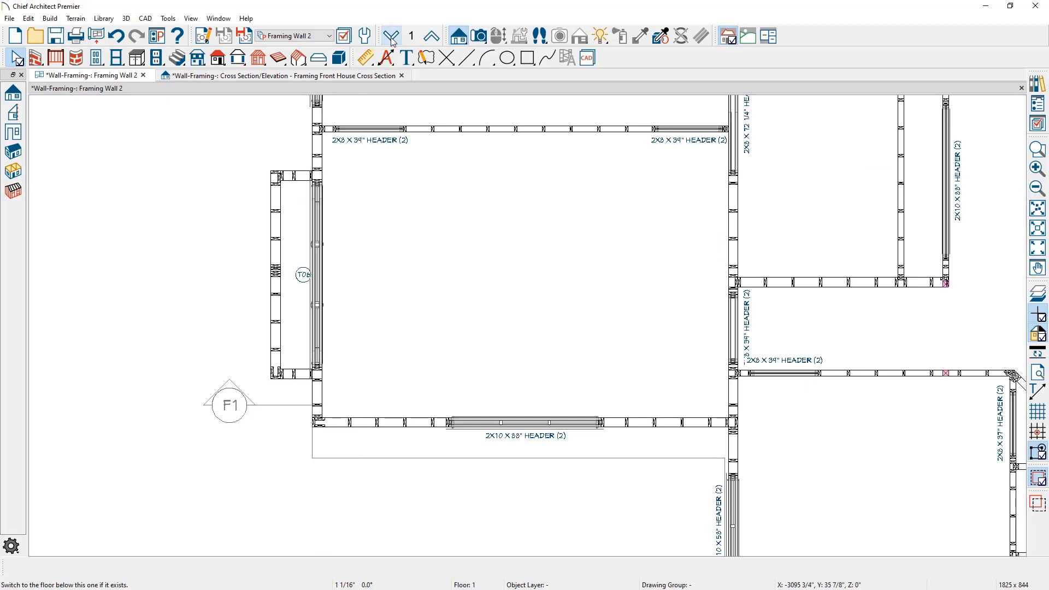
Step: Set the ceiling platform of the left wing's three bump-out walls to Balloon Through Ceiling Above
click(290, 175)
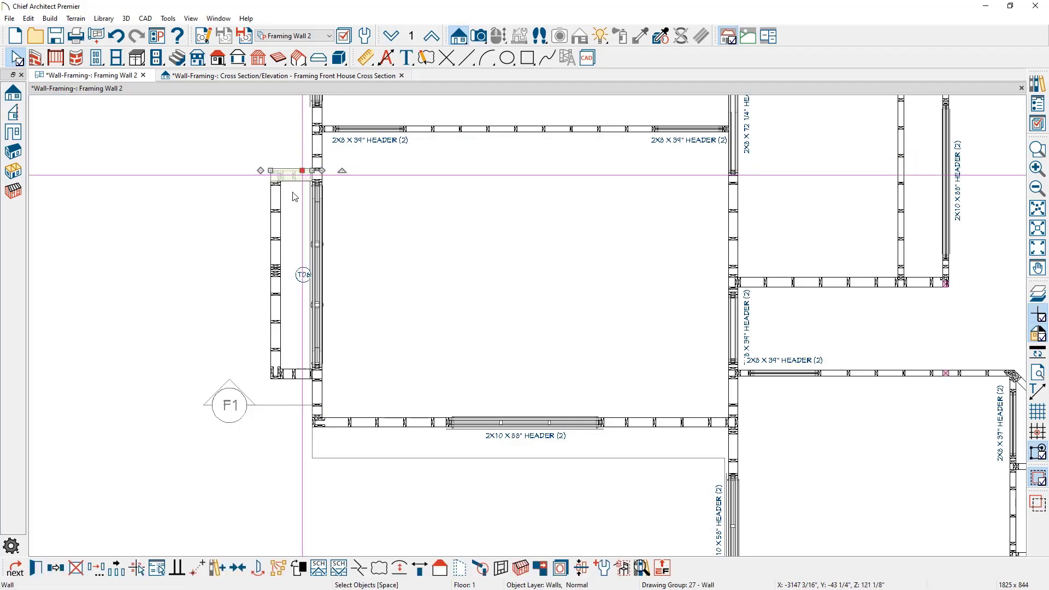
shift+click(306, 377)
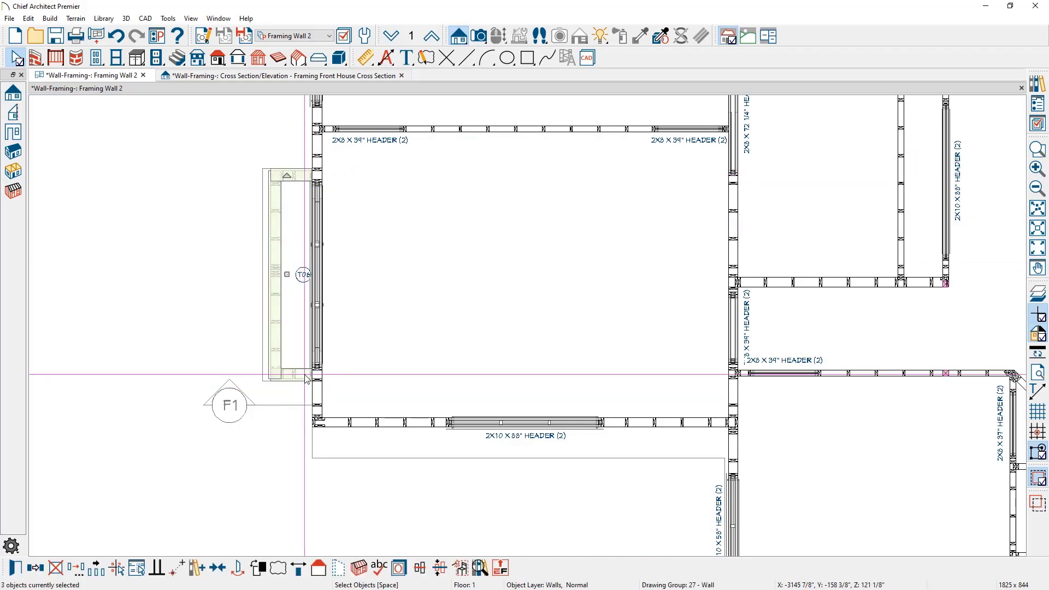
click(24, 570)
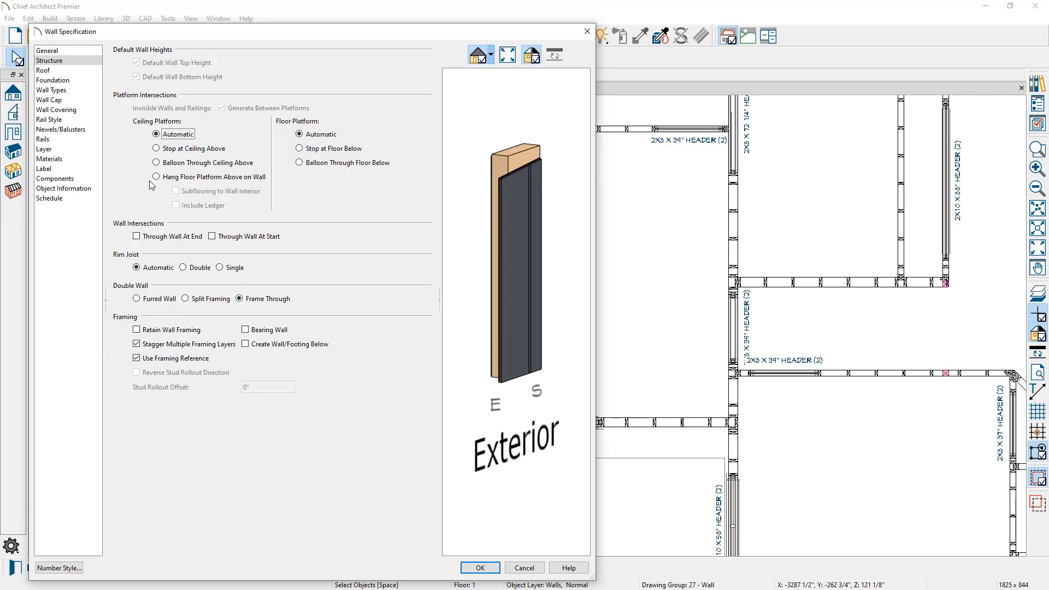
click(157, 163)
click(480, 568)
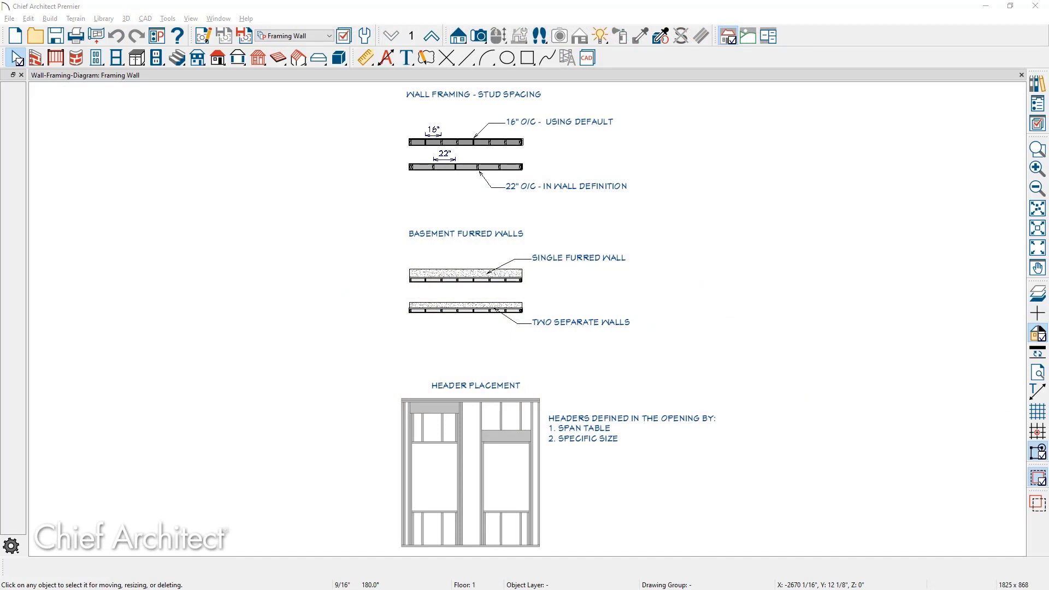
Step: Examine the stud spacing example in the Wall-Framing-Diagram plan and review the default wall stud spacing in the Build Framing settings
click(1038, 149)
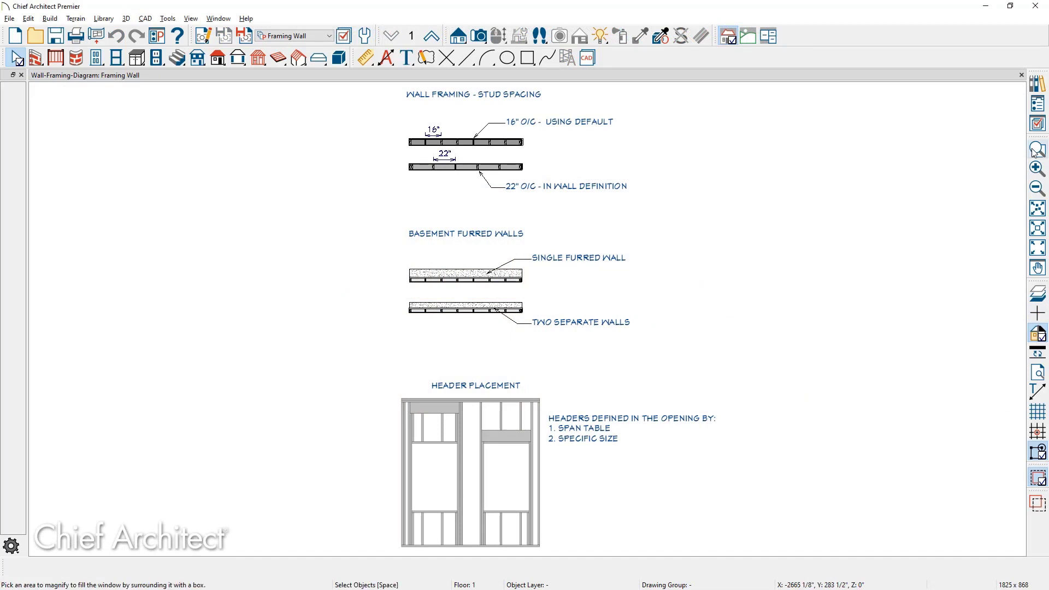
drag(659, 200, 350, 82)
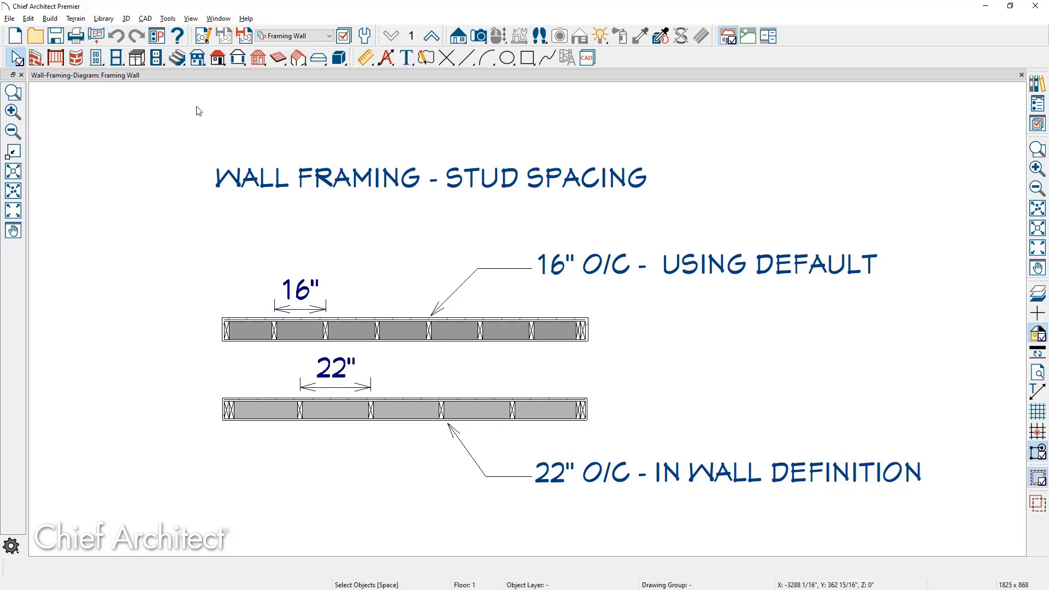
click(50, 18)
mouse_move(83, 128)
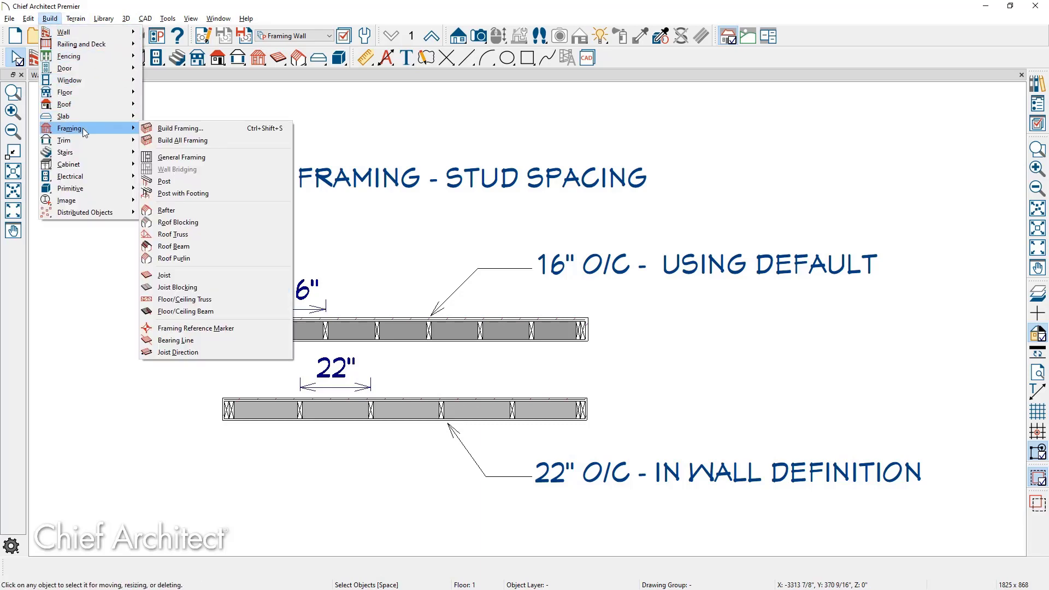
click(176, 129)
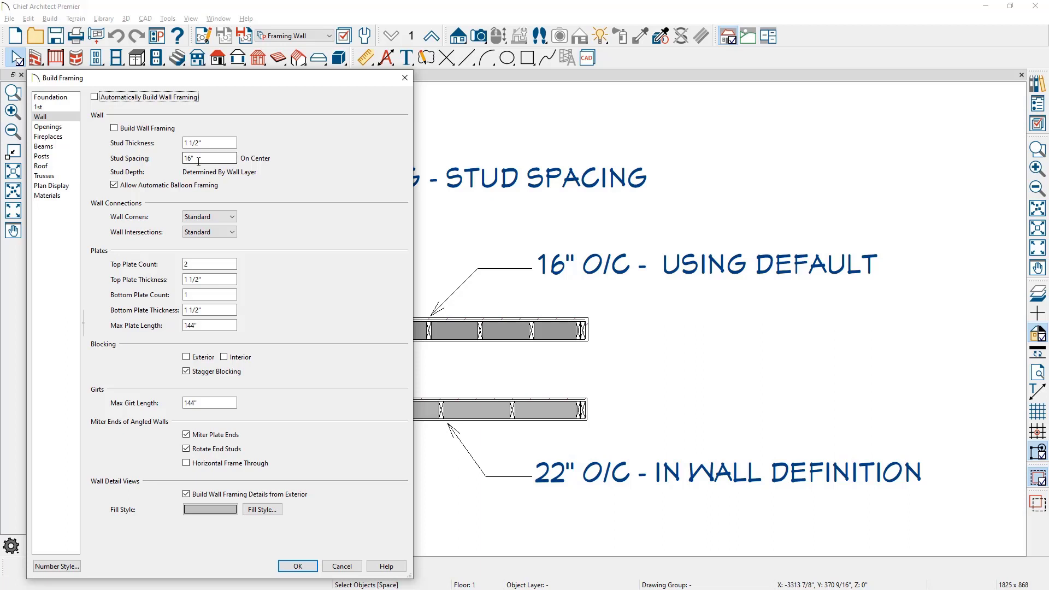
click(405, 78)
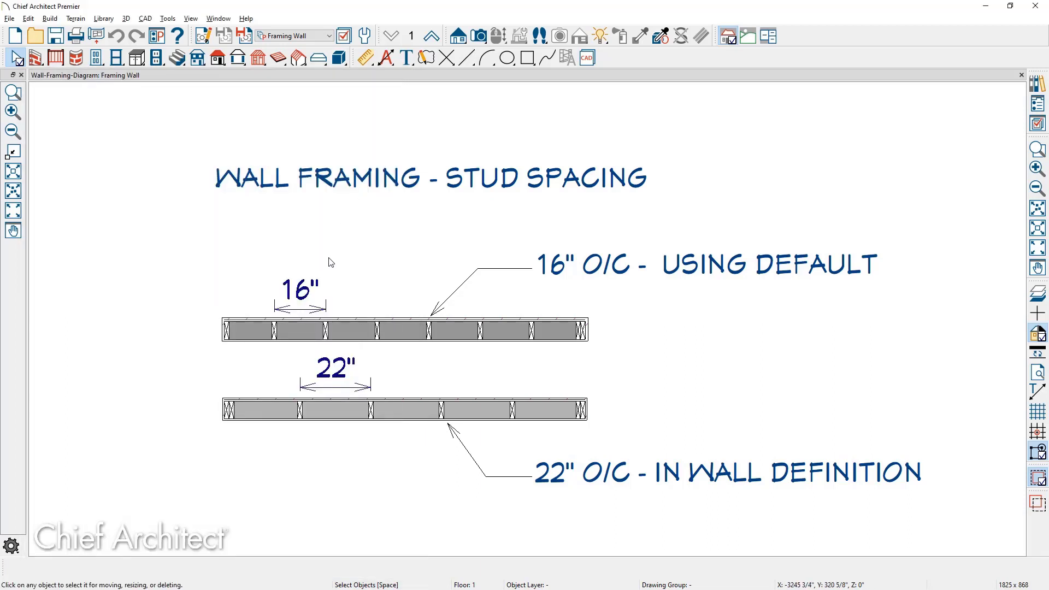
Step: Open the "6 framing in wall type" definition from the lower wall and switch the Fir Framing layer's stud spacing to the default
double_click(272, 408)
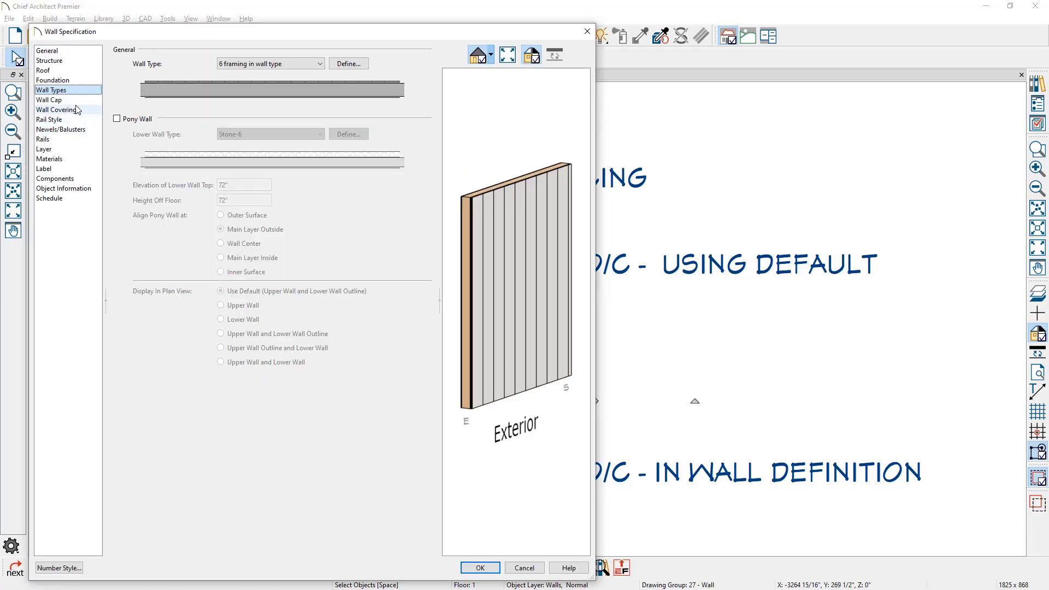
click(350, 64)
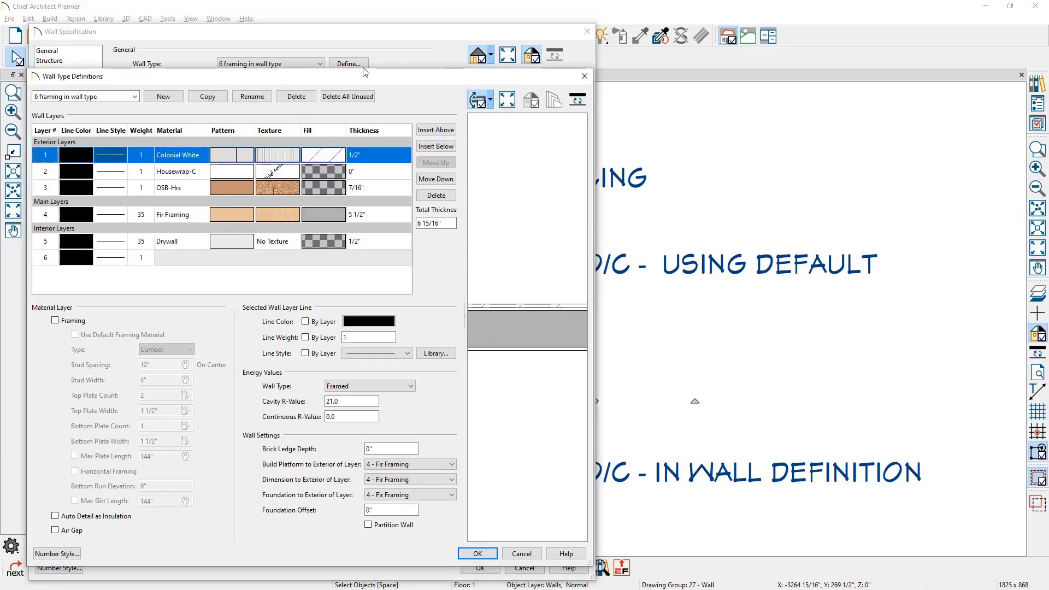
click(180, 215)
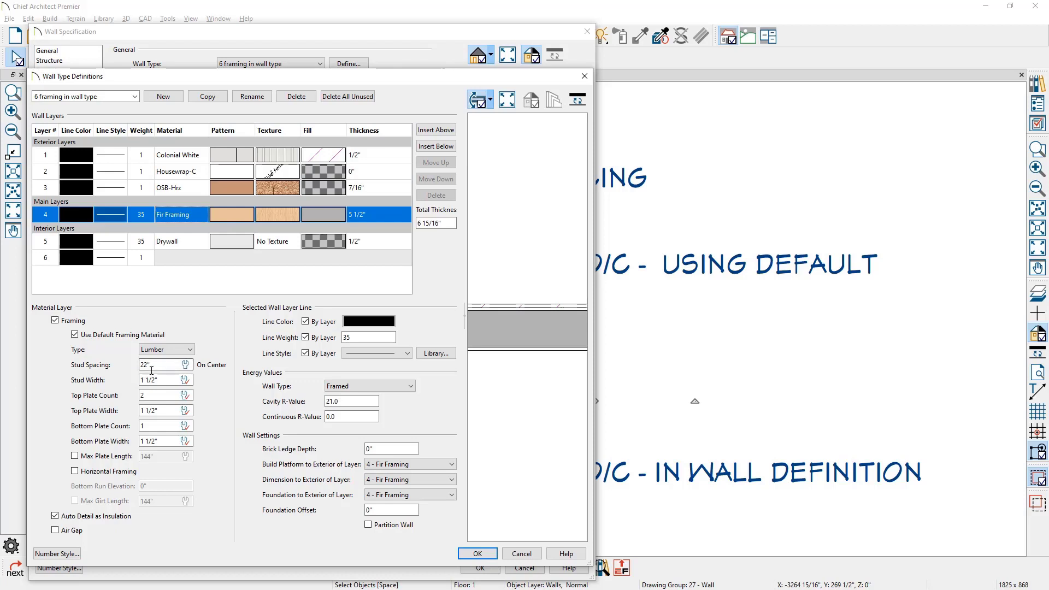
click(186, 365)
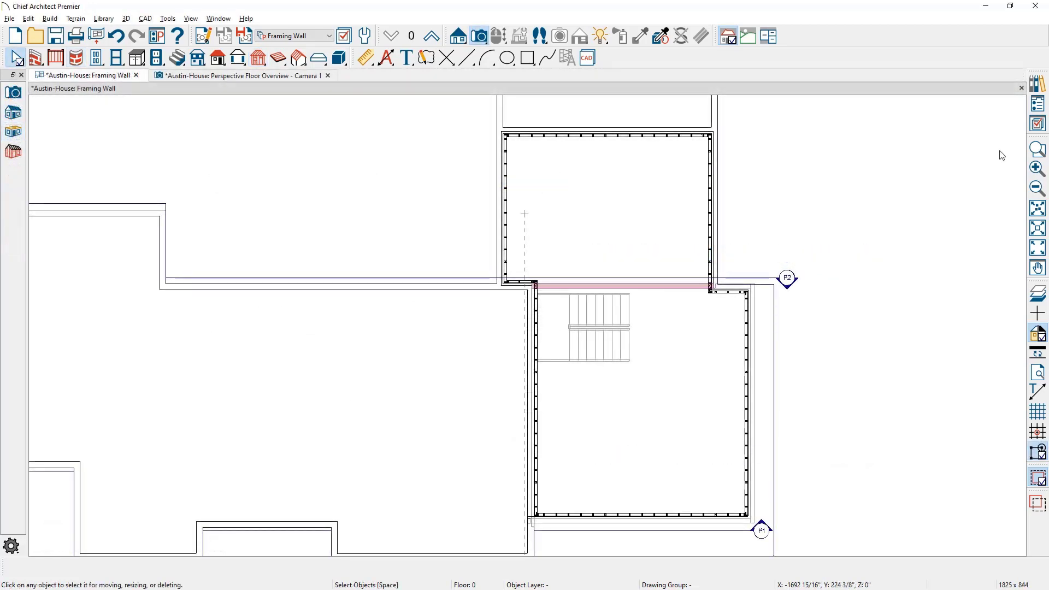
Step: Examine the furred basement walls of Austin-House at the upper right corner in plan and in the 3D floor overview
click(1038, 148)
drag(749, 125, 654, 164)
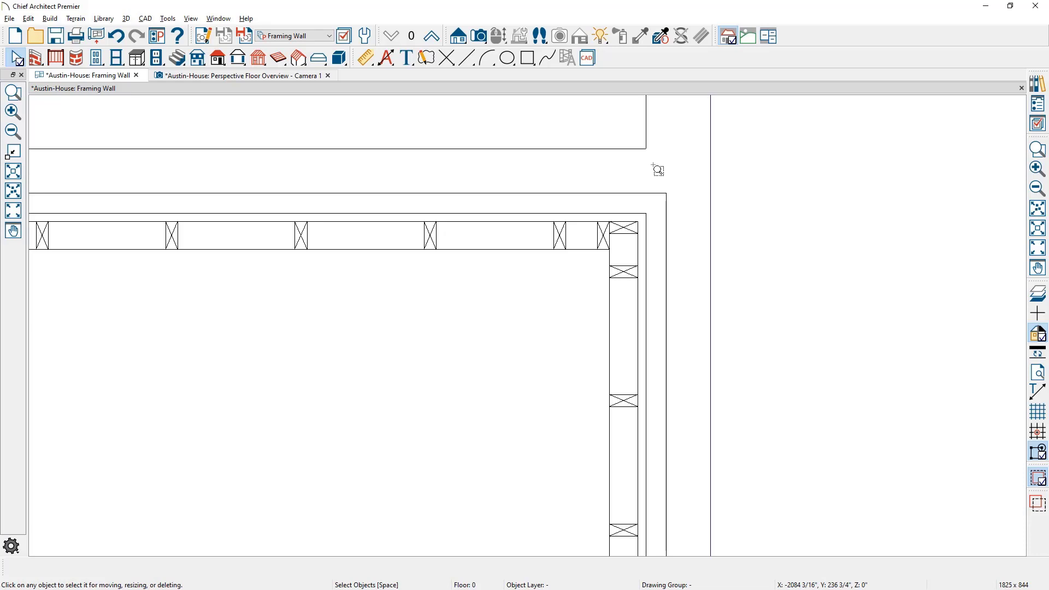
click(307, 80)
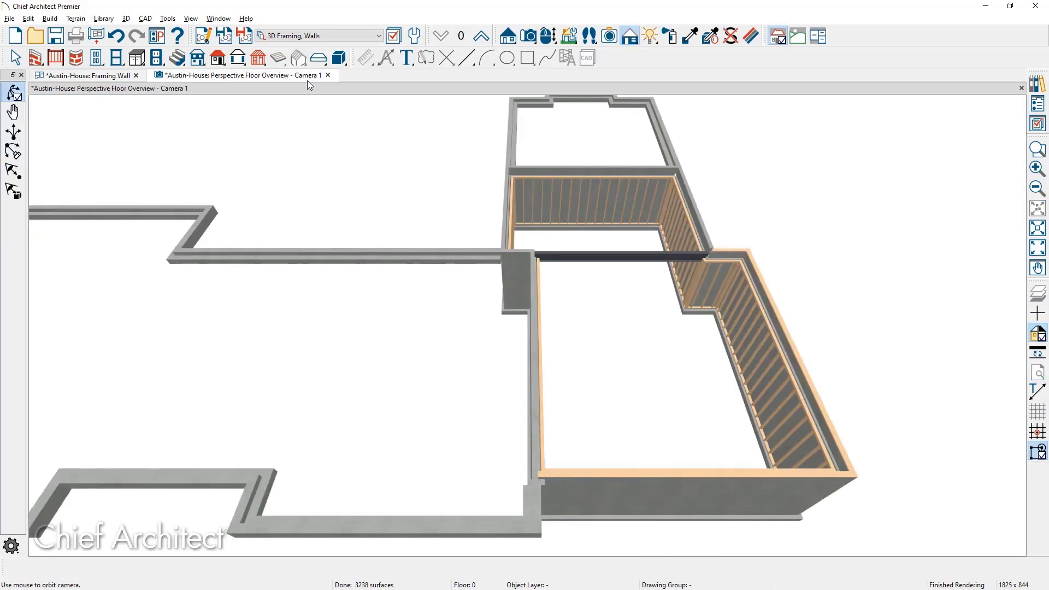
drag(647, 480, 451, 476)
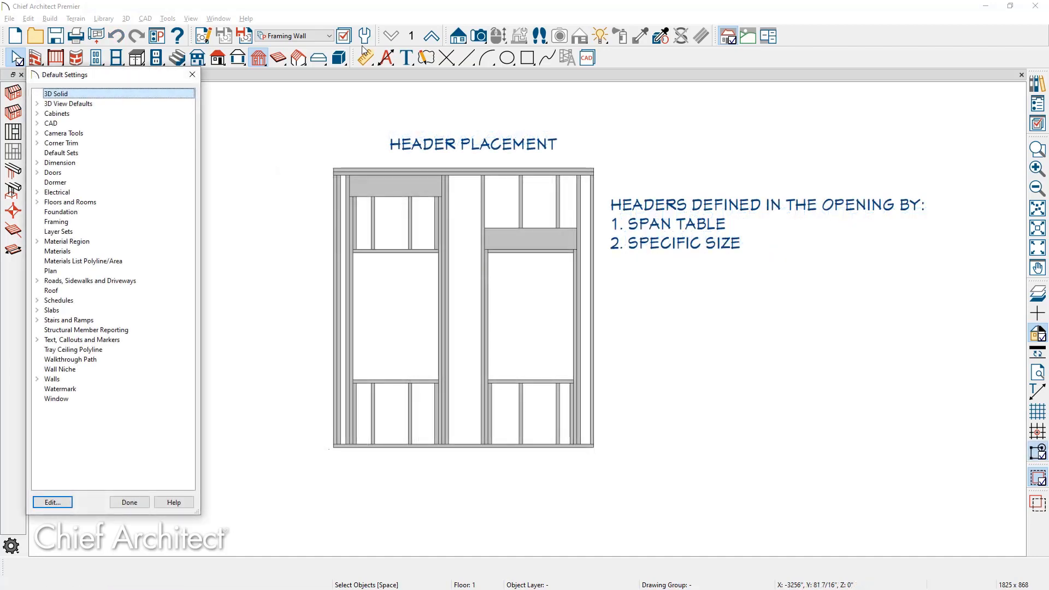
Step: Review the opening header sizes in the Framing defaults and the window default framing header options, including Calculate from Width
double_click(107, 224)
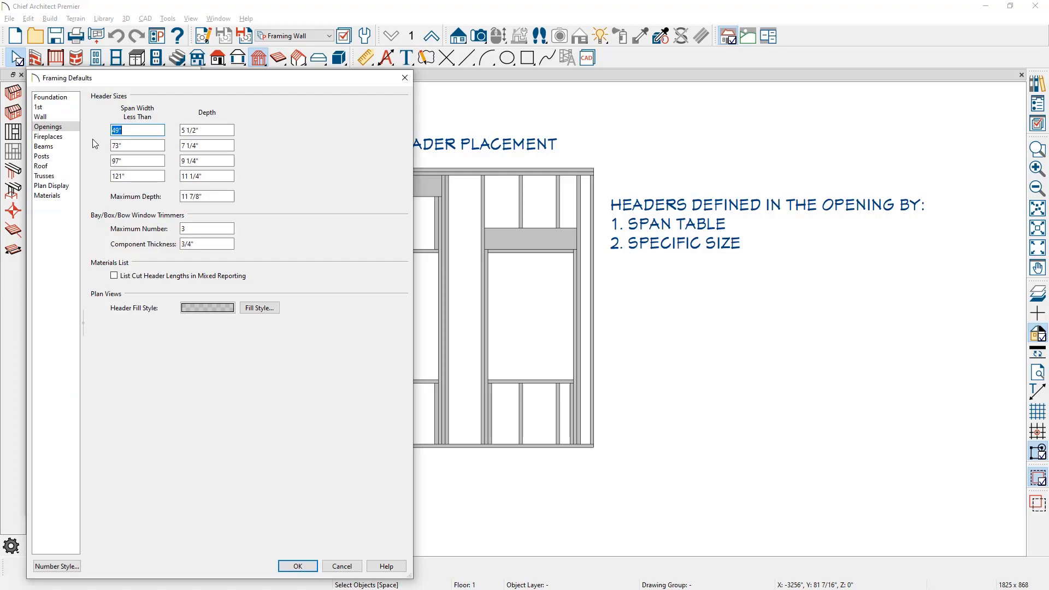
key(Escape)
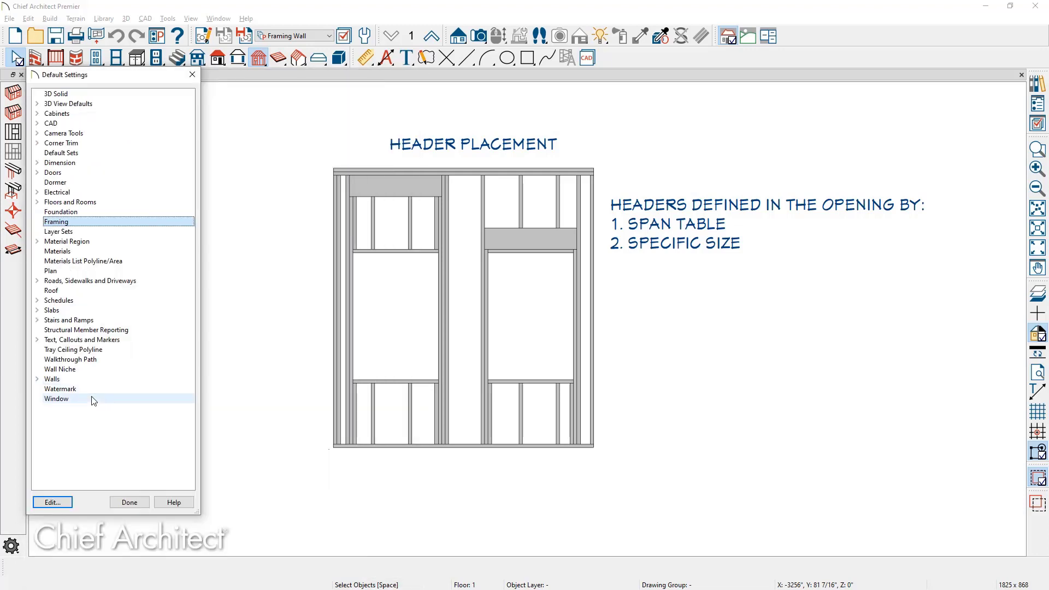
double_click(93, 400)
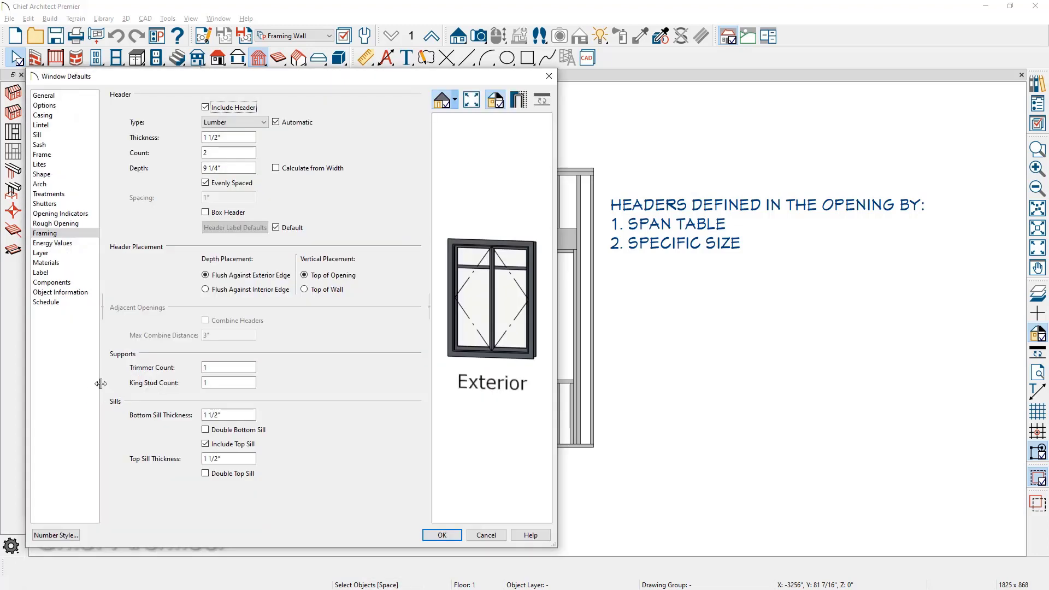
click(276, 168)
click(276, 168)
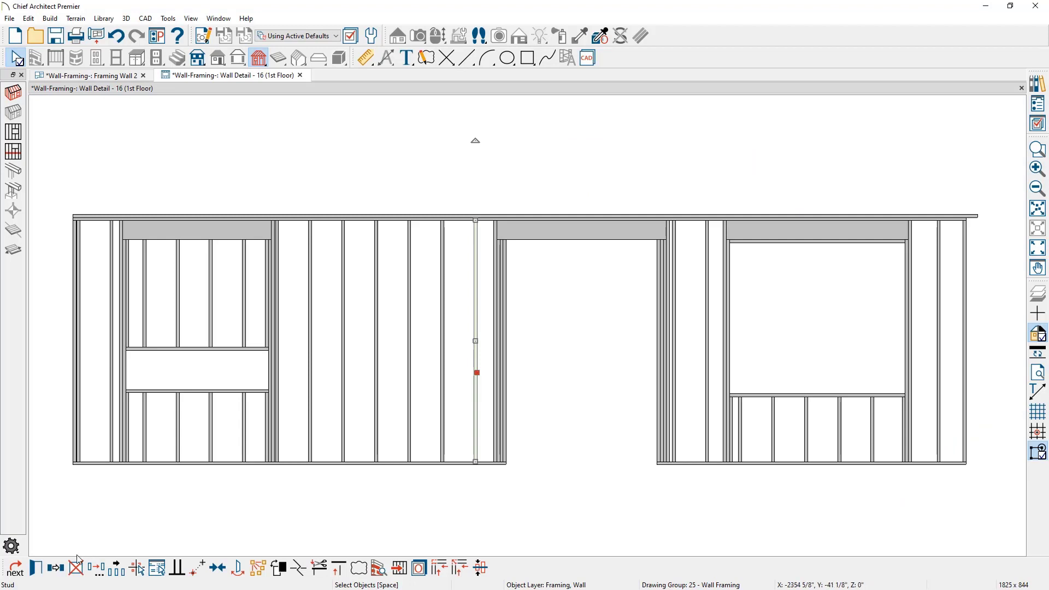
Step: Copy the selected stud about 8 1/8" toward the door opening in the wall detail, allowing Automatic Wall Framing to be turned off
click(55, 569)
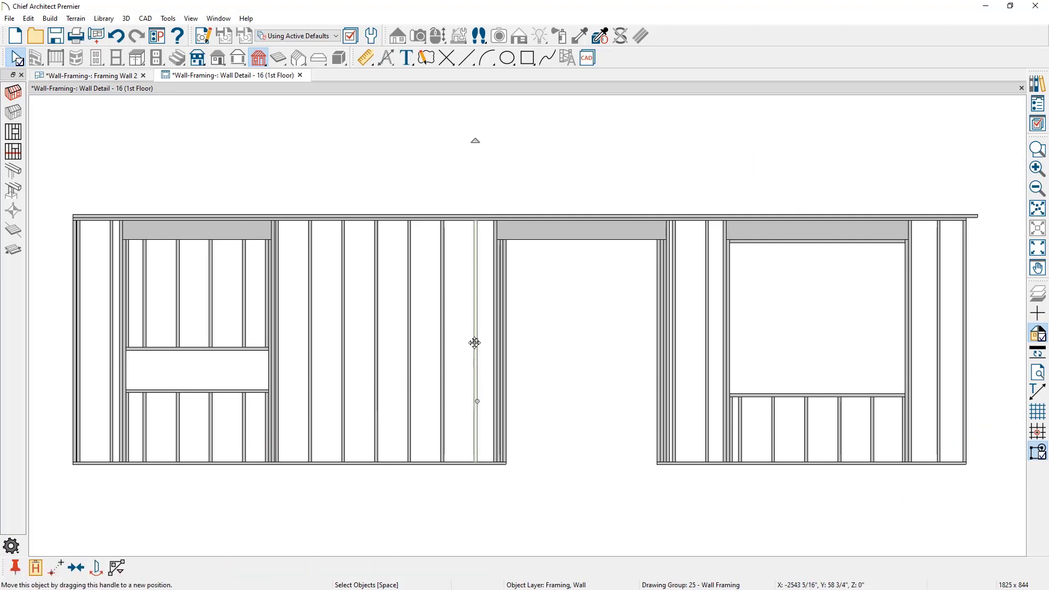
drag(475, 343, 493, 344)
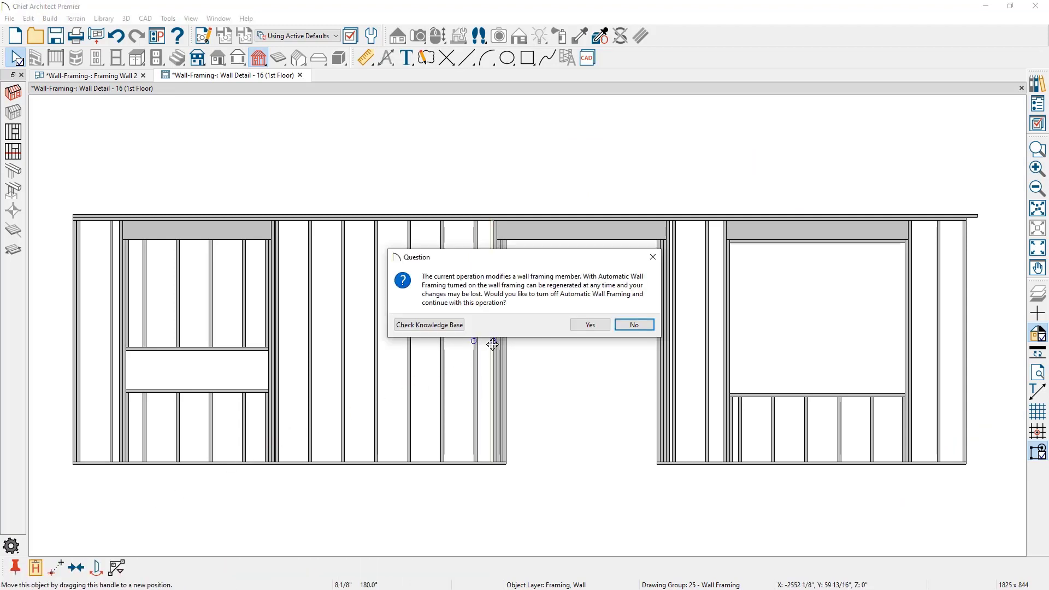
click(575, 328)
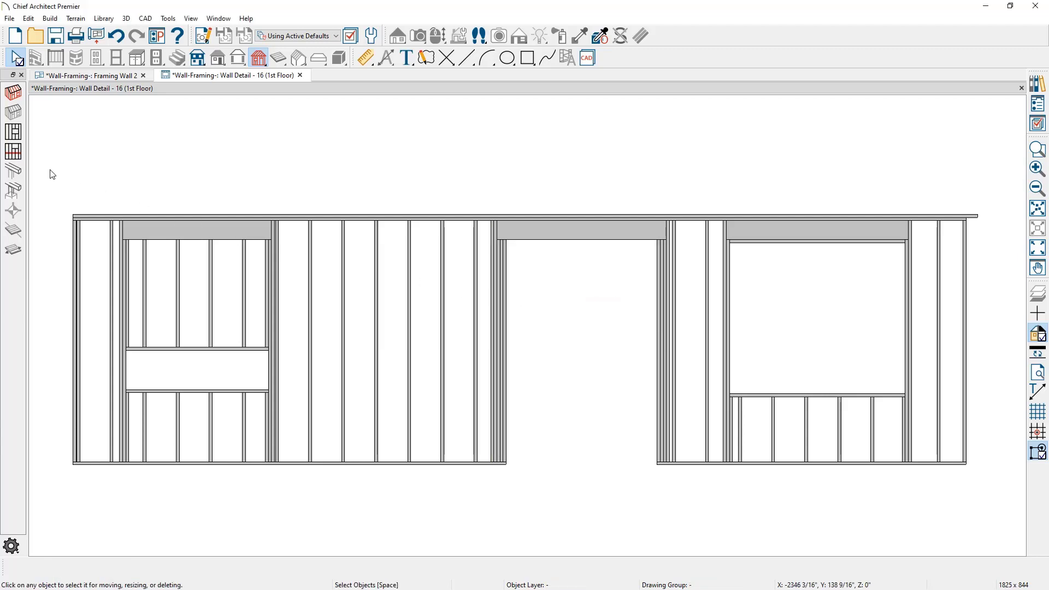
Step: Draw mid-height wall bridging between the studs from the small window's framing to the door opening in the wall detail
click(13, 151)
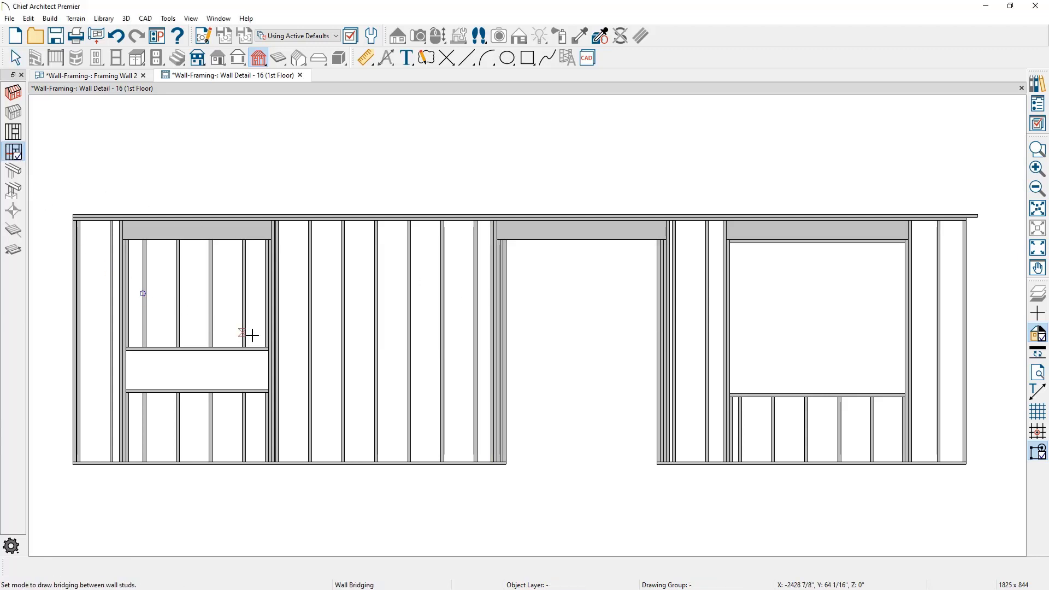
drag(278, 332, 485, 335)
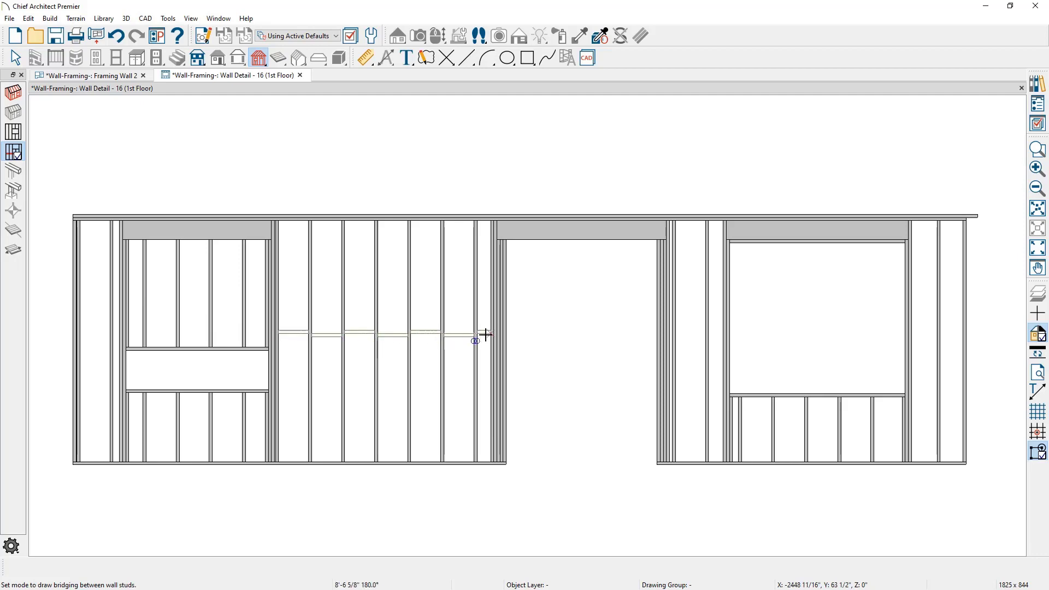
key(space)
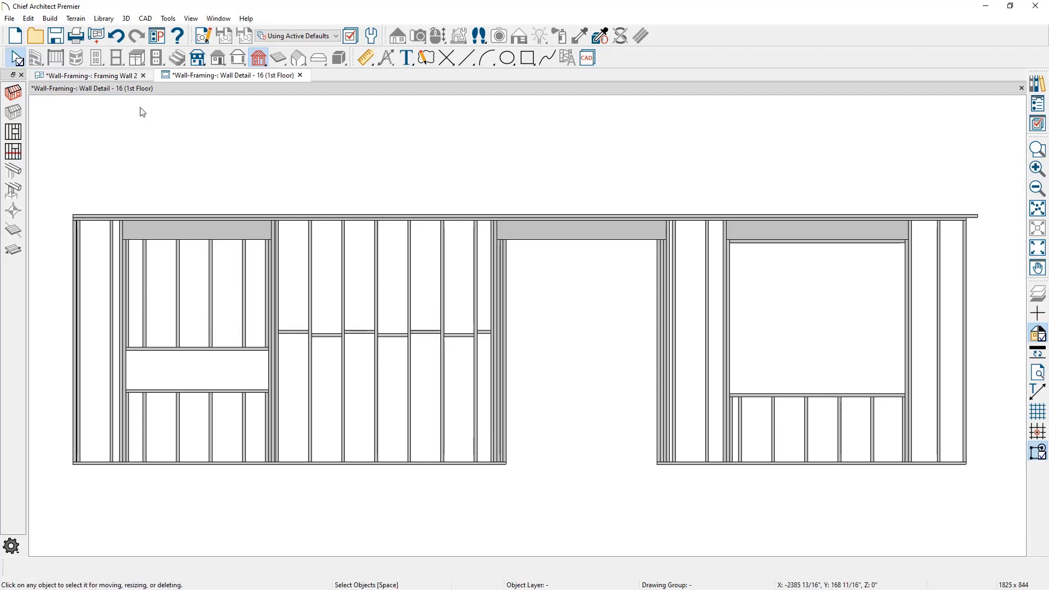
Step: Enable Retain Wall Framing in the structure settings of the horizontal wall containing the steel-box header in the Framing Wall 2 plan view
click(117, 76)
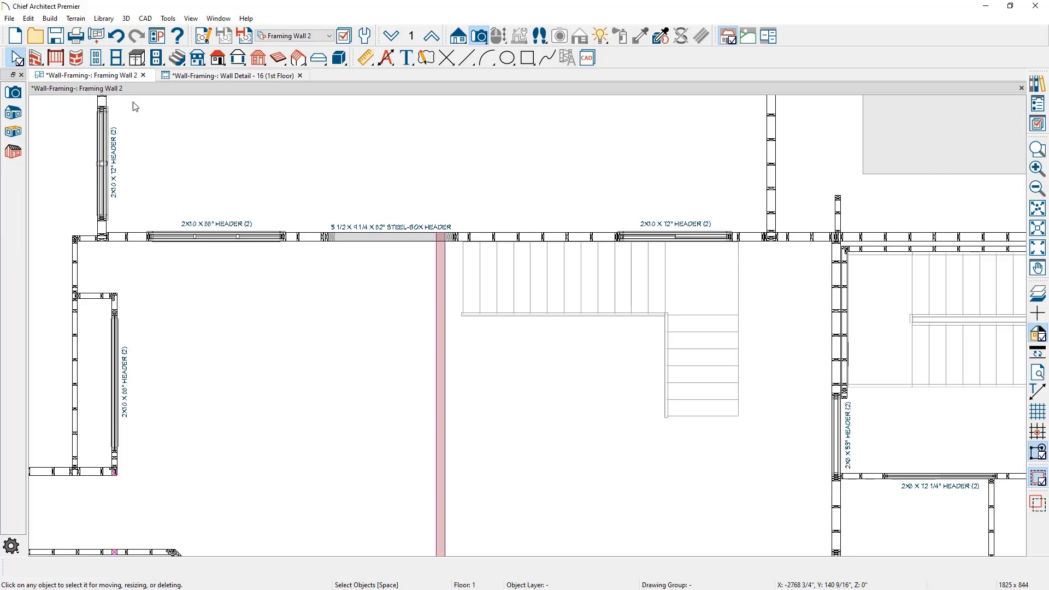
double_click(307, 238)
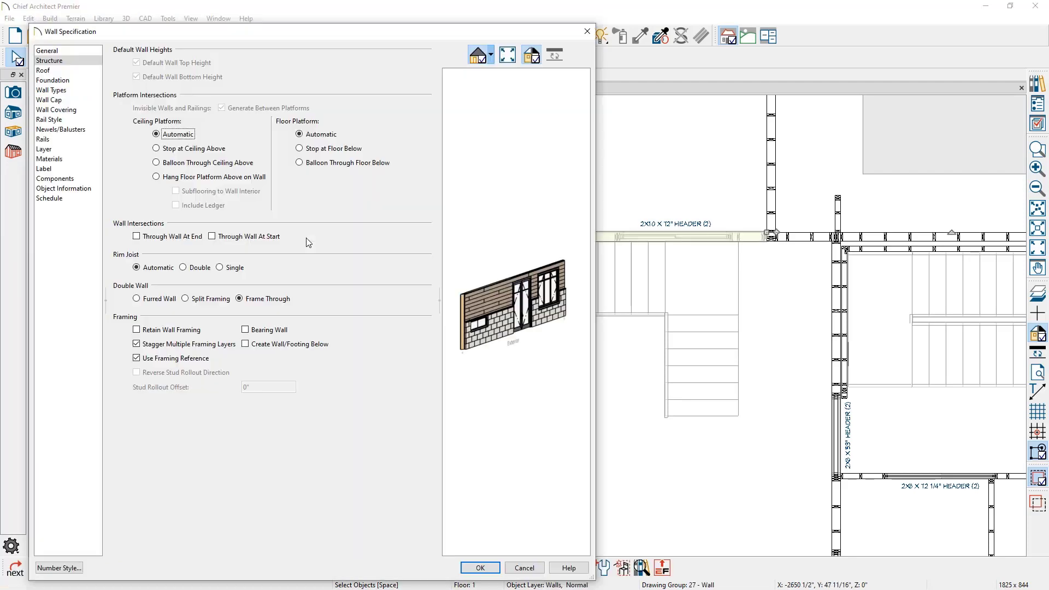
click(134, 330)
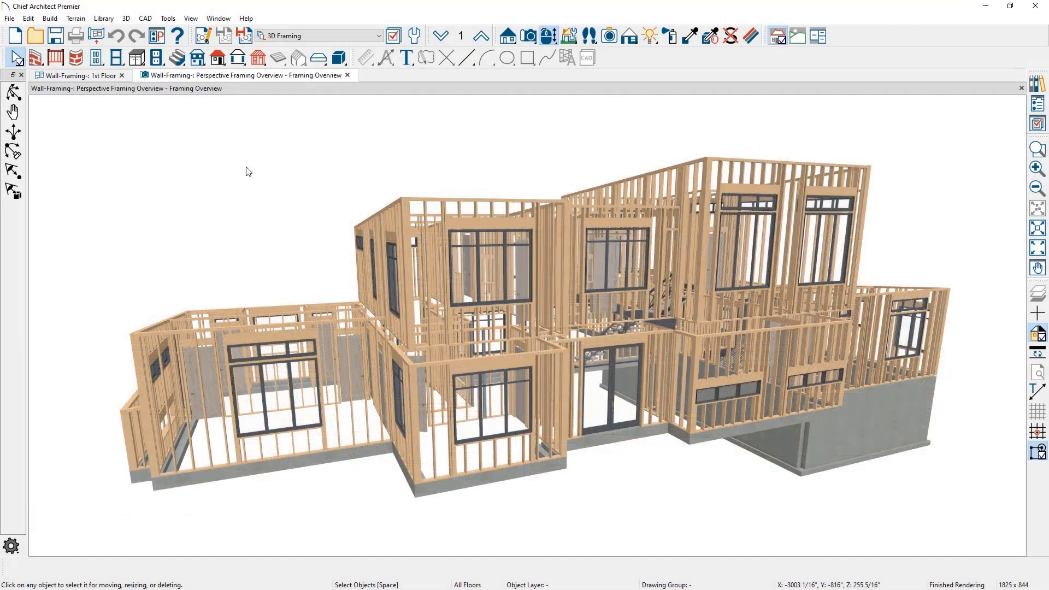
Step: Generate a materials list for all floors of the Wall-Framing plan
click(172, 21)
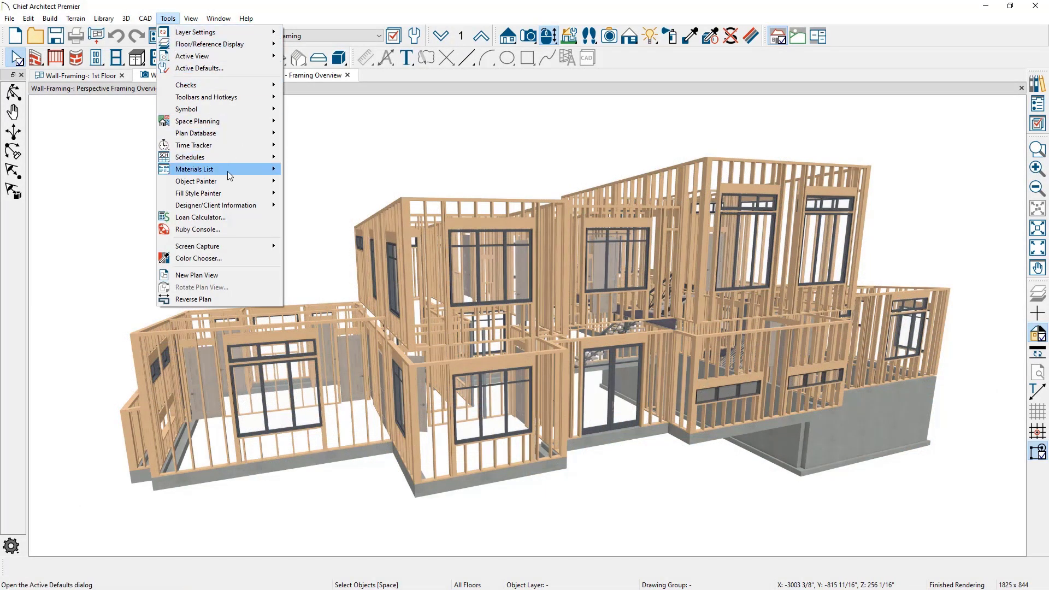
mouse_move(229, 171)
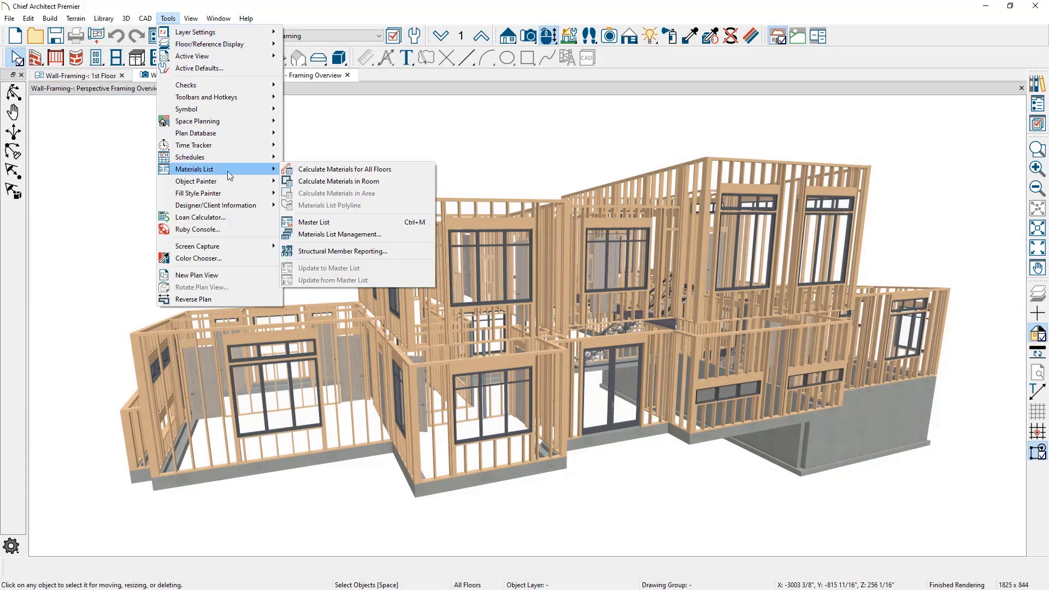
click(403, 171)
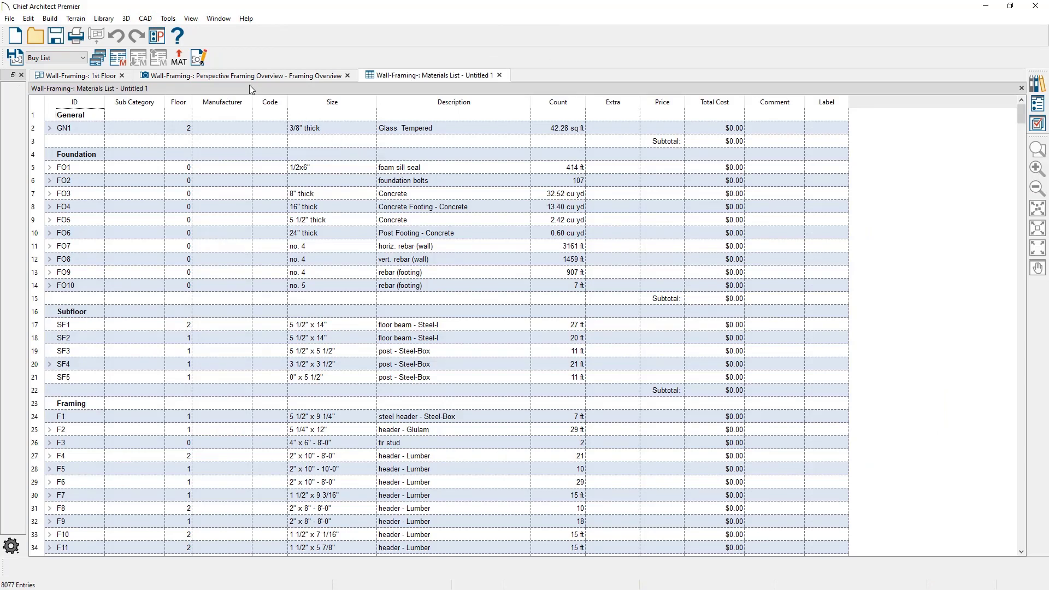
Step: Restrict the materials list to the Framing (F) category only
click(209, 62)
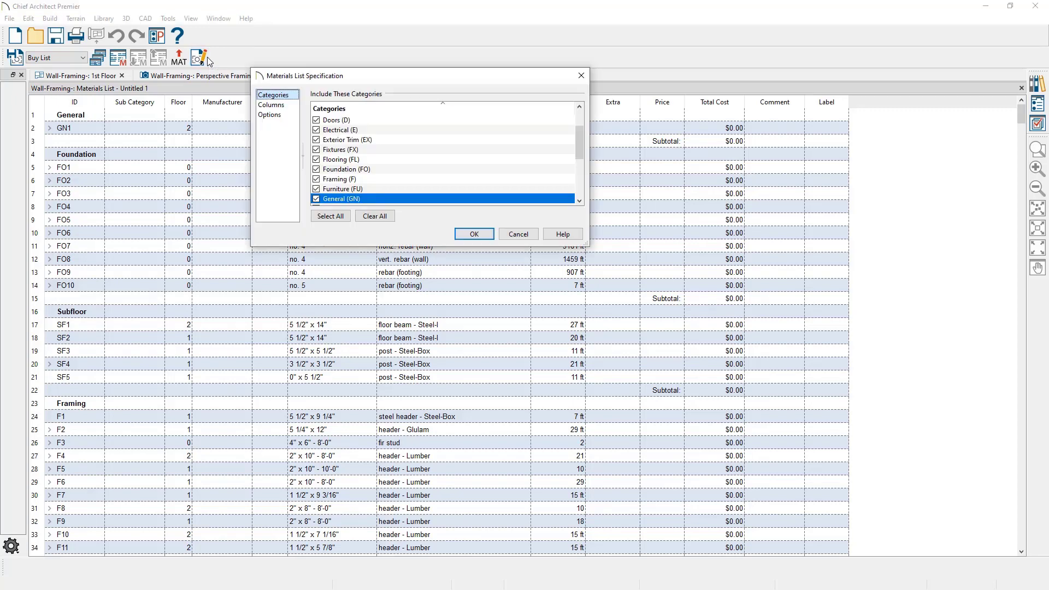
click(369, 216)
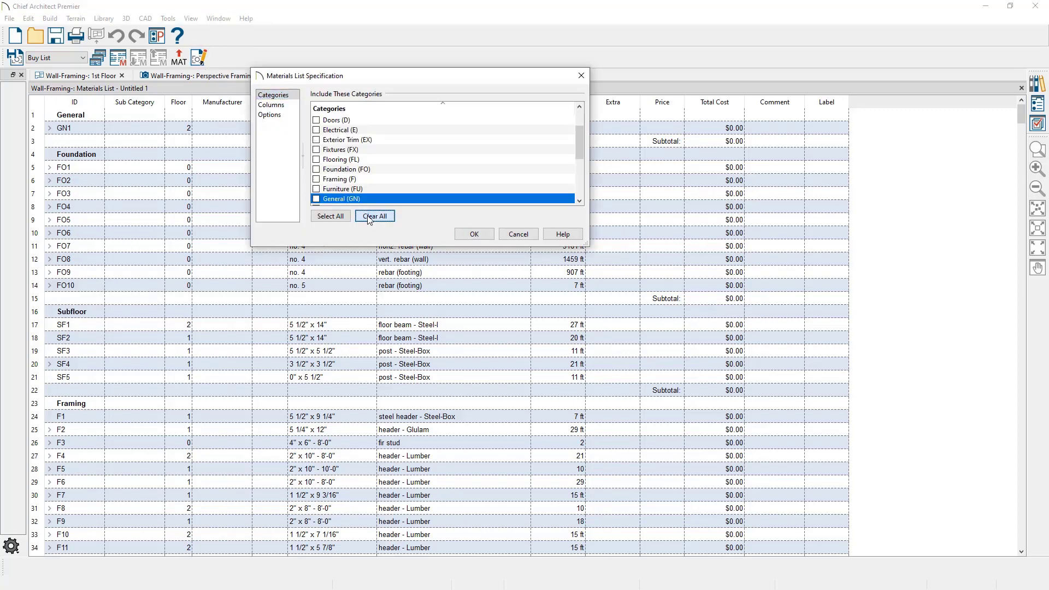
click(317, 180)
click(465, 235)
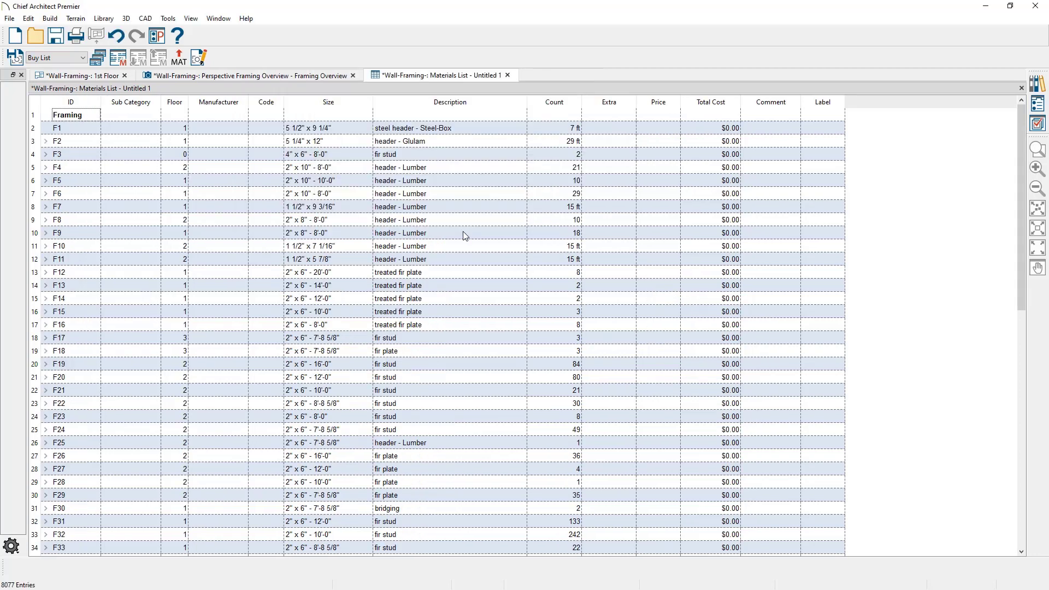
Step: Compare the framing materials list in the Cut List and Mixed Reporting formats, returning it to Buy List
click(85, 58)
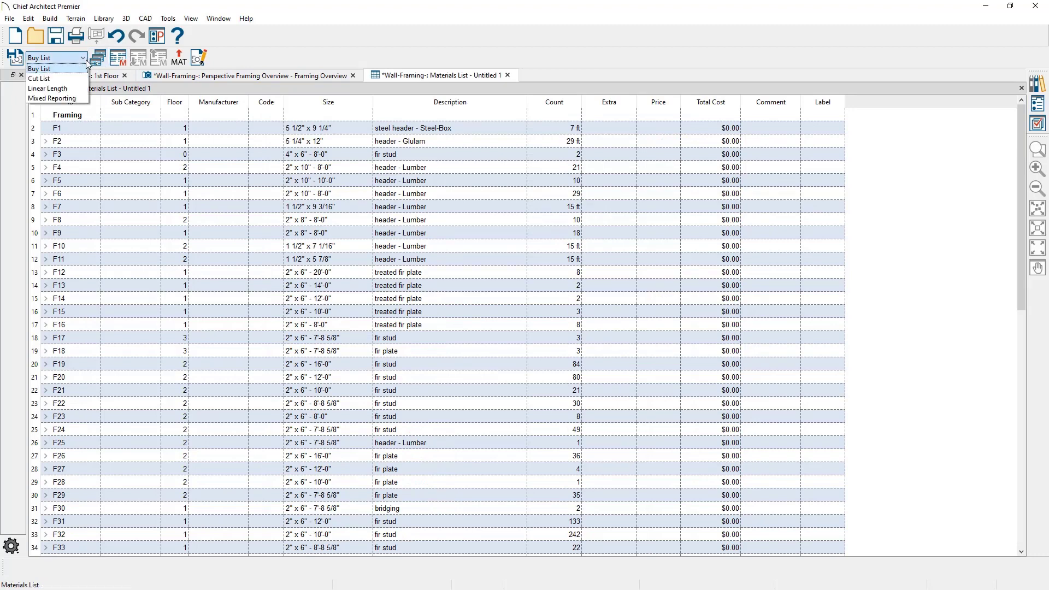
click(85, 80)
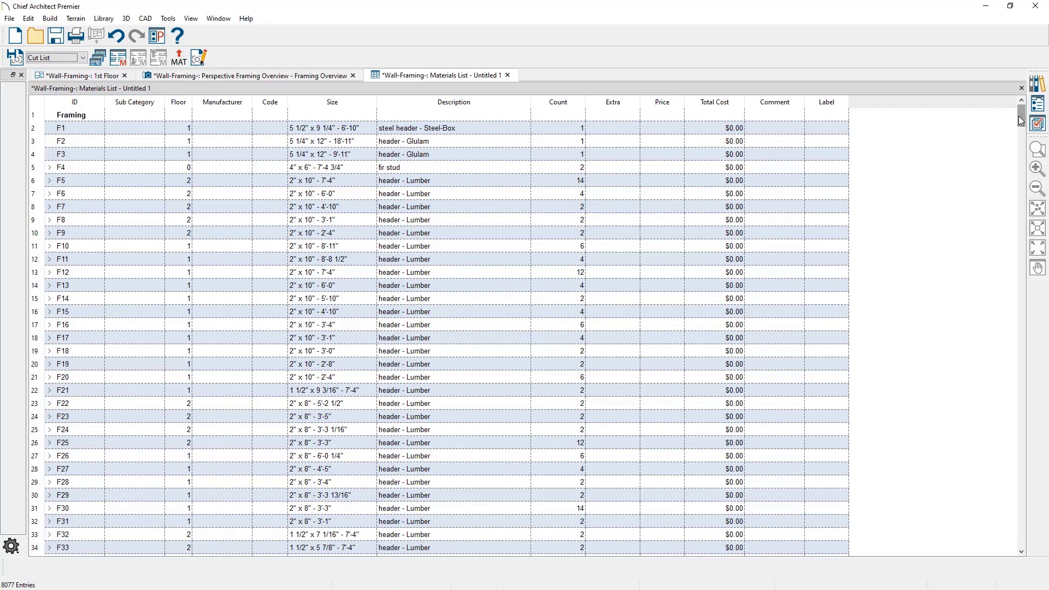
drag(1021, 120, 1026, 541)
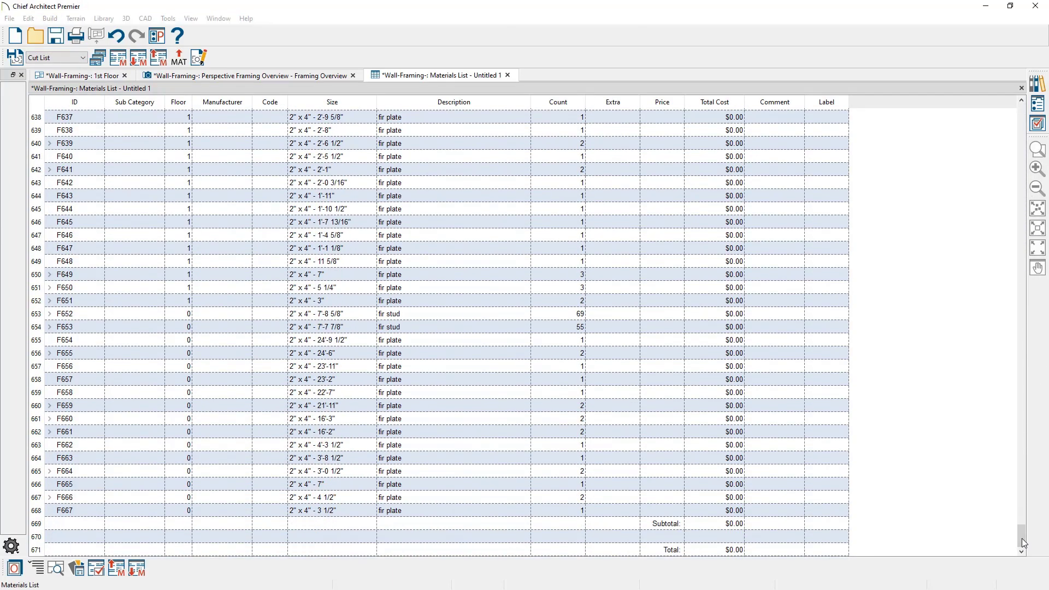
click(83, 58)
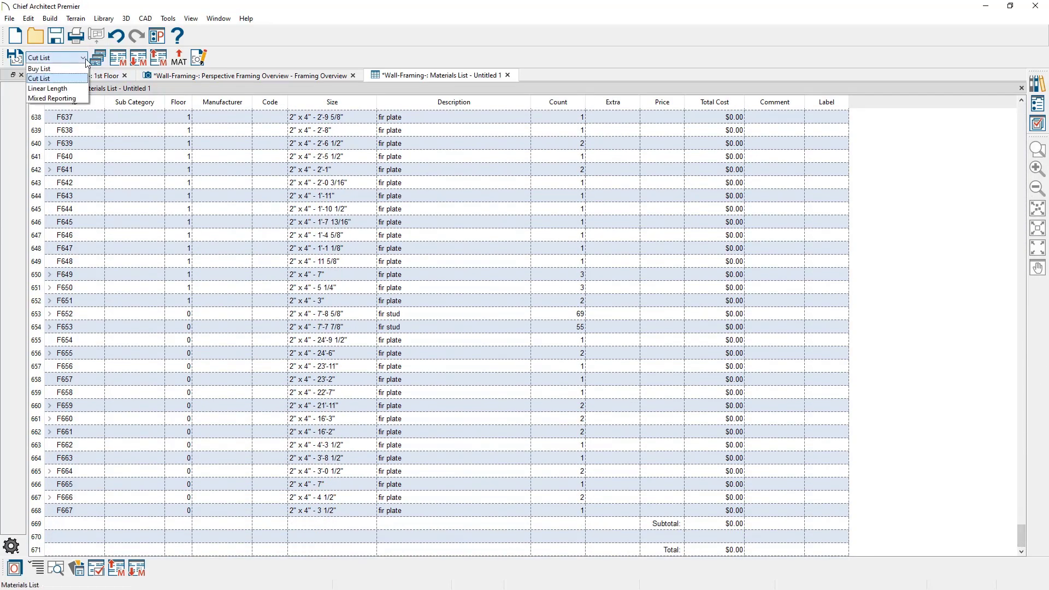
click(71, 99)
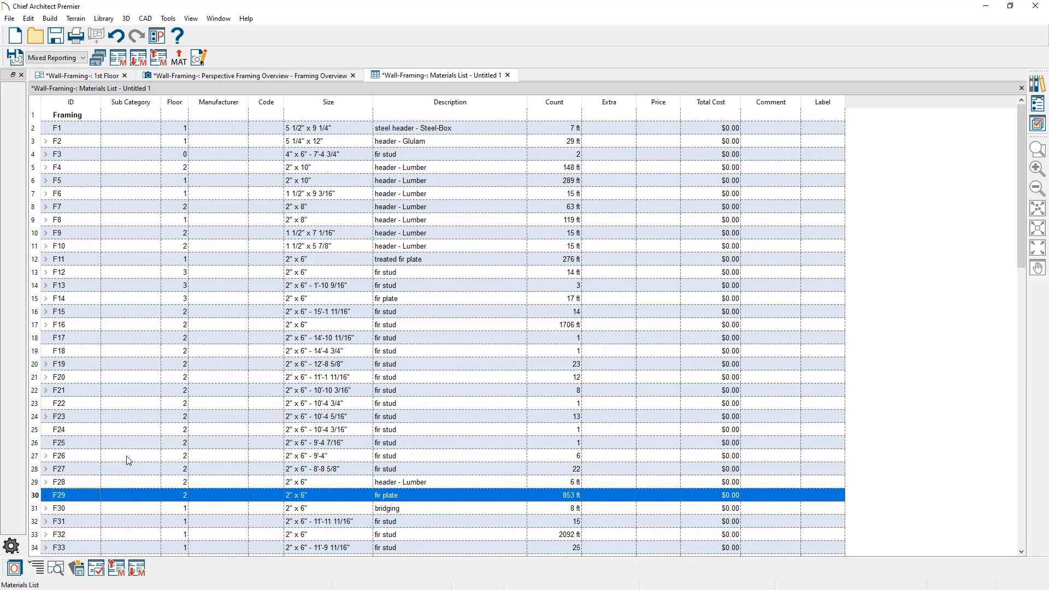
click(83, 58)
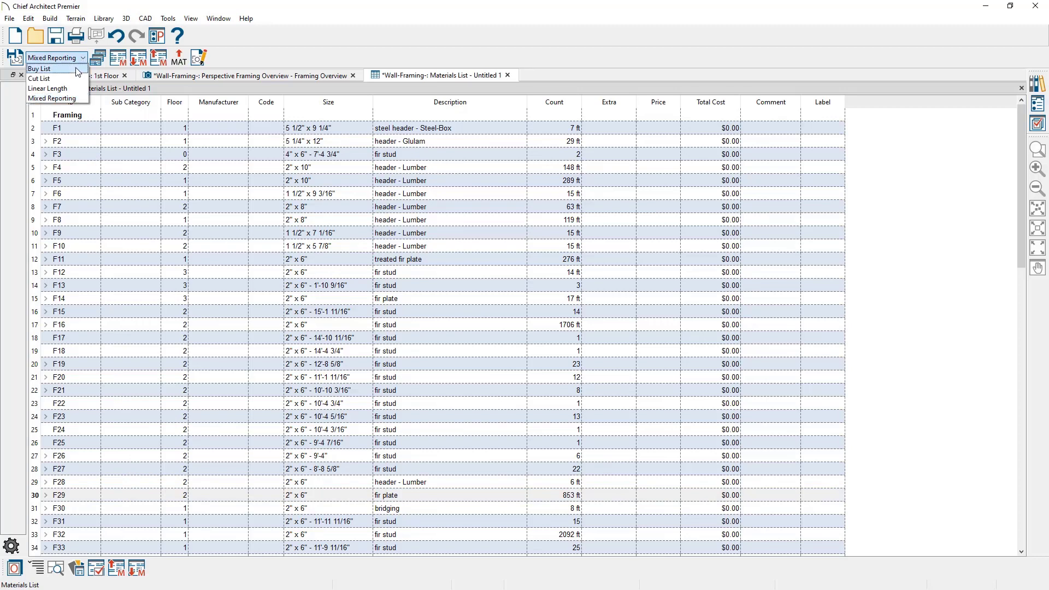
click(39, 69)
Step: Edit the Buy List structural member reporting so that long runs of wall plates and girts use Report Total Linear Length
click(199, 58)
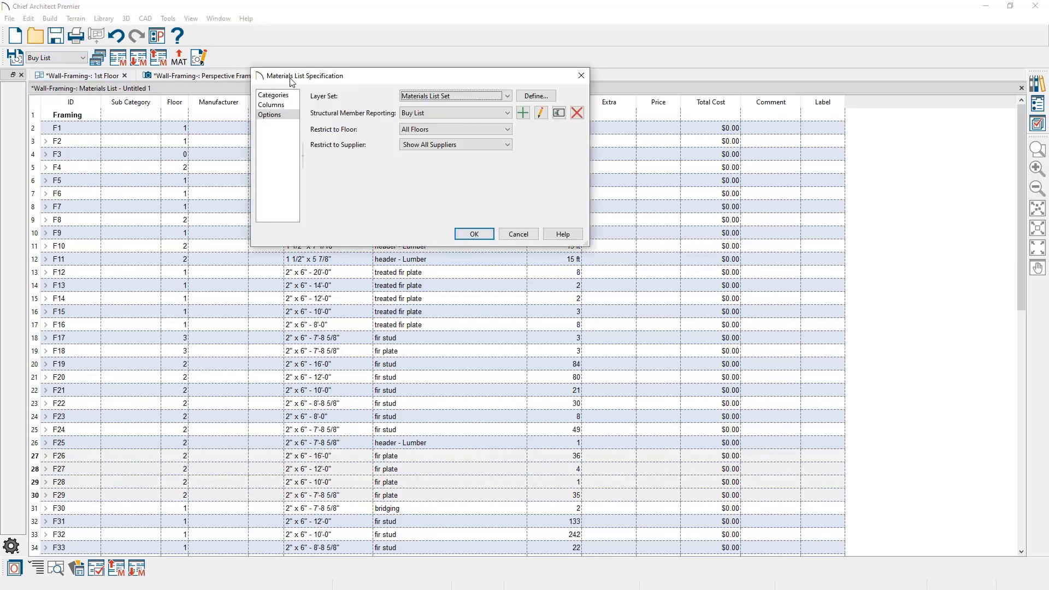
click(540, 113)
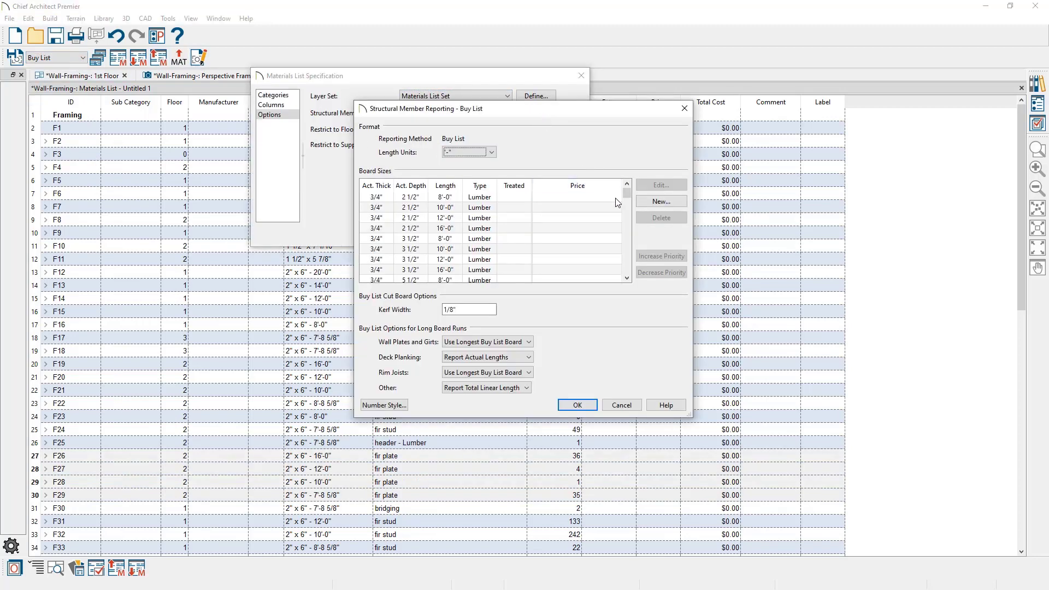
drag(628, 197, 629, 229)
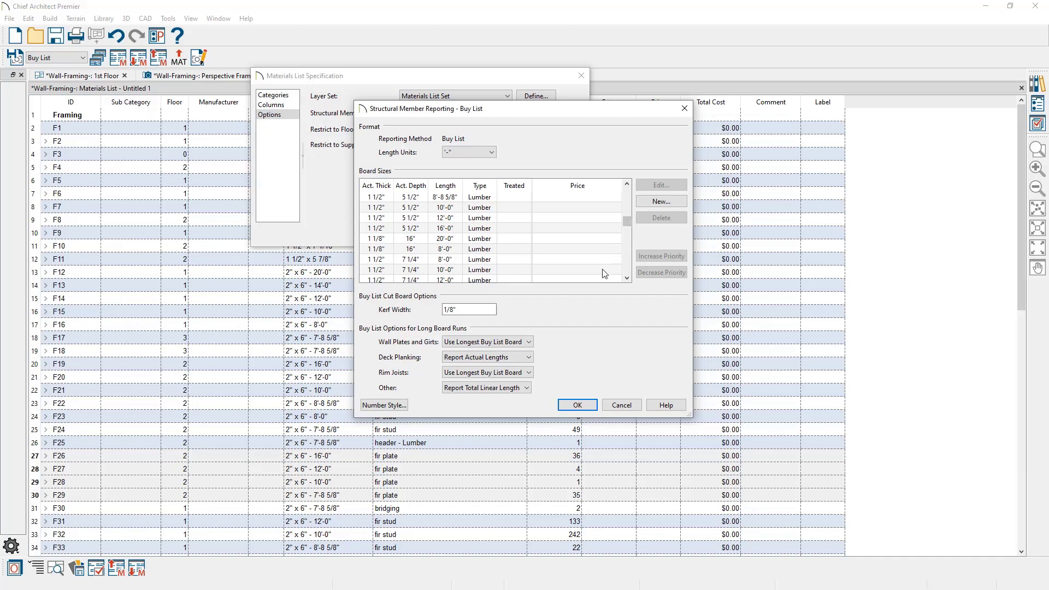
click(533, 342)
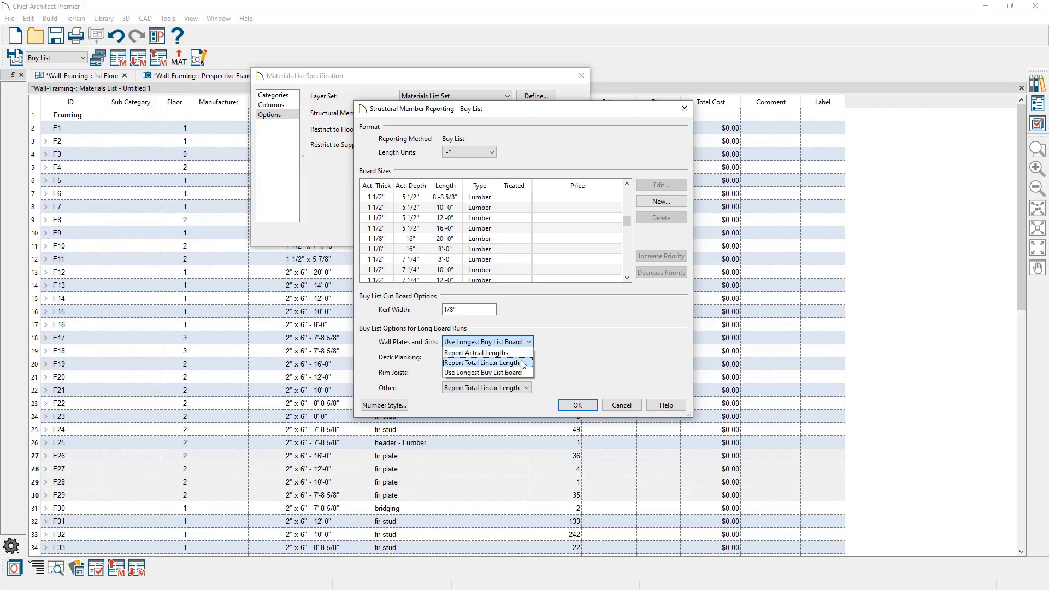
click(522, 363)
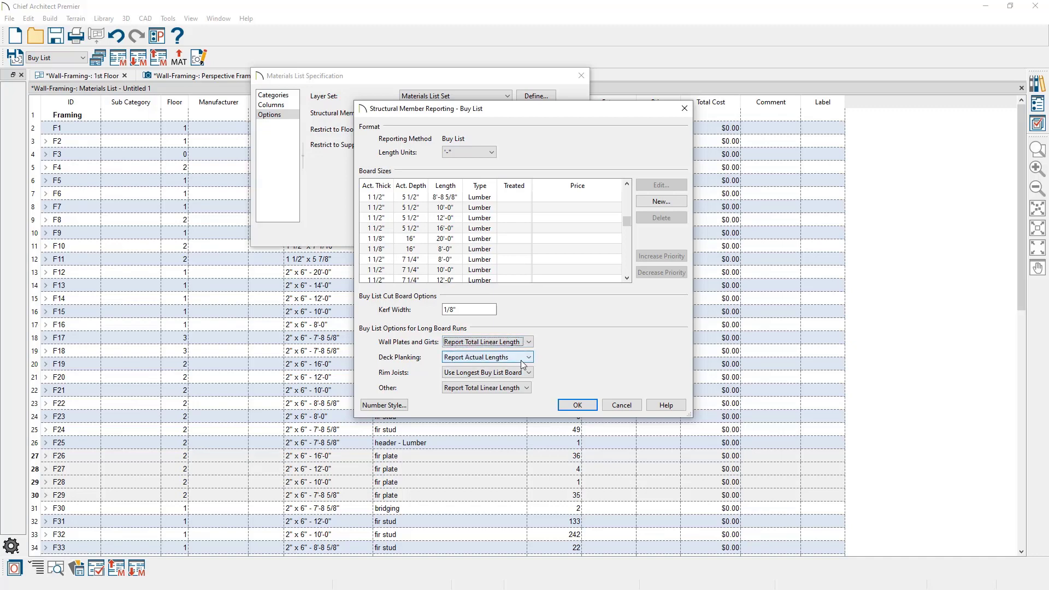
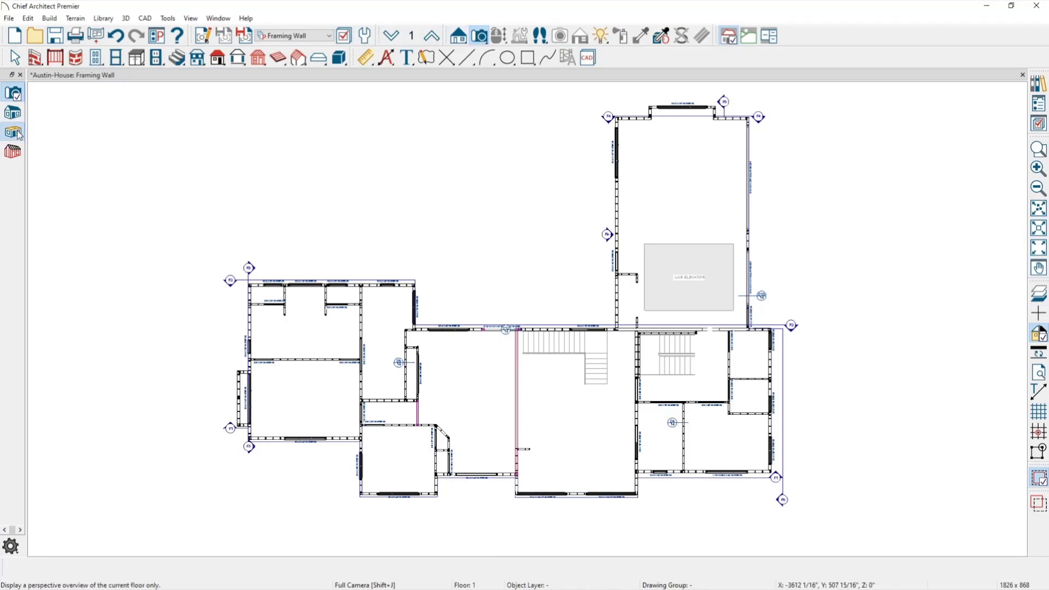
Step: Create a perspective floor overview of the house and lower it to the basement level, floor 0
click(612, 292)
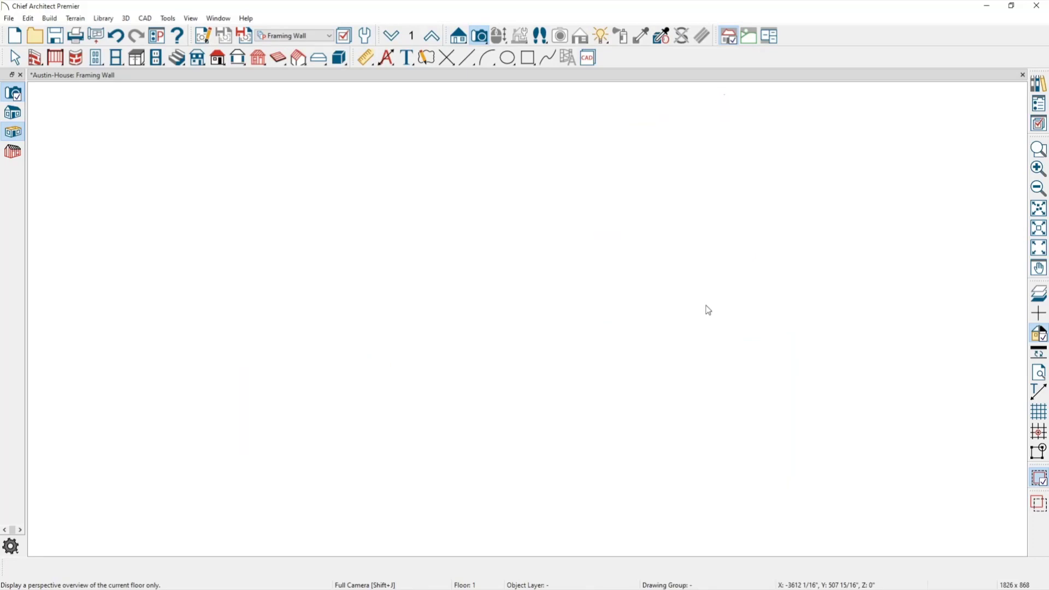
drag(695, 307, 494, 330)
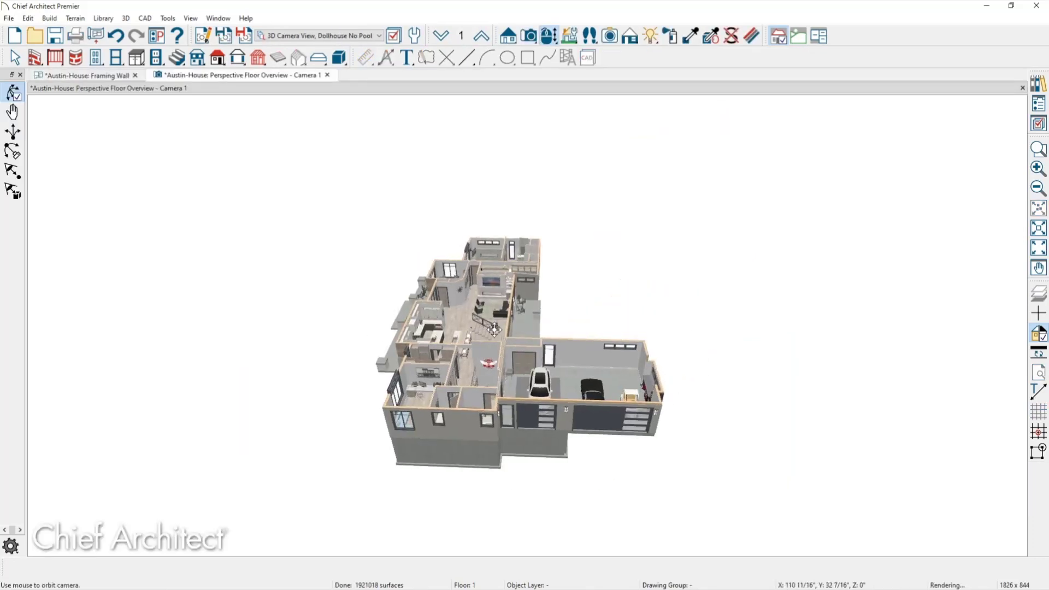
click(441, 35)
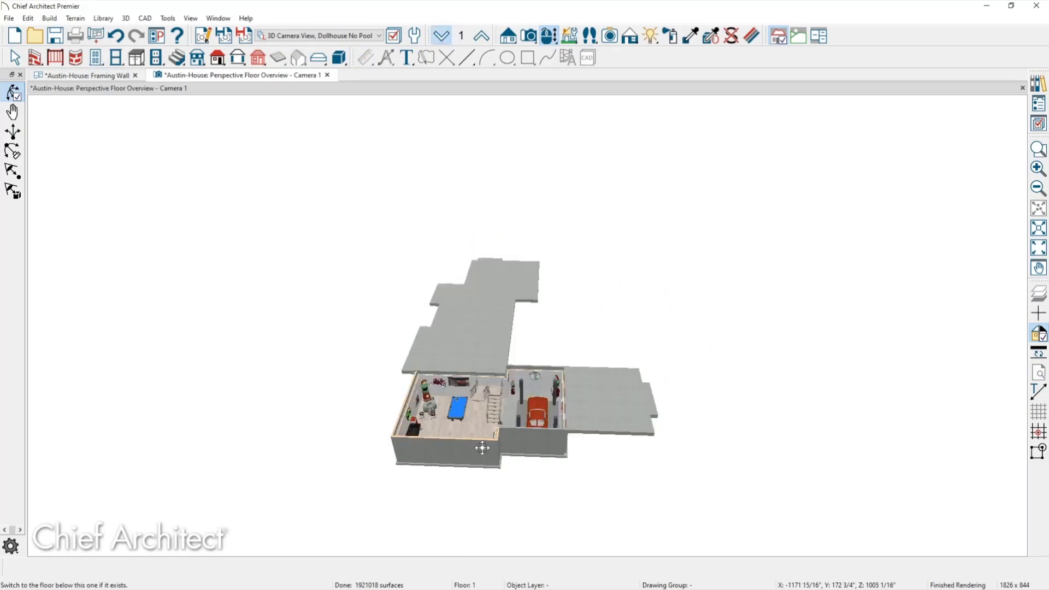
Step: Apply the 3D Framing layer set to the floor overview and bring the basement walls into closer view
click(354, 37)
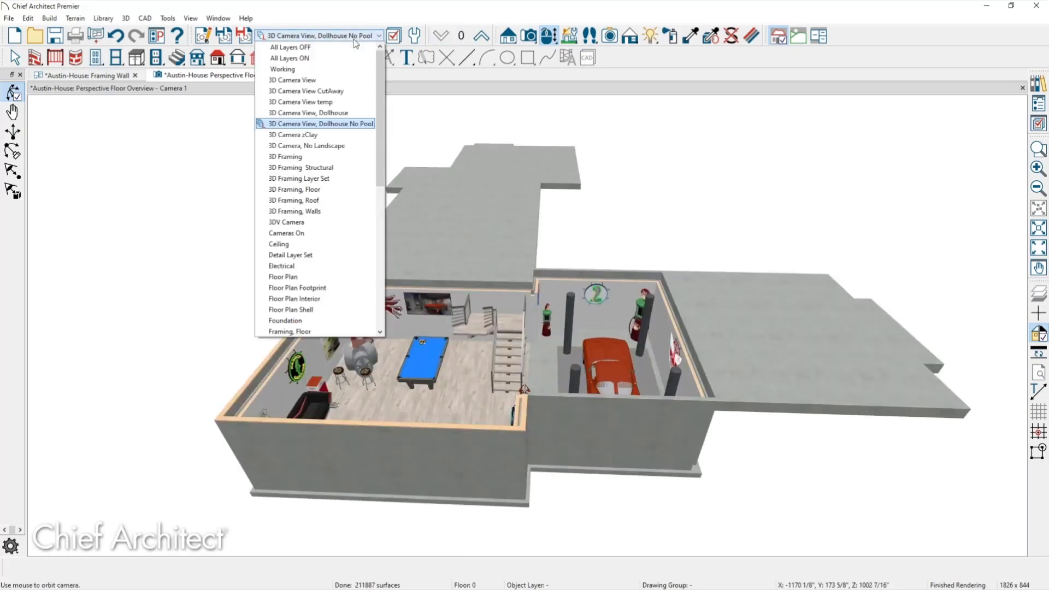
click(319, 159)
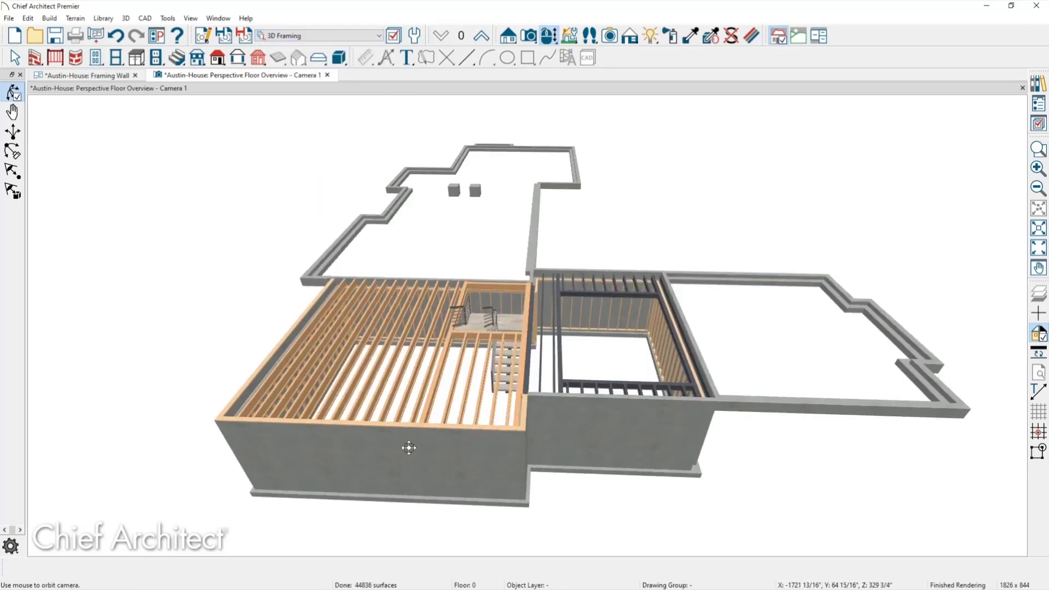
drag(409, 447, 413, 435)
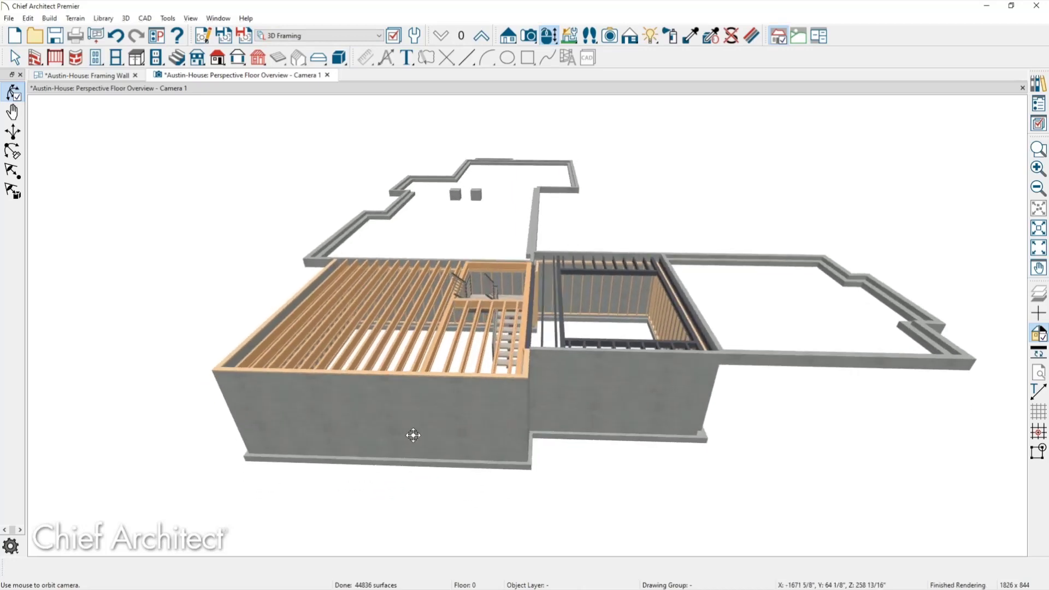
scroll(414, 435, up, 2)
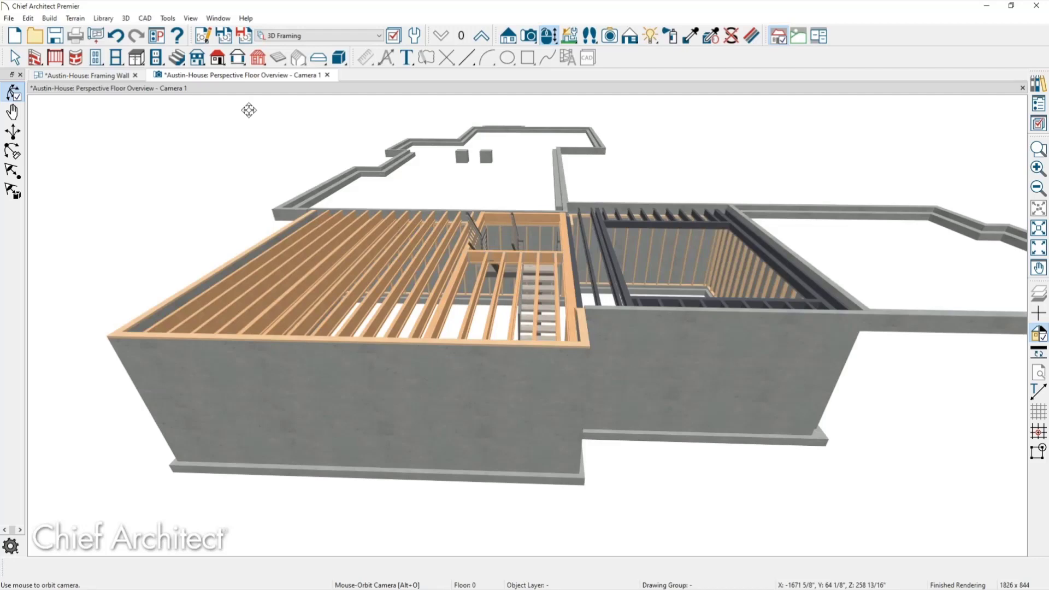
Step: Return to the Framing Wall plan at floor 0 and inspect the basement's furred stud wall and the adjacent foundation pony wall
click(119, 79)
click(391, 35)
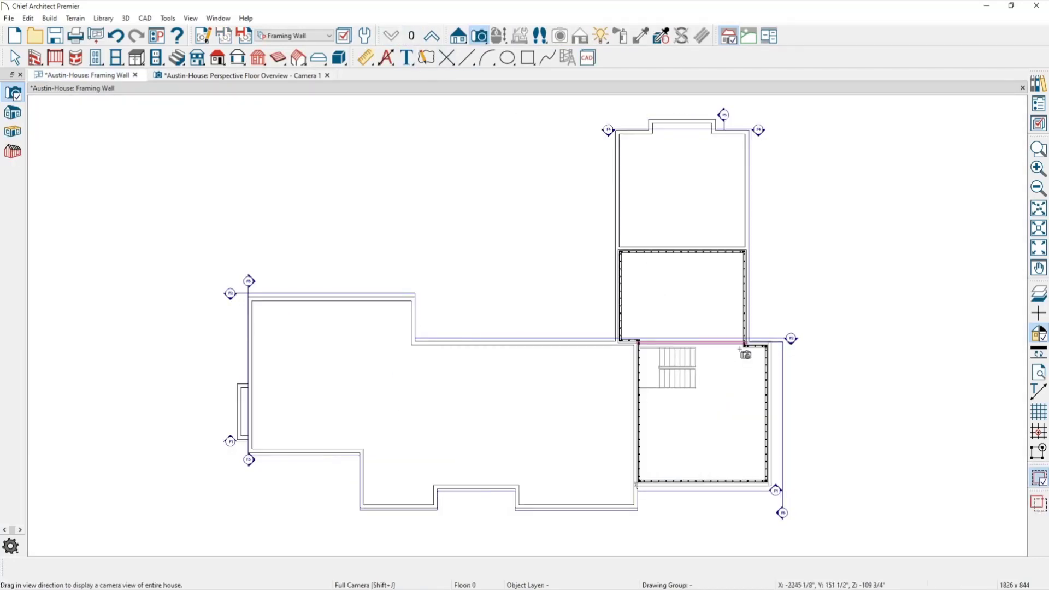
scroll(836, 424, up, 6)
scroll(752, 364, up, 4)
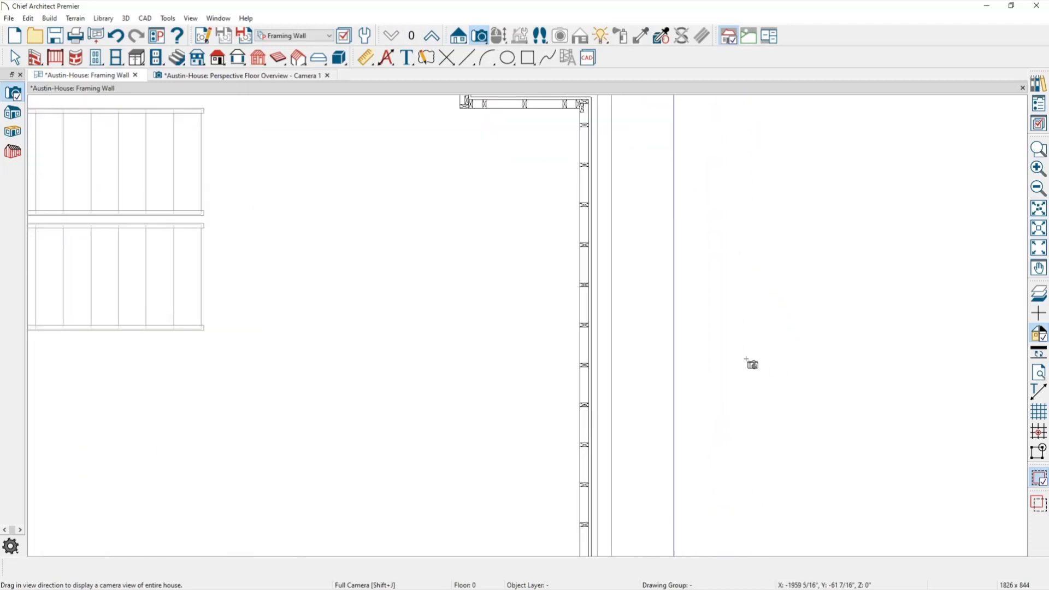
key(space)
scroll(598, 274, up, 1)
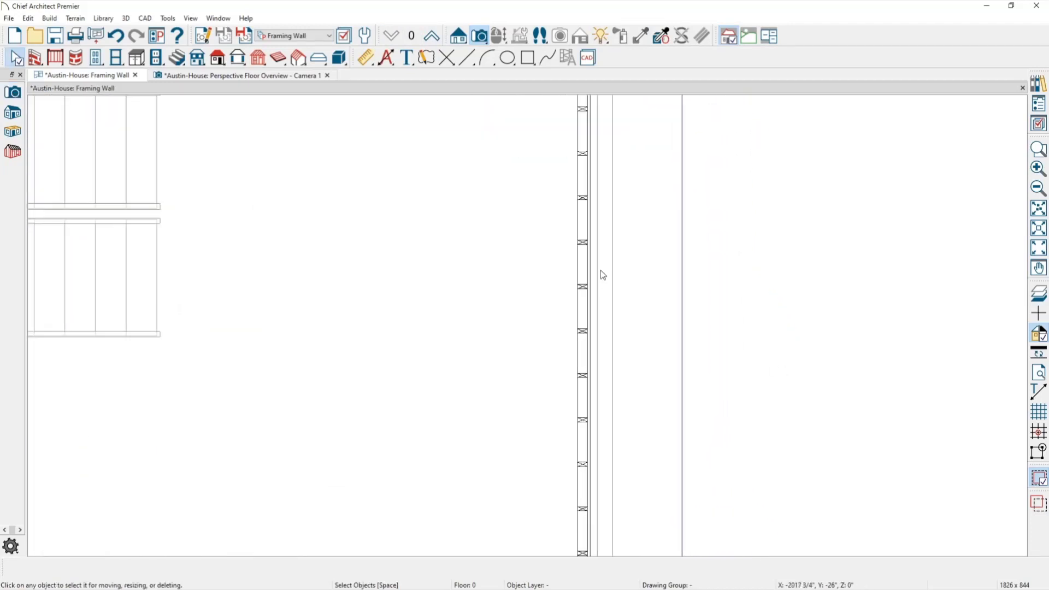
click(582, 243)
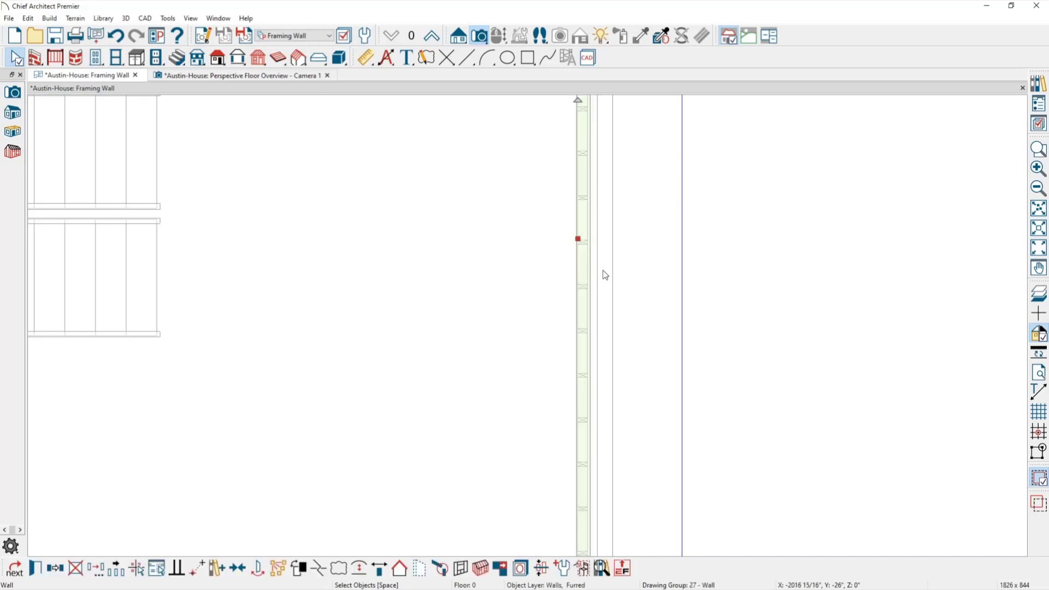
click(603, 271)
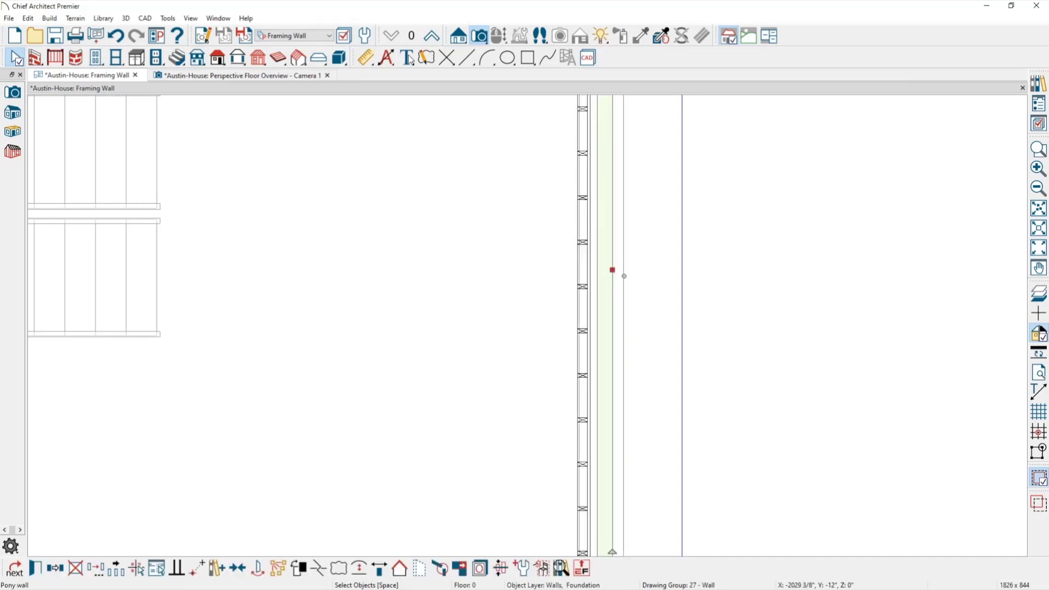
Step: Start the Hinged Door tool and turn on display of the Doors layer in the Framing, Wall layer set
click(98, 58)
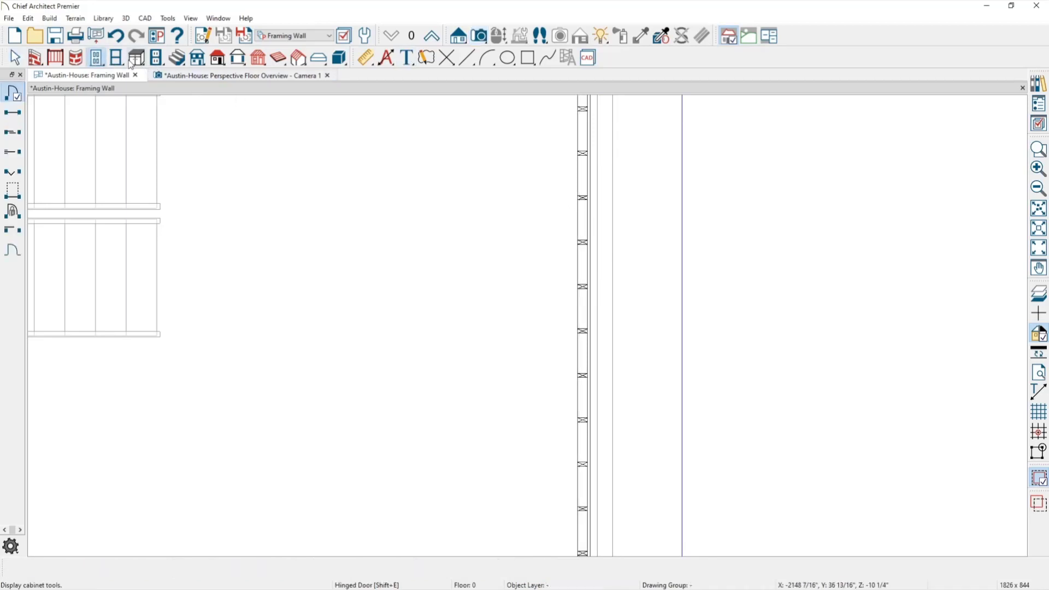
click(1040, 124)
click(868, 155)
text(door)
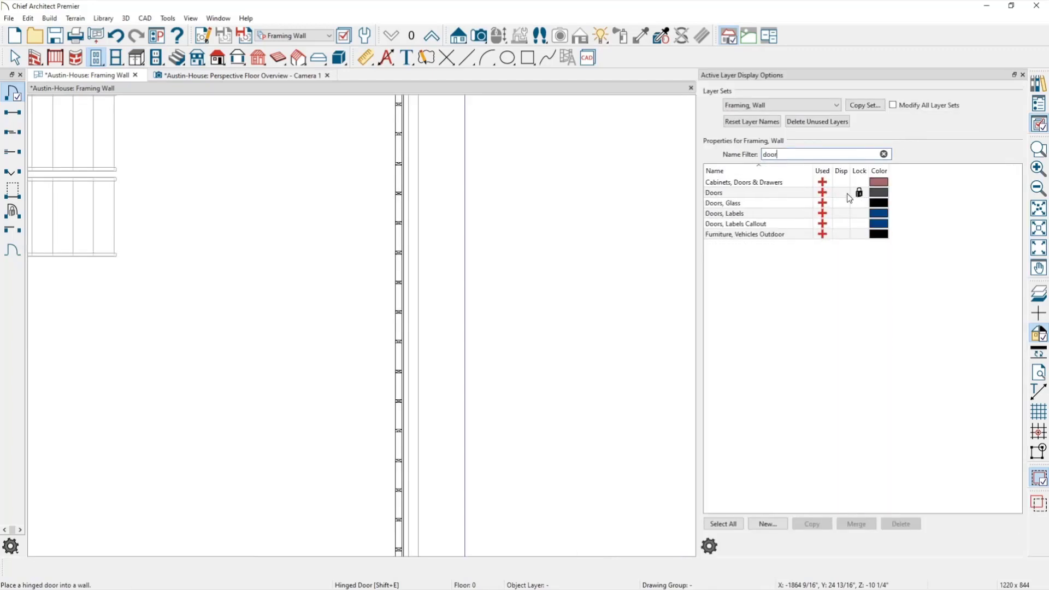
click(850, 194)
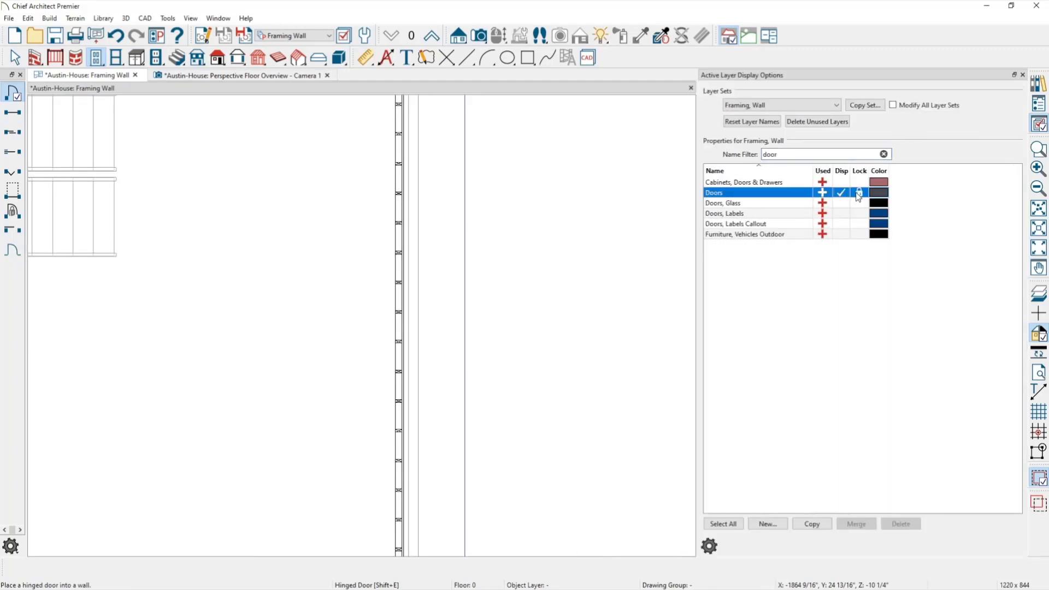
click(1023, 75)
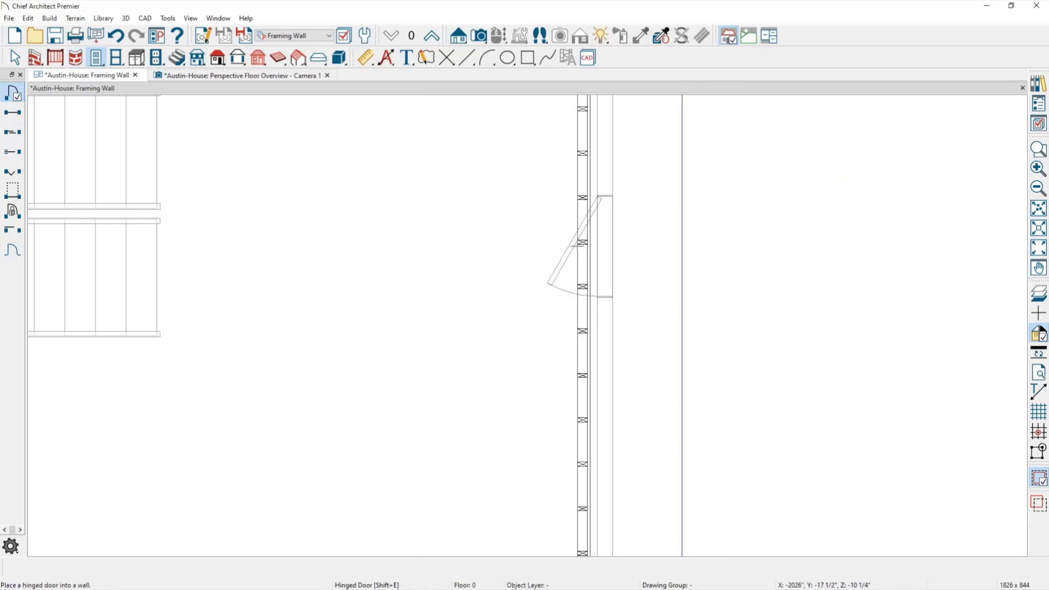
Step: Place a hinged door through the basement foundation wall and build framing for the furred wall beside it
click(577, 245)
key(space)
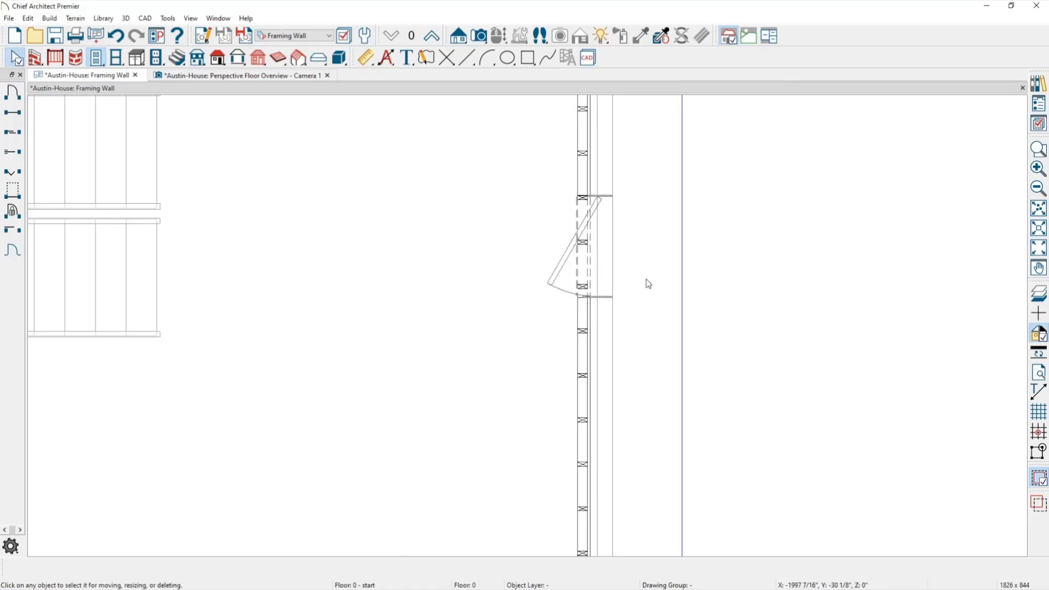
scroll(648, 283, up, 1)
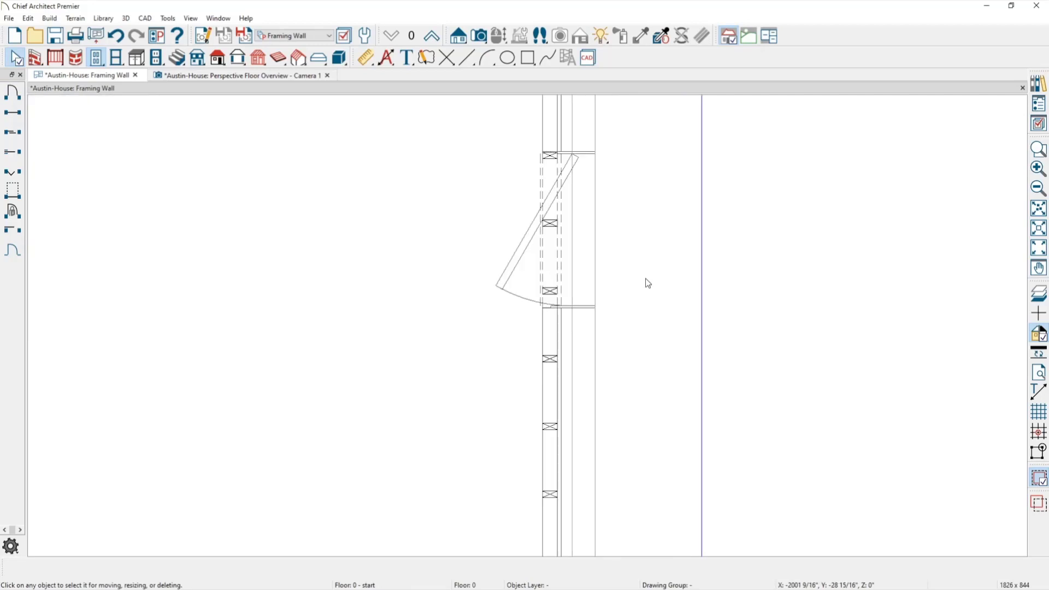
middle_drag(644, 278, 639, 320)
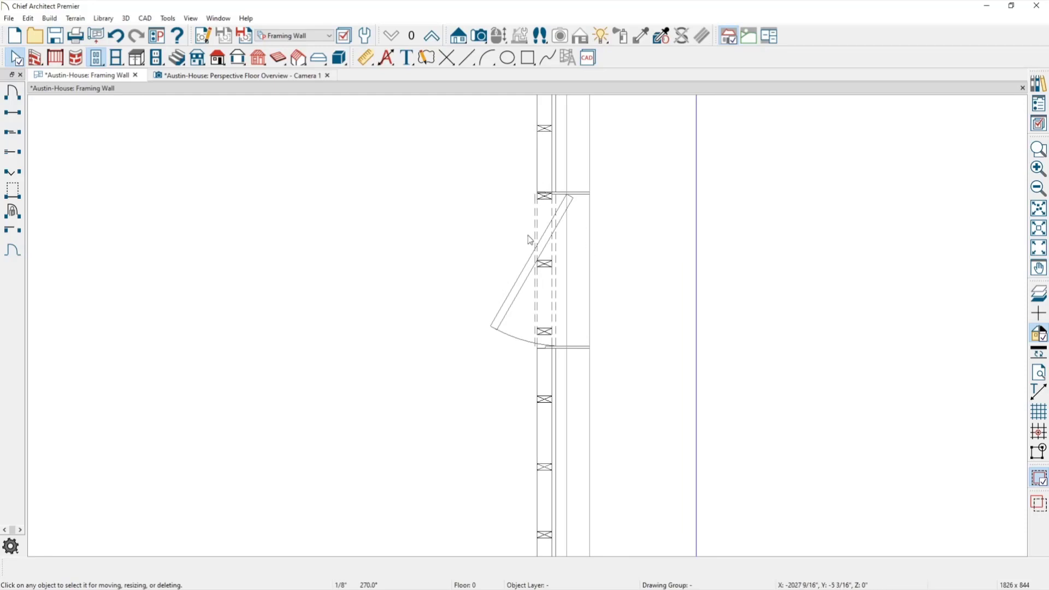
click(546, 403)
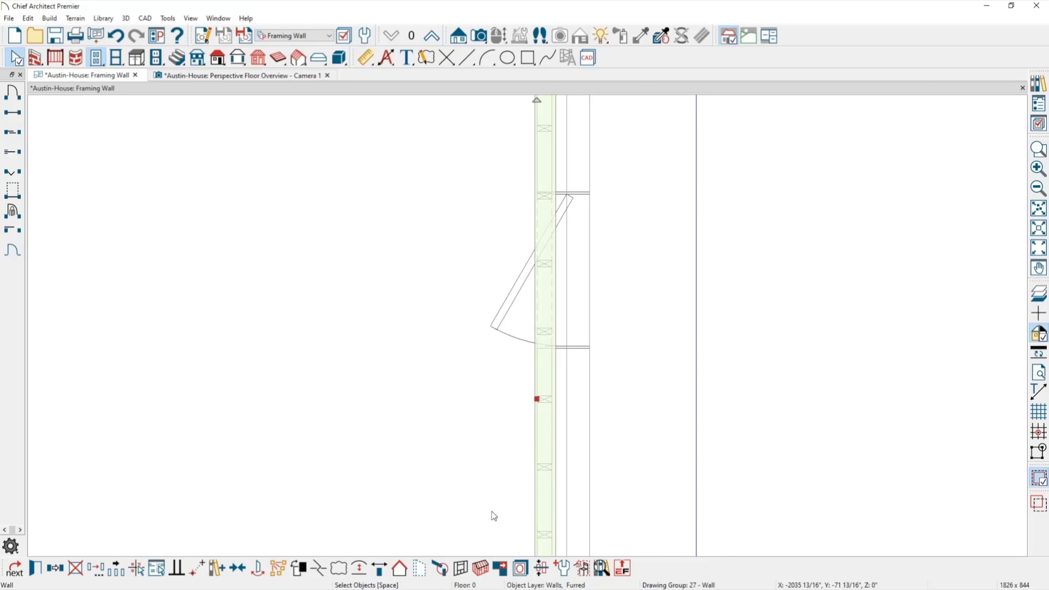
click(481, 569)
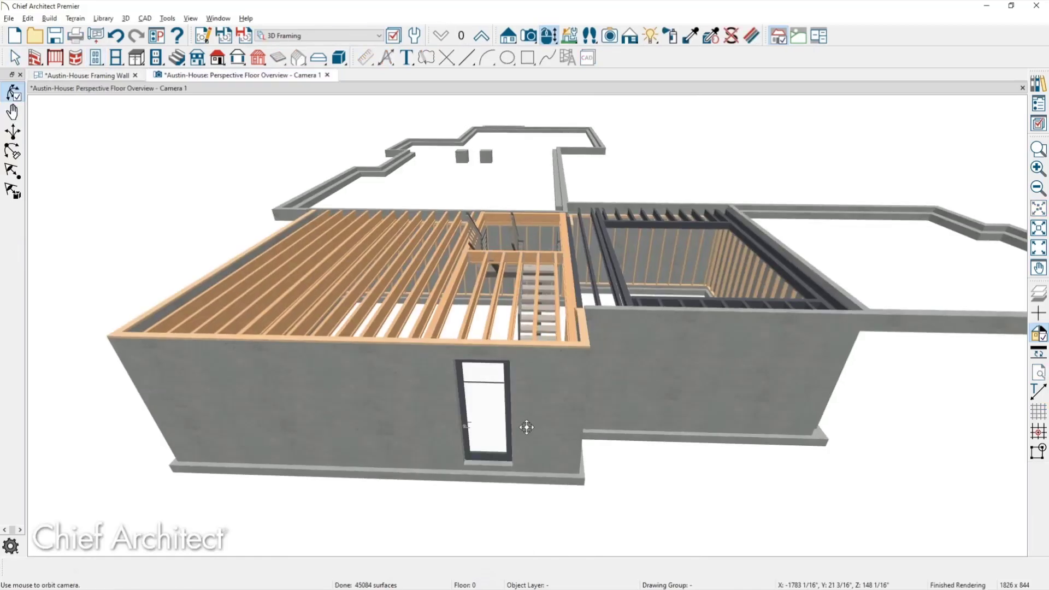
Step: Lower the top of the basement door to about 88 inches high in the 3D framing view
drag(532, 421, 470, 308)
middle_drag(541, 283, 590, 119)
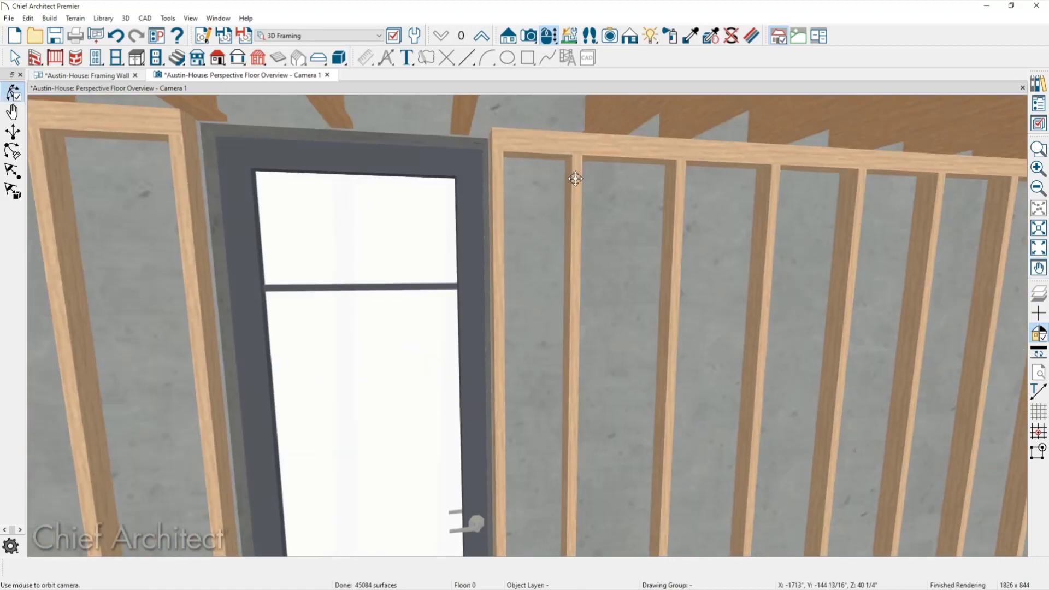
scroll(572, 175, down, 5)
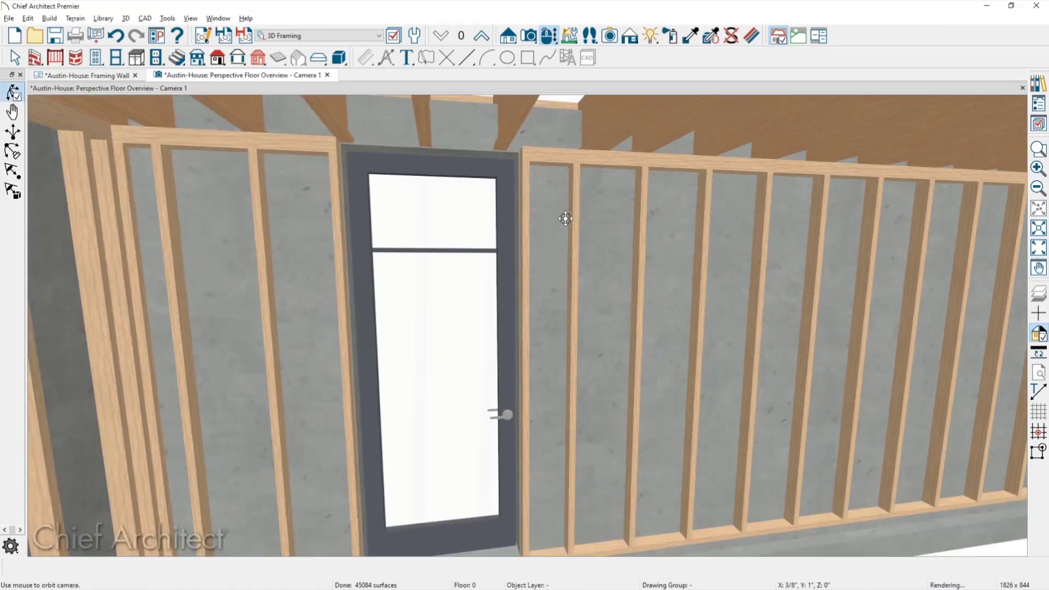
scroll(564, 217, up, 2)
drag(563, 219, 543, 227)
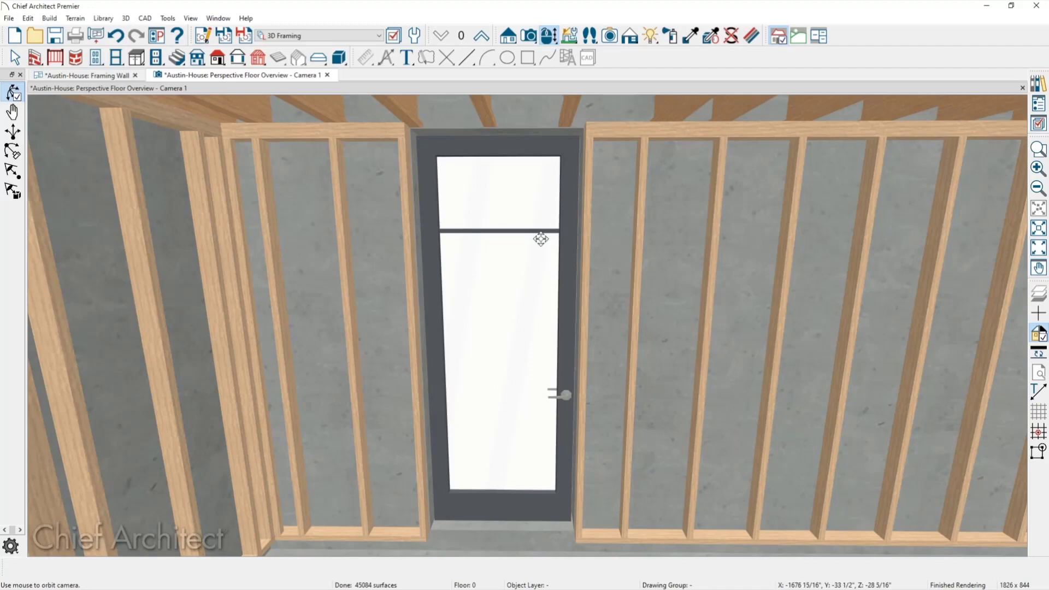
click(542, 241)
drag(495, 134, 498, 182)
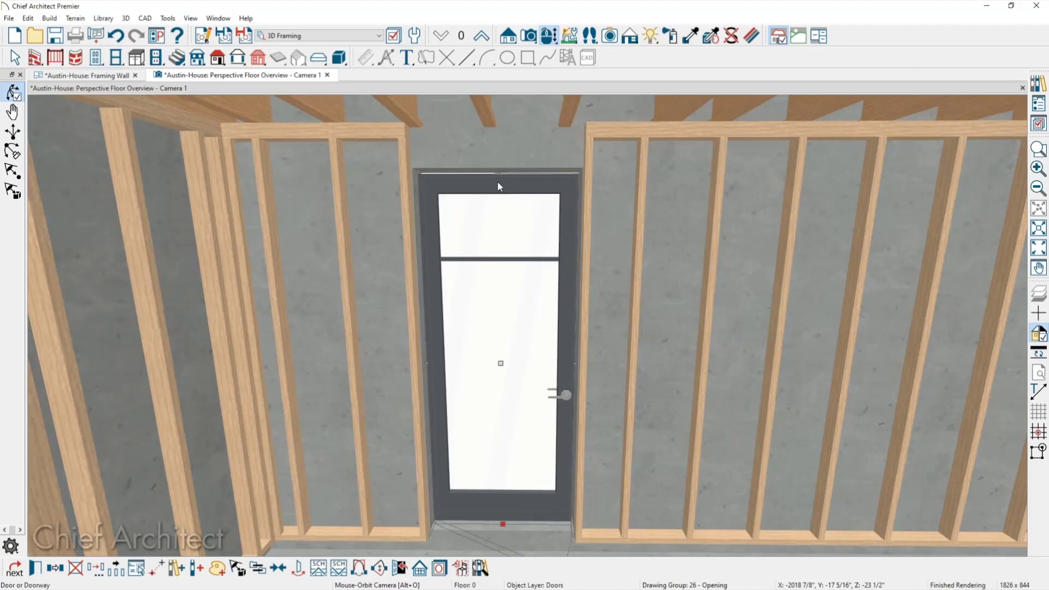
key(Escape)
Step: Review the foundation wall's Wall Types settings and its lower wall type definition, leaving the specification without changes
key(space)
click(675, 307)
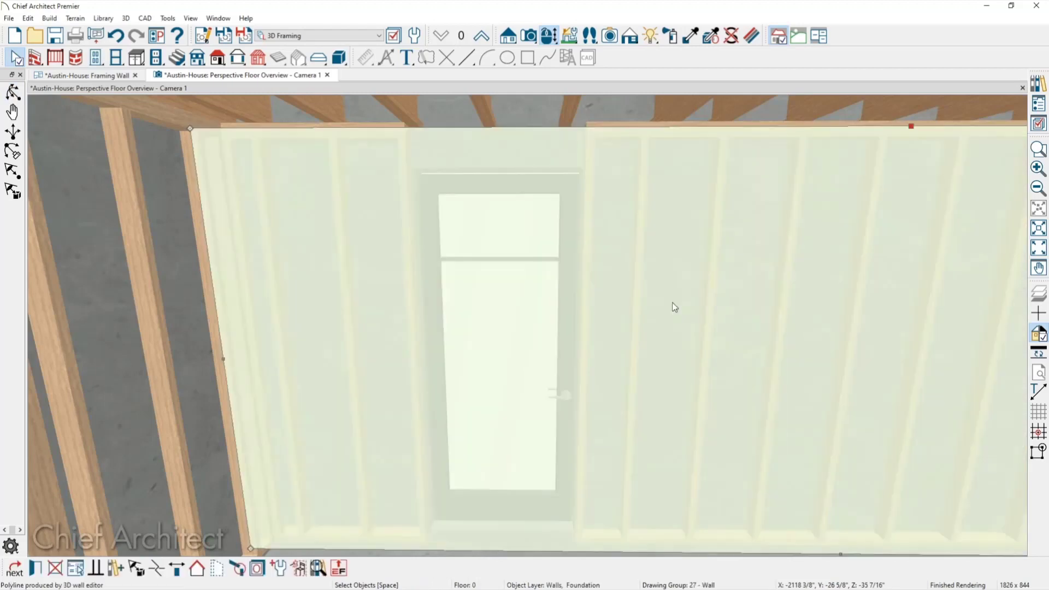
double_click(674, 307)
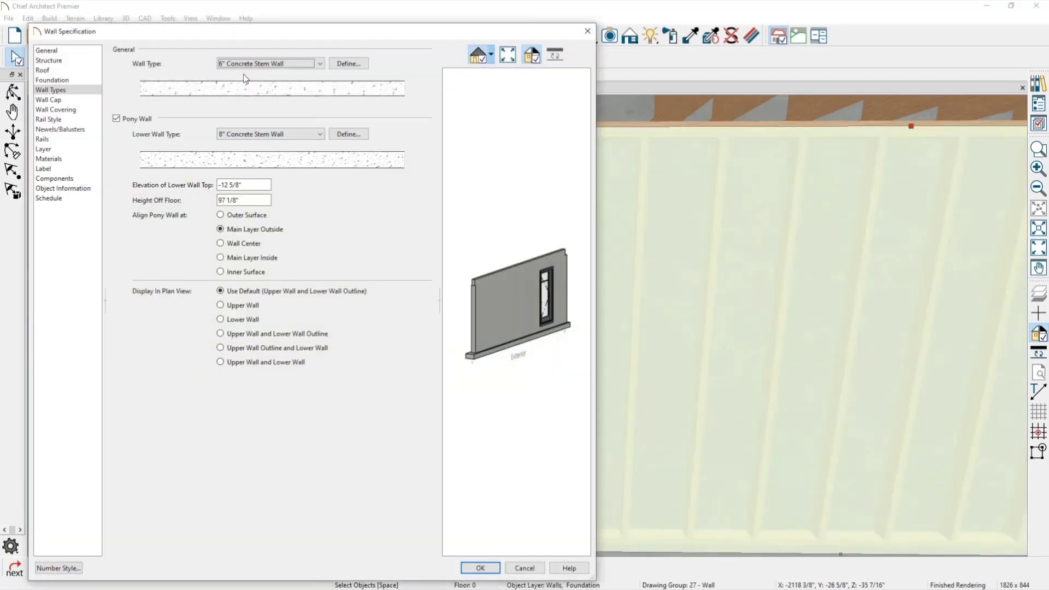
click(355, 134)
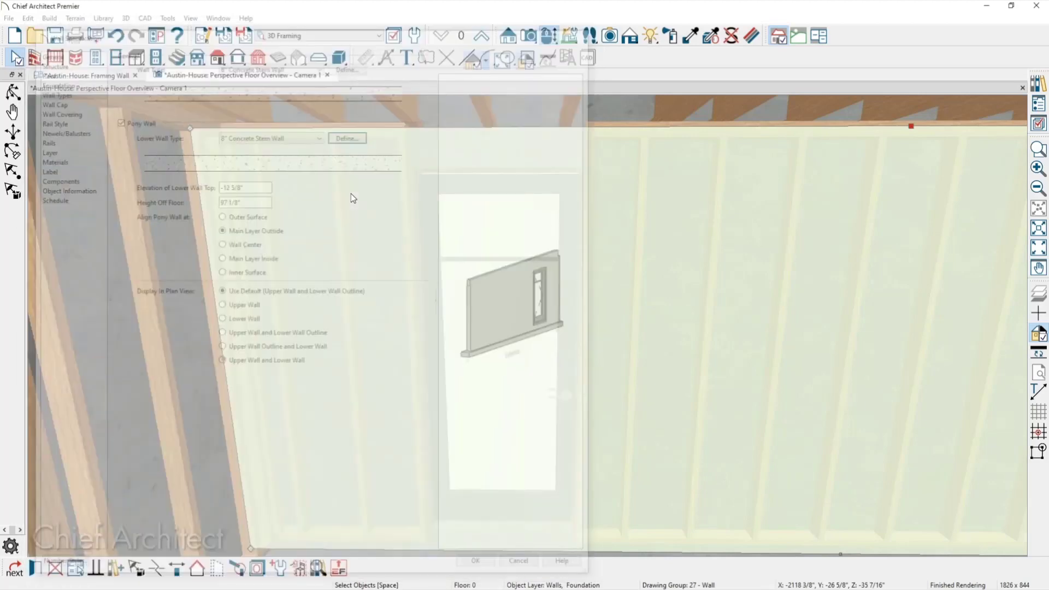
key(Escape)
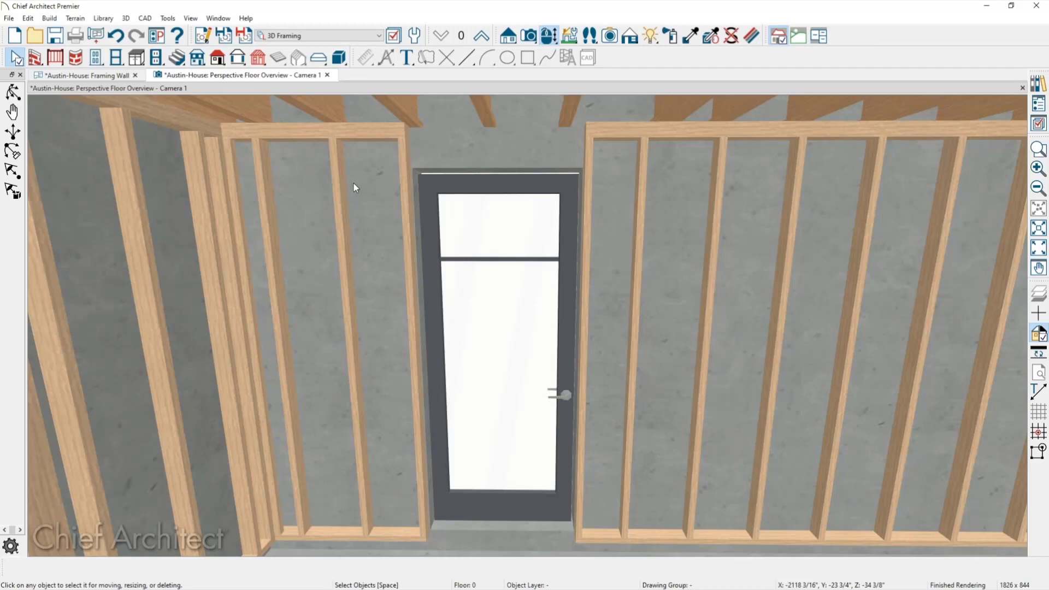
Step: Tile the camera and plan views side by side and rebuild framing for the furred basement wall
key(shift+t)
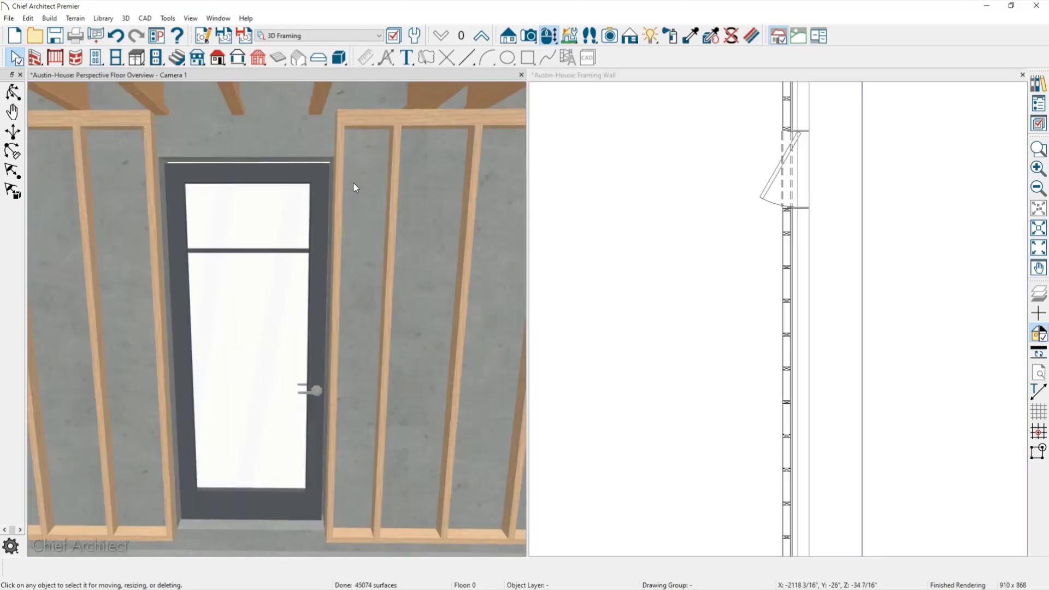
click(786, 355)
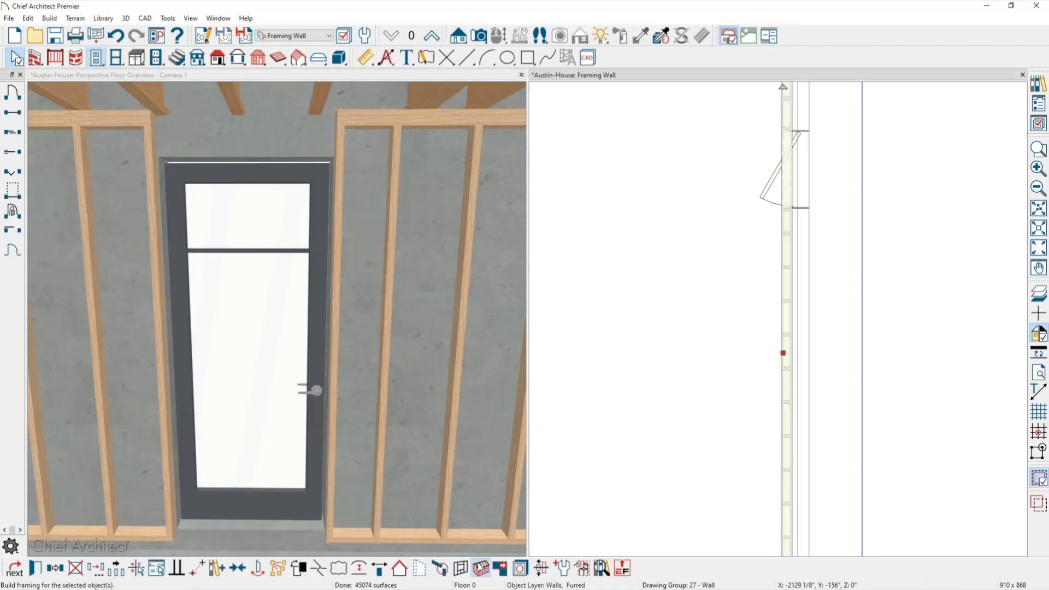
click(480, 569)
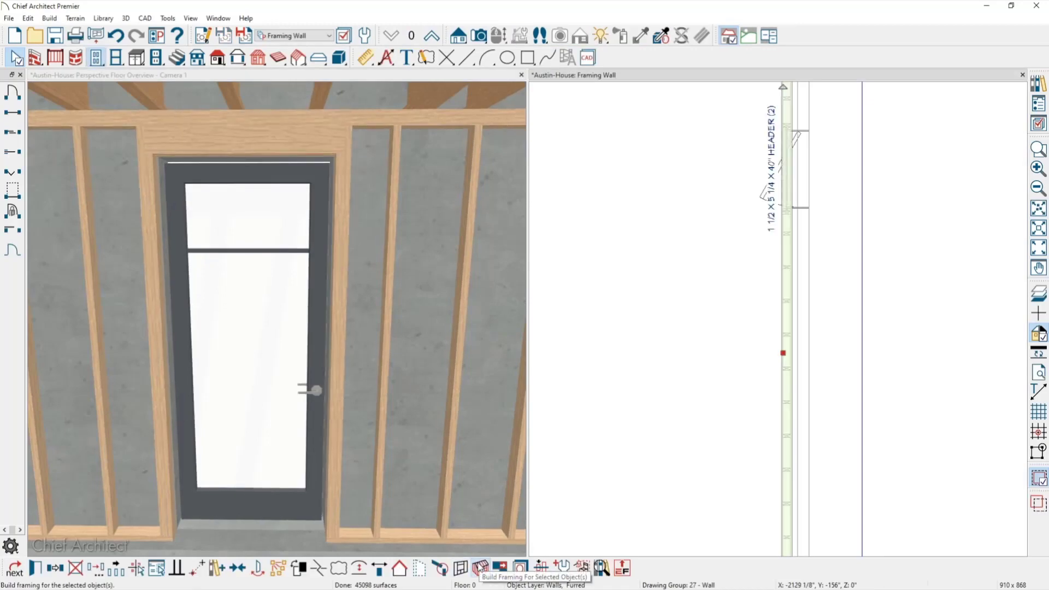
key(Escape)
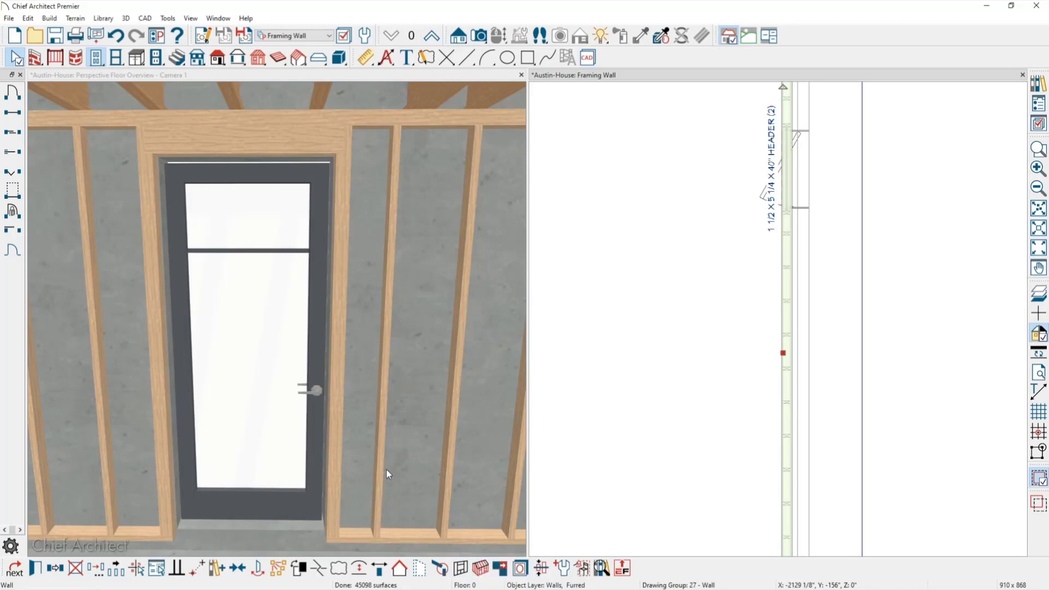
Step: Review the basement door's Rough Opening settings, including its concrete cutout allowance, and leave the specification unchanged
double_click(270, 402)
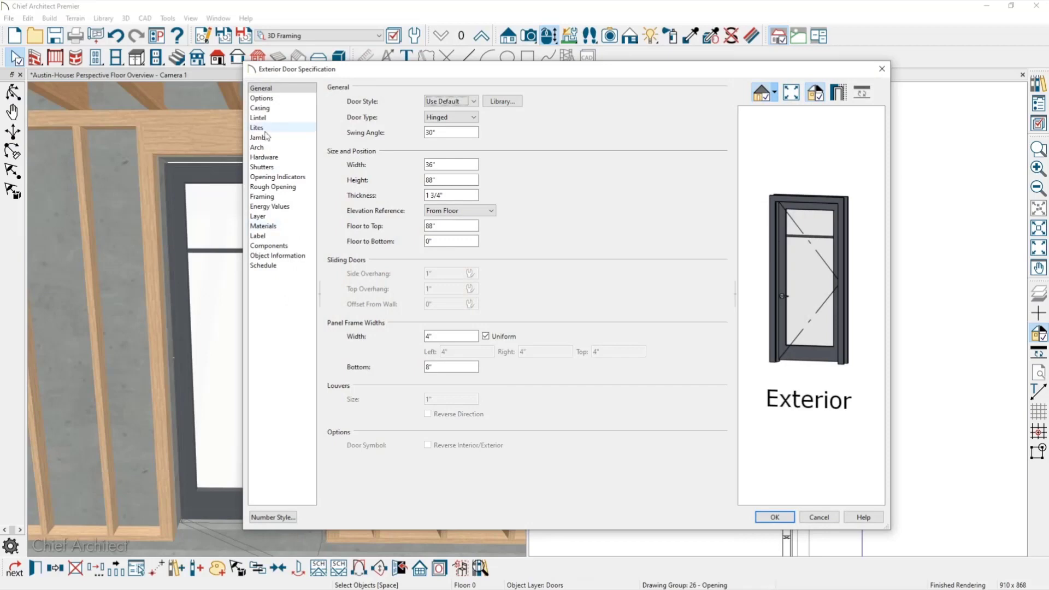
click(278, 187)
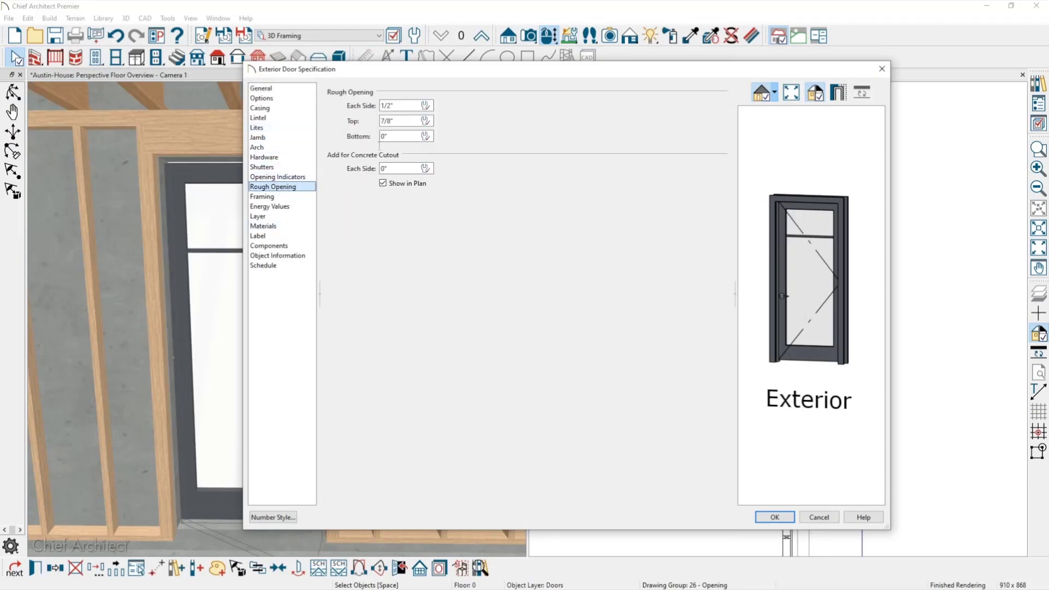
drag(405, 73, 516, 93)
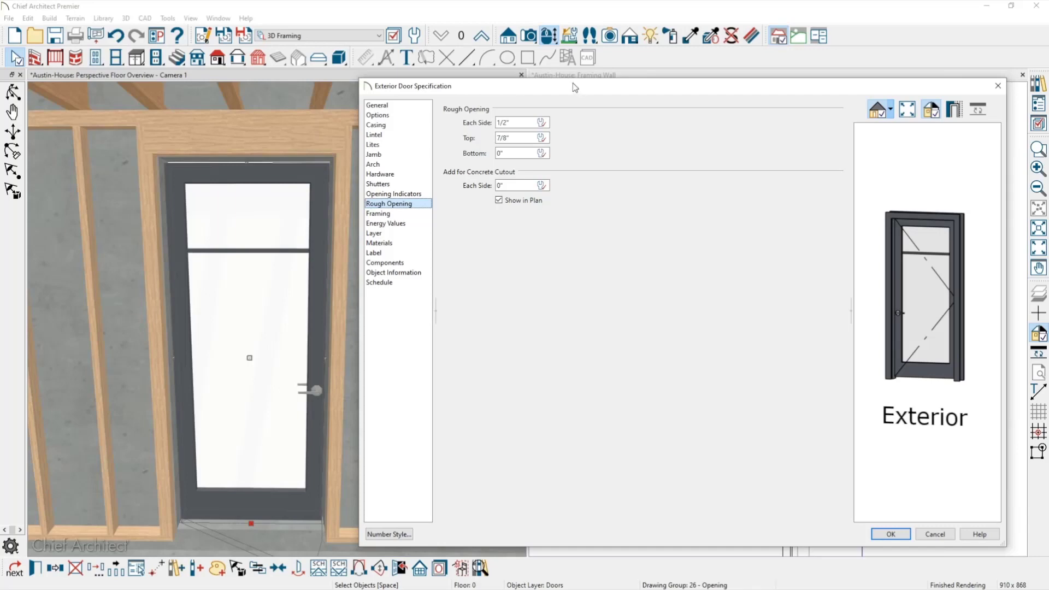
click(997, 86)
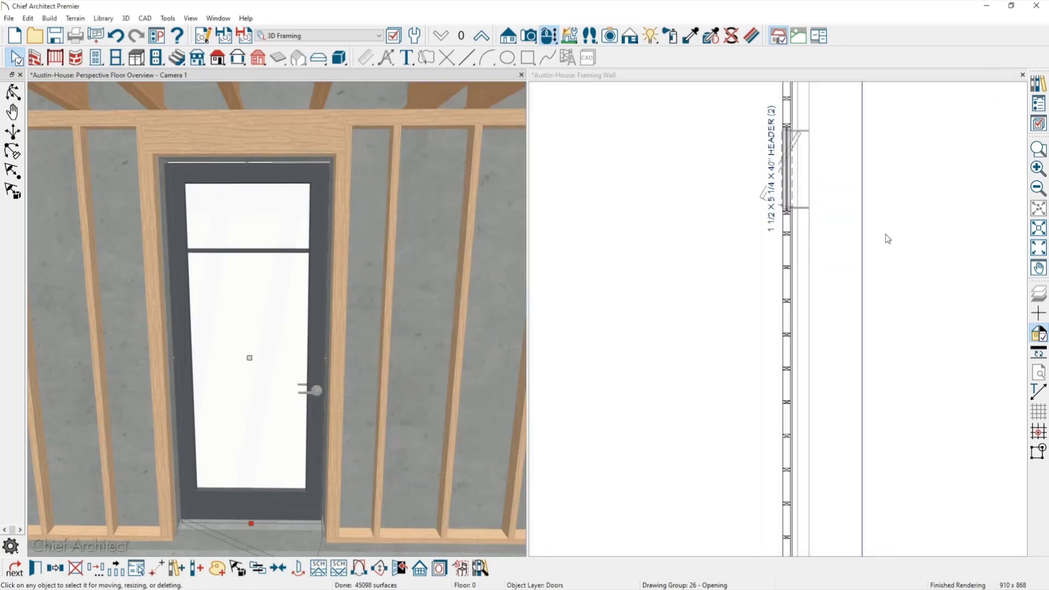
scroll(825, 274, up, 5)
click(740, 237)
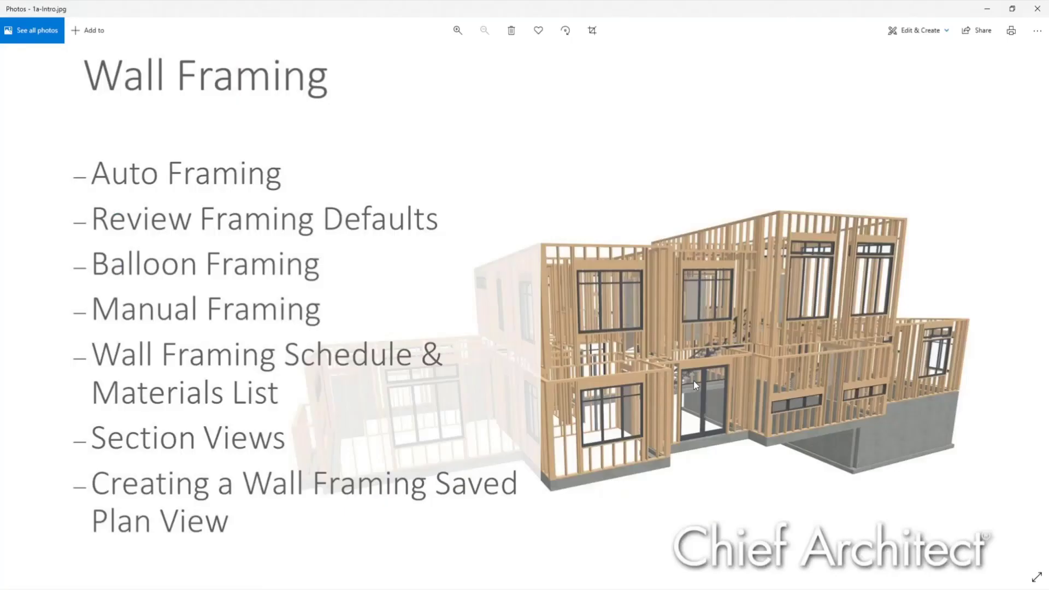
key(Right)
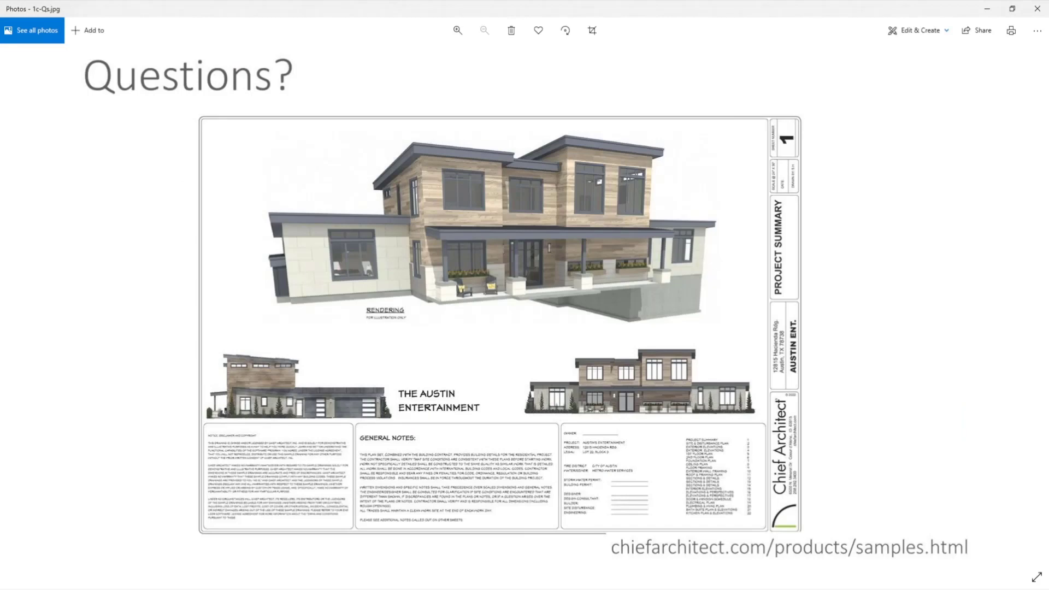
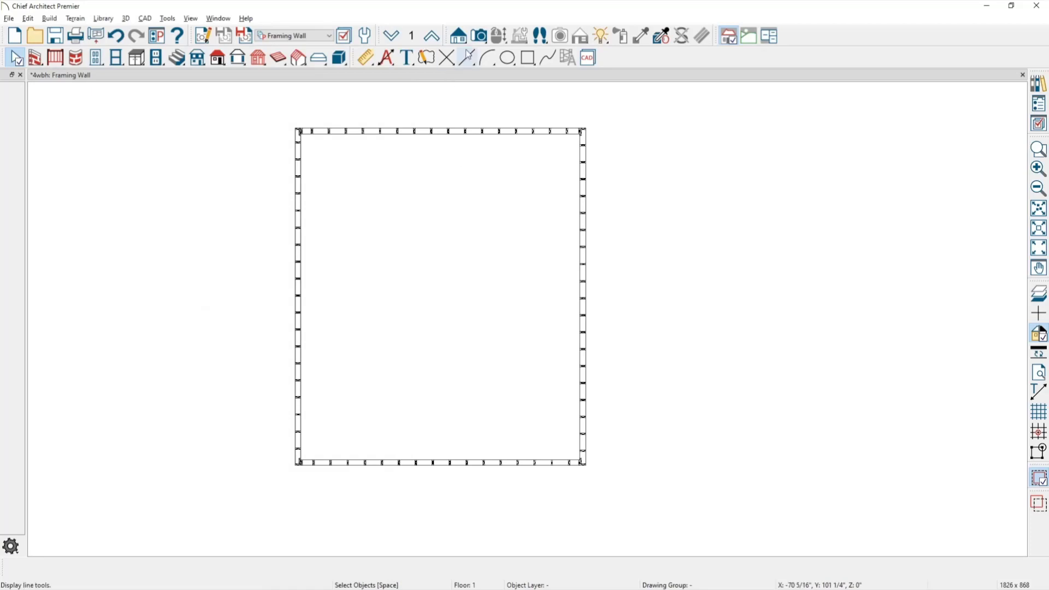
Step: Open the framing detail of the plan's lower wall and draw wall bridging about 21'-8 9/16" long across all its studs
click(503, 464)
click(482, 569)
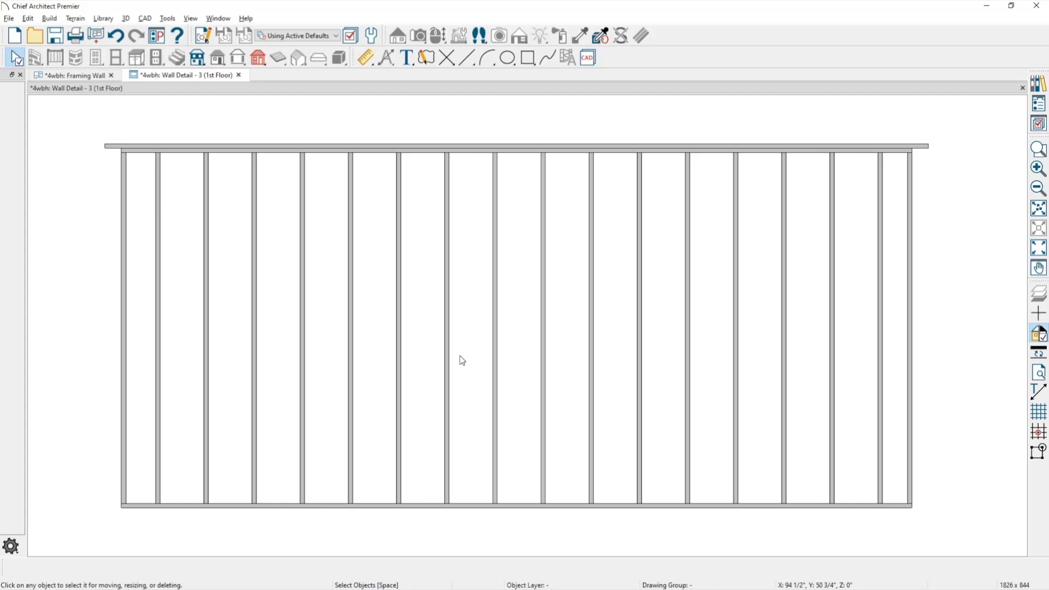
click(258, 59)
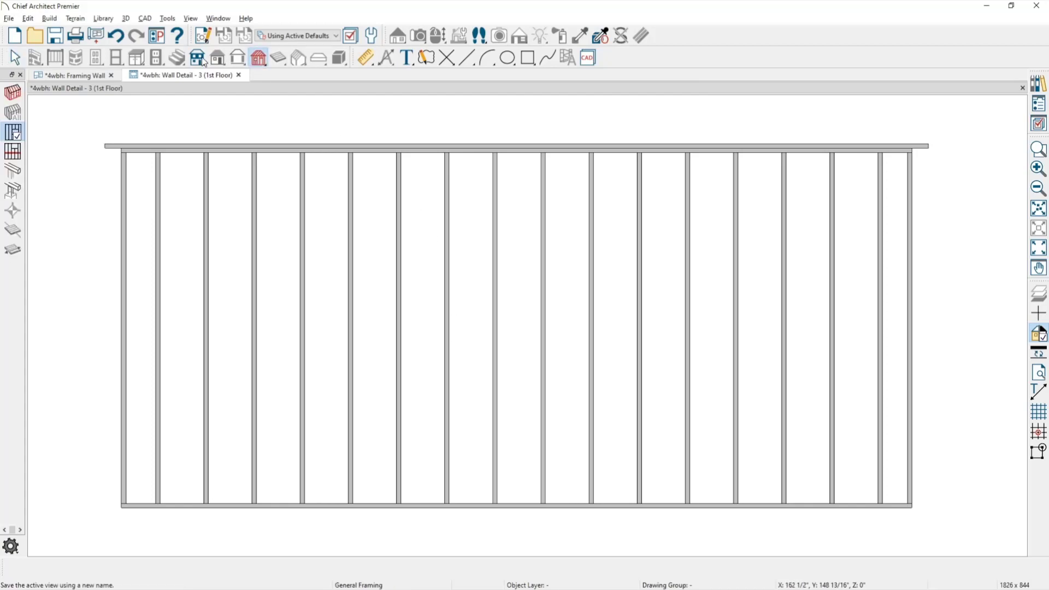
click(17, 158)
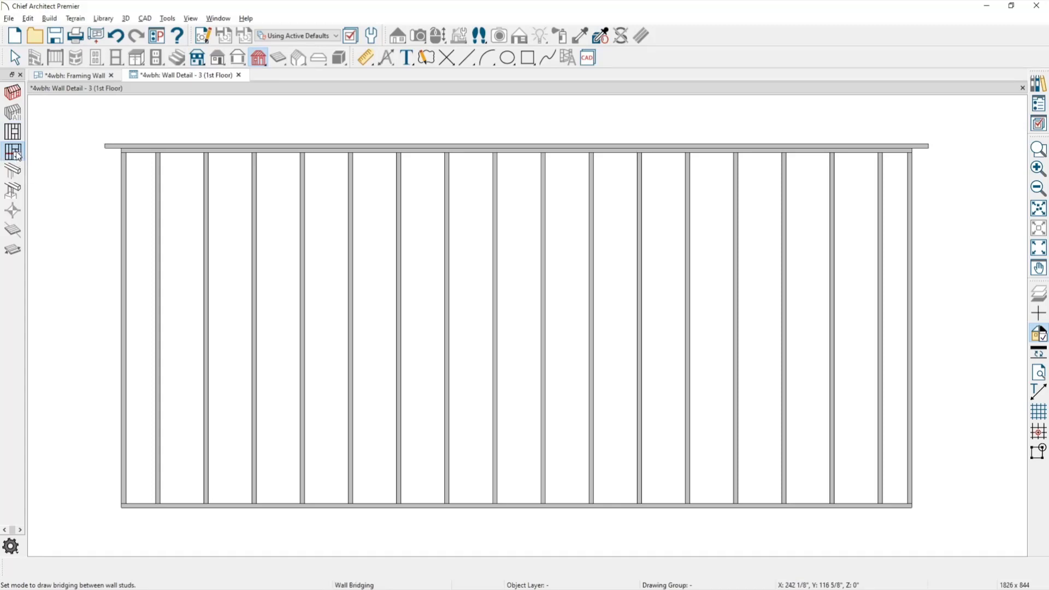
drag(124, 390, 906, 385)
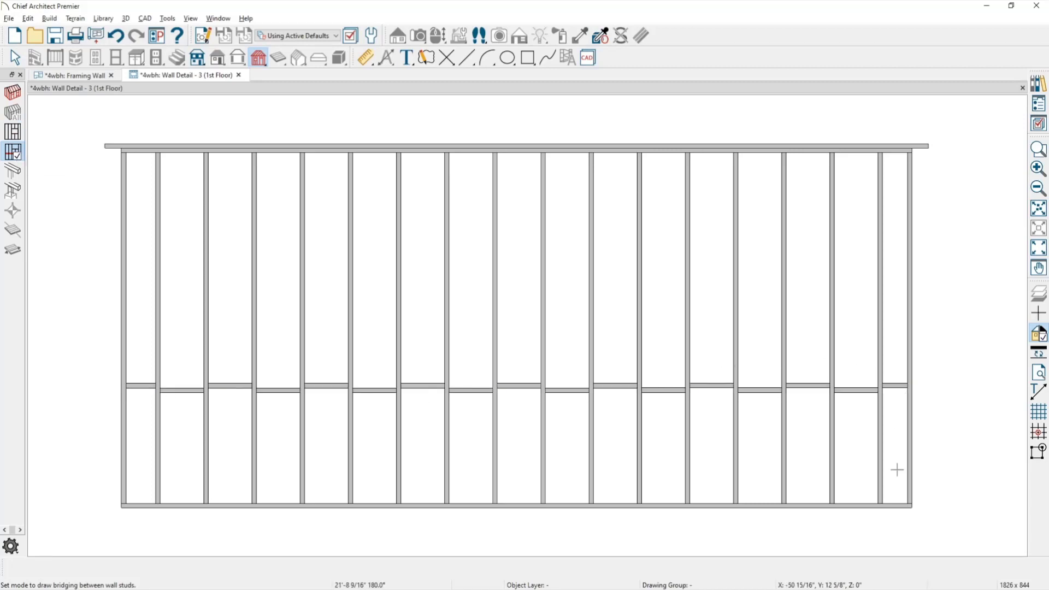
key(space)
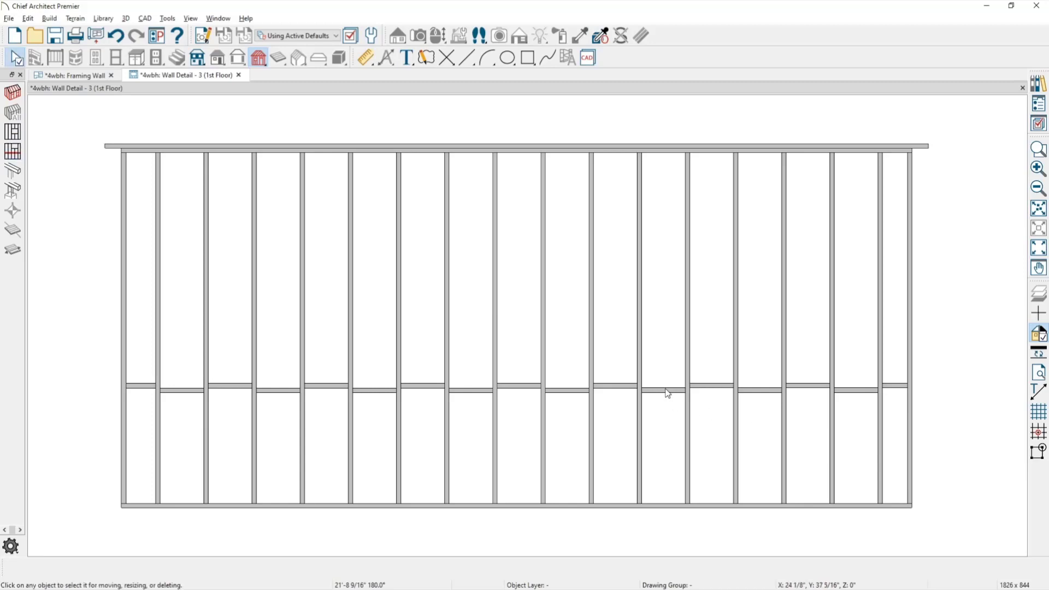
Step: Set the wall bridging to In Line blocking rotated Flat To Outside
double_click(666, 389)
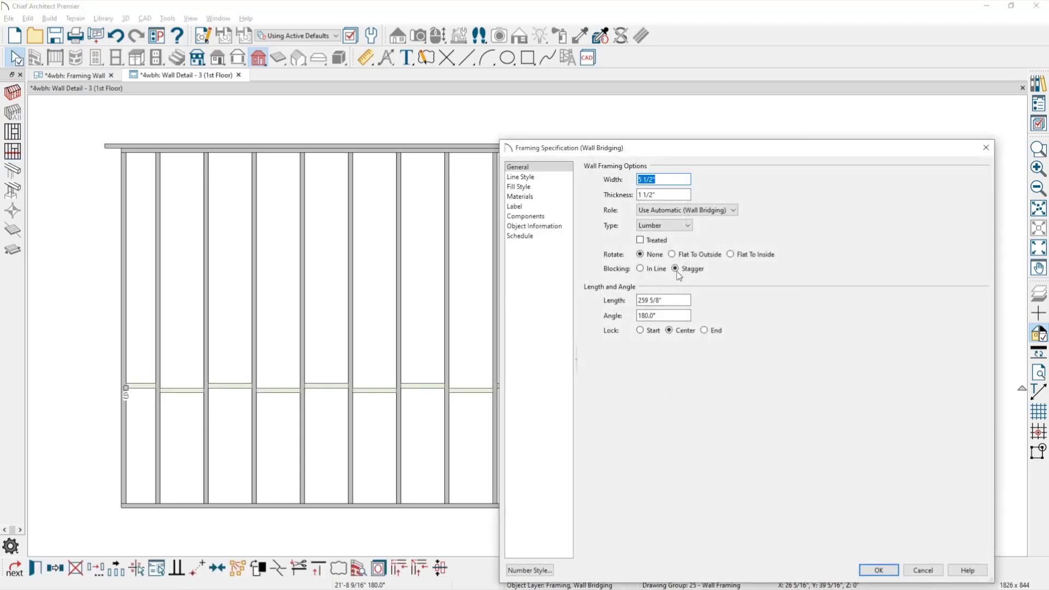
click(679, 258)
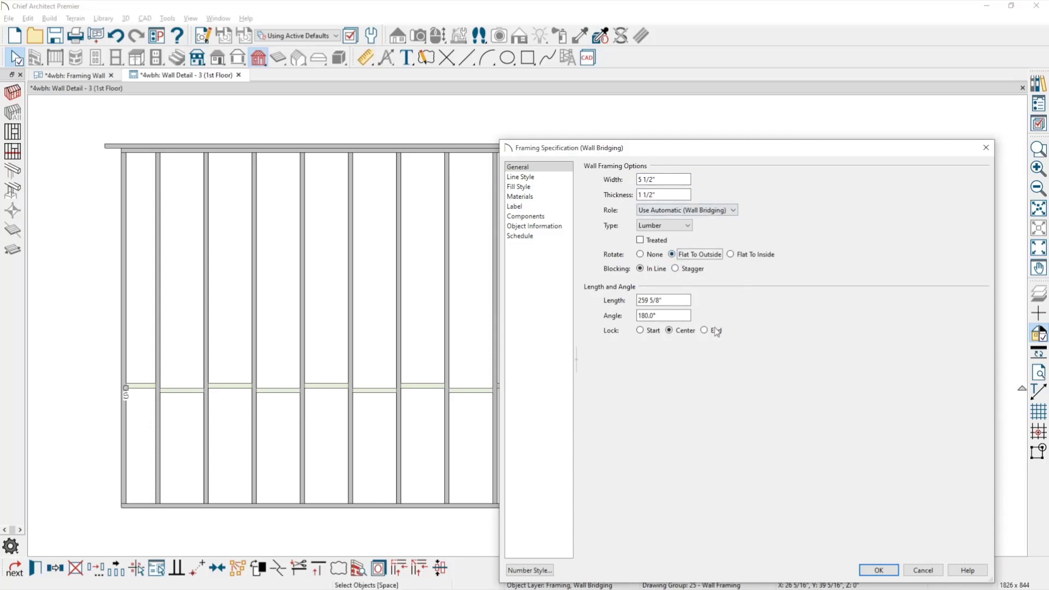
click(891, 568)
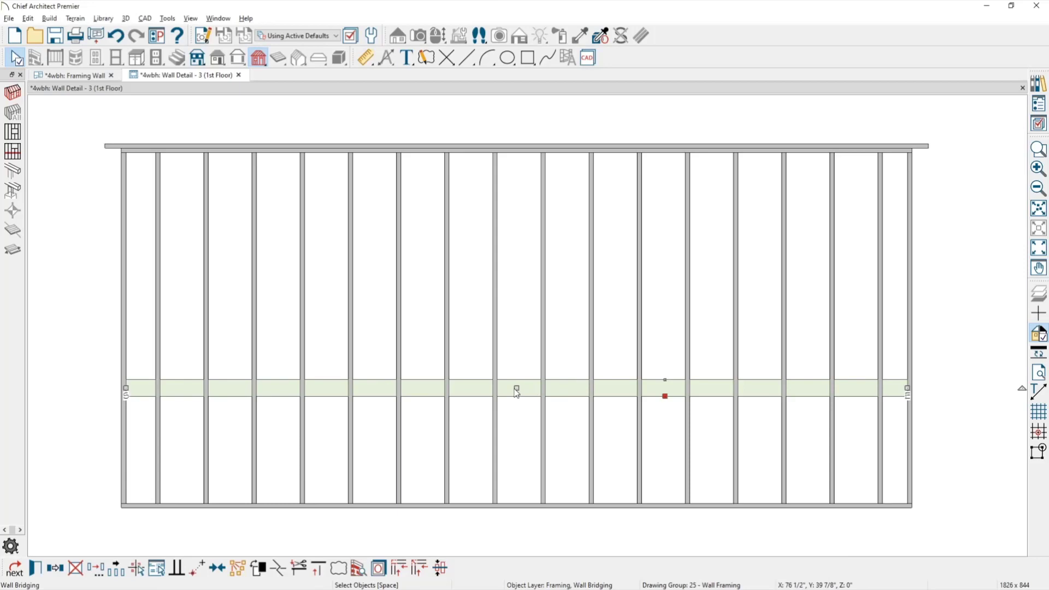
Step: Lower the bridging row and set its clearance above the bottom plate to 30 inches
drag(516, 391, 517, 405)
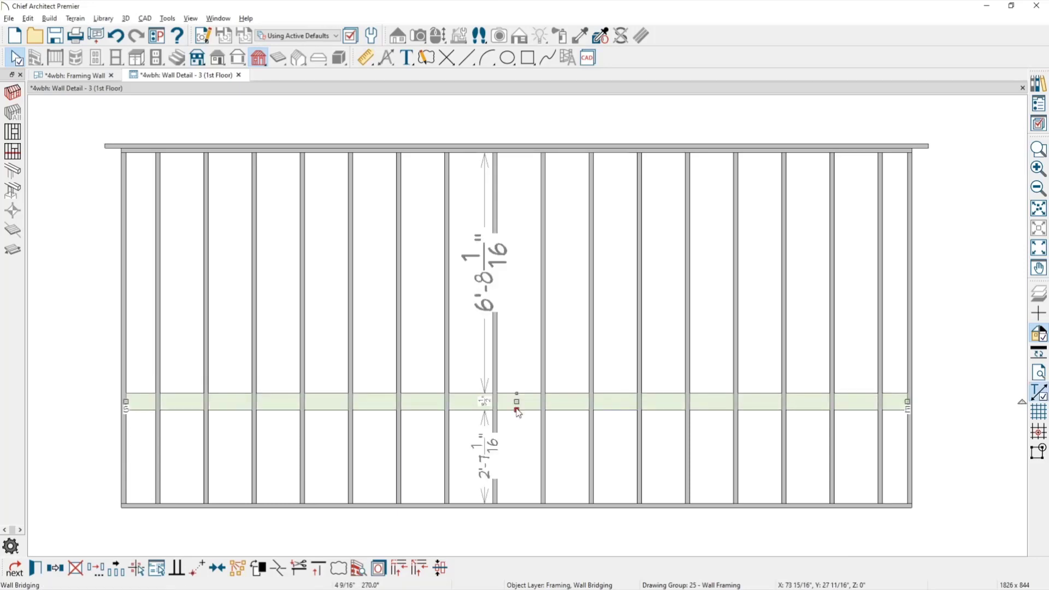
click(486, 444)
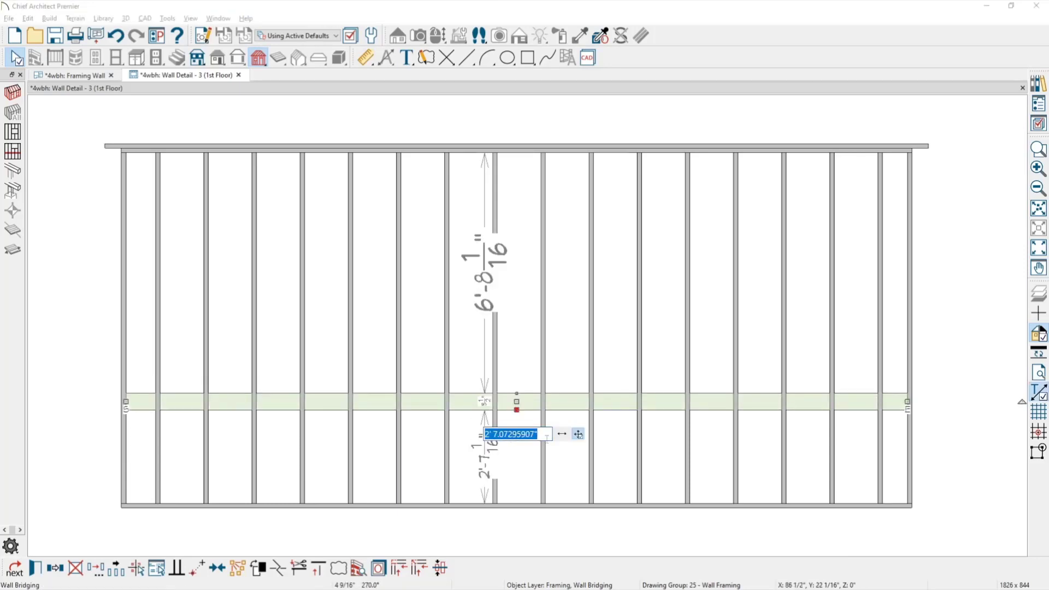
text(30)
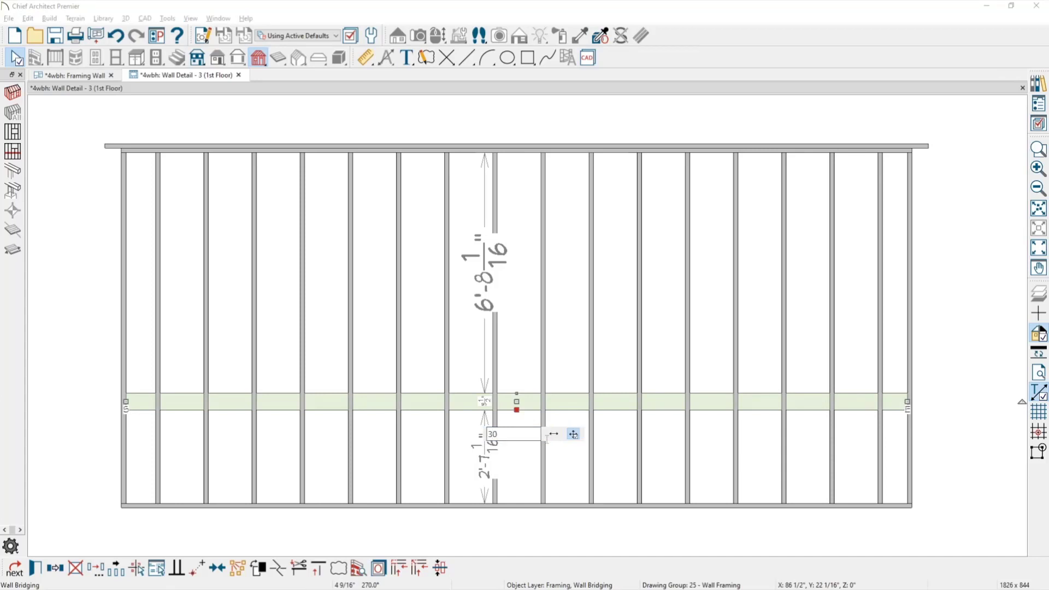
key(Return)
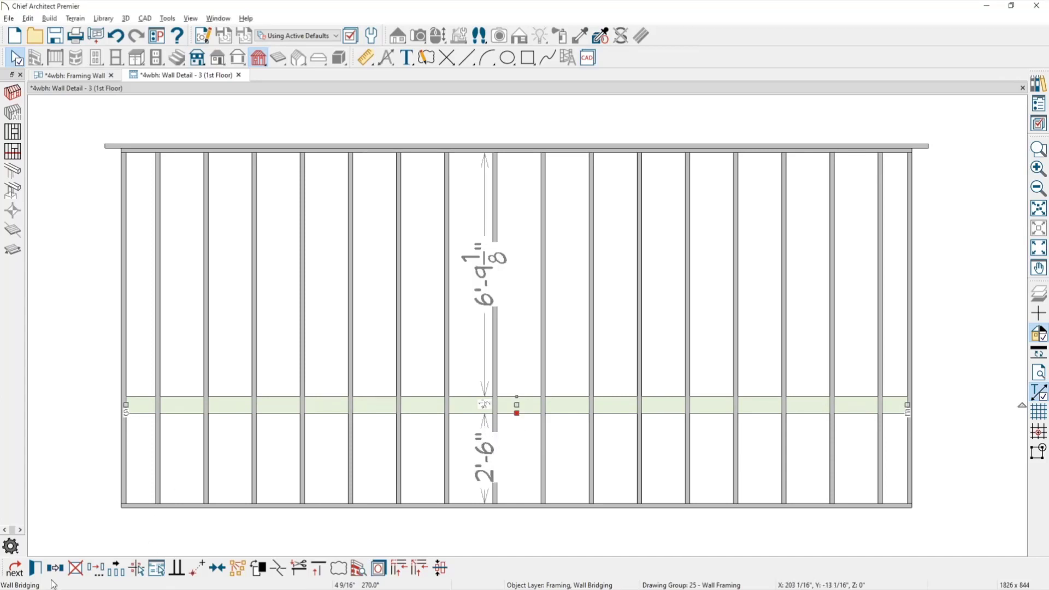
Step: Copy the bridging row straight up by 30 inches
click(458, 397)
drag(510, 405, 510, 349)
key(Tab)
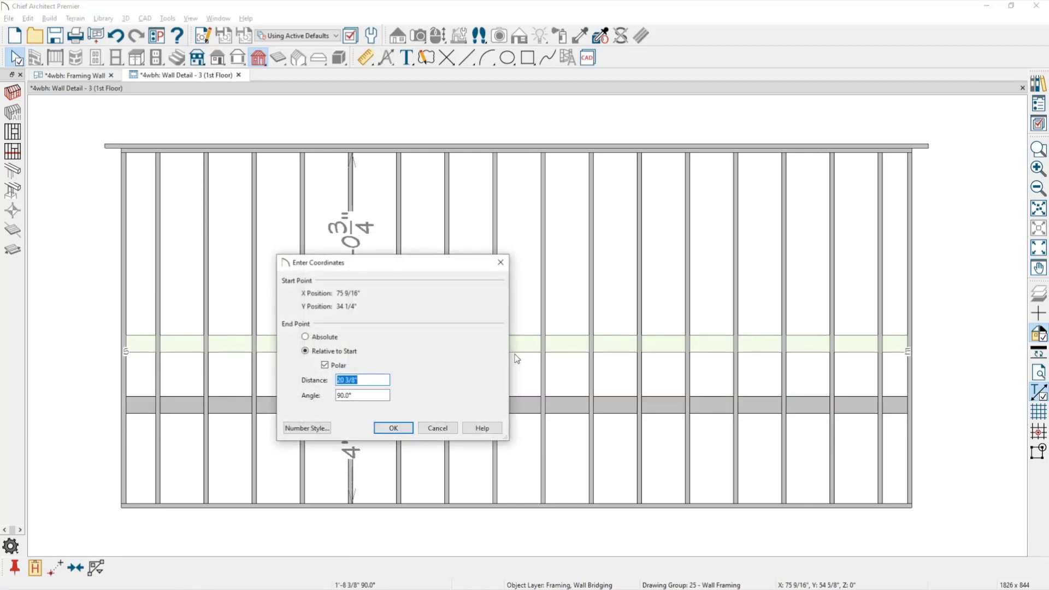
text(30)
key(Return)
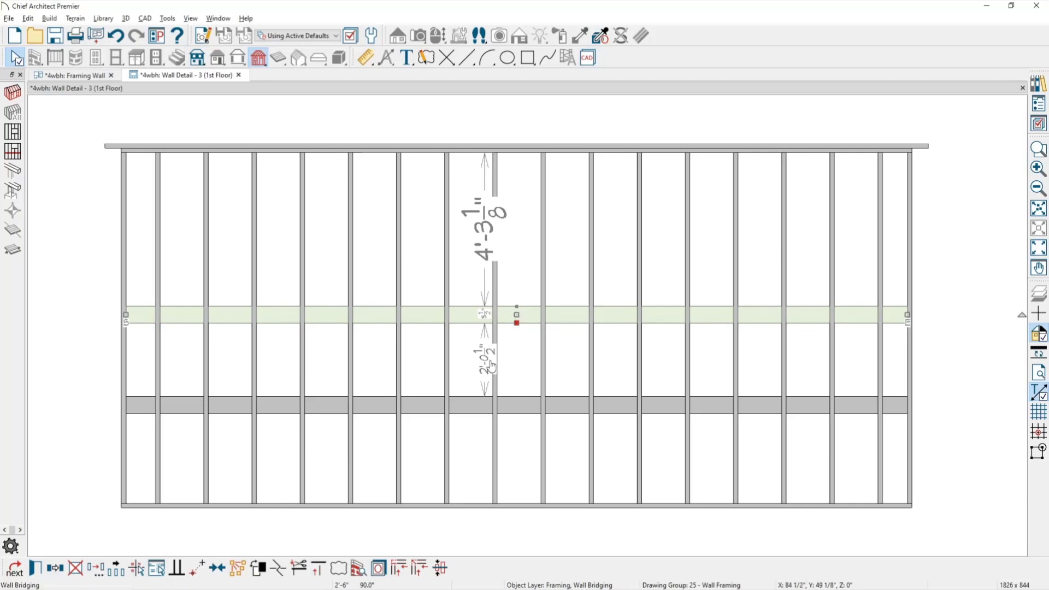
Step: Try to set the clear gap between the two bridging rows to 30 inches
click(492, 366)
text(3)
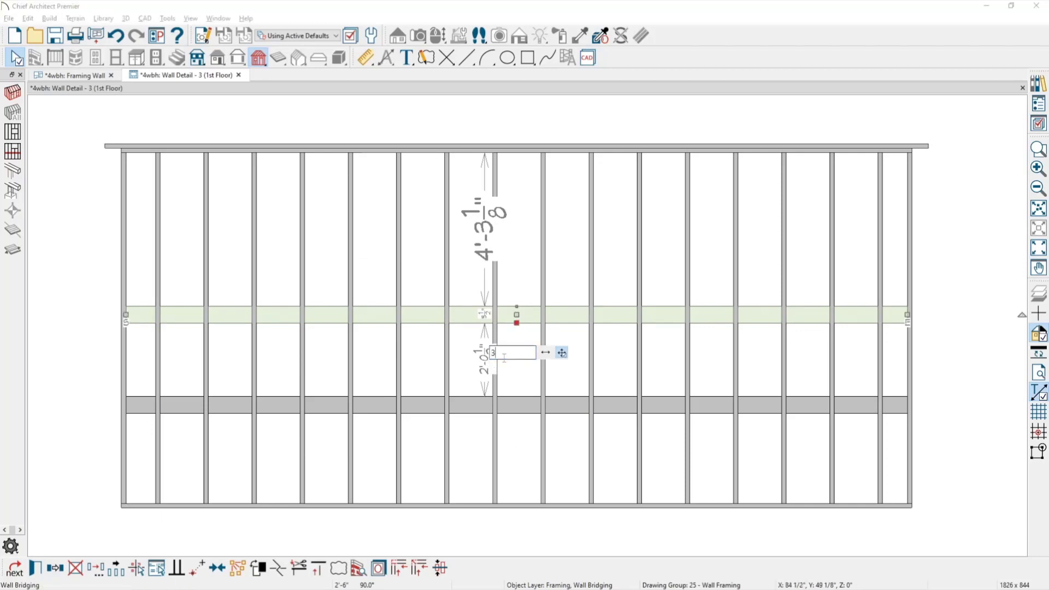
text(0)
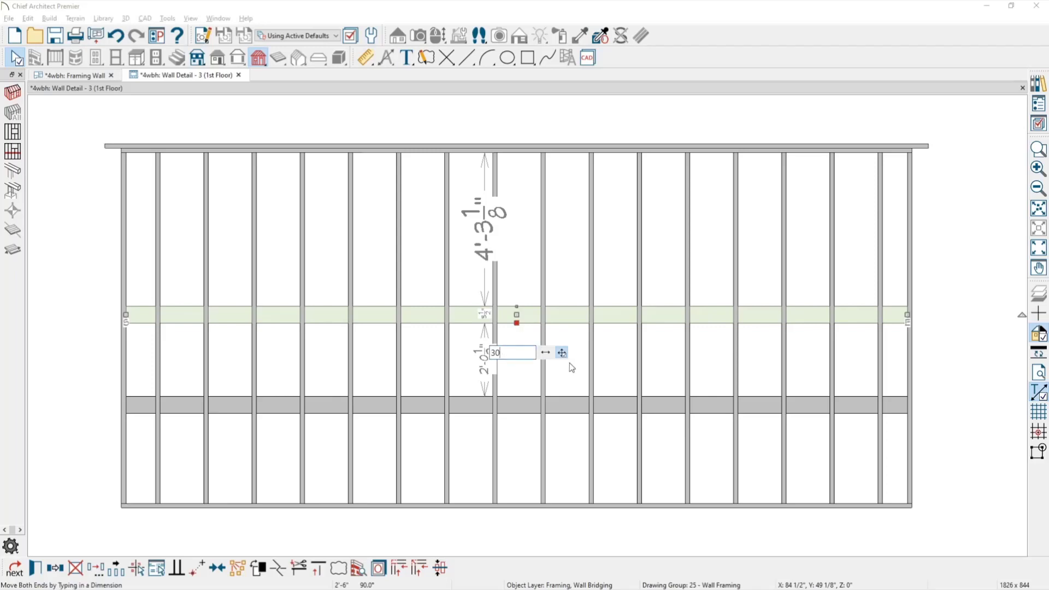
click(547, 355)
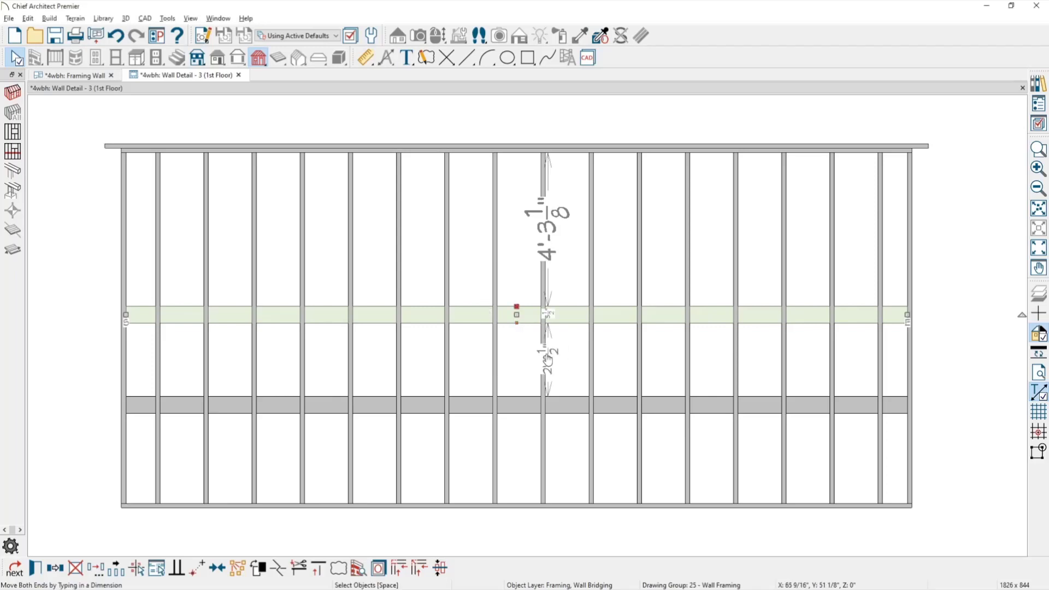
Step: Raise the upper bridging row to about 2'-5" clear of the lower one, and copy it about 2'-9" higher
drag(516, 315, 517, 300)
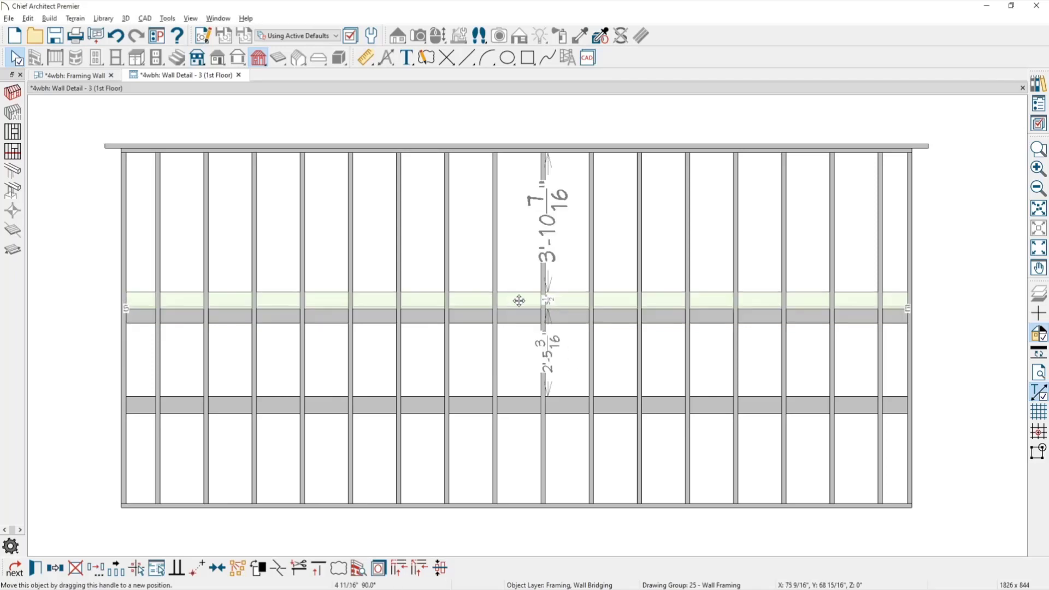
click(55, 570)
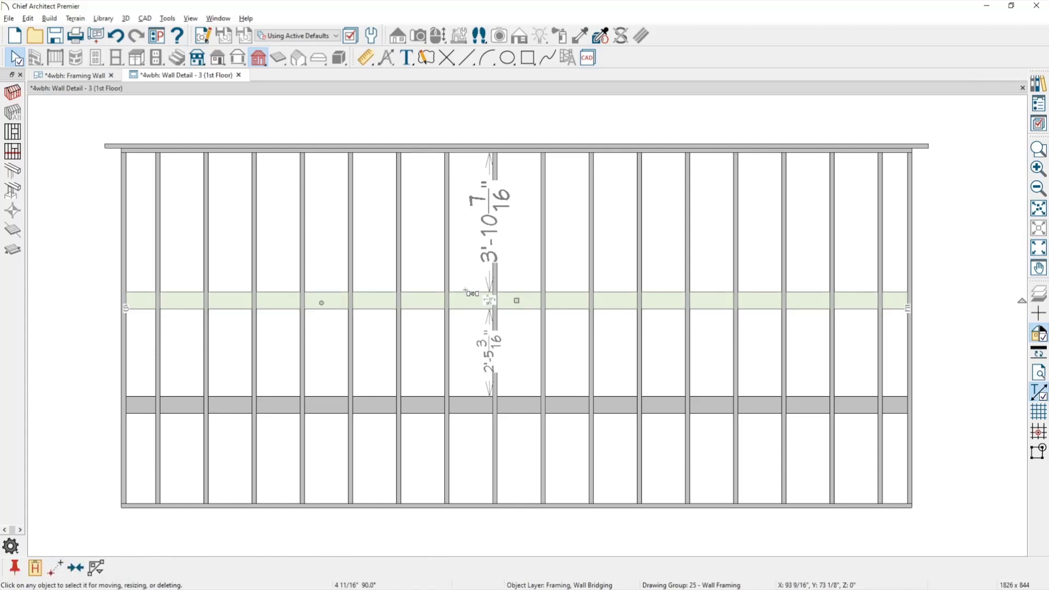
drag(517, 299, 497, 198)
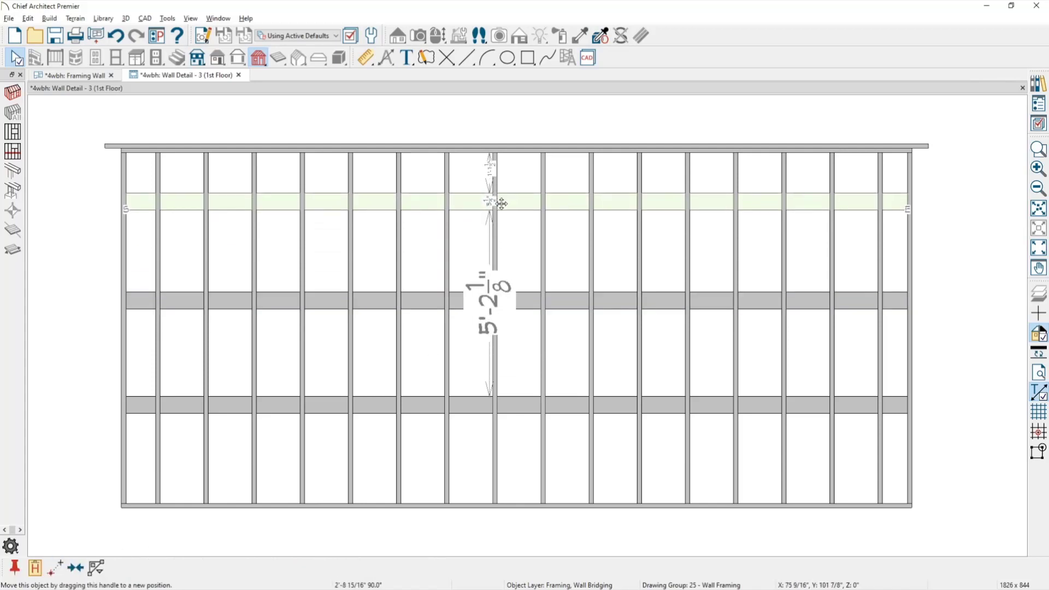
click(617, 356)
scroll(616, 355, down, 1)
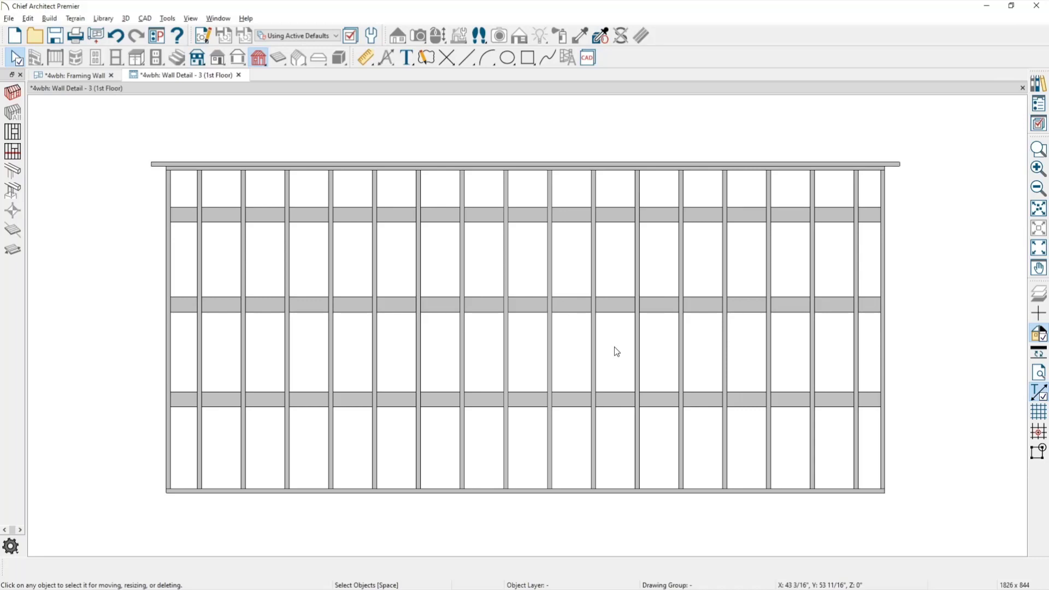
Step: Turn on automatic wall framing and exterior wall blocking in the Build Framing settings of the framing plan
click(59, 77)
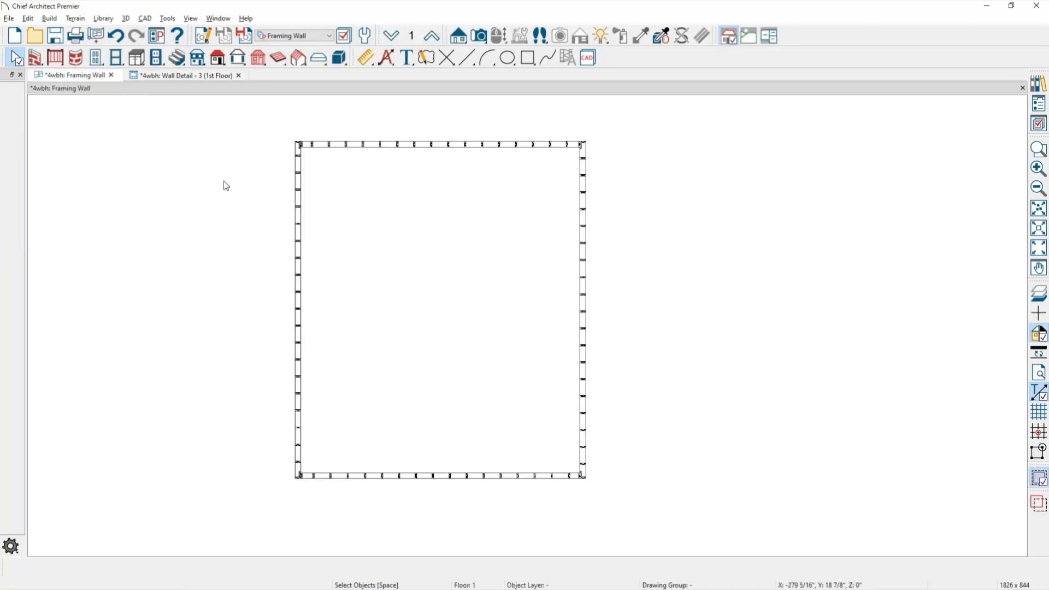
click(263, 59)
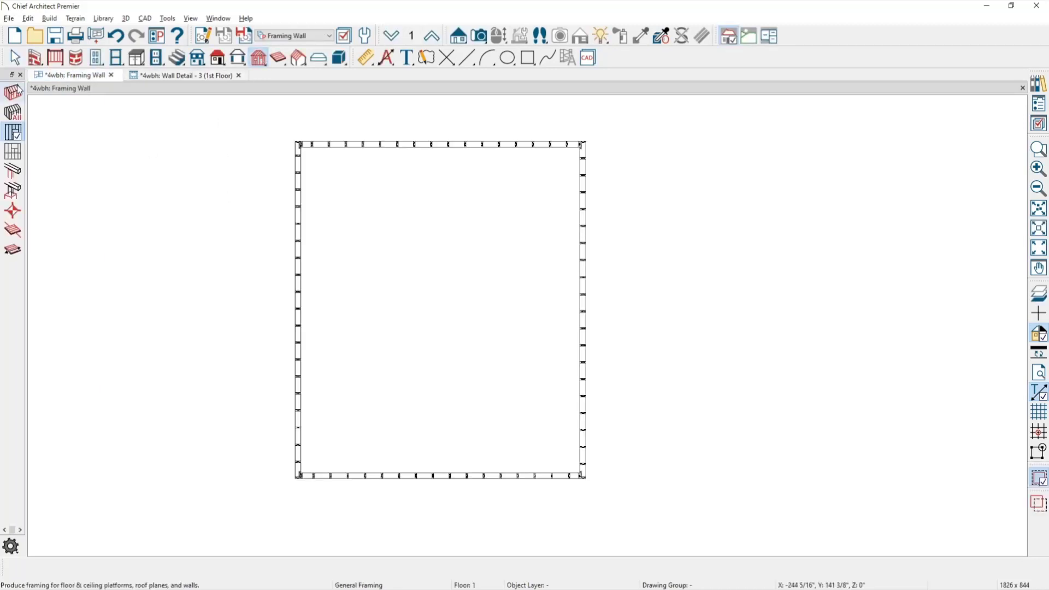
click(14, 92)
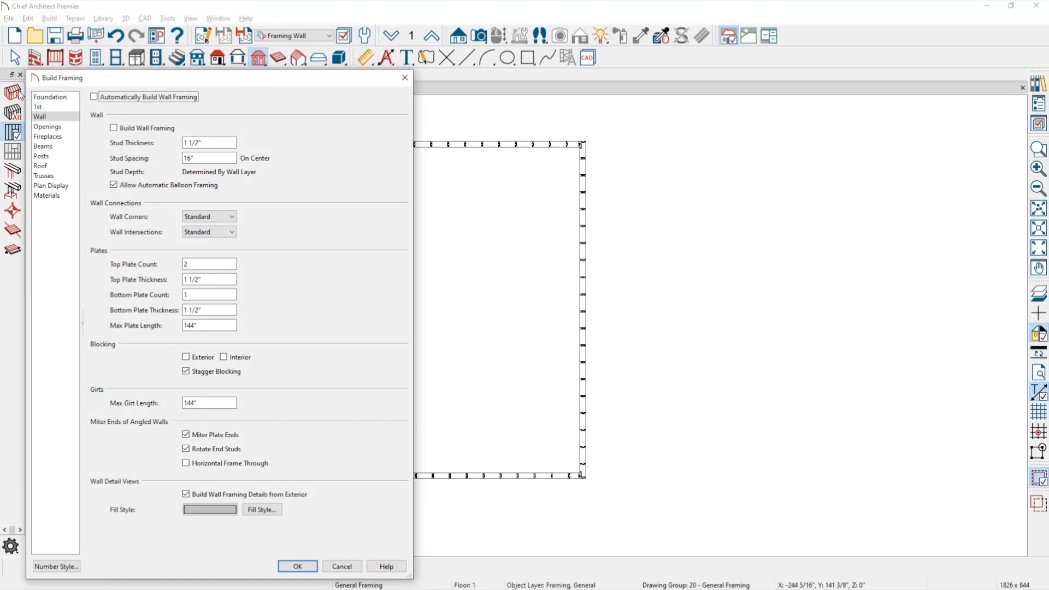
click(108, 101)
click(186, 359)
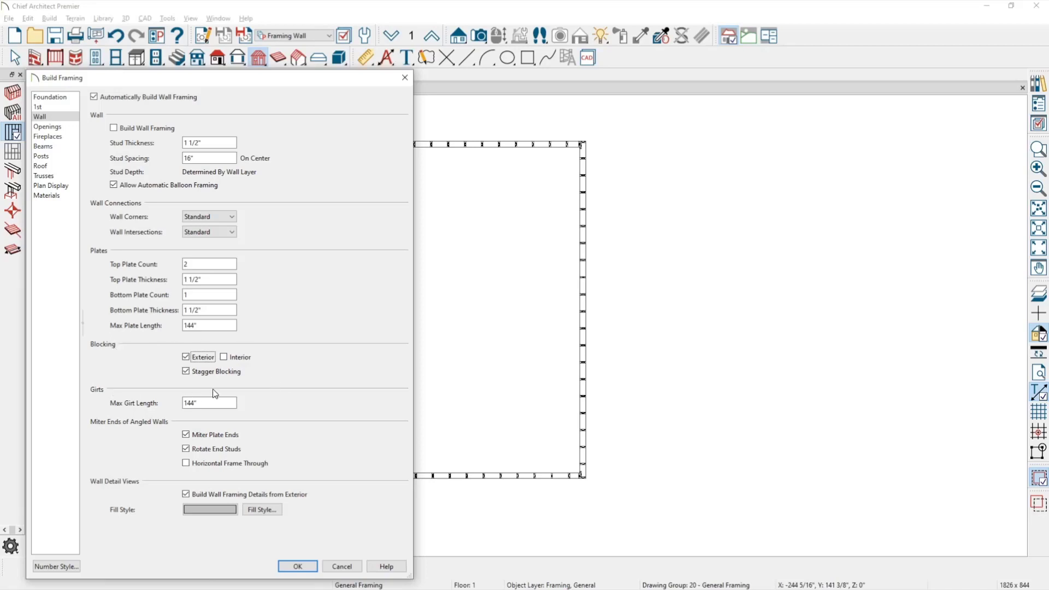
click(298, 567)
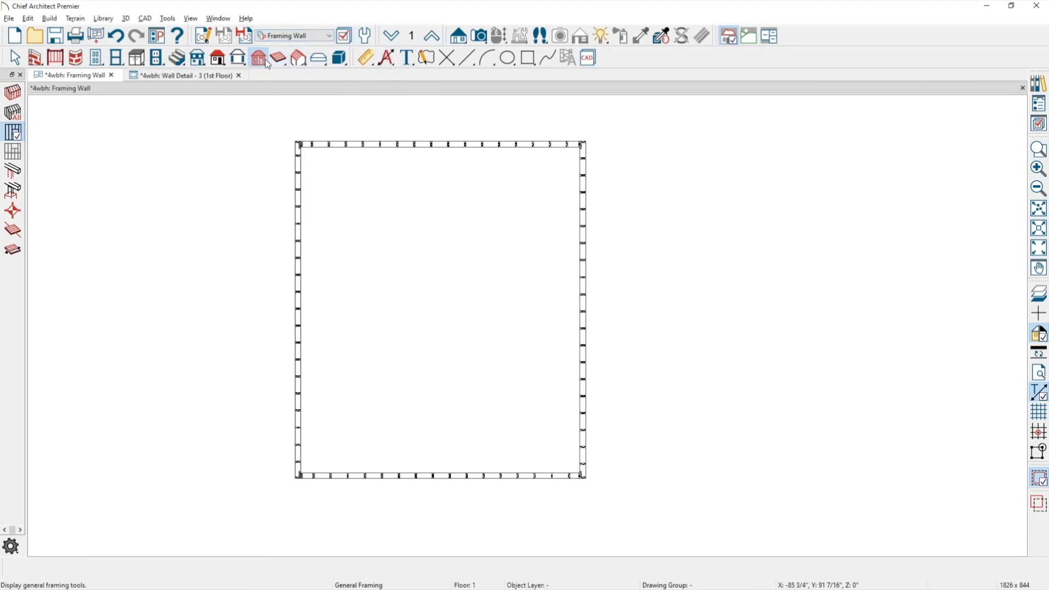
Step: Create a perspective framing overview and examine the exterior walls' staggered blocking in it
click(470, 41)
click(13, 151)
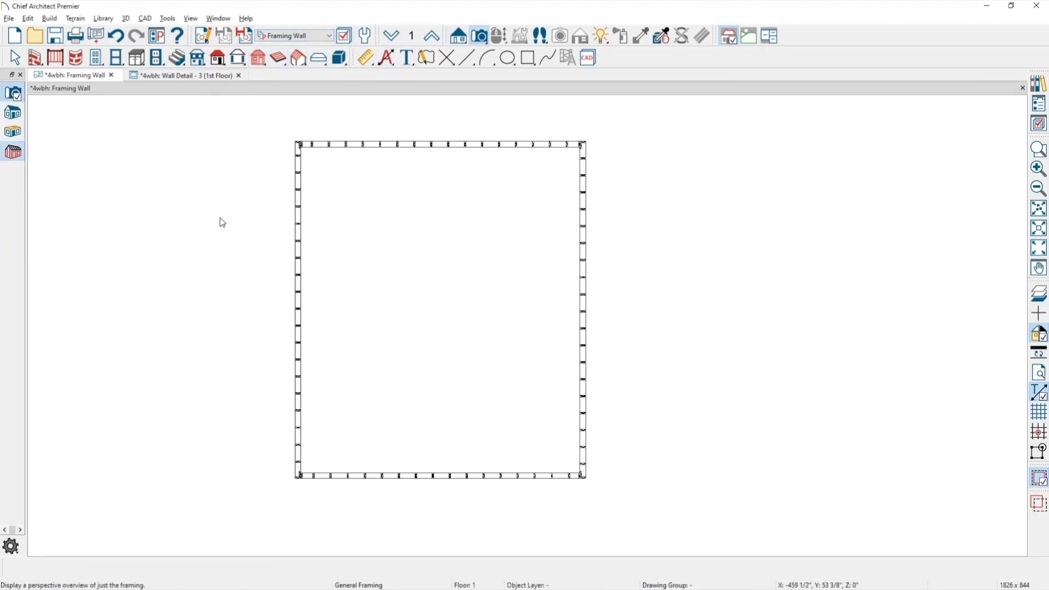
drag(461, 300, 394, 307)
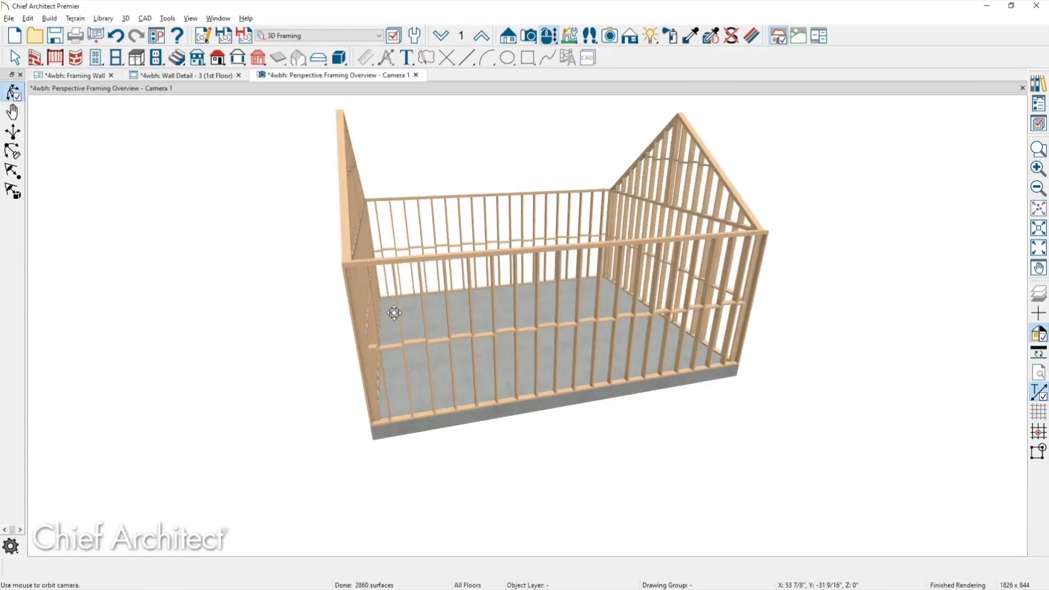
Step: Examine the staggered blocking along the front exterior wall at close range in the framing overview
scroll(434, 341, up, 3)
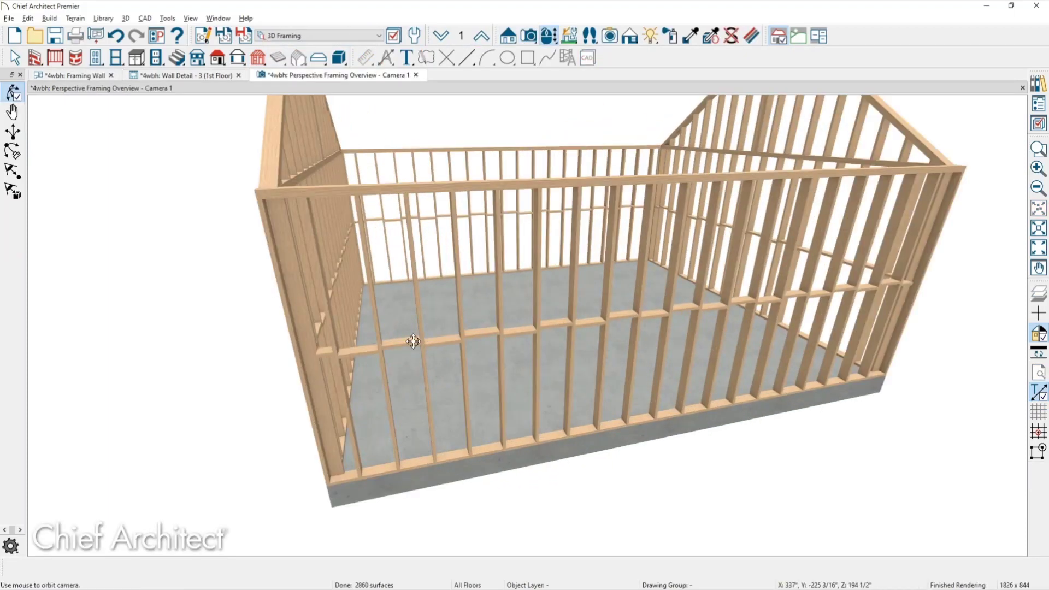
drag(414, 345, 396, 351)
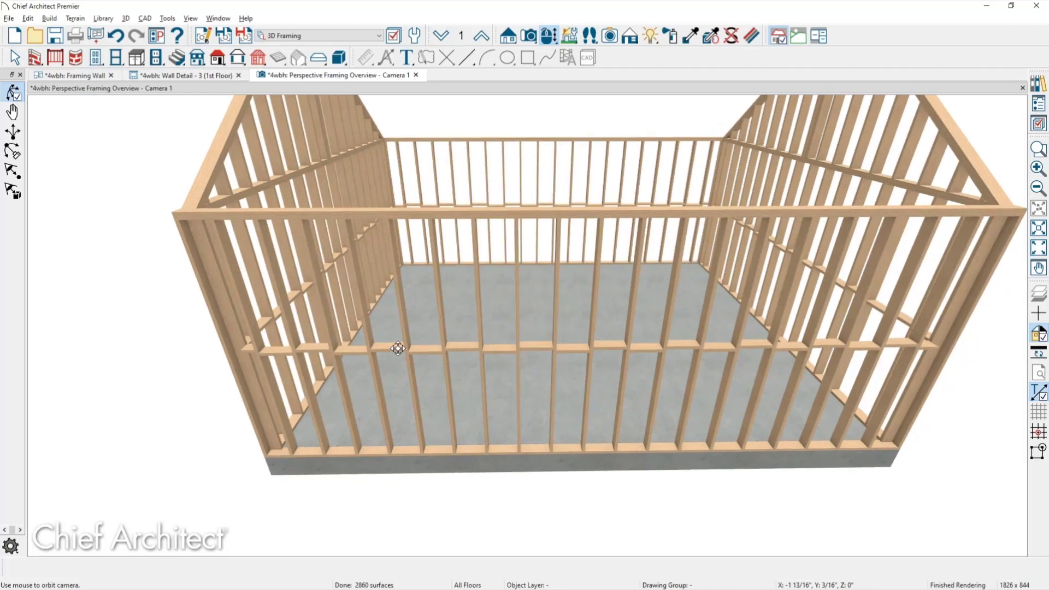
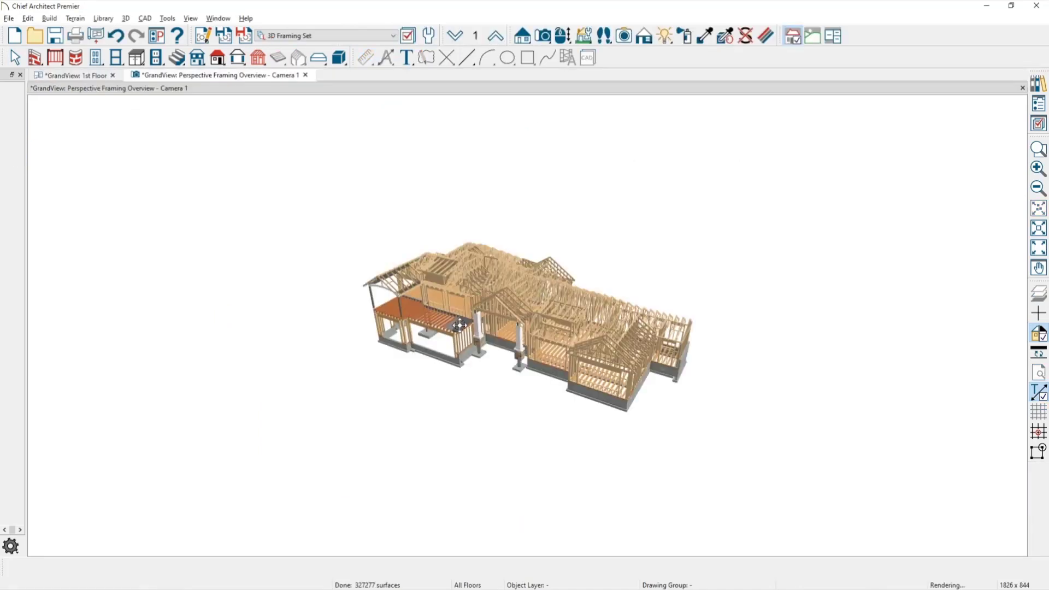
Step: Examine the lower-level wall framing above the stepped concrete stem walls in the GrandView framing overview
drag(463, 331, 599, 284)
scroll(399, 335, up, 5)
scroll(399, 335, up, 3)
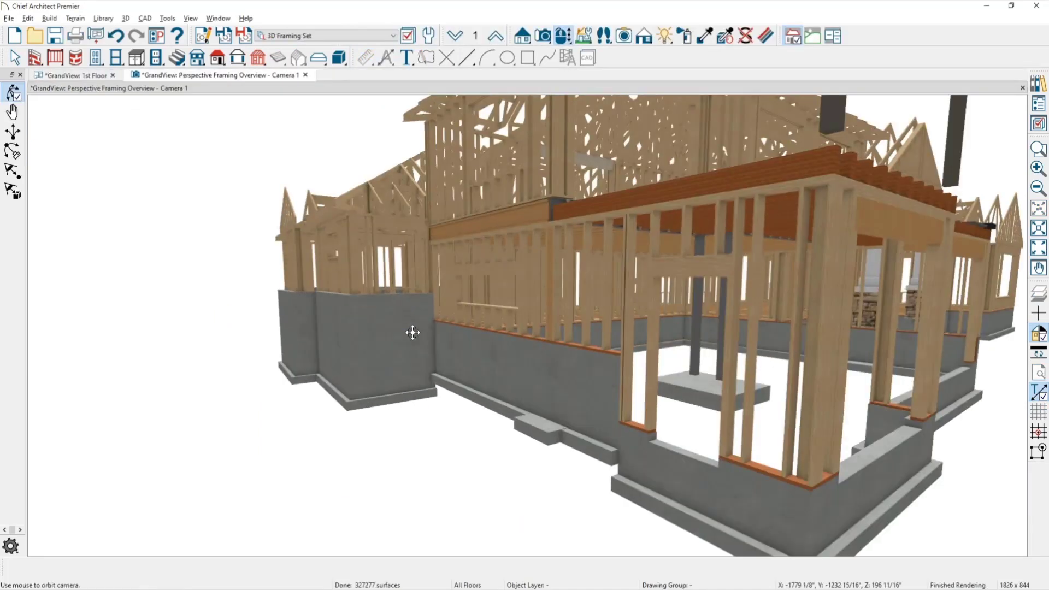
drag(412, 333, 413, 328)
scroll(694, 379, up, 6)
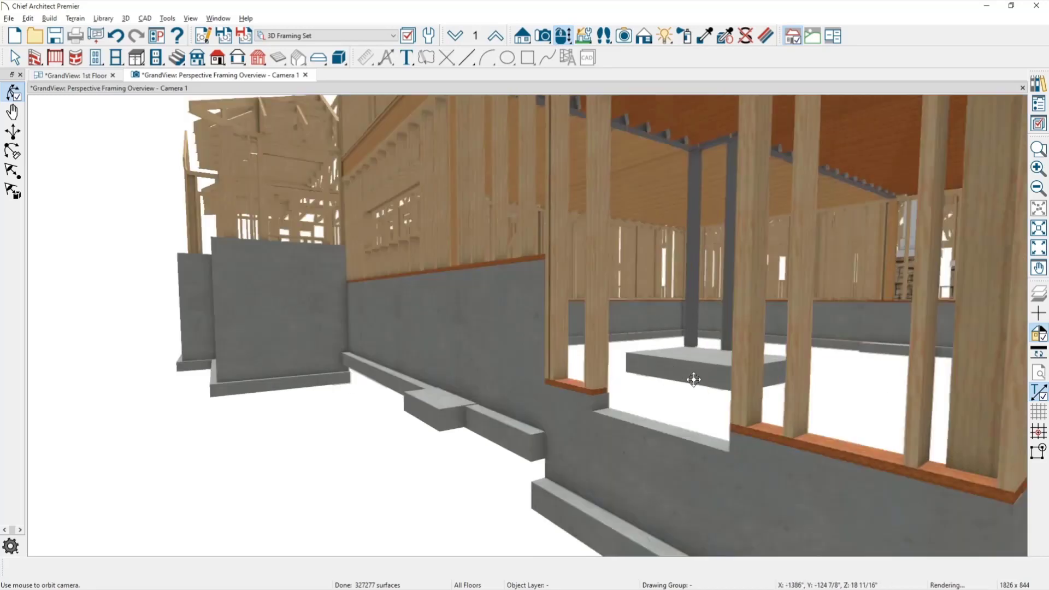
scroll(612, 398, down, 3)
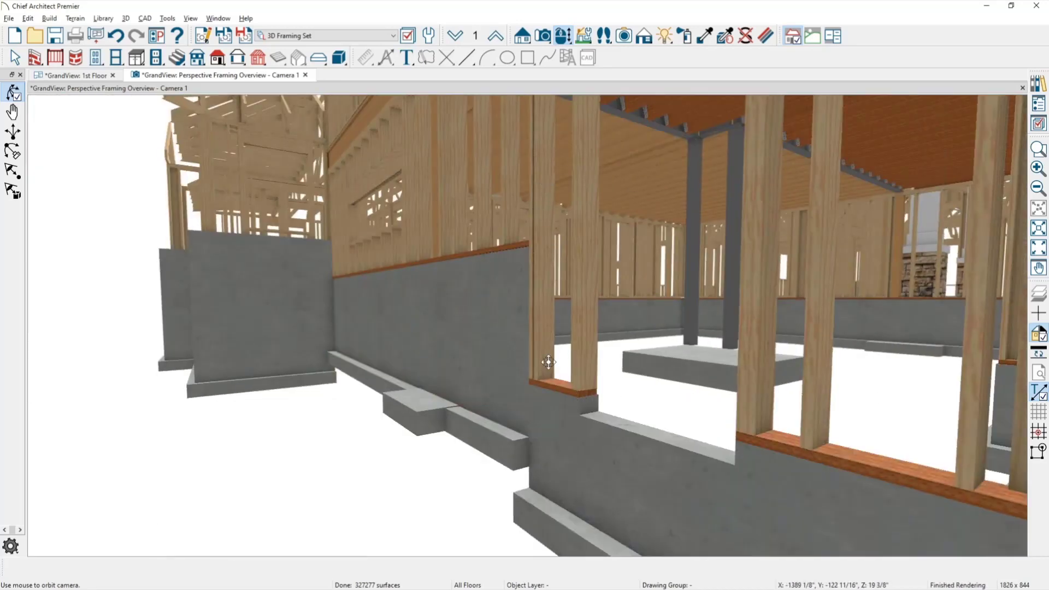
scroll(548, 363, down, 5)
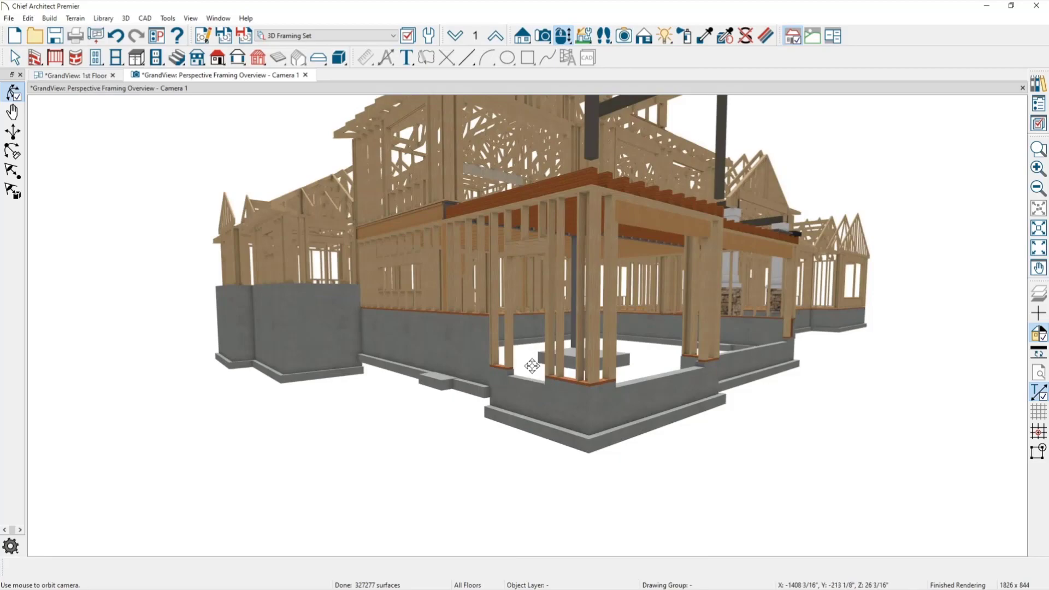
Step: Close the GrandView framing overview and open the left exterior elevation from its camera in the 1st floor plan
click(305, 75)
scroll(211, 300, up, 2)
click(224, 313)
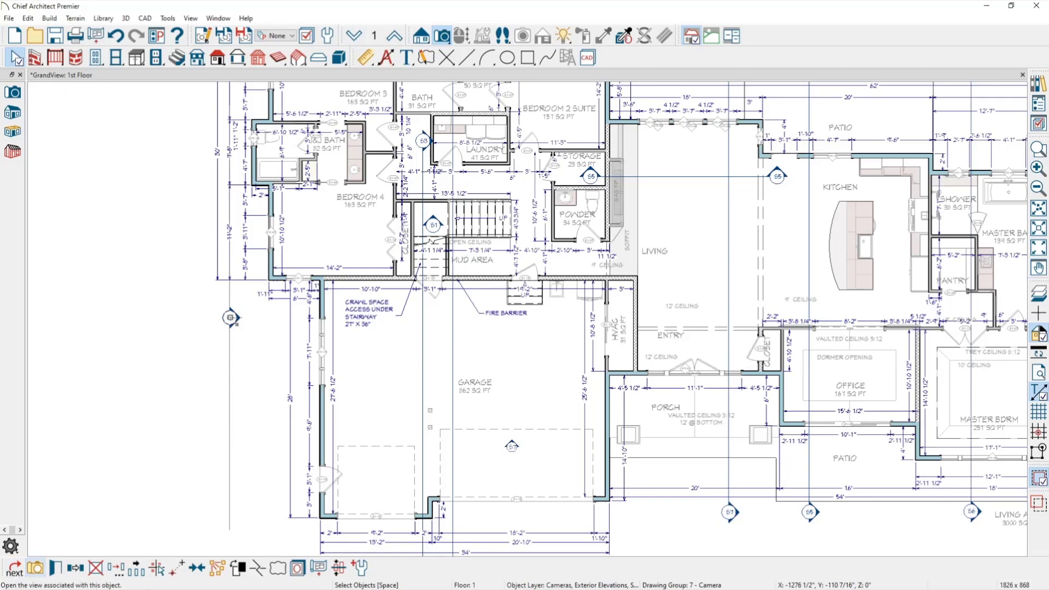
click(35, 569)
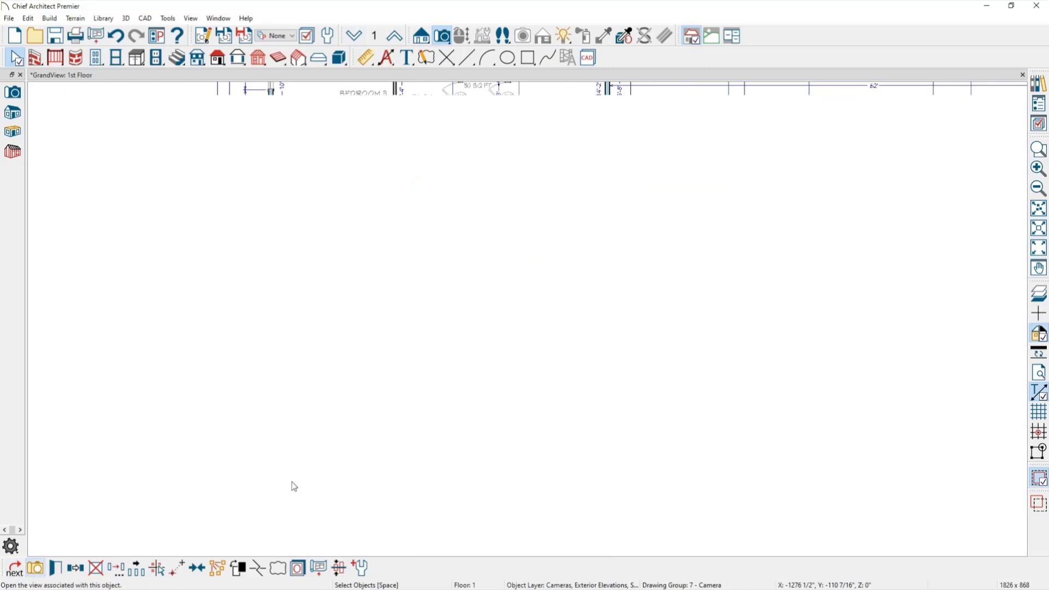
scroll(421, 468, up, 4)
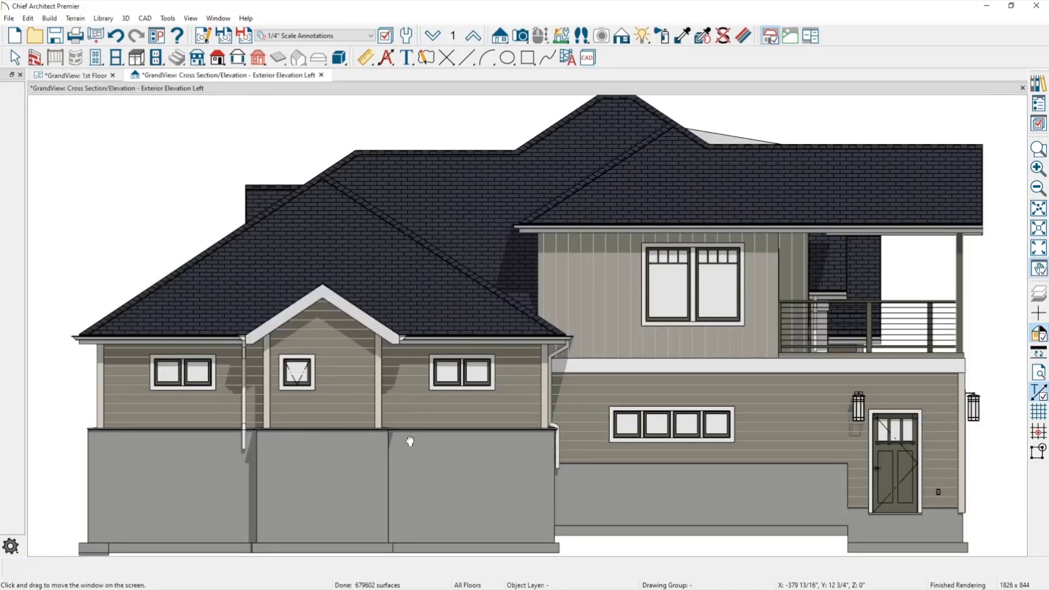
scroll(841, 411, up, 3)
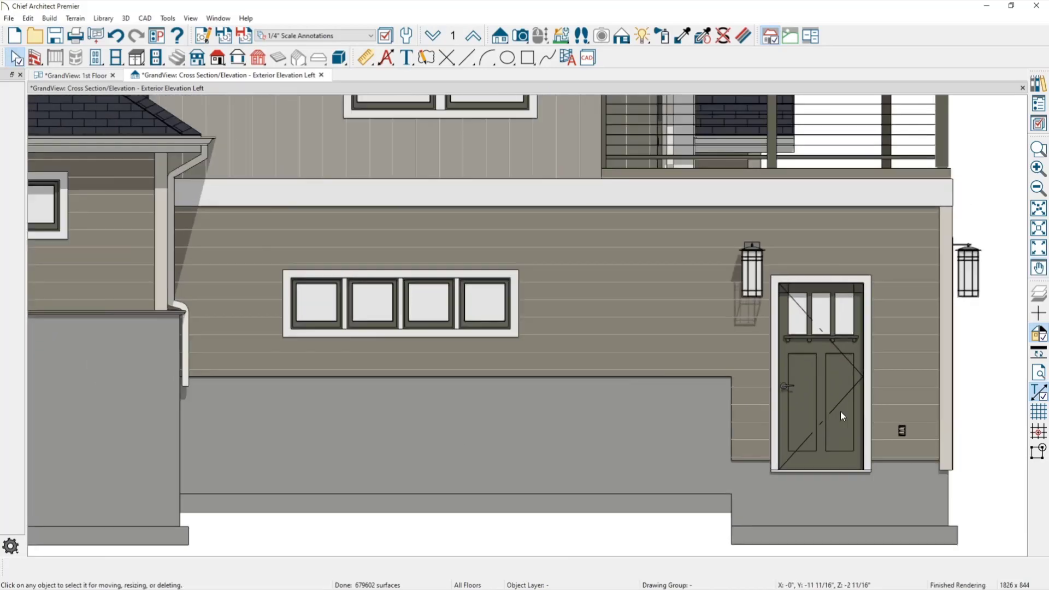
Step: Examine the existing step in the siding wall's bottom edge beside the exterior door
middle_drag(841, 412, 711, 380)
key(space)
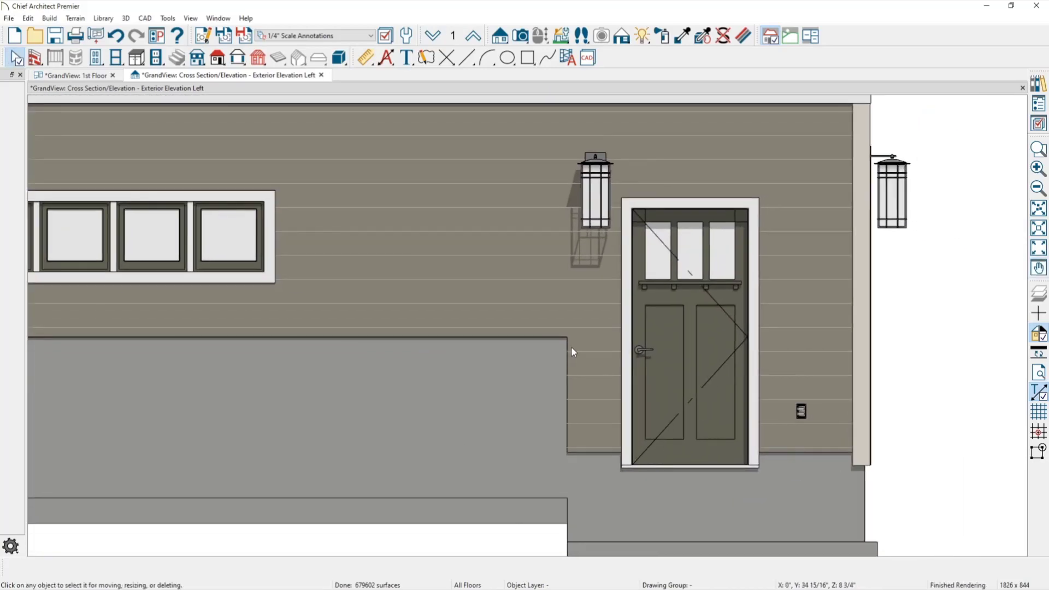
click(586, 362)
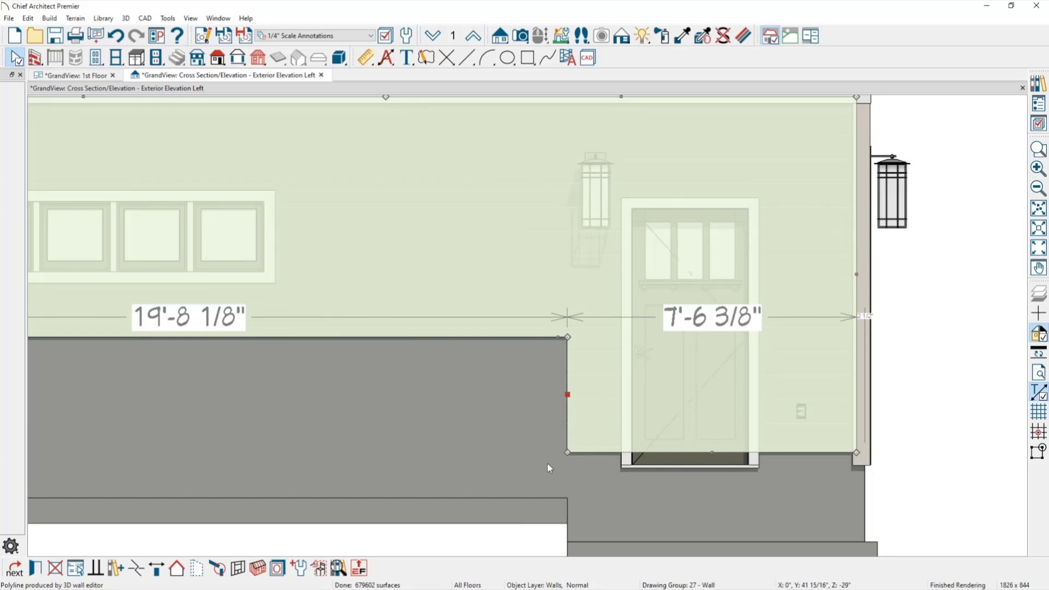
middle_drag(619, 485, 657, 490)
scroll(399, 342, down, 2)
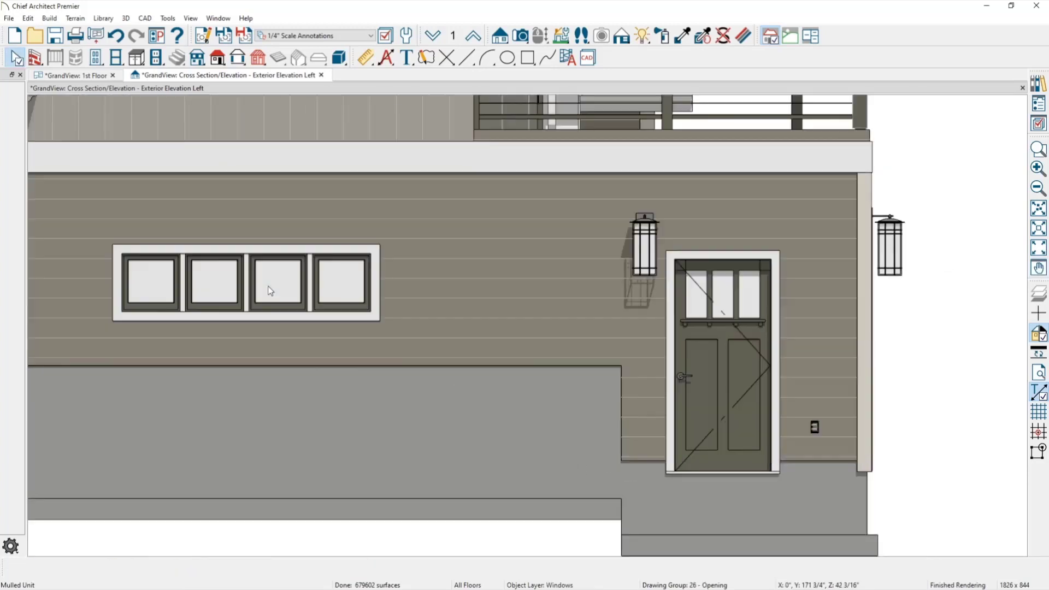
Step: Delete the four-unit mulled window from the lower siding wall and check the wall's bottom edge
click(293, 299)
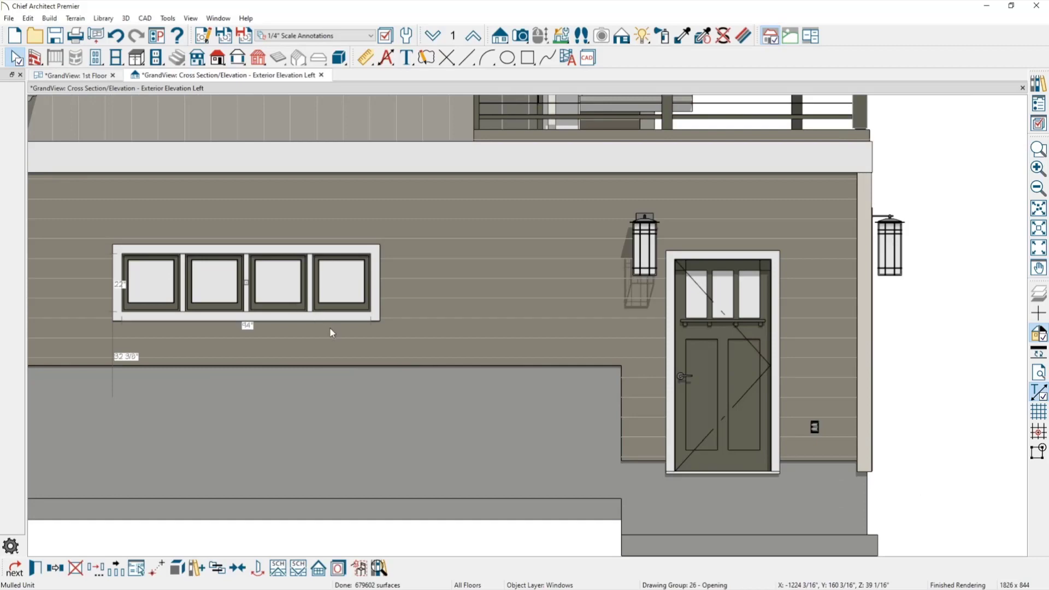
key(Delete)
click(385, 353)
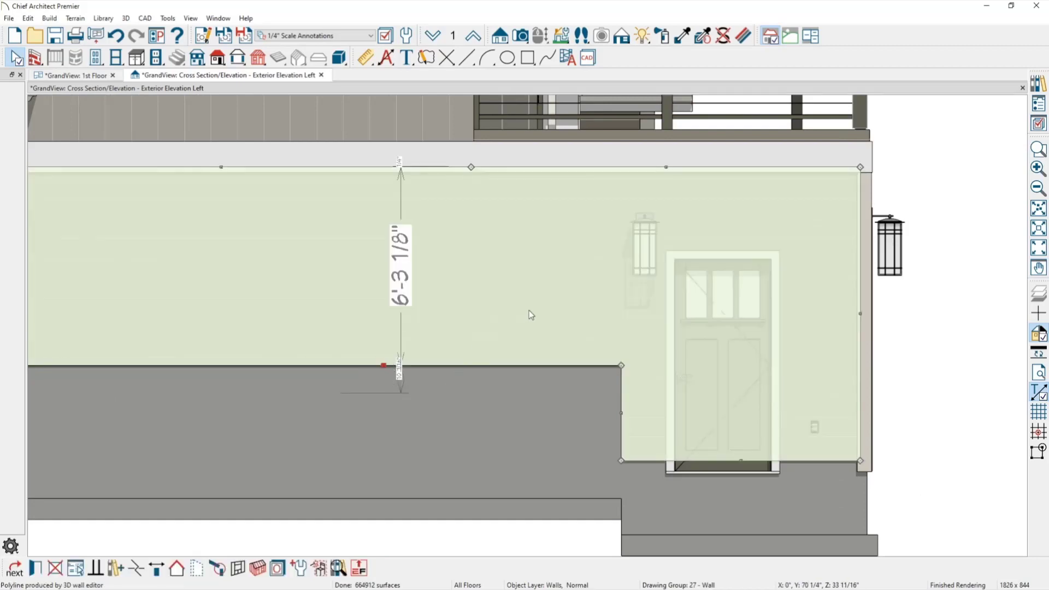
key(Escape)
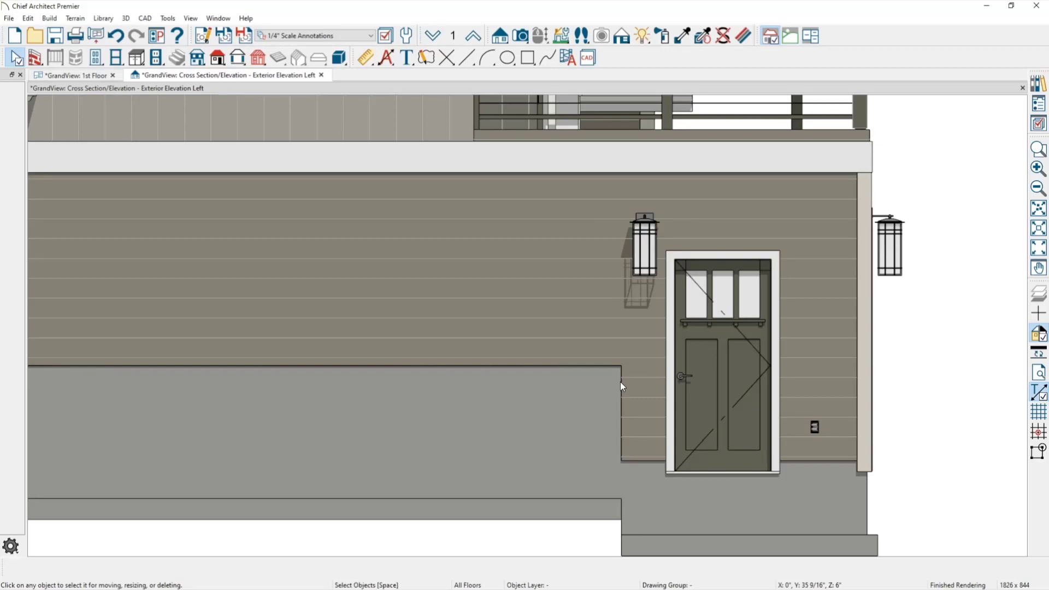
Step: Break the siding wall's lower edge left of the existing step and raise the left segment about 2'-4 3/4"
click(523, 350)
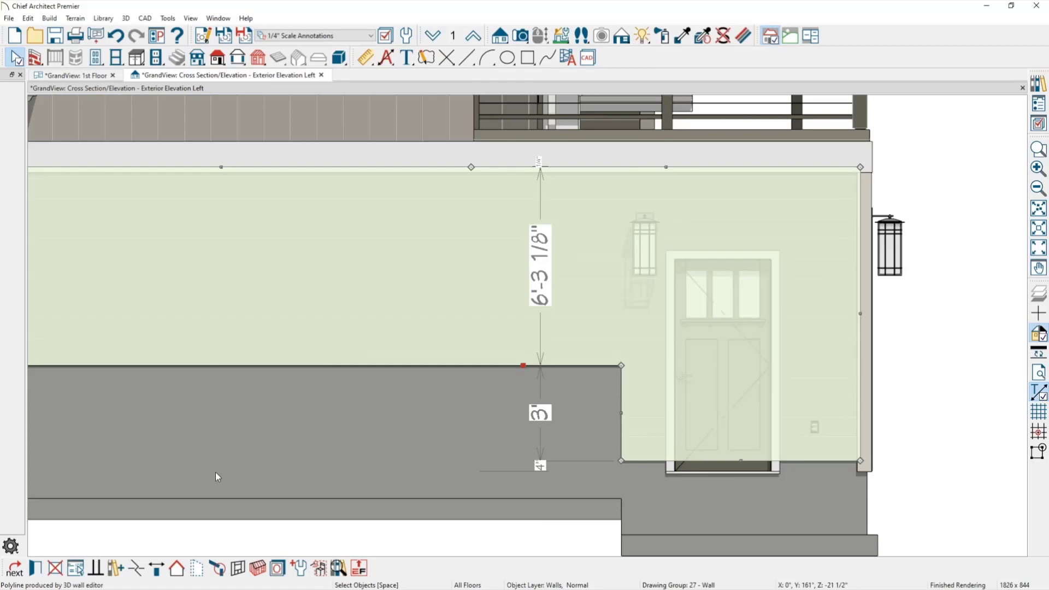
click(140, 569)
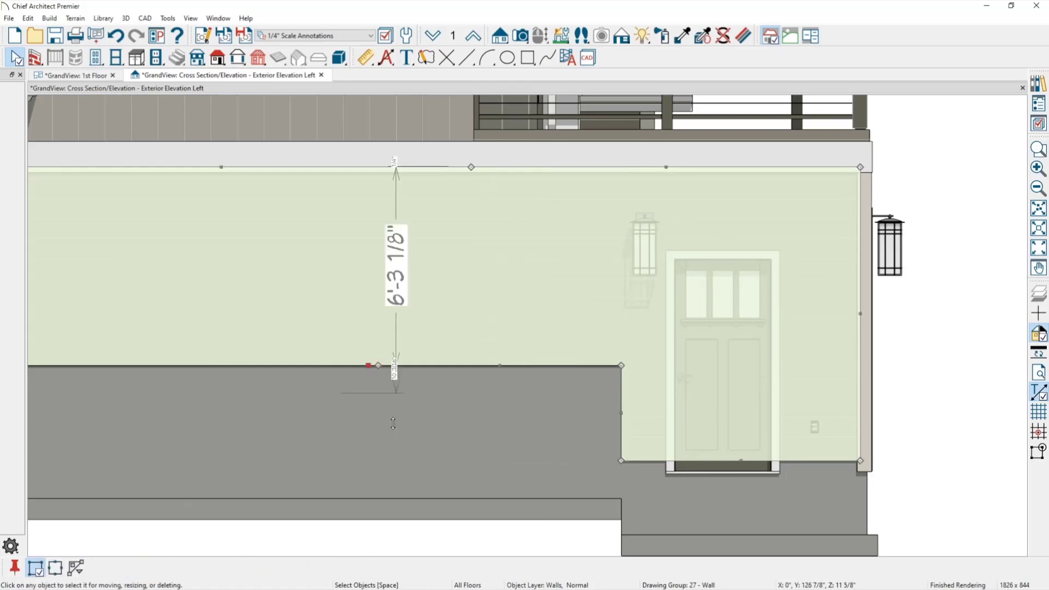
click(368, 364)
drag(370, 361, 376, 289)
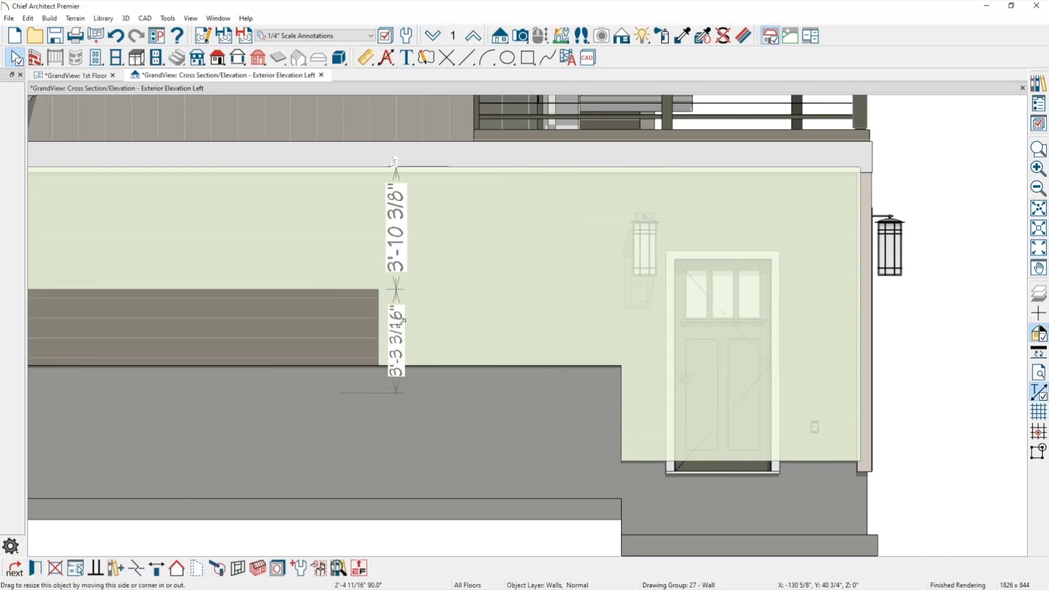
scroll(452, 383, down, 1)
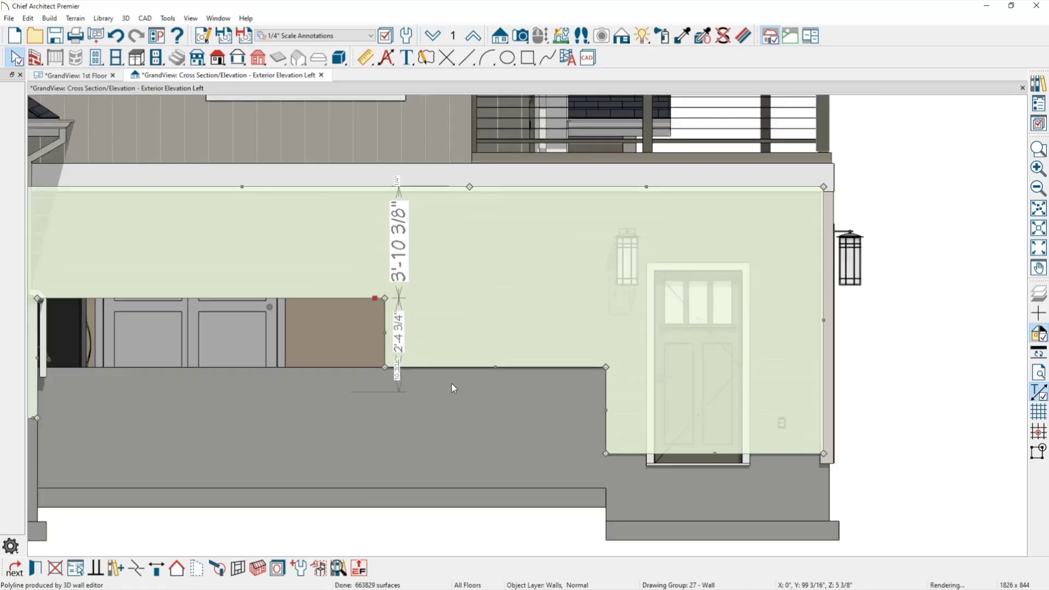
Step: Break the concrete stem wall's top edge at the new siding step and raise its left segment to meet the siding
click(319, 417)
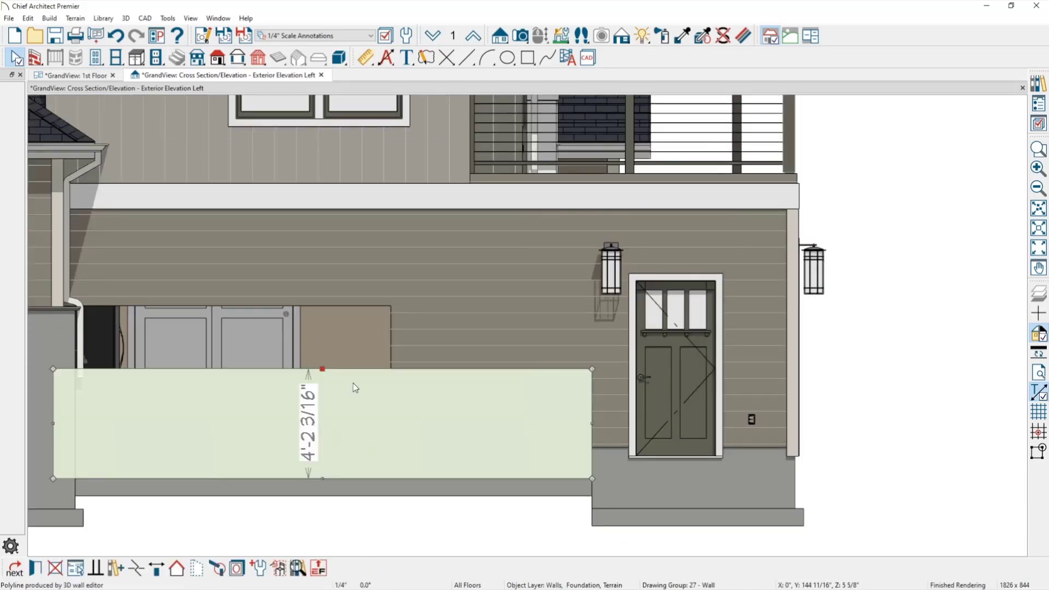
drag(396, 371, 391, 371)
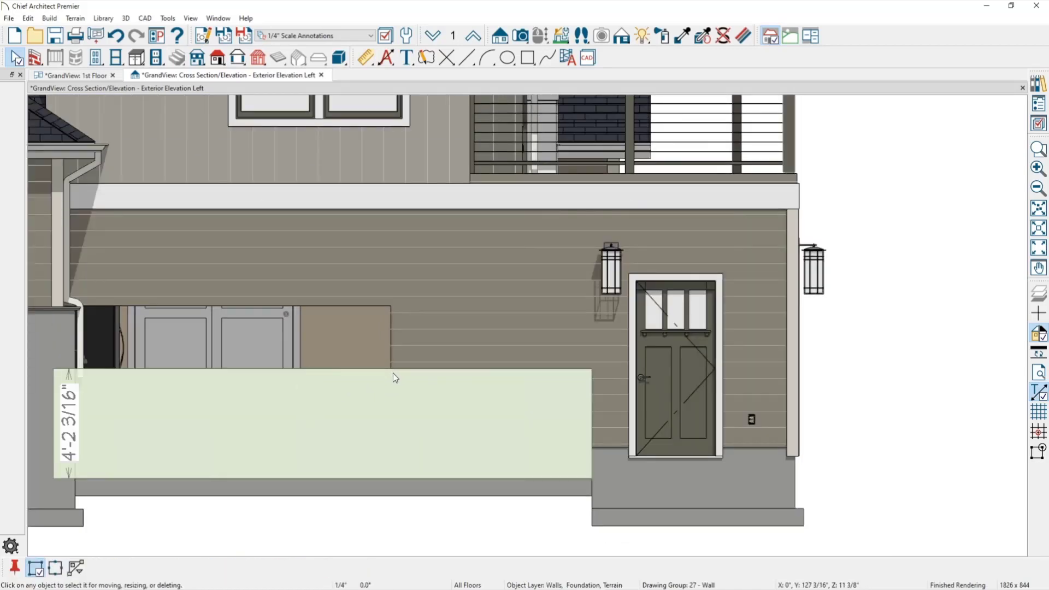
click(393, 374)
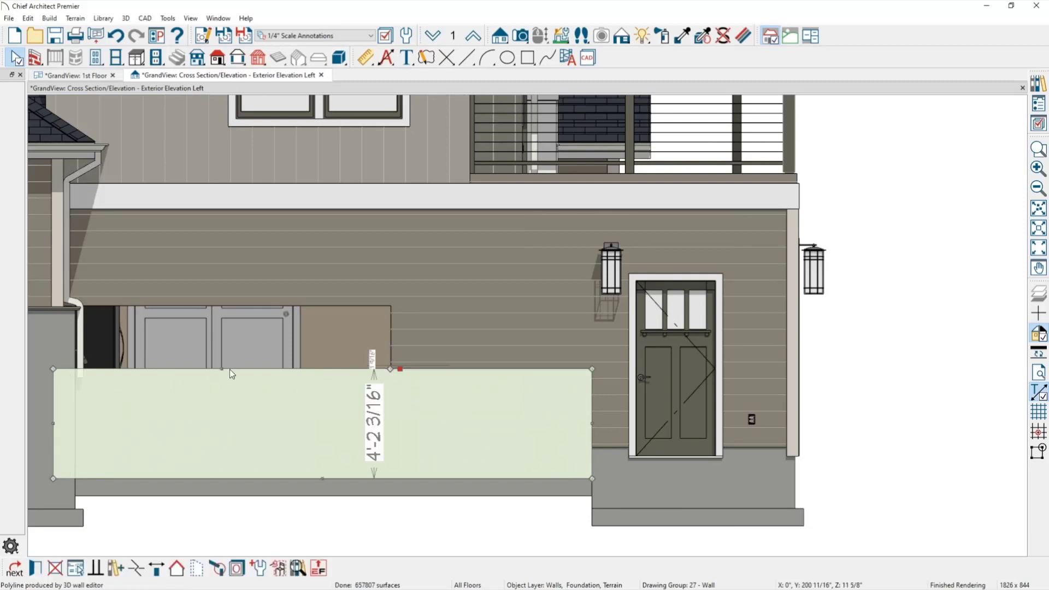
drag(230, 369, 226, 306)
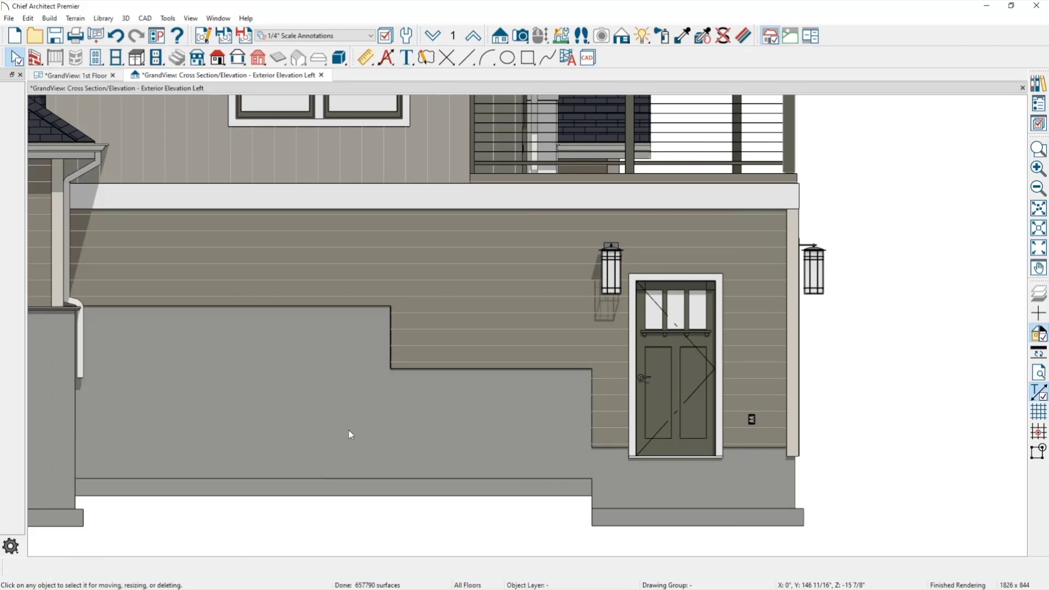
scroll(350, 429, down, 1)
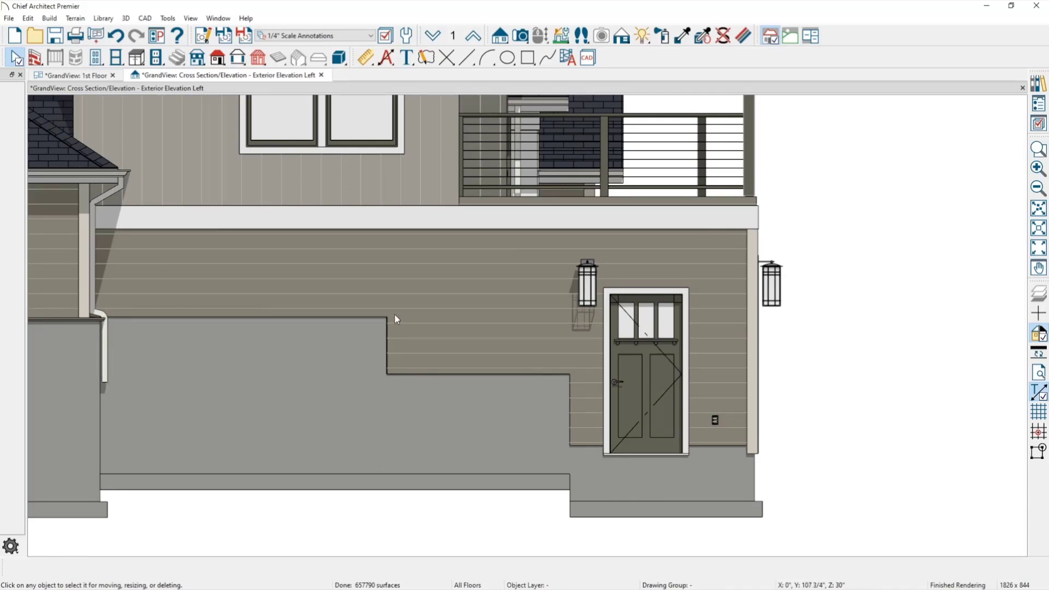
click(9, 18)
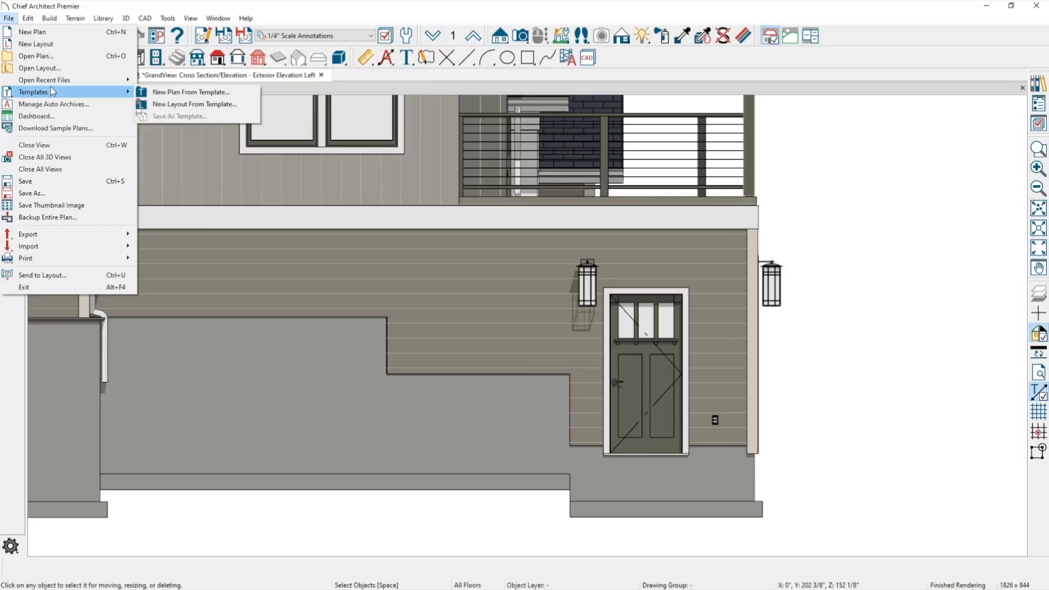
click(94, 2)
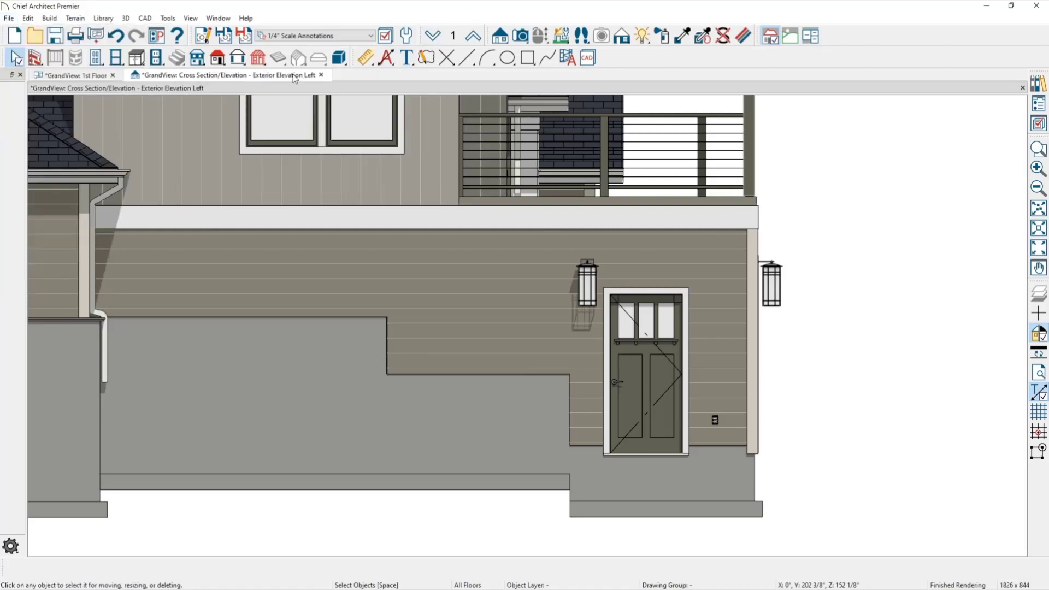
Step: Build the framing for the stepped siding wall, declining to display the Framing, Headers layer in the elevation
click(354, 308)
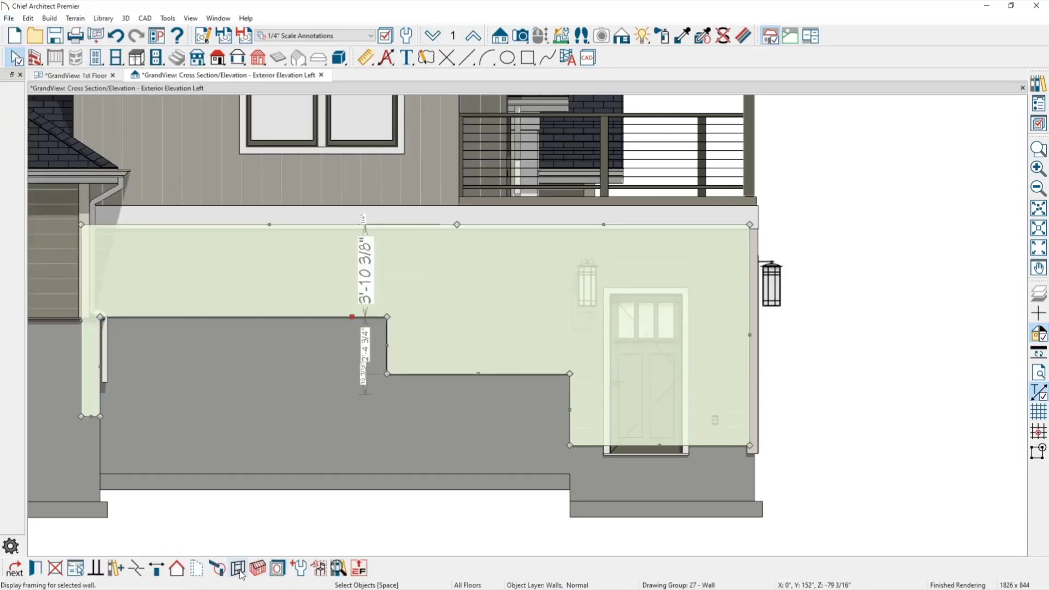
click(258, 568)
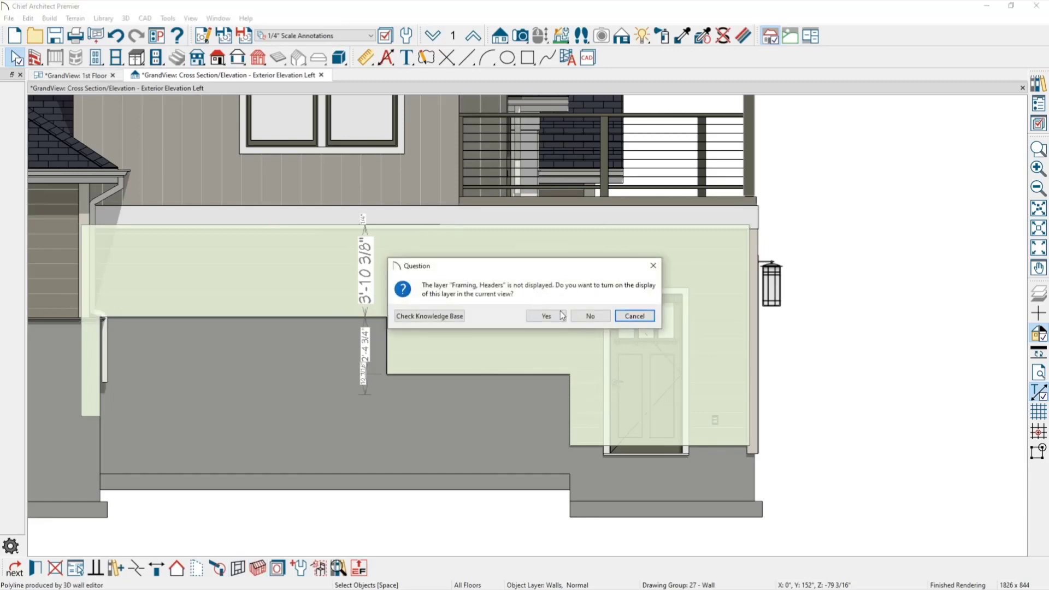
click(592, 317)
click(591, 317)
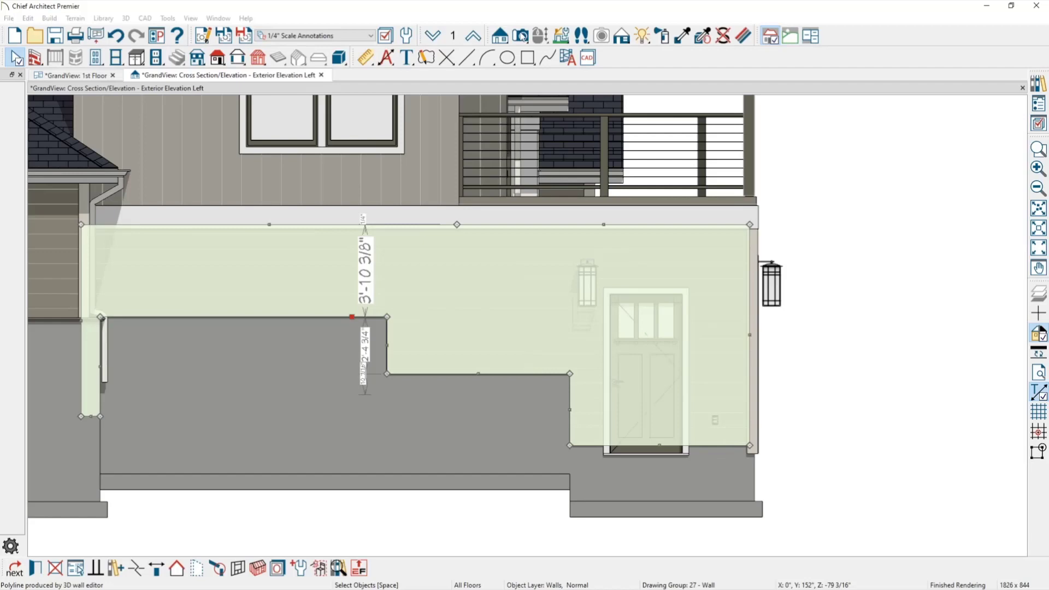
Step: Create a perspective framing overview and examine the studs and plates along the newly stepped wall
click(13, 151)
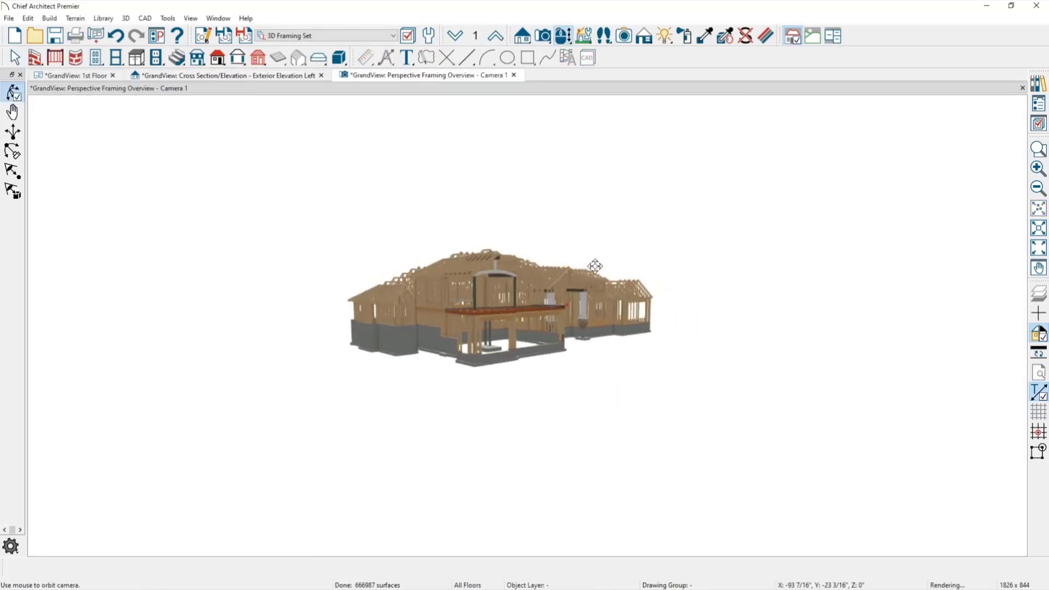
scroll(505, 305, up, 10)
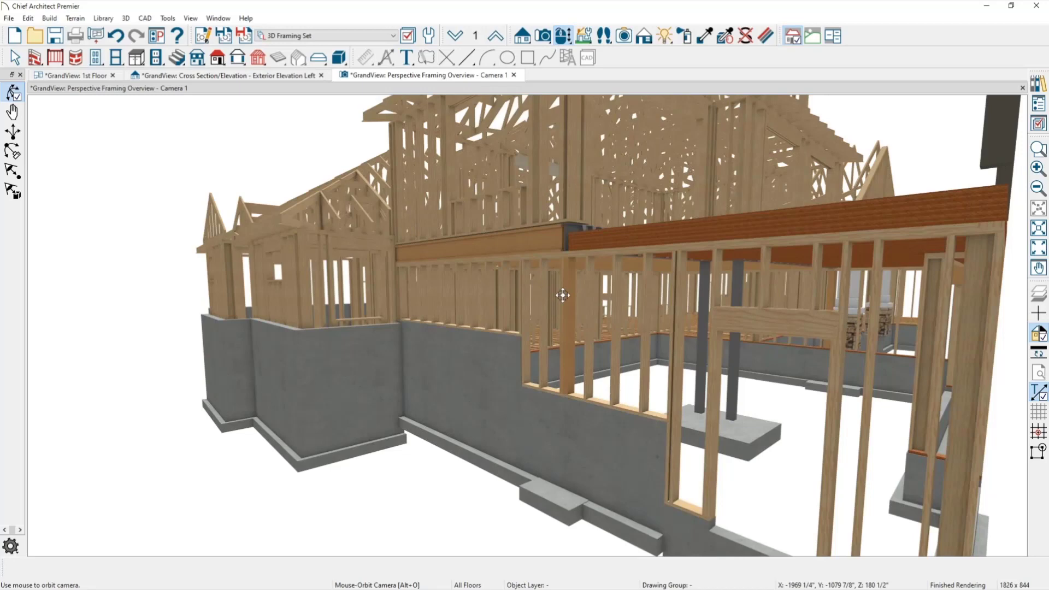
drag(563, 297, 511, 279)
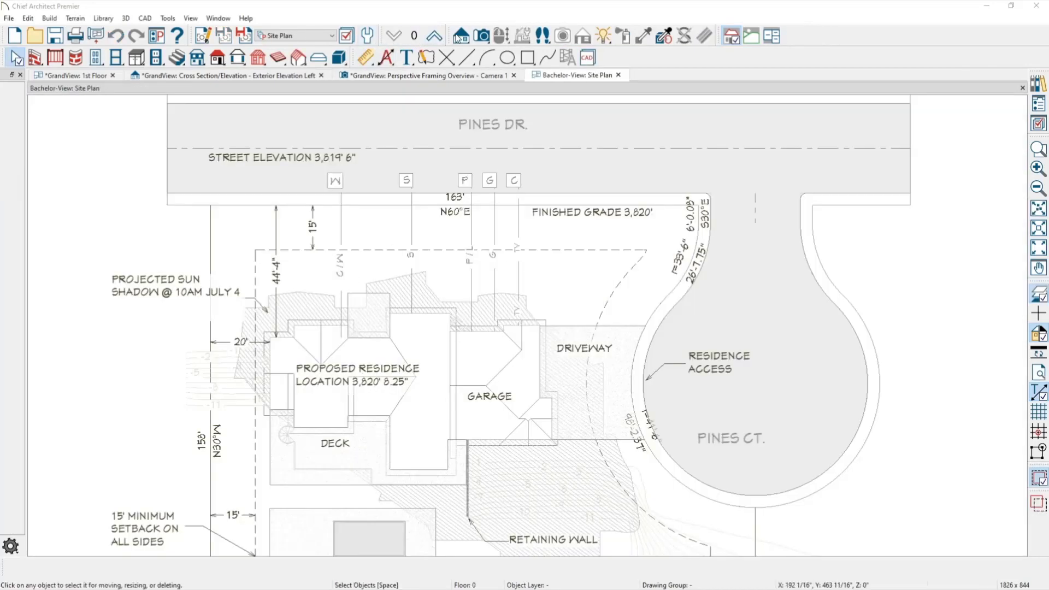
Step: Create a perspective framing overview of the Bachelor-View house and examine its framing from the deck side
click(481, 36)
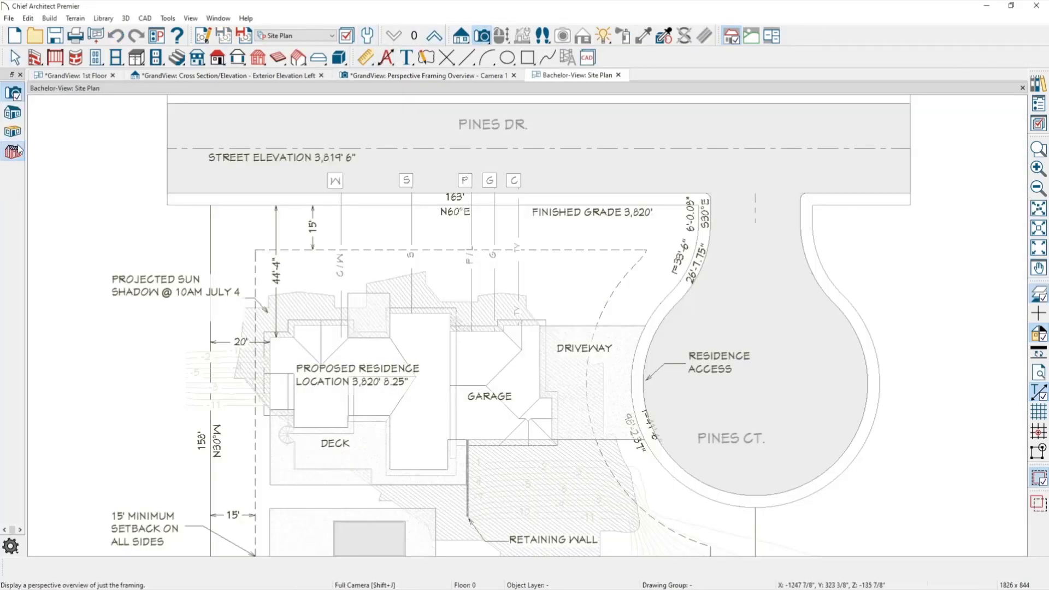
click(17, 151)
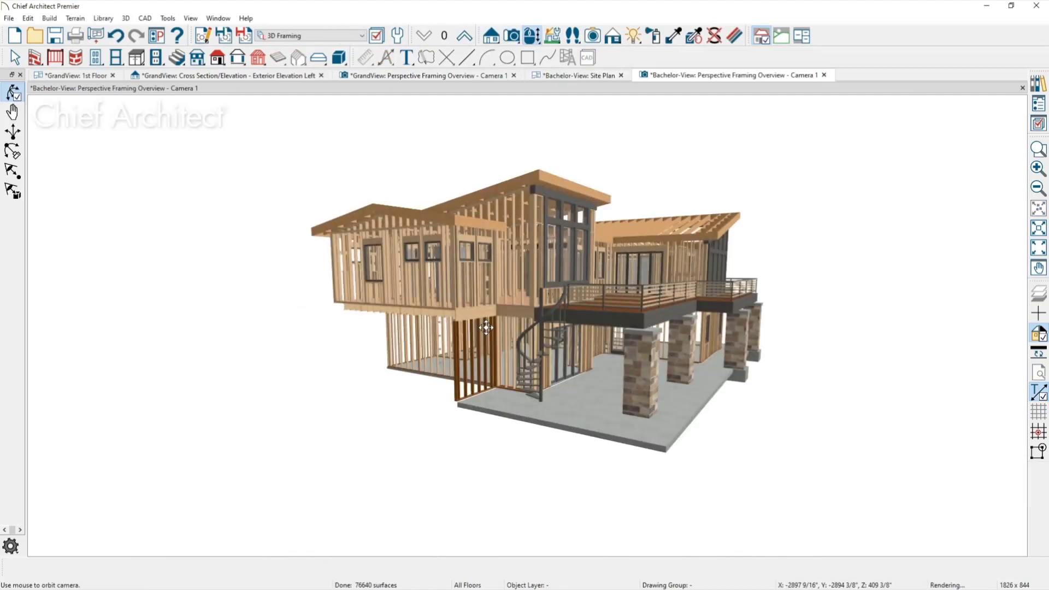
drag(461, 319, 437, 325)
click(302, 36)
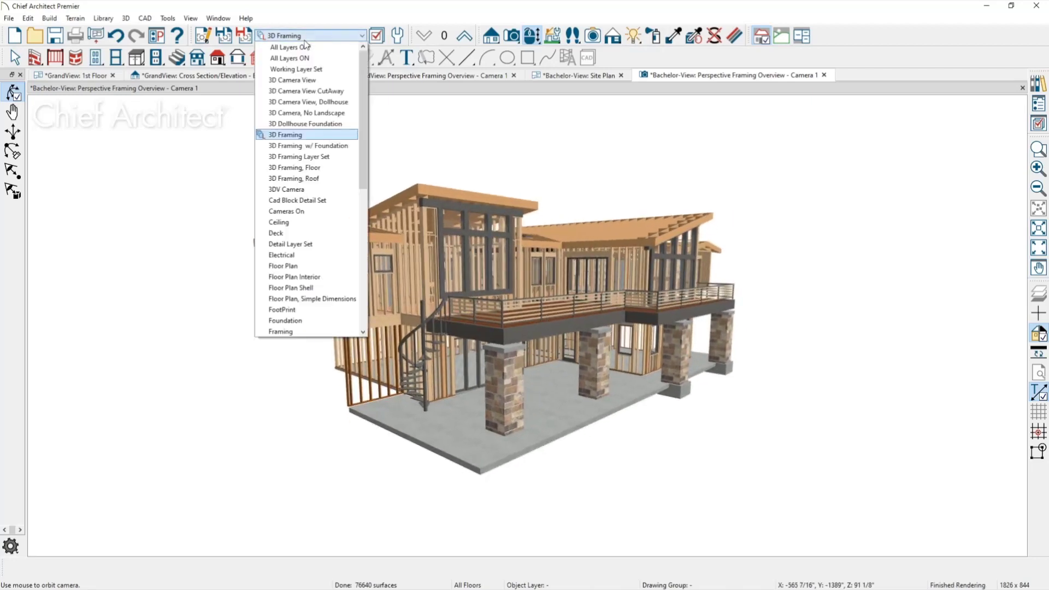
click(302, 39)
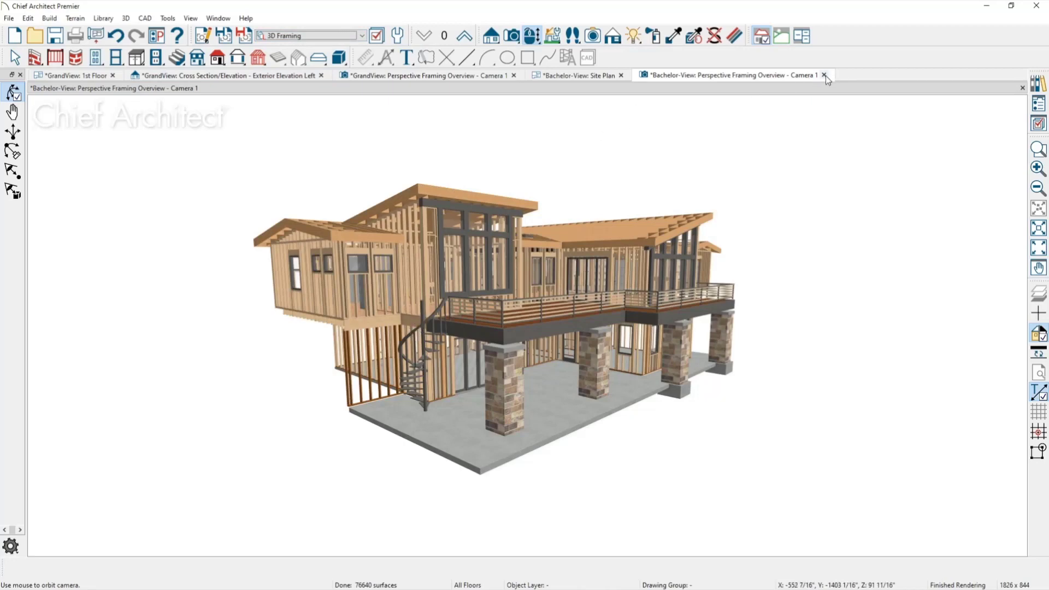
Step: Close all open views of the Bachelor-View and GrandView plans without saving the changes
click(241, 77)
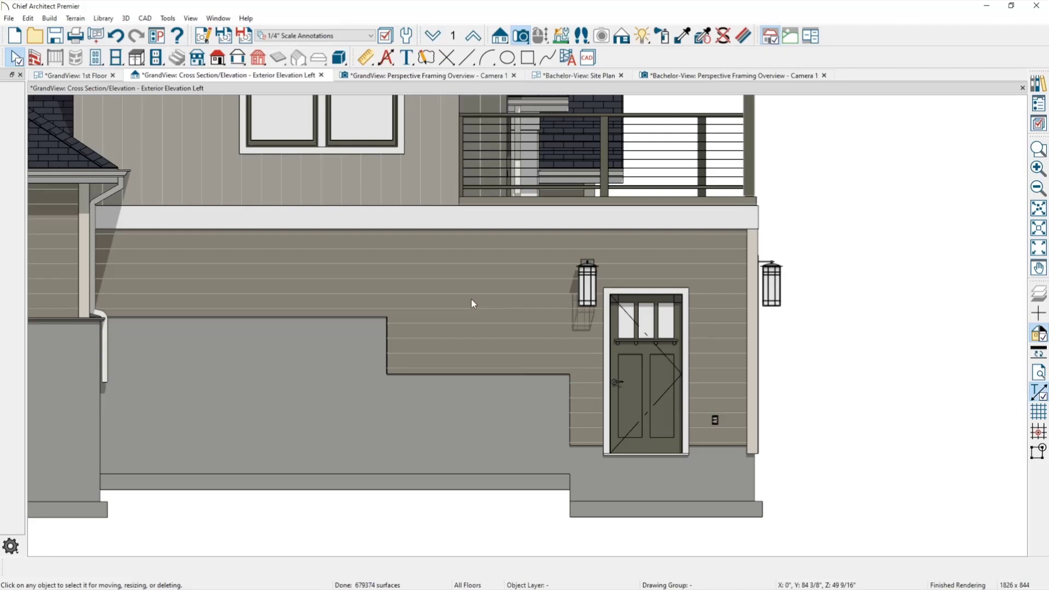
click(621, 76)
click(586, 310)
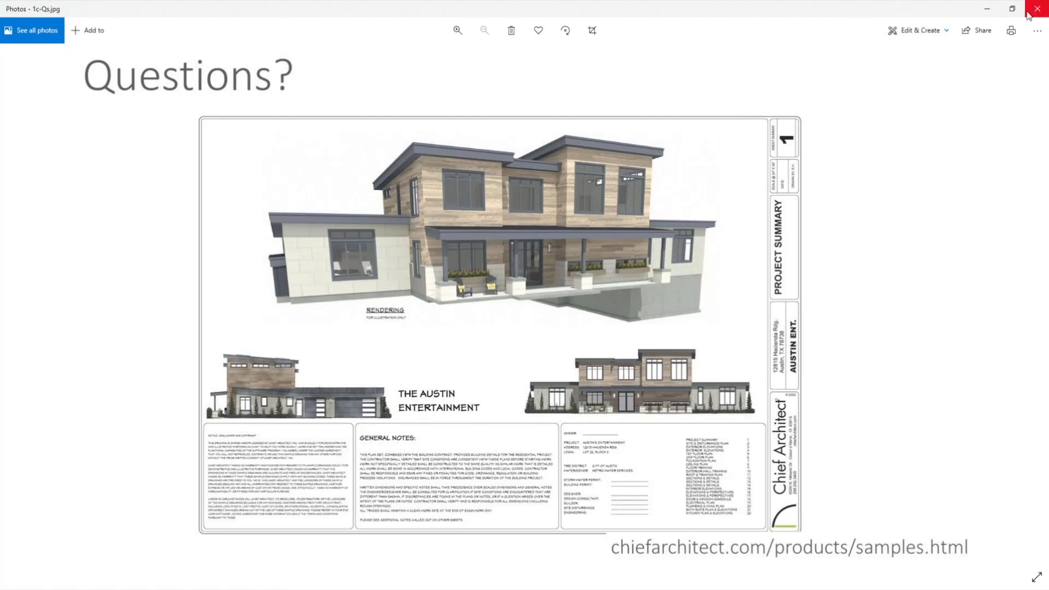
click(987, 9)
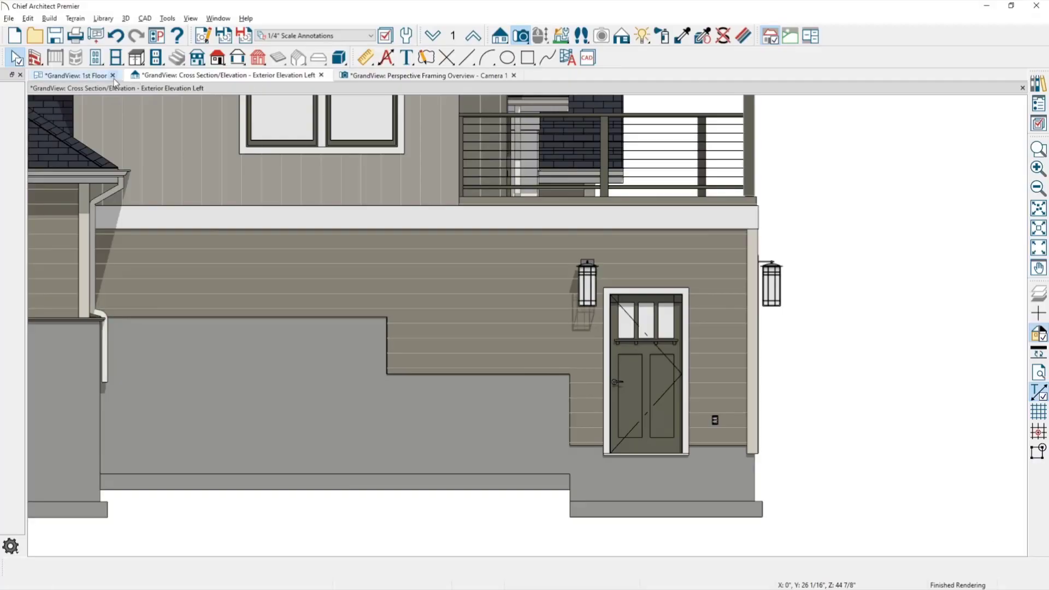
click(514, 76)
click(584, 327)
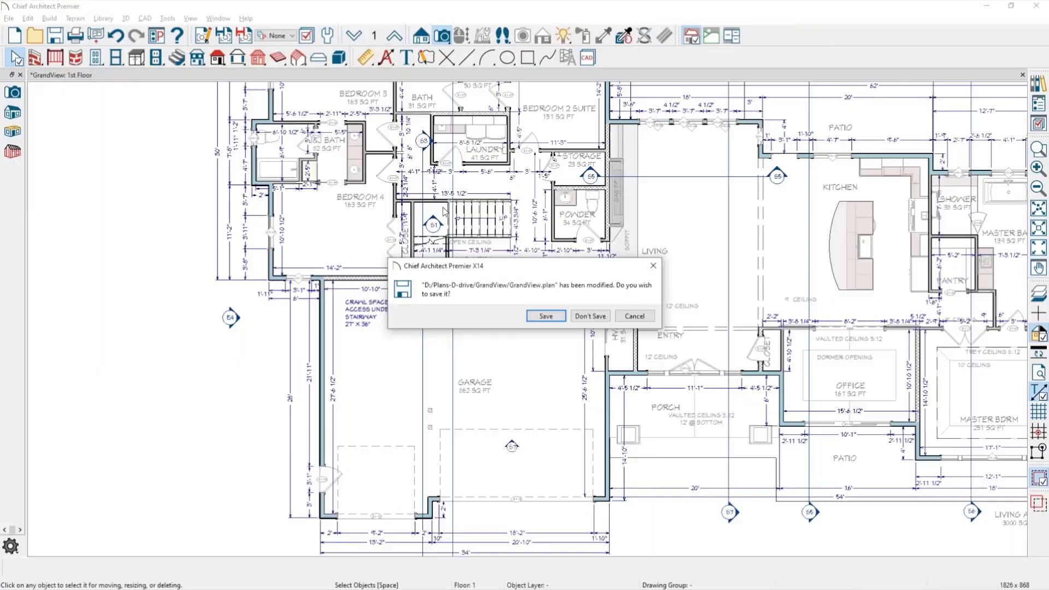
click(582, 315)
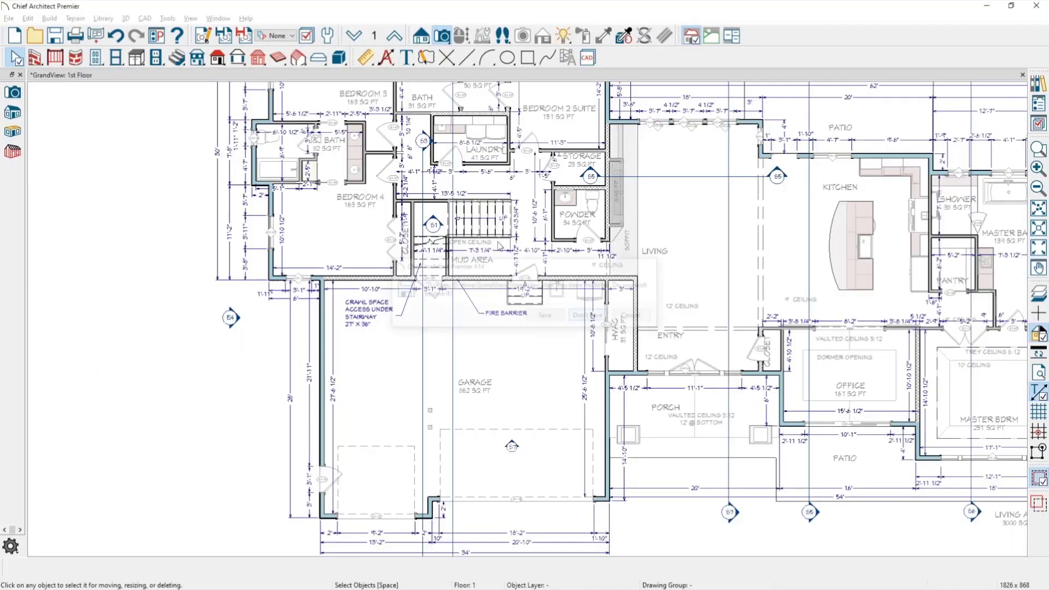
Step: Open the recently used plans 4wbh.plan and Austin-House.plan
click(15, 18)
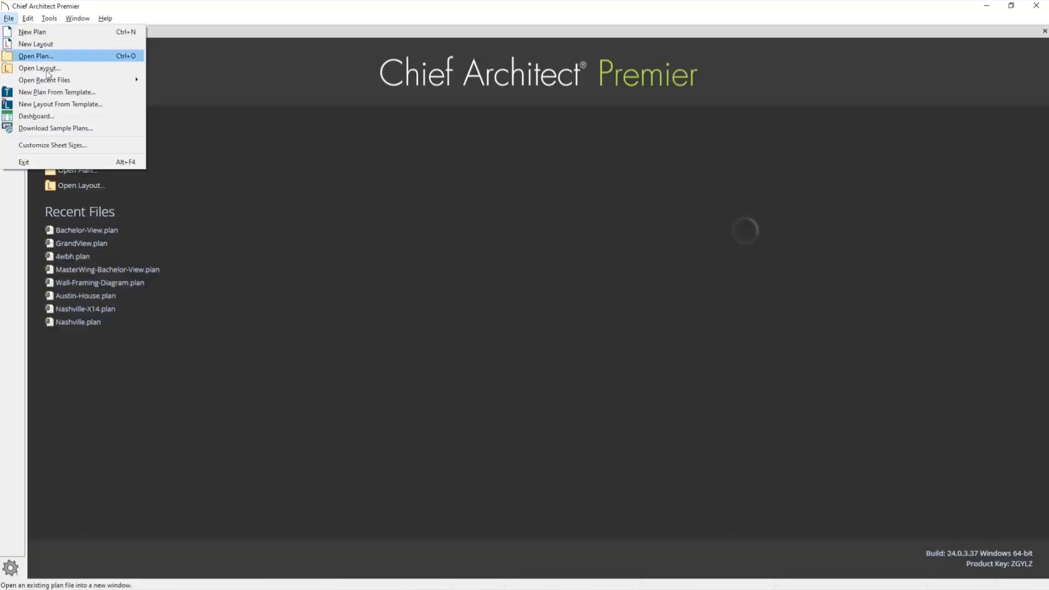
click(87, 256)
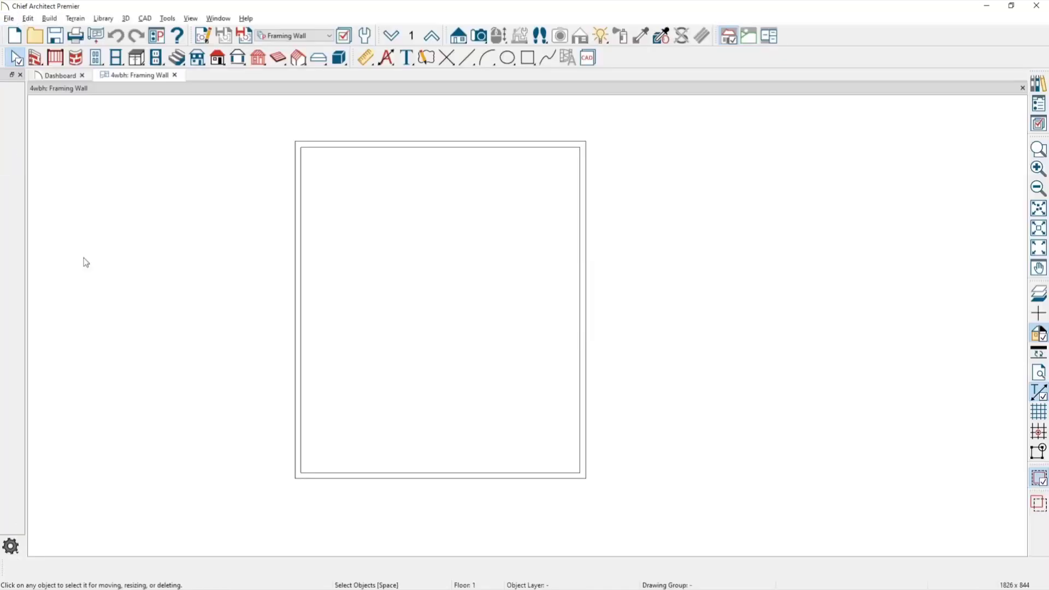
click(9, 18)
mouse_move(64, 97)
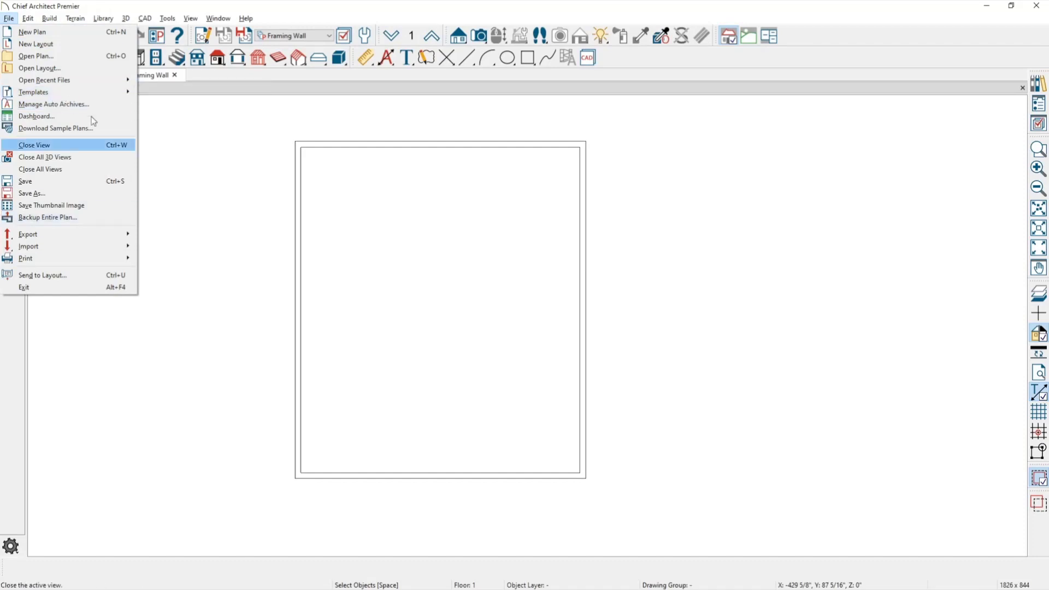
mouse_move(99, 80)
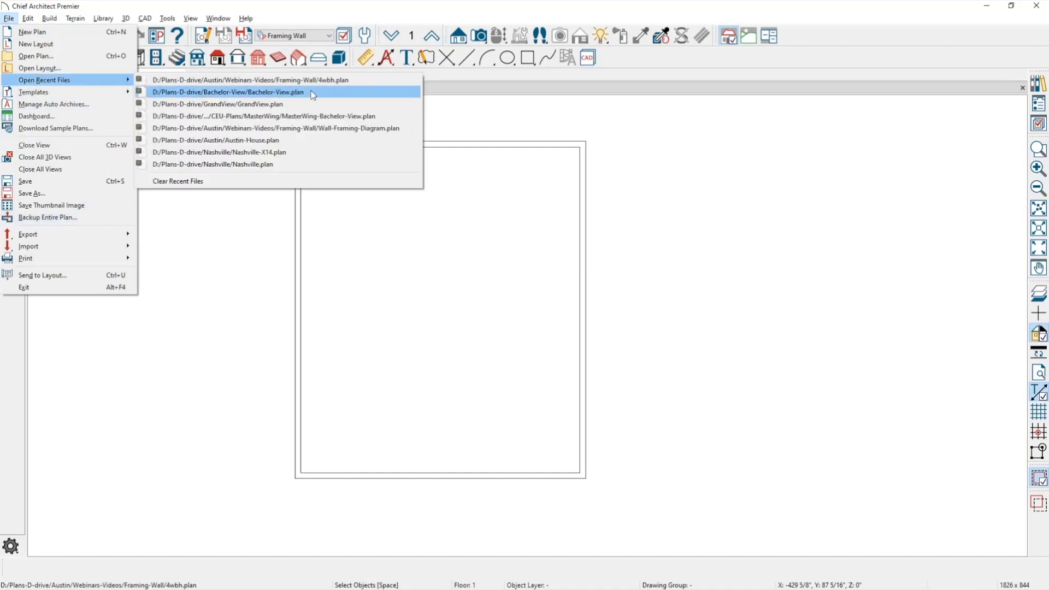
click(304, 140)
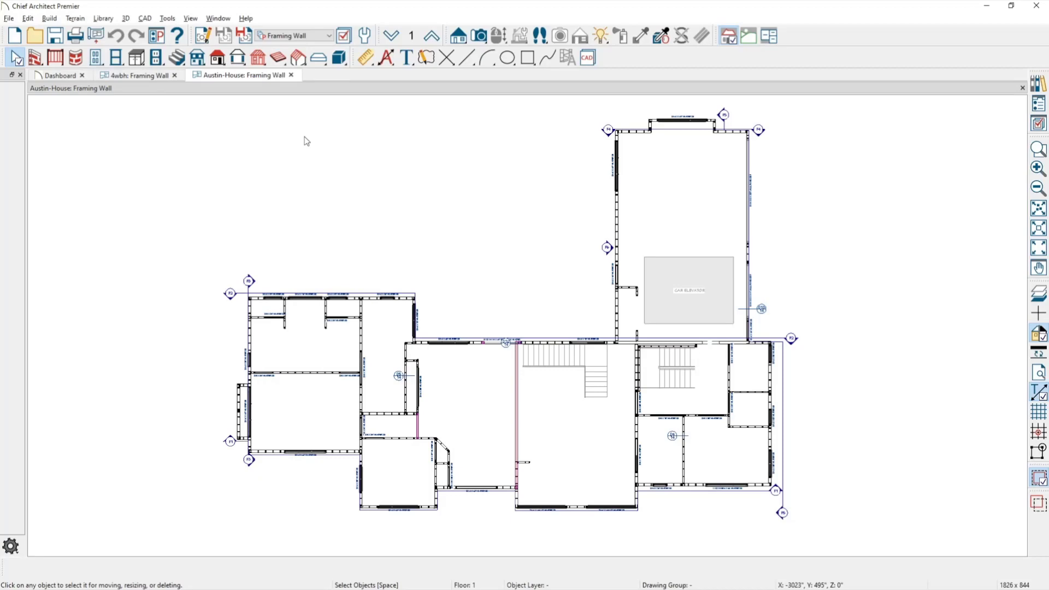
Step: On floor 0, open the wall type definition for the two furred walls on the room's right and lower sides in plan
middle_drag(846, 309, 693, 241)
scroll(628, 287, up, 5)
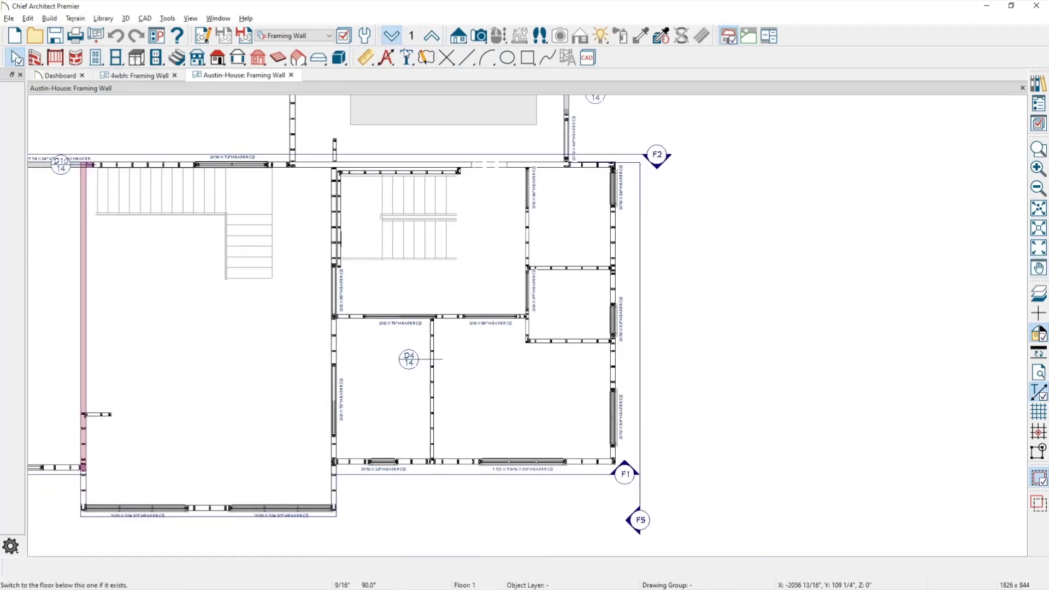
click(392, 35)
scroll(695, 411, up, 1)
middle_drag(694, 411, 737, 421)
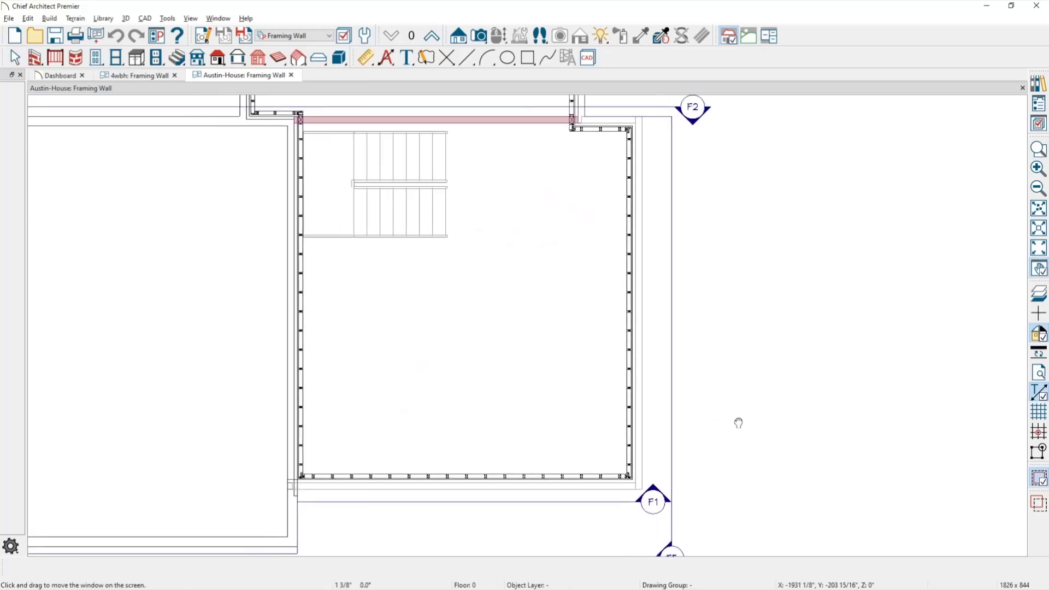
scroll(631, 395, up, 1)
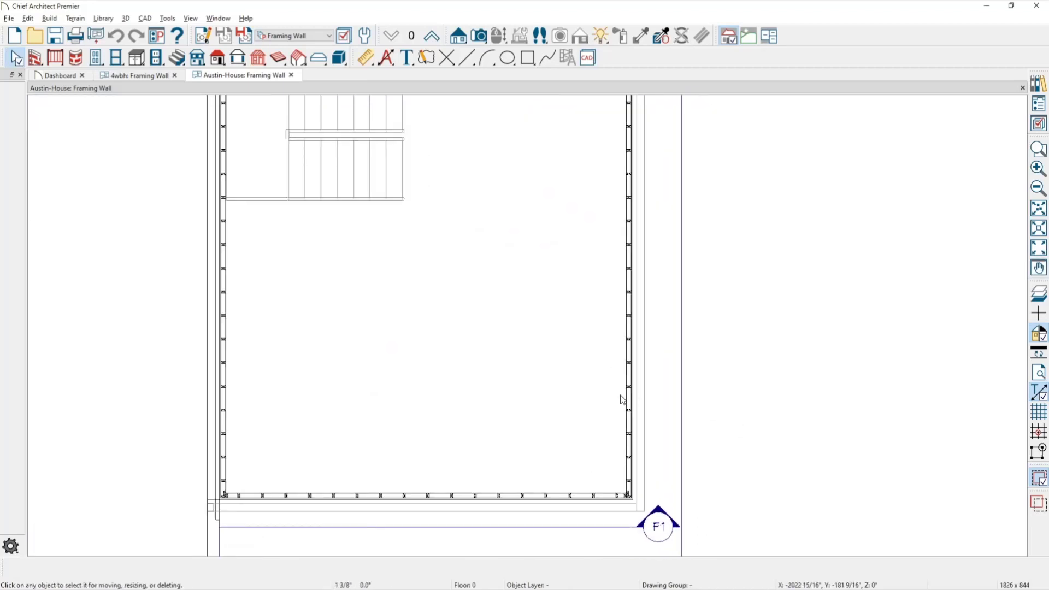
scroll(631, 395, up, 2)
click(632, 387)
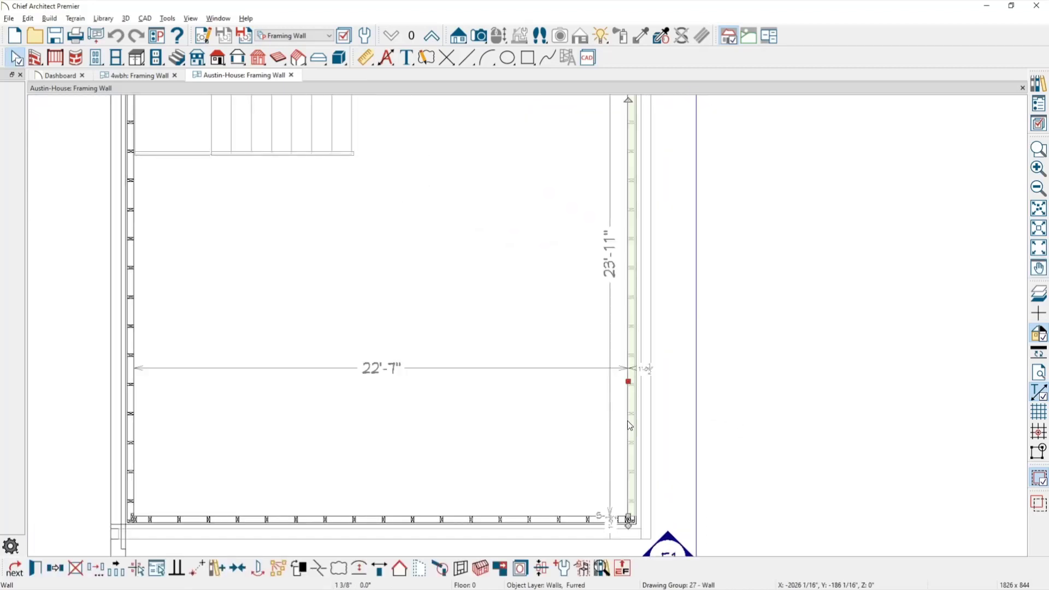
shift+click(561, 519)
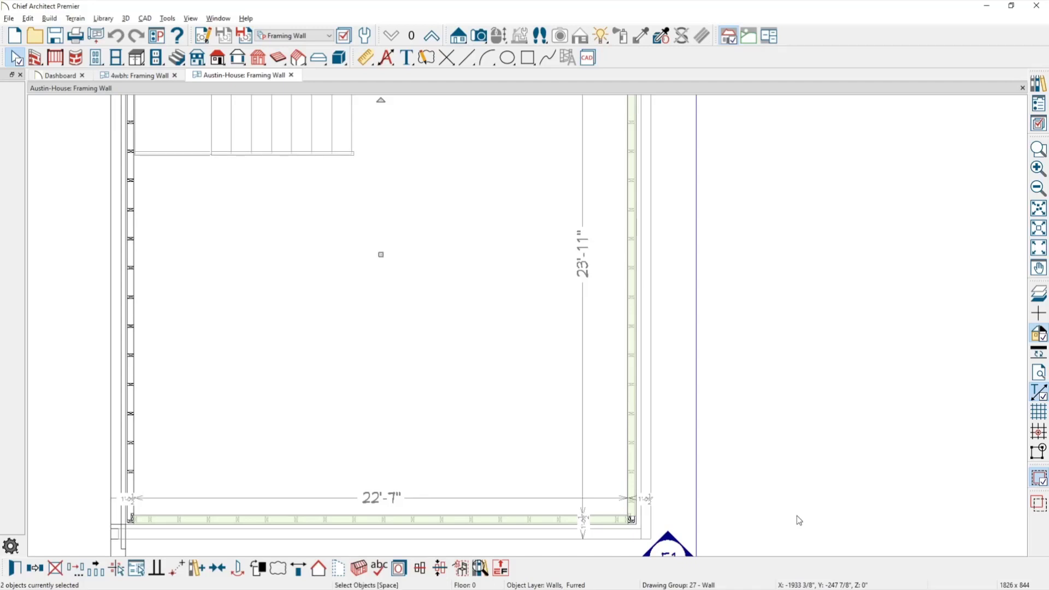
key(ctrl+e)
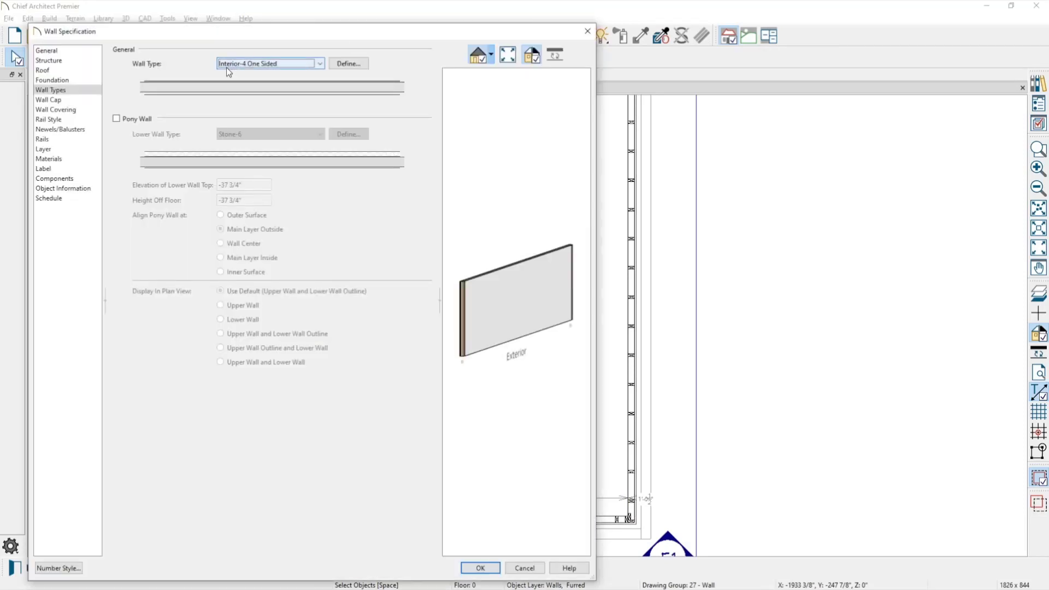
click(348, 65)
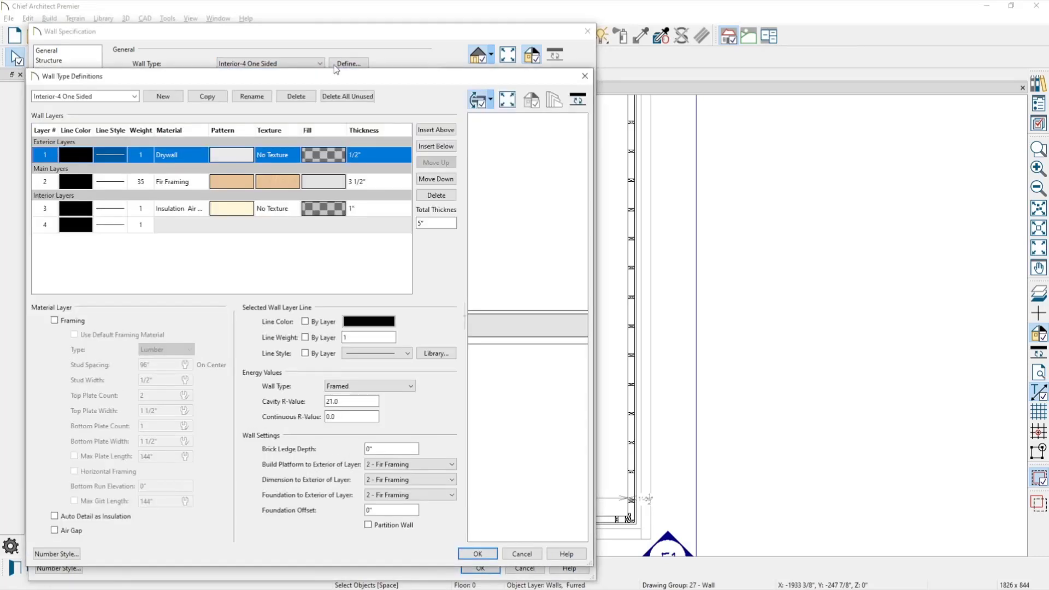
Step: Copy the Interior-4 One Sided wall type and name the copy Framed 4
click(134, 97)
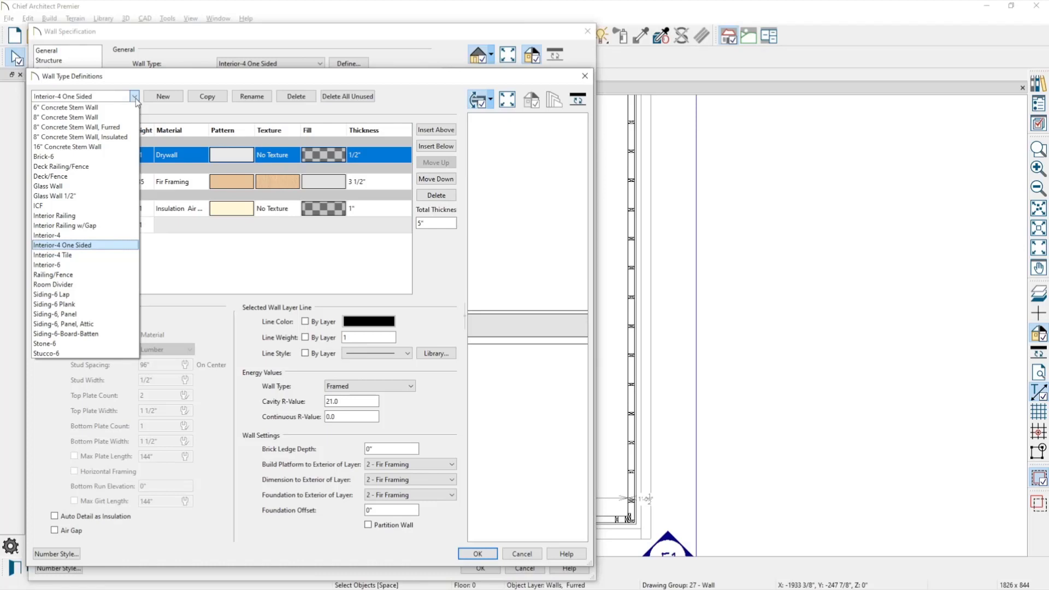
click(159, 77)
click(215, 97)
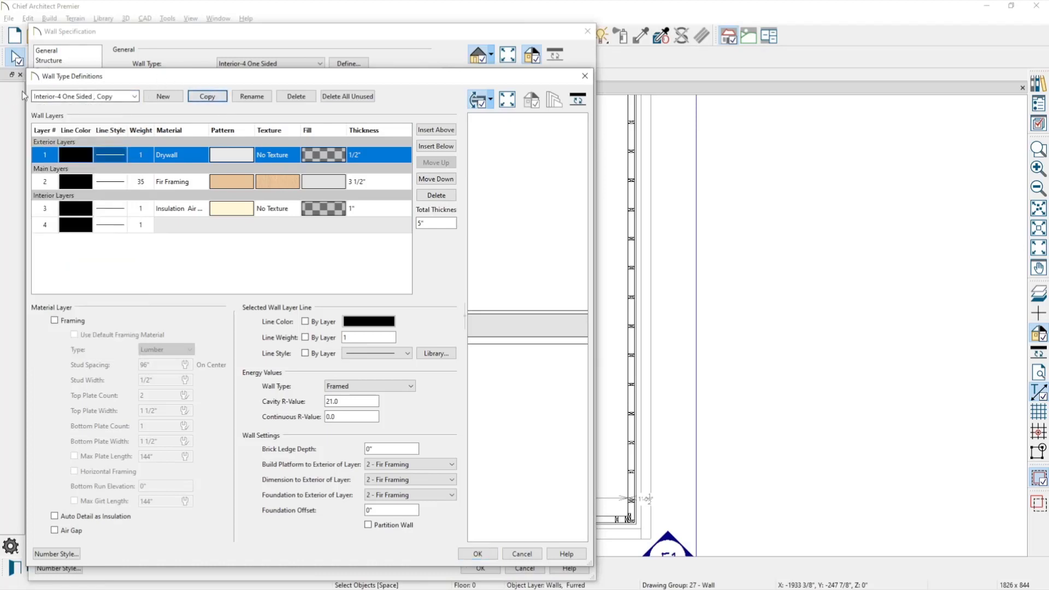
click(59, 96)
key(shift+Home)
text(Frame)
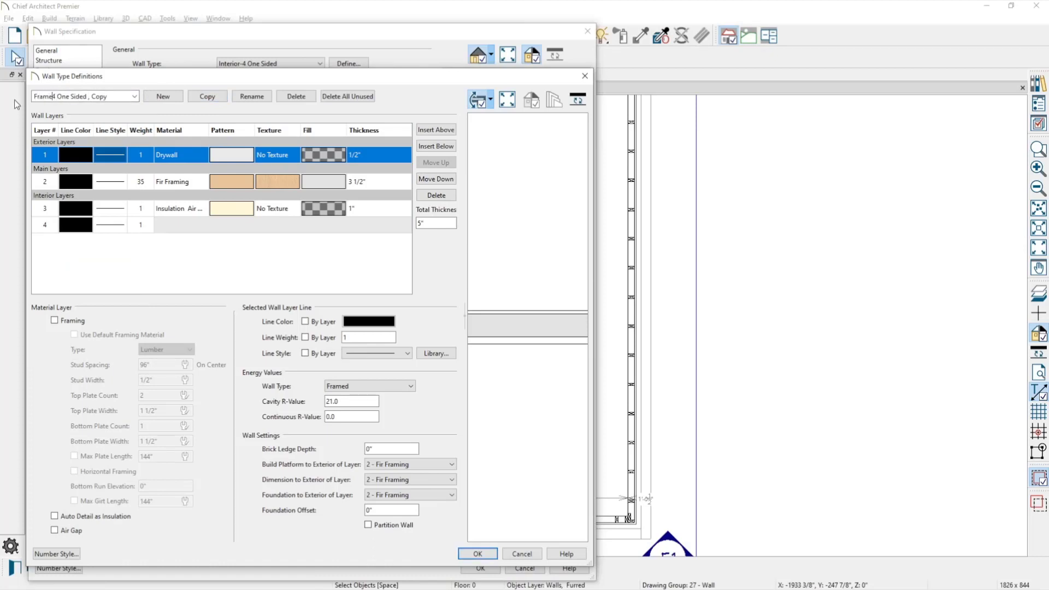
text(d)
key(Delete)
key(Delete)
key(Delete)
key(Delete)
key(Delete)
key(Delete)
key(Delete)
key(Delete)
key(Delete)
key(Delete)
key(Delete)
key(Delete)
key(Delete)
key(Delete)
key(Delete)
key(Delete)
key(Delete)
Step: Delete the exterior drywall layer from the Framed 4 definition and apply that wall type to both furred walls
click(430, 194)
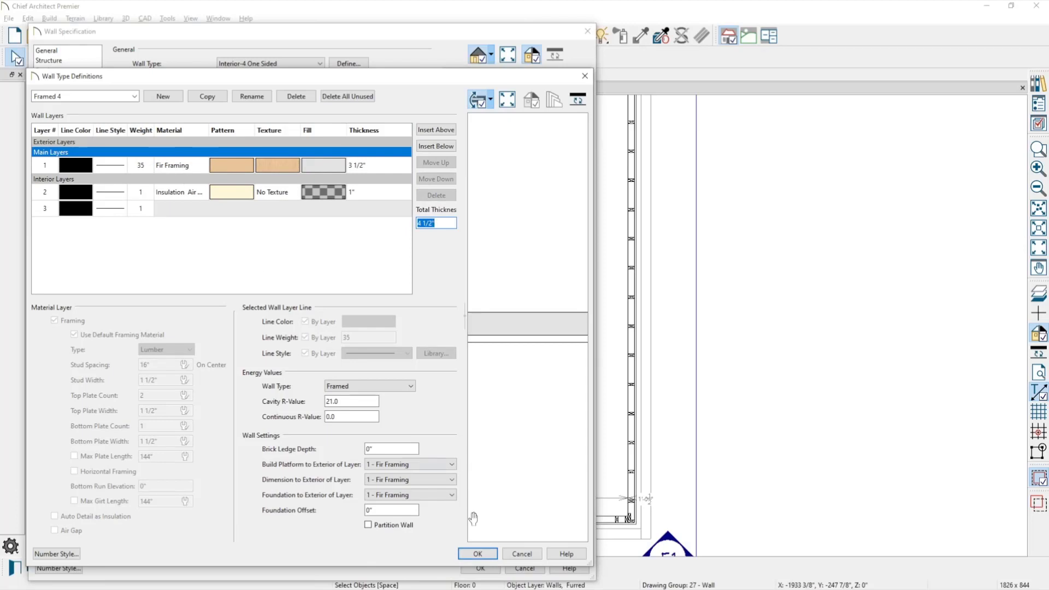
click(478, 554)
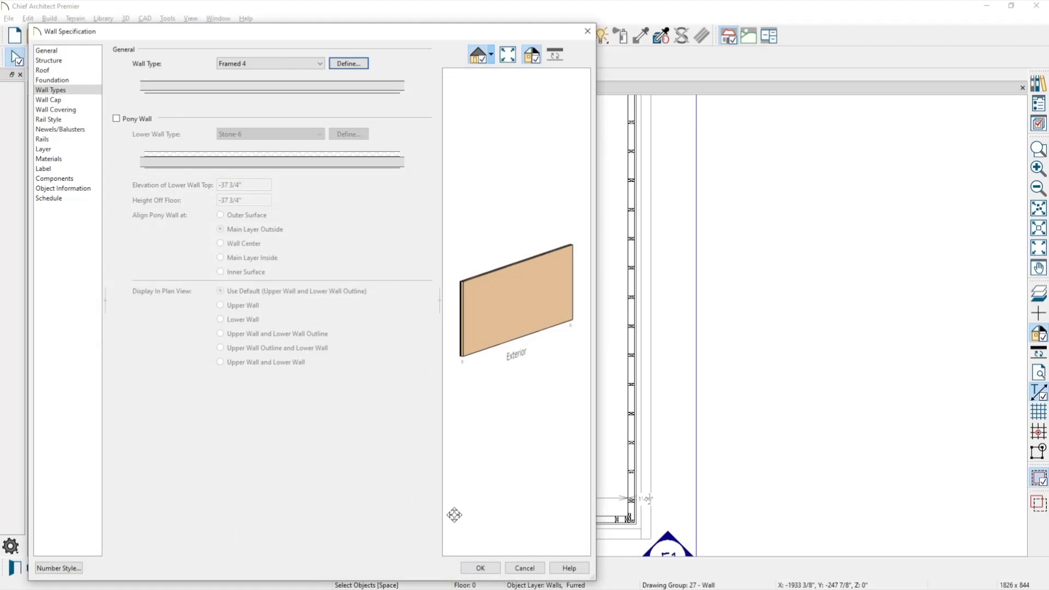
click(480, 568)
Step: Create a full camera view inside the basement room looking toward the furred walls
click(482, 37)
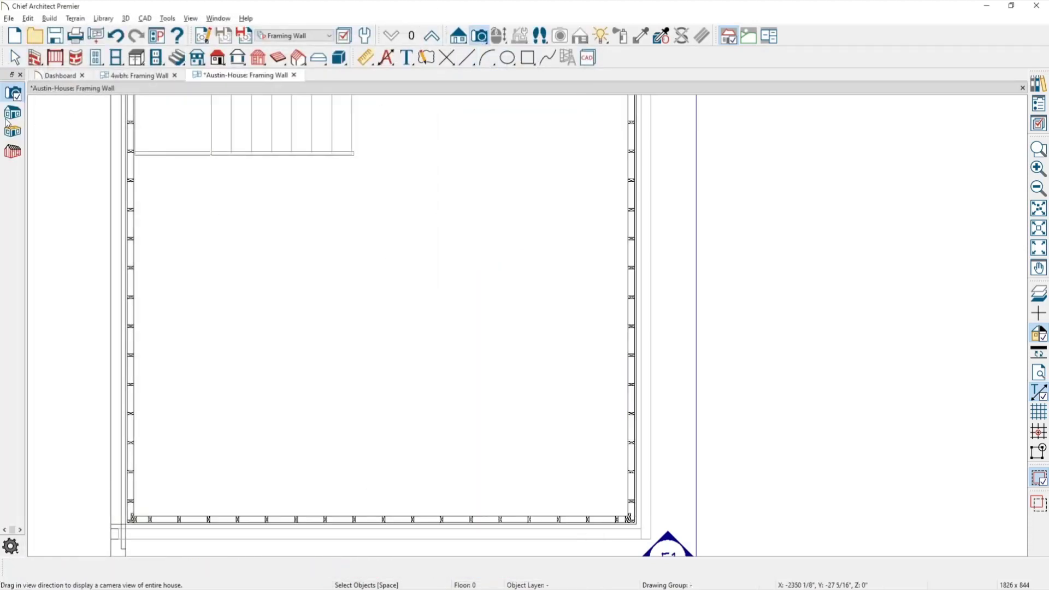
click(13, 94)
mouse_move(335, 191)
mouse_down()
mouse_move(346, 207)
mouse_move(342, 307)
mouse_up()
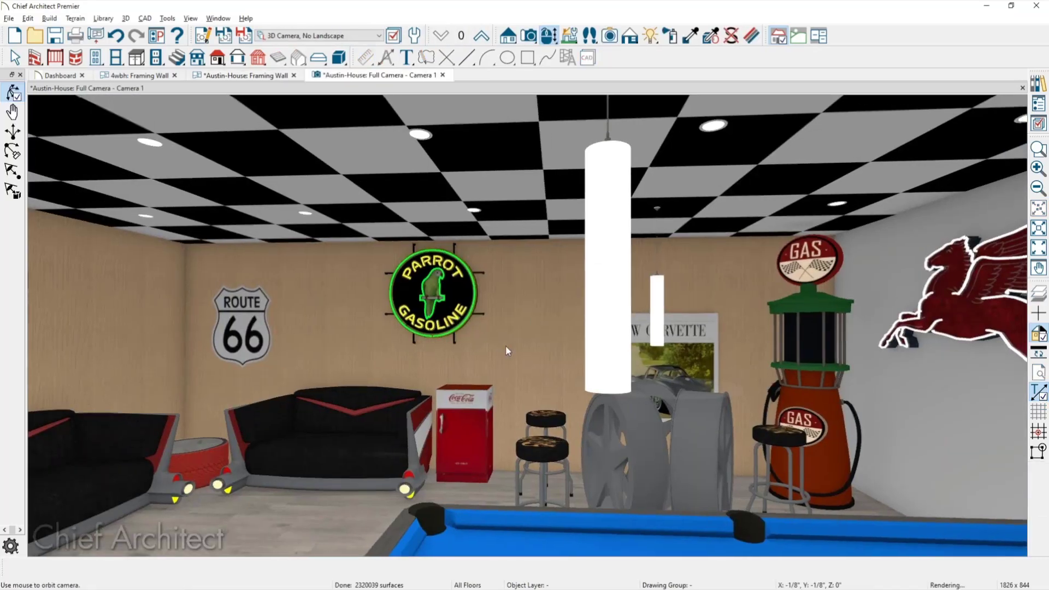
Step: Build the framing for the two Framed 4 furred walls from the camera view
click(369, 340)
key(Escape)
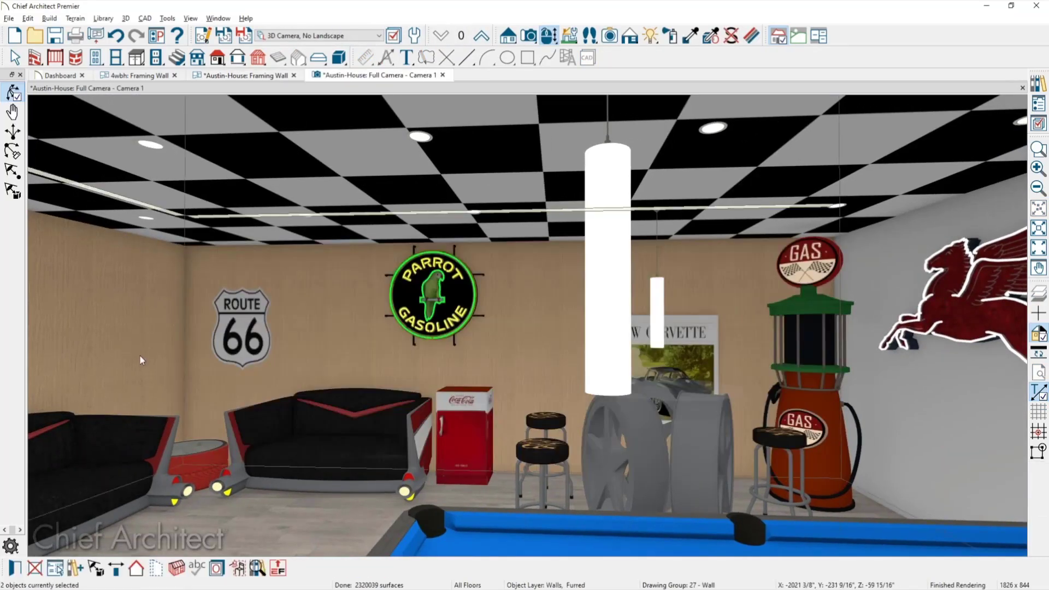
click(317, 357)
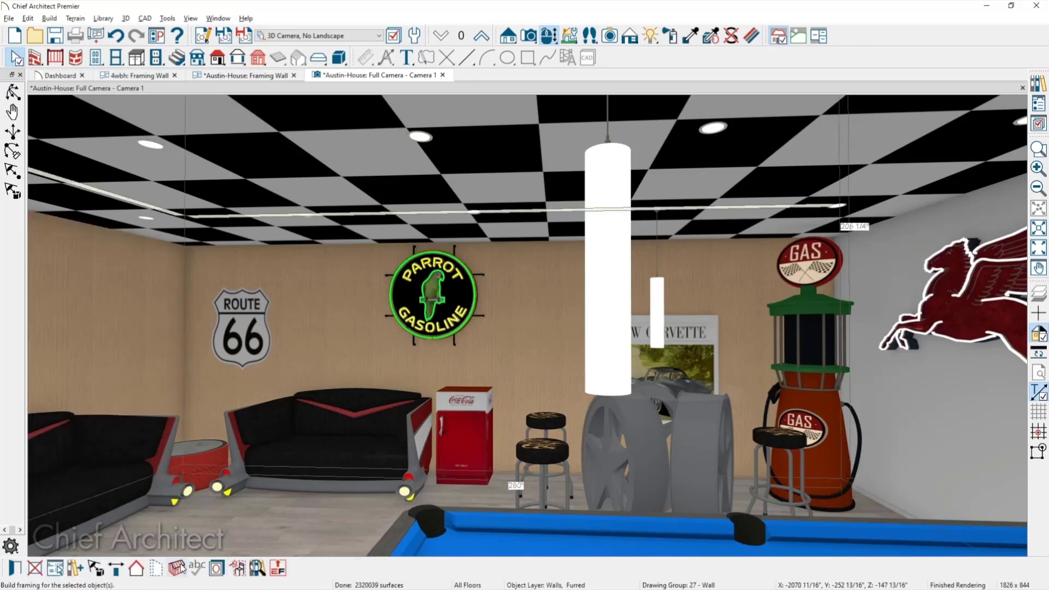
click(183, 568)
click(547, 314)
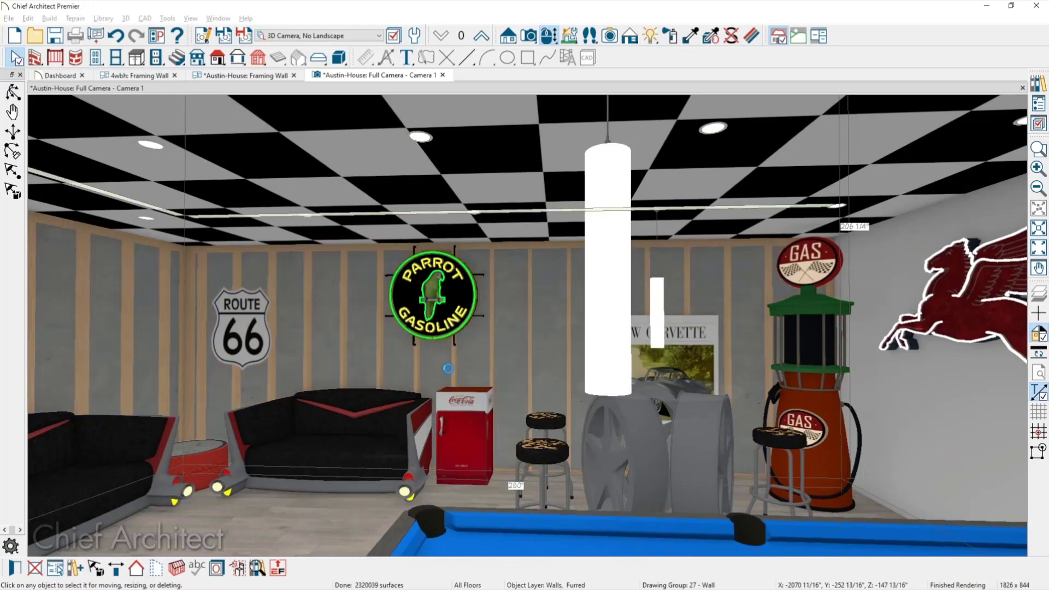
Step: Return the camera to floor 0 and examine the exposed studs along the room's walls
drag(412, 440, 548, 438)
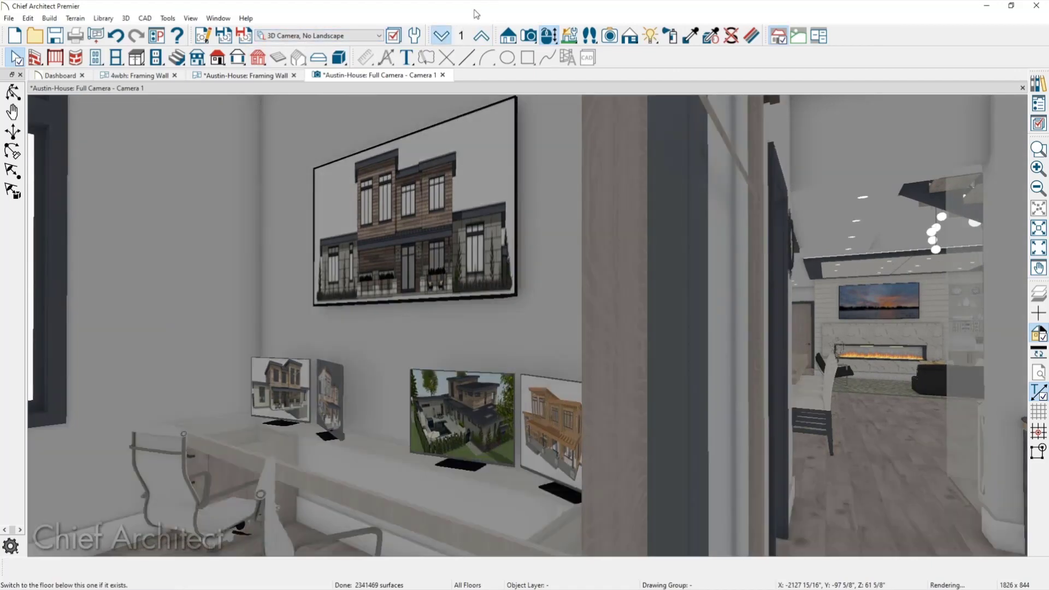
click(441, 36)
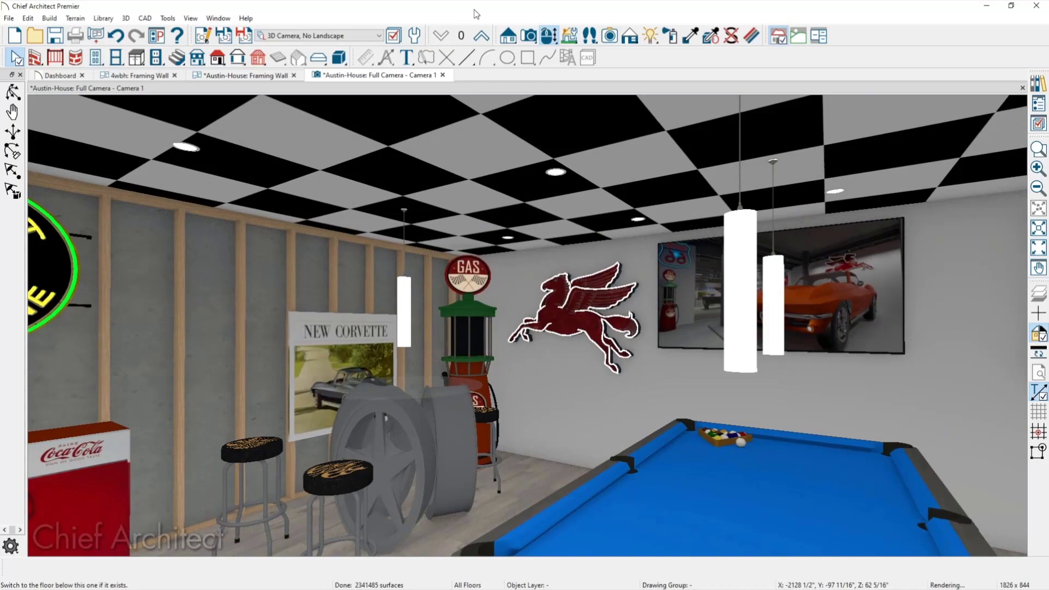
middle_drag(580, 330, 471, 332)
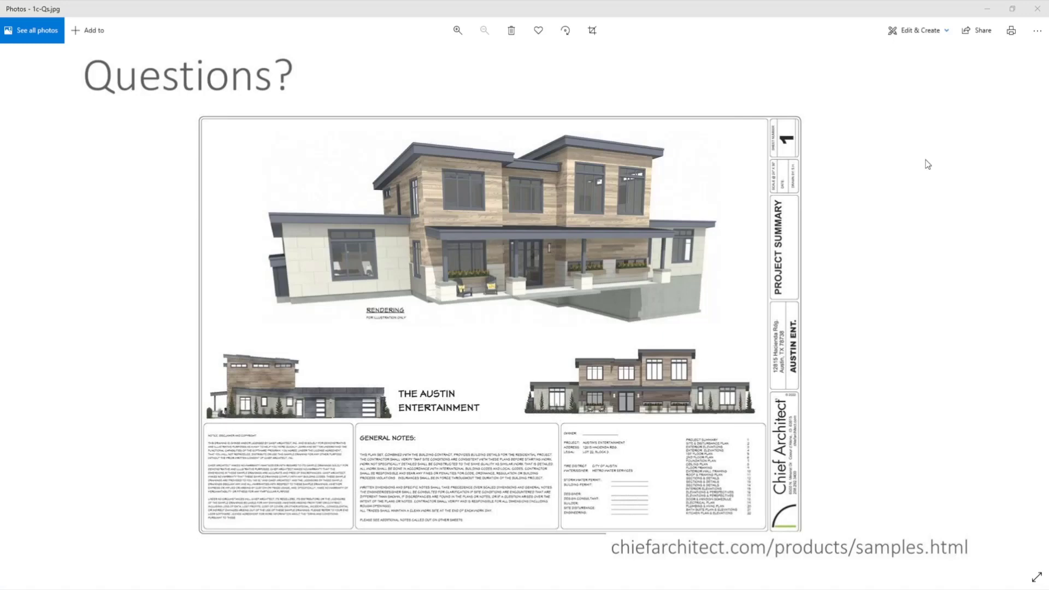
Step: Switch to Chief Architect and examine the header placement diagram and its notes in the wall framing drawing
click(988, 10)
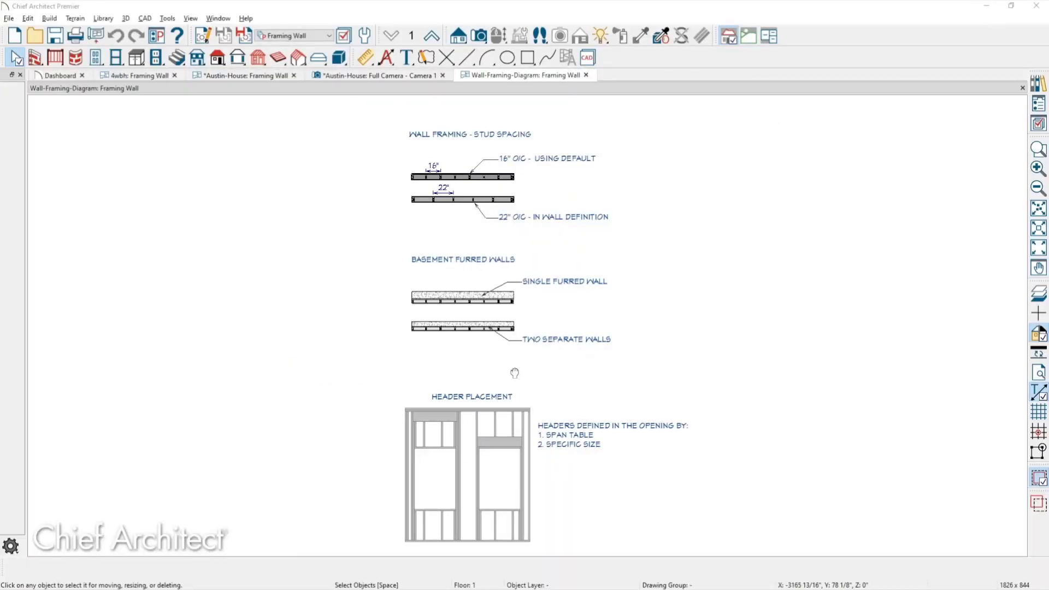
drag(513, 370, 519, 286)
scroll(468, 424, up, 5)
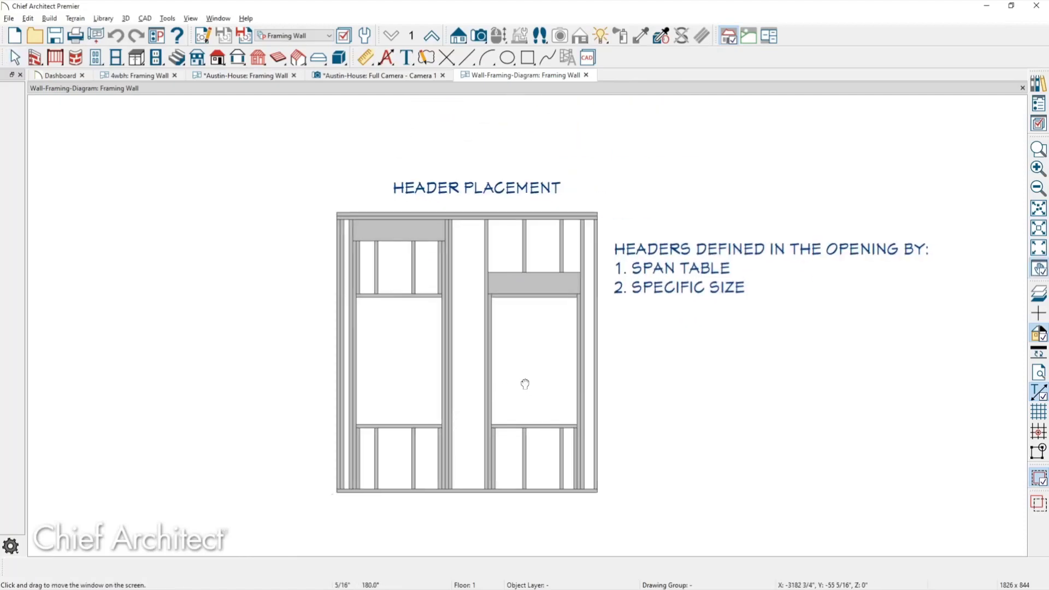
middle_drag(525, 380, 461, 373)
scroll(462, 376, up, 1)
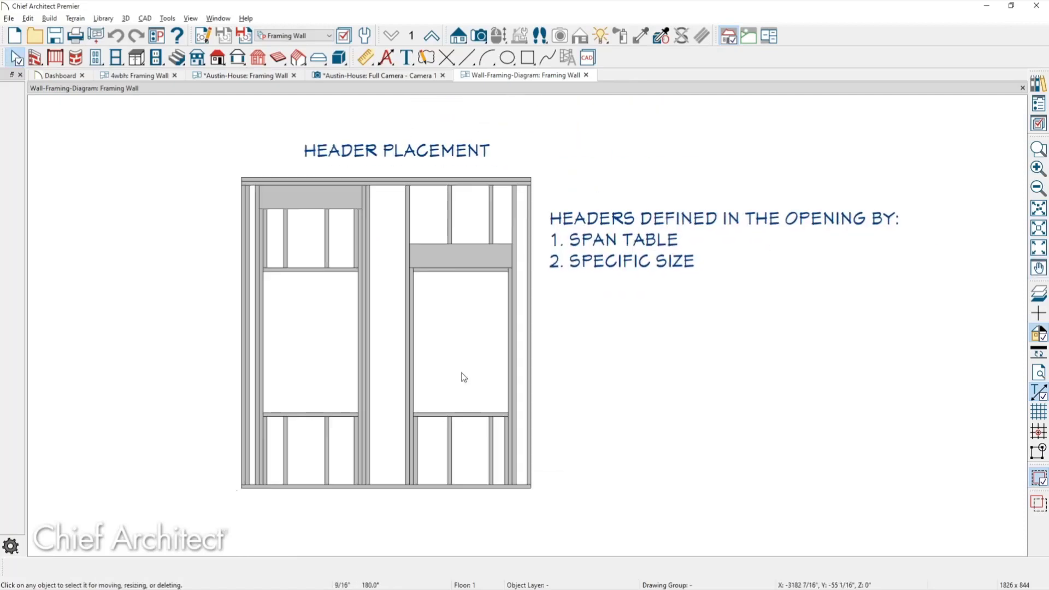
scroll(319, 192, up, 2)
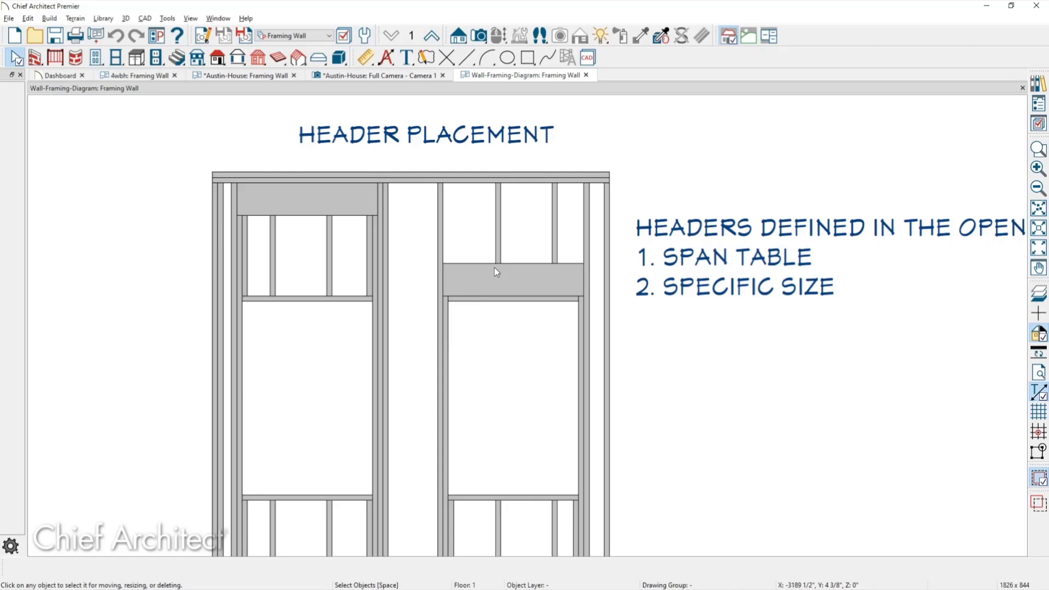
scroll(528, 335, up, 2)
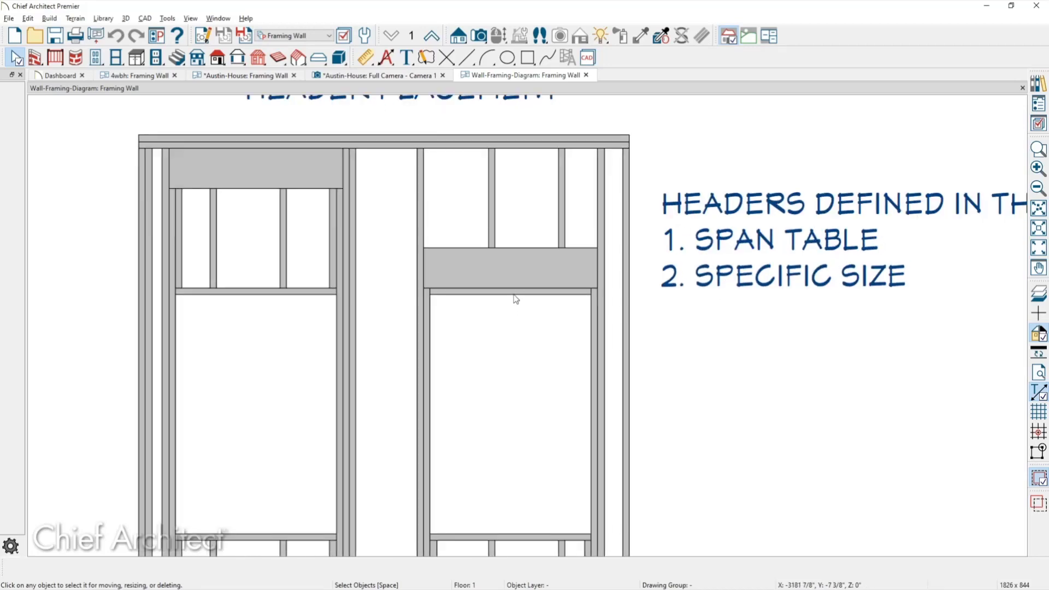
click(515, 300)
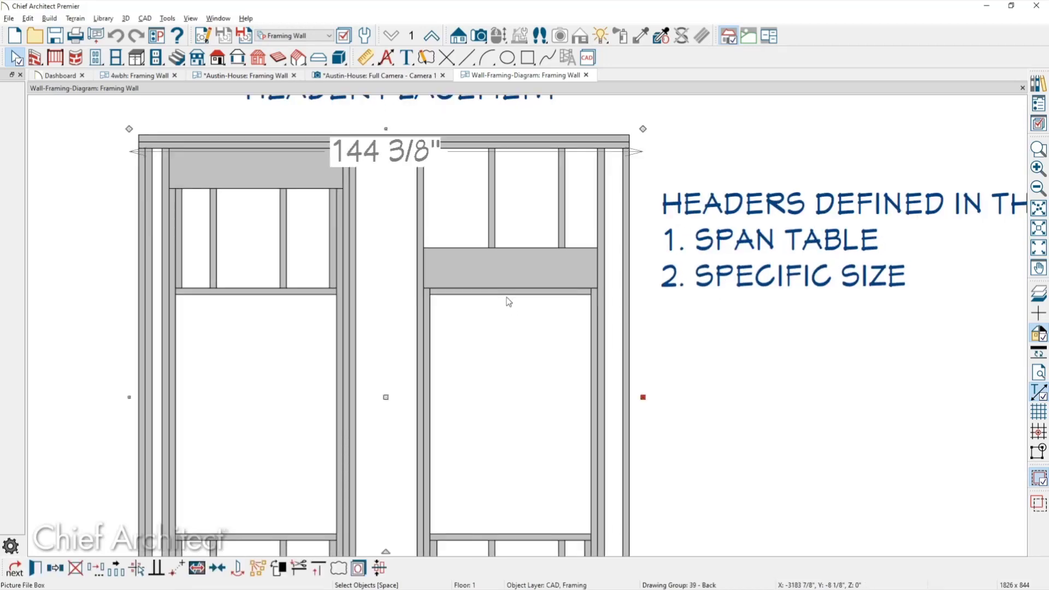
scroll(508, 295, down, 4)
key(Escape)
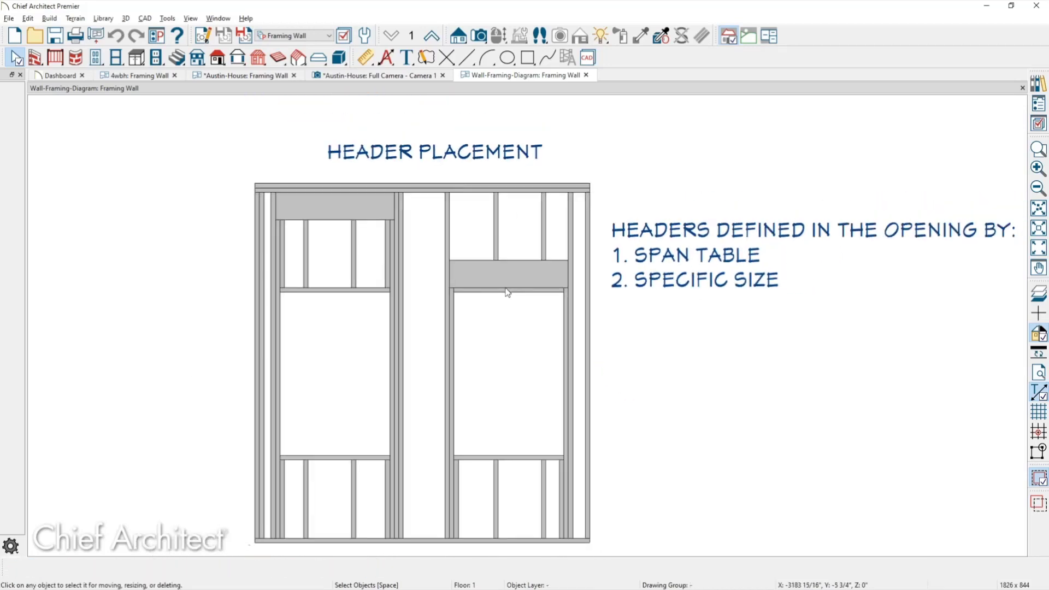
scroll(508, 293, down, 5)
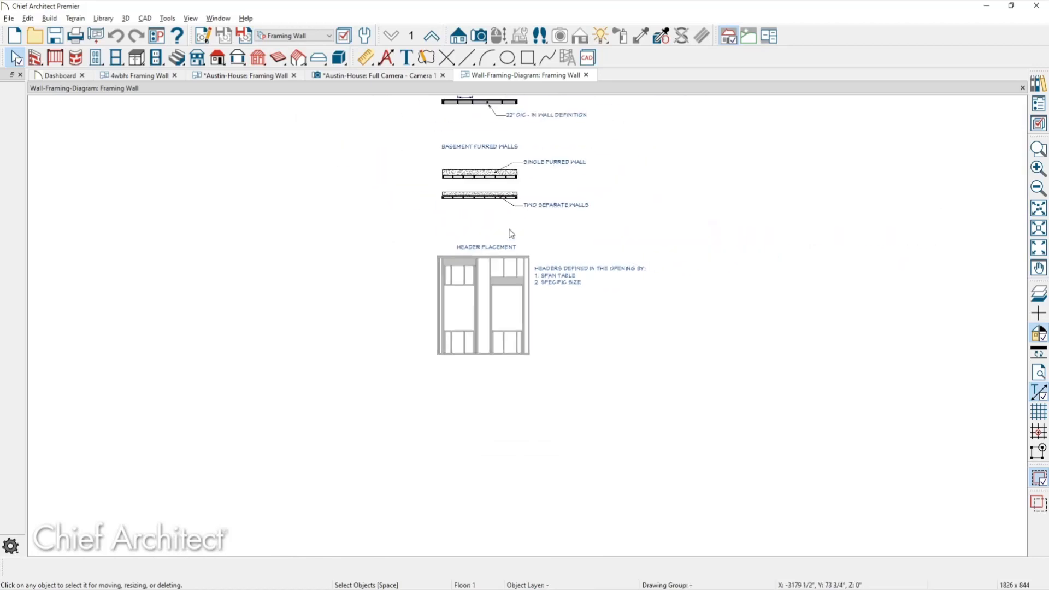
scroll(513, 200, up, 2)
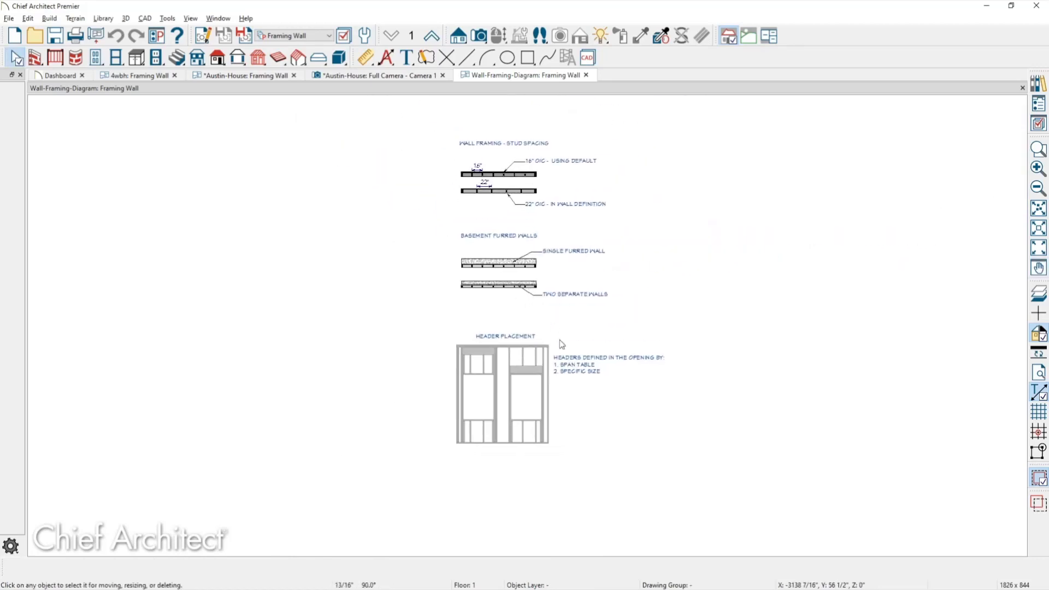
scroll(568, 363, up, 1)
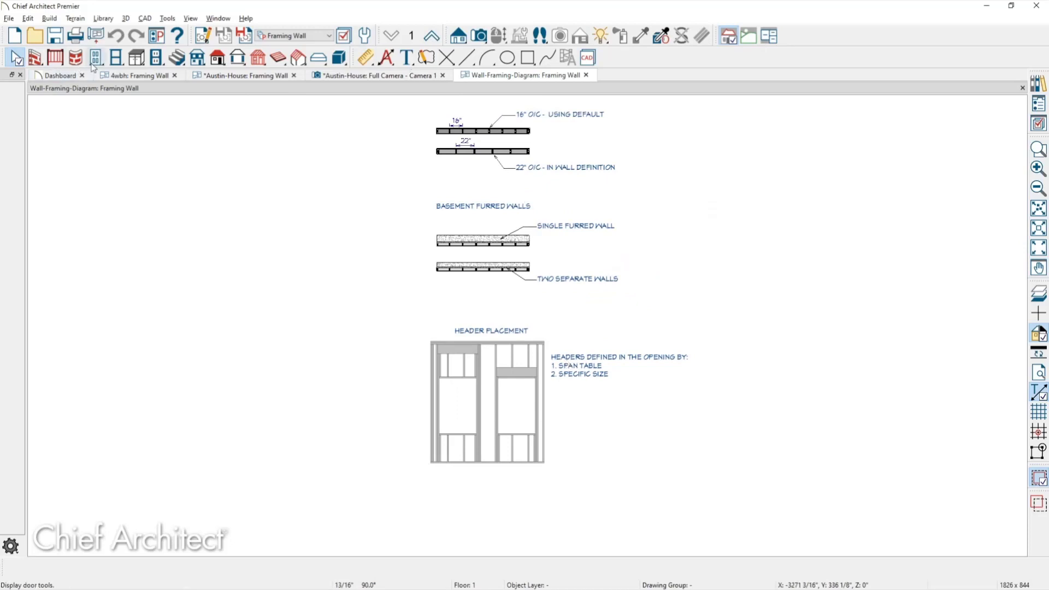
Step: Draw a straight horizontal exterior wall about 216" long in the empty area beside the wall framing diagrams
click(34, 59)
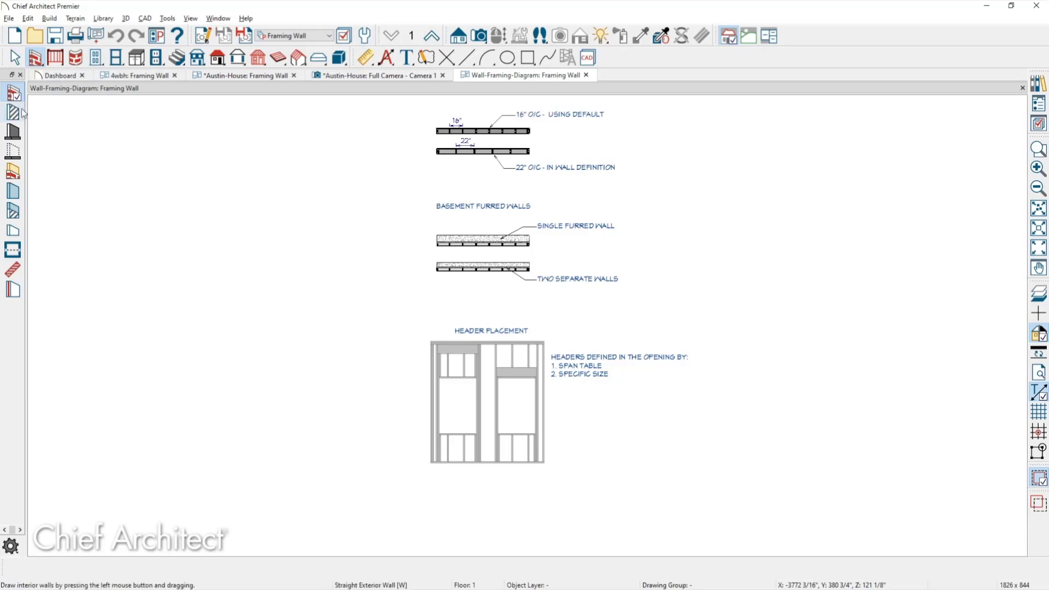
drag(690, 230, 872, 230)
scroll(874, 259, up, 1)
scroll(874, 259, up, 1)
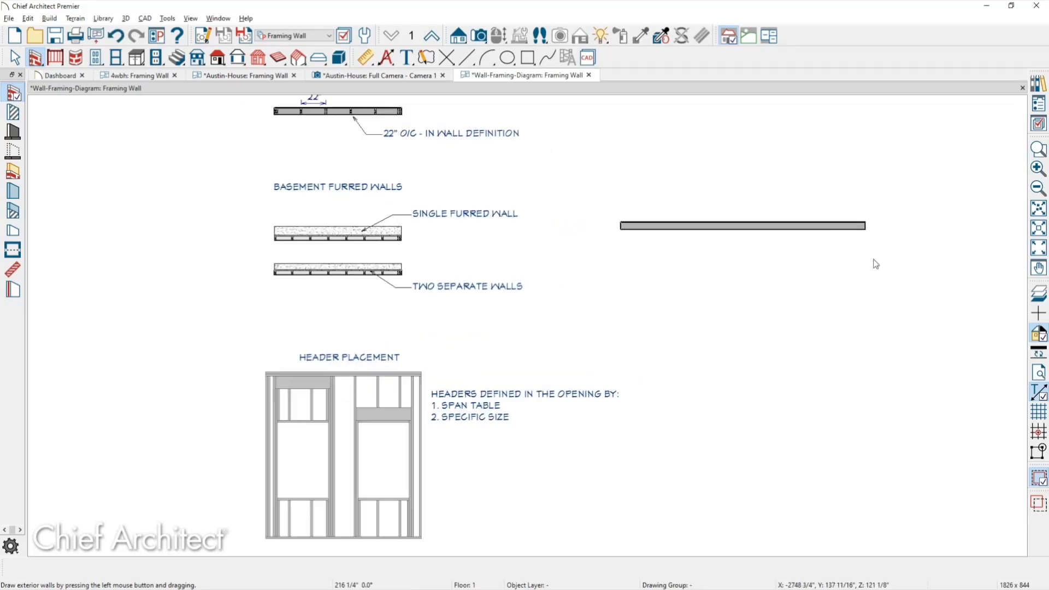
scroll(812, 234, up, 1)
key(space)
scroll(811, 232, up, 1)
Step: Place a default window in the right half of the new exterior wall
click(812, 222)
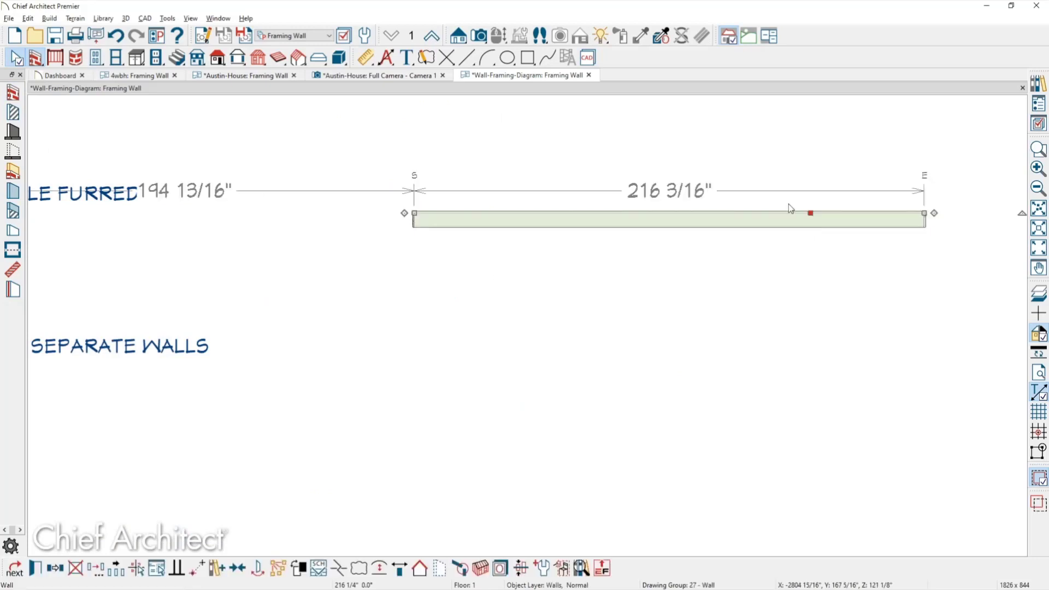
click(119, 57)
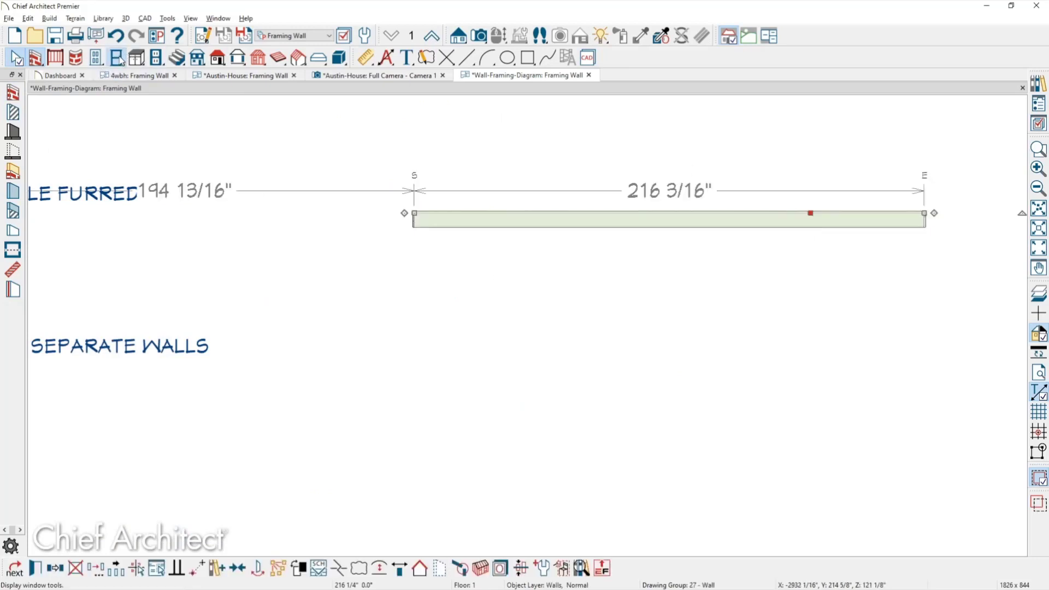
click(741, 222)
Step: Build the framing for the new wall and open its wall detail view
click(663, 228)
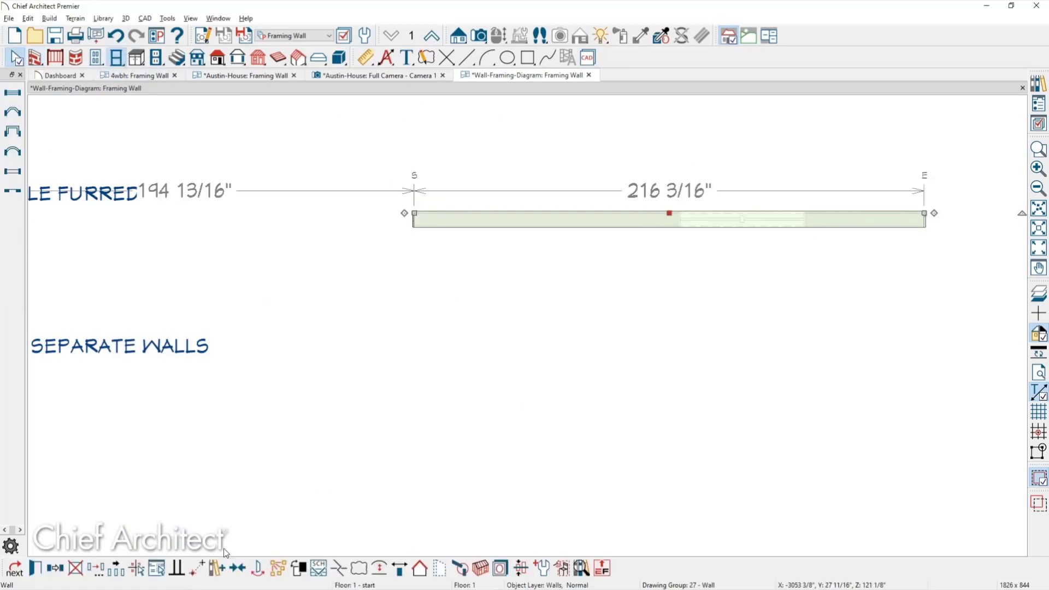
click(481, 569)
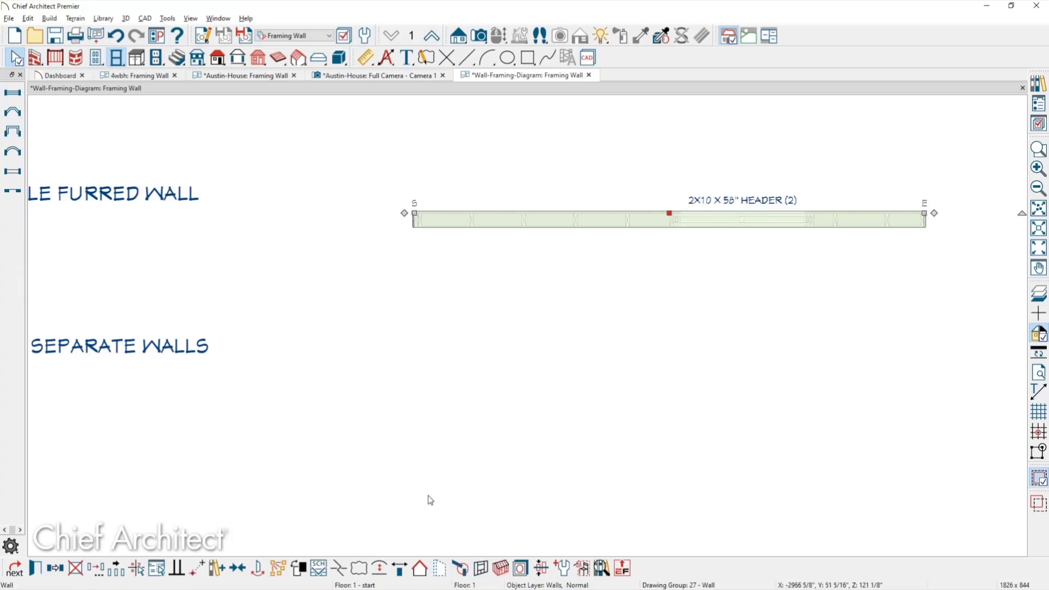
click(481, 568)
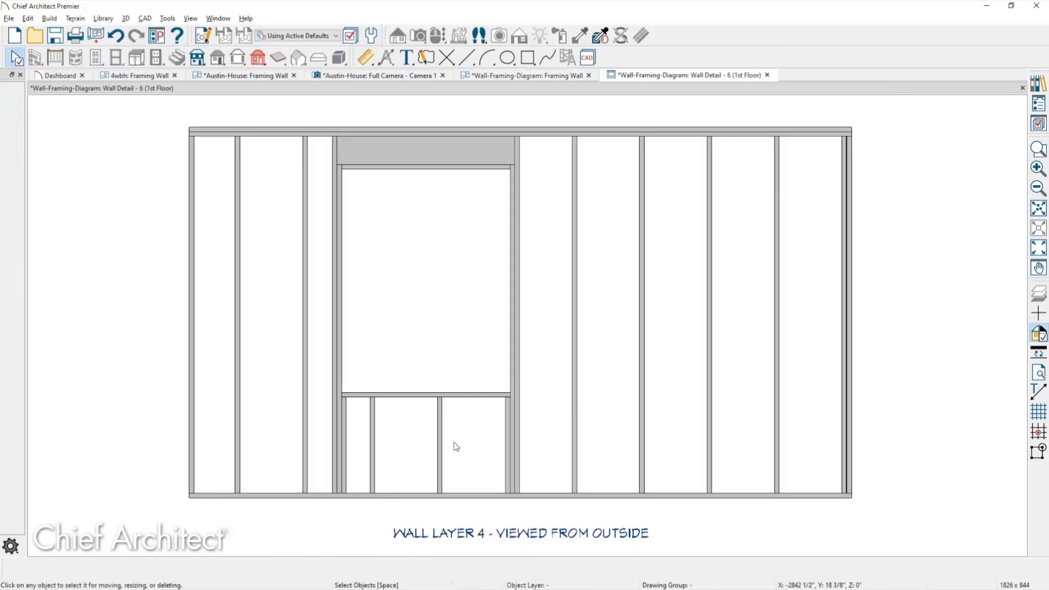
key(space)
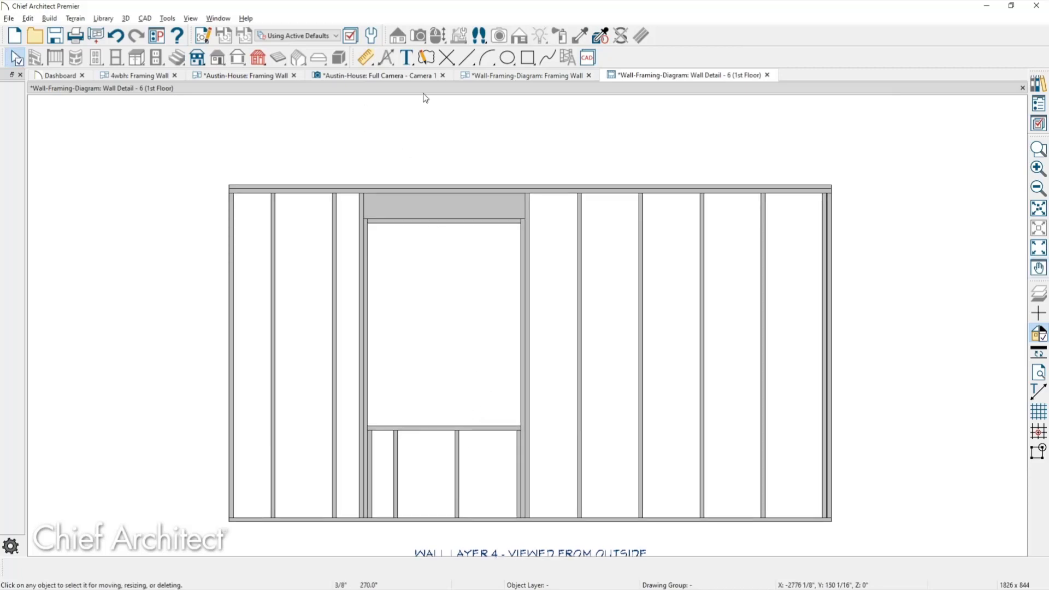
Step: Return to the Framing Wall plan and set the window's Floor to Top height to 100"
click(540, 77)
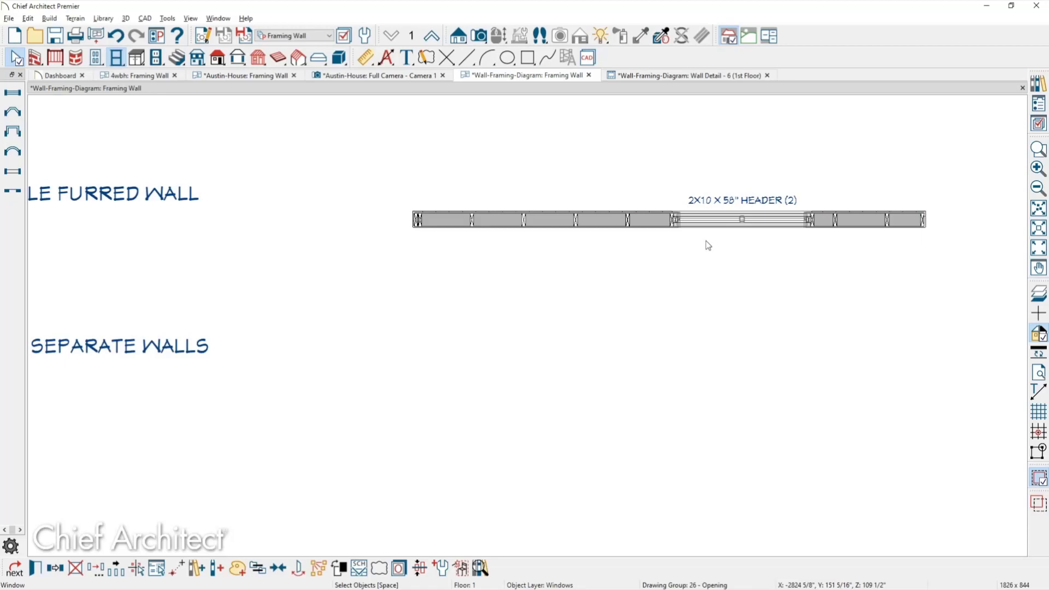
double_click(736, 228)
drag(736, 230, 671, 234)
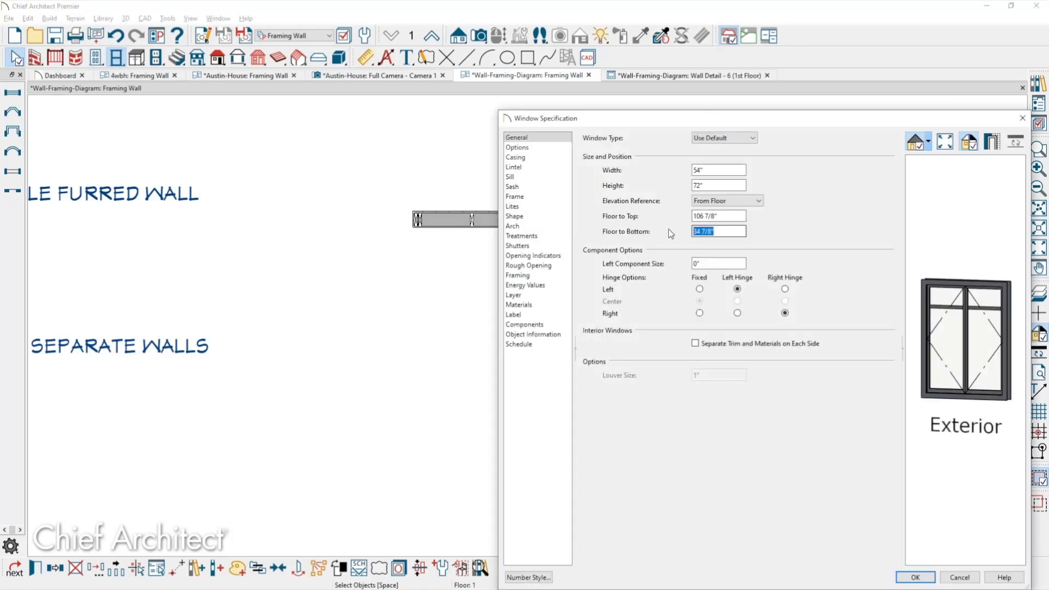
drag(735, 216, 682, 222)
text(100)
key(Return)
Step: Reopen the wall detail for the edited wall and examine the header above the window opening
click(637, 226)
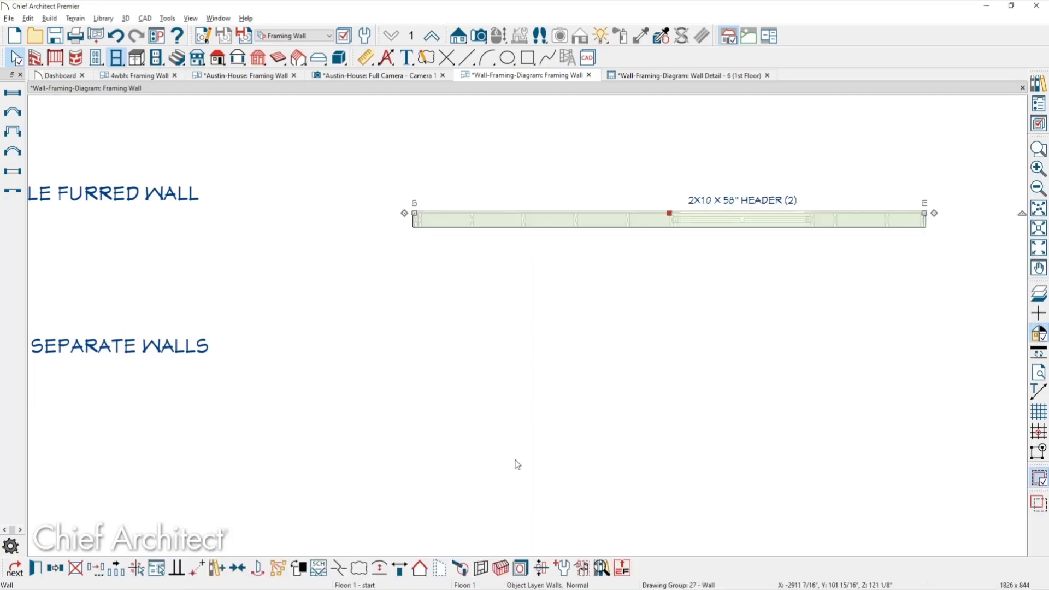
click(480, 569)
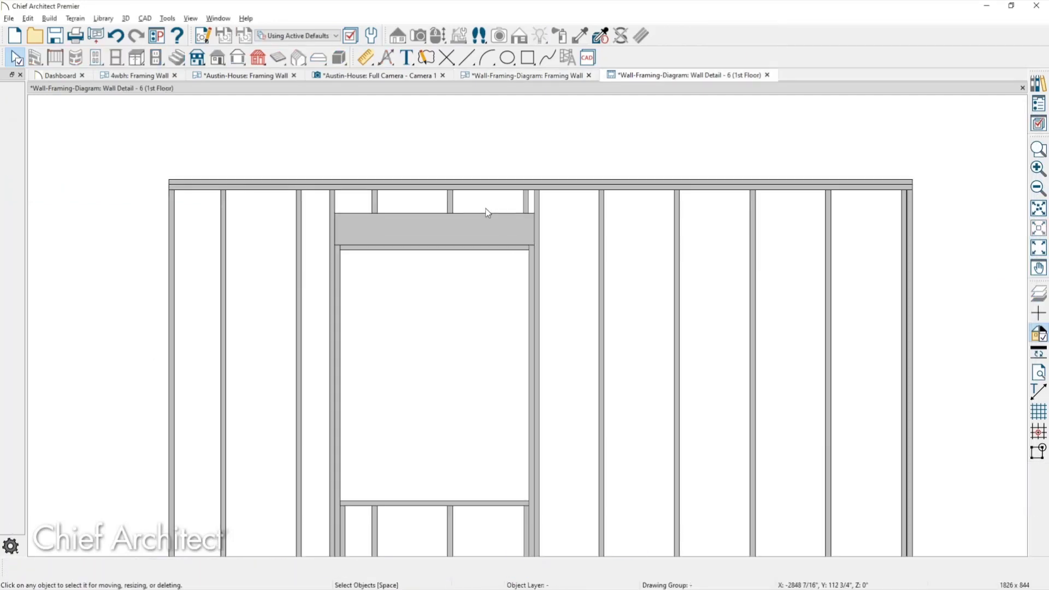
scroll(488, 213, up, 2)
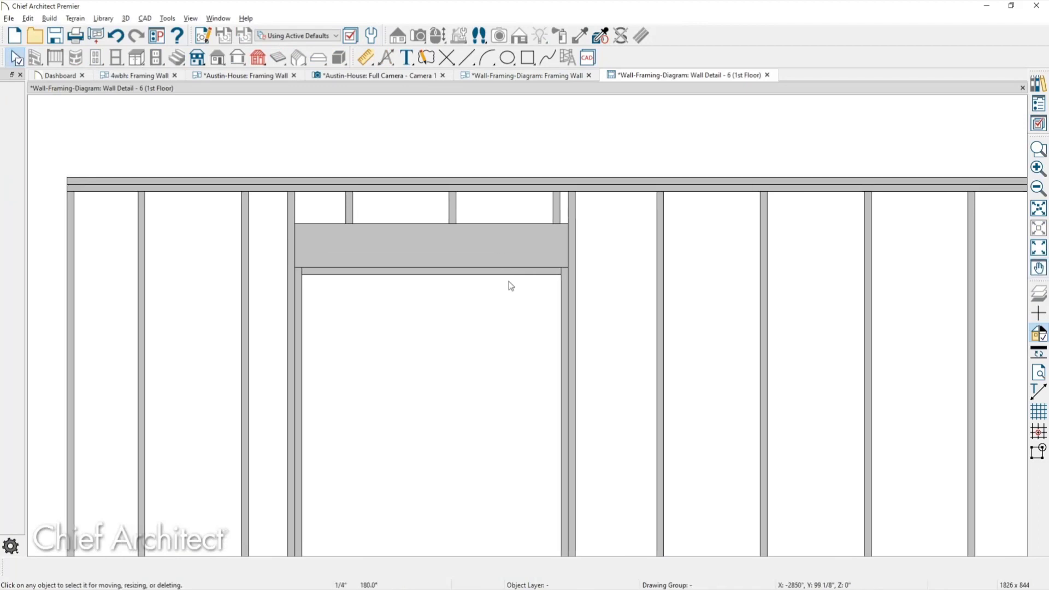
scroll(487, 293, up, 1)
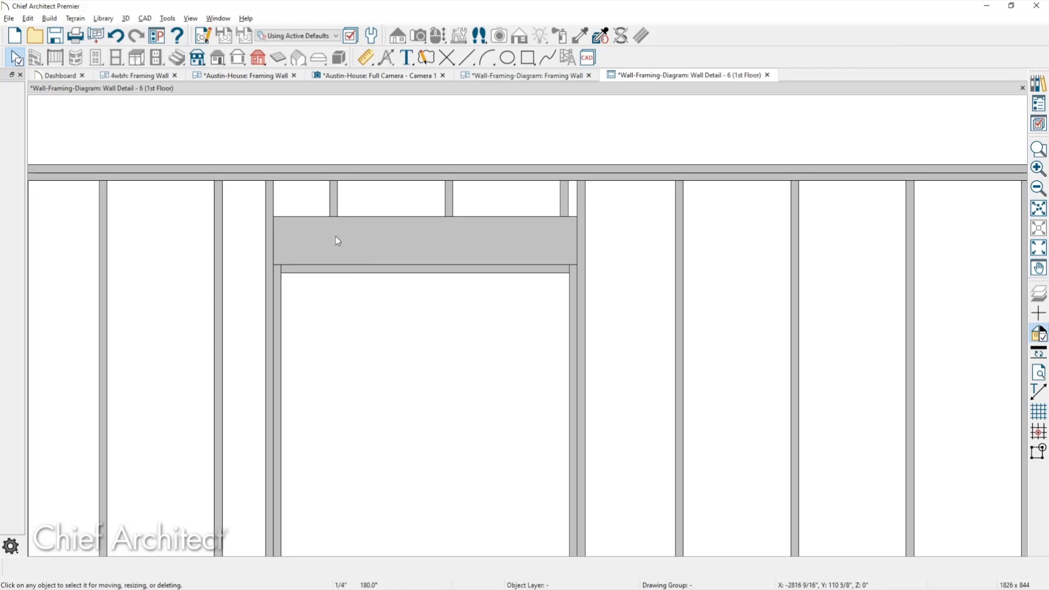
Step: Copy the flat framing member under the header point to point, up to the header's top-left corner
click(338, 272)
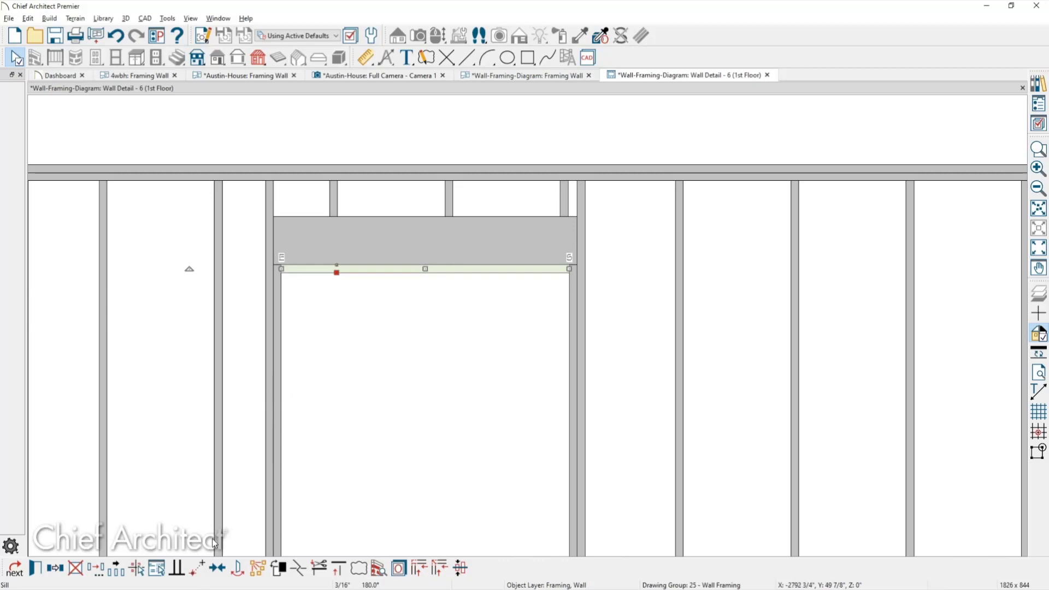
click(55, 569)
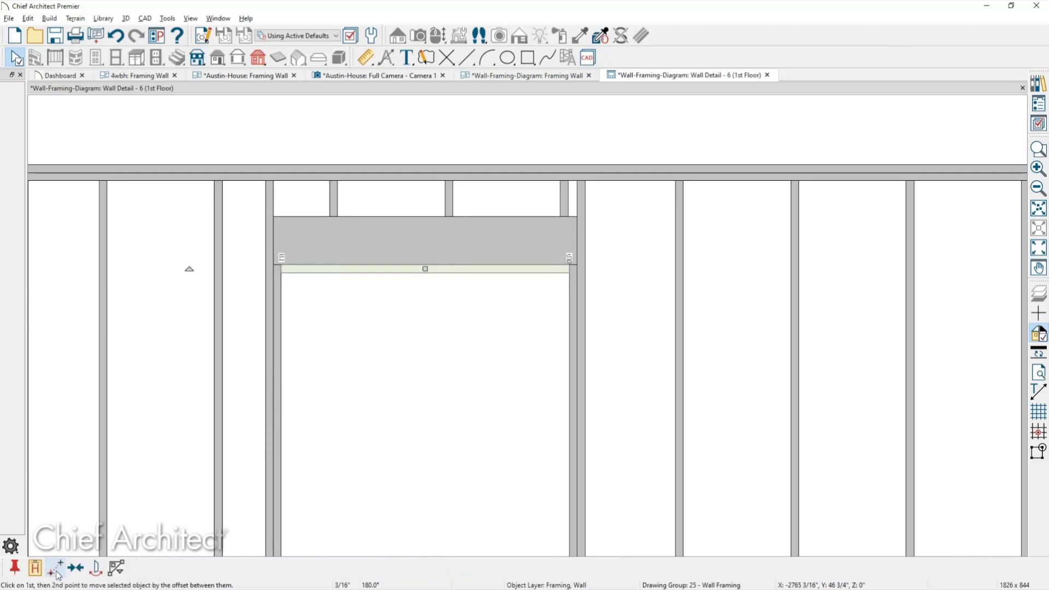
scroll(263, 295, up, 3)
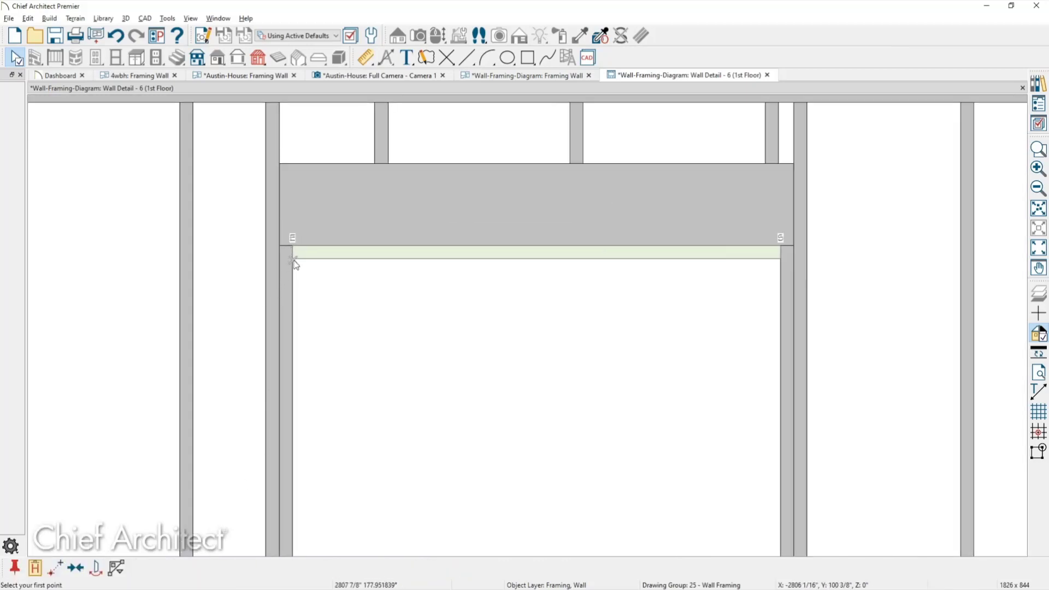
click(289, 246)
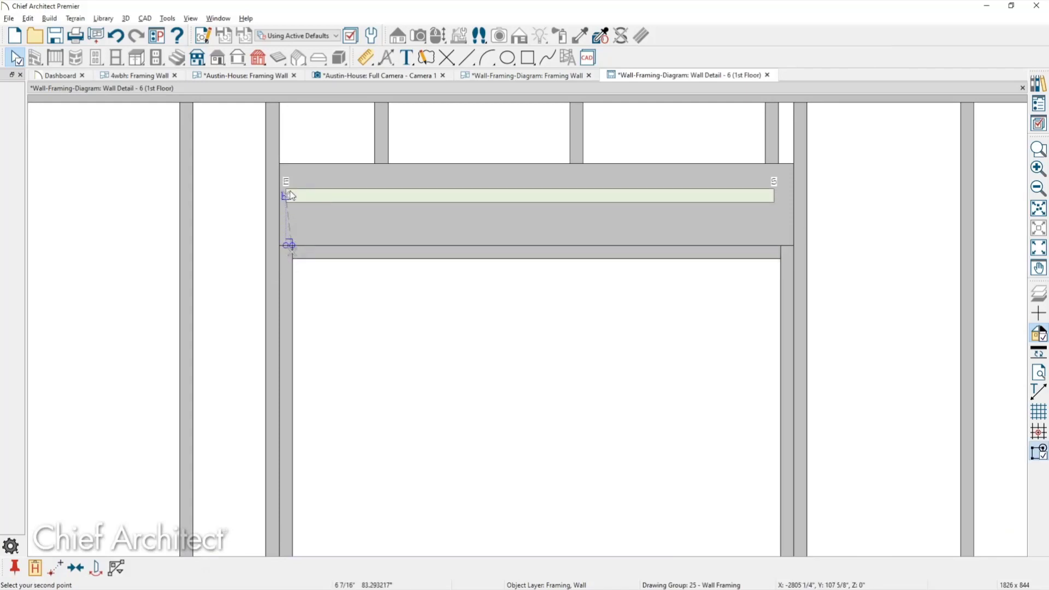
scroll(281, 166, up, 2)
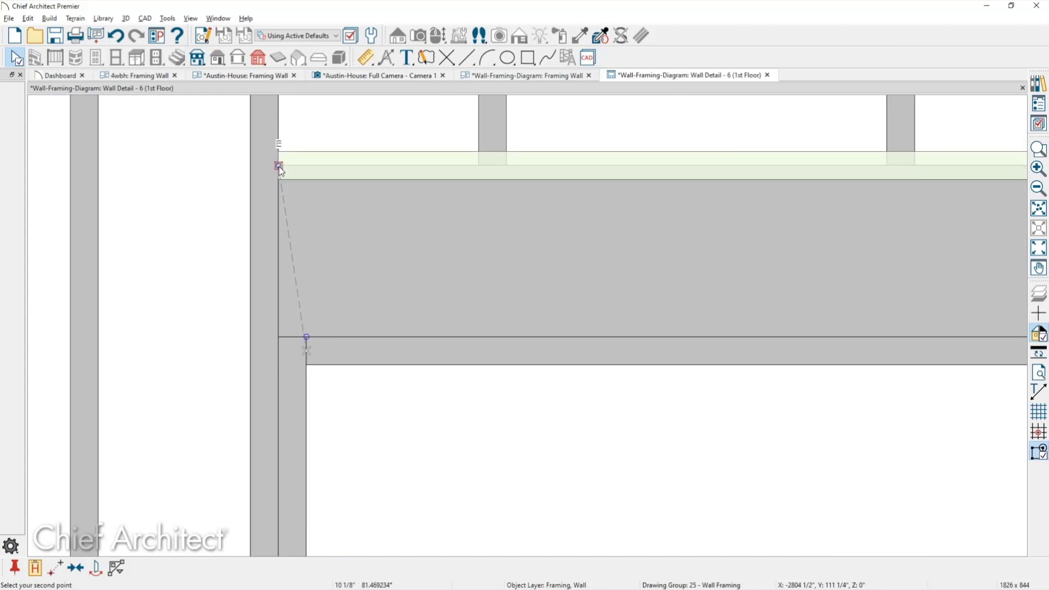
click(279, 178)
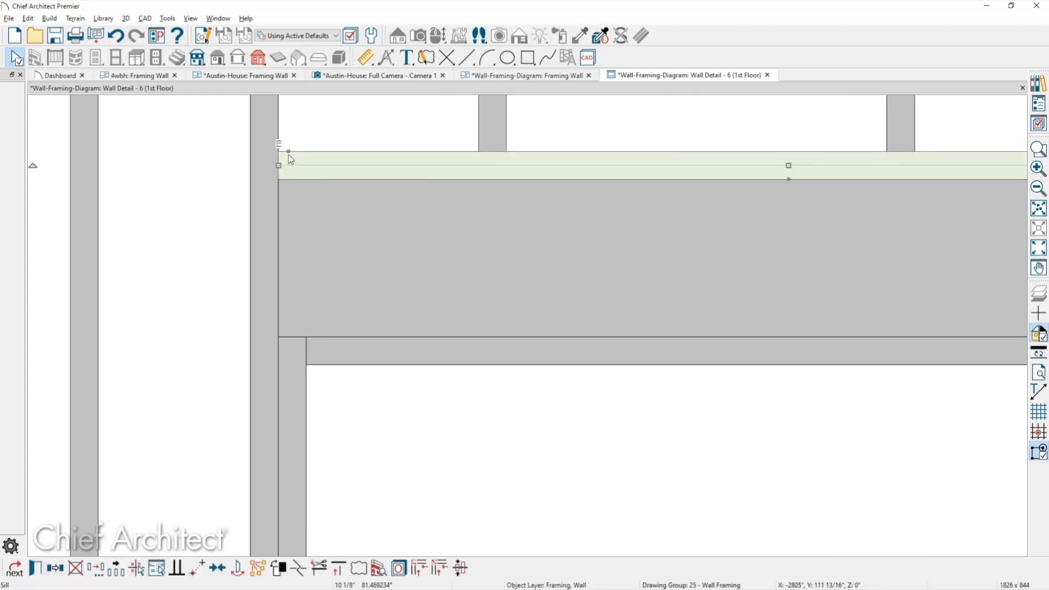
Step: Move the copied member up 3/4" point to point so its bottom edge rests on top of the header
key(m)
click(279, 179)
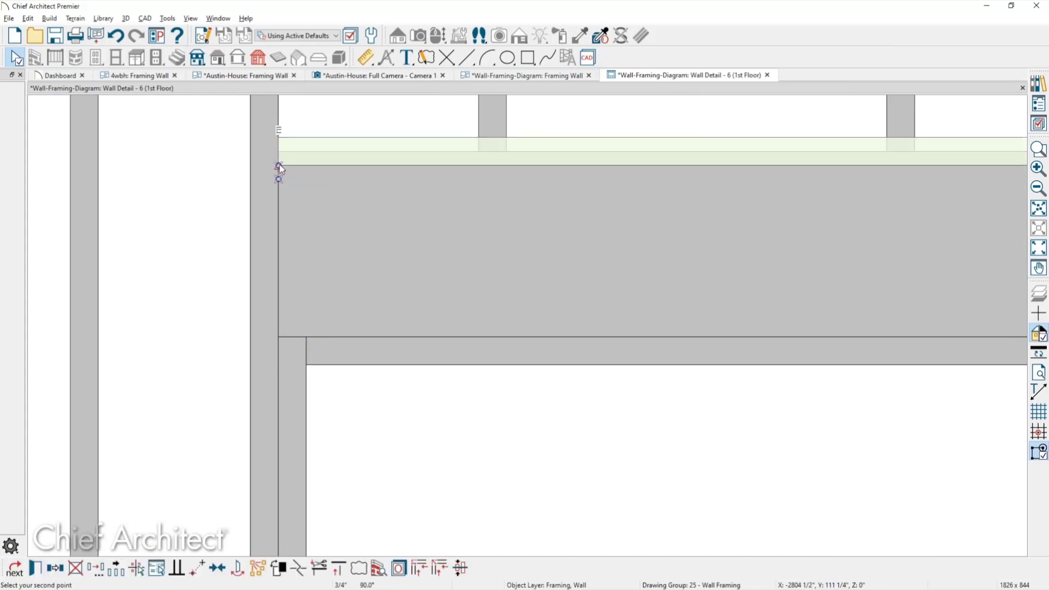
click(279, 165)
scroll(312, 206, down, 2)
key(Escape)
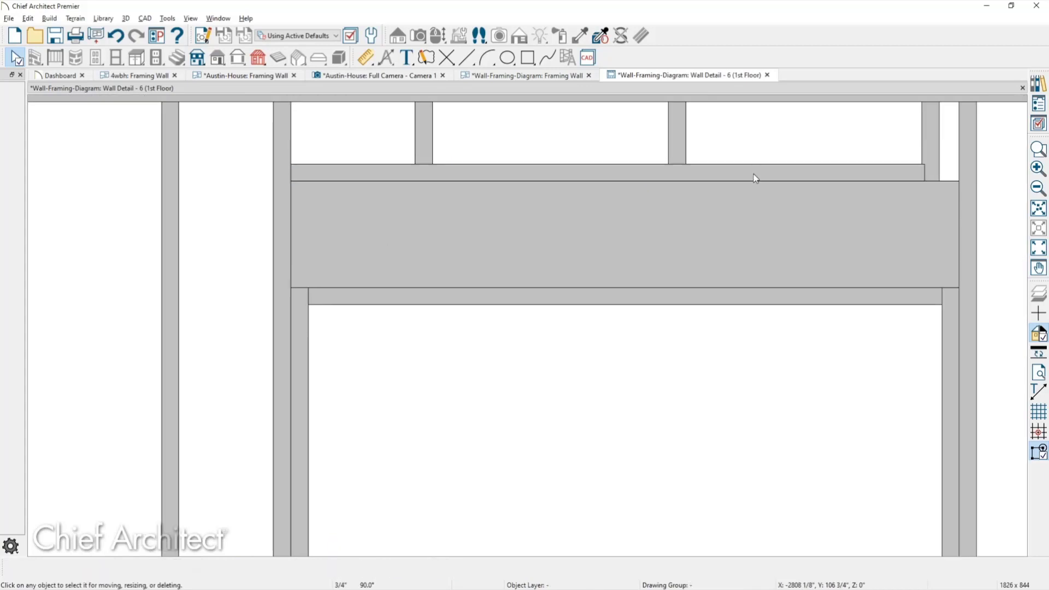
Step: Extend the copied member's right end to the king stud, making it 58" long across the full header
click(921, 172)
click(920, 172)
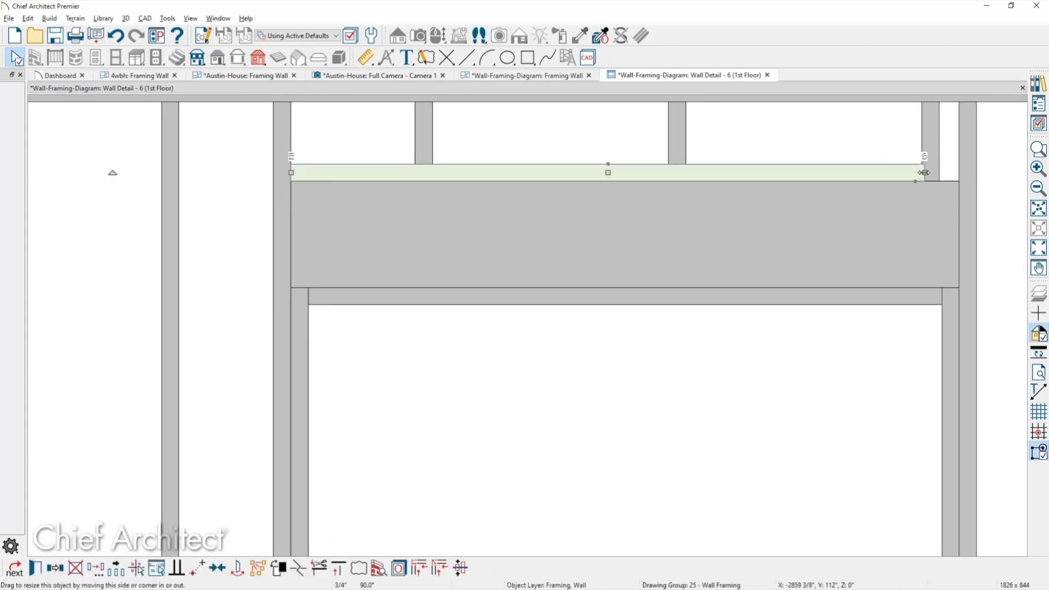
drag(935, 171, 959, 169)
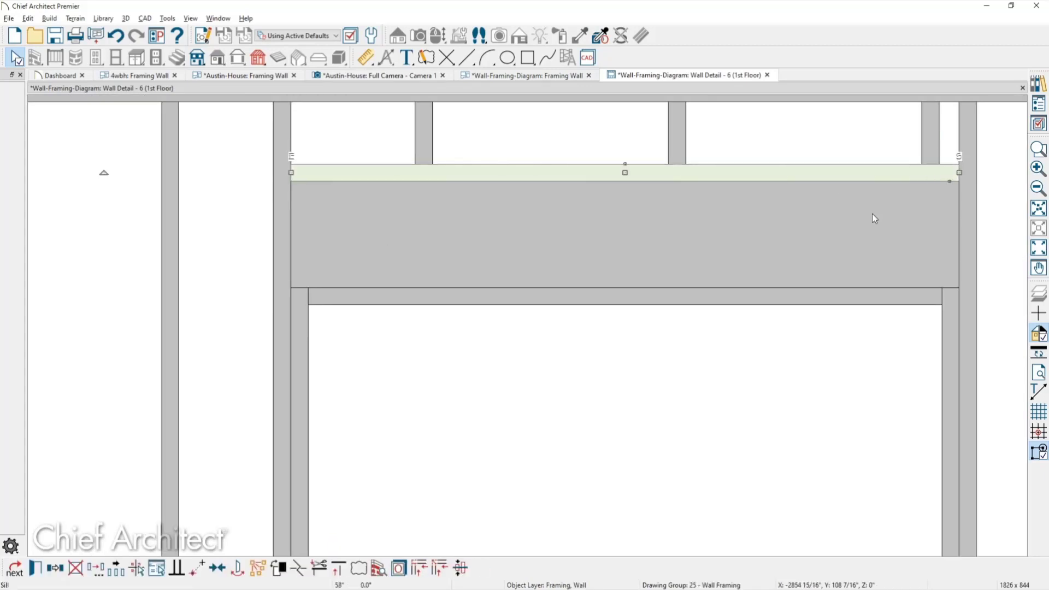
scroll(684, 210, down, 1)
middle_drag(688, 214, 629, 254)
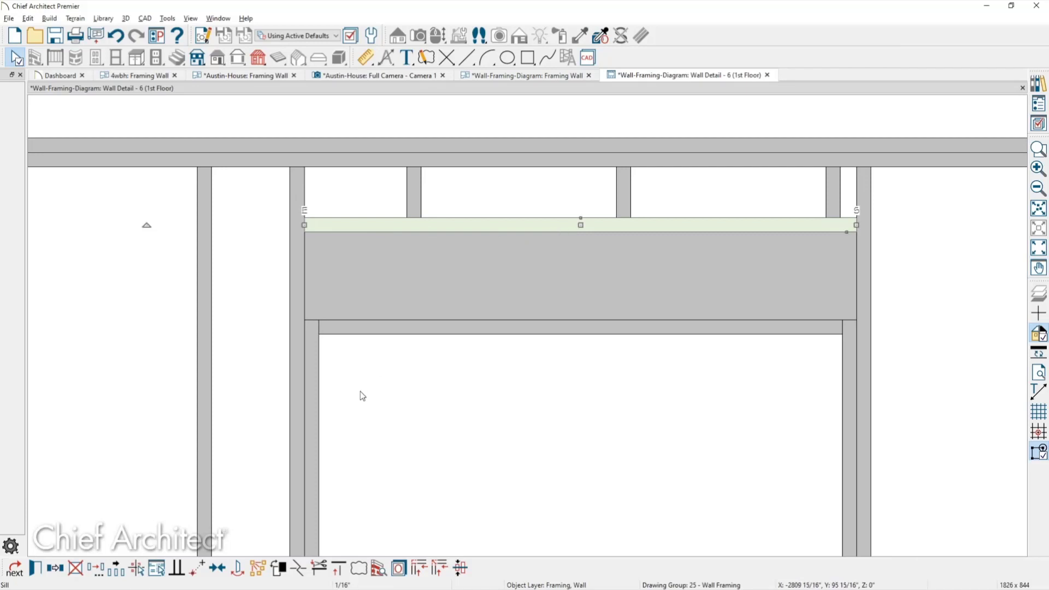
Step: Trim the three top cripples above the header to the top edge of the new flat plate and check each one
click(319, 568)
drag(373, 223, 847, 219)
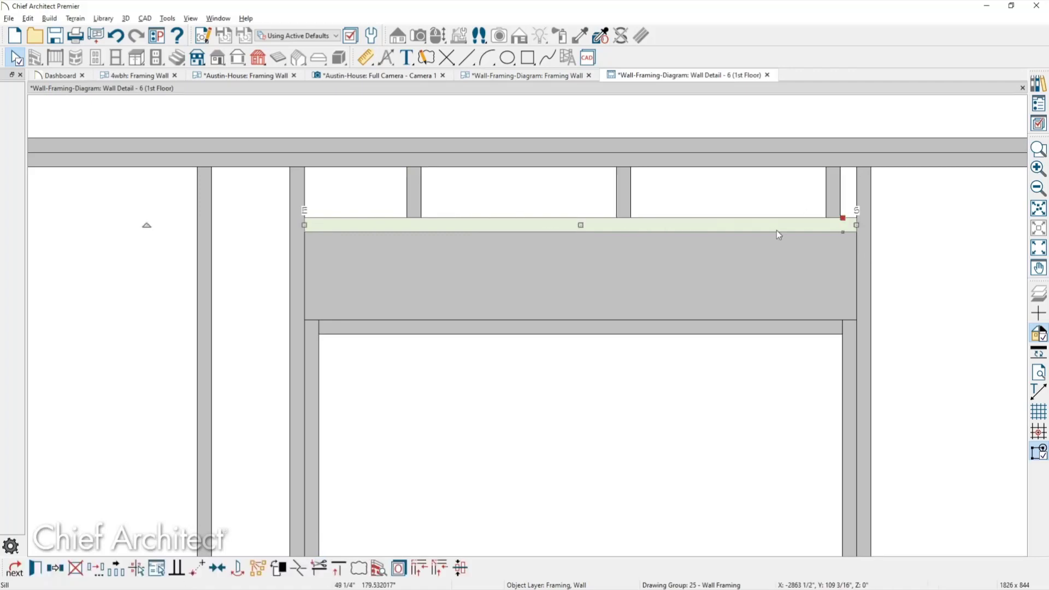
click(625, 210)
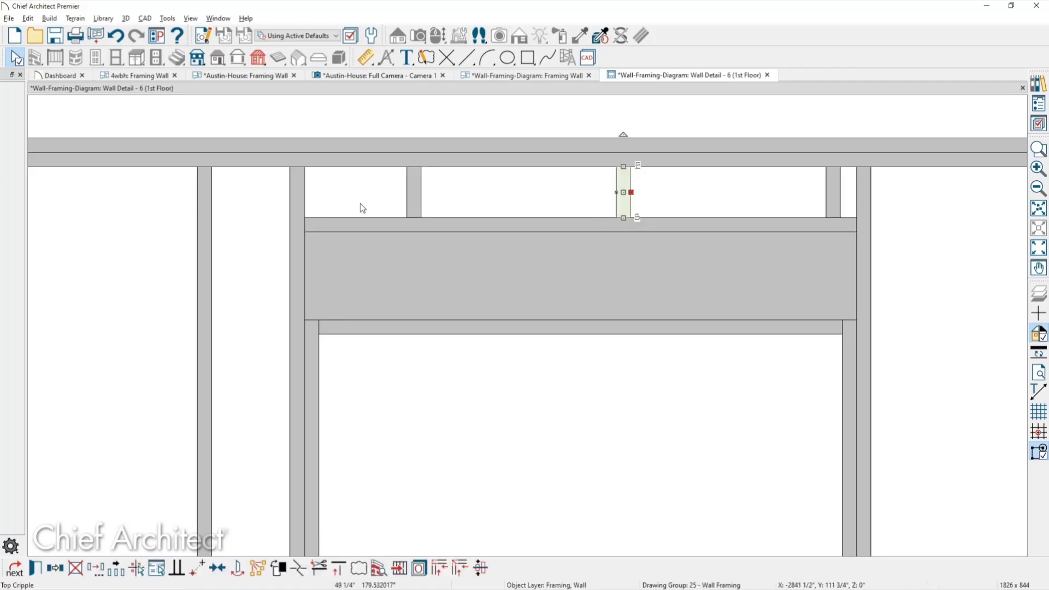
click(408, 184)
click(831, 192)
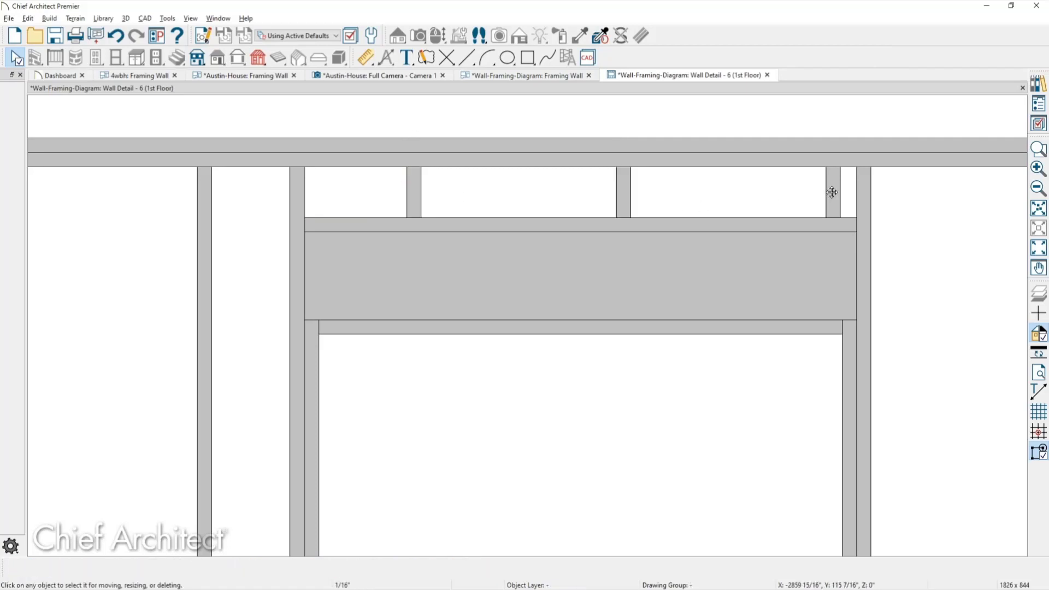
click(969, 294)
scroll(915, 289, down, 1)
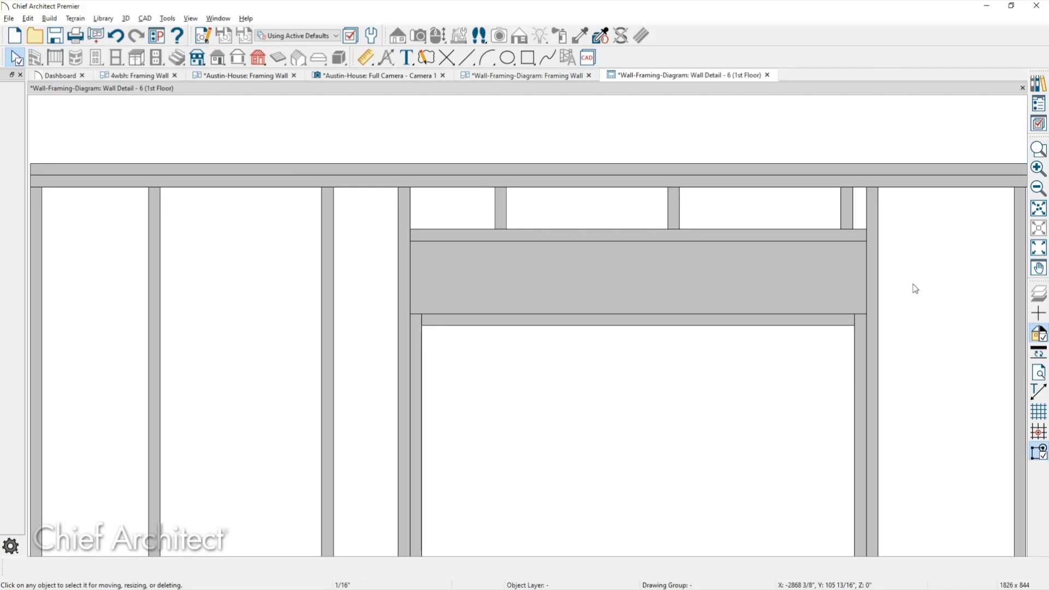
key(space)
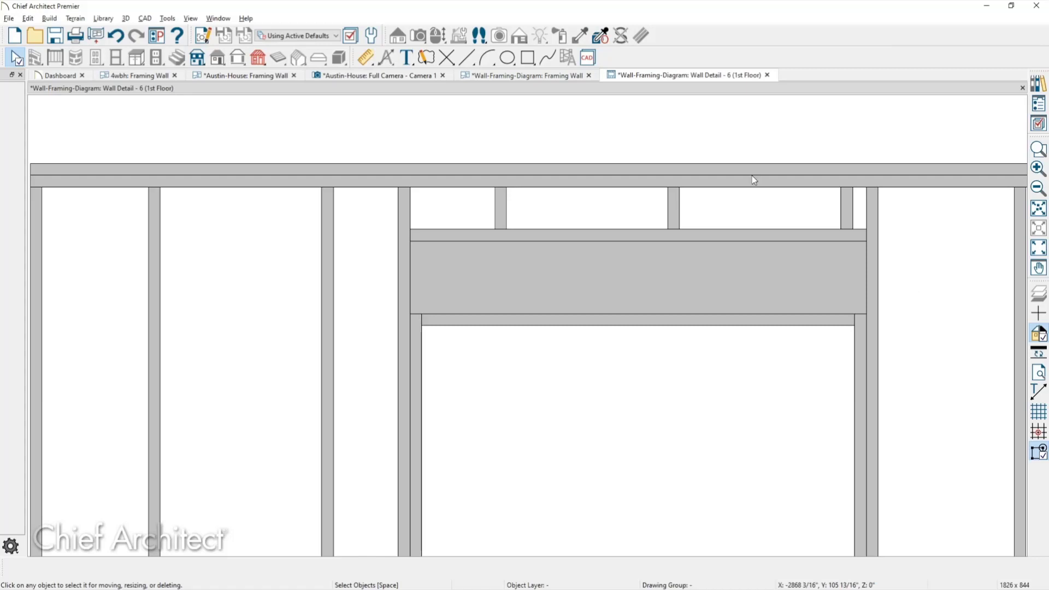
Step: In the 4wbh plan, make the left exterior wall a pony wall with an 8" Concrete Stem Wall below, 72" off the floor
click(131, 76)
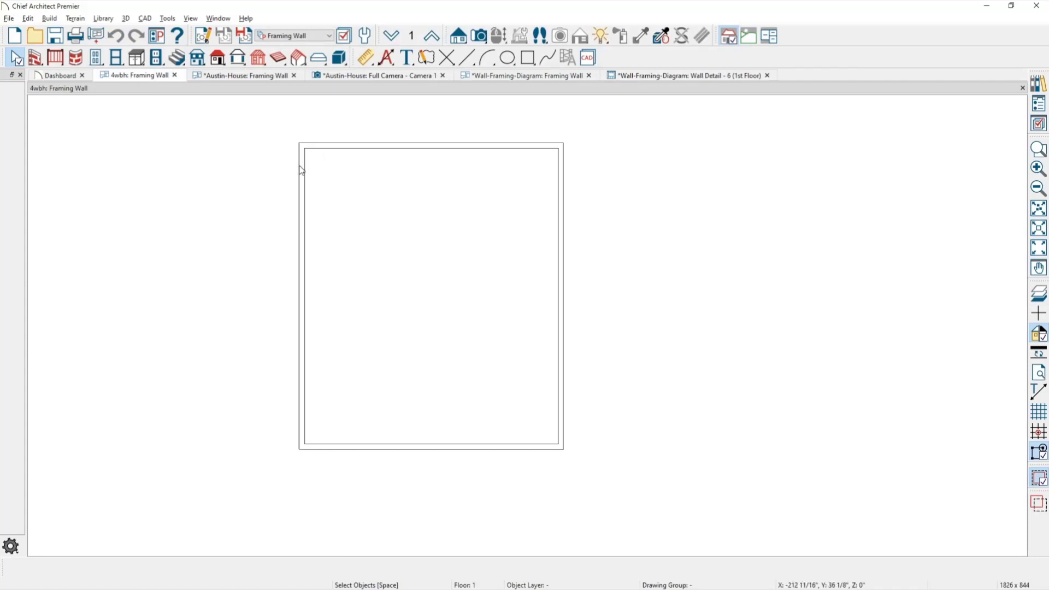
scroll(301, 171, up, 2)
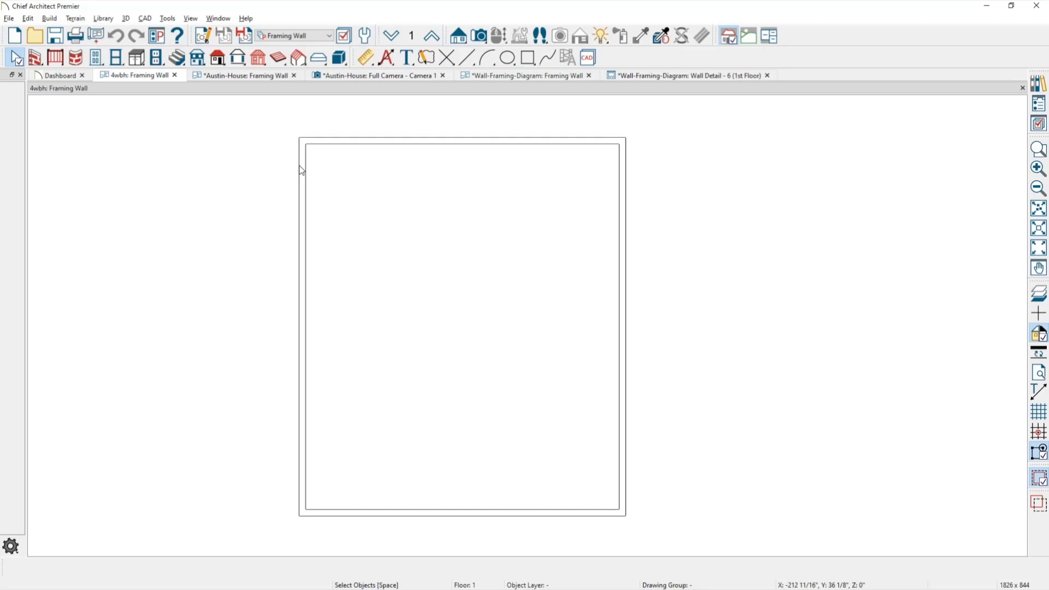
key(f)
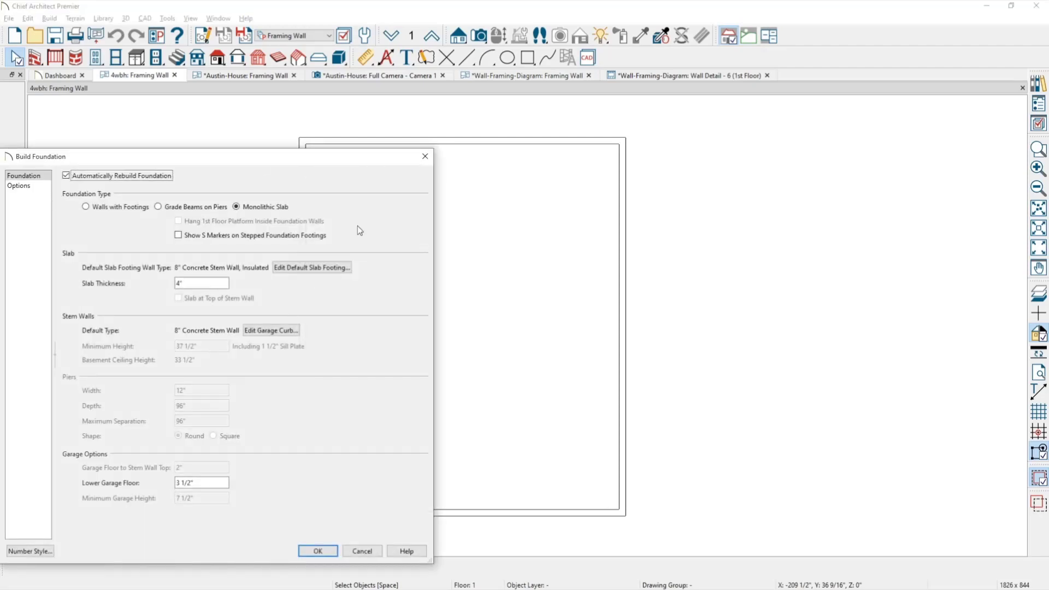
click(426, 157)
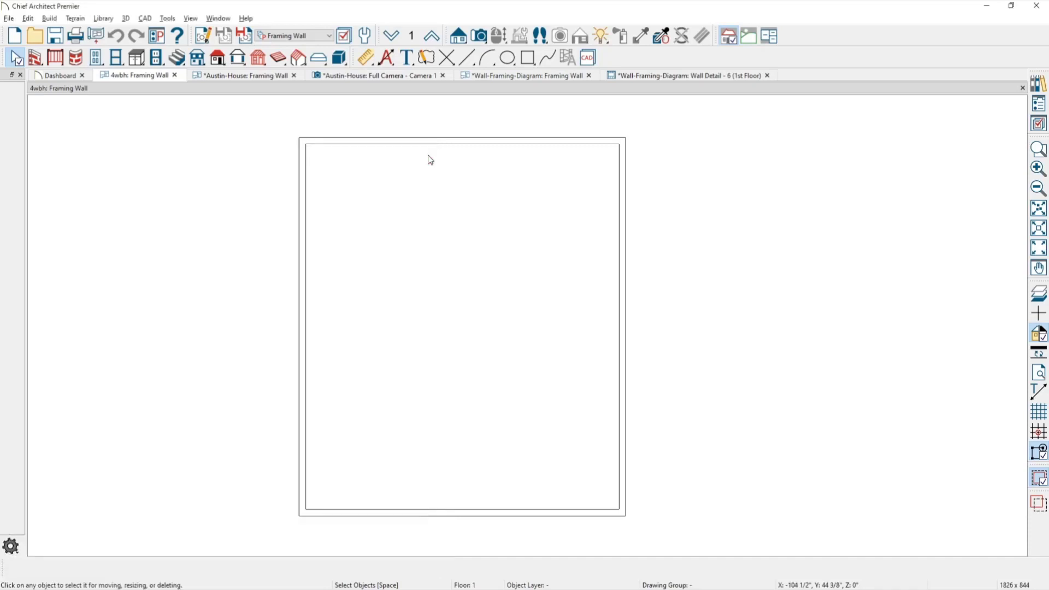
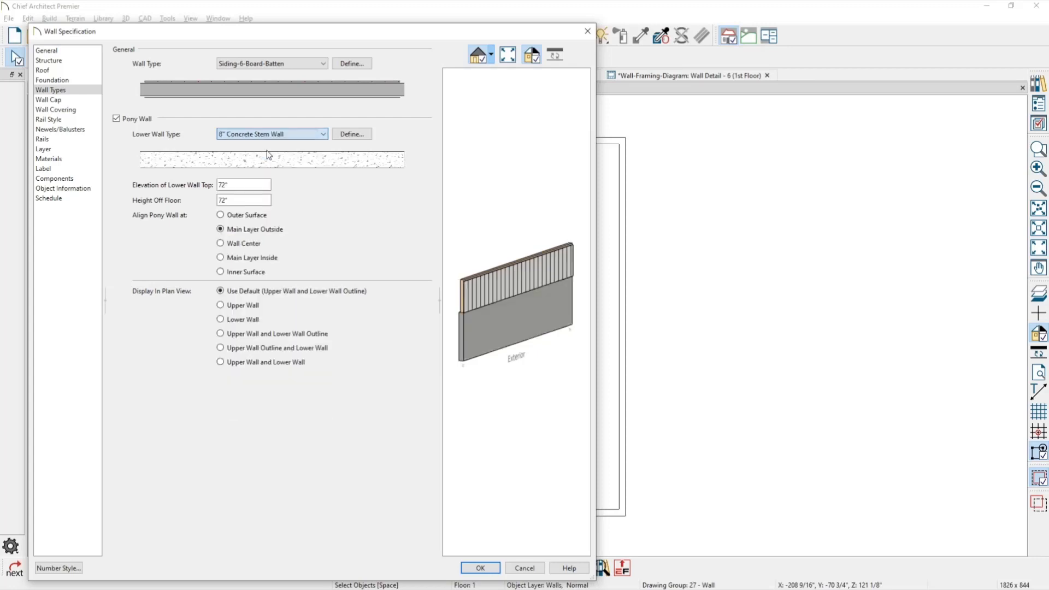
click(481, 569)
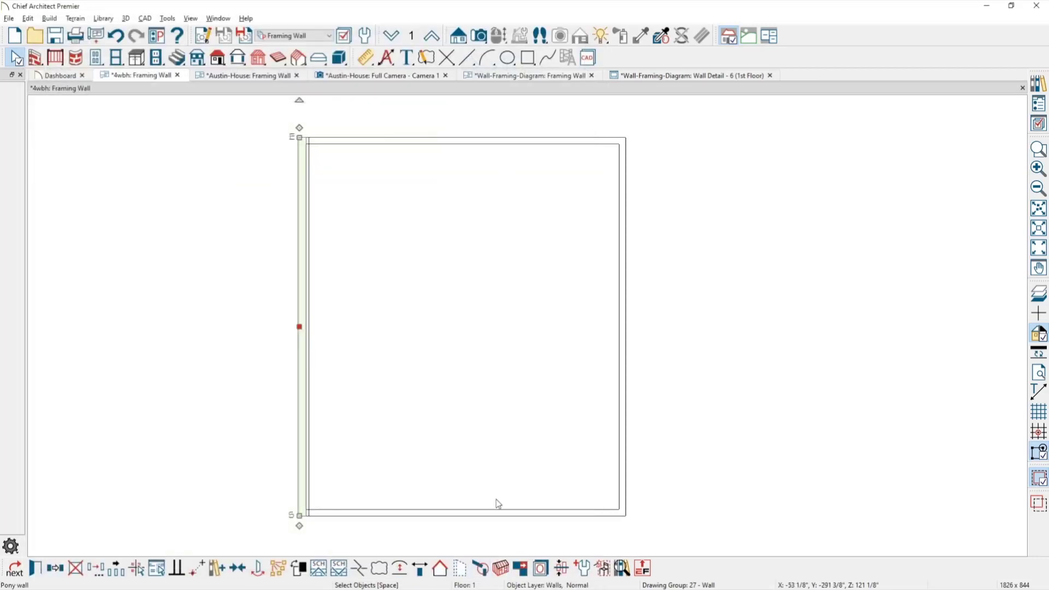
Step: Create an elevation view looking at the outside of the pony wall
click(458, 36)
drag(198, 269, 466, 276)
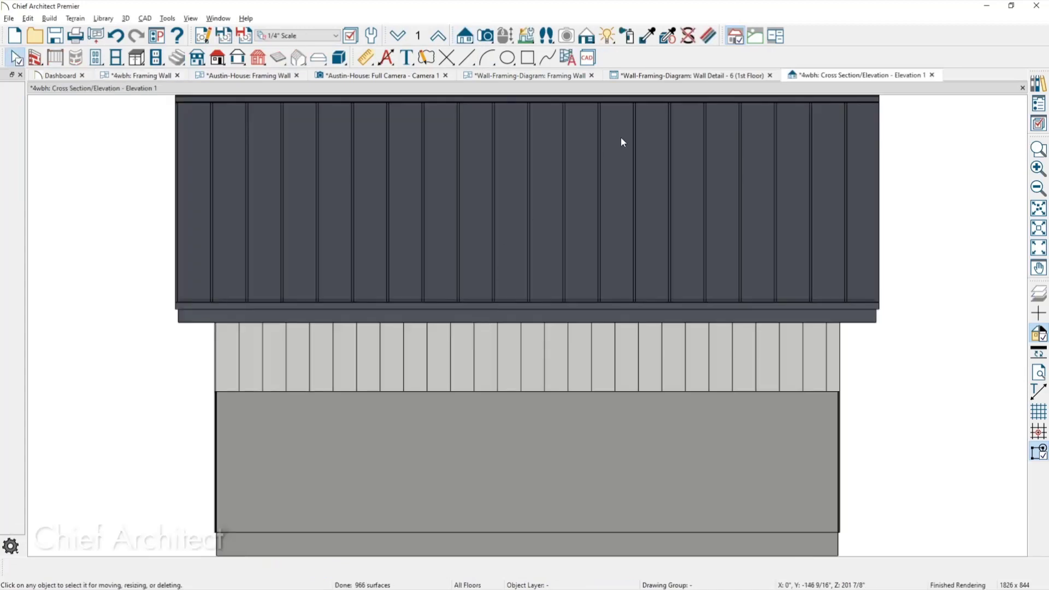
middle_drag(700, 259, 688, 151)
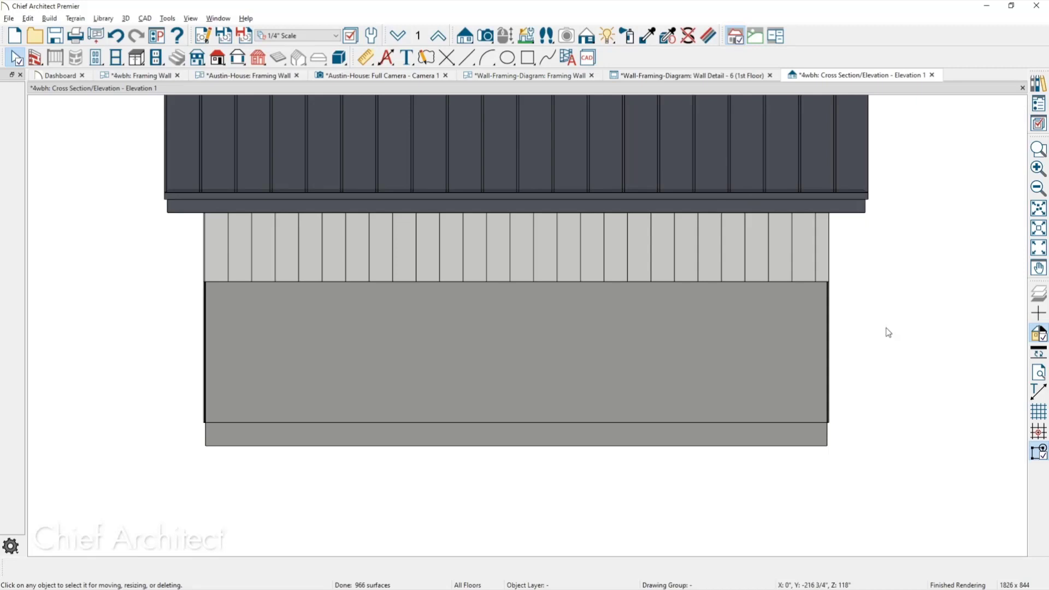
Step: Draw a horizontal CAD line below the building, extending past both ends of the wall, as a depth reference
key(l)
scroll(525, 424, down, 1)
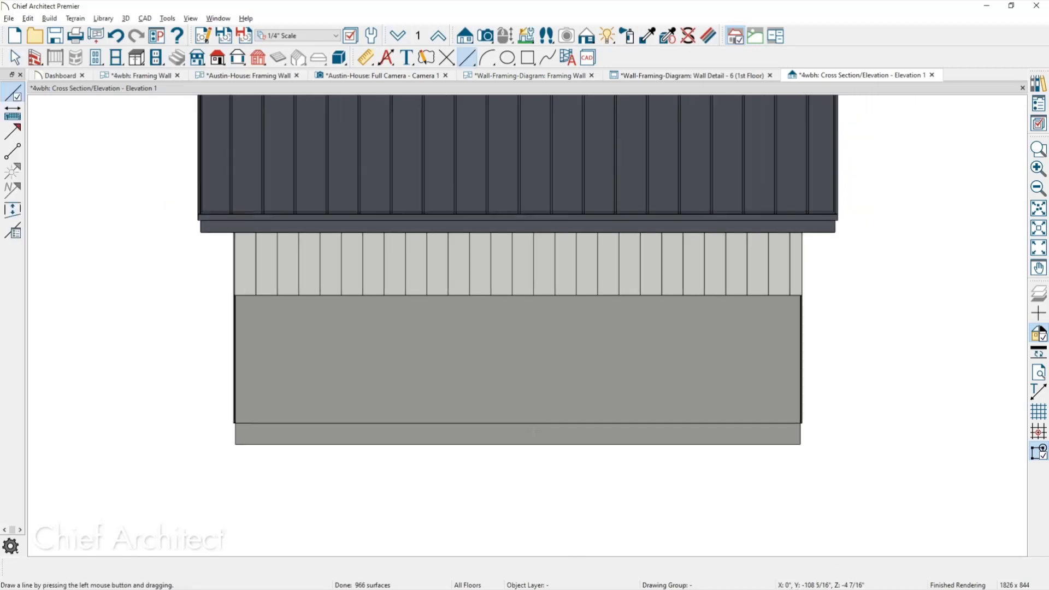
scroll(561, 490, down, 1)
middle_drag(582, 451, 585, 334)
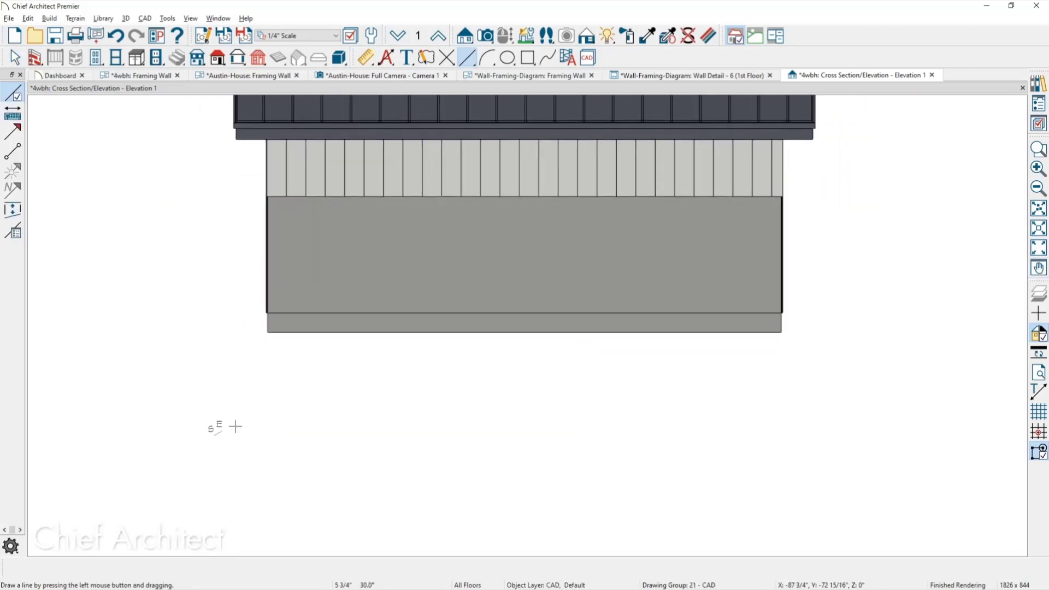
drag(213, 436, 887, 436)
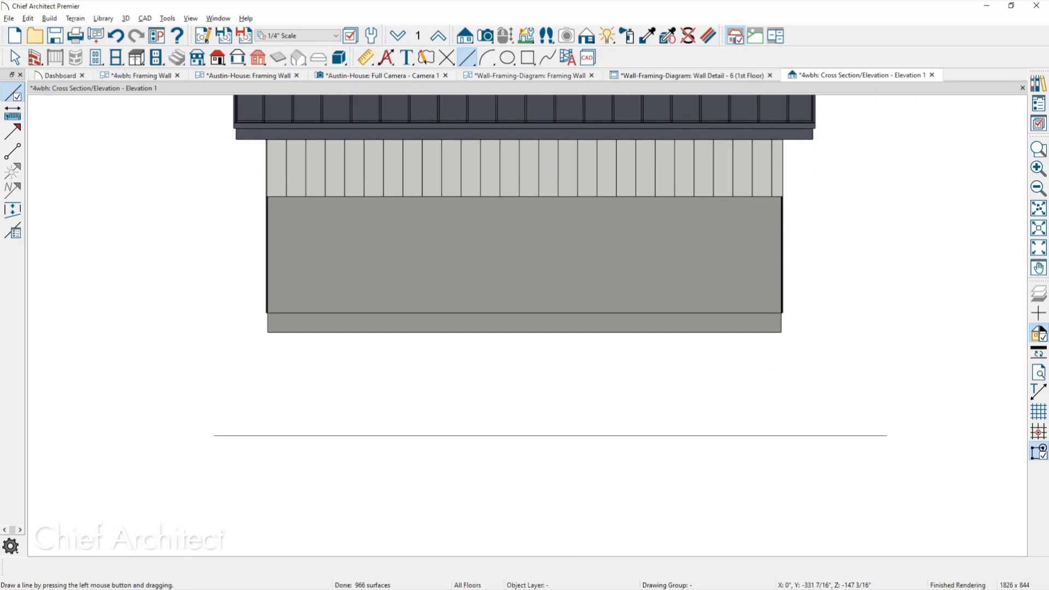
Step: Break the lower wall's bottom edge right of center and extend the right section down to the reference line
click(611, 313)
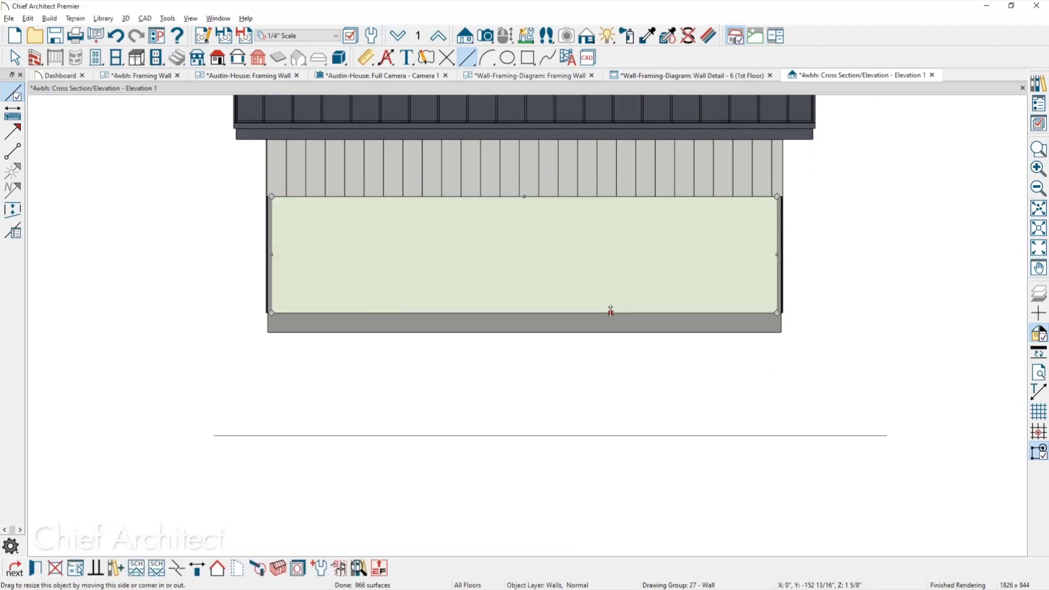
key(3)
click(596, 313)
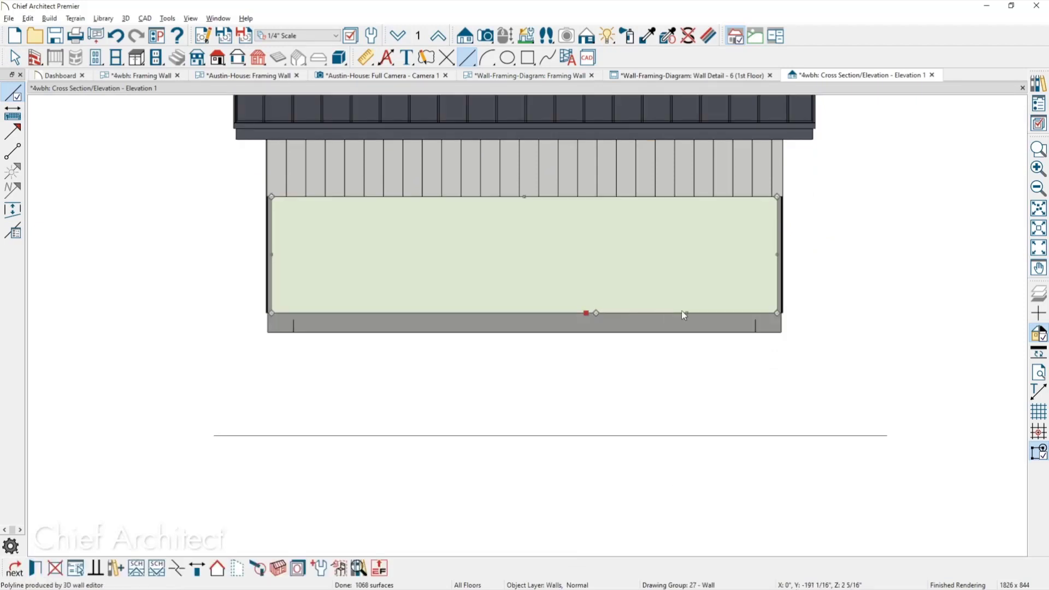
drag(685, 313, 678, 435)
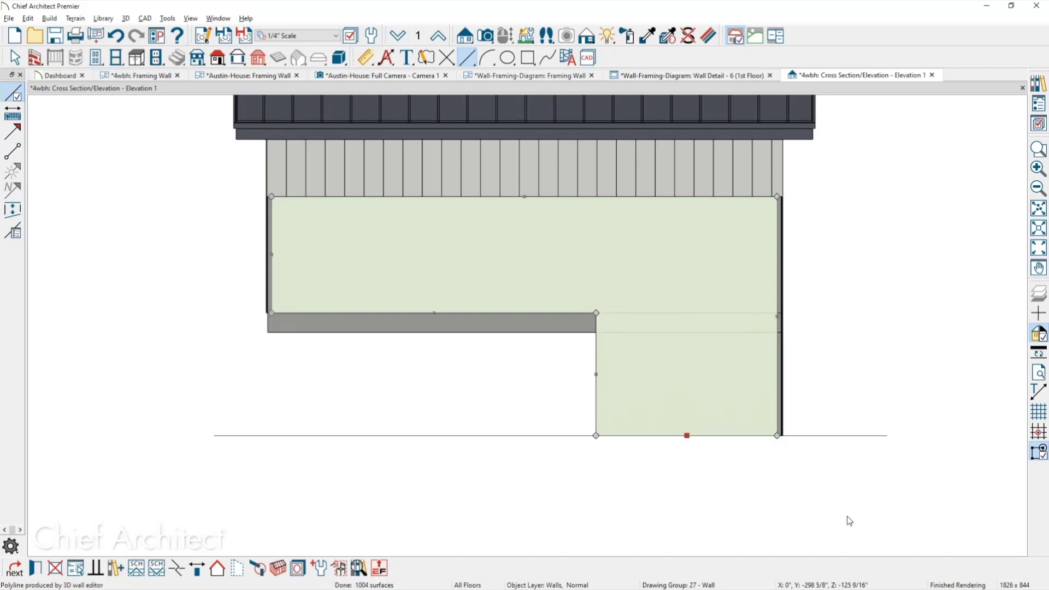
Step: Break the remaining bottom edge of the lower wall and lower its middle section partway to form an intermediate step
key(3)
click(426, 311)
drag(508, 314, 497, 386)
click(559, 392)
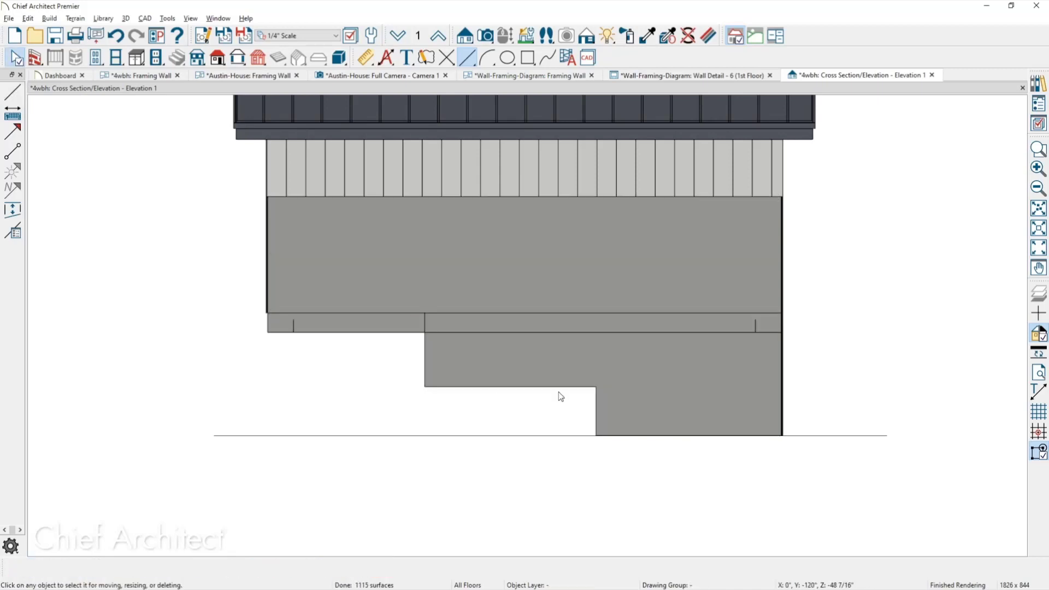
Step: Draw a second horizontal CAD line across the lower wall and move it slightly above the wall's unstepped bottom edge
middle_drag(556, 398, 539, 448)
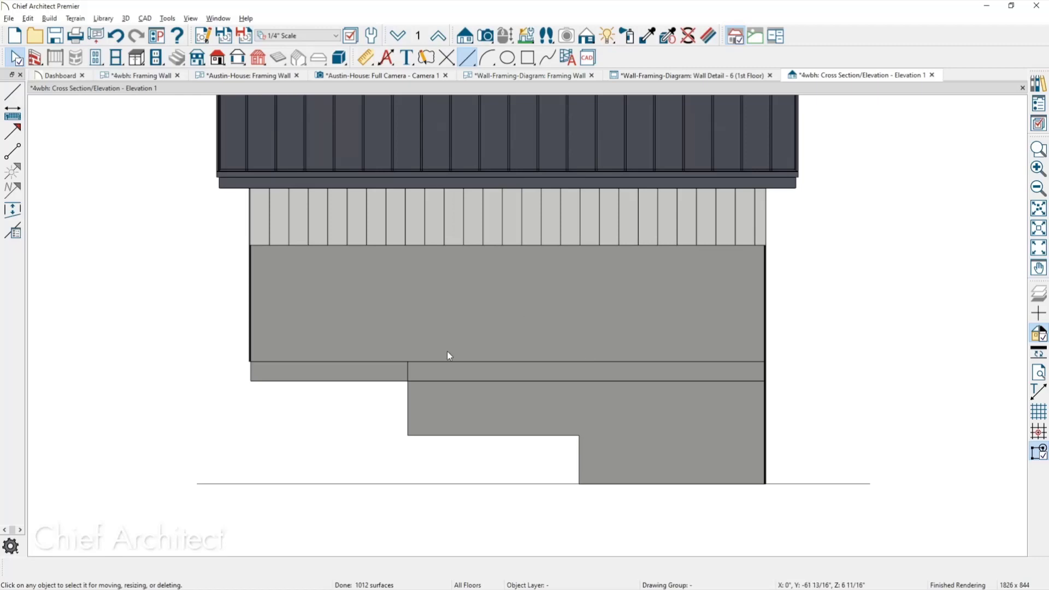
click(474, 61)
mouse_move(848, 366)
mouse_down()
mouse_move(317, 370)
mouse_move(121, 343)
mouse_up()
click(809, 366)
drag(810, 366, 809, 350)
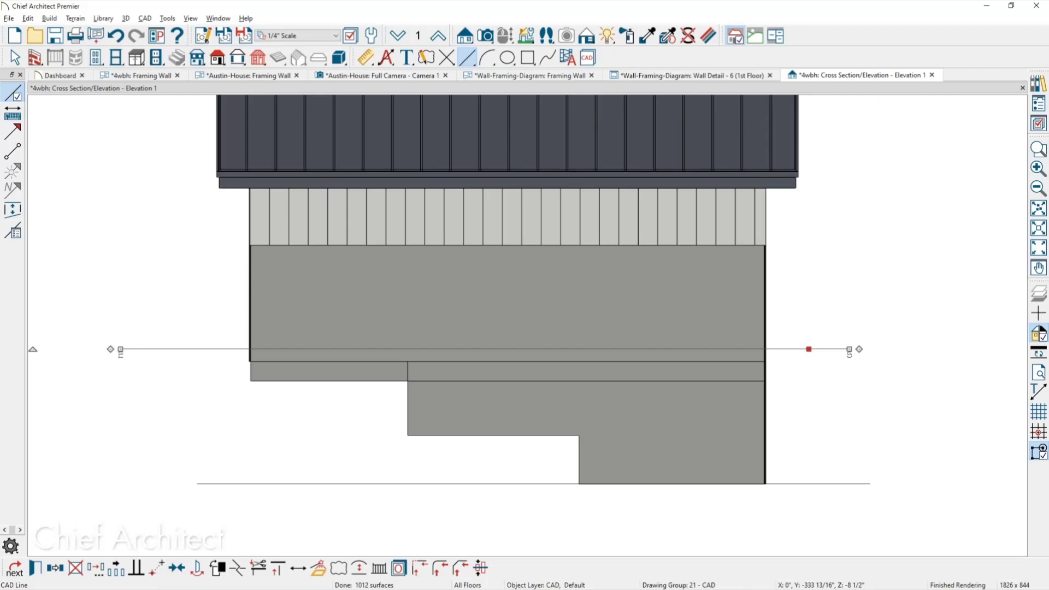
Step: Place a small rectangular wall material region on the concrete lower wall, above the upper CAD line
click(685, 245)
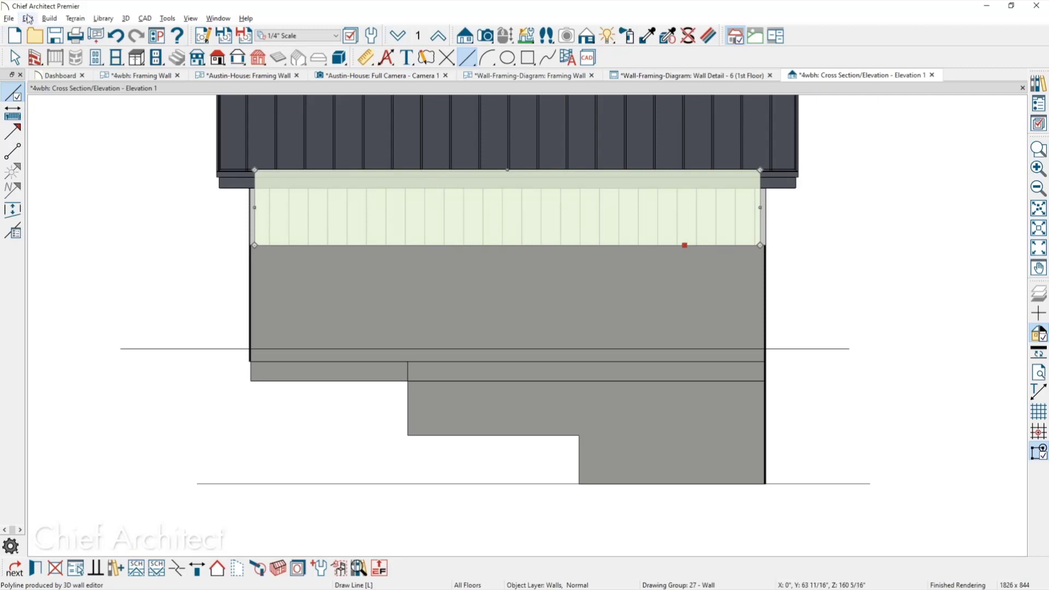
click(41, 20)
mouse_move(82, 32)
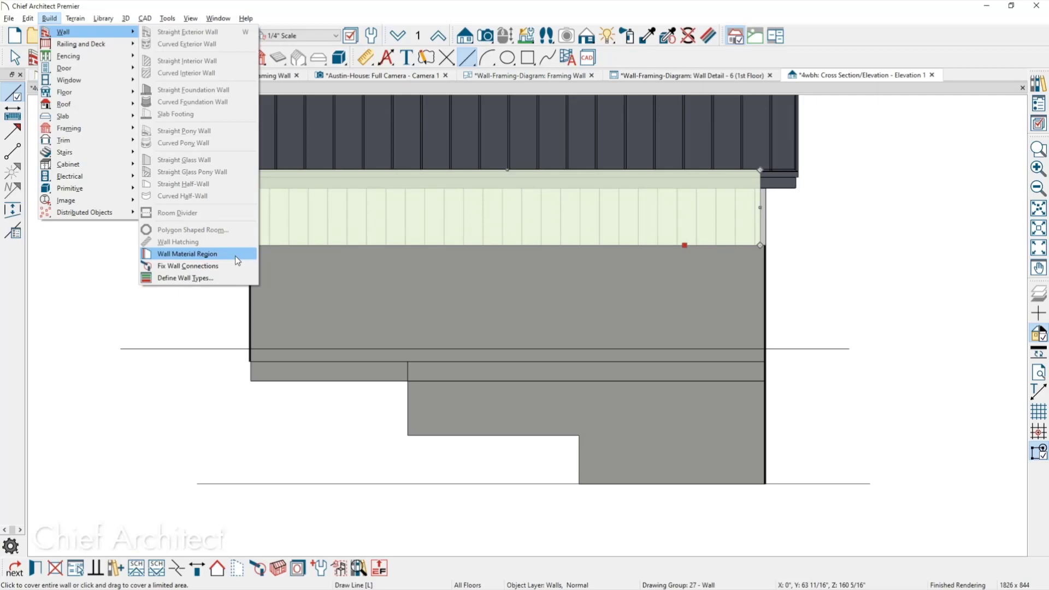
click(219, 254)
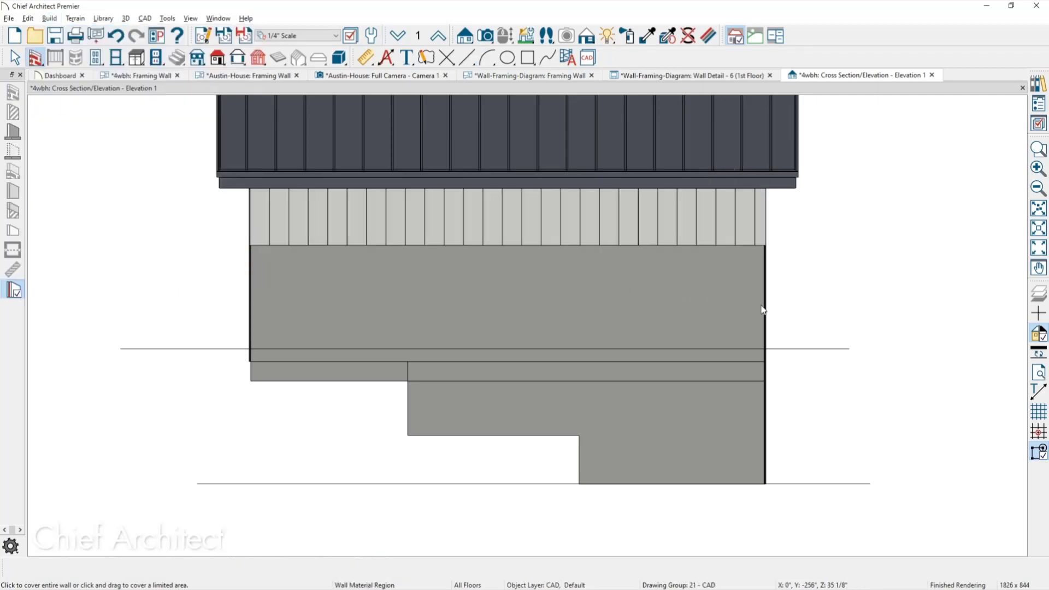
drag(670, 317, 607, 273)
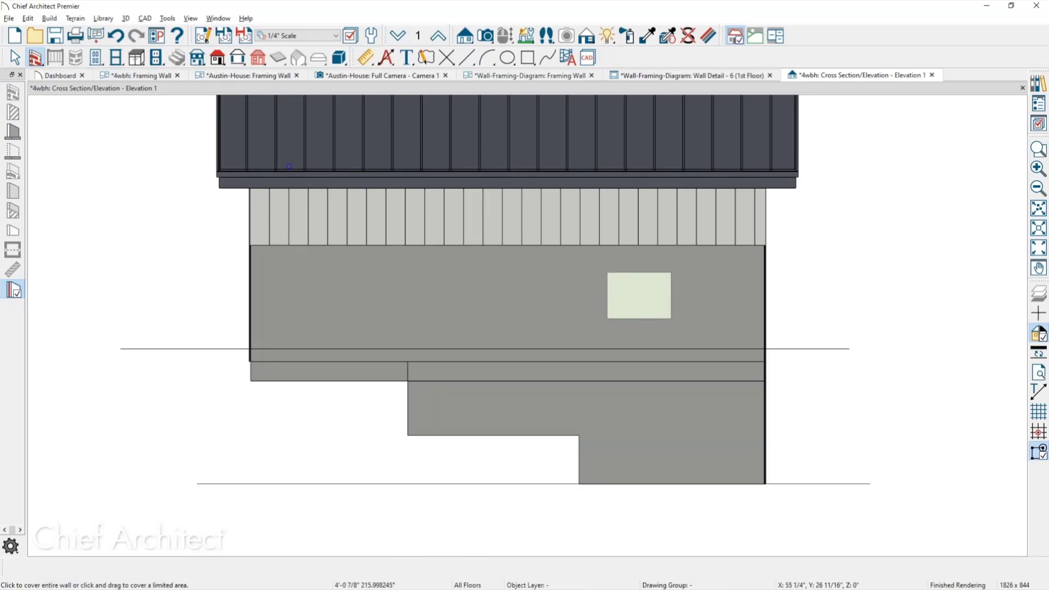
Step: Stretch the material region to both ends of the wall and raise its top edge to the bottom of the board-and-batten siding
click(670, 296)
drag(671, 297, 766, 305)
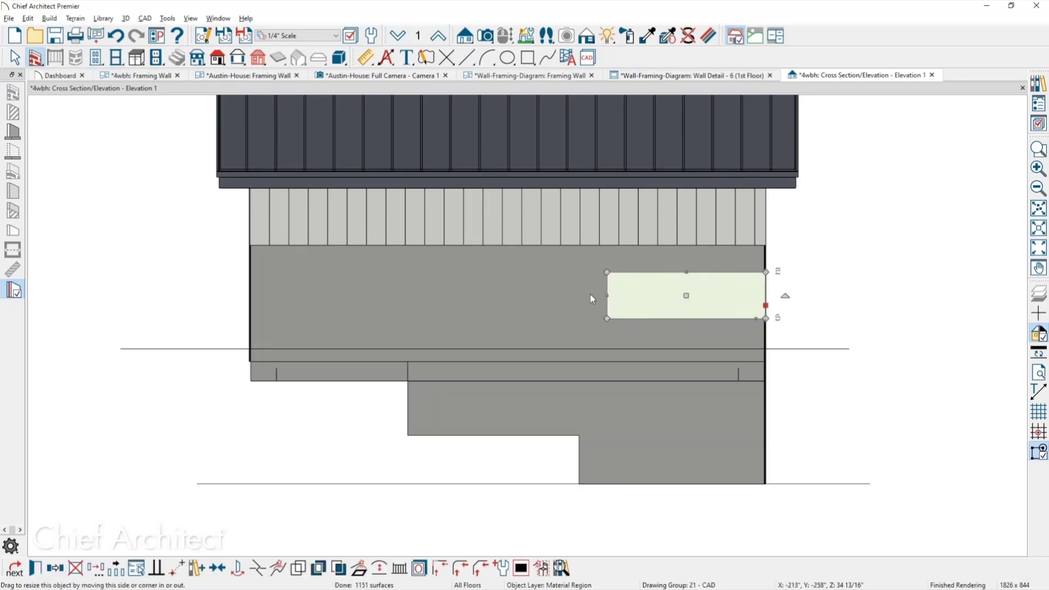
drag(607, 296, 253, 311)
click(504, 276)
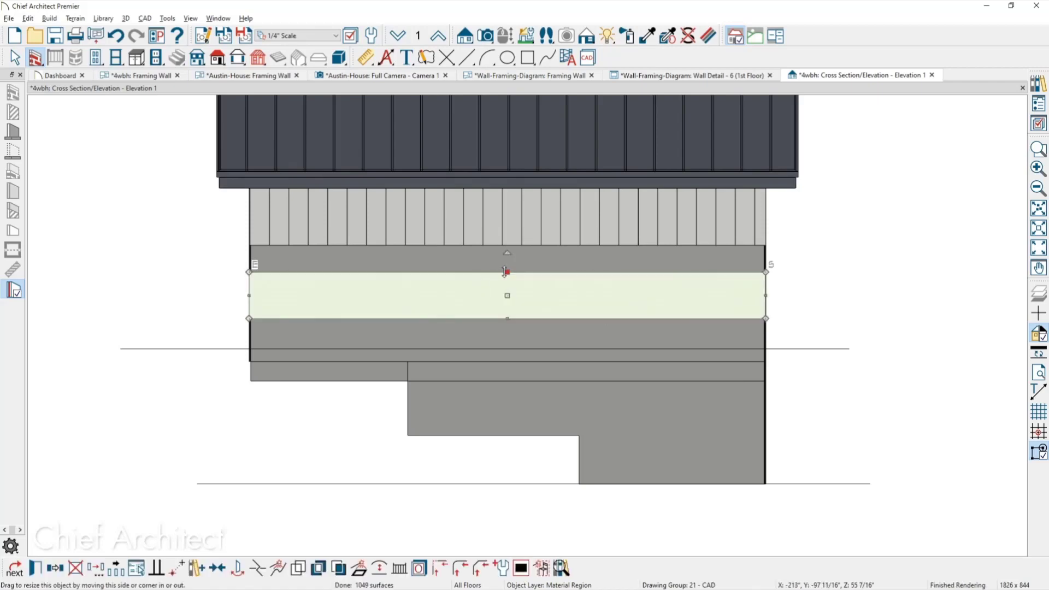
drag(505, 272, 503, 245)
key(Escape)
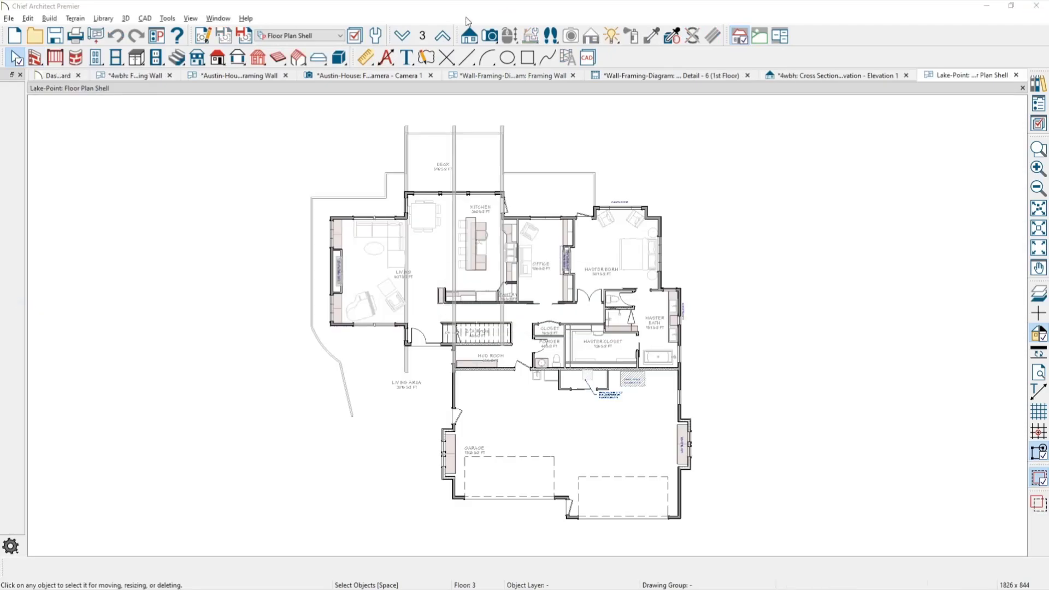
Step: In the Lake-Point plan, go down to floor 0 and examine the stepped foundation in a perspective floor overview
click(406, 36)
click(405, 36)
click(405, 36)
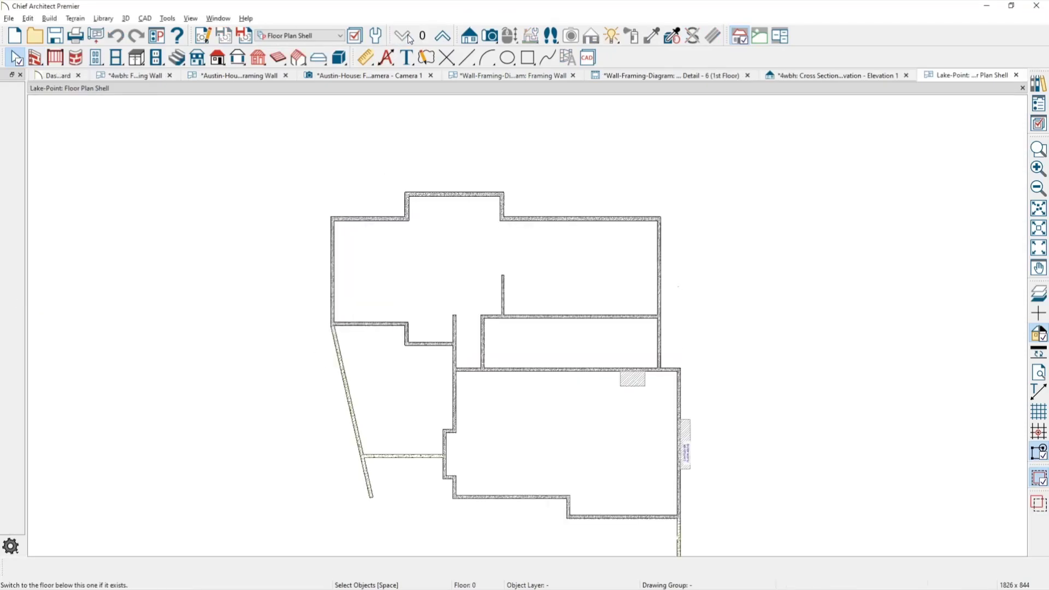
click(490, 36)
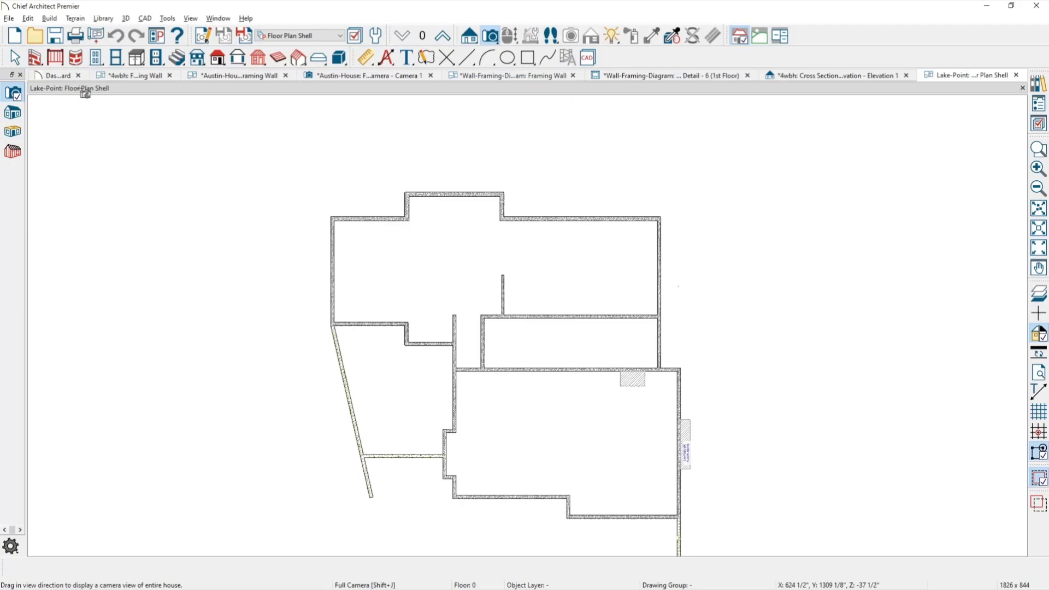
click(13, 132)
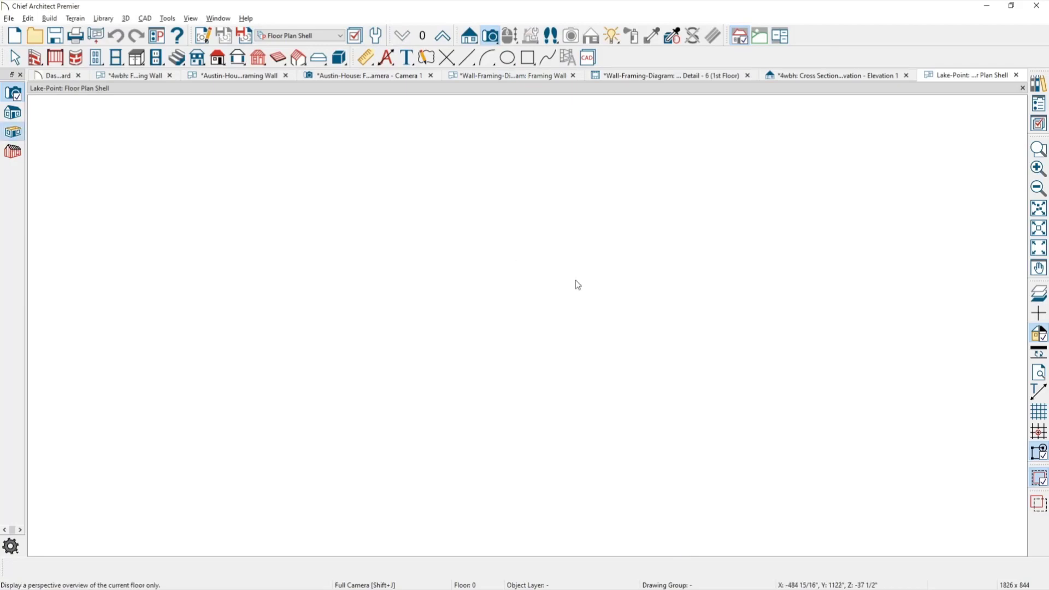
drag(575, 280, 408, 276)
drag(521, 307, 309, 306)
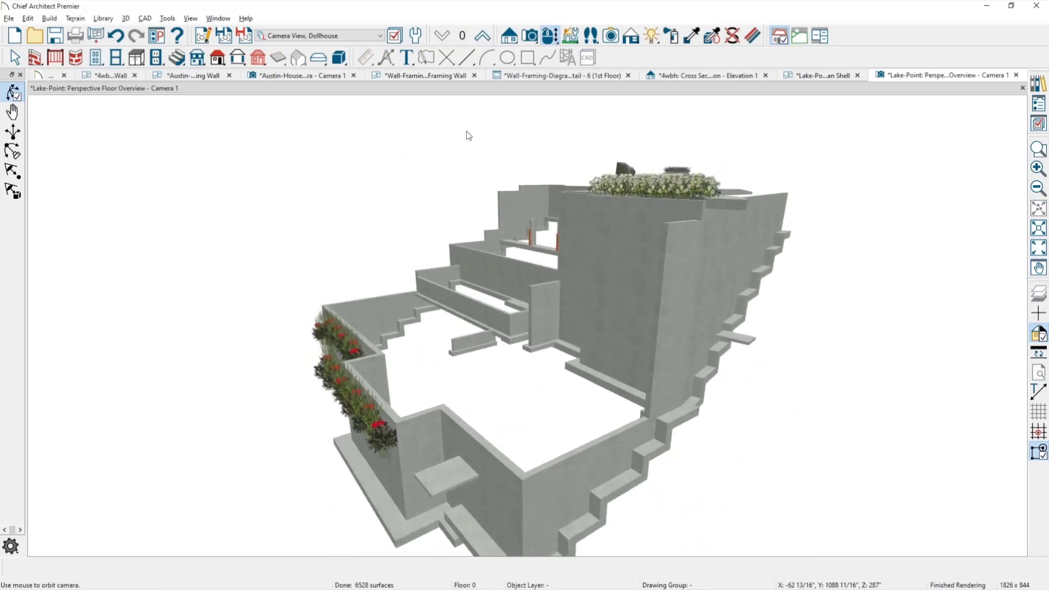
Step: Show floor 1 in the overview and select the side wall with the small window to examine its sloped bottom edge
click(481, 42)
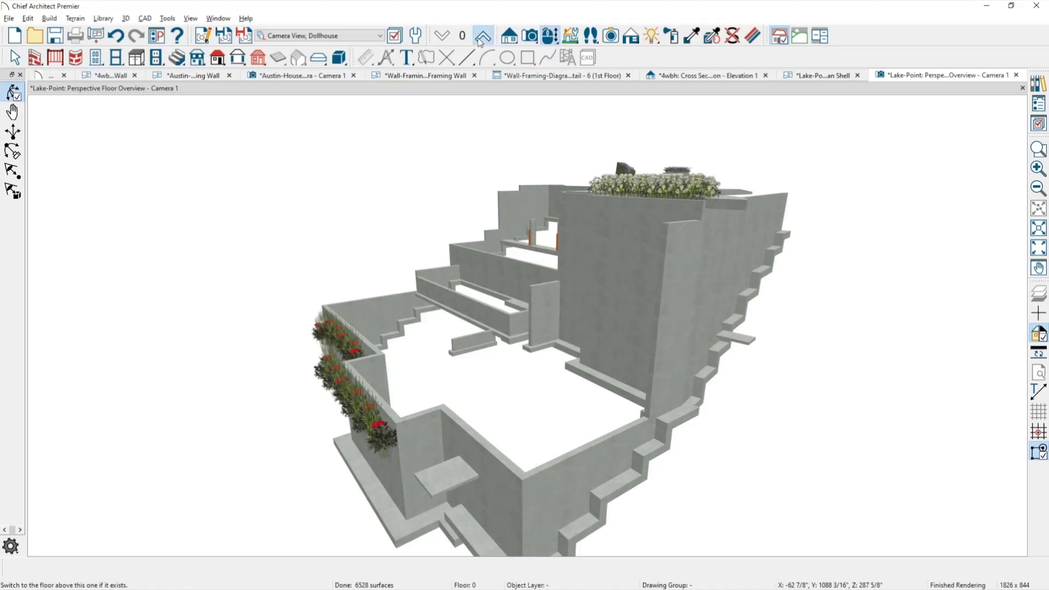
middle_drag(629, 368, 564, 426)
drag(564, 426, 625, 297)
key(space)
click(605, 308)
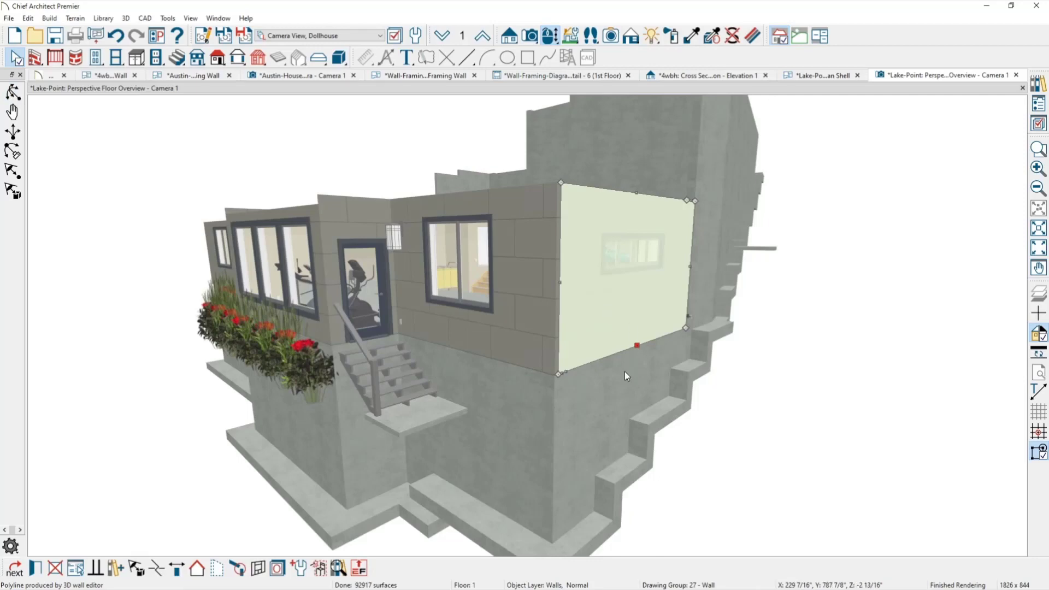
Step: Deselect the side wall and examine the stepped foundation and siding all around, showing the house up to floor 3
key(Escape)
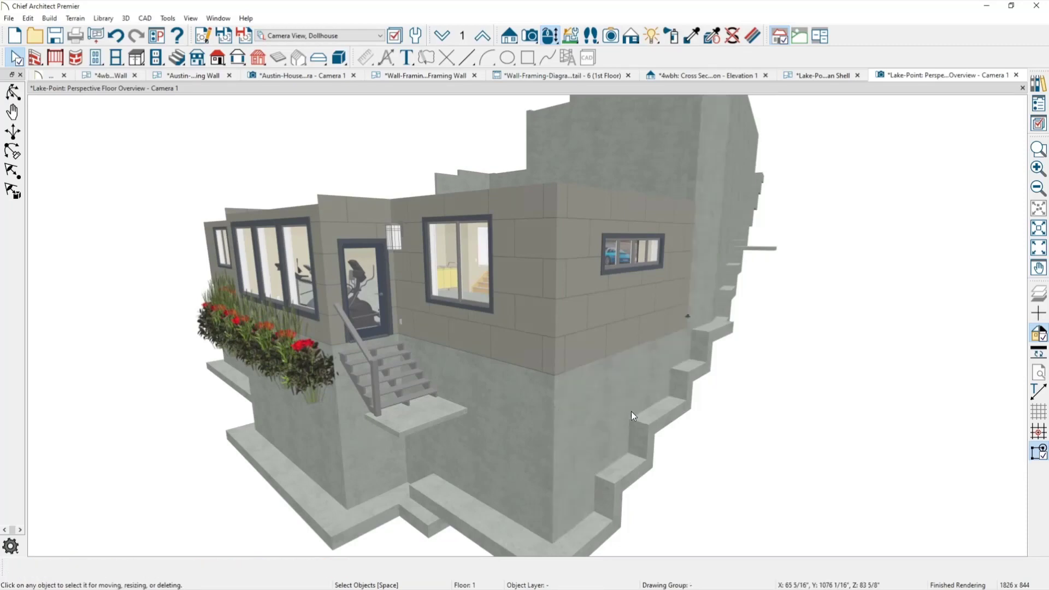
middle_drag(632, 412, 626, 403)
drag(626, 404, 619, 398)
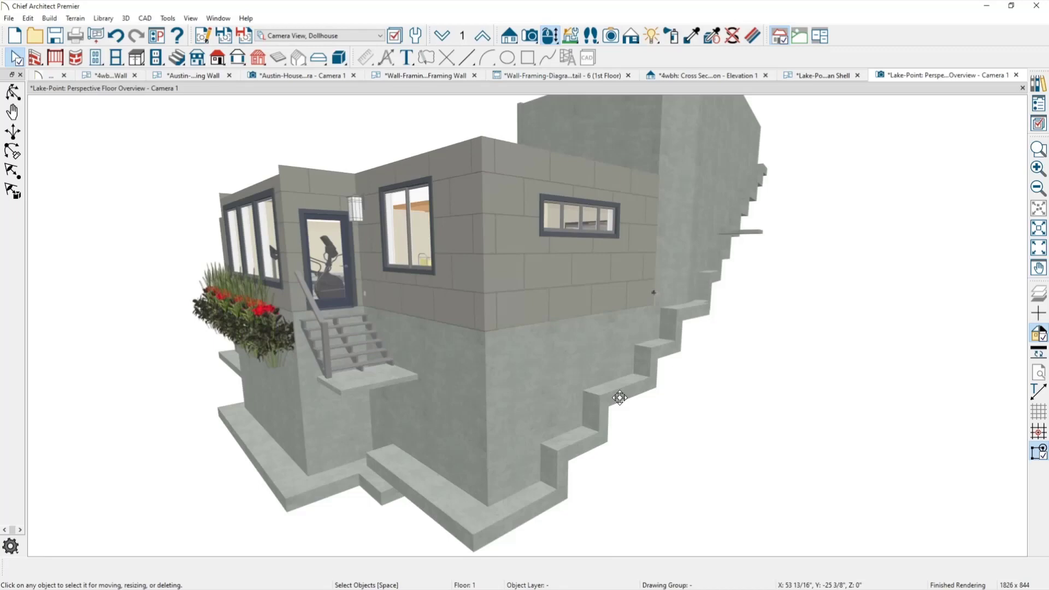
middle_drag(711, 374, 746, 425)
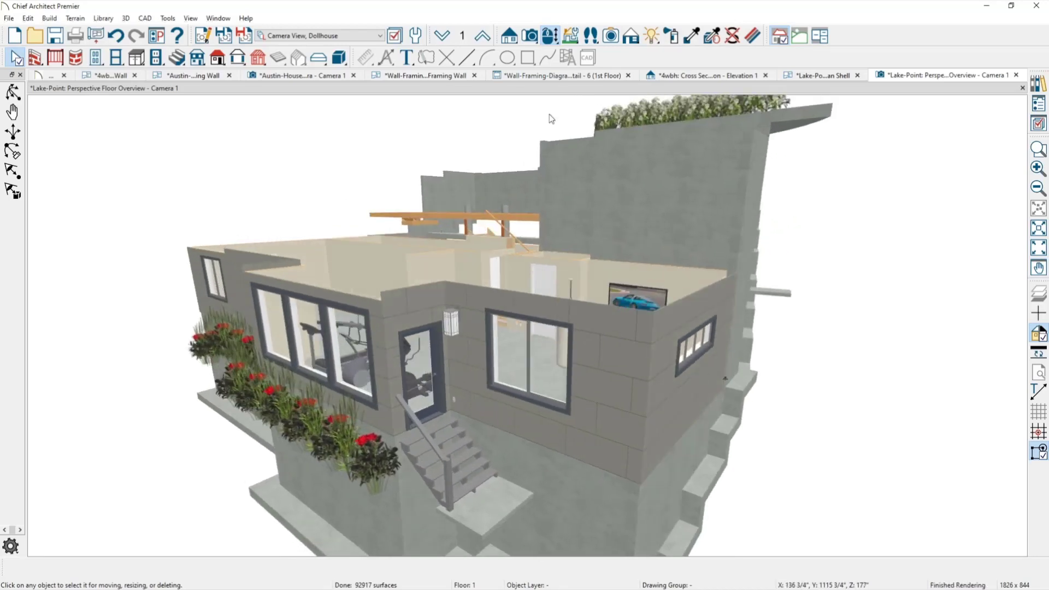
click(485, 40)
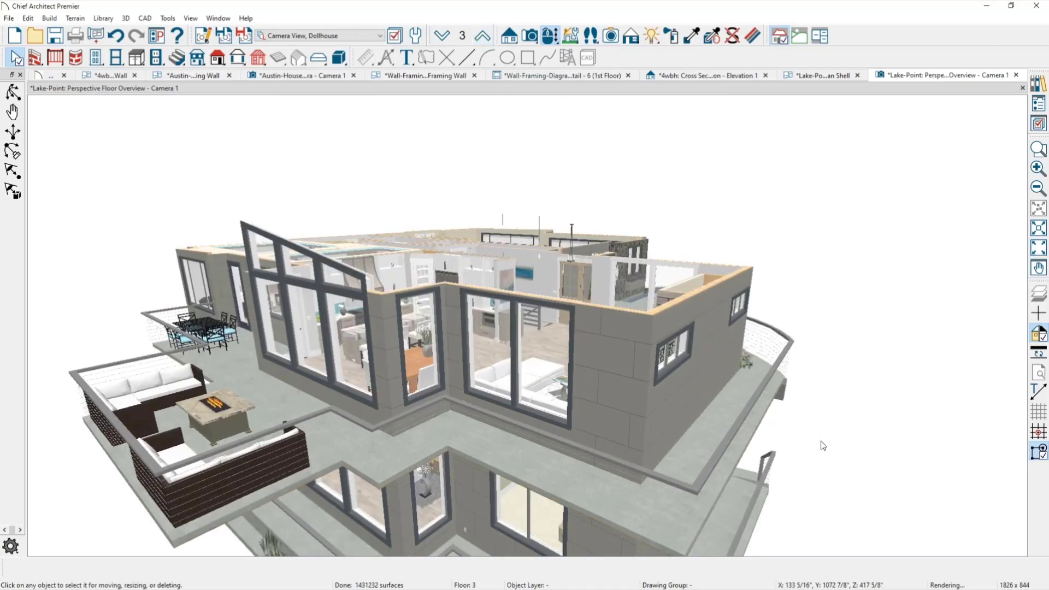
middle_drag(824, 445, 803, 405)
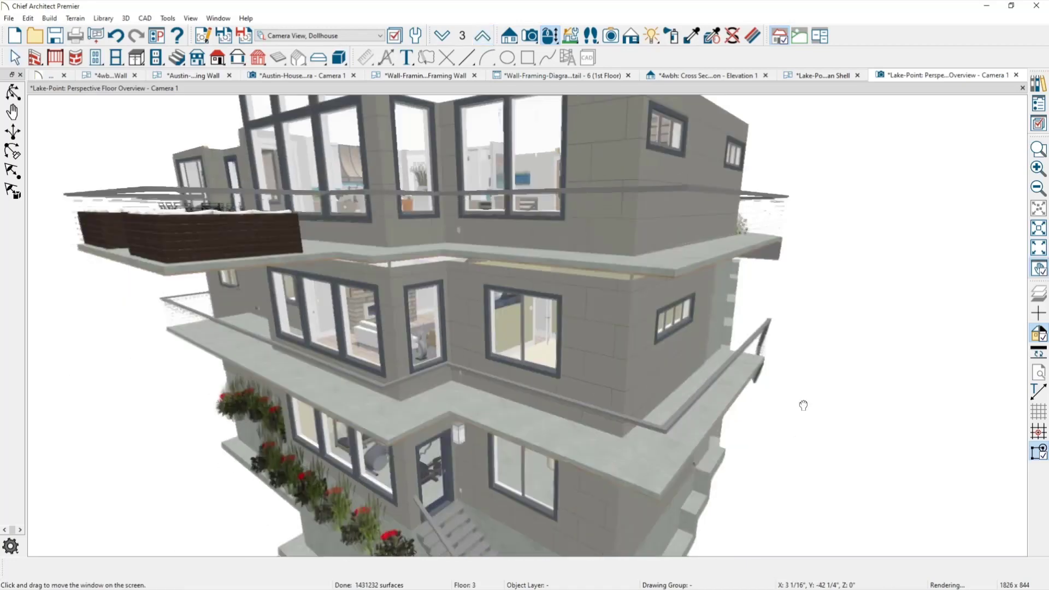
drag(804, 405, 776, 413)
scroll(780, 413, down, 3)
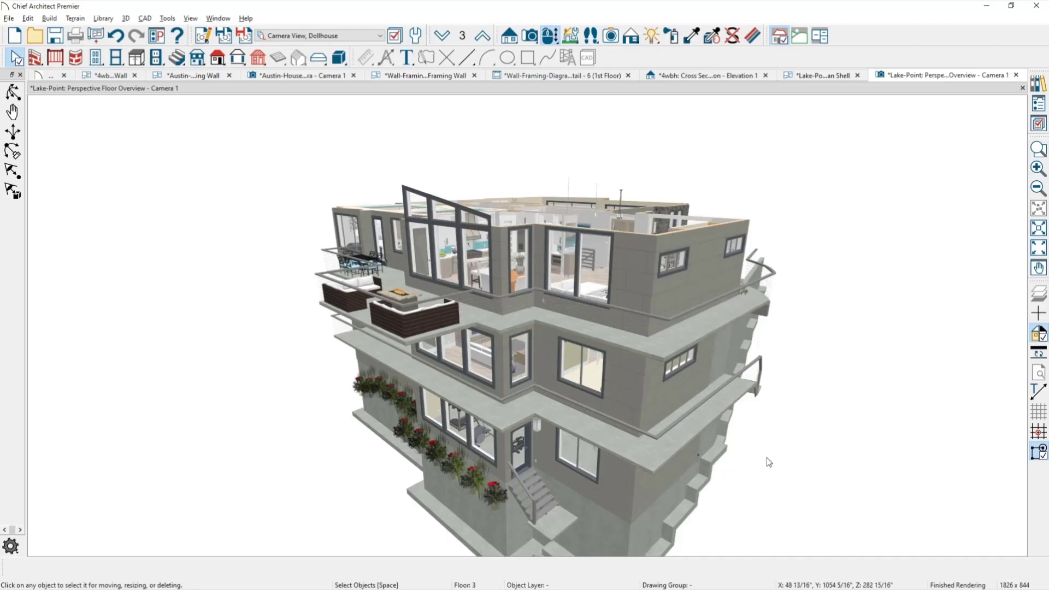
drag(766, 457, 753, 418)
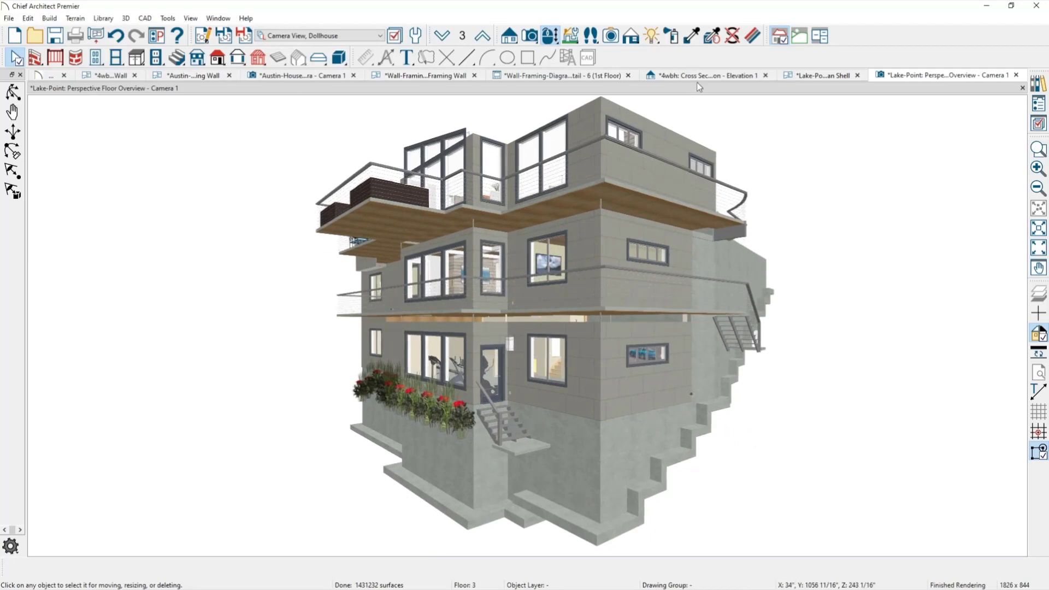
Step: In the Lake-Point floor plan, draw a horizontal CAD line about 30' long just outside the upper-right exterior foundation wall
click(813, 78)
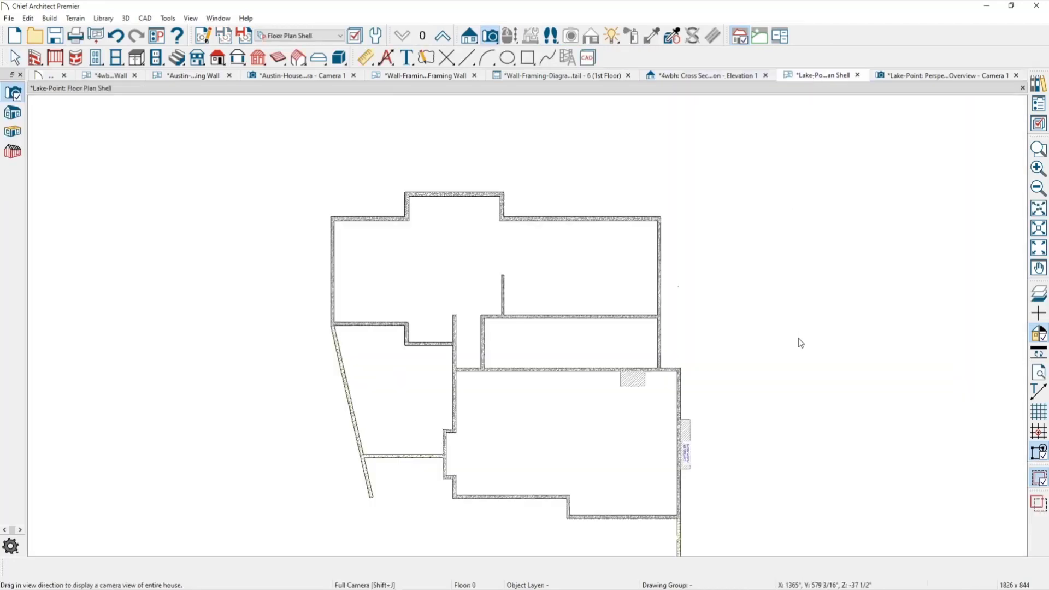
click(675, 320)
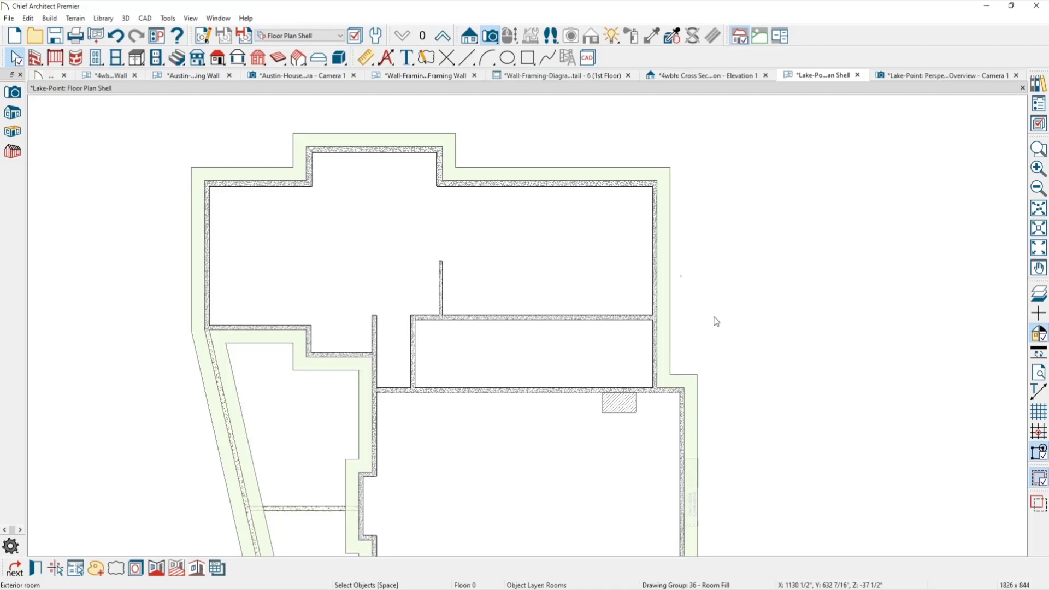
click(467, 57)
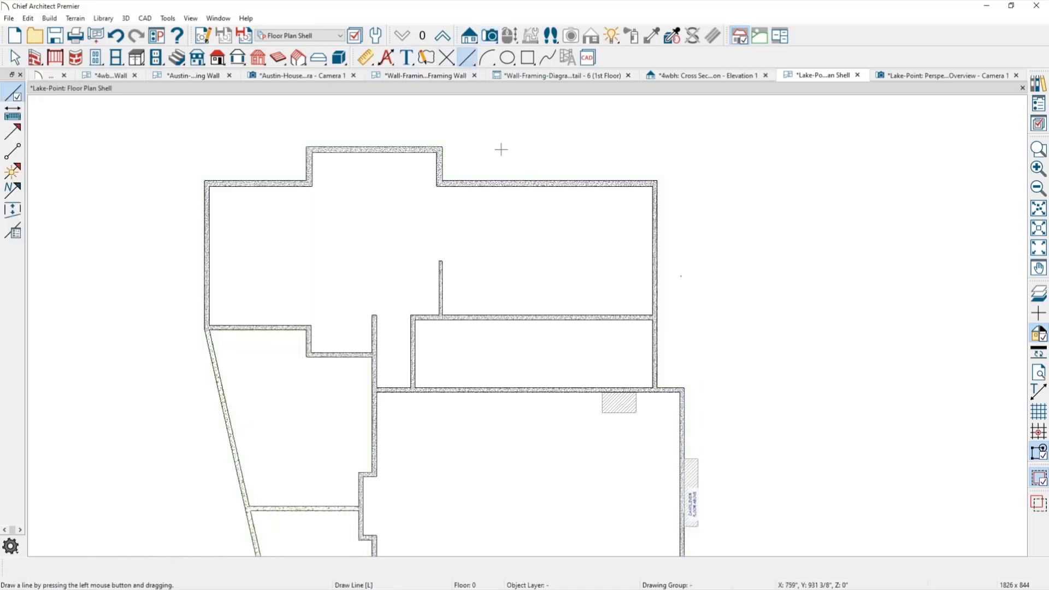
scroll(500, 152, up, 1)
drag(433, 171, 713, 172)
scroll(629, 177, up, 1)
scroll(629, 177, up, 1)
click(624, 173)
click(653, 172)
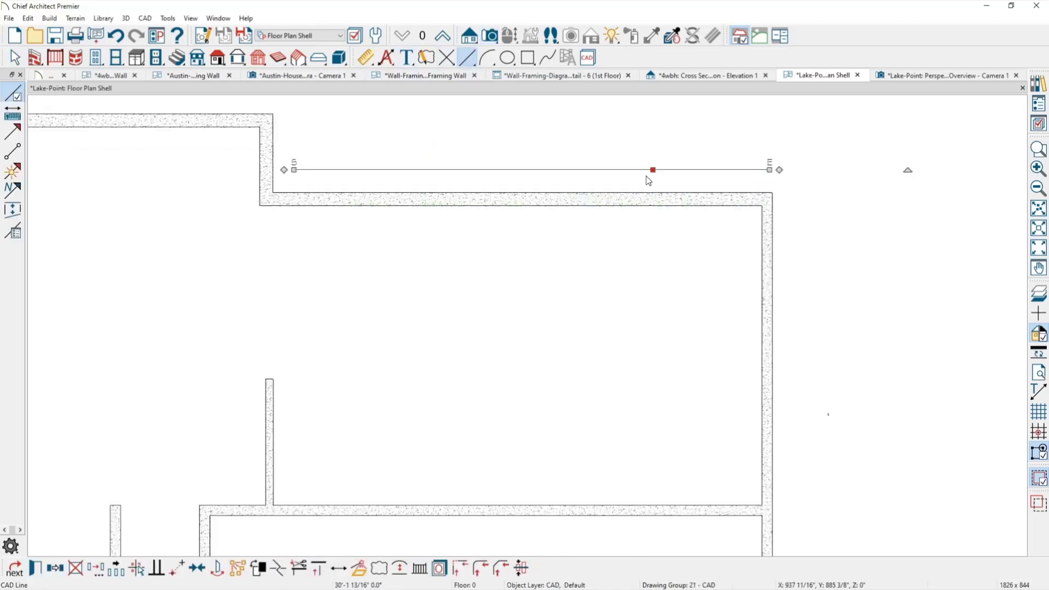
drag(653, 169, 650, 186)
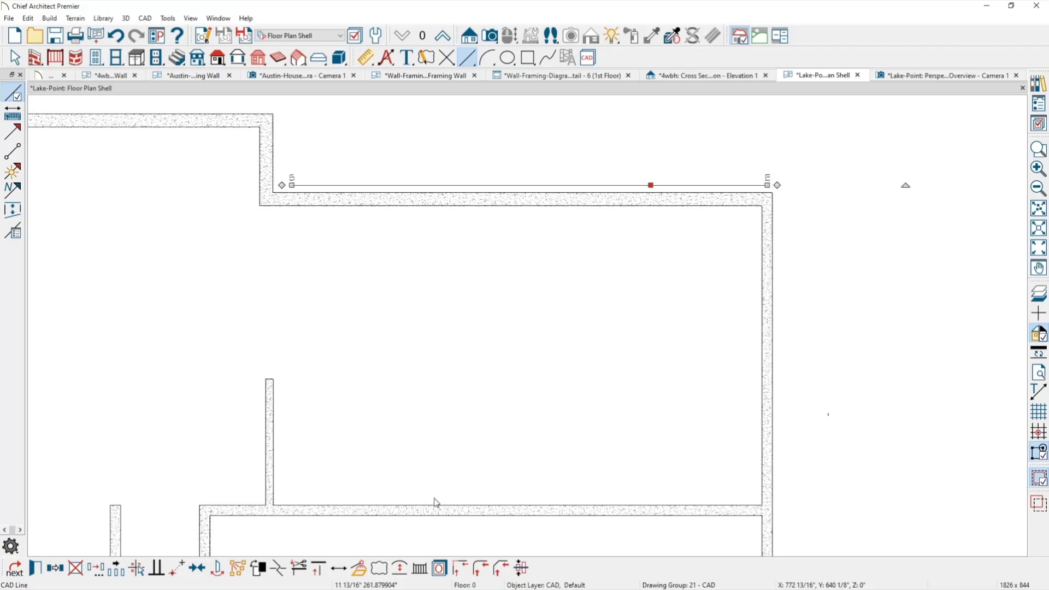
Step: Convert the CAD line to a molding polyline, turn on display of the Moldings layer, and set the height to 48"
click(359, 569)
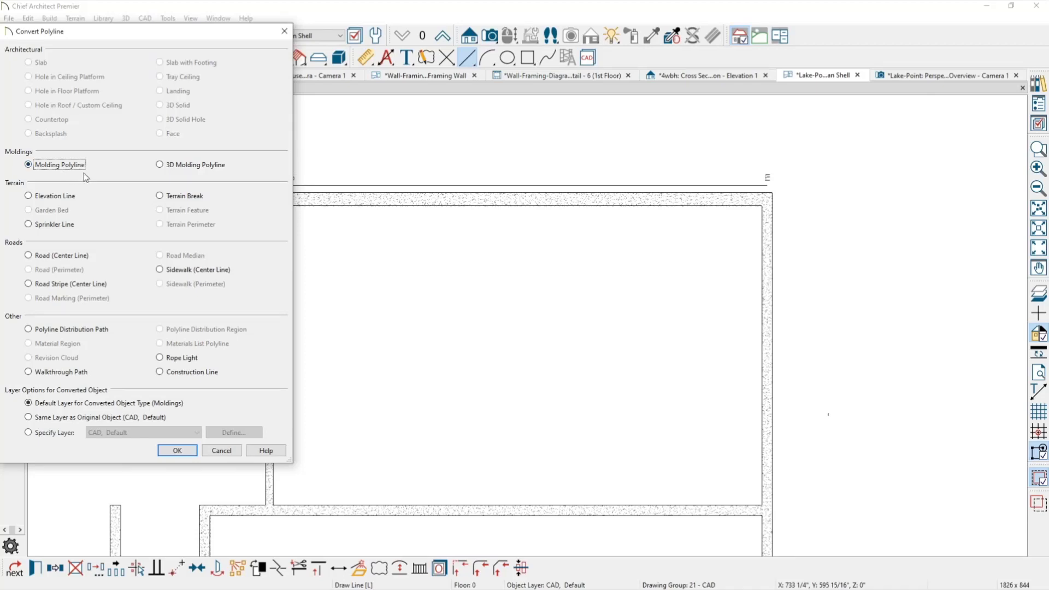
click(177, 450)
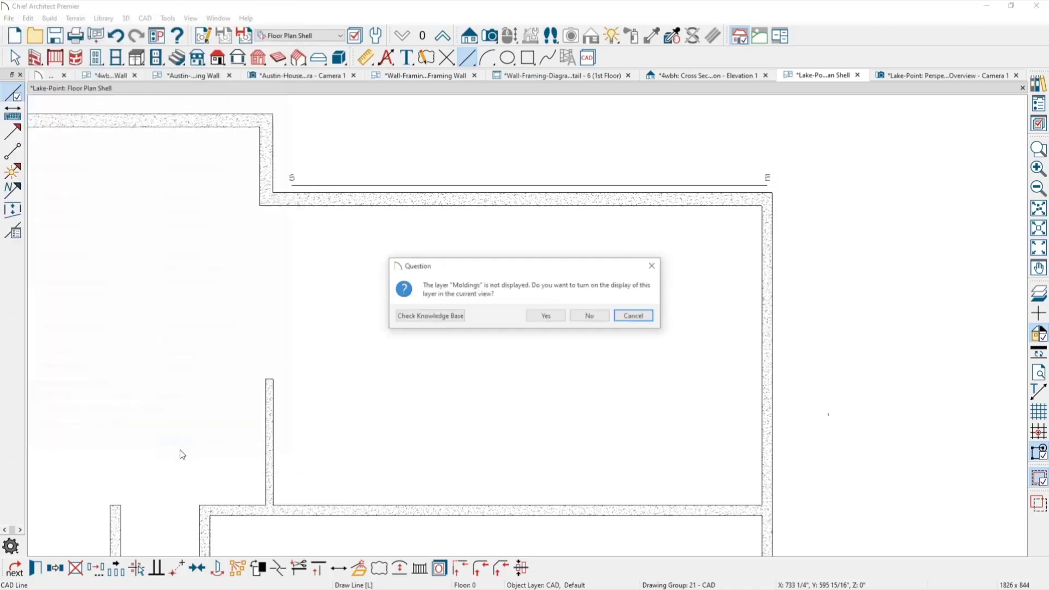
click(559, 317)
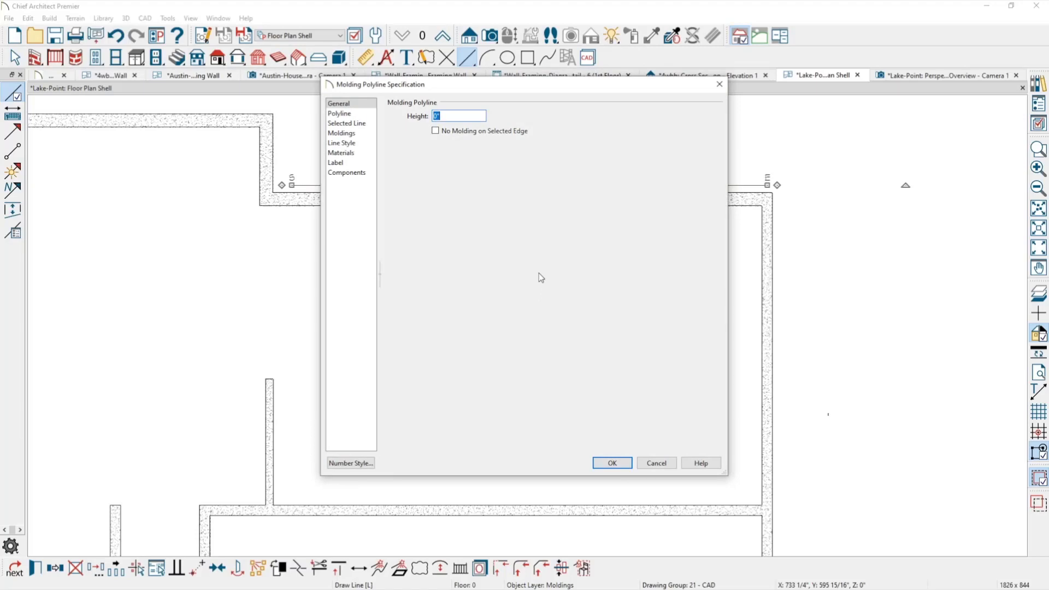
text(48)
Step: Add the CA-13 chair rail profile from the Chief Architect Core Catalogs to the molding polyline
click(343, 134)
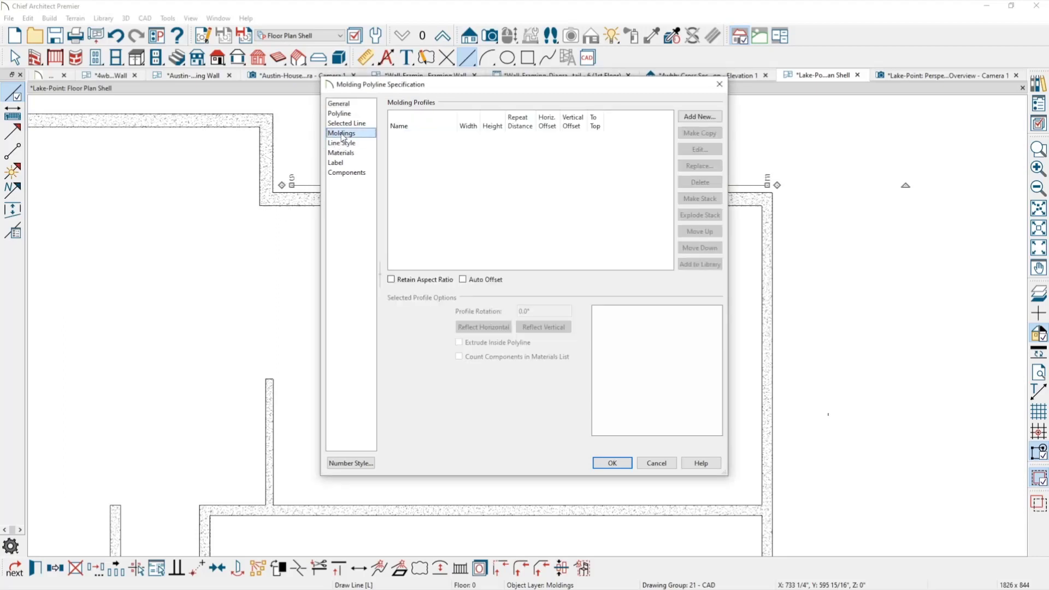
click(695, 118)
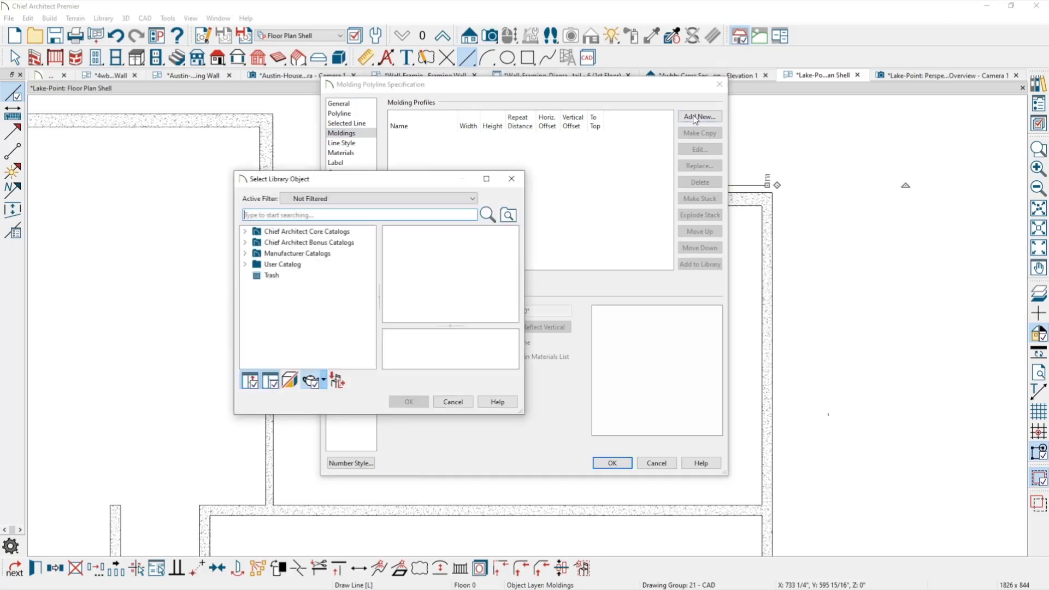
click(245, 231)
double_click(290, 242)
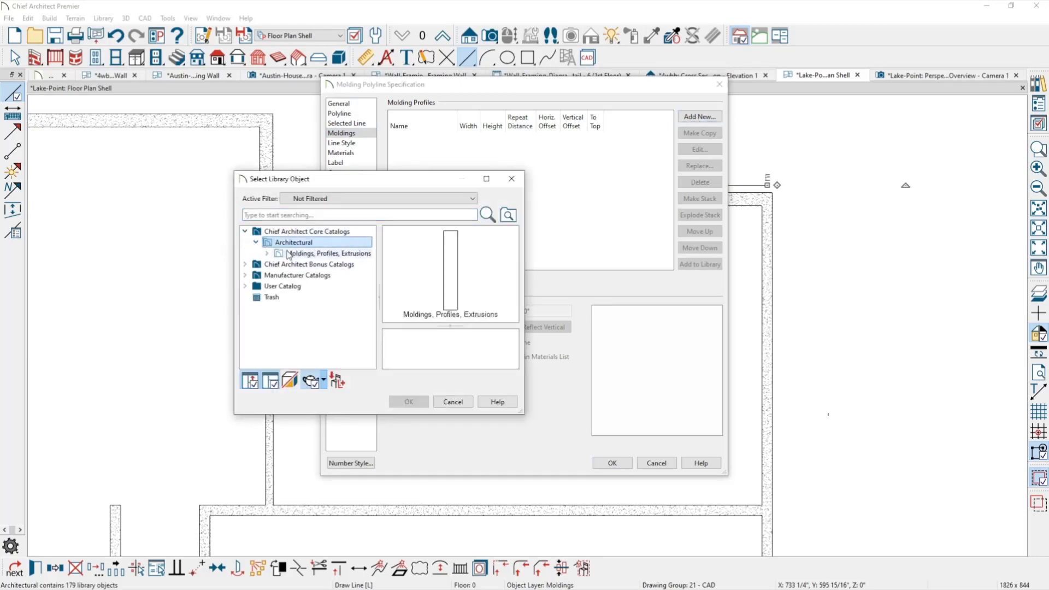
click(325, 253)
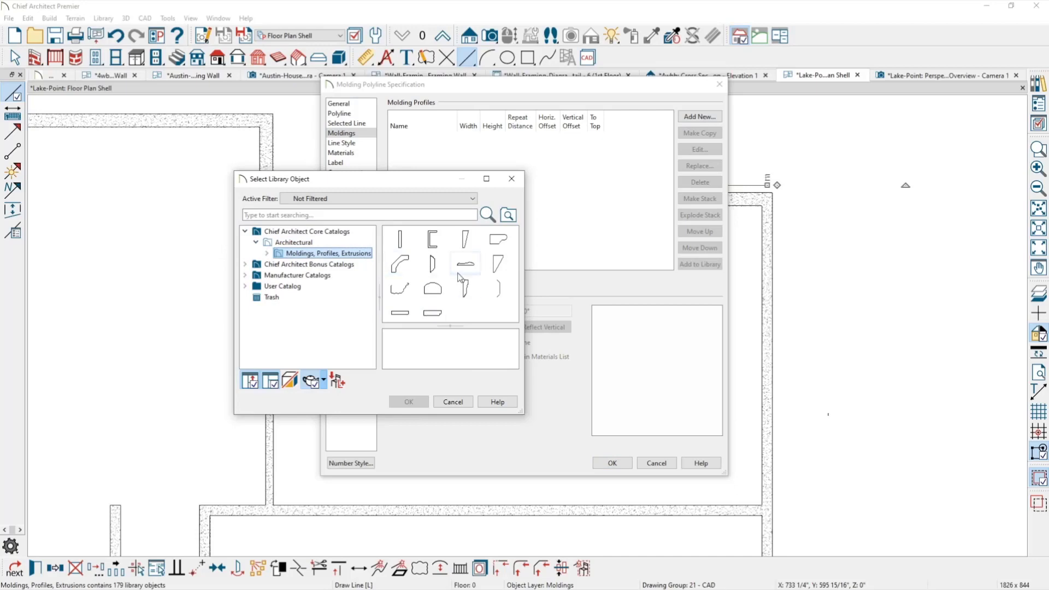
double_click(496, 247)
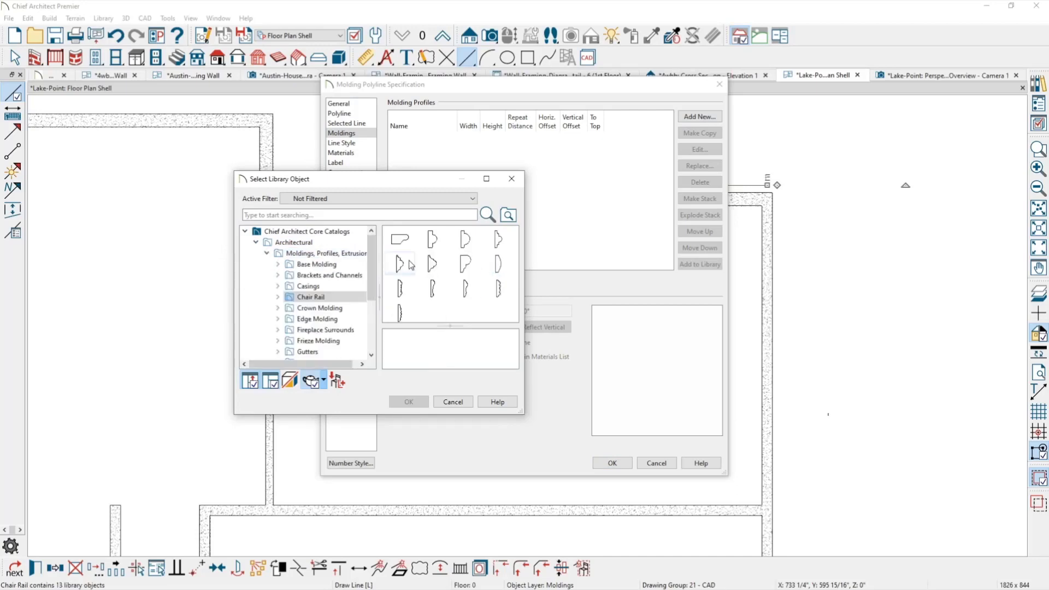
click(400, 238)
click(408, 402)
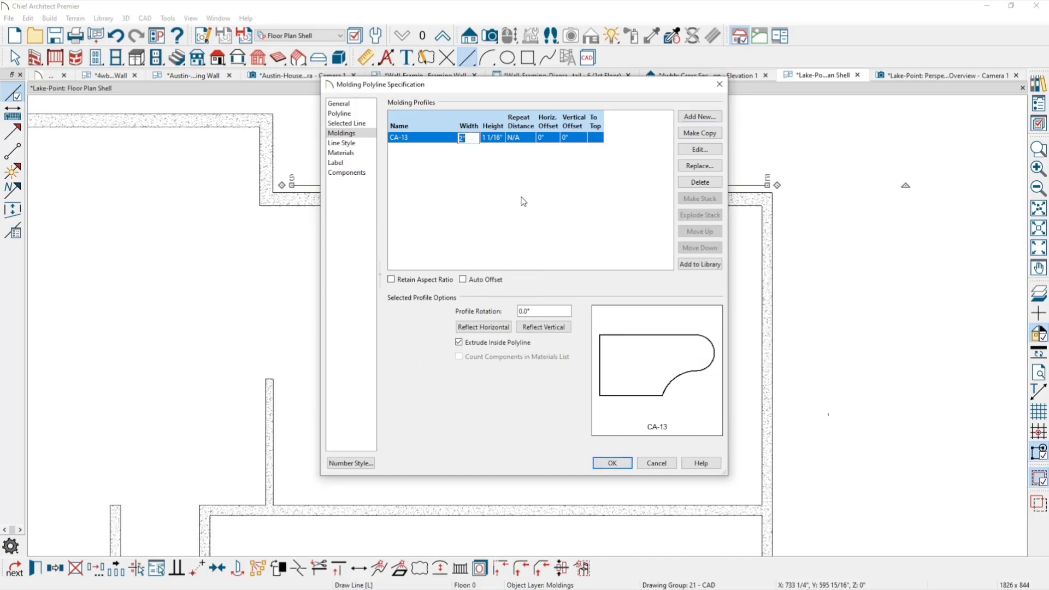
Step: Set the CA-13 molding profile to 4" wide and 8" high and apply the specification
text(3)
key(Tab)
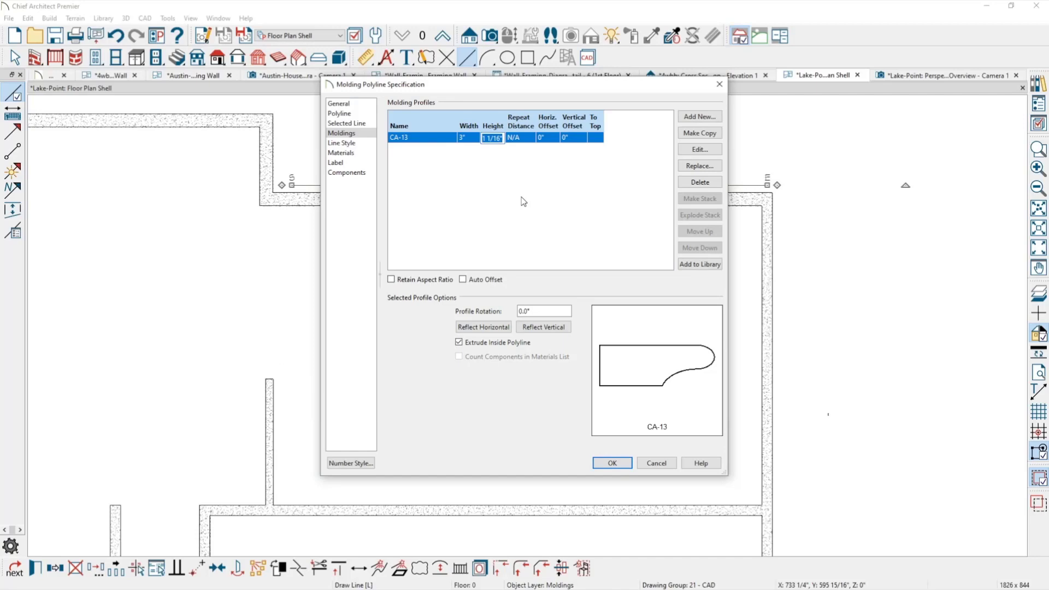
text(8)
key(Tab)
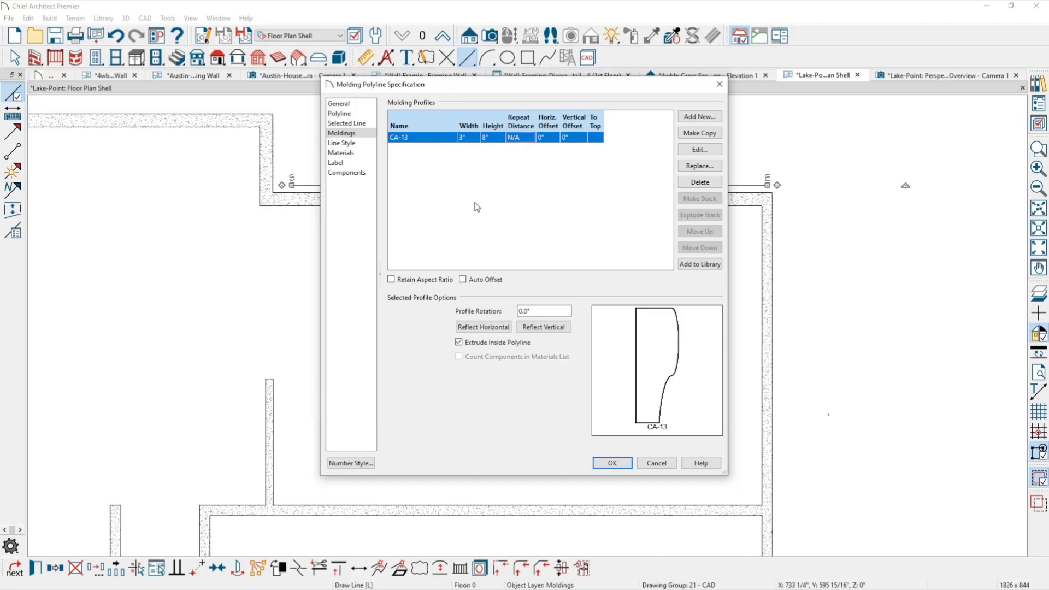
click(469, 139)
text(4)
click(613, 463)
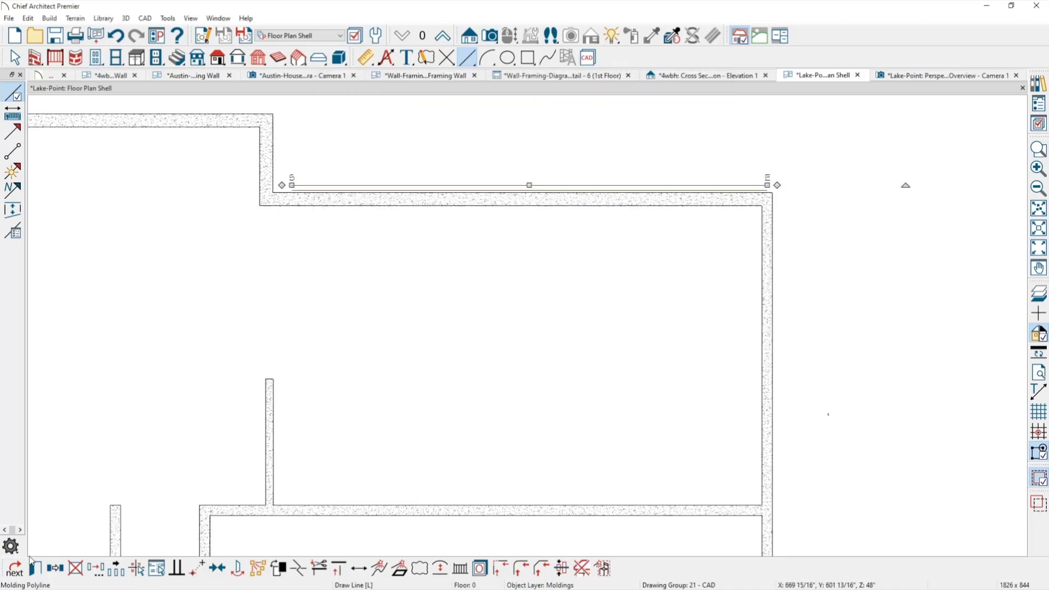
Step: Show the active layer display options, return to the perspective overview, and go down to floor 1 to view the molding on the wall
click(1039, 123)
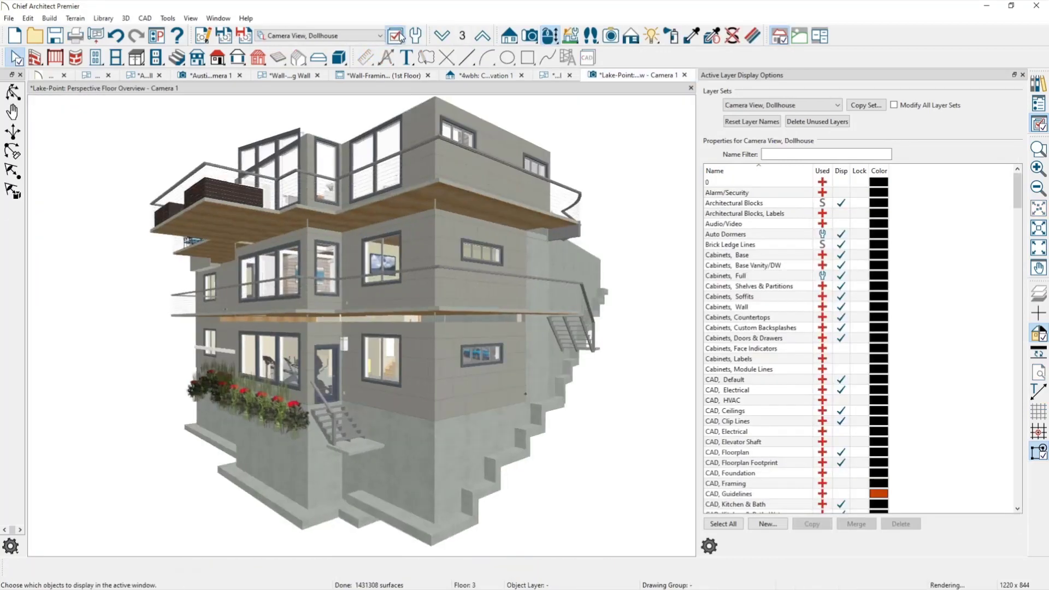
click(401, 40)
key(Escape)
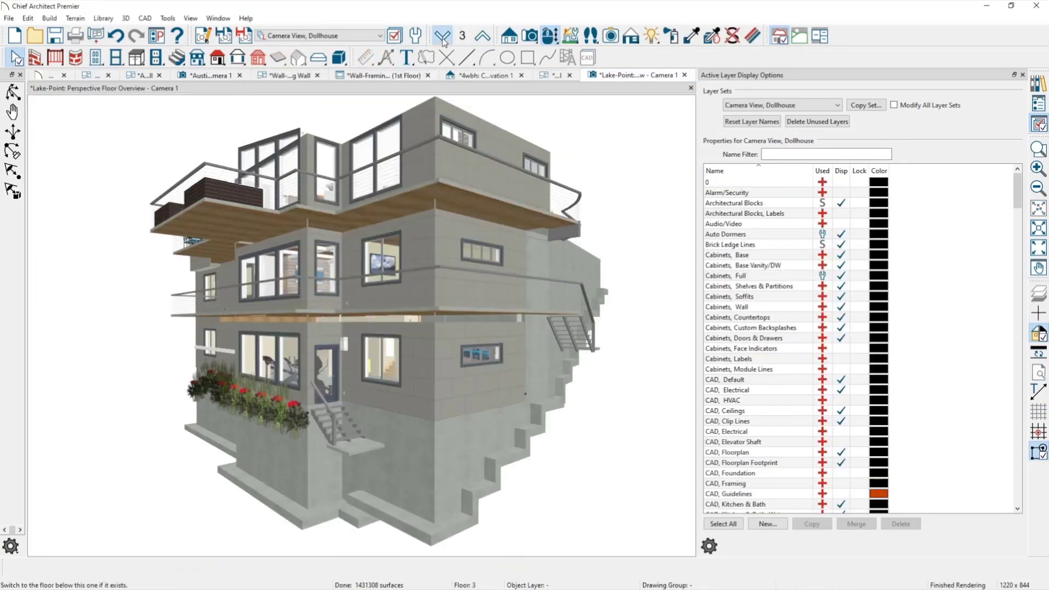
click(443, 37)
click(443, 37)
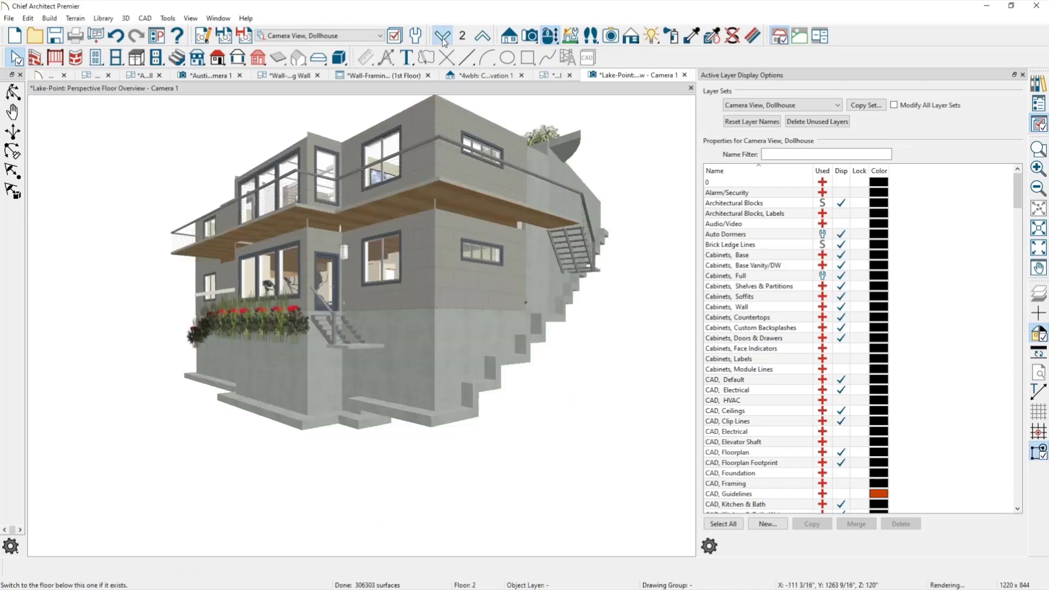
middle_drag(228, 333, 481, 348)
scroll(476, 239, up, 3)
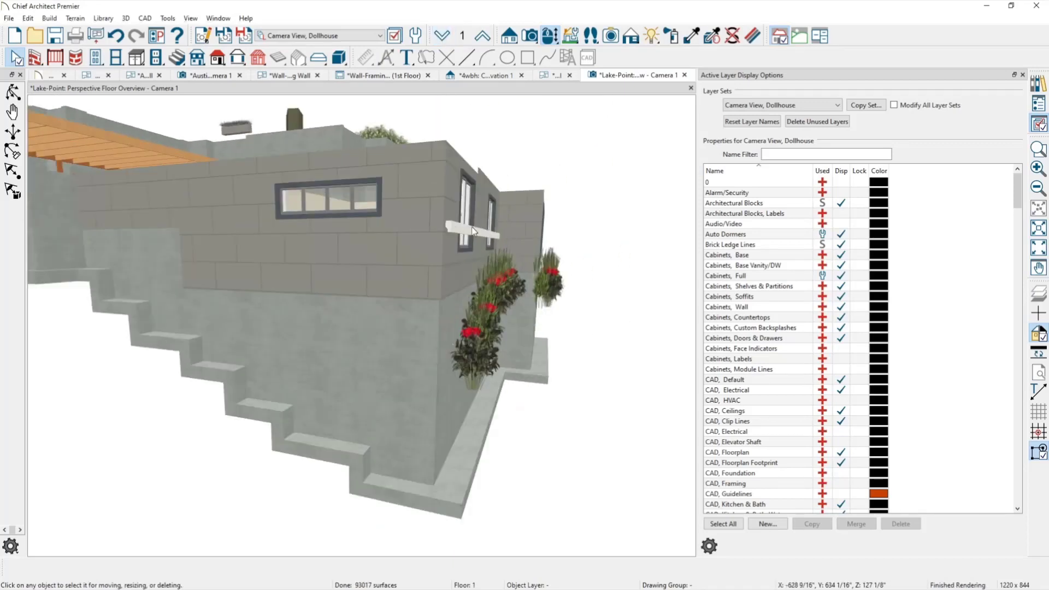
Step: Set the height of the molding polyline crossing the windows to -12"
click(474, 237)
click(476, 239)
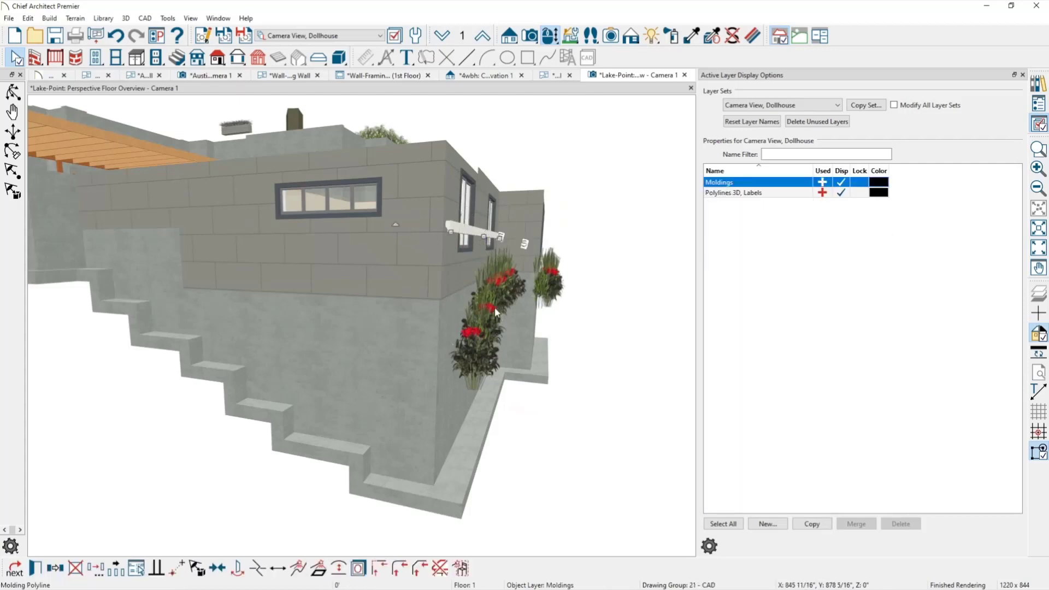
click(55, 568)
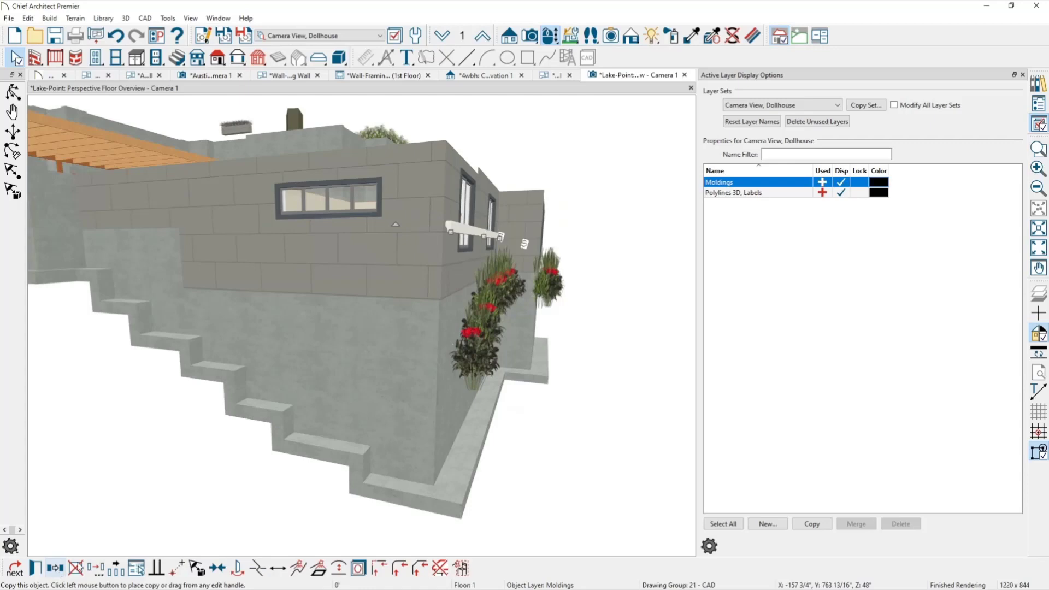
click(35, 567)
click(366, 104)
click(452, 115)
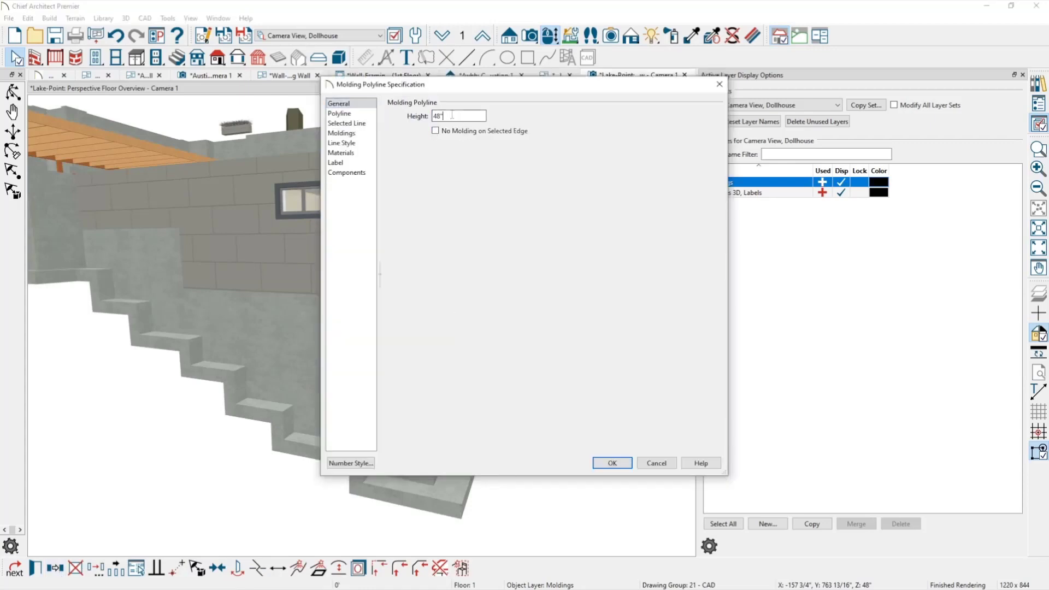
double_click(452, 115)
text(-12)
key(Return)
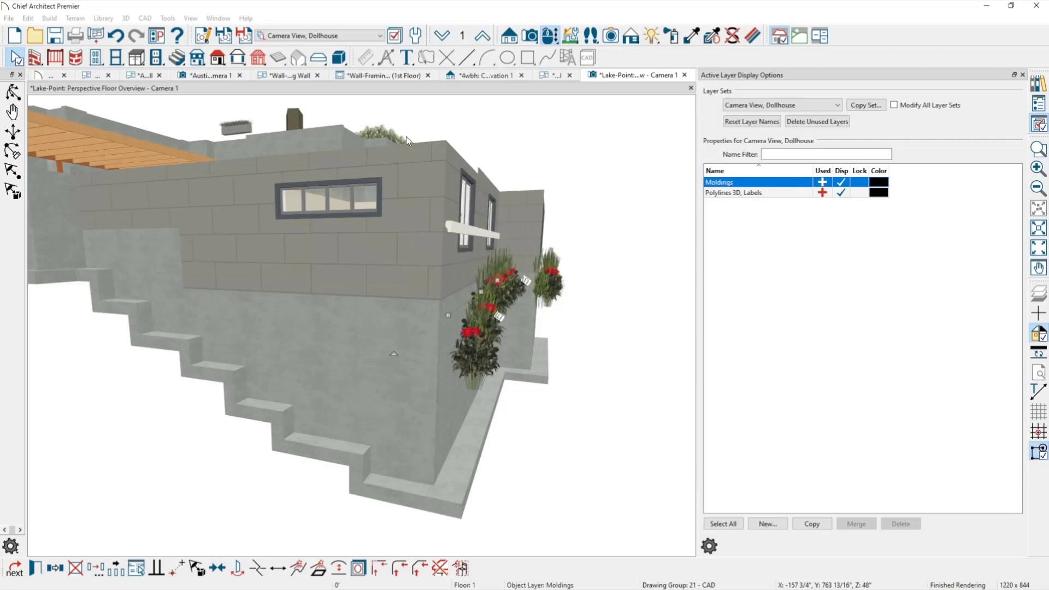
Step: Hide the "Terrain, Landscape" layer of the flower planting along the wall and inspect the molding below the siding
click(482, 352)
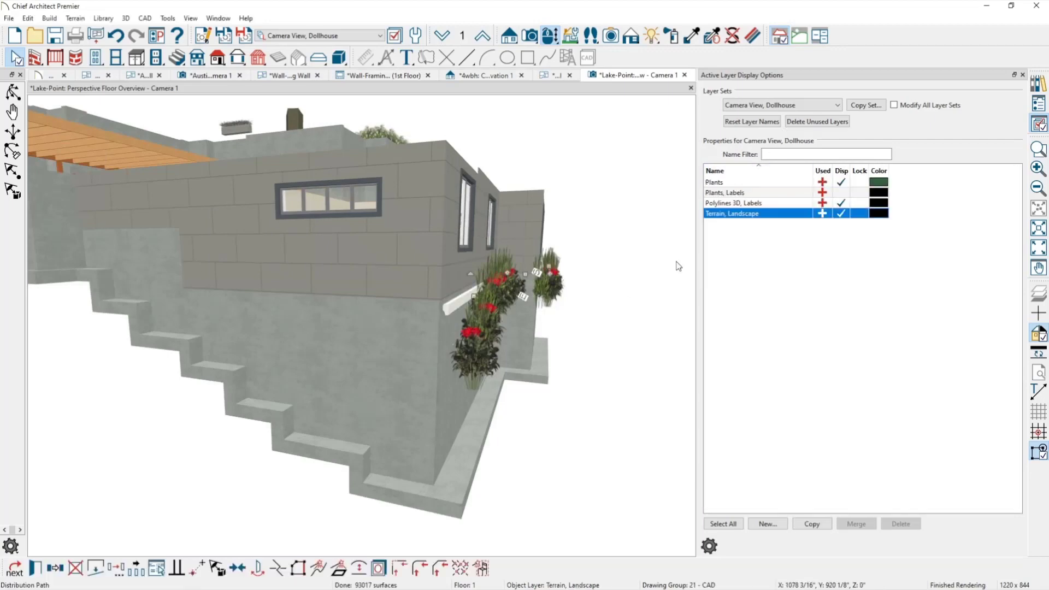
click(841, 214)
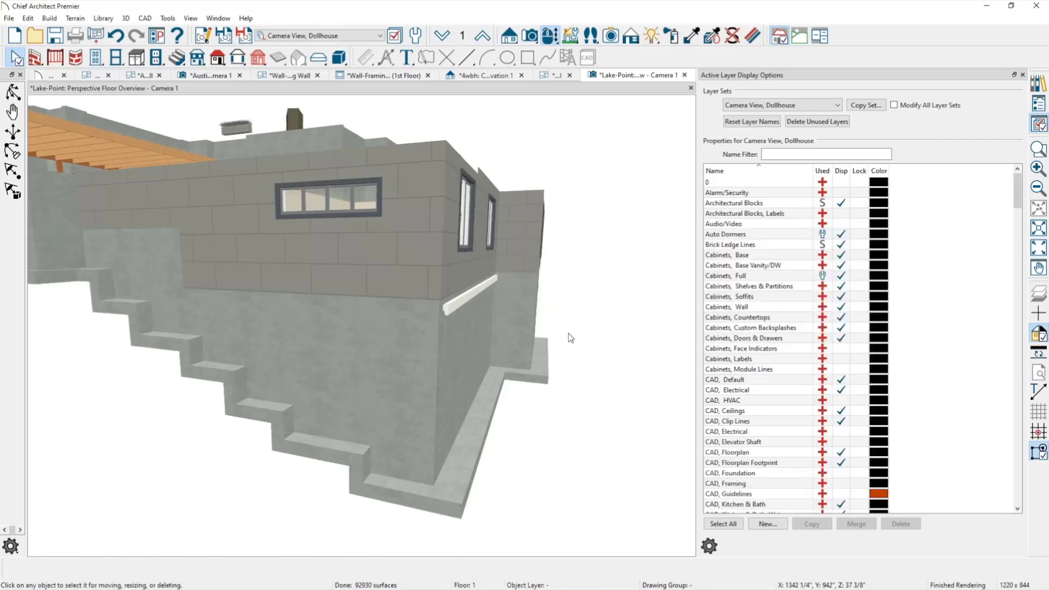
scroll(574, 327, up, 2)
scroll(557, 326, down, 2)
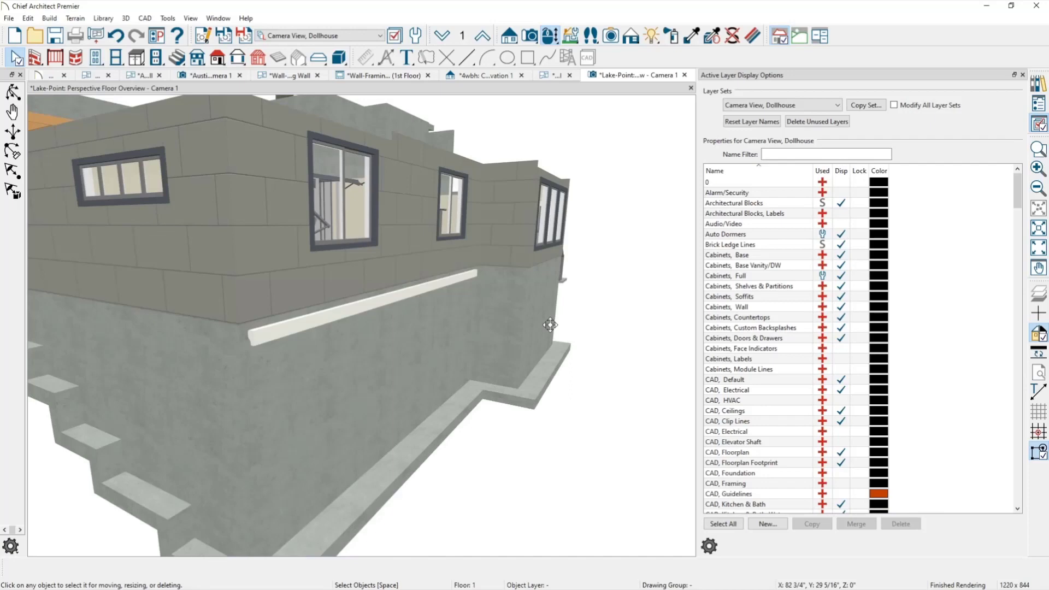
Step: Open the Austin-House Framing Wall plan and turn on display of the "Walls, Layers" layer for the concrete foundation wall
key(alt+Tab)
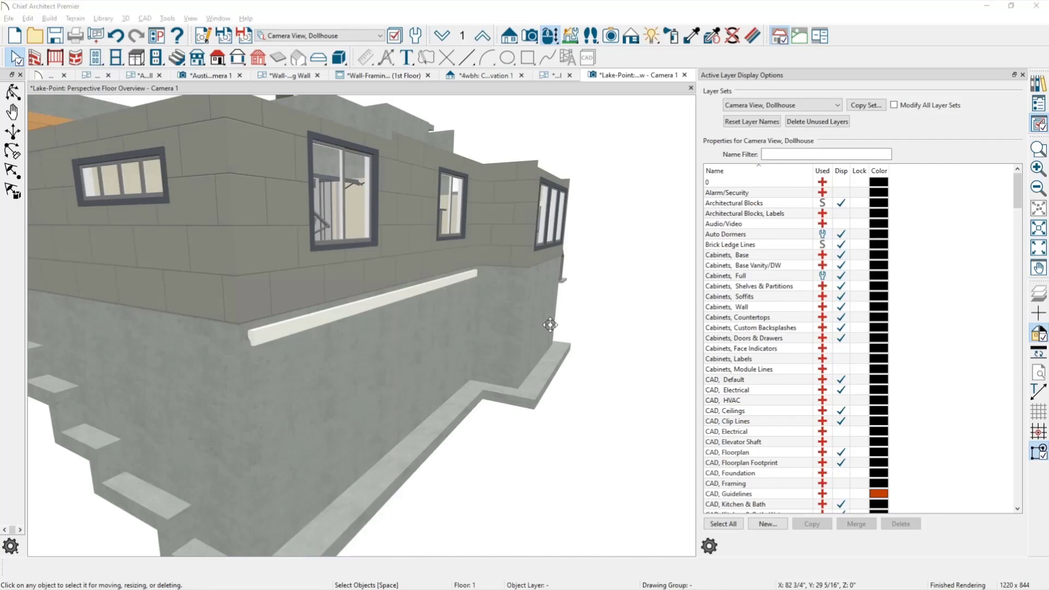
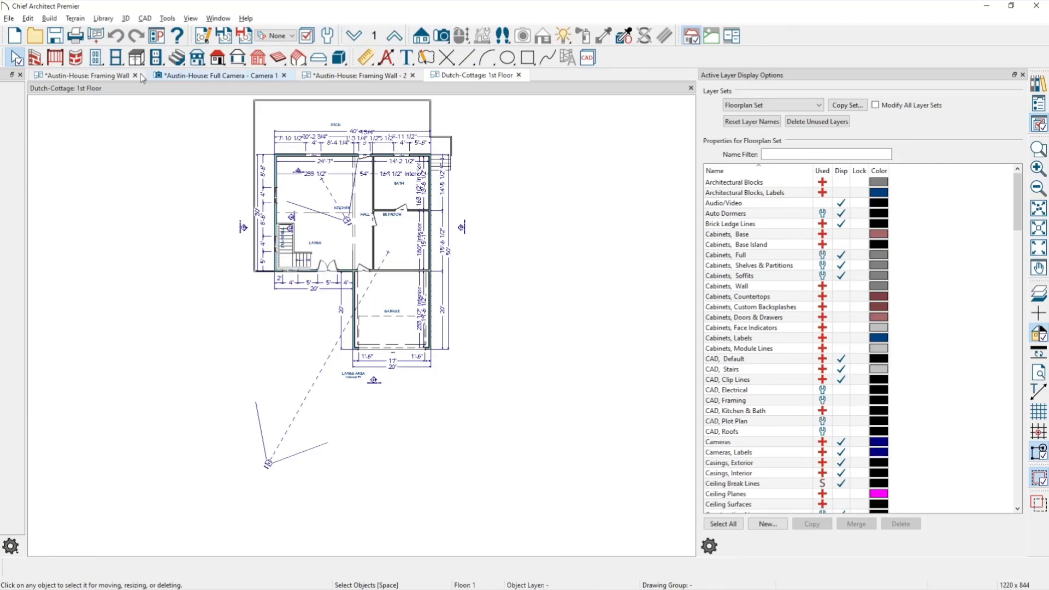
click(115, 76)
scroll(418, 343, up, 2)
key(space)
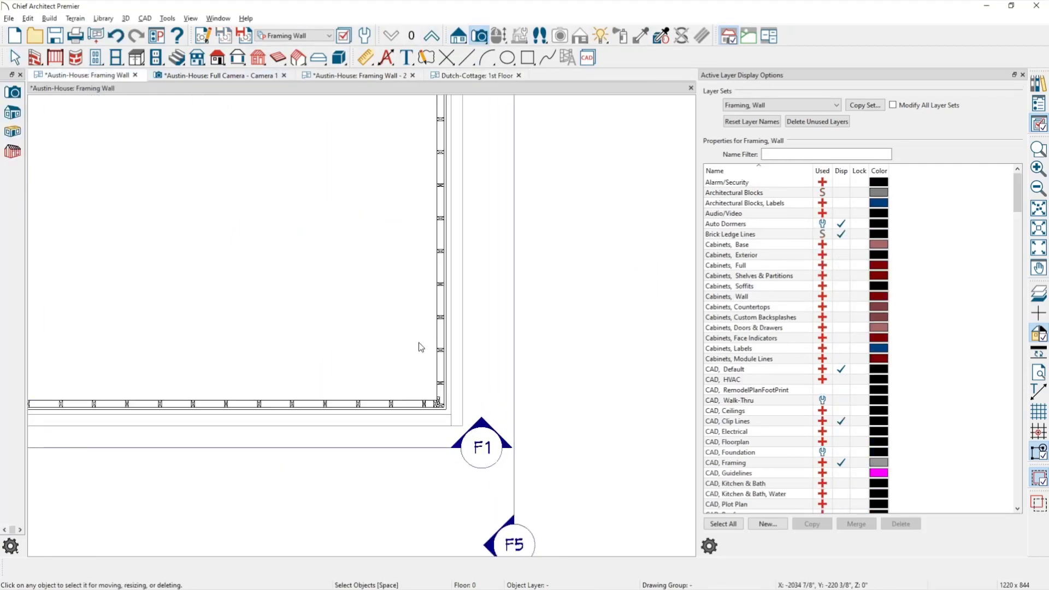
middle_drag(428, 383, 531, 544)
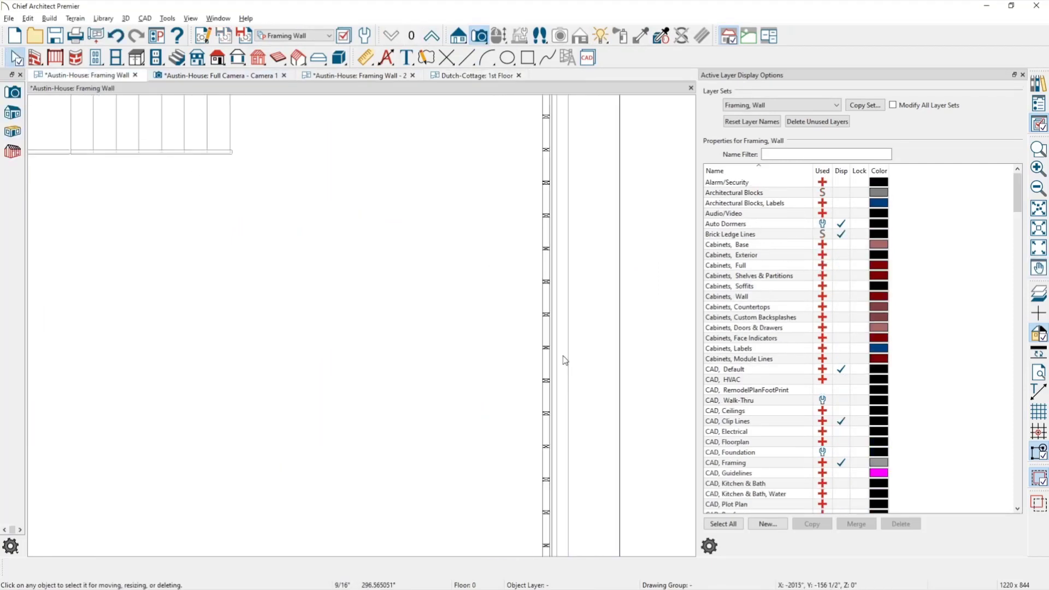
scroll(562, 343, up, 1)
scroll(563, 338, up, 1)
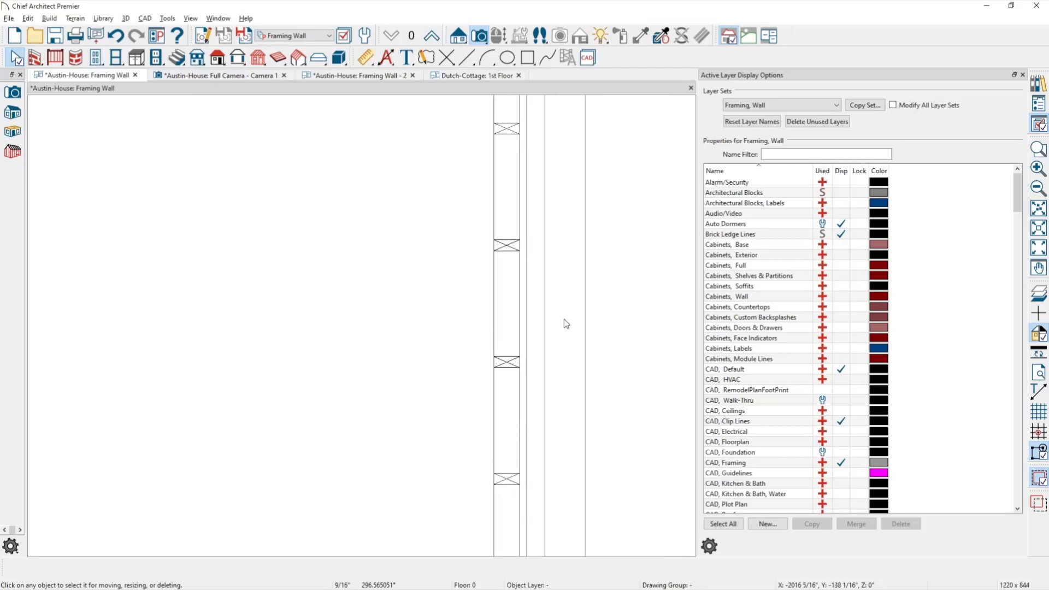
click(564, 319)
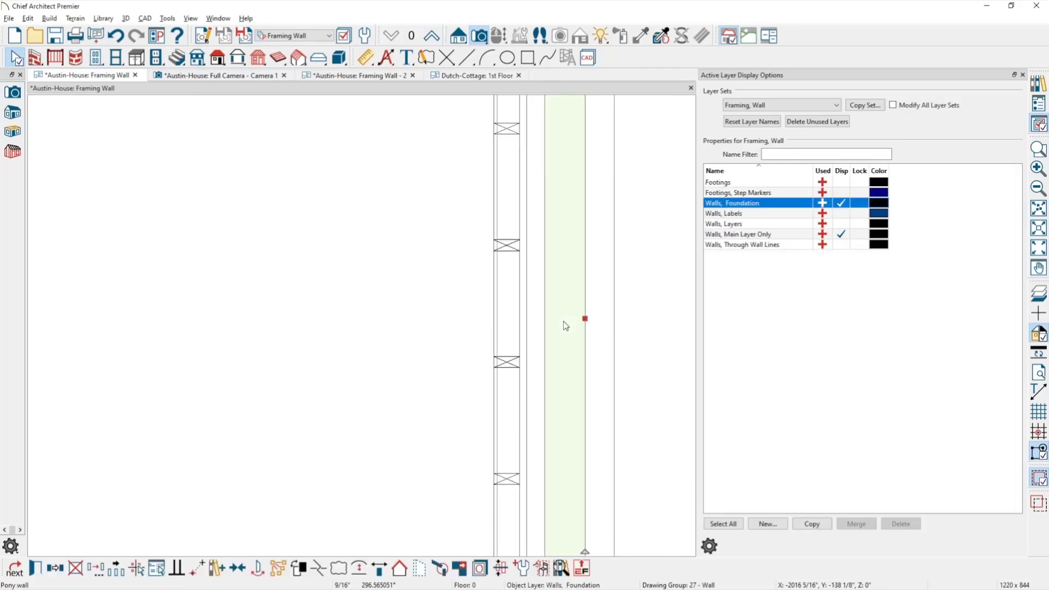
click(565, 353)
click(846, 223)
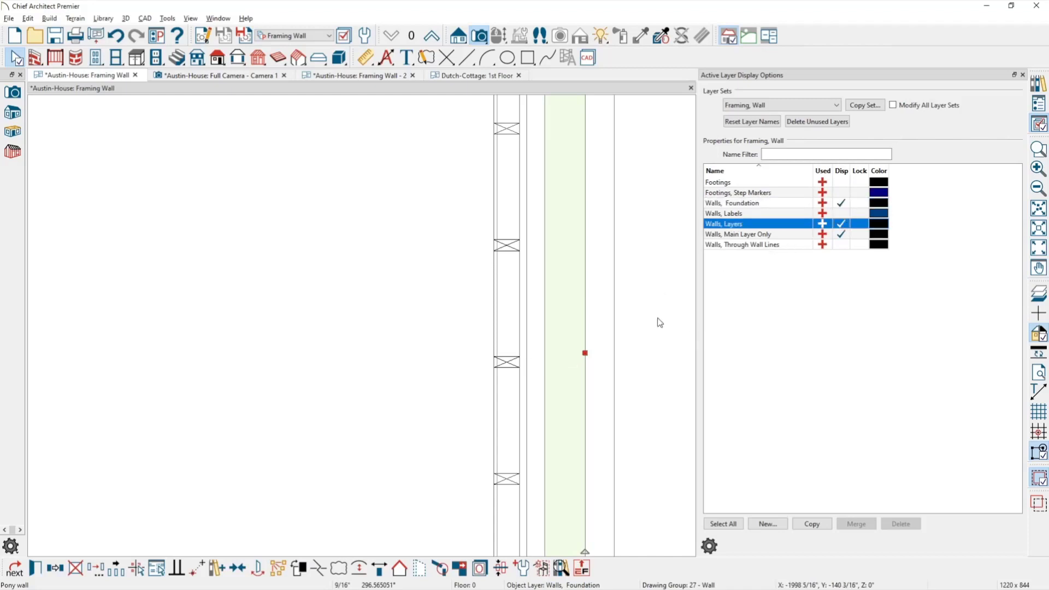
click(370, 392)
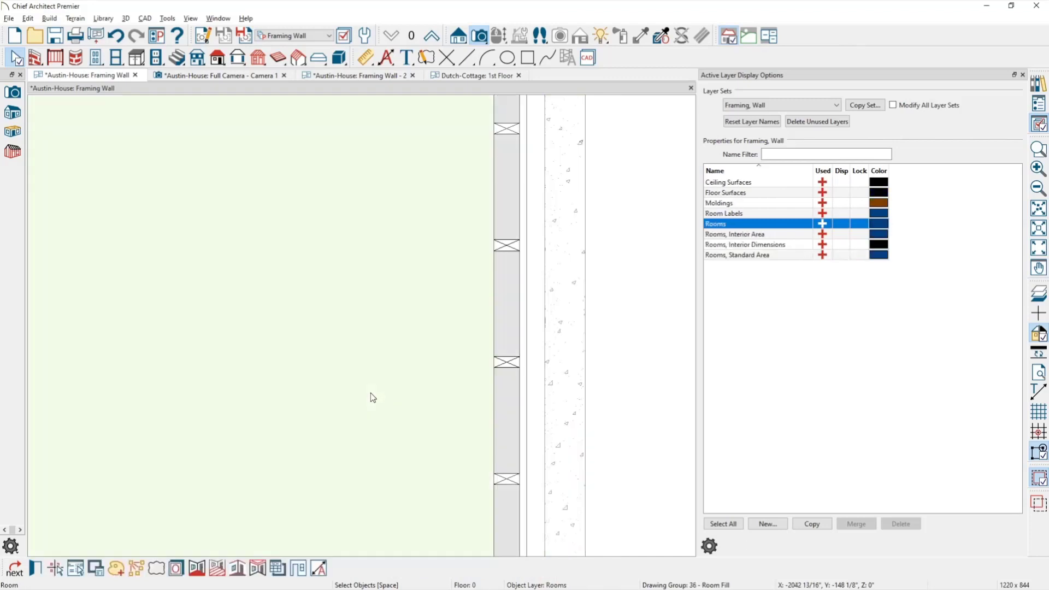
click(628, 358)
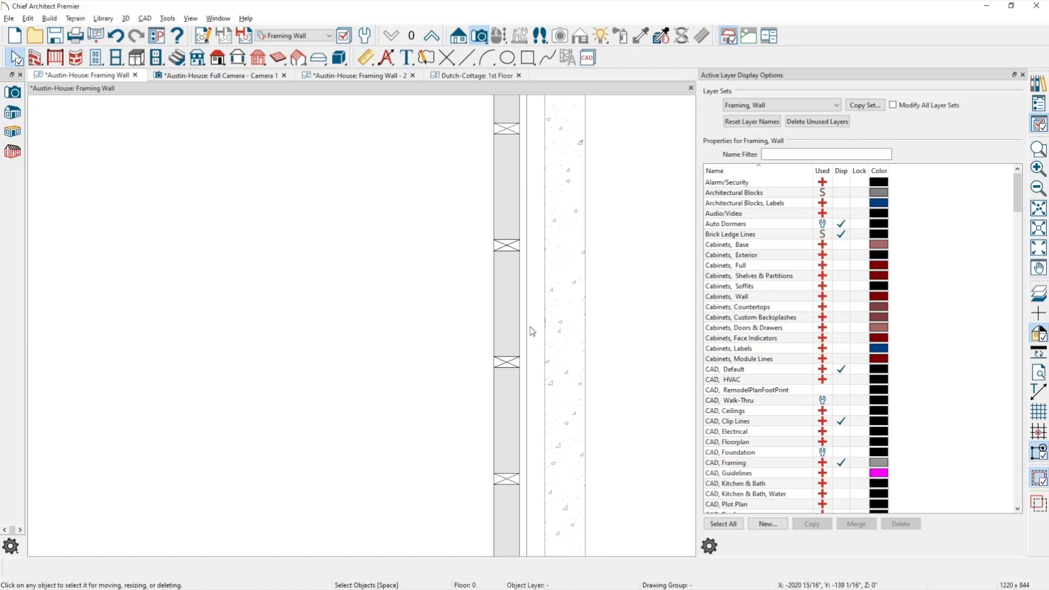
Step: Move the furred wall 8 1/2" inward from the concrete foundation wall, then snap it back against the pony wall's inner outline
click(516, 333)
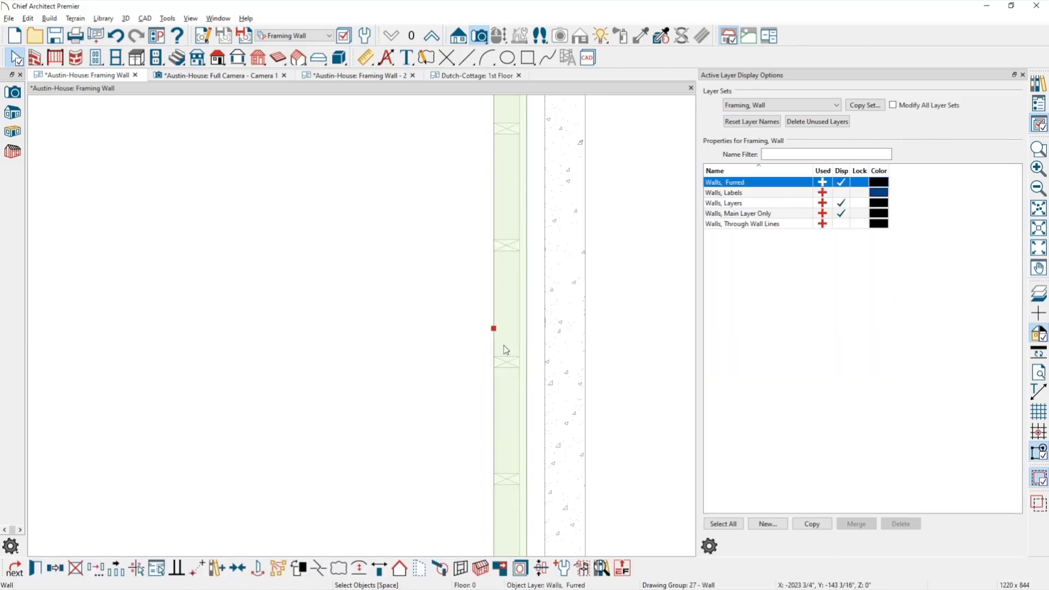
drag(493, 329, 445, 424)
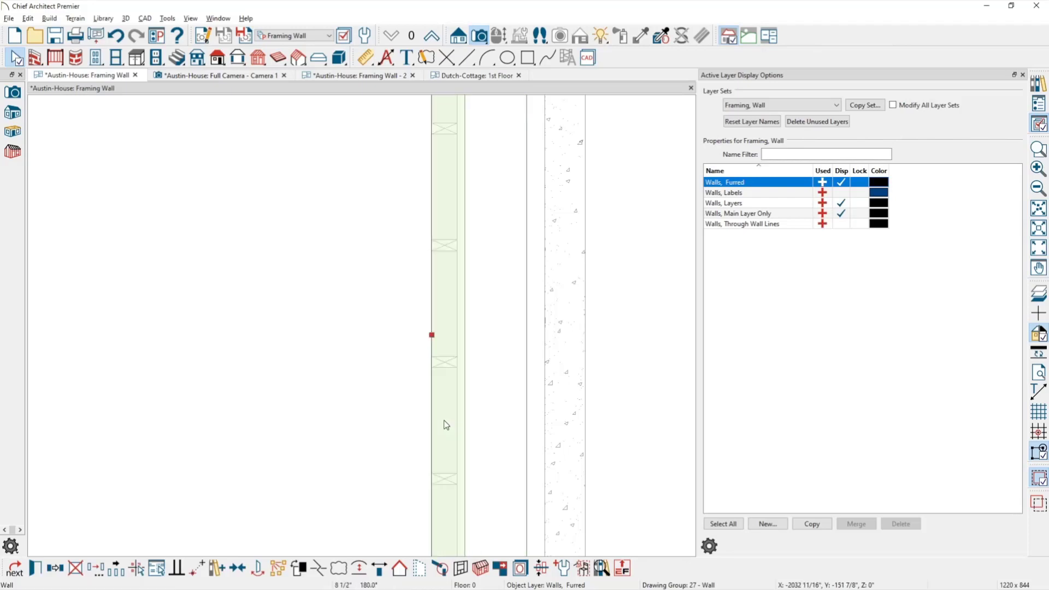
key(Escape)
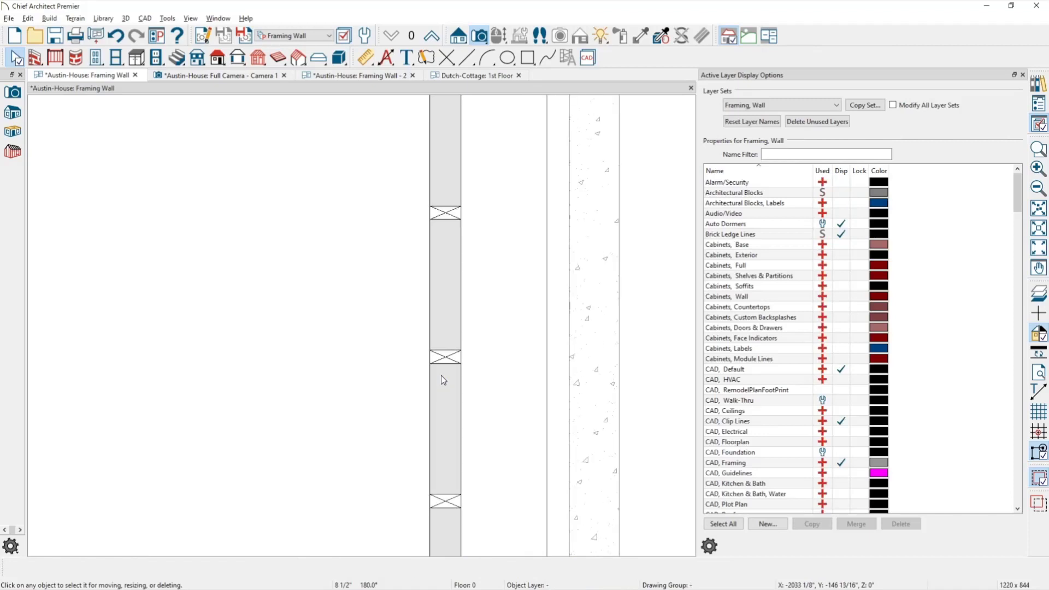
click(444, 359)
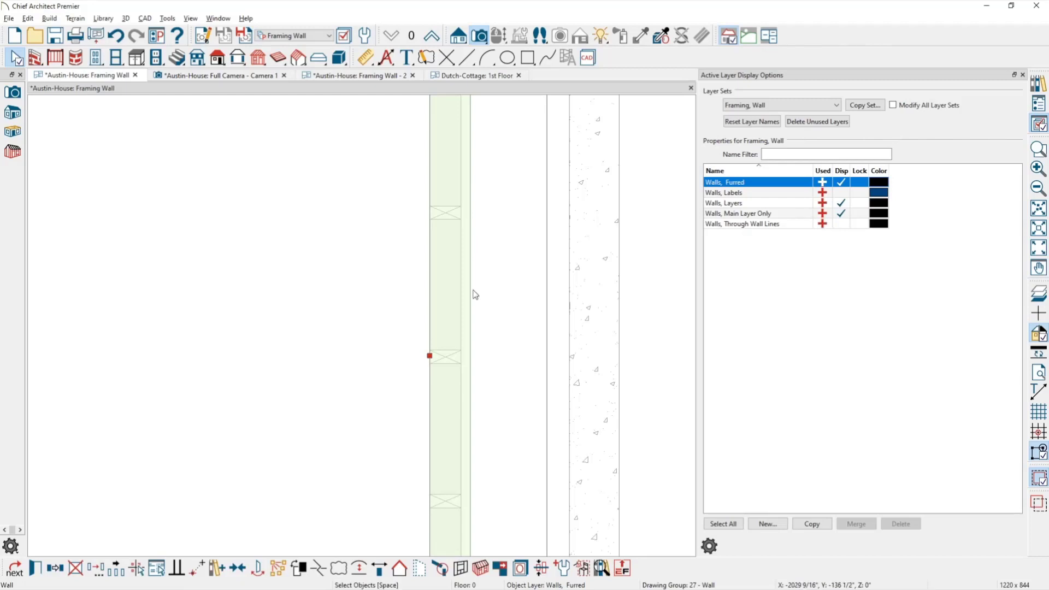
drag(432, 355, 507, 355)
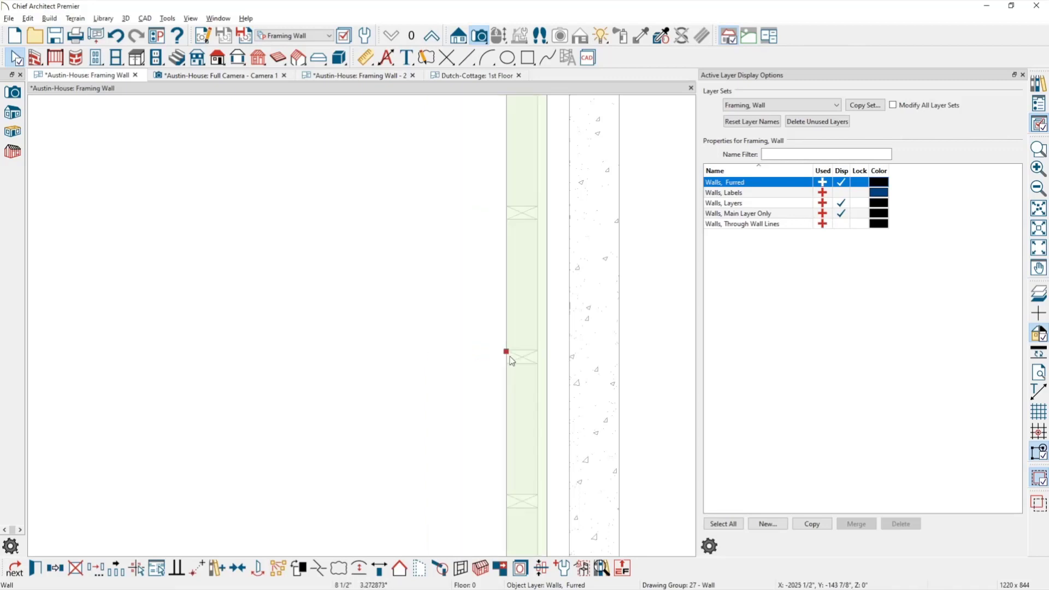
Step: Examine the layers in the furred wall's Framed 4 wall type definition and close the specification without changes
double_click(572, 370)
click(343, 64)
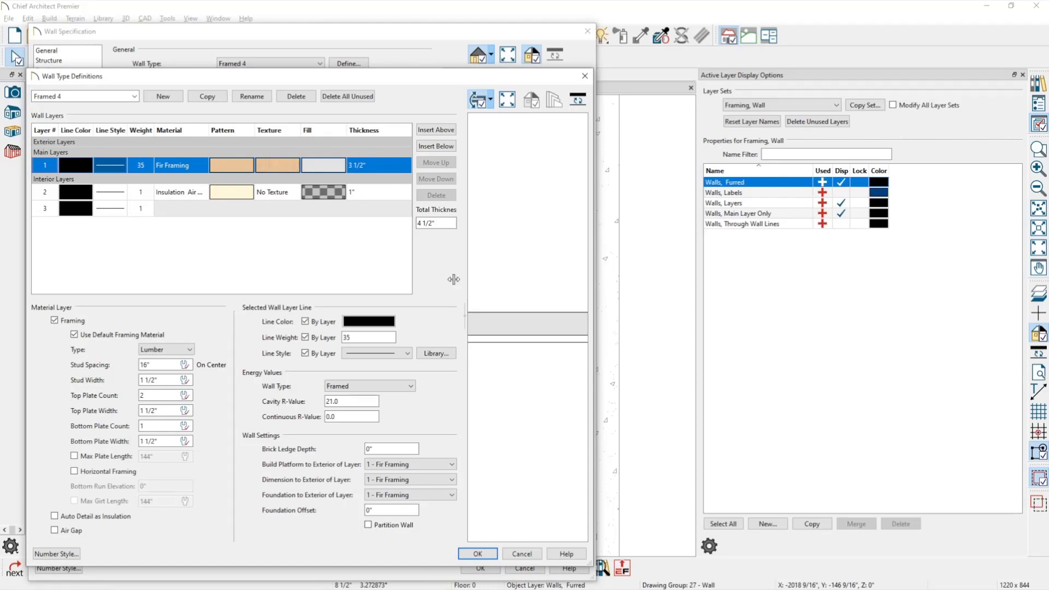
scroll(517, 339, up, 4)
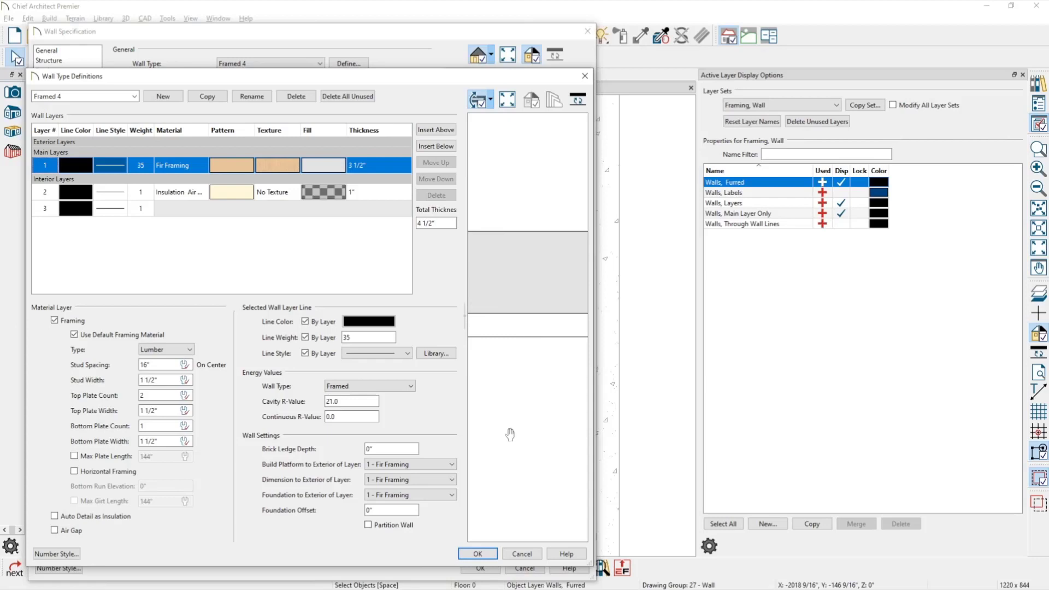
click(521, 554)
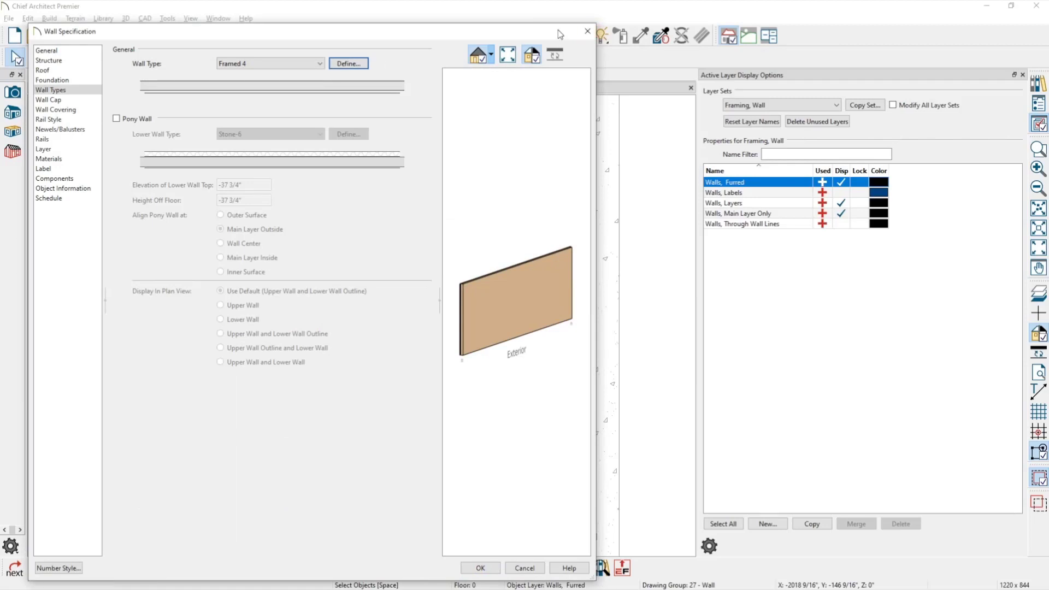
click(588, 31)
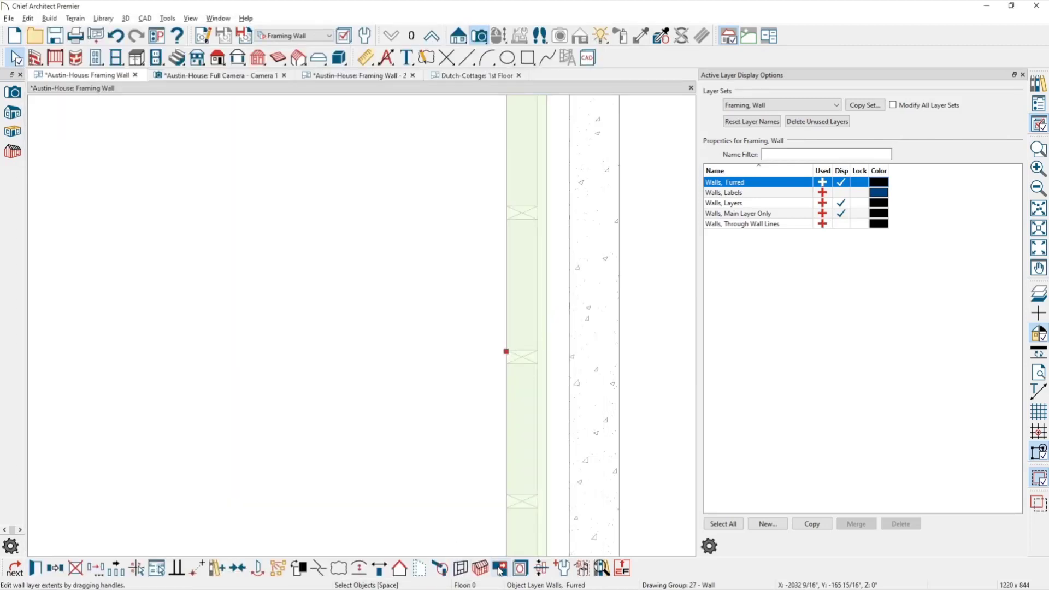
Step: Reverse the furred wall's layers so its framing faces the concrete foundation wall and the insulation air gap faces the room
click(379, 568)
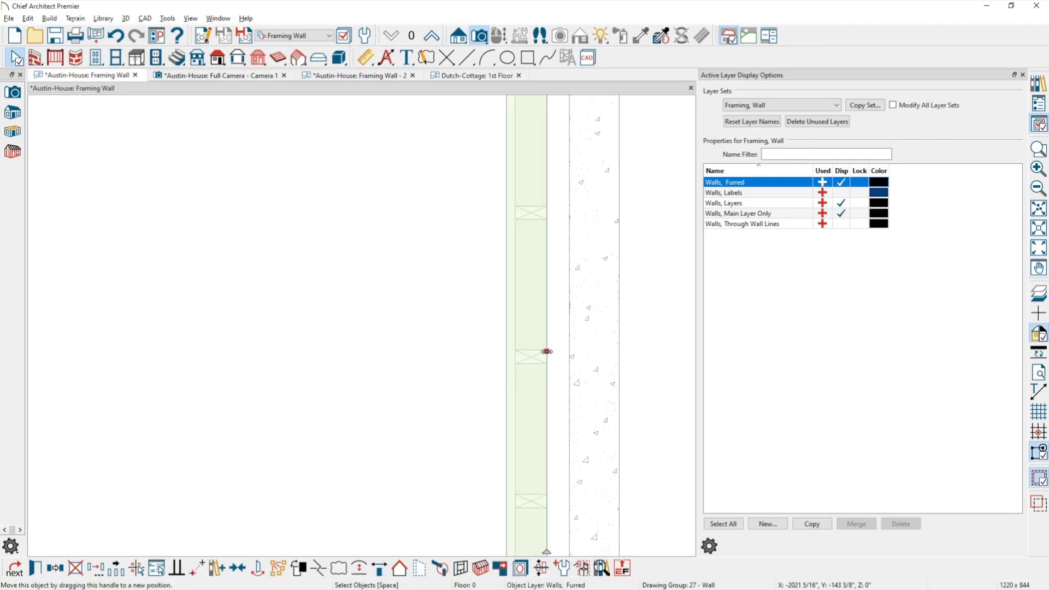
click(529, 362)
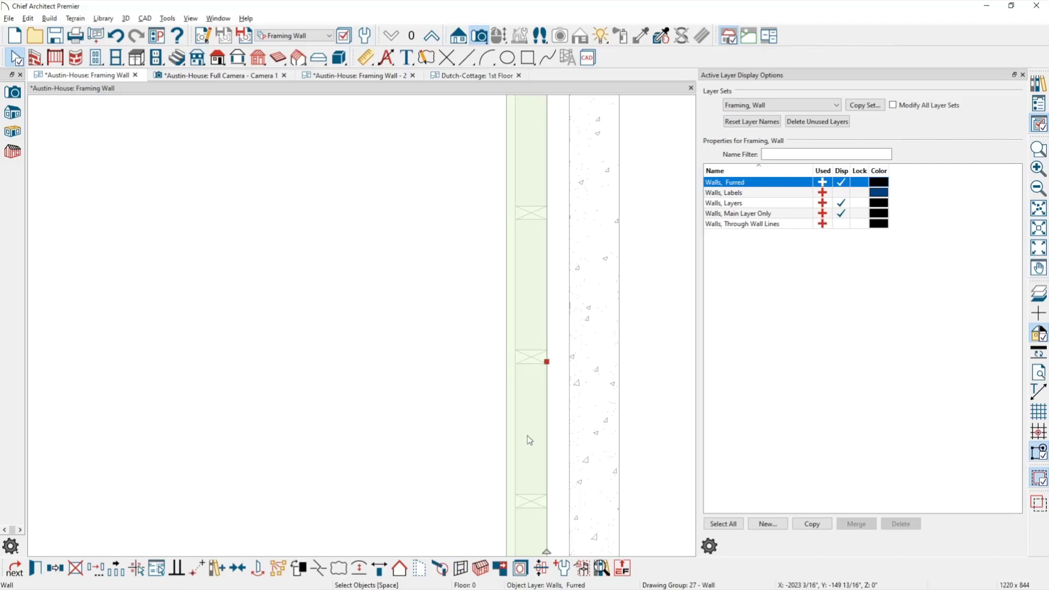
scroll(527, 411, down, 1)
click(530, 396)
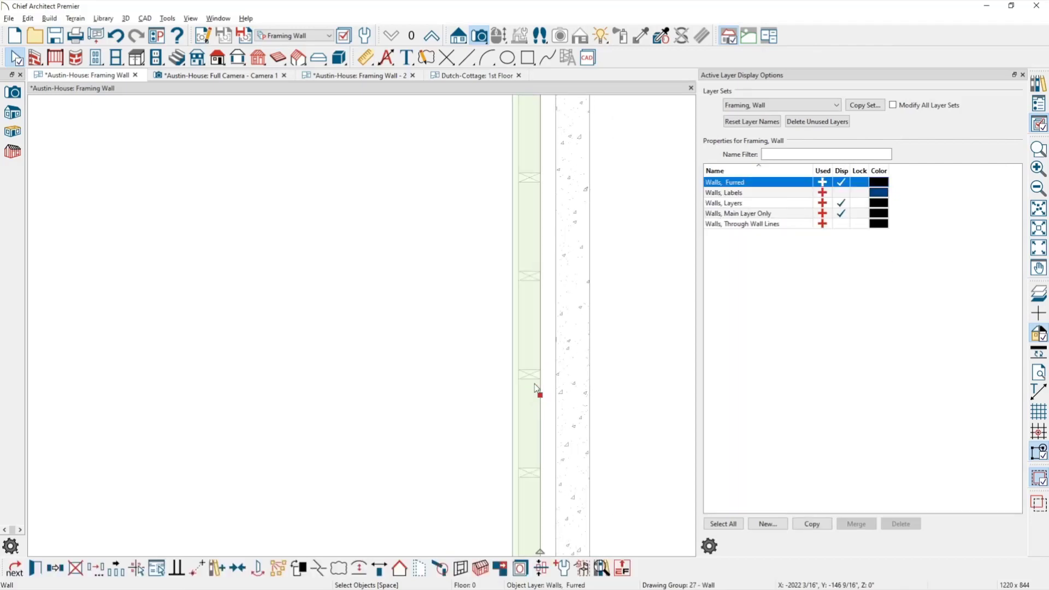
mouse_move(540, 395)
mouse_down()
mouse_move(499, 396)
mouse_move(538, 400)
mouse_move(498, 429)
mouse_move(523, 405)
mouse_up()
Step: Turn off the Pony Wall option for the foundation wall and set its wall type to 8" Concrete Stem Wall
click(559, 387)
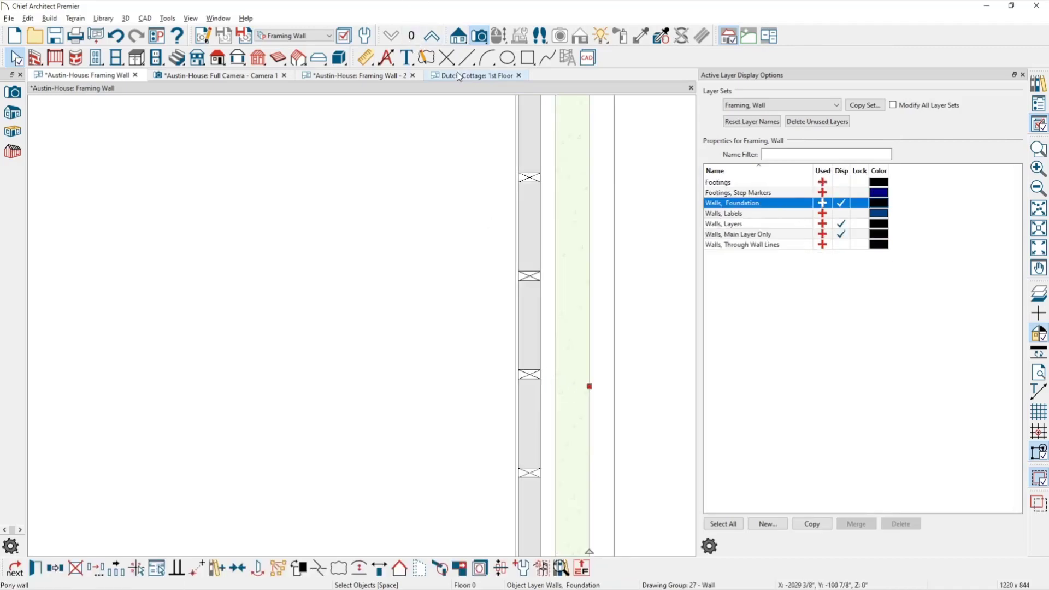
click(560, 298)
double_click(559, 298)
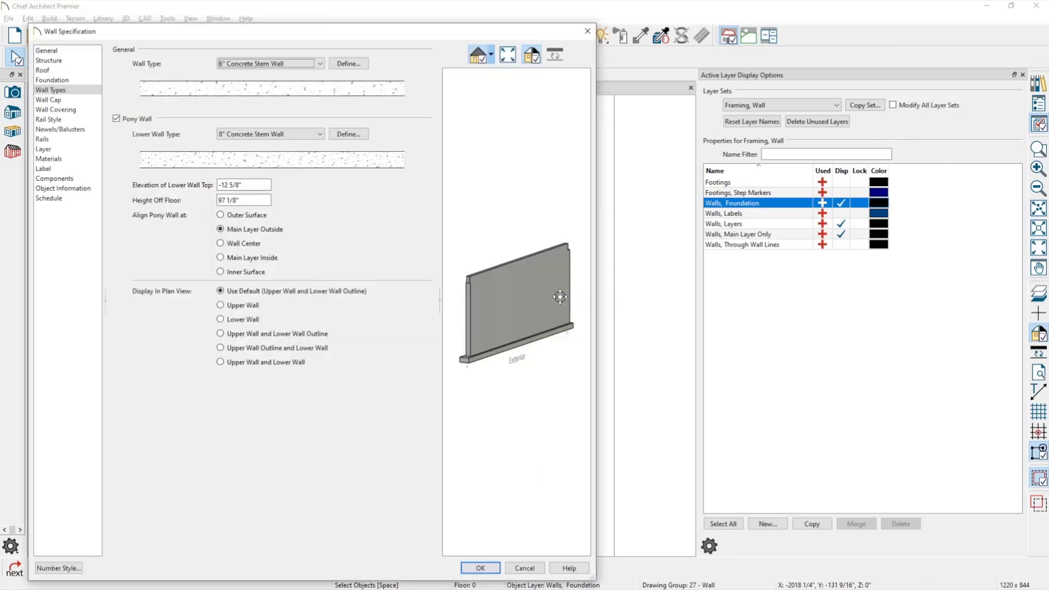
scroll(510, 259, up, 6)
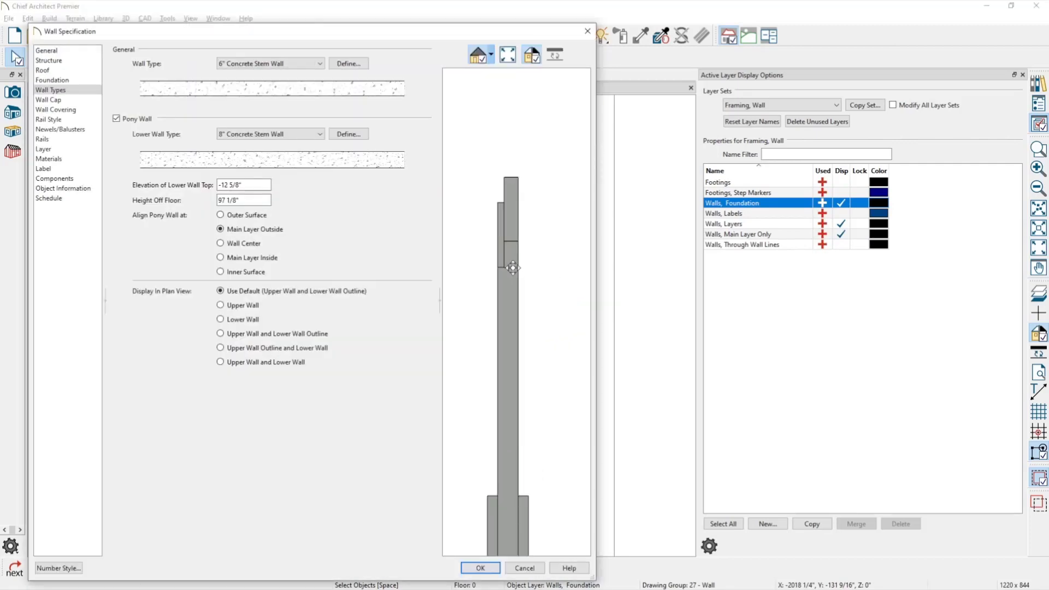
drag(509, 259, 510, 265)
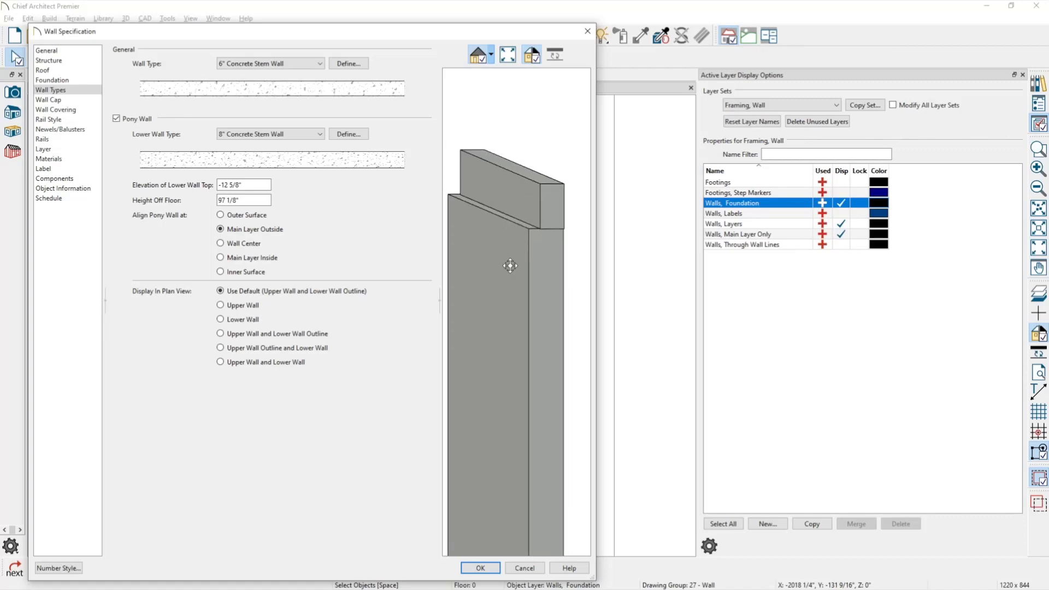
click(131, 122)
click(256, 64)
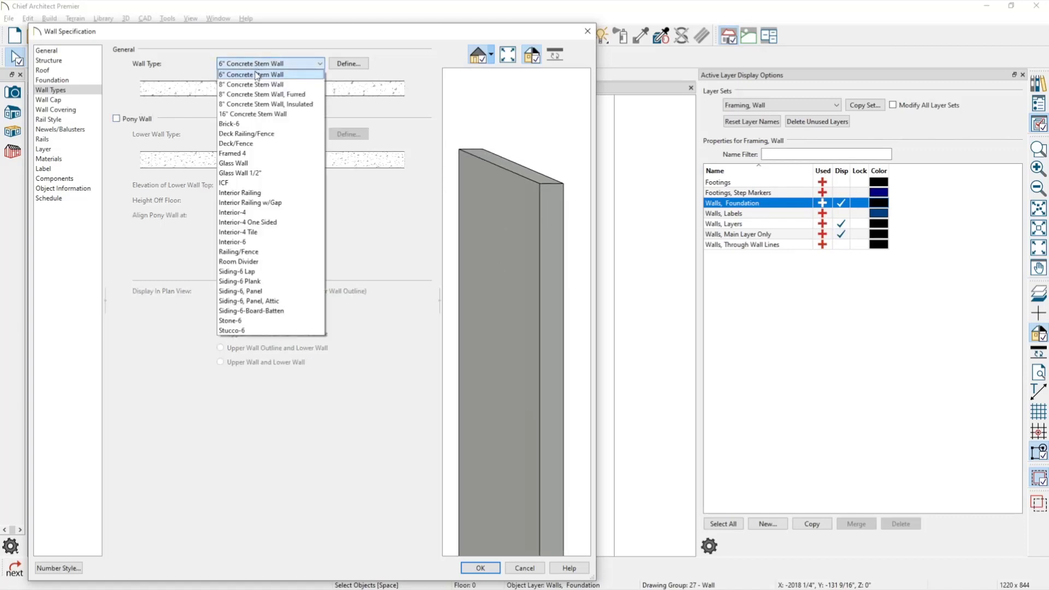
click(255, 84)
click(489, 568)
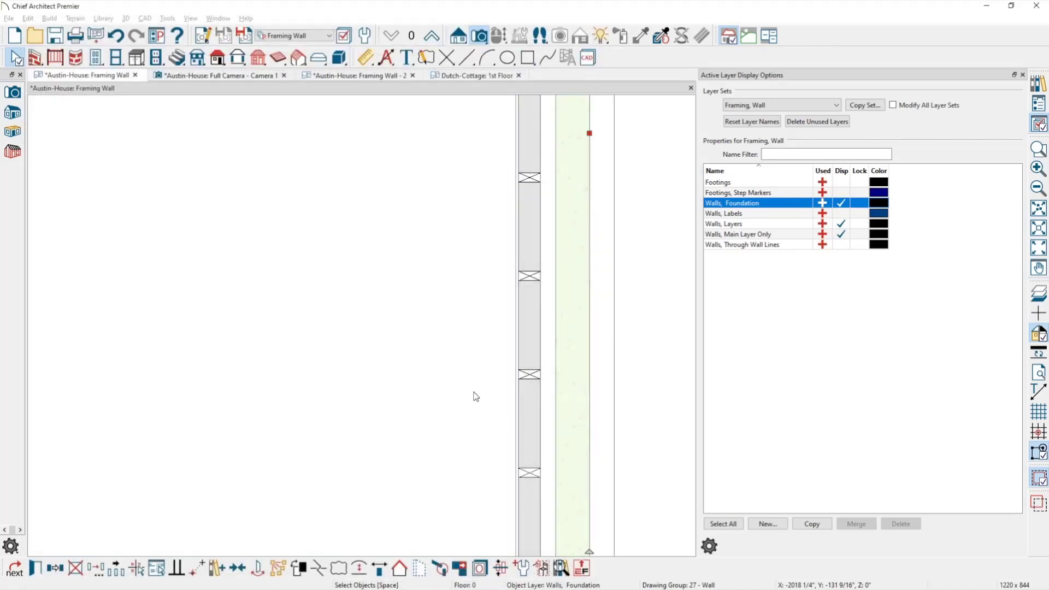
click(464, 386)
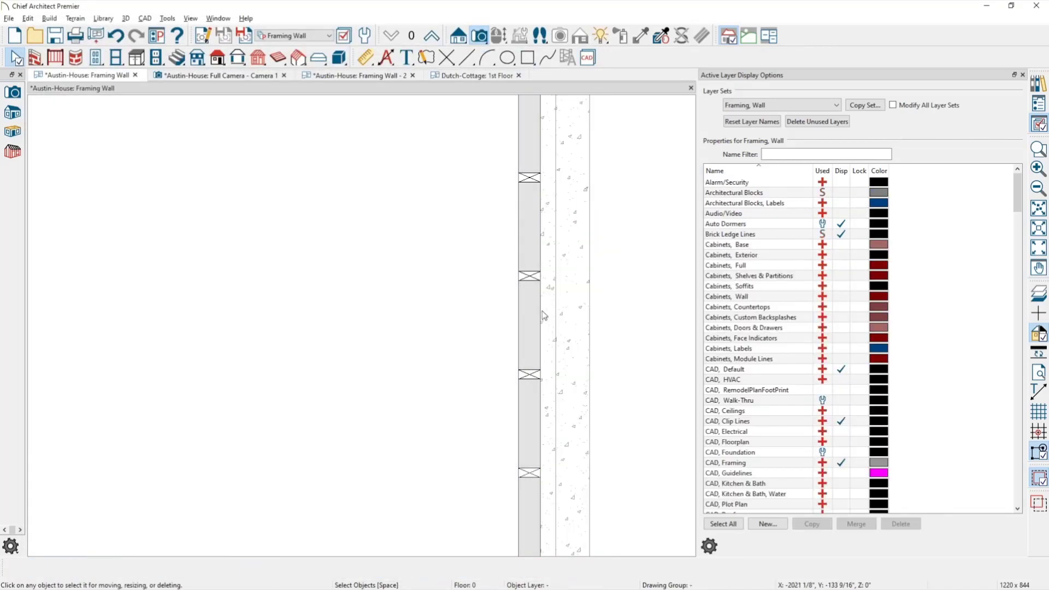
Step: Move the furred wall away from the 8" concrete stem wall and back 6" to snap against its inner face
click(524, 339)
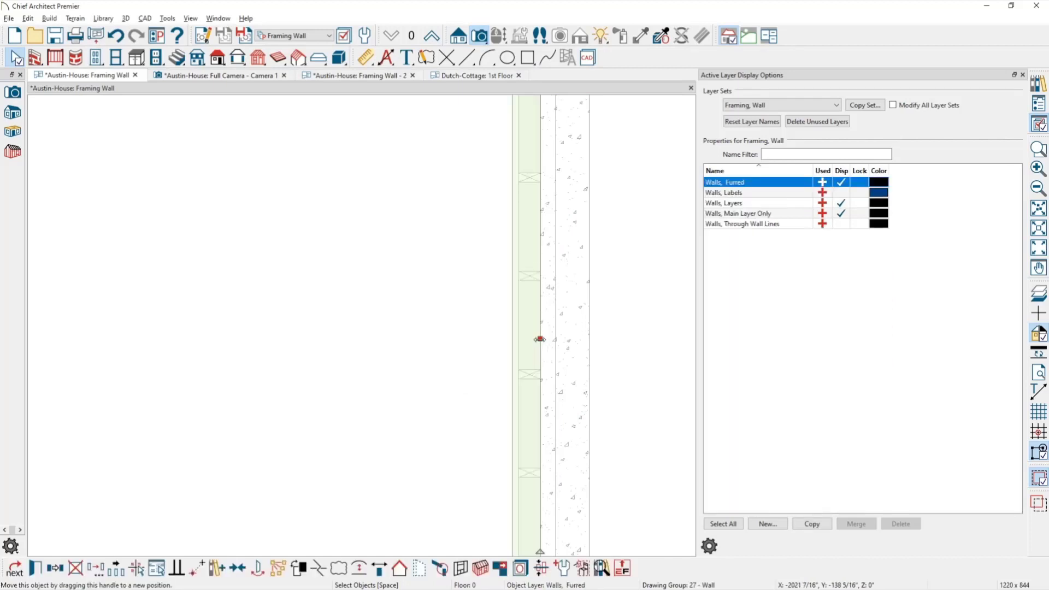
mouse_move(523, 339)
mouse_down()
mouse_move(502, 339)
mouse_move(542, 334)
mouse_up()
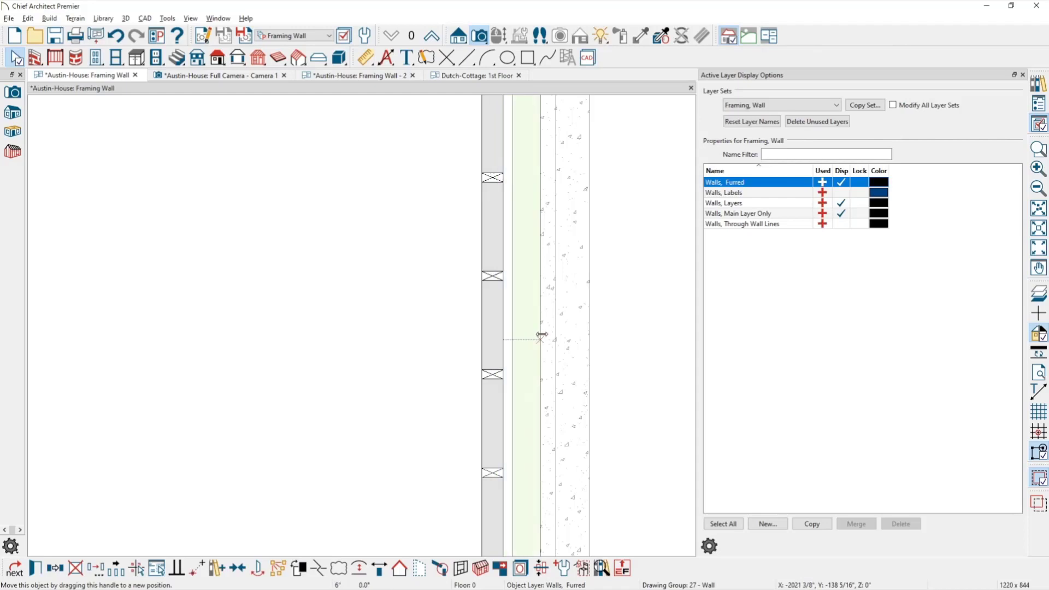
click(441, 415)
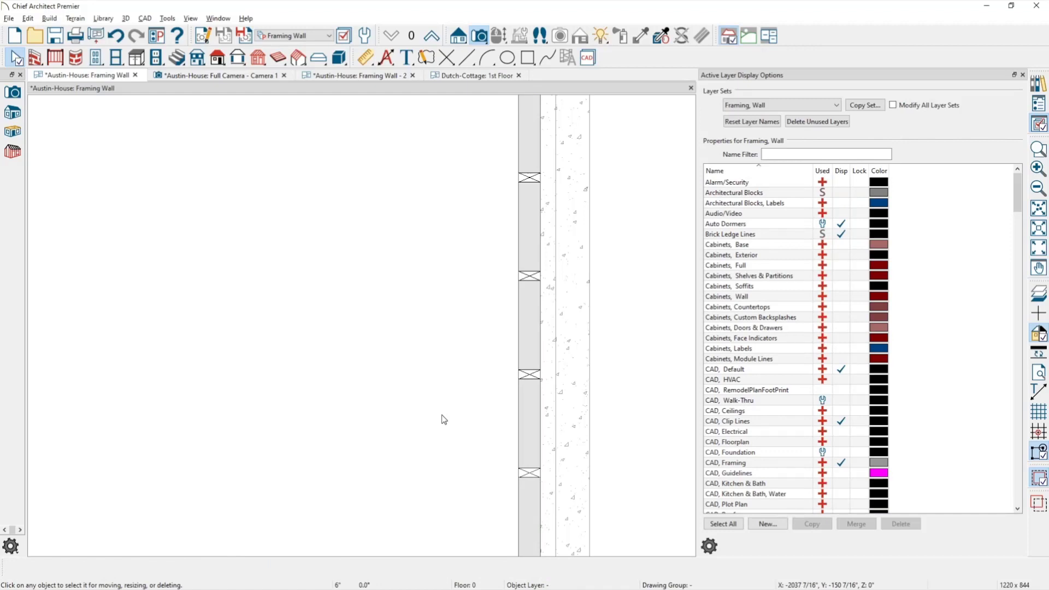
key(space)
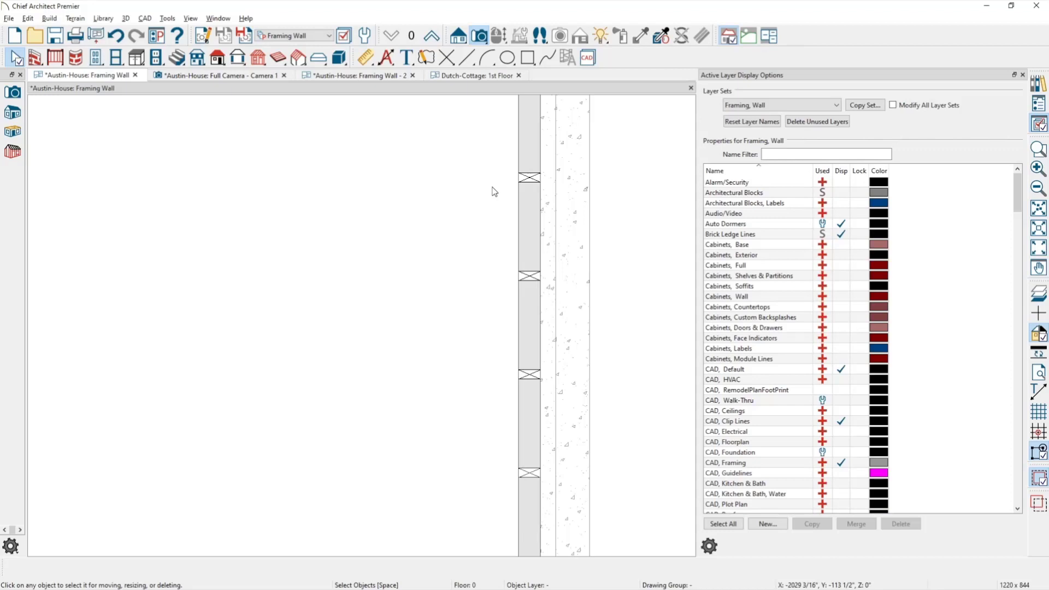
Step: Switch to the Dutch-Cottage plan and go down to its foundation level at the stairwell corner to view the wall layers
click(474, 76)
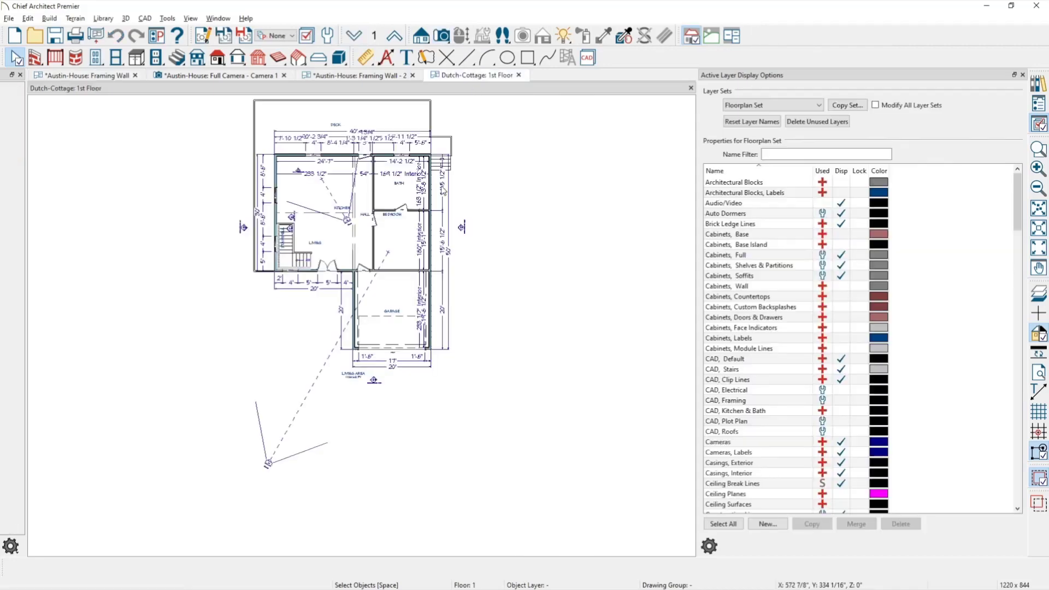
scroll(256, 229, up, 5)
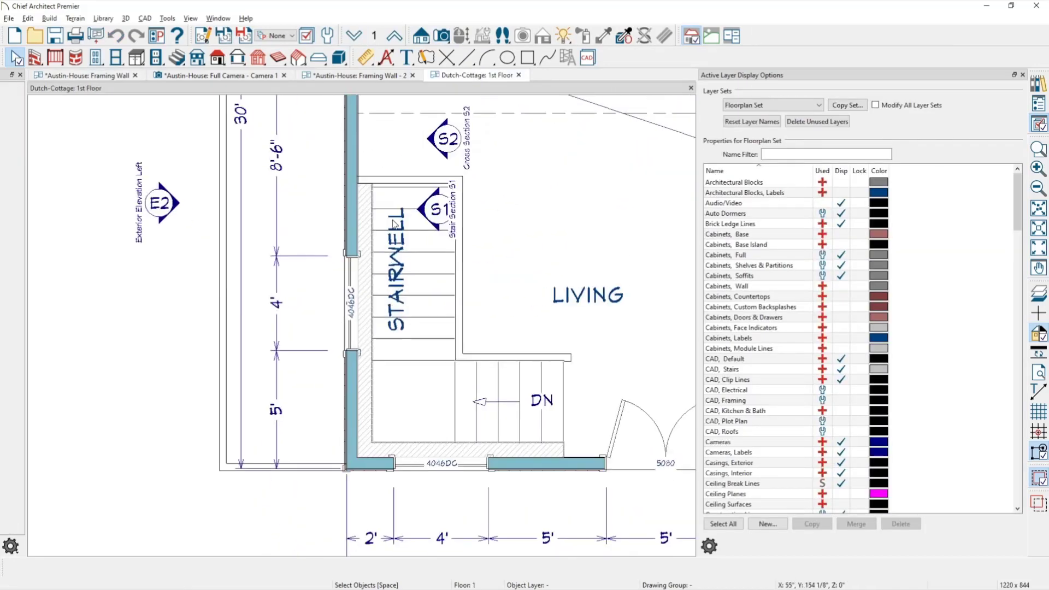
click(355, 36)
scroll(375, 330, up, 2)
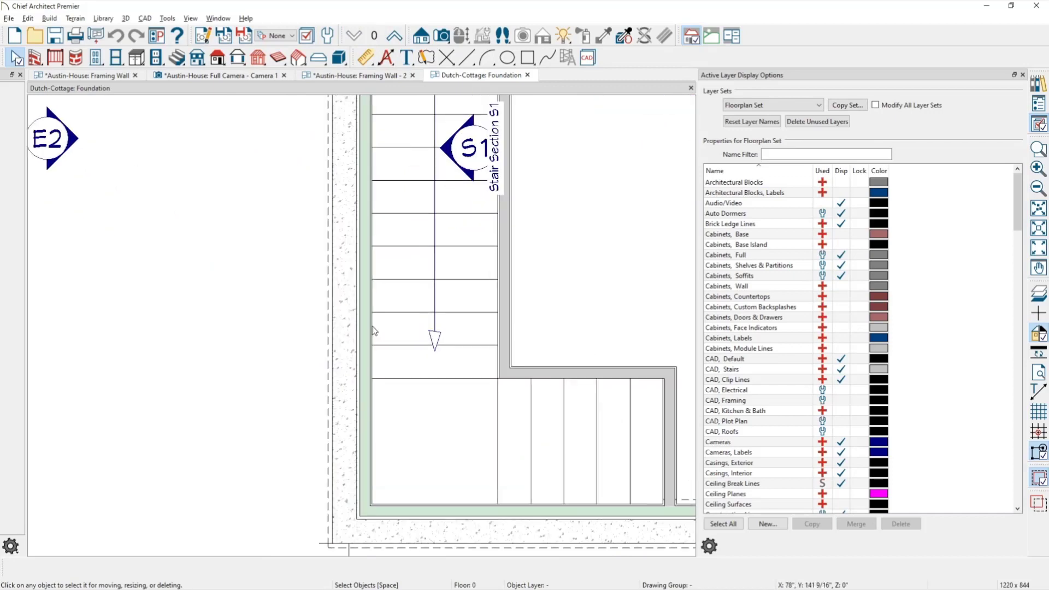
Step: Examine the furred wall against the concrete at the foundation's stairwell corner, and compare that corner on the 1st floor
middle_drag(375, 329, 304, 268)
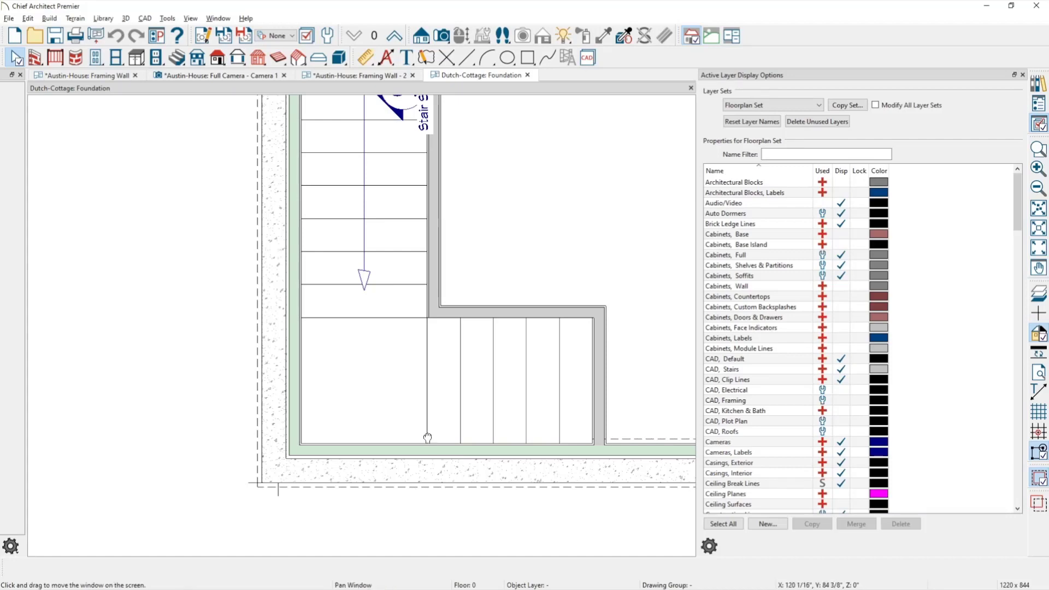
middle_drag(428, 440, 373, 416)
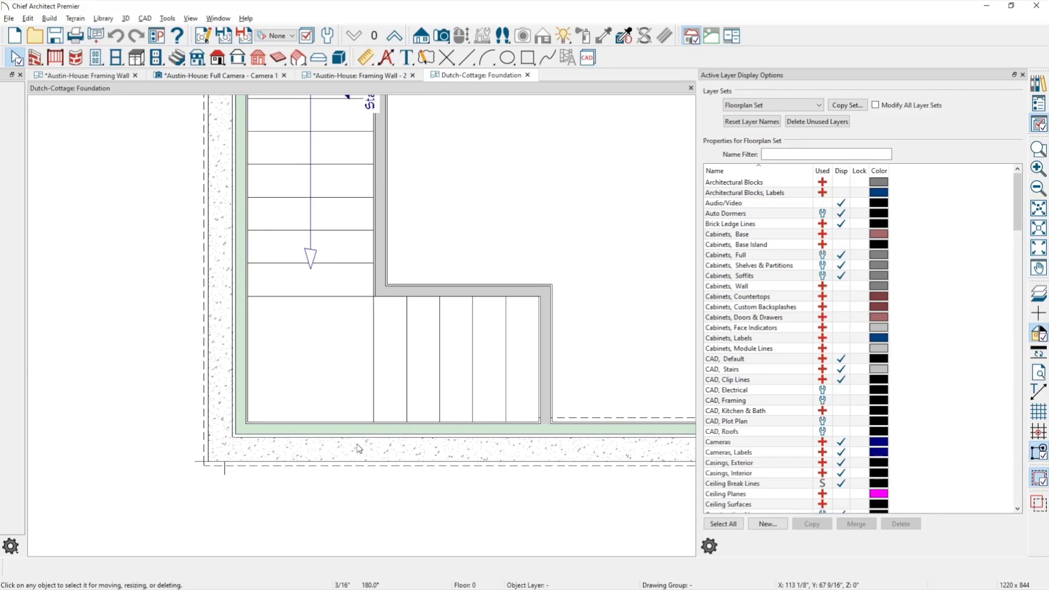
click(394, 36)
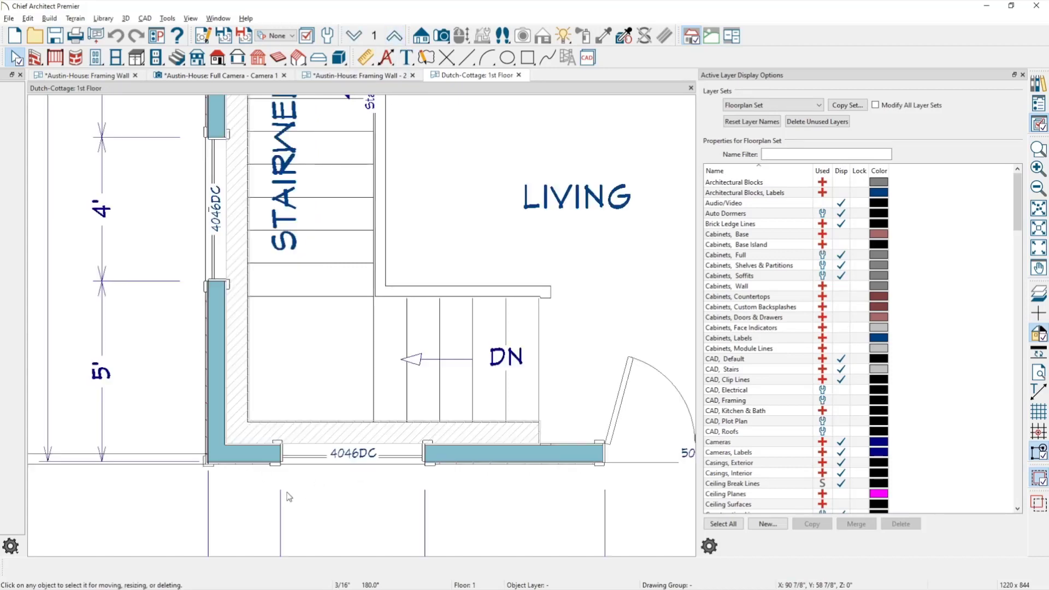
scroll(287, 492, up, 3)
middle_drag(285, 482, 304, 463)
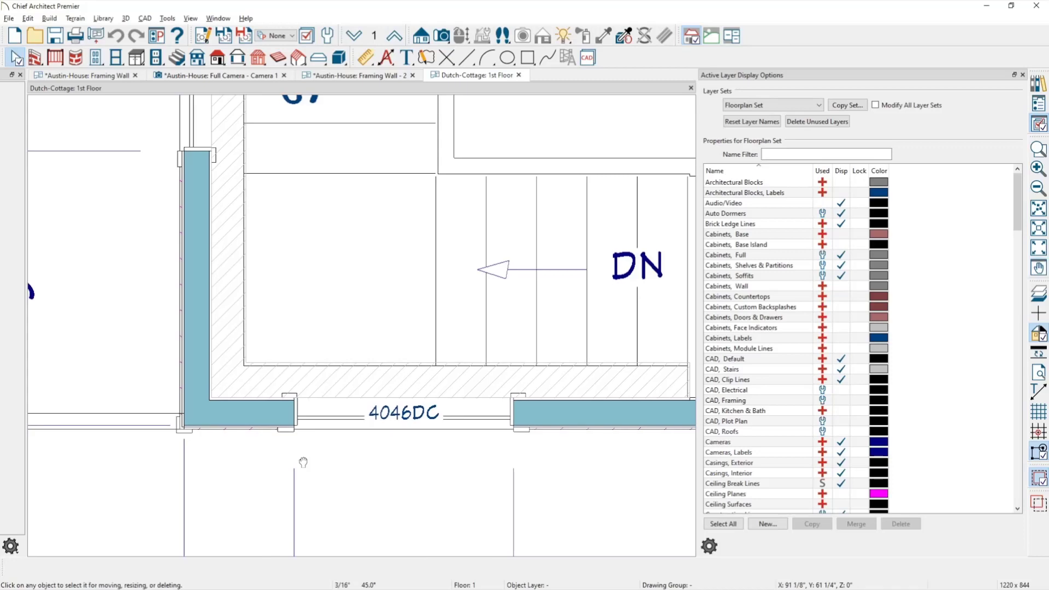
scroll(295, 490, down, 3)
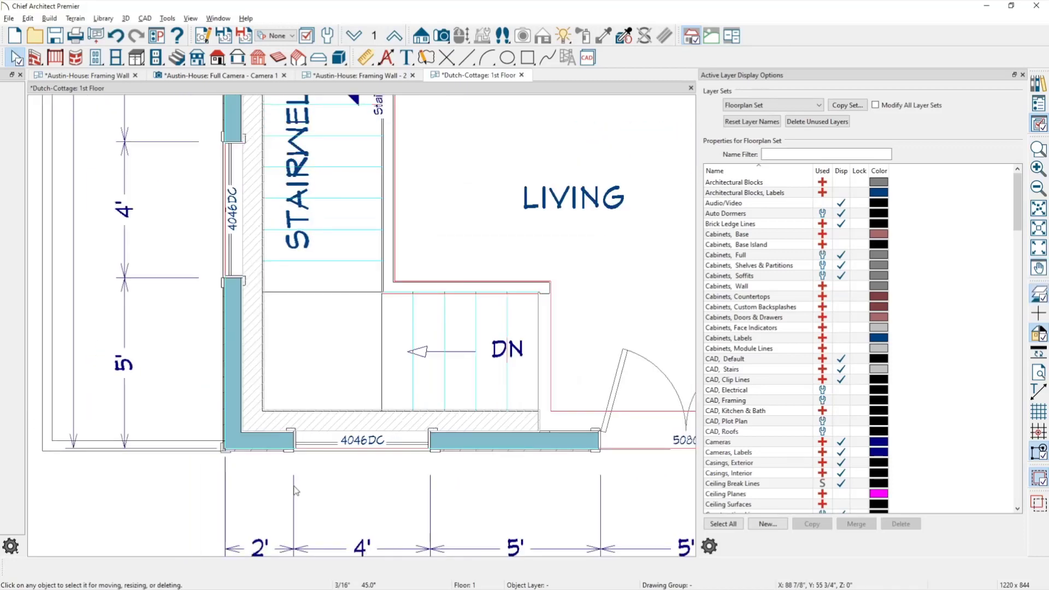
Step: Set the Dutch-Cottage reference display for the 1st floor to show the Floor Below
click(374, 38)
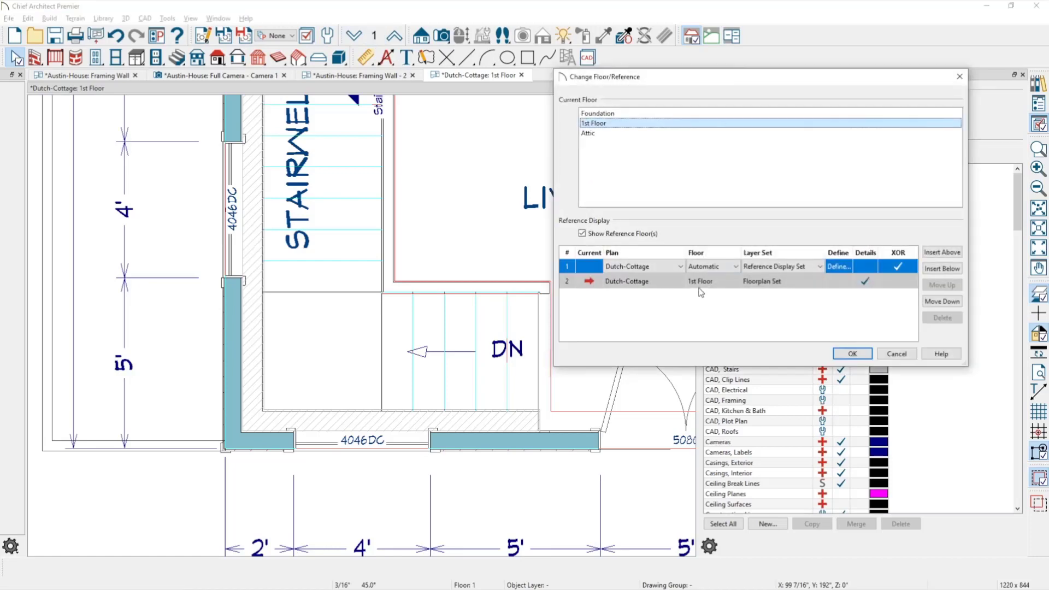
click(718, 268)
click(735, 266)
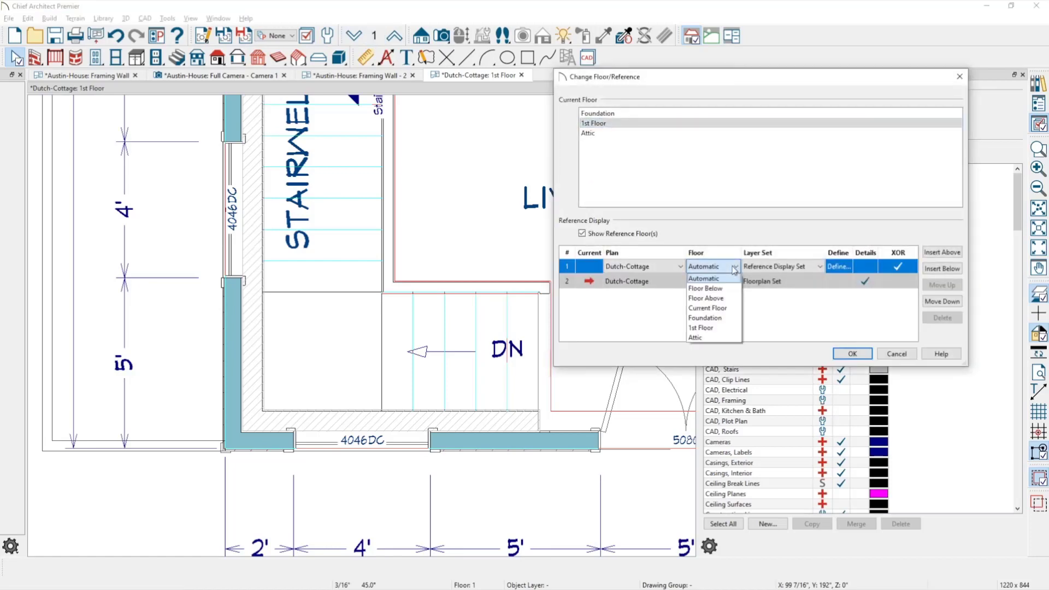
click(706, 288)
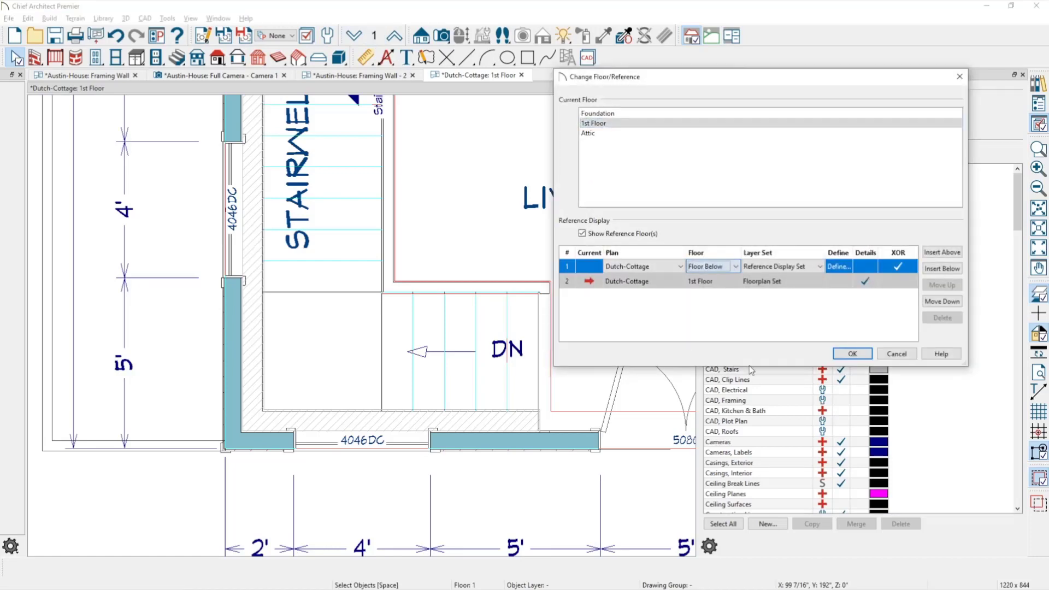
click(837, 355)
Step: Compare the reference wall lines of the floor below with the 1st-floor exterior wall between the stairwell and the 5080 double doors
middle_drag(451, 442, 318, 397)
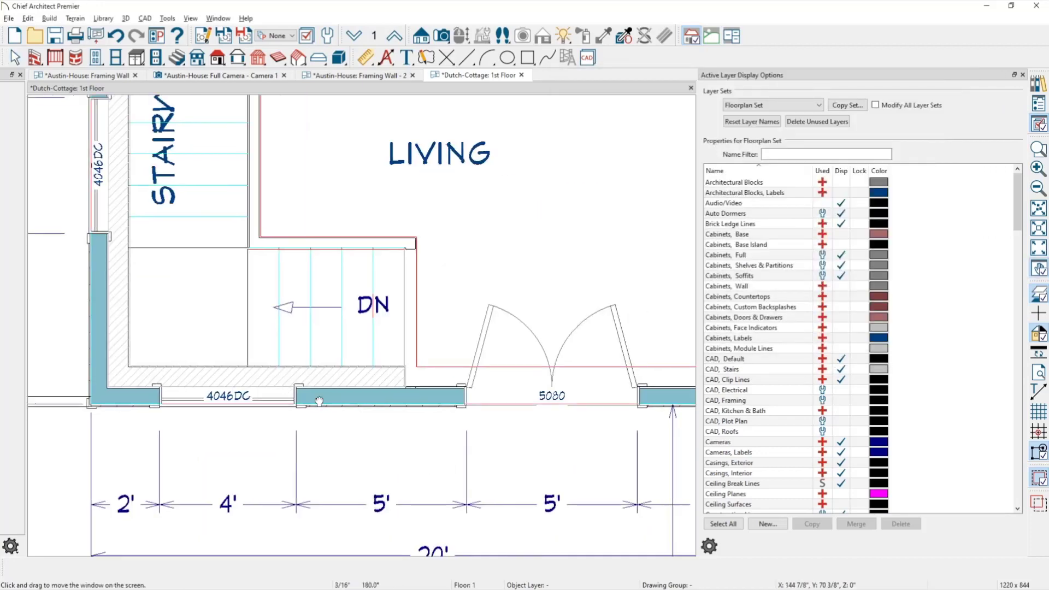
scroll(559, 397, up, 2)
scroll(478, 365, up, 2)
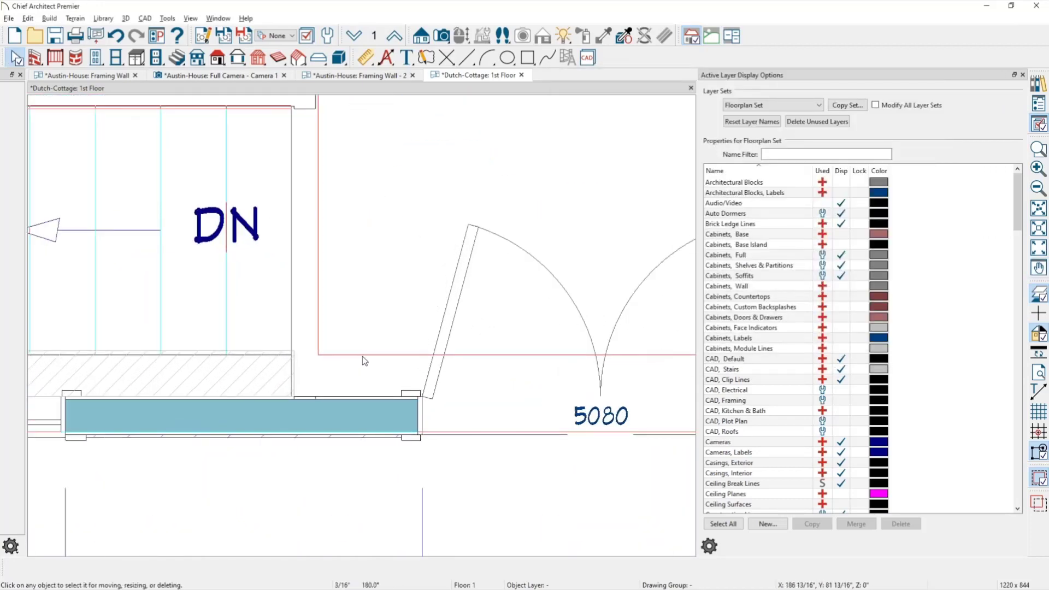
scroll(363, 359, up, 1)
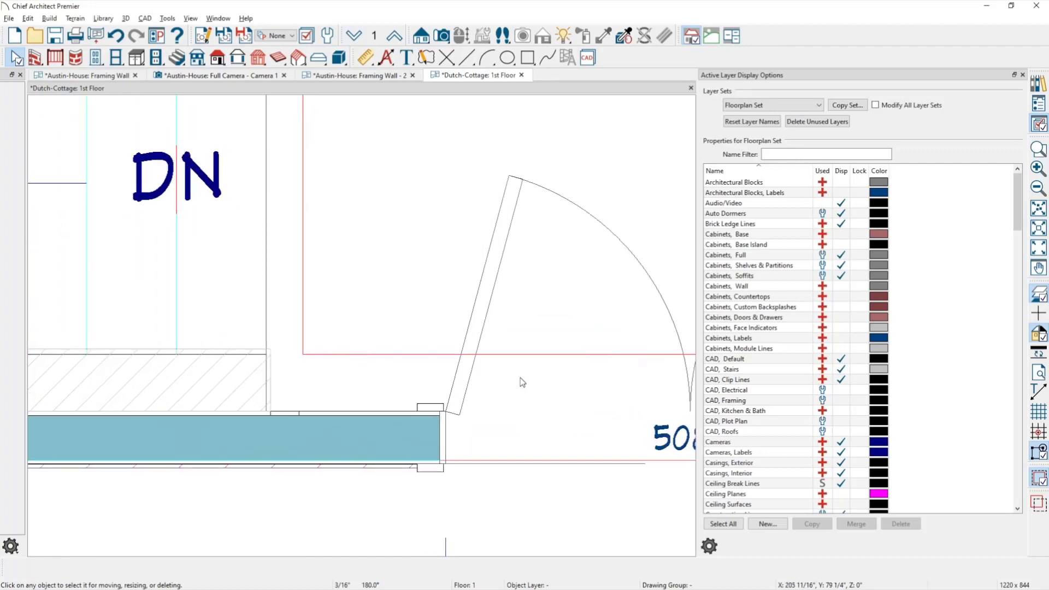
scroll(523, 382, down, 1)
scroll(523, 381, down, 1)
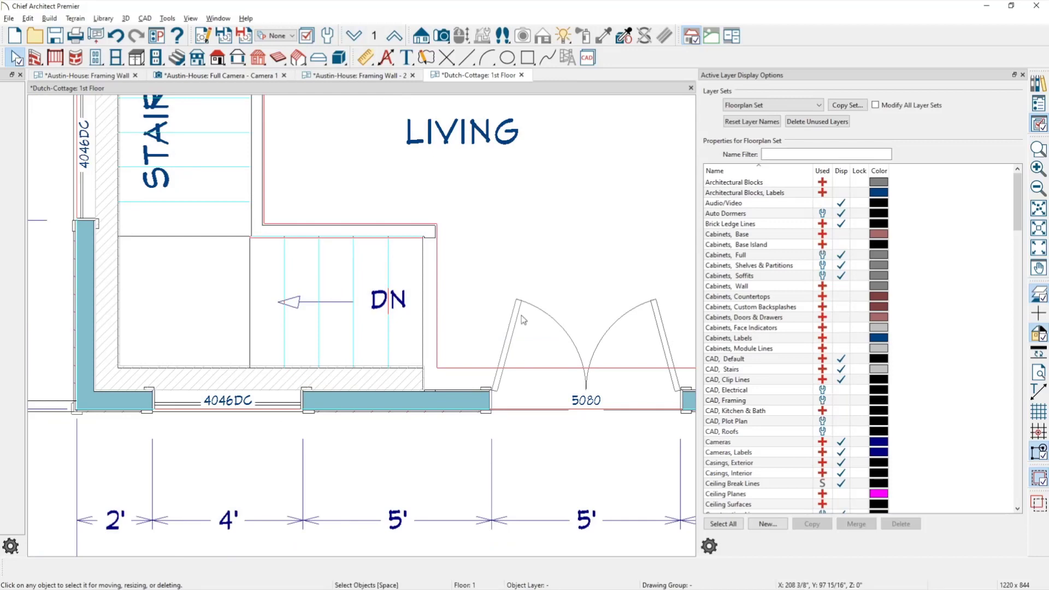
Step: Create a perspective floor overview of the 1st floor and view the ledge around the stairwell opening up close
click(443, 36)
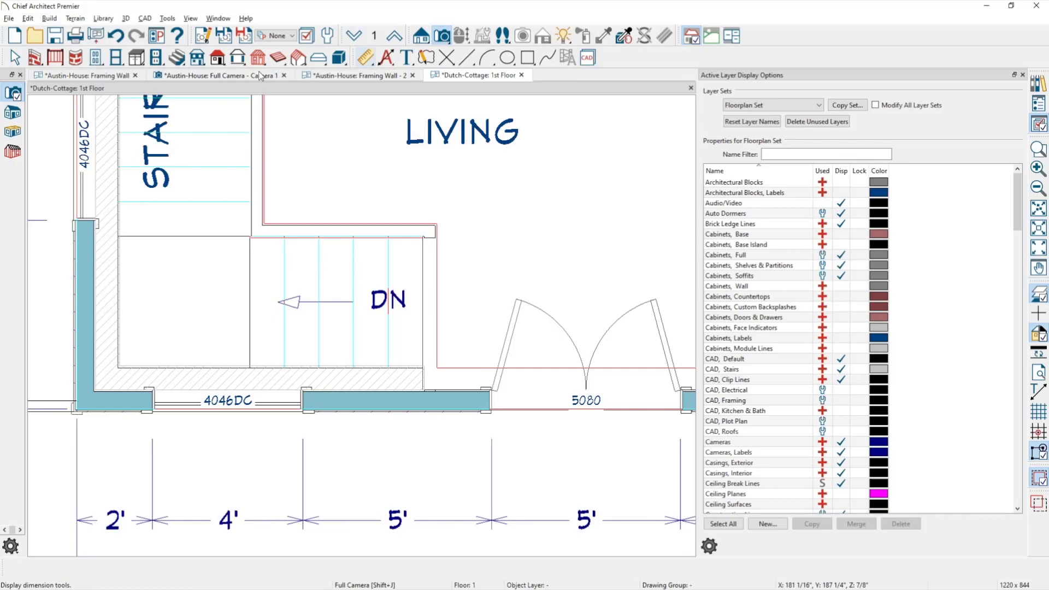
click(13, 132)
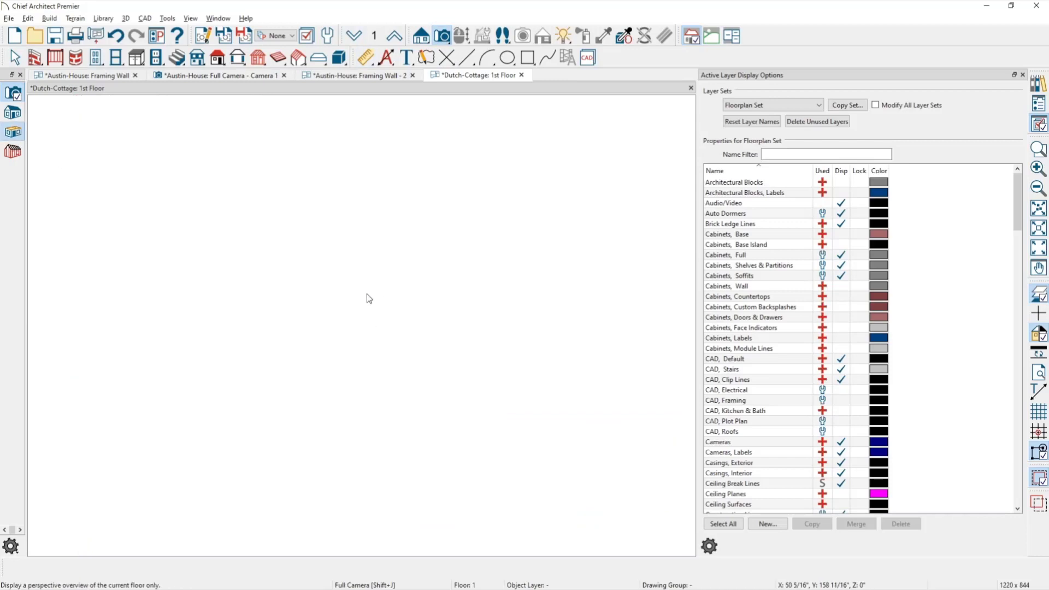
scroll(302, 321, up, 5)
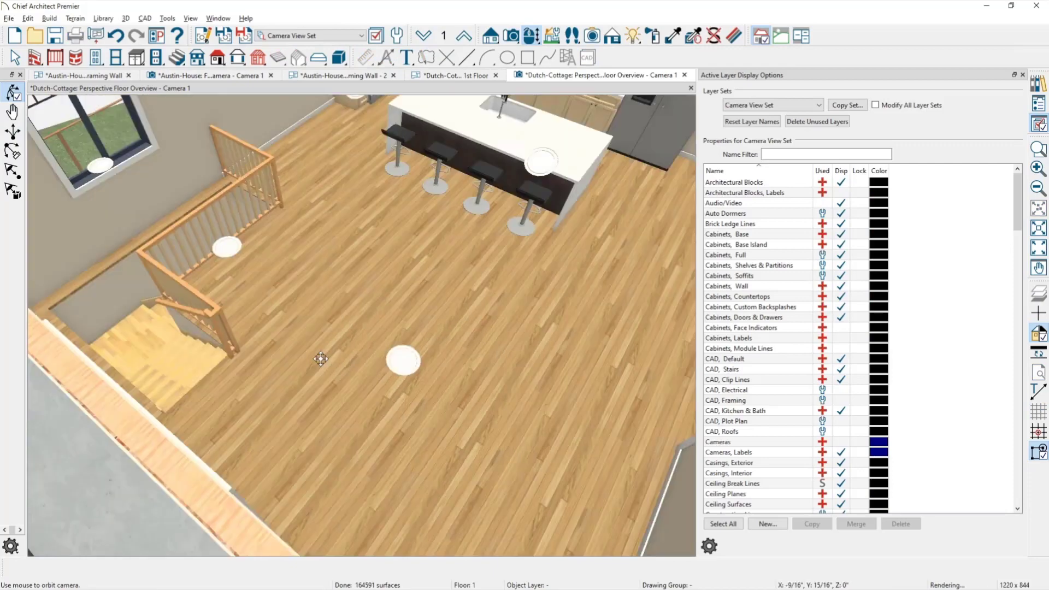
scroll(321, 358, down, 5)
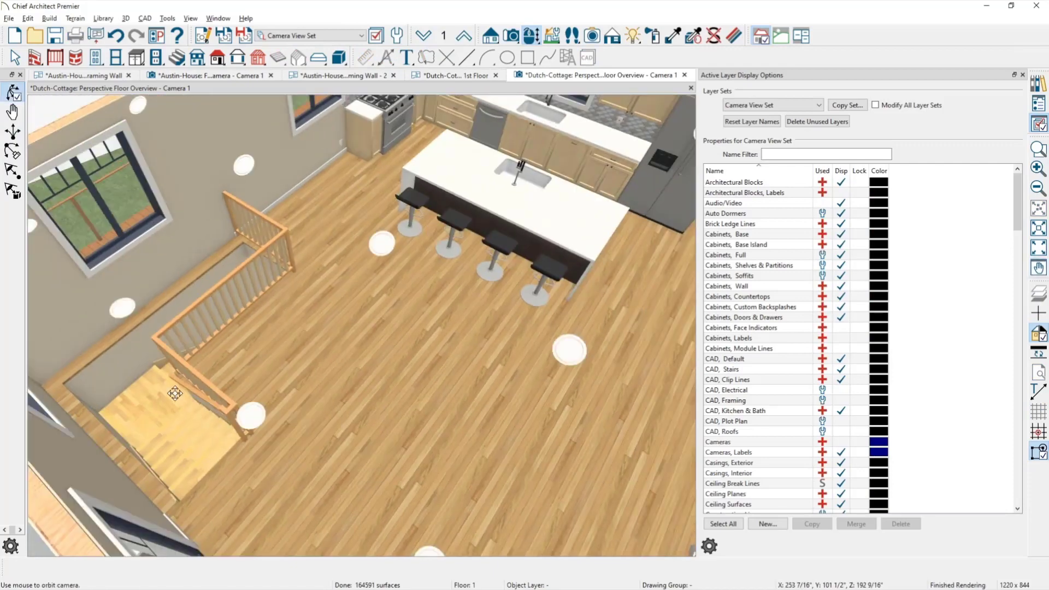
scroll(174, 394, up, 5)
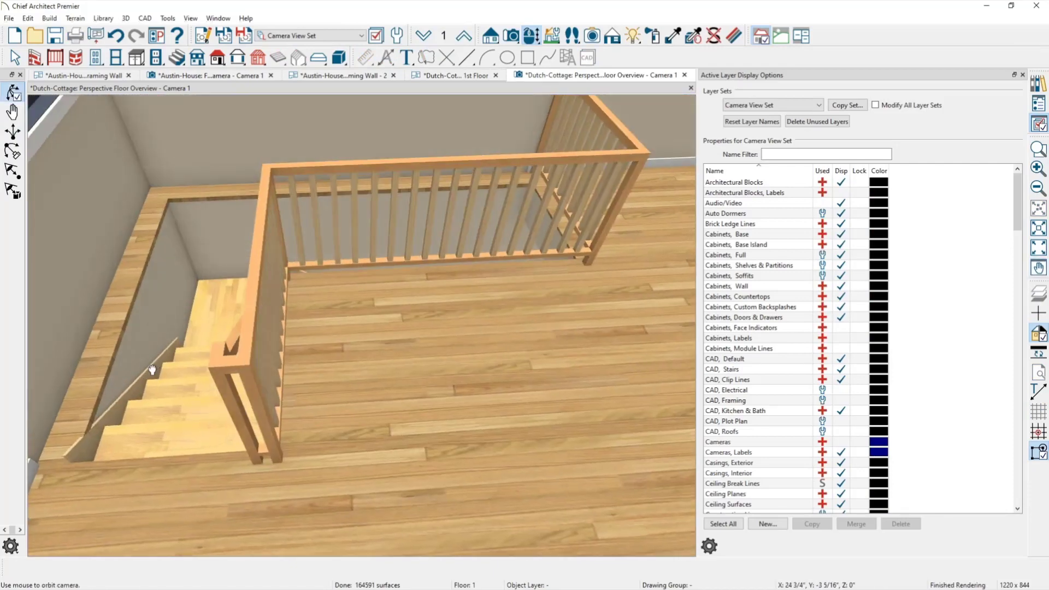
middle_drag(152, 367, 145, 570)
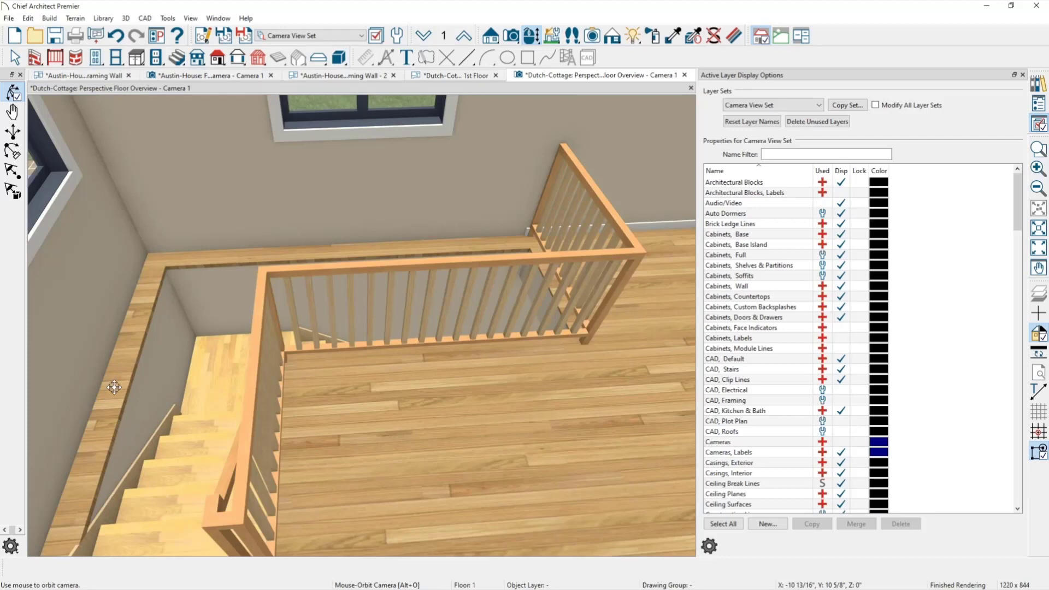
Step: Select the stairwell ledge solid, and disable Show Start and End Indicators in the Edit preferences
click(112, 384)
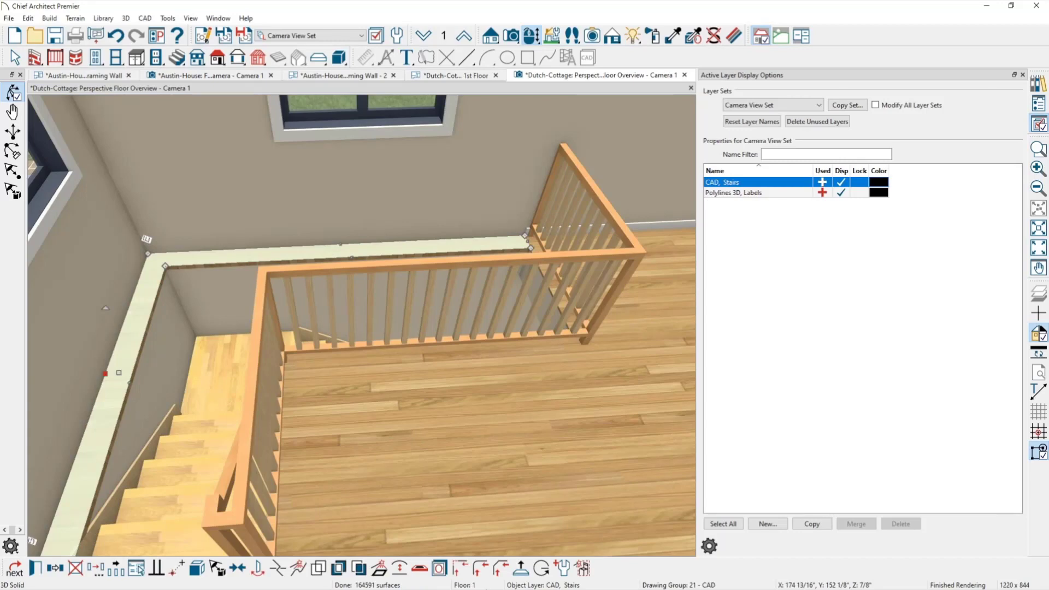
key(ctrl+comma)
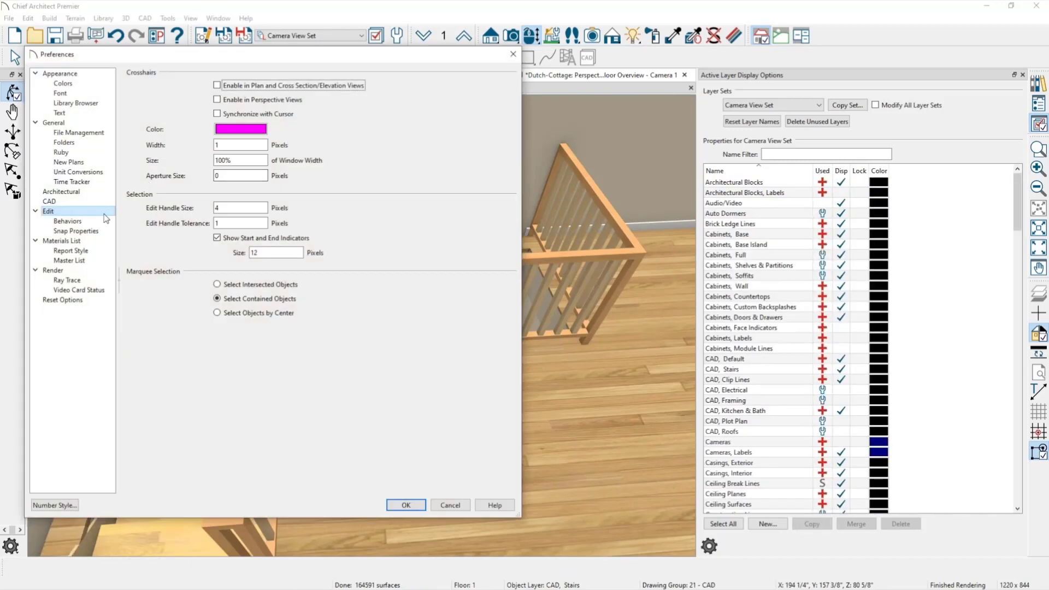
click(217, 237)
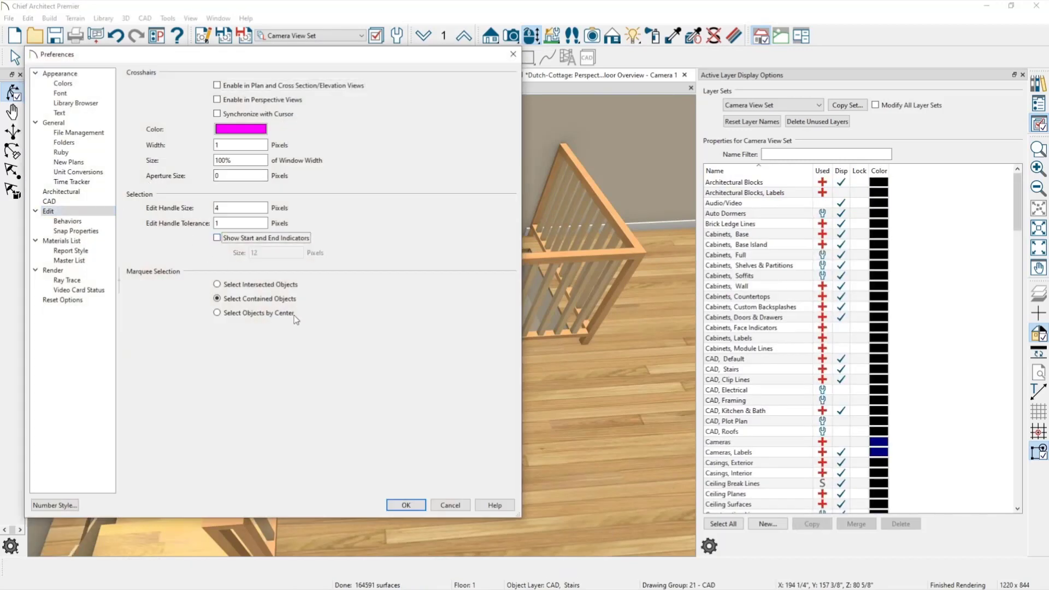
click(397, 508)
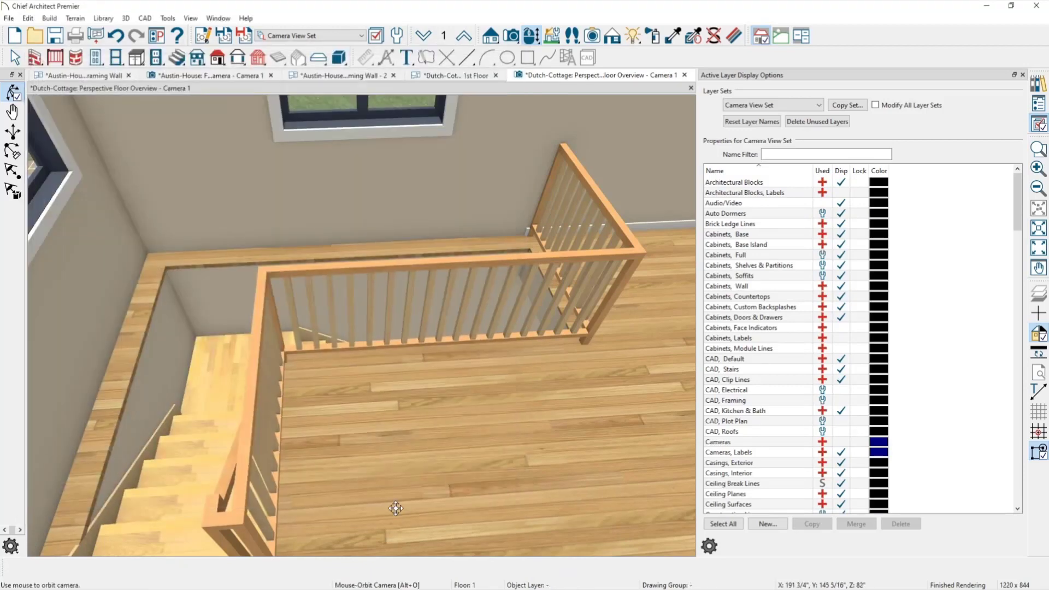
drag(396, 508, 385, 502)
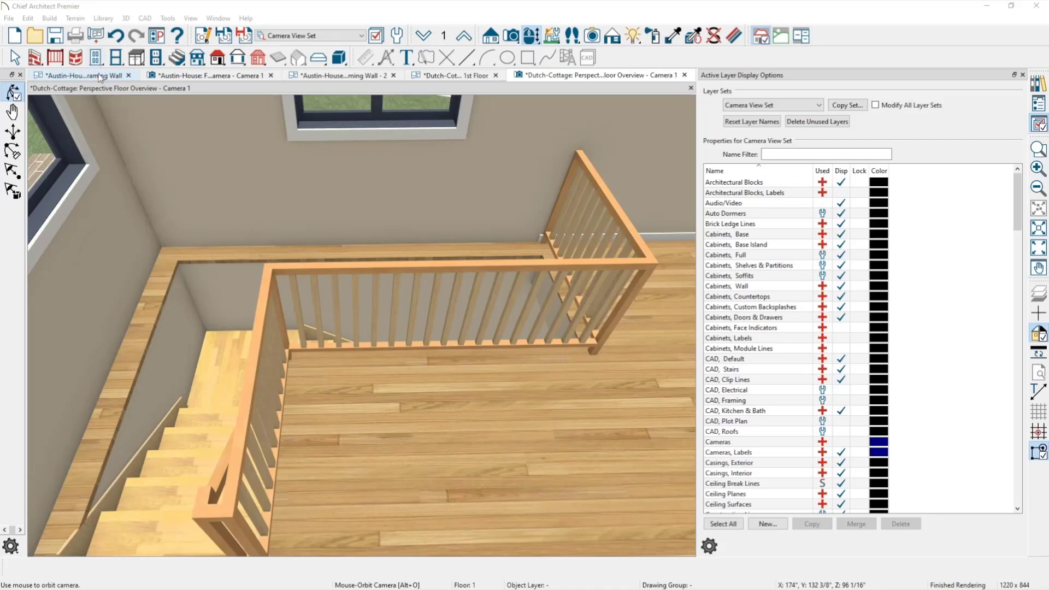
Step: Switch to the Austin-House Framing Wall plan and place a framing reference marker at the outer framing corner of the furred walls
click(83, 75)
scroll(583, 333, down, 2)
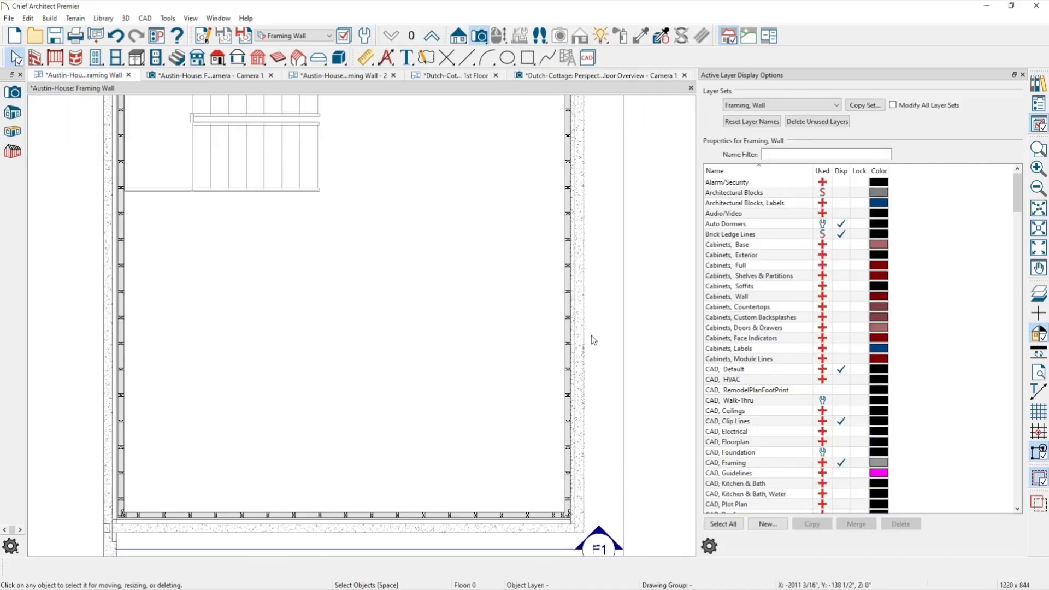
middle_drag(593, 336, 539, 472)
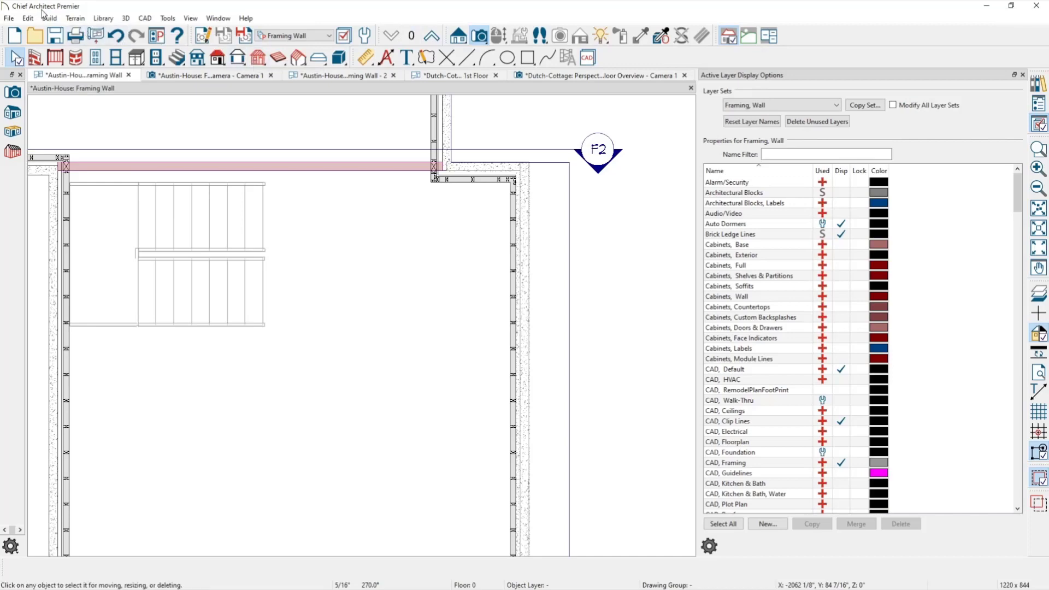
click(49, 19)
mouse_move(90, 128)
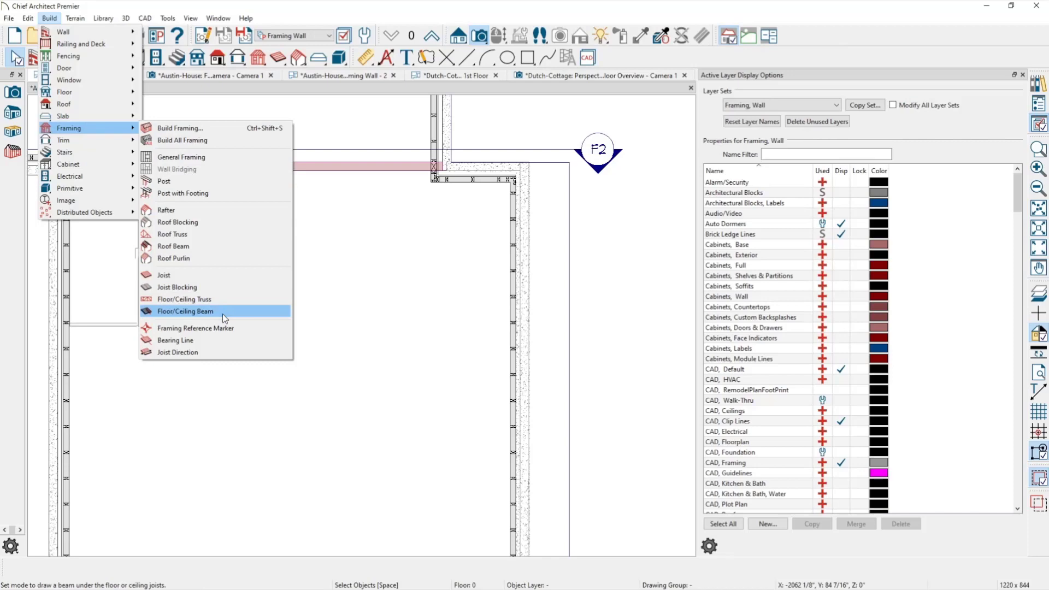
click(232, 328)
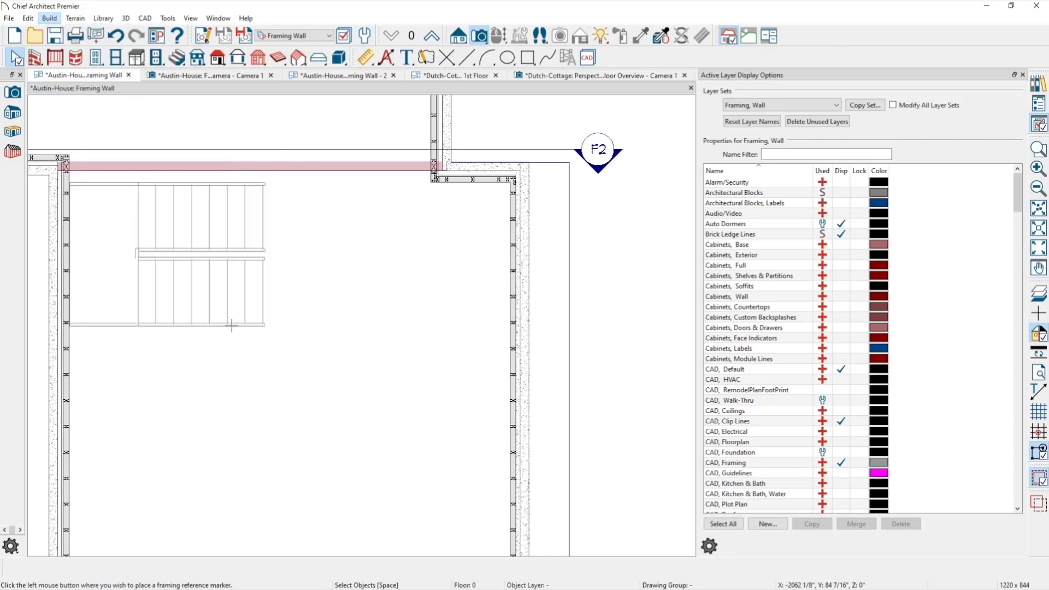
scroll(544, 215, up, 3)
middle_drag(519, 260, 553, 424)
scroll(546, 332, up, 6)
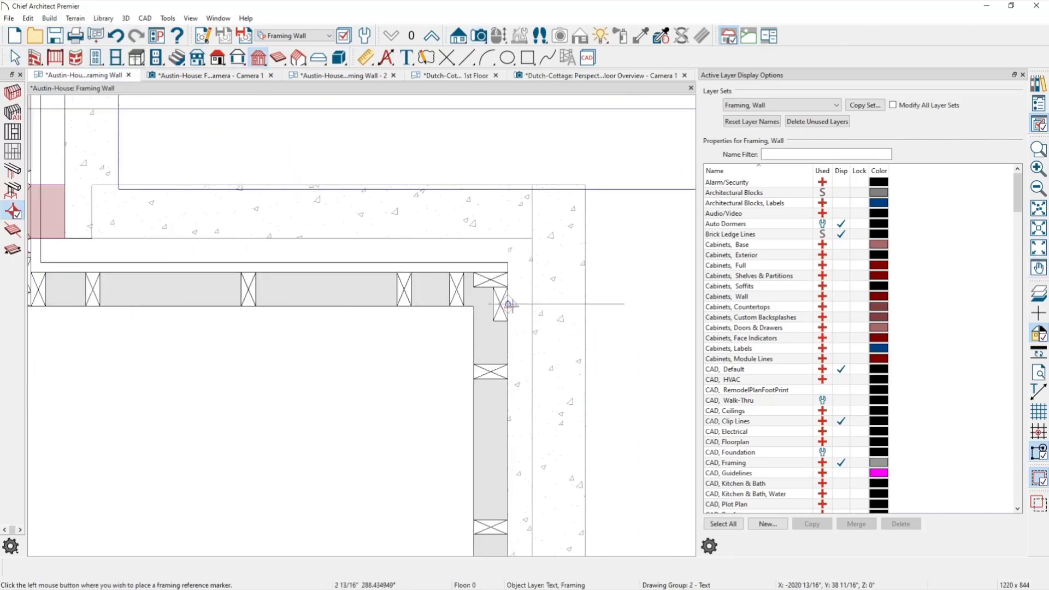
click(507, 265)
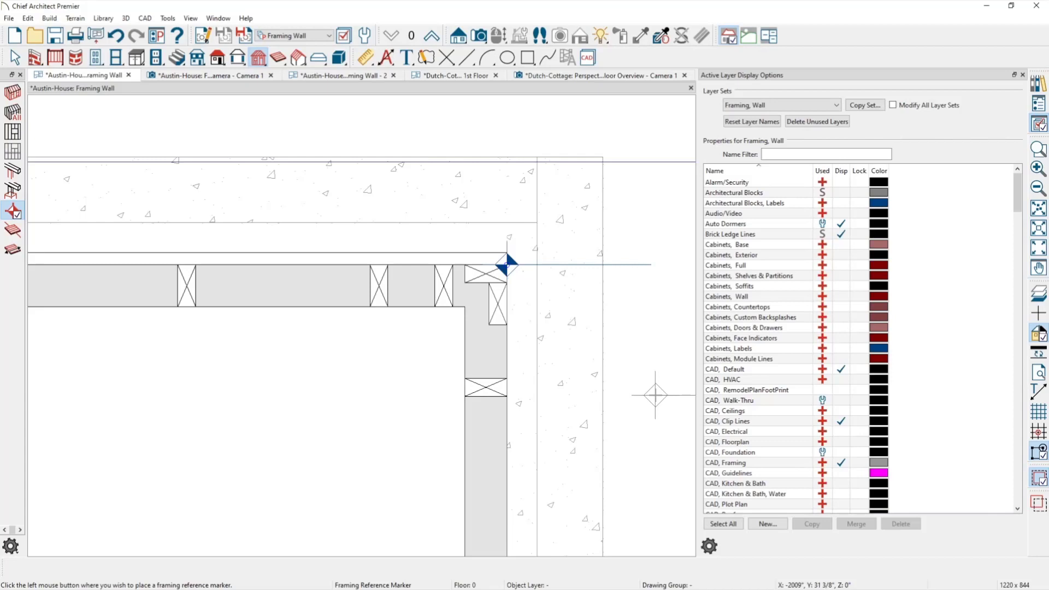
key(space)
Step: Turn off Use Framing Reference in the Structure settings of the vertical furred wall below the marker, and discard the change
scroll(514, 354, down, 2)
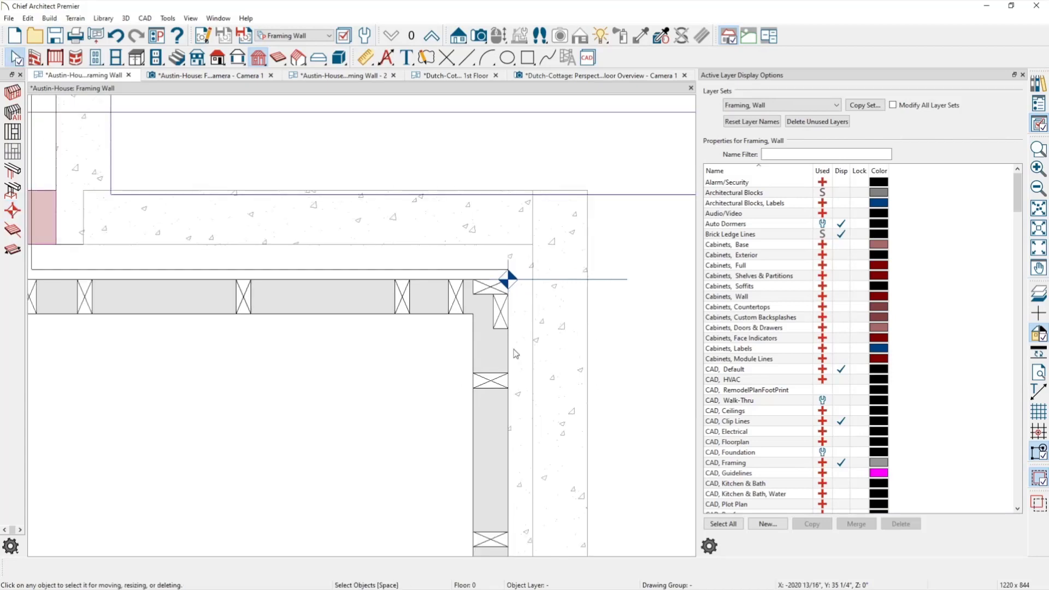
middle_drag(518, 354, 535, 281)
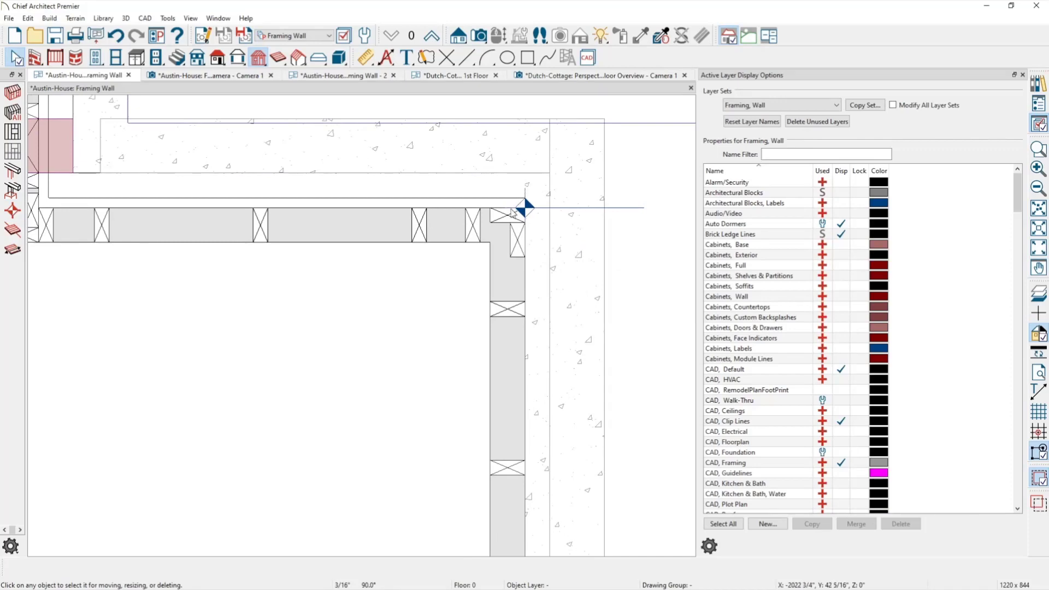
click(508, 390)
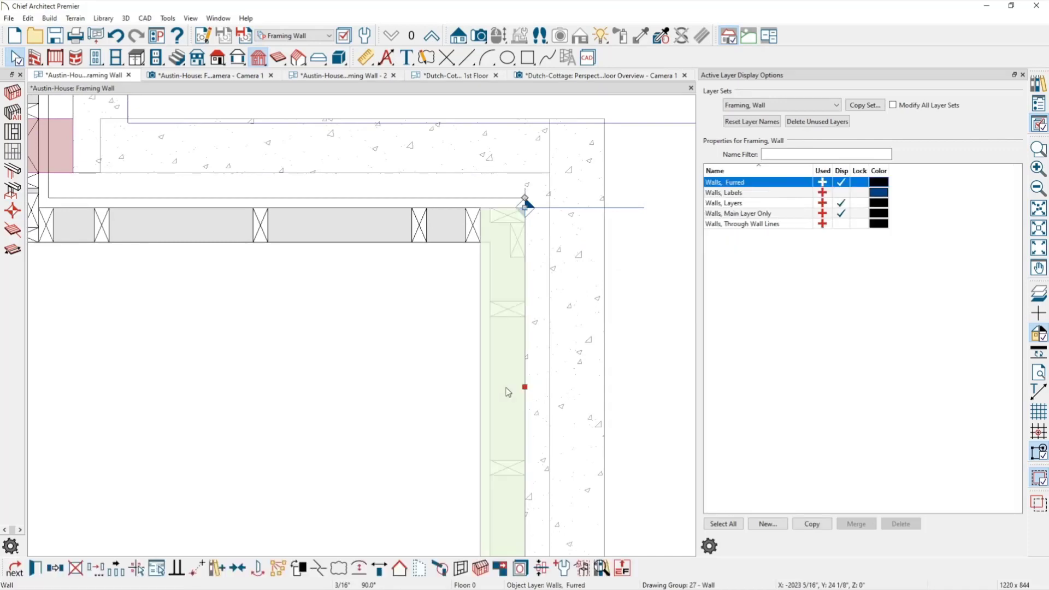
double_click(506, 389)
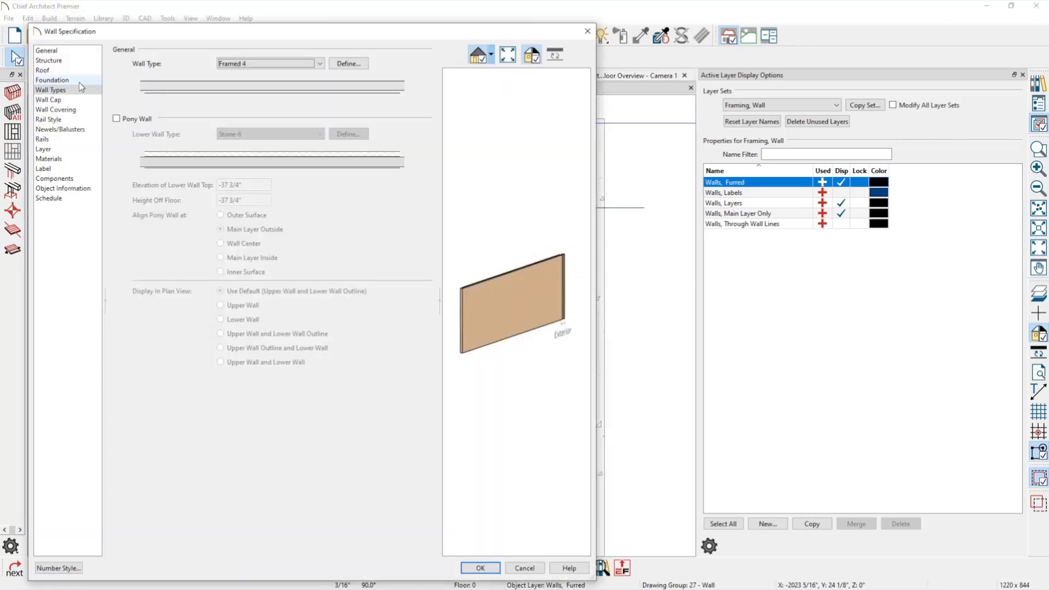
click(49, 60)
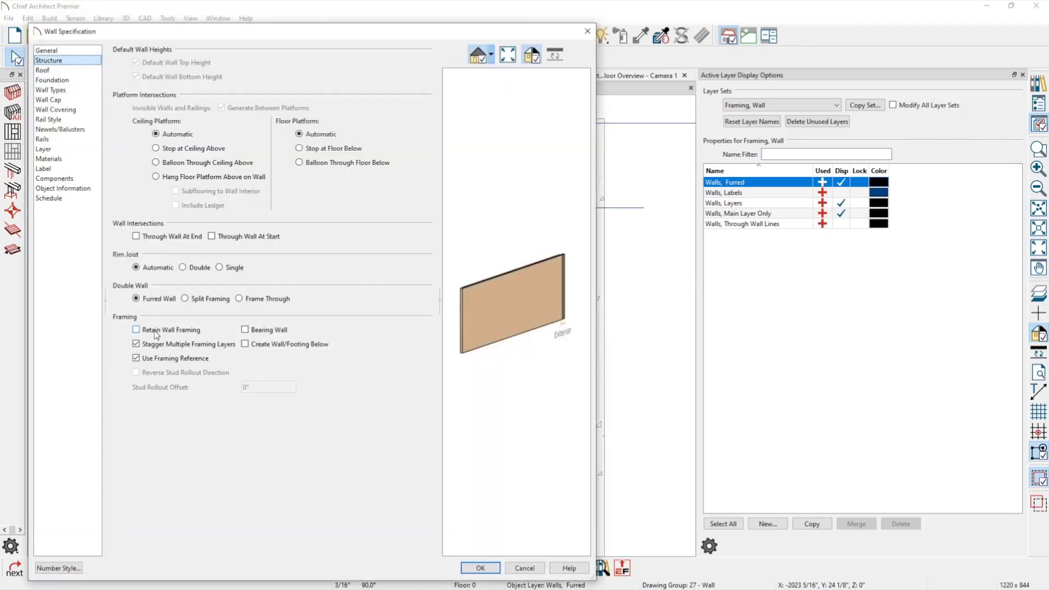
click(142, 359)
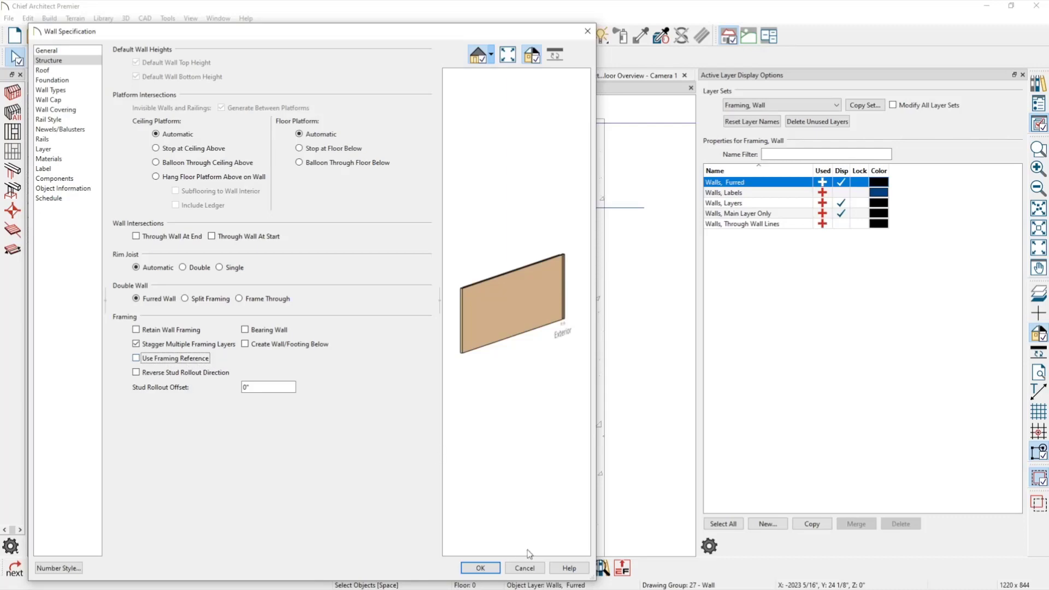
click(525, 568)
key(Escape)
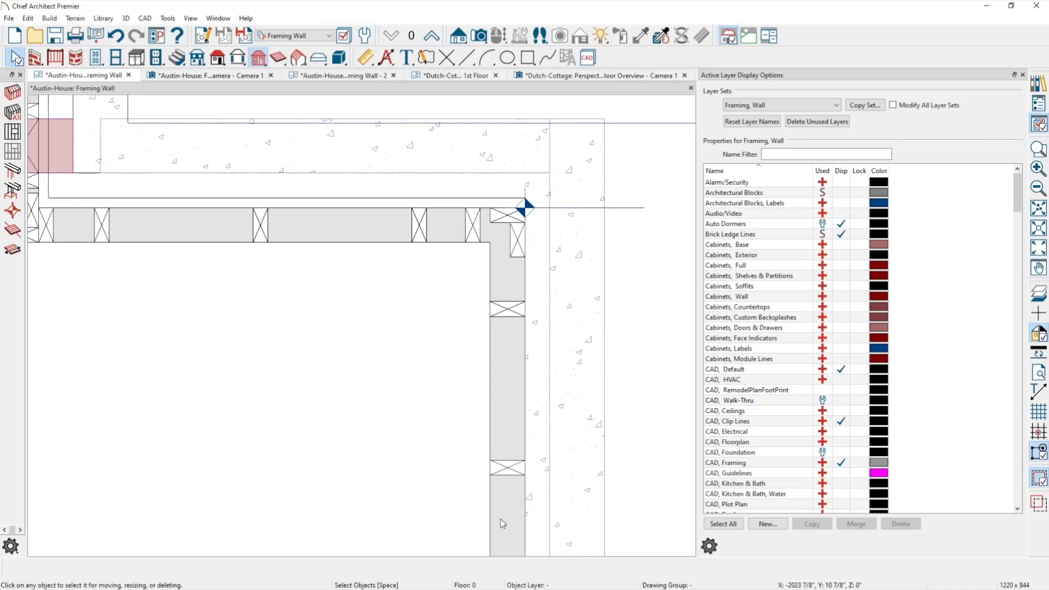
Step: Switch to the Framing Floor plan view and examine the floor joists around the framing reference marker
click(317, 37)
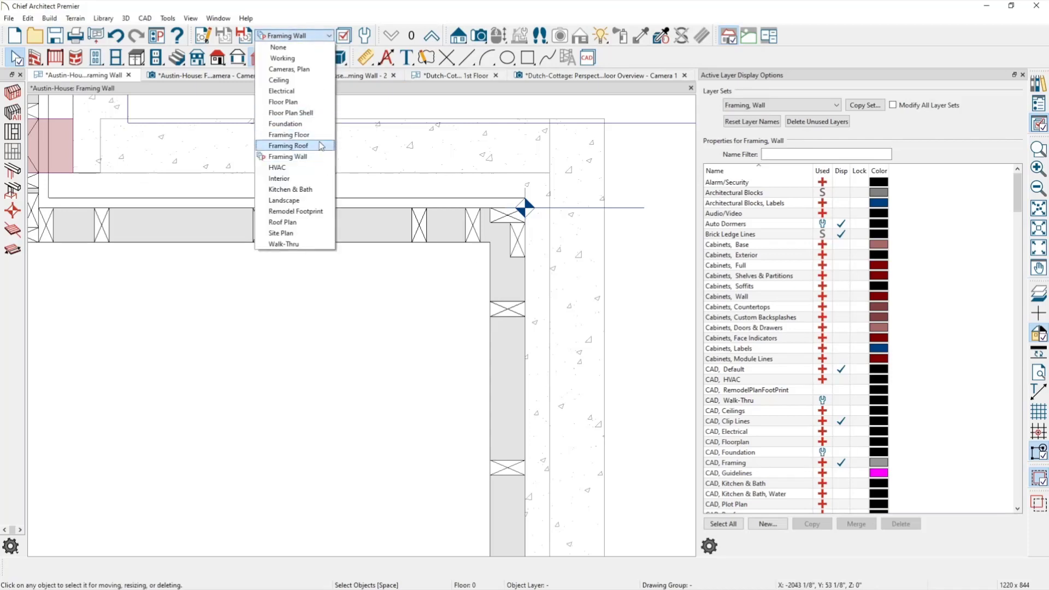
click(320, 143)
scroll(526, 380, down, 2)
middle_drag(526, 380, 594, 180)
key(space)
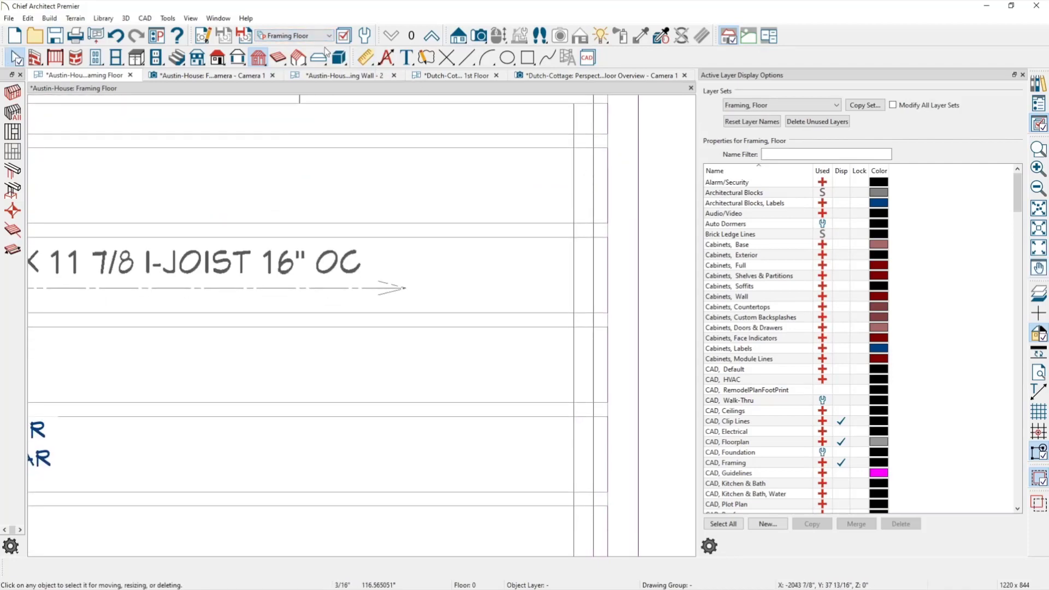
scroll(564, 207, down, 1)
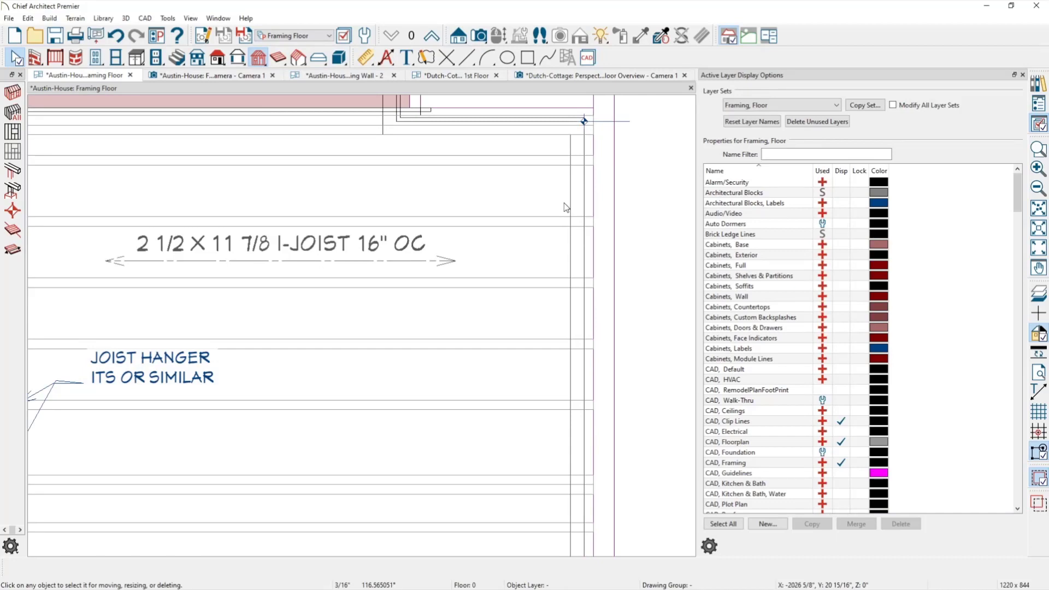
Step: Close the open plans, discarding the changes to Dutch-Cottage.plan
click(825, 154)
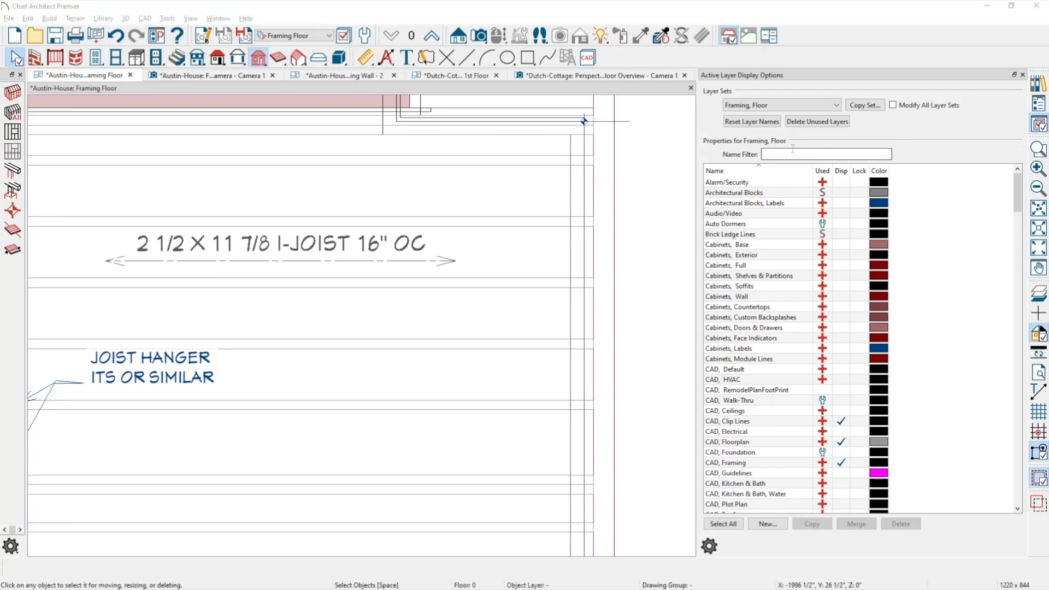
key(alt+Tab)
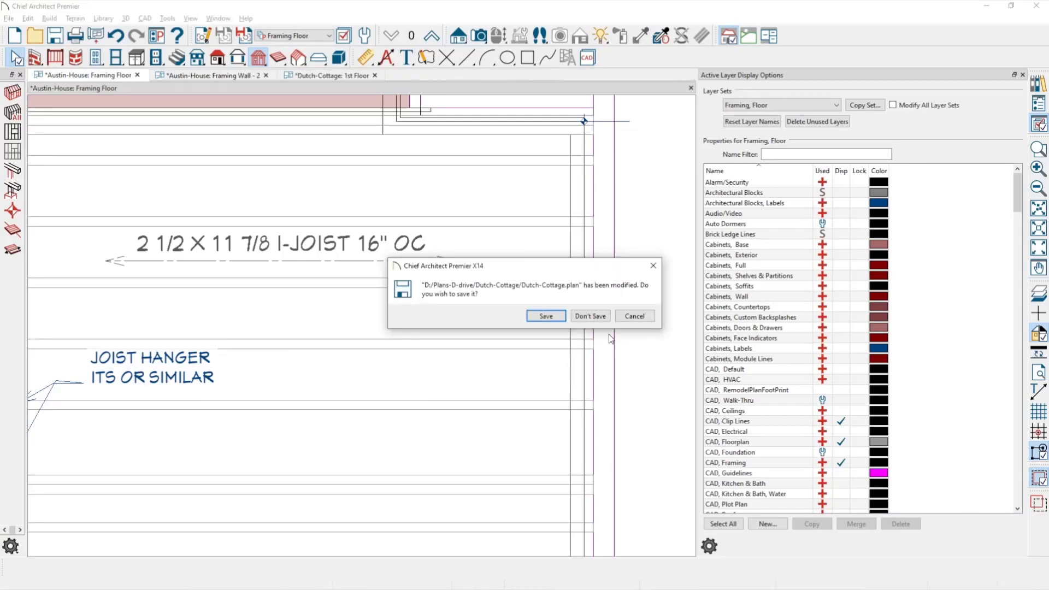
click(603, 317)
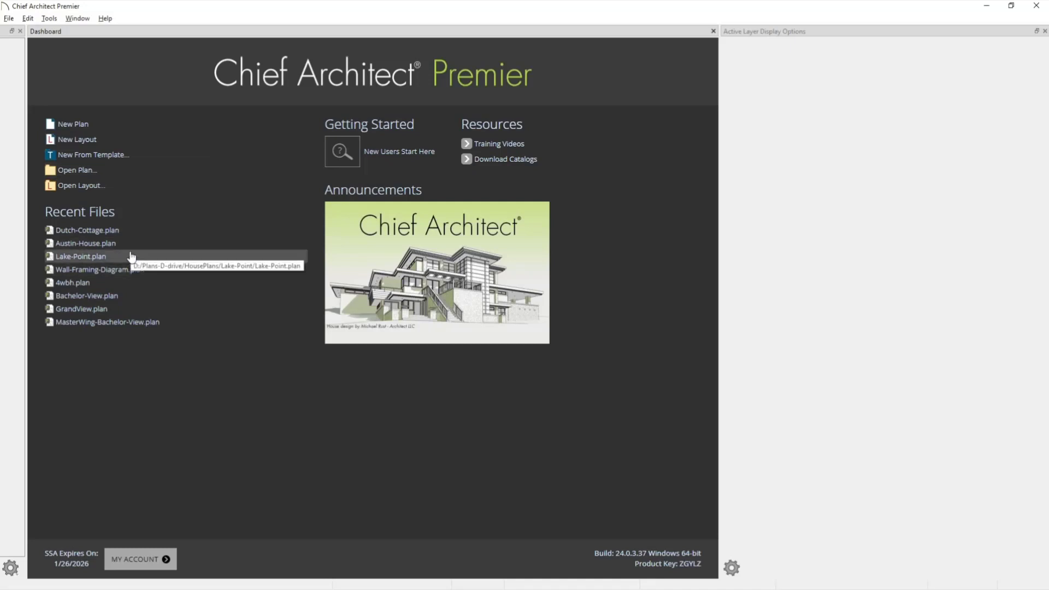
Step: Minimize the Questions image in Photos, and open the recent file 4wbh.plan in its Roof Plan view
key(alt+Tab)
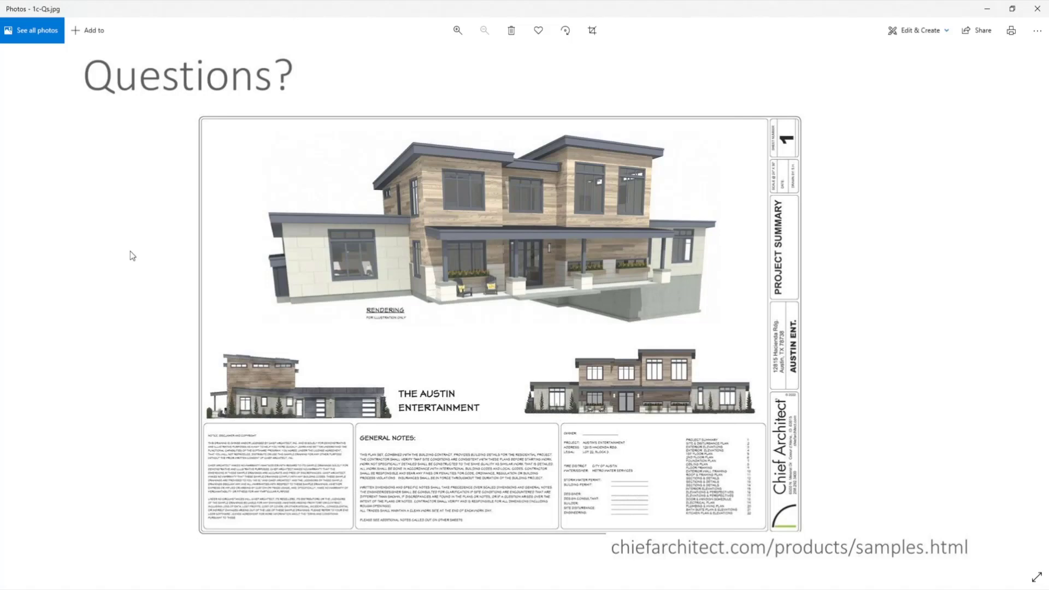
click(985, 10)
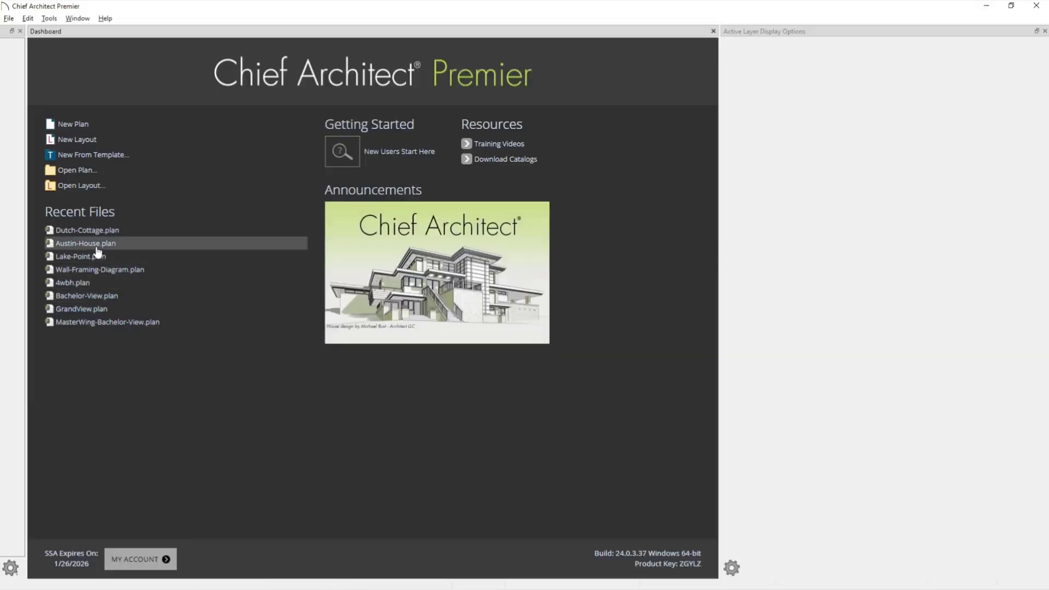
click(90, 284)
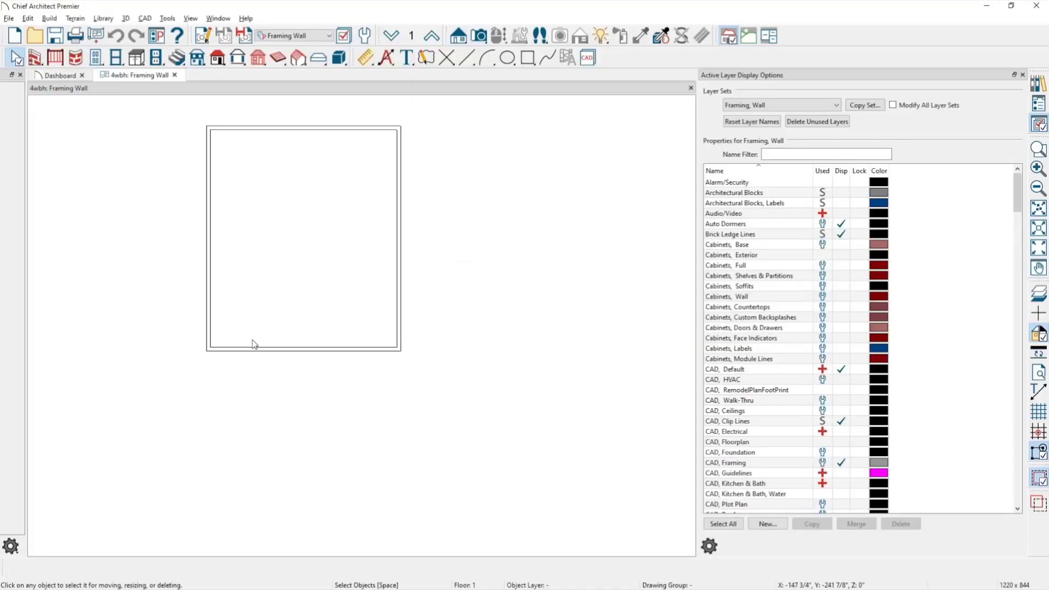
click(287, 35)
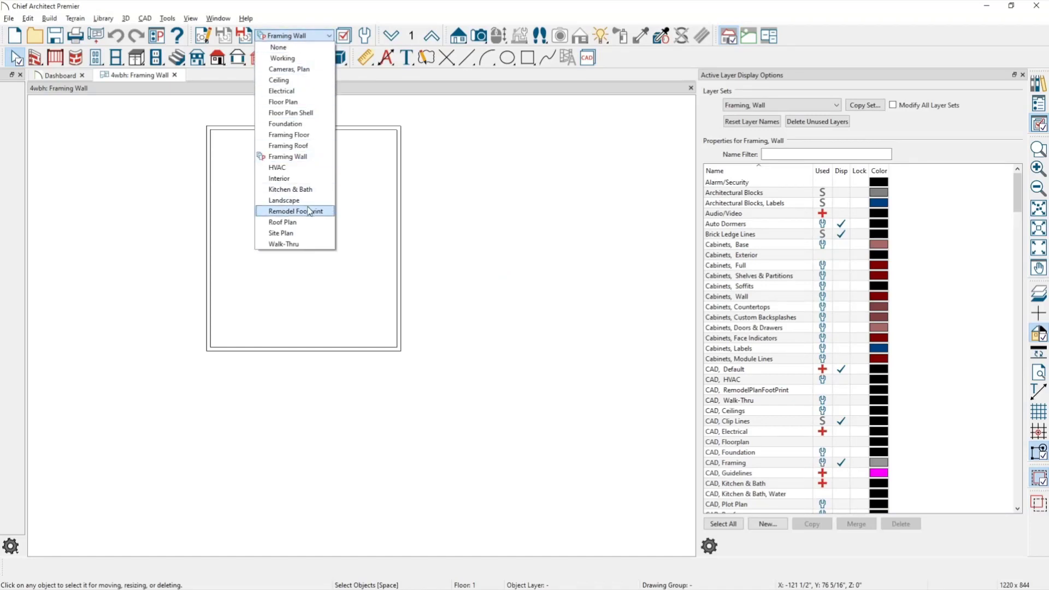
click(312, 224)
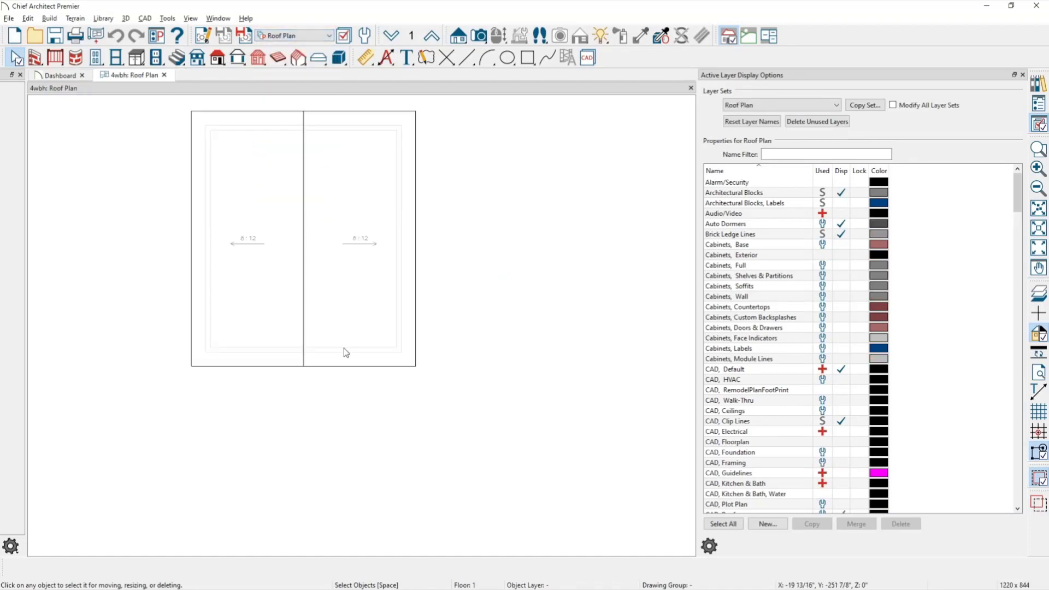
Step: Set the left exterior wall's roof option to High Shed/Gable Wall in its specification
scroll(207, 352, up, 2)
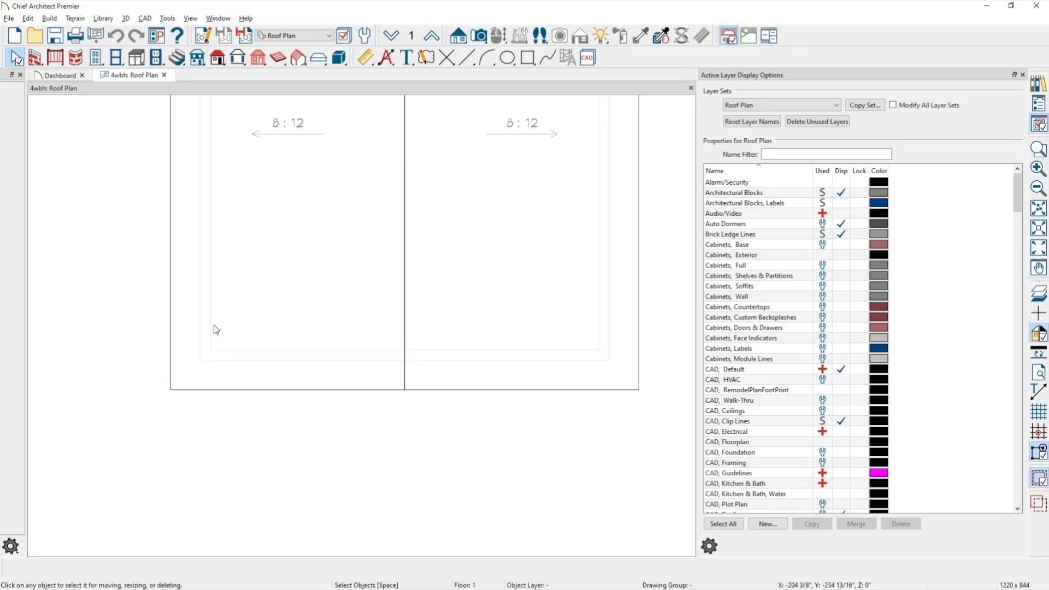
click(208, 302)
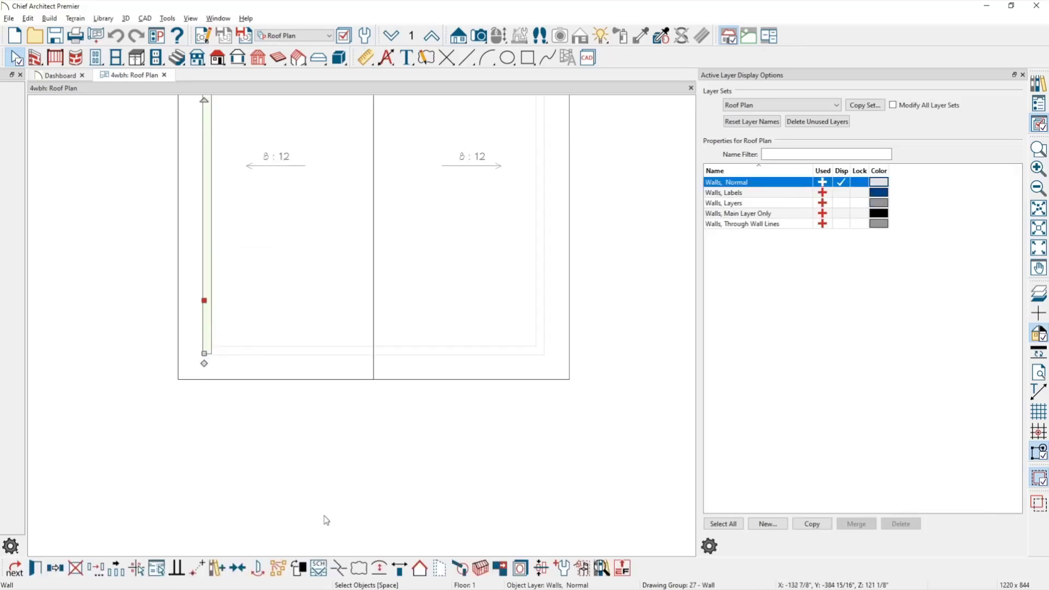
click(424, 569)
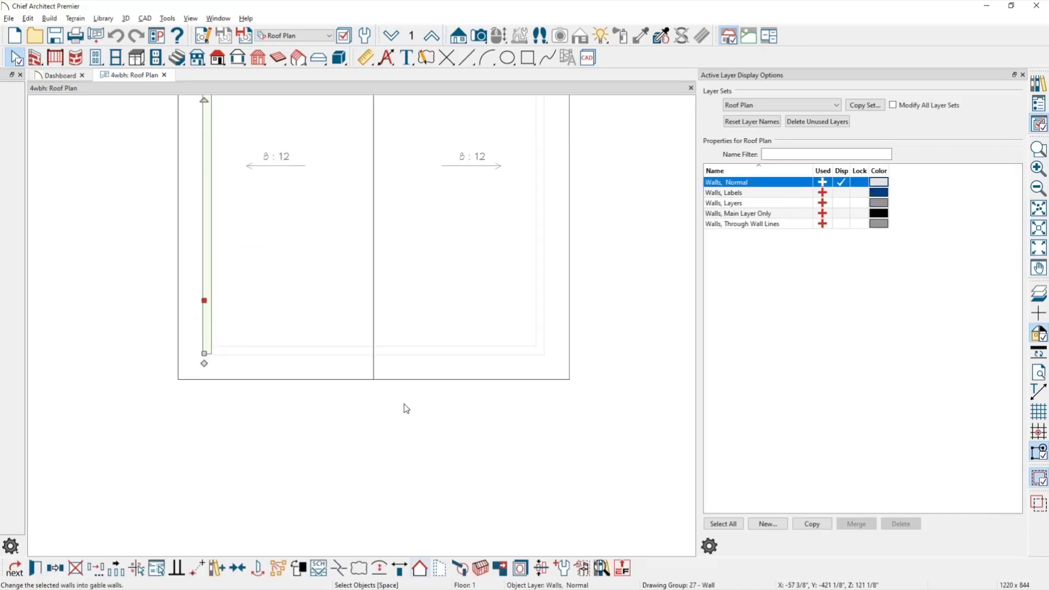
key(ctrl+e)
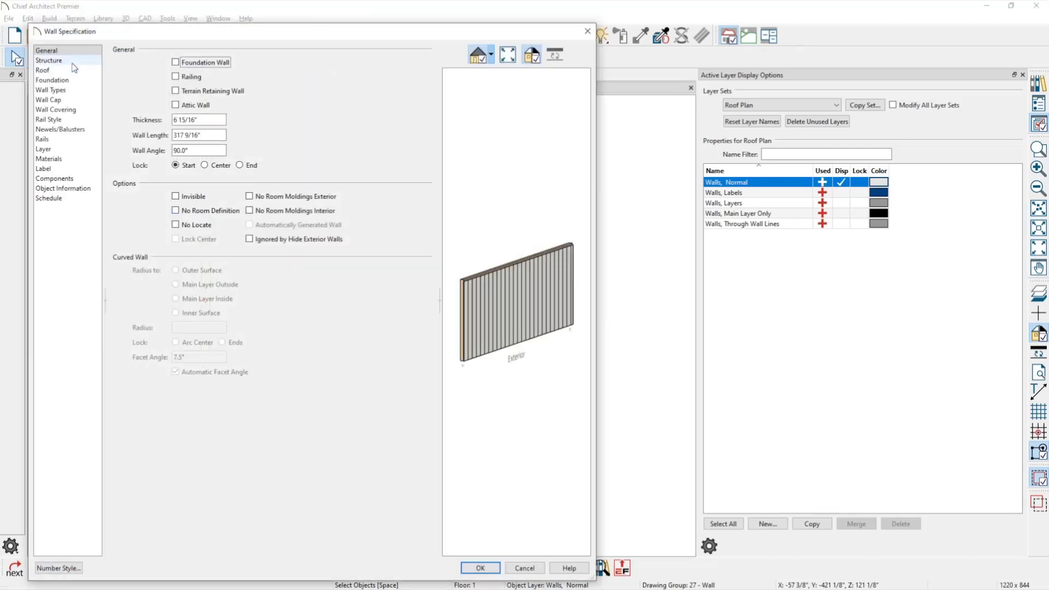
click(82, 70)
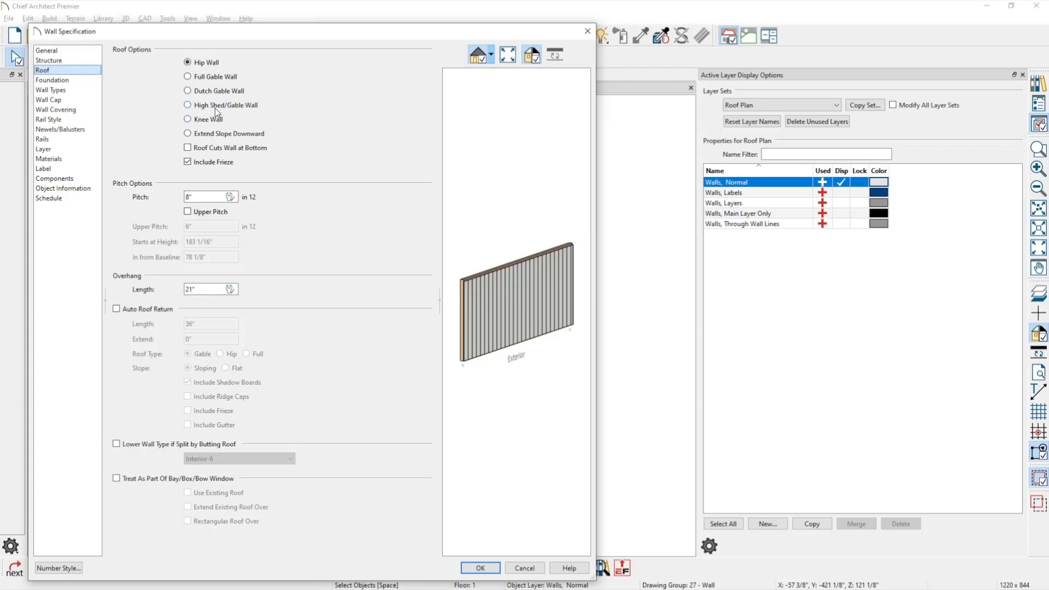
click(218, 105)
click(498, 567)
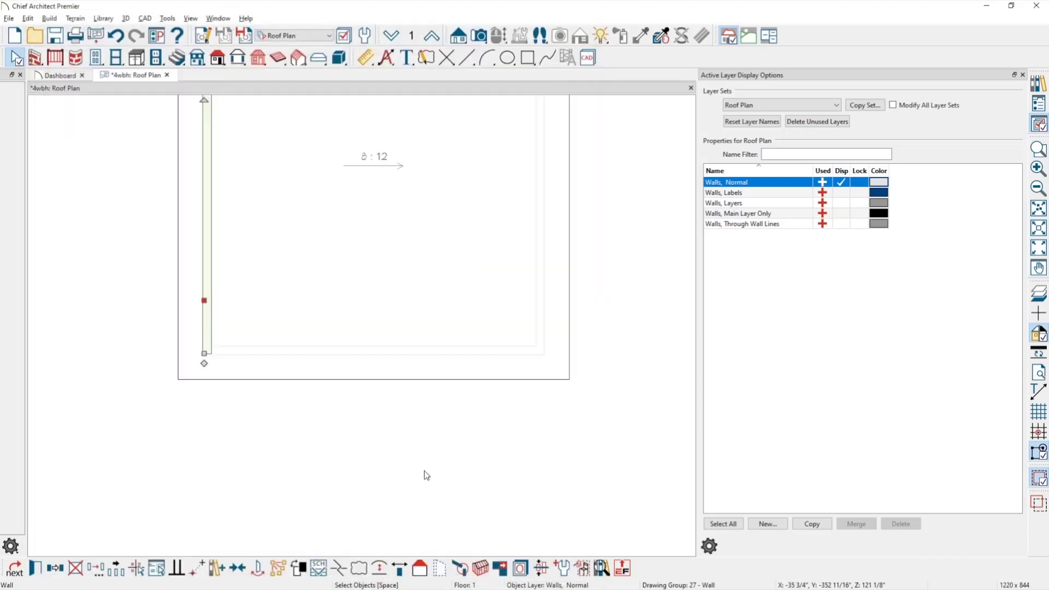
Step: Create a perspective full overview of the shed-roofed building and orbit to view its sloping side
scroll(415, 537, down, 4)
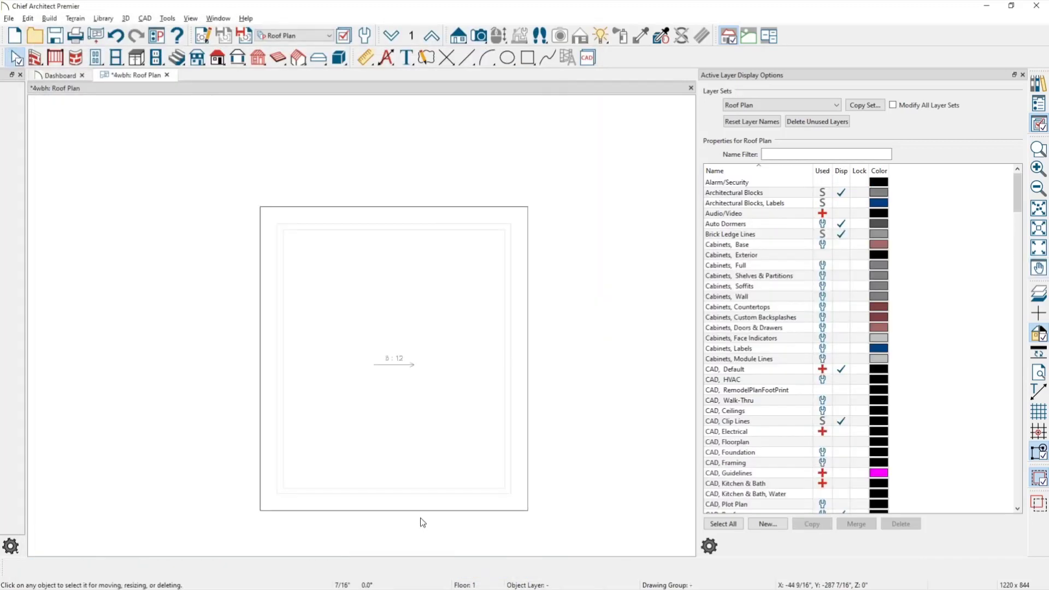
middle_drag(416, 484, 416, 443)
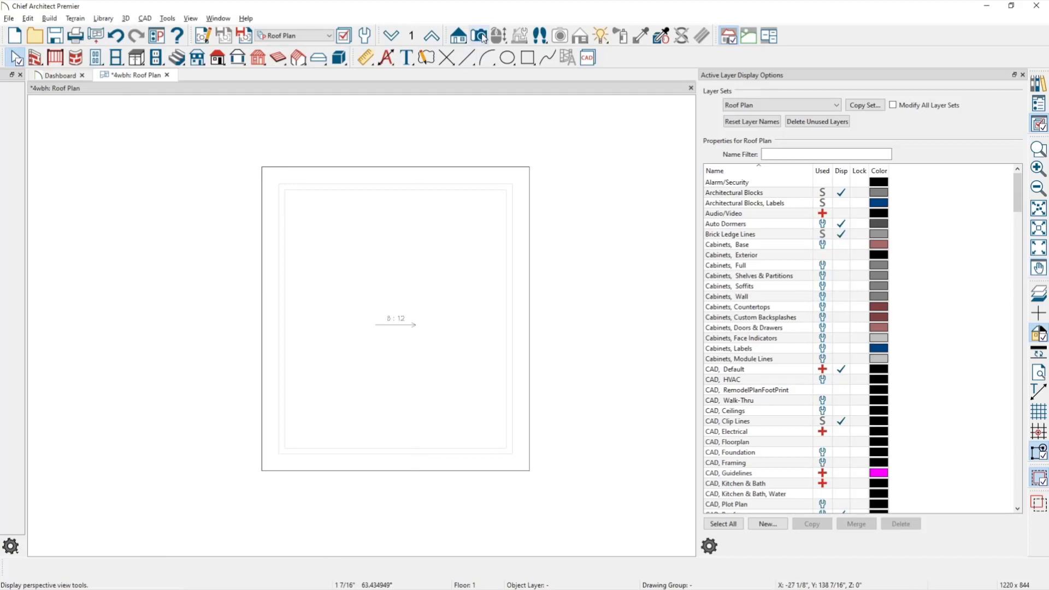
click(480, 36)
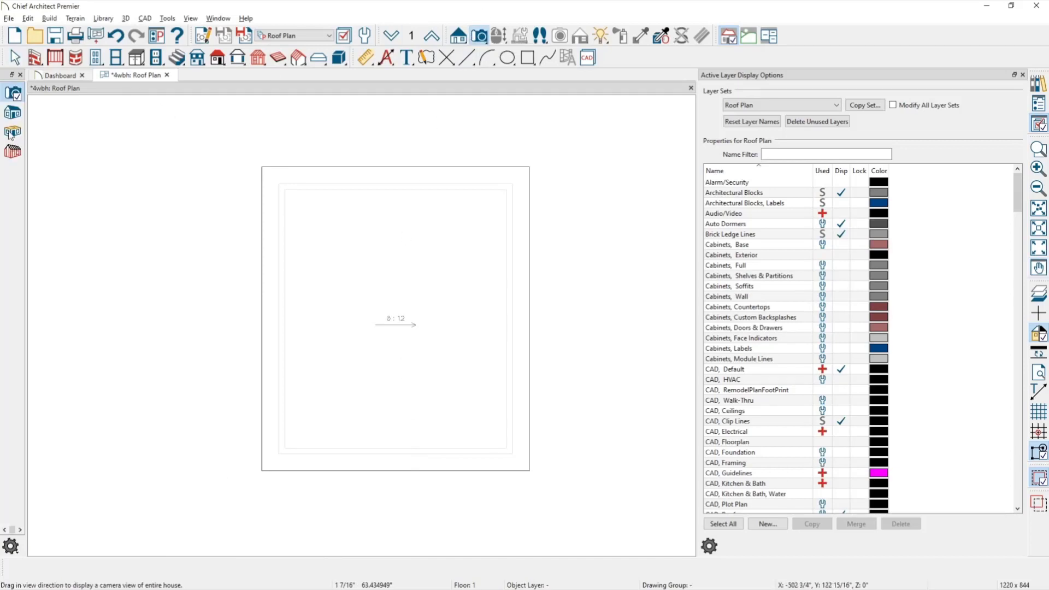
click(12, 113)
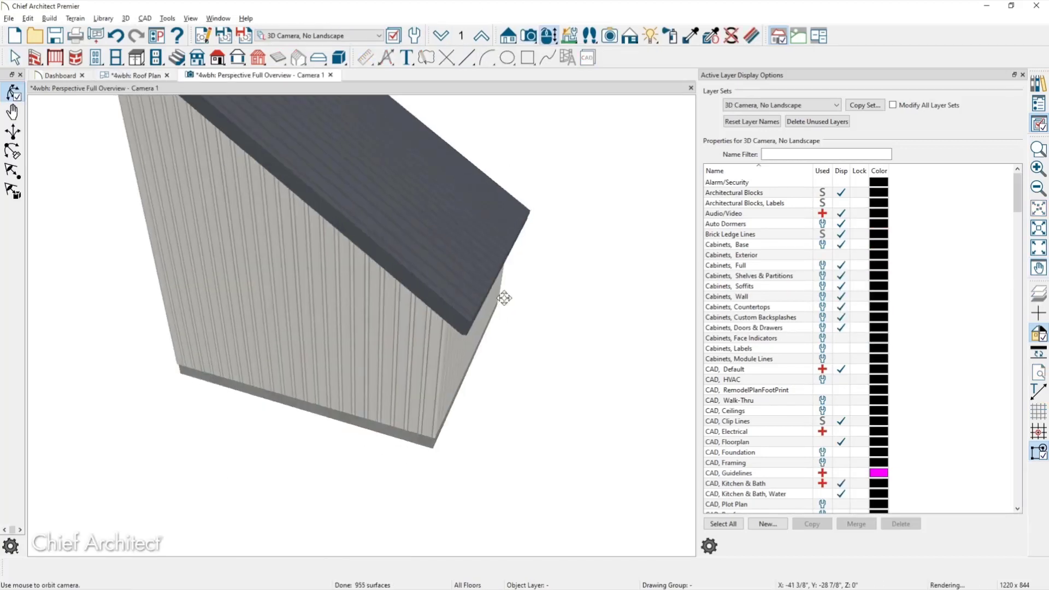
drag(520, 289, 515, 401)
Step: Set the roof pitch to 2 in 12 in the Build Roof settings
key(r)
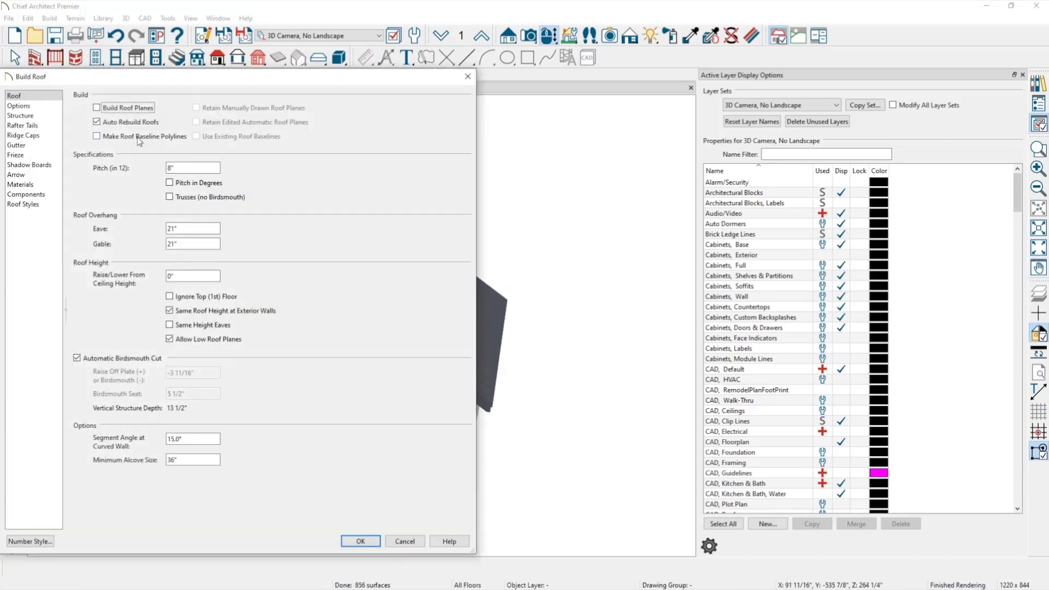
click(183, 171)
text(2)
key(Return)
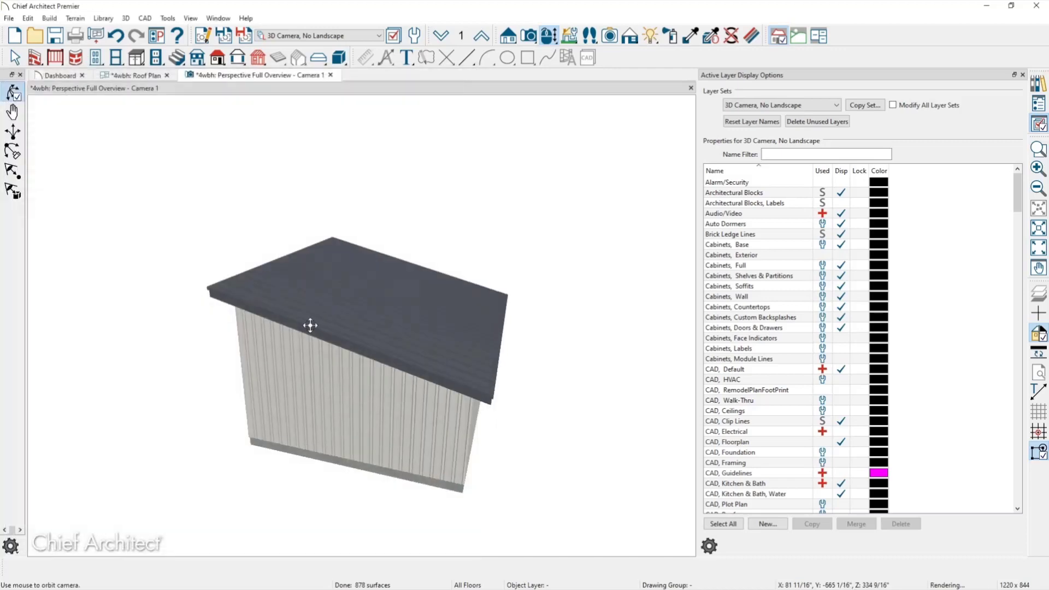
Step: Turn on automatic wall framing for the building in the Build Framing settings
scroll(365, 416, up, 5)
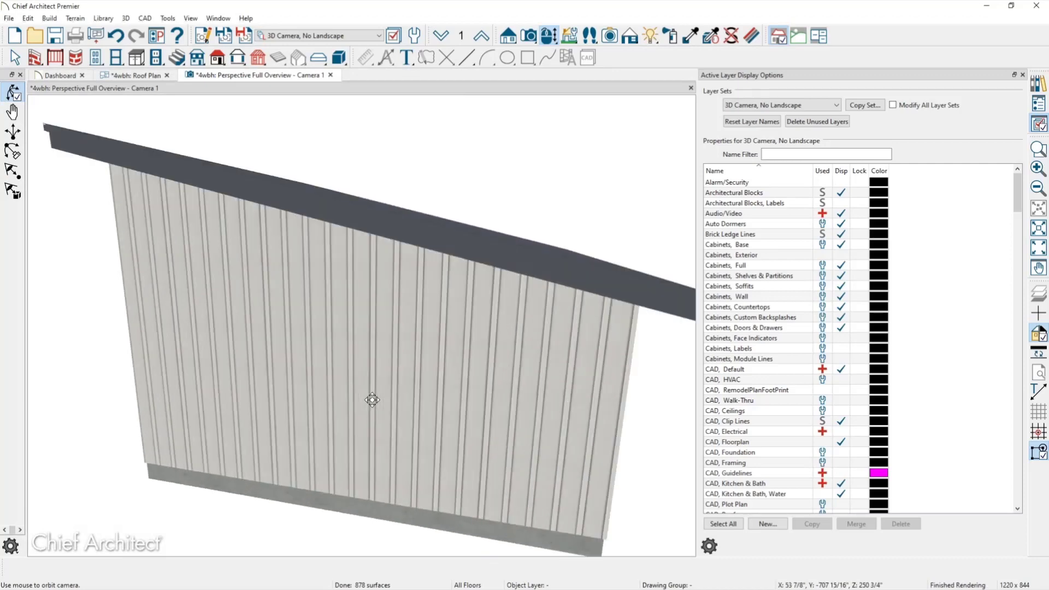
scroll(369, 375, down, 2)
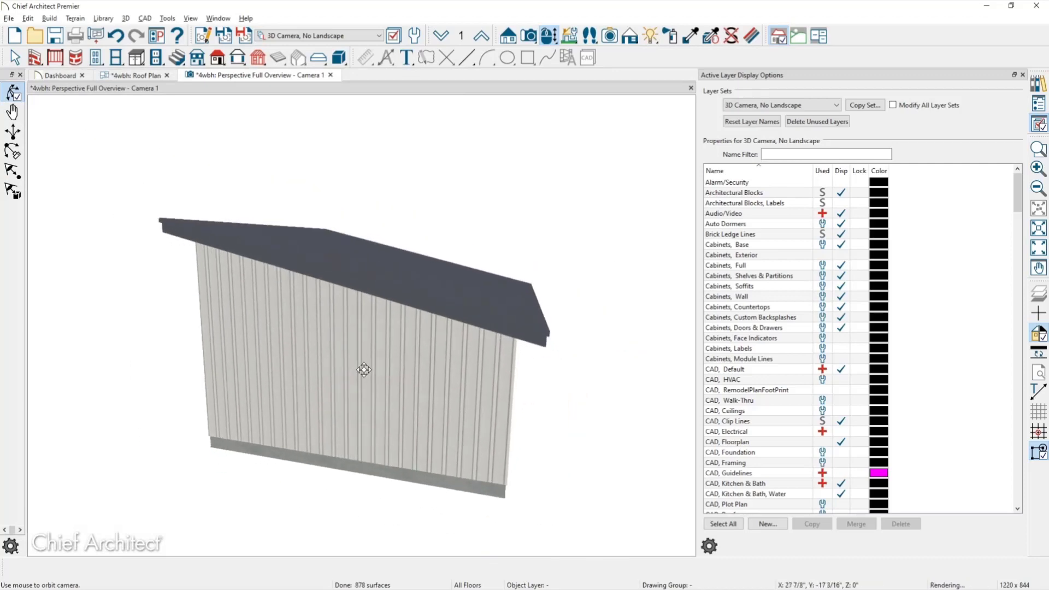
drag(364, 370, 364, 368)
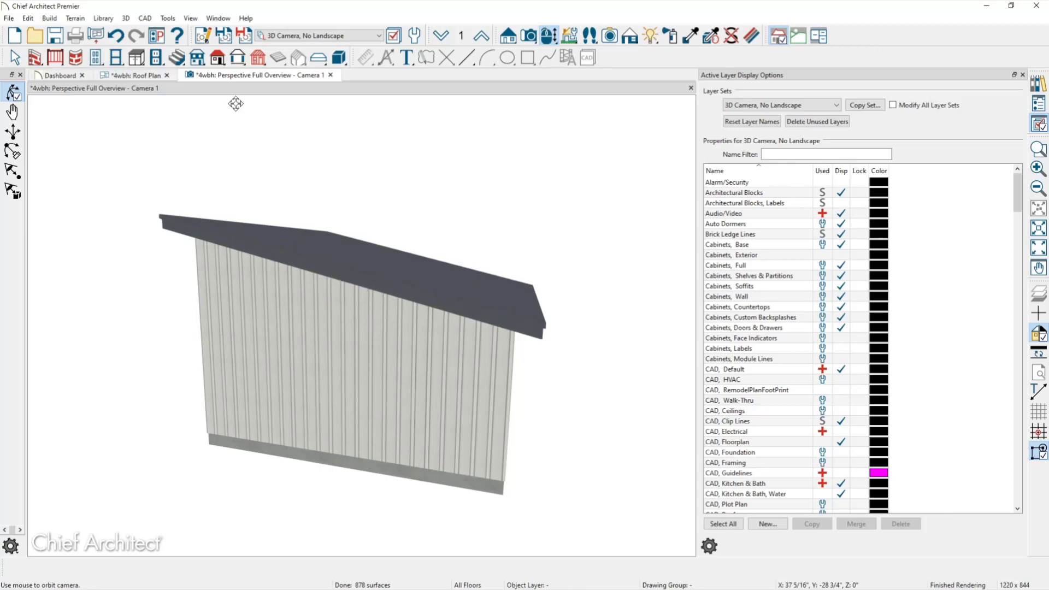
click(49, 18)
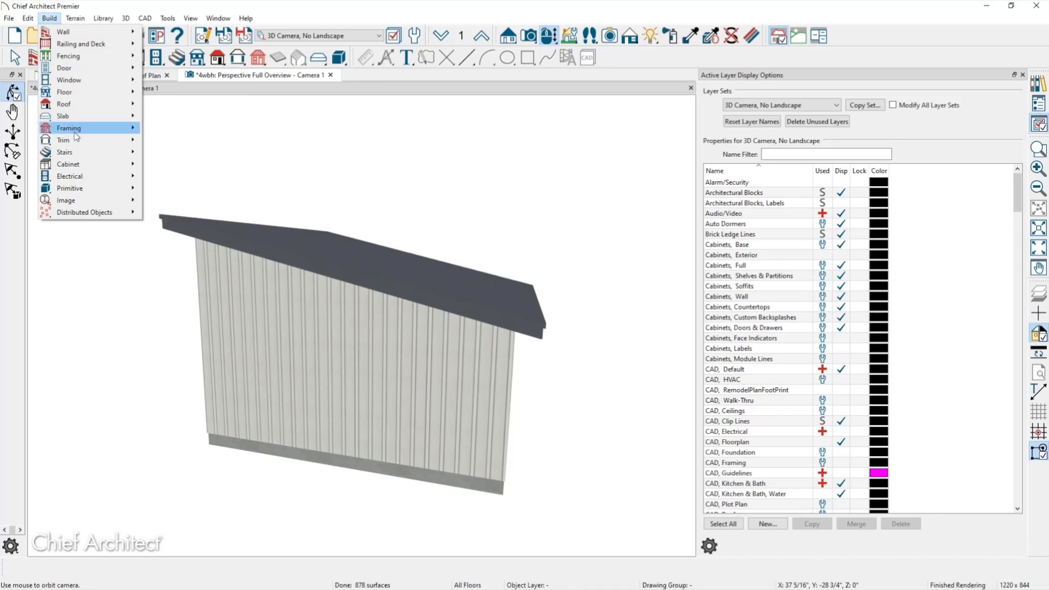
mouse_move(76, 136)
click(175, 131)
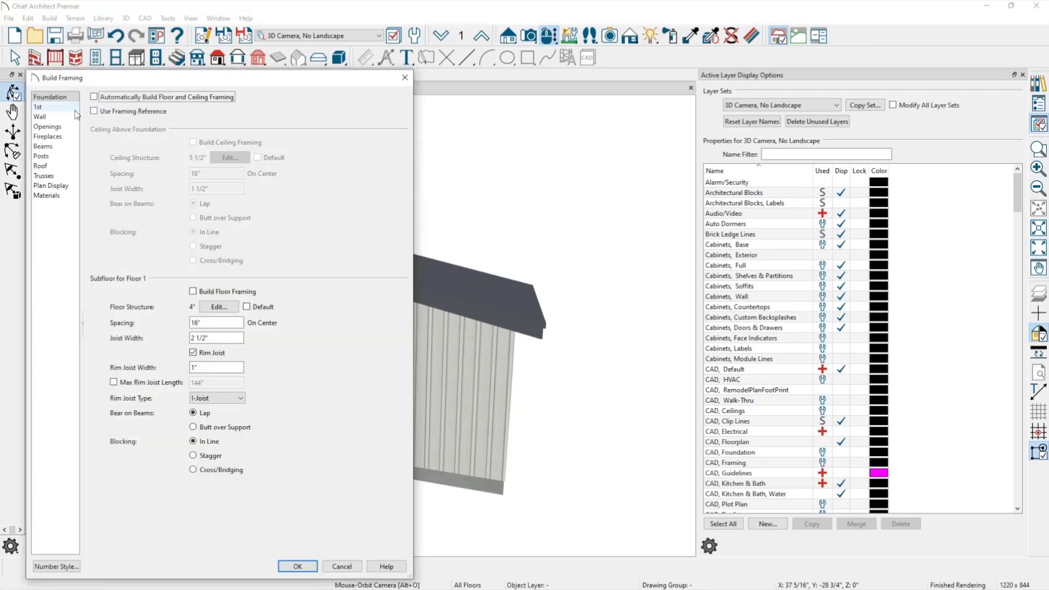
click(76, 116)
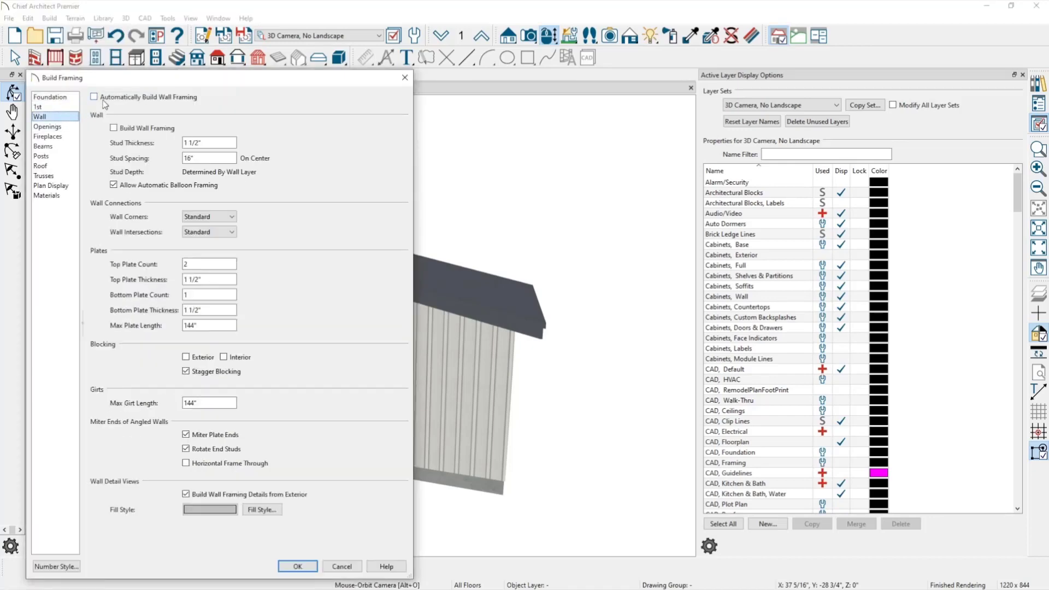
click(296, 567)
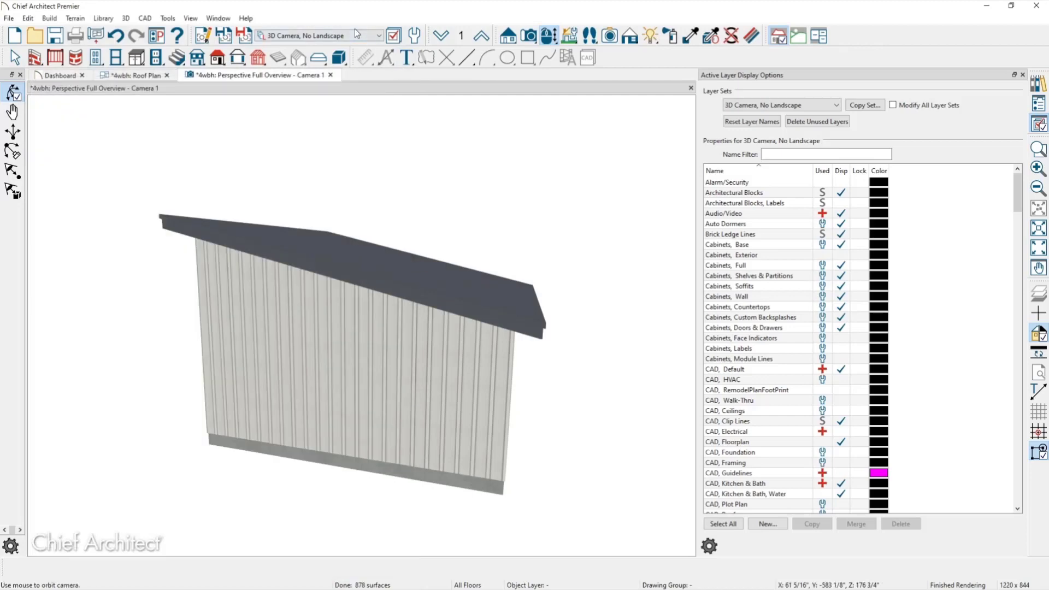
Step: Show the full overview with the 3D Framing layer set and a vector line rendering to examine the wall studs from several sides
click(356, 34)
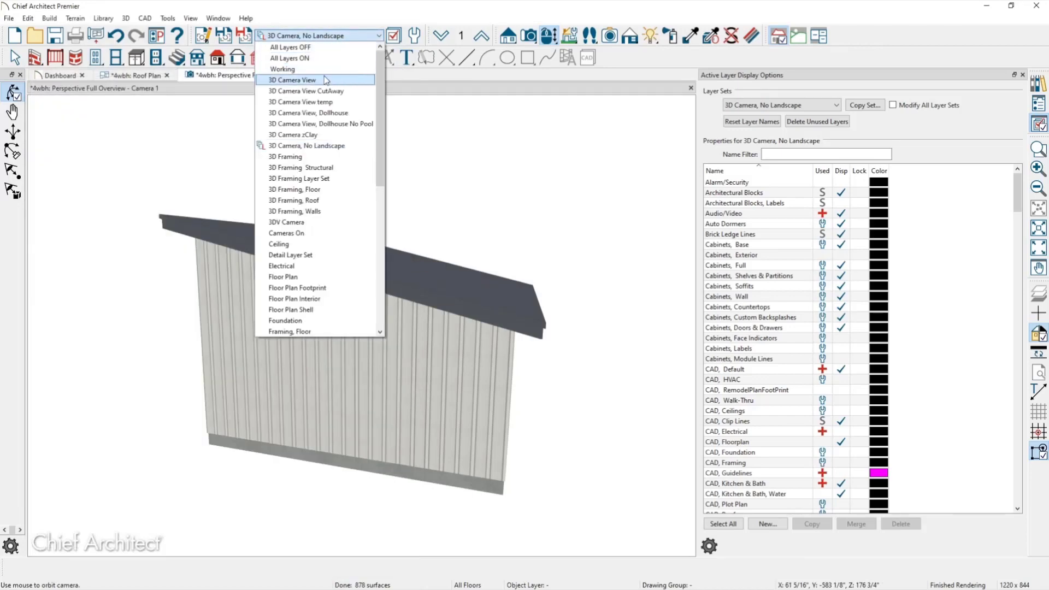
click(287, 156)
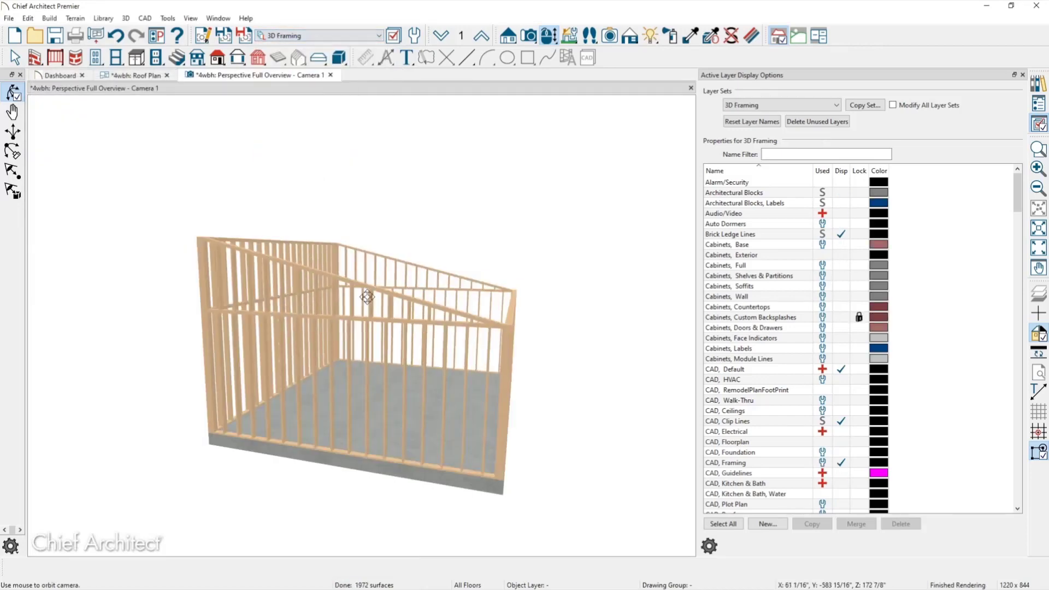
drag(375, 301, 333, 281)
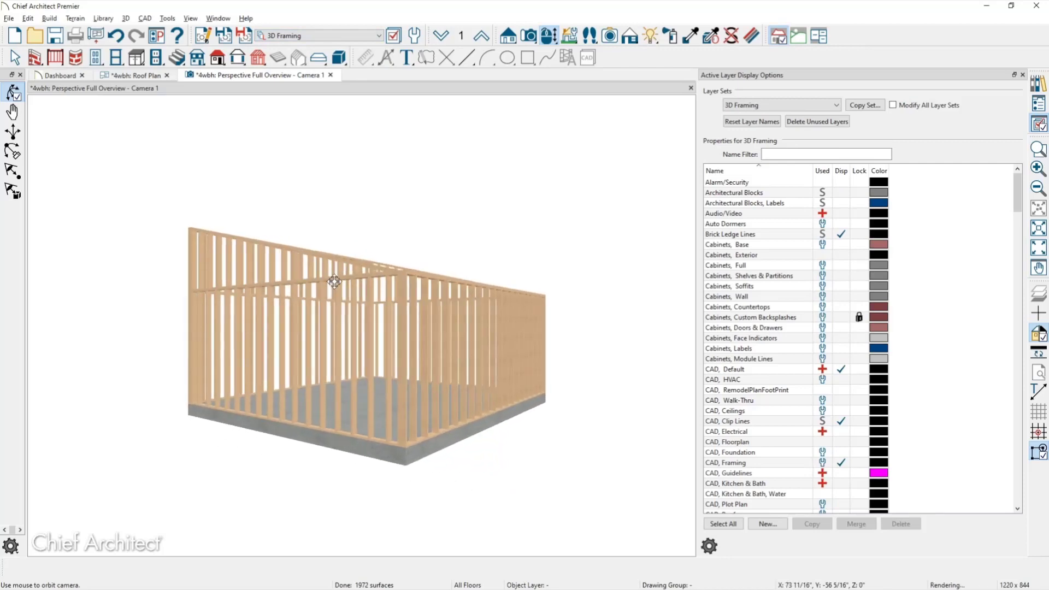
click(630, 36)
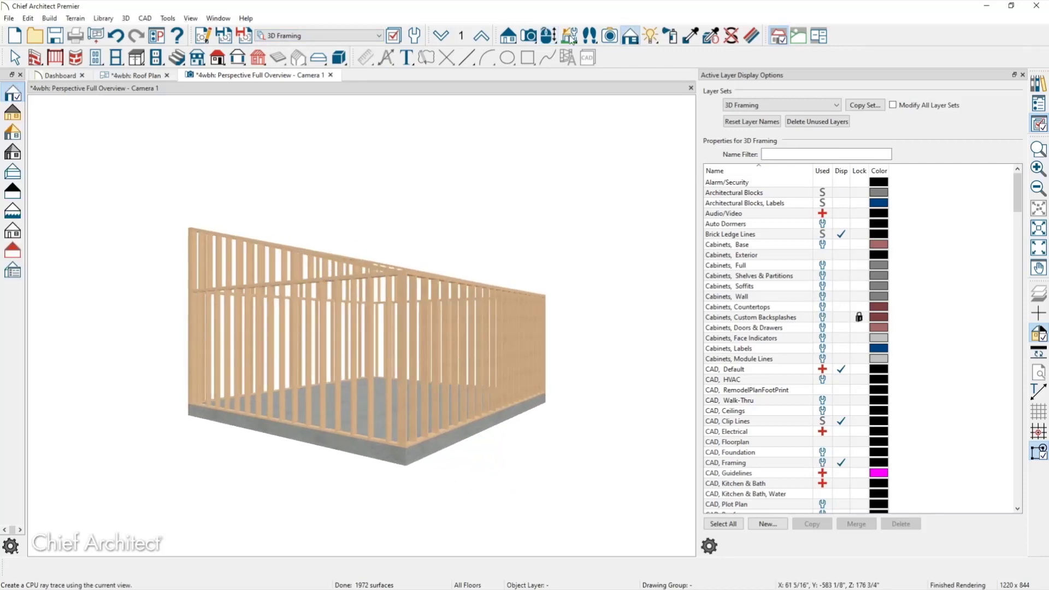
click(12, 114)
scroll(256, 288, up, 2)
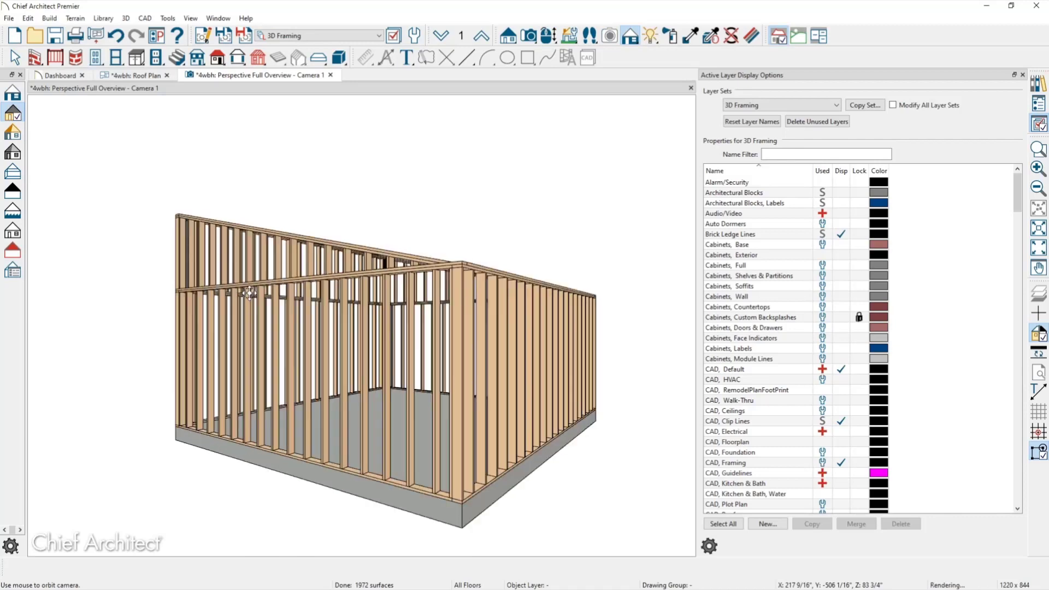
drag(256, 289, 279, 317)
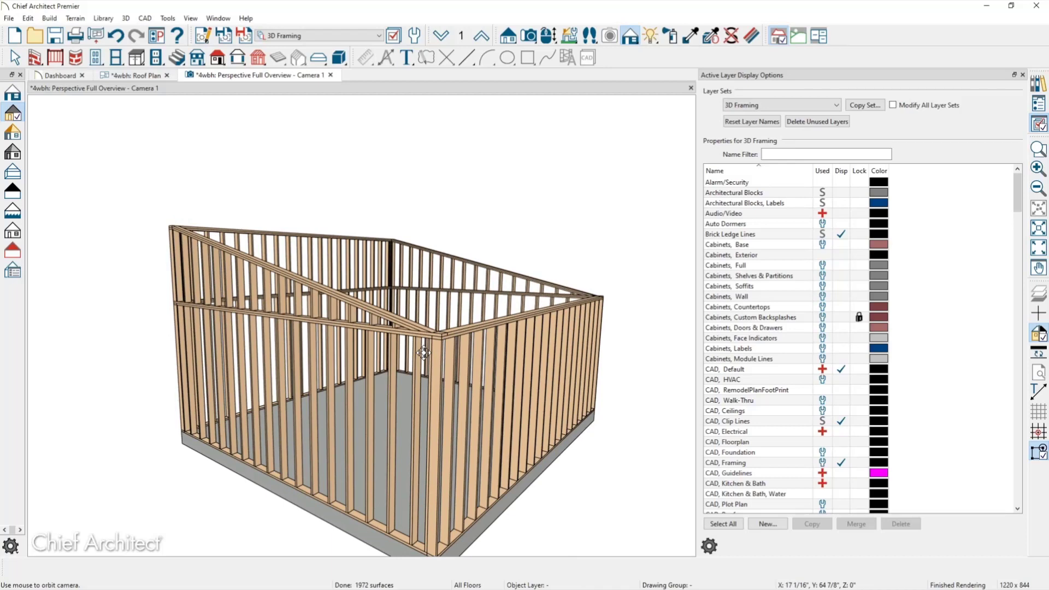
Step: Replace the full overview with a perspective floor overview that uses the 3D Framing layer set
click(332, 74)
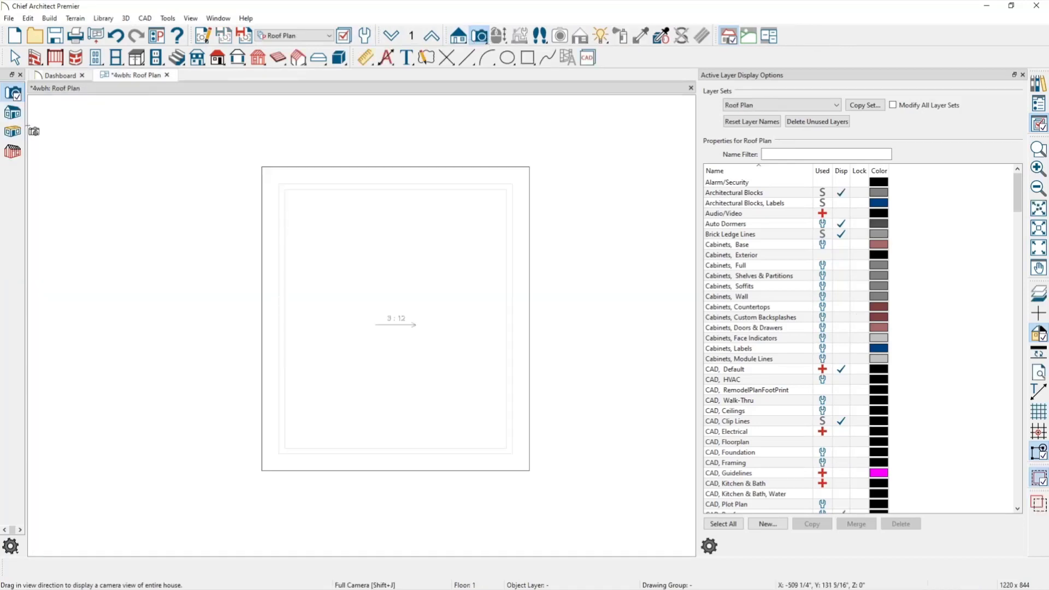
click(34, 131)
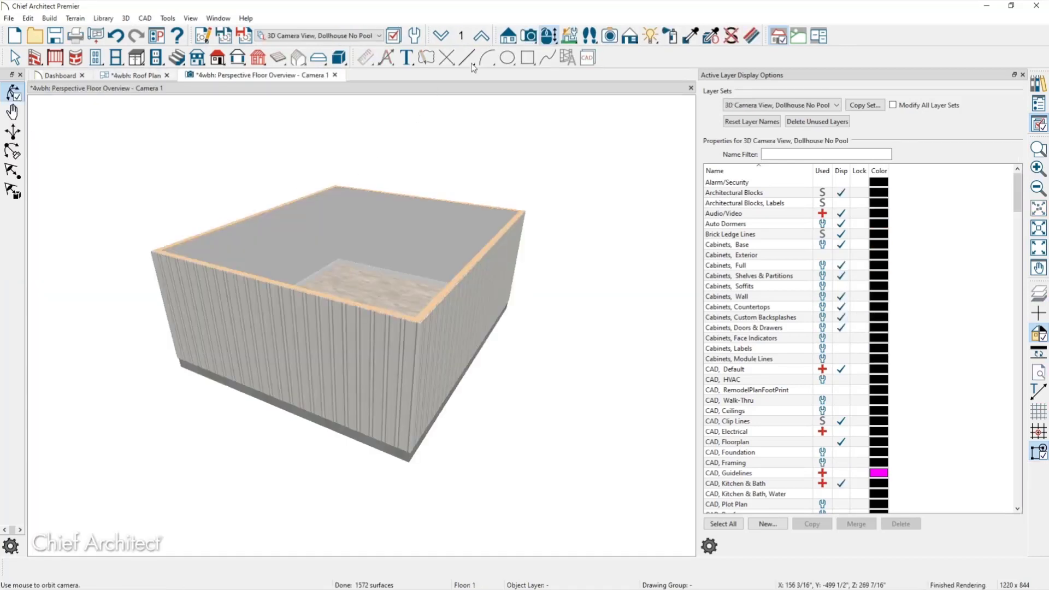
click(353, 36)
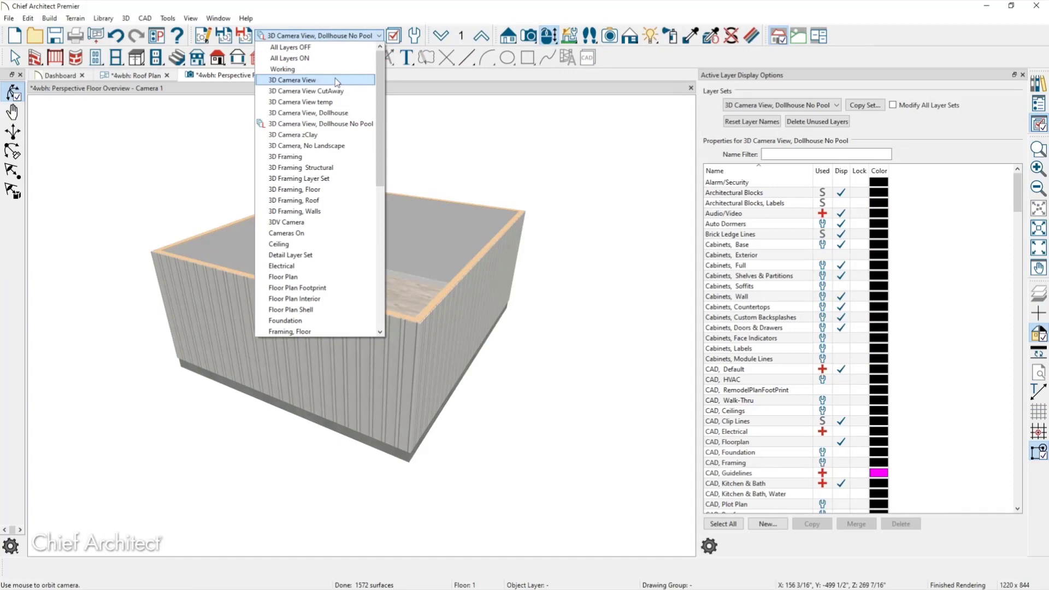
click(309, 156)
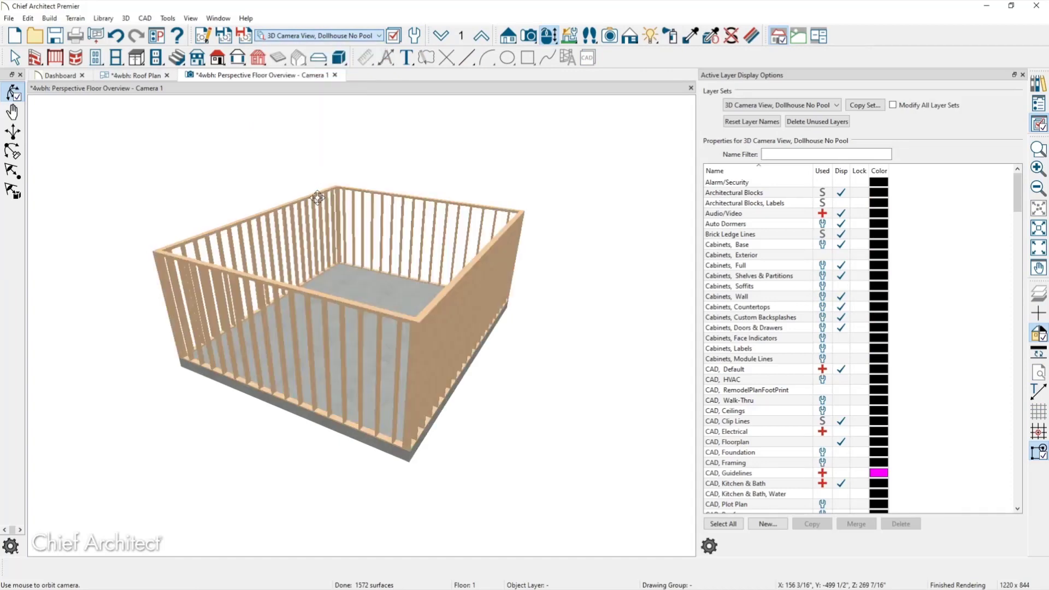
drag(316, 331, 299, 257)
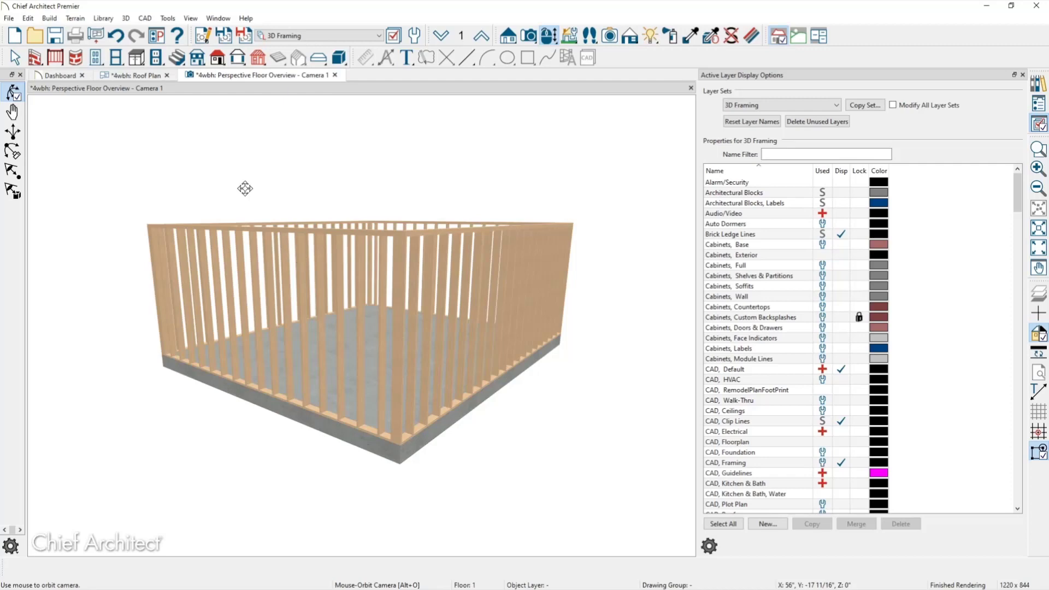
Step: Close the Dashboard and tile the floor overview beside the roof plan
click(82, 76)
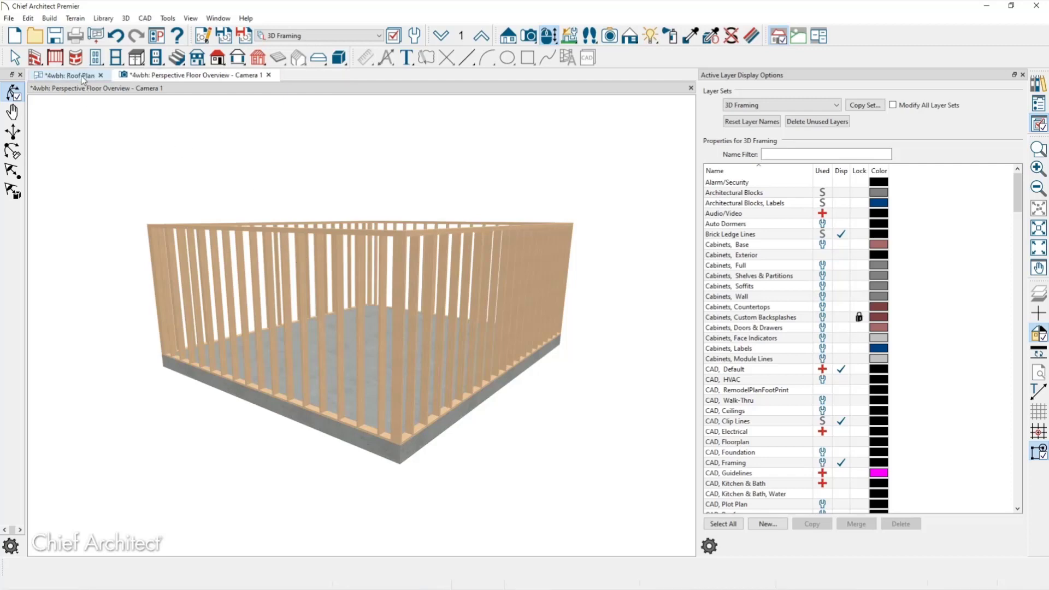
key(shift+t)
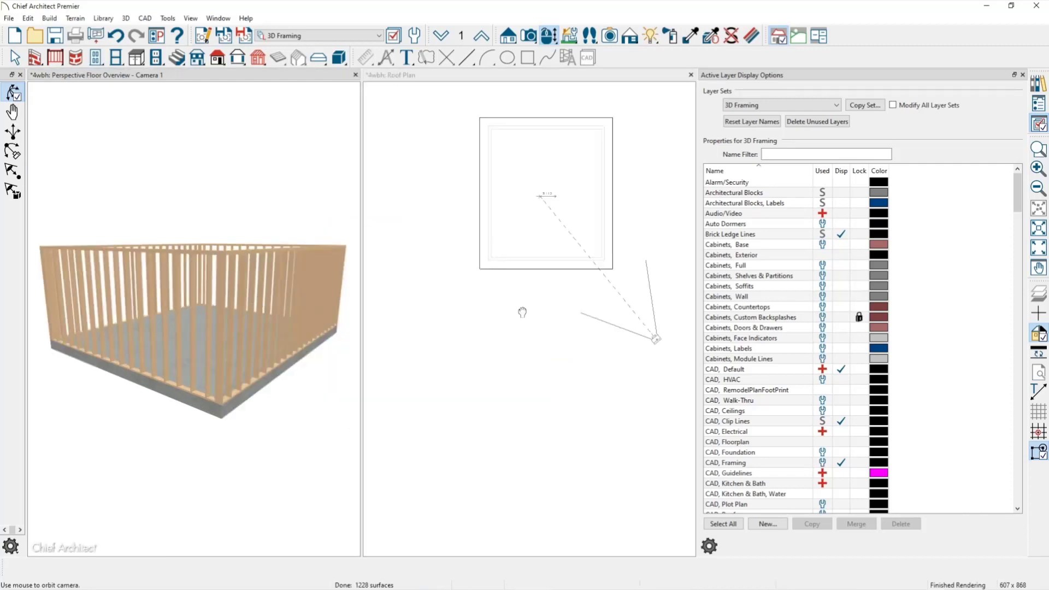
middle_drag(523, 311, 542, 353)
Step: Review the roof options of the plan's upper and lower exterior walls in their shared specification
click(560, 294)
click(562, 308)
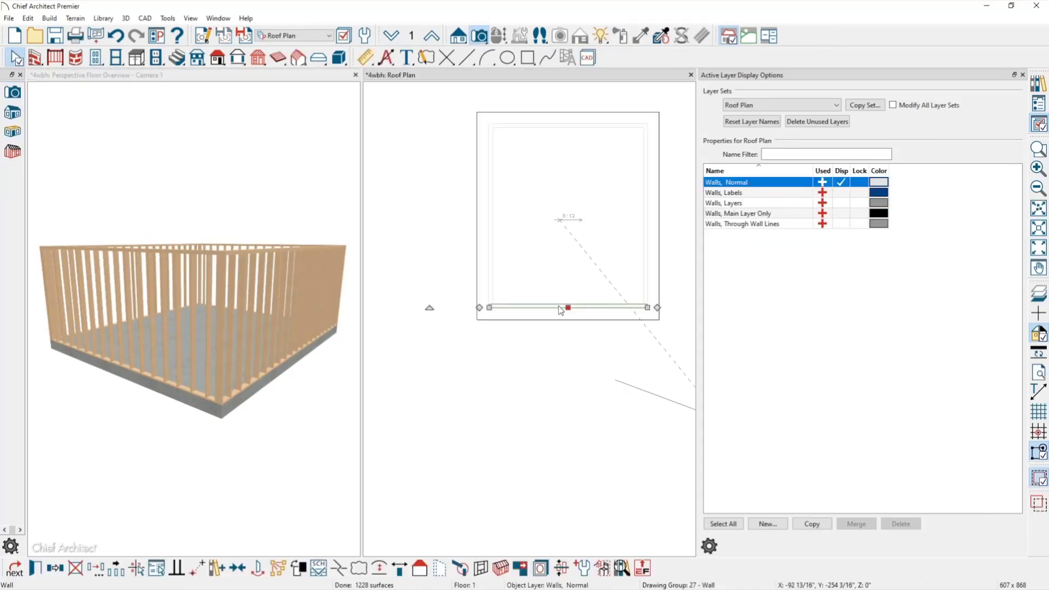
shift+click(552, 126)
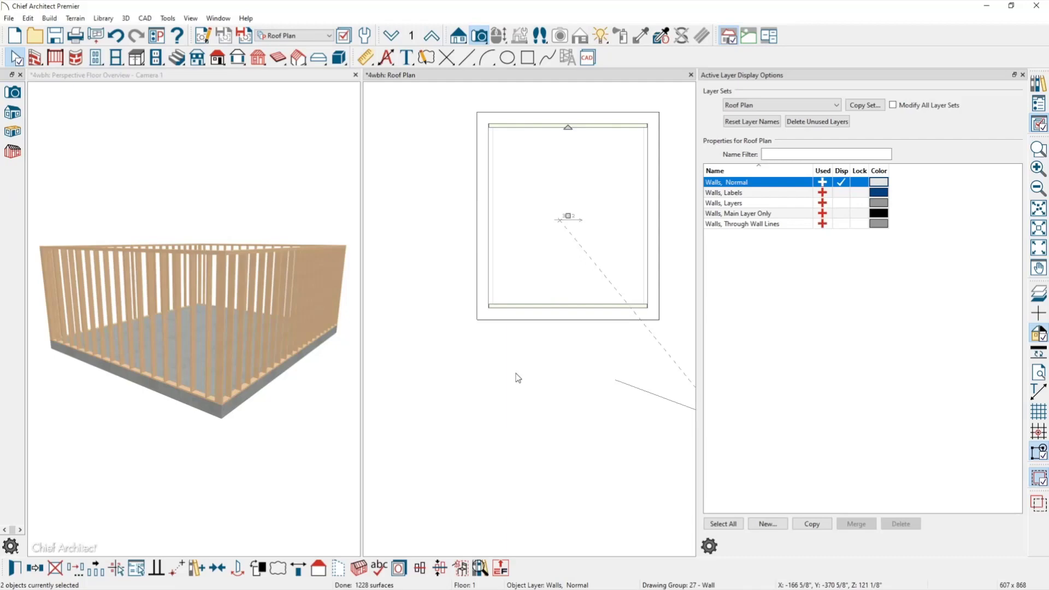
key(ctrl+e)
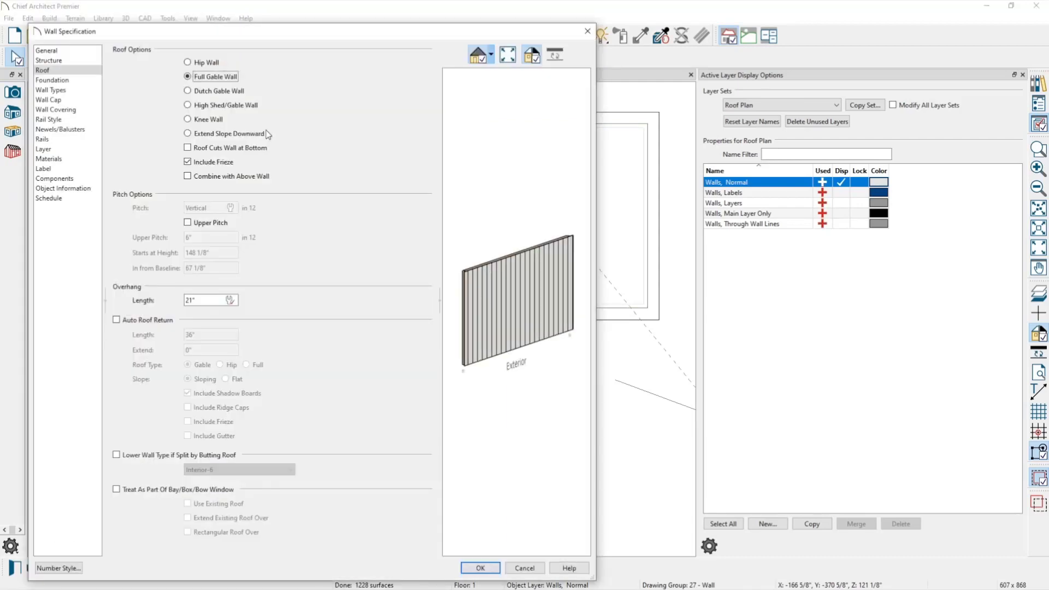
click(481, 568)
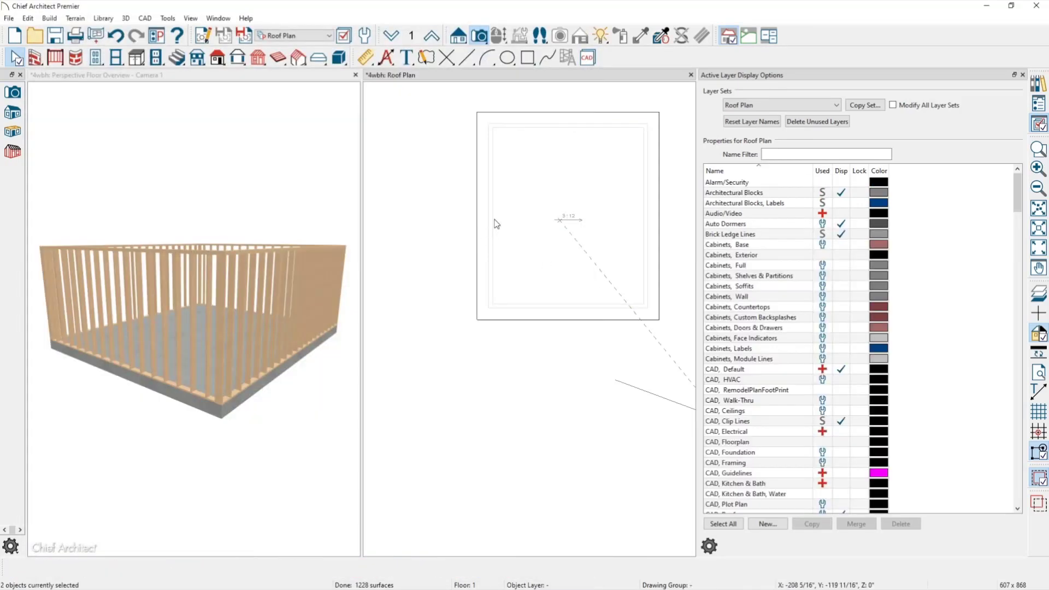
Step: Set the ceiling platform intersection of the upper, left and lower exterior walls to Balloon Through Ceiling Above
click(502, 127)
shift+click(490, 146)
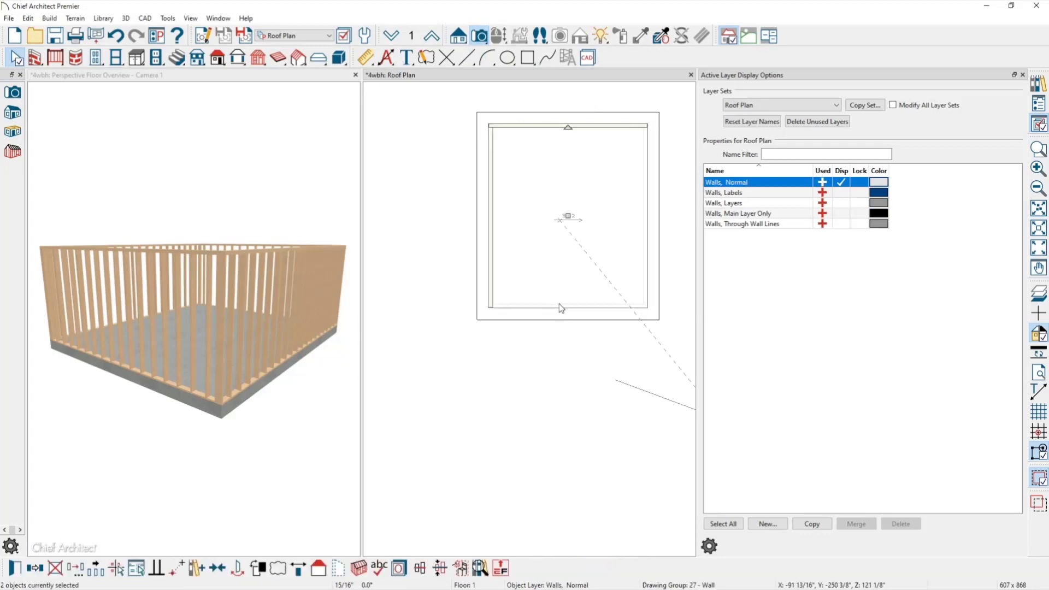
shift+click(560, 304)
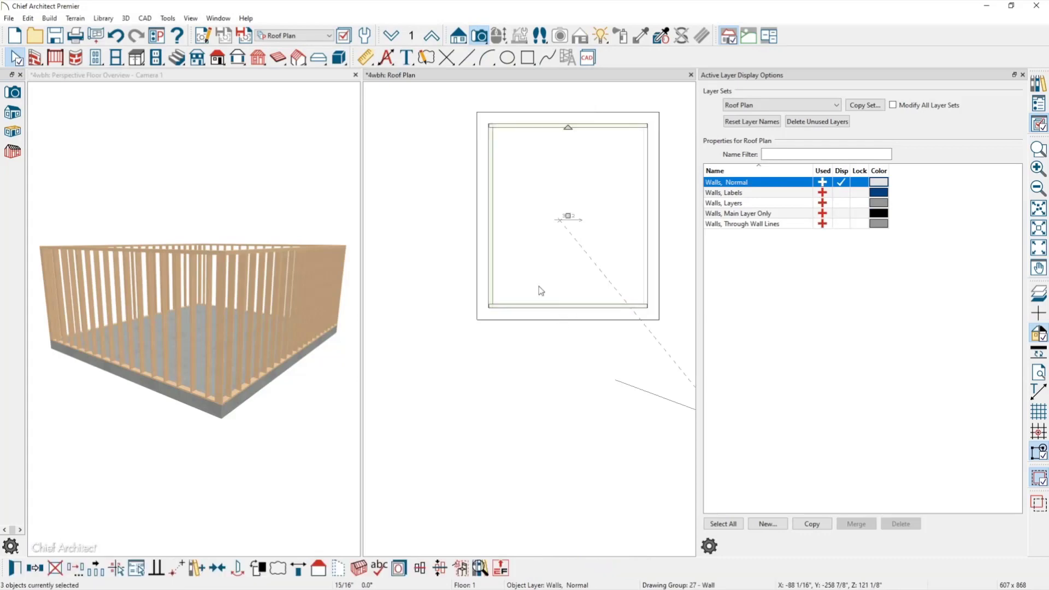
double_click(492, 257)
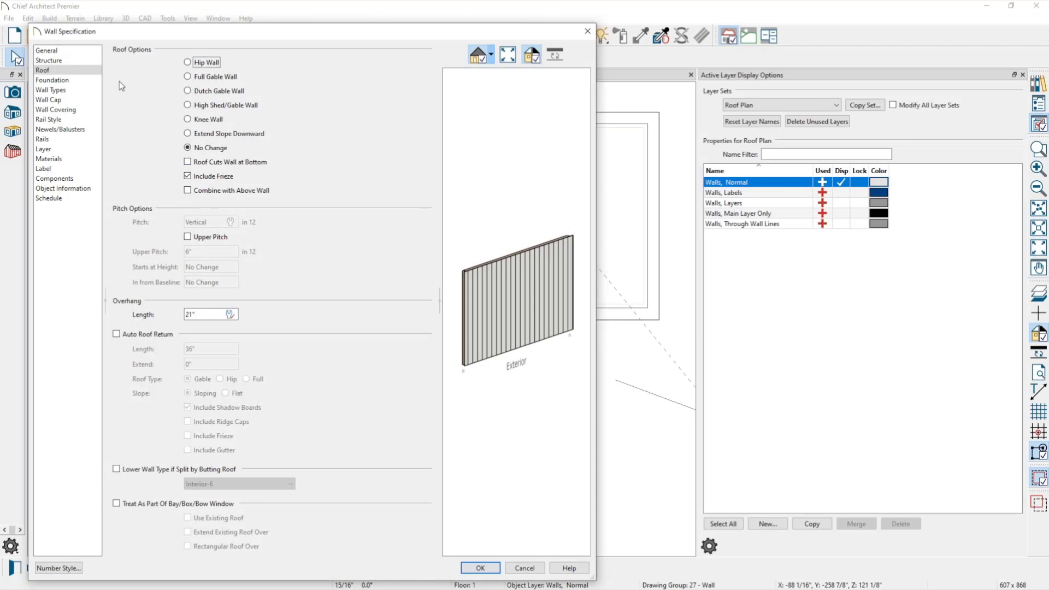
click(71, 62)
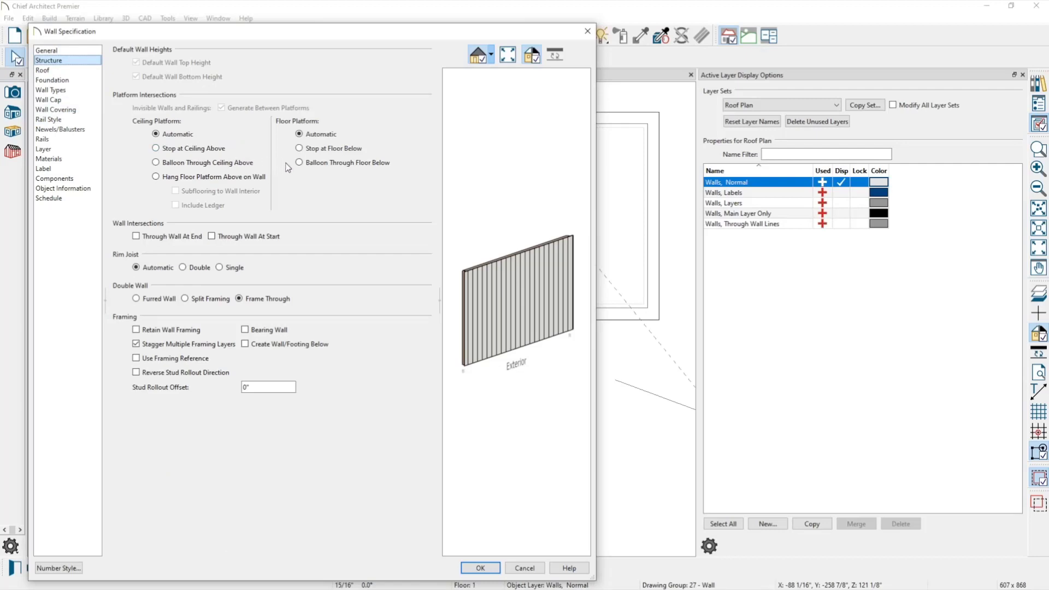
click(163, 164)
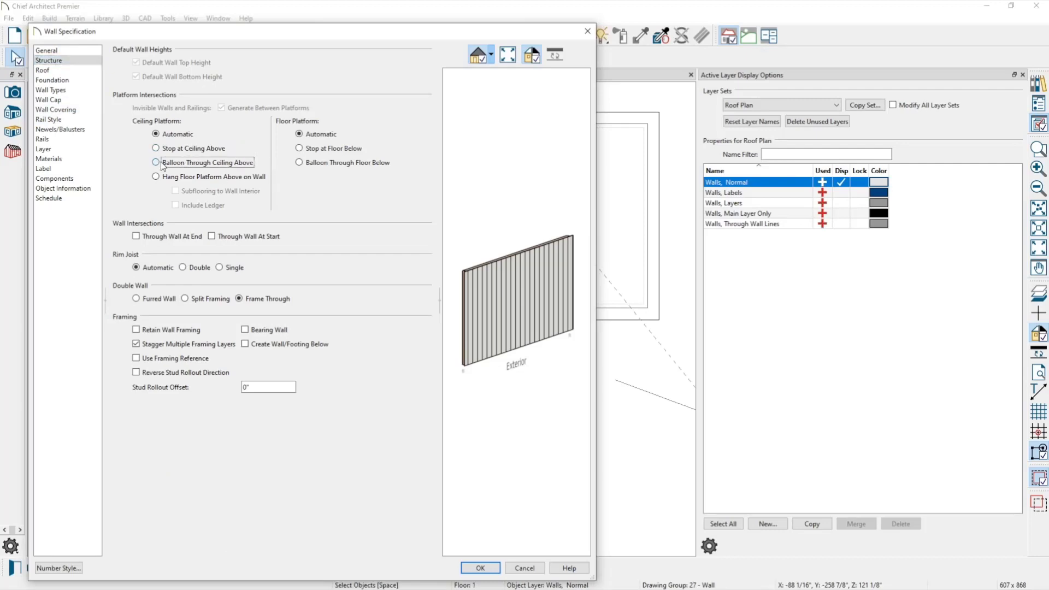
click(478, 567)
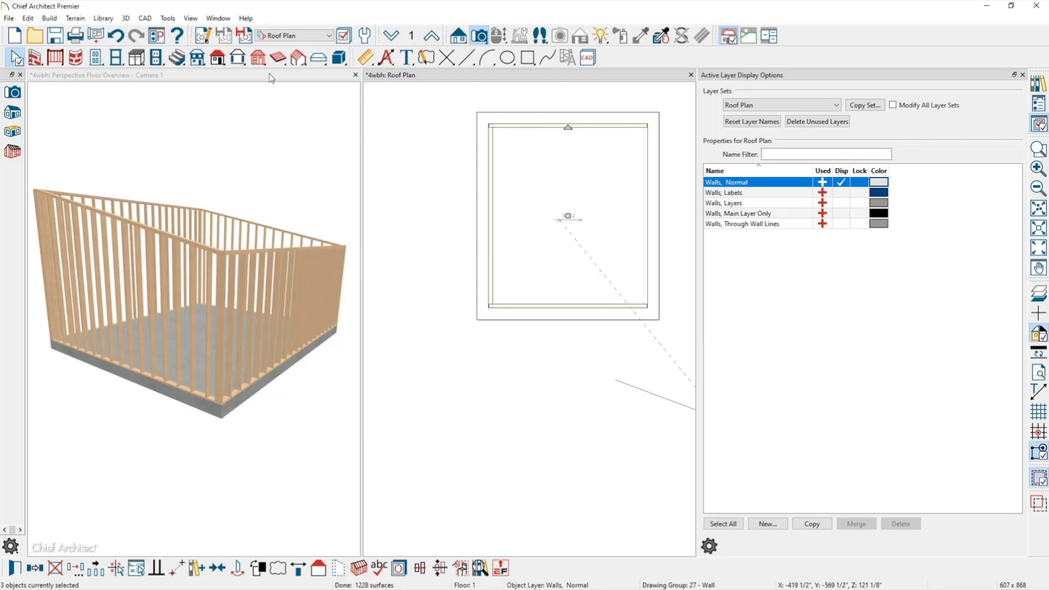
Step: Return the tiled floor overview to full size and orbit it to examine the balloon-framed walls
click(272, 77)
double_click(272, 77)
drag(389, 256, 399, 260)
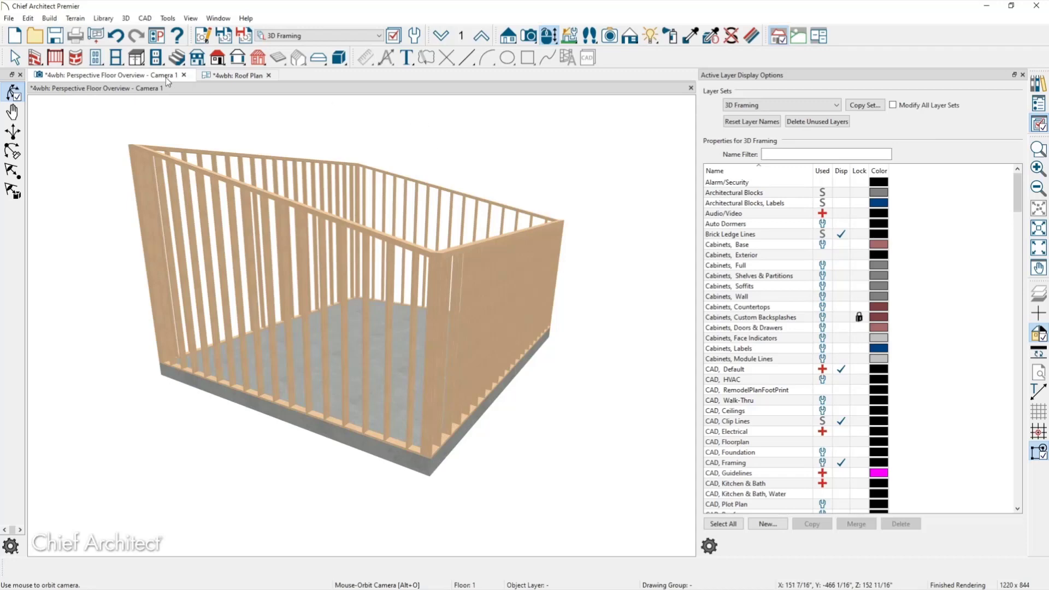
Step: Pull the roof plane's left edge inward about 6'-7 7/16" in the roof plan, agreeing to turn Auto Rebuild Roofs off
click(246, 77)
scroll(332, 207, down, 2)
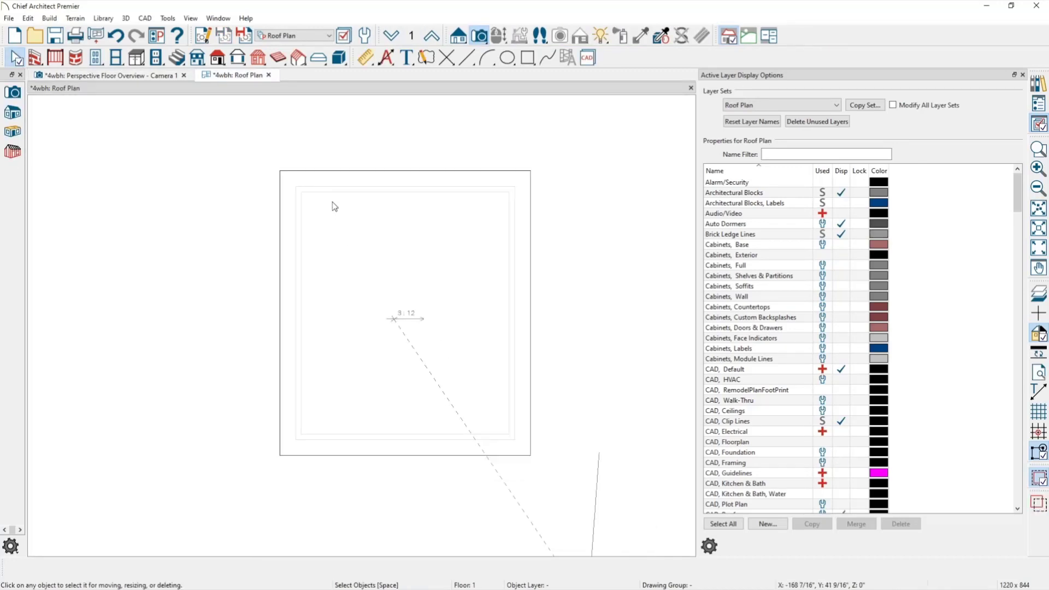
click(285, 276)
drag(281, 274, 343, 273)
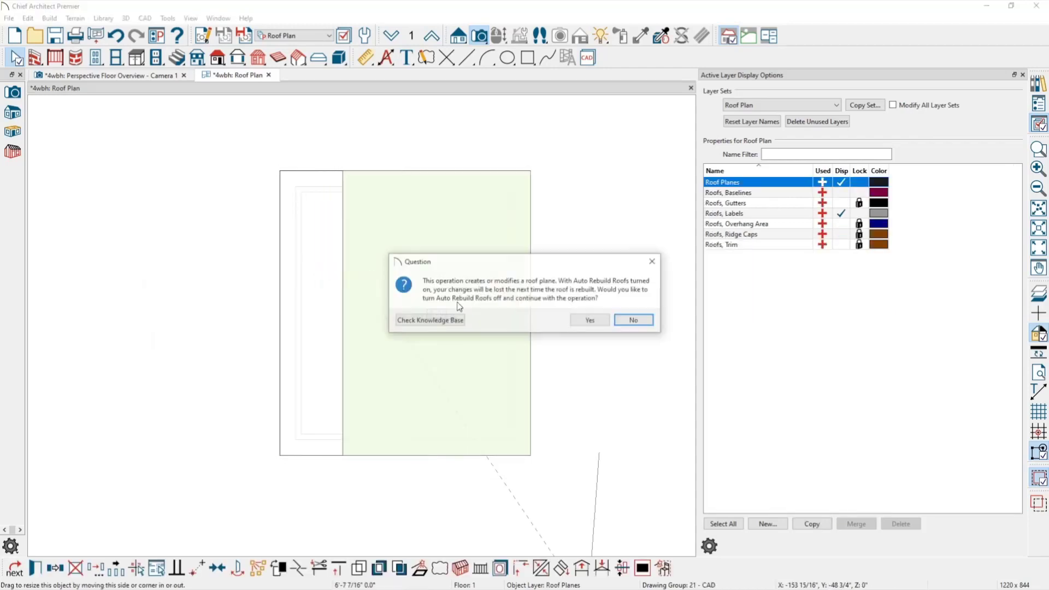
click(585, 324)
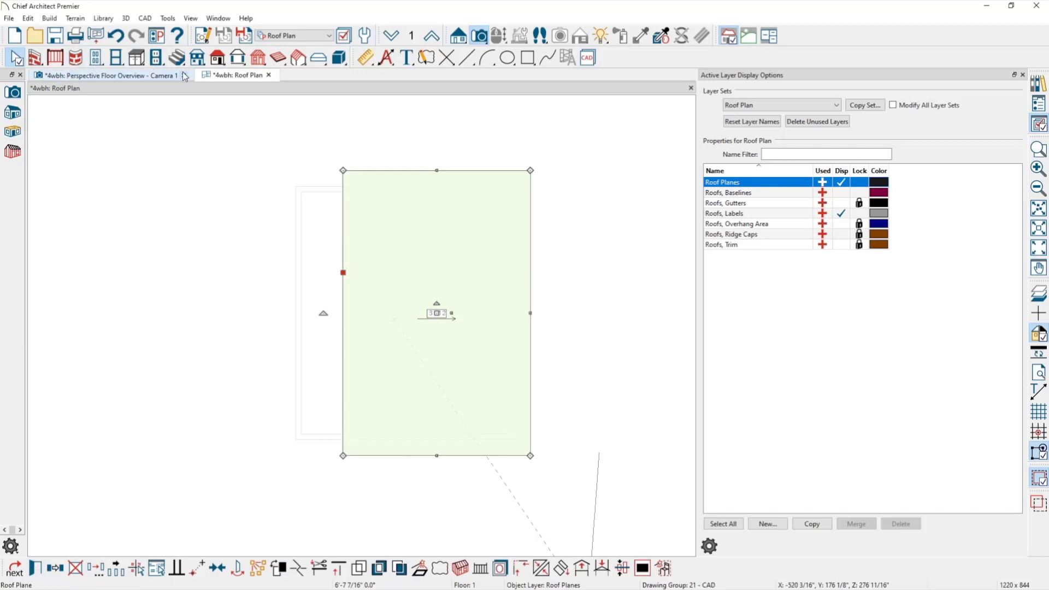
Step: Draw a new roof plane over the building's left wall, running about 3'-8 13/16" inward from its baseline
click(221, 60)
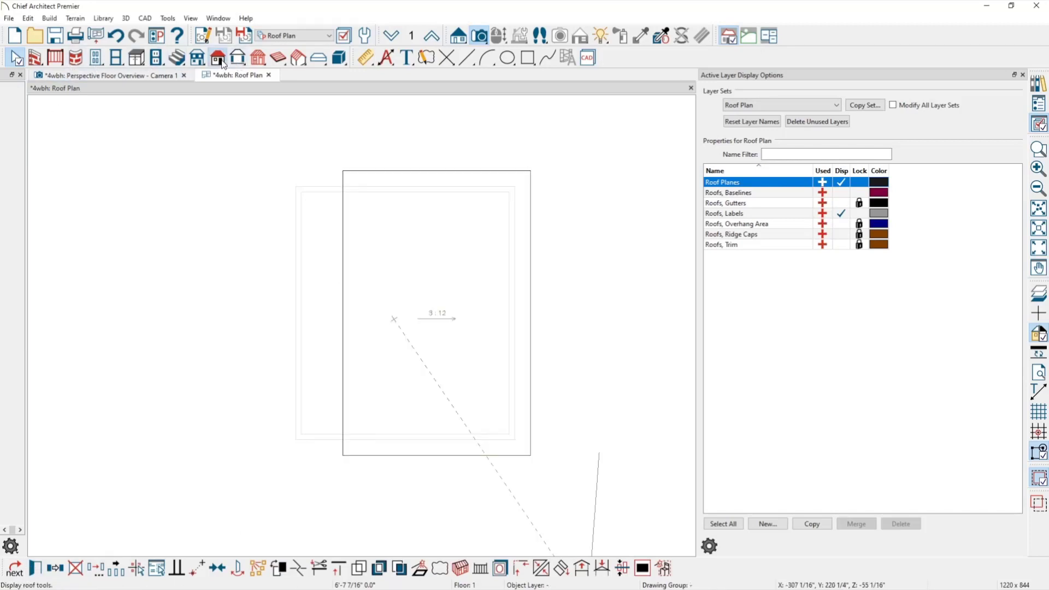
key(space)
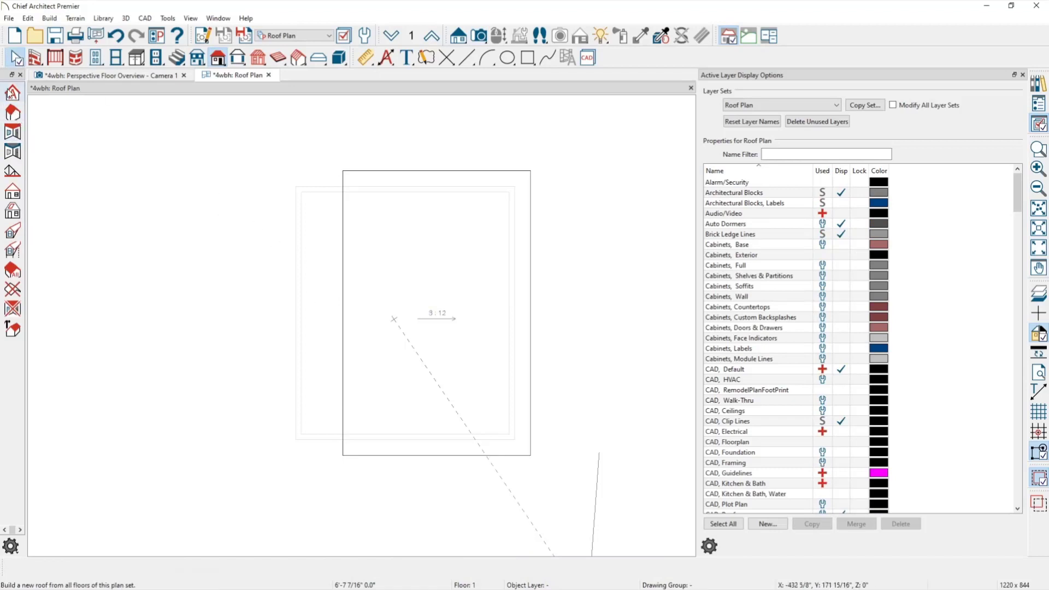
click(13, 113)
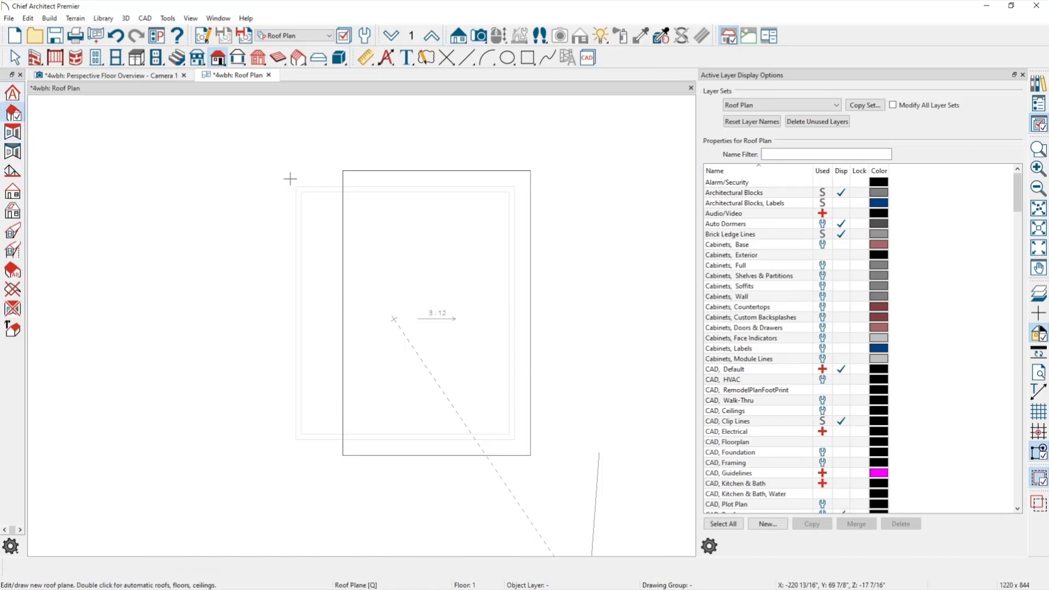
drag(290, 176, 274, 464)
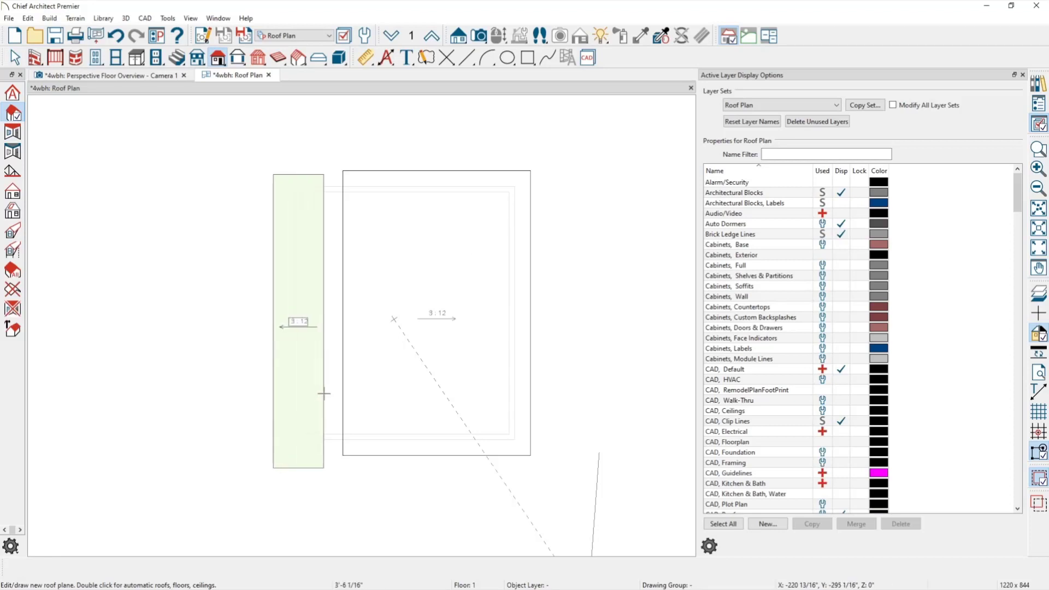
click(326, 393)
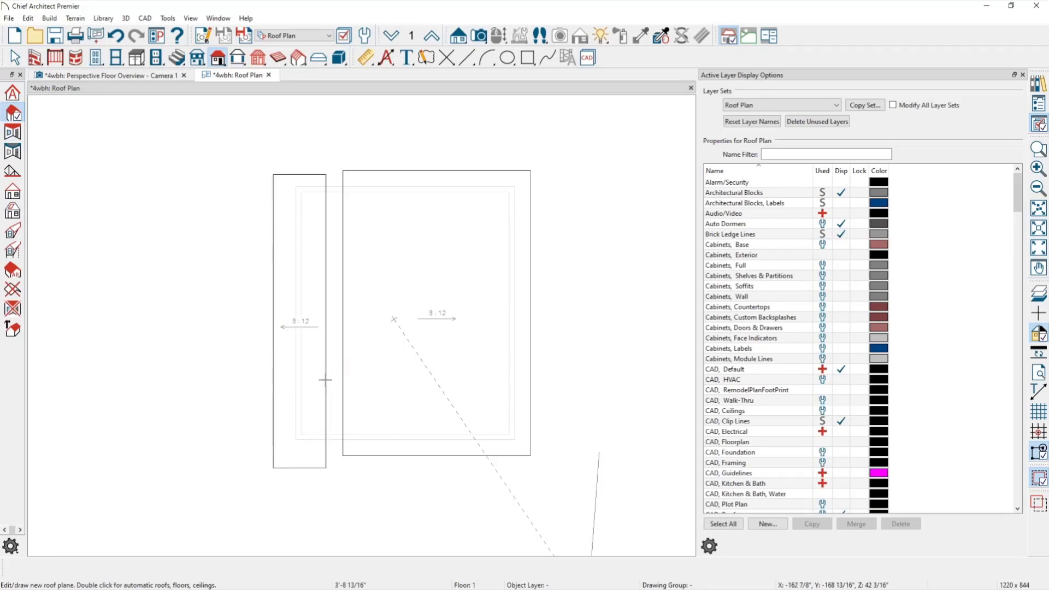
Step: Lock the new left roof plane's fascia top height and set its pitch to 8 in 12
click(323, 385)
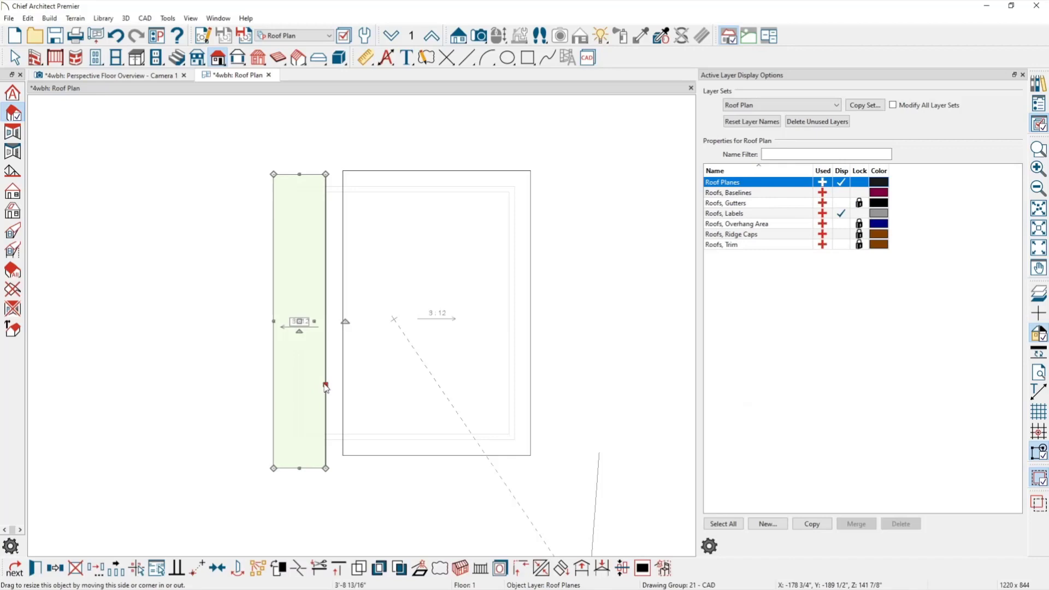
double_click(323, 385)
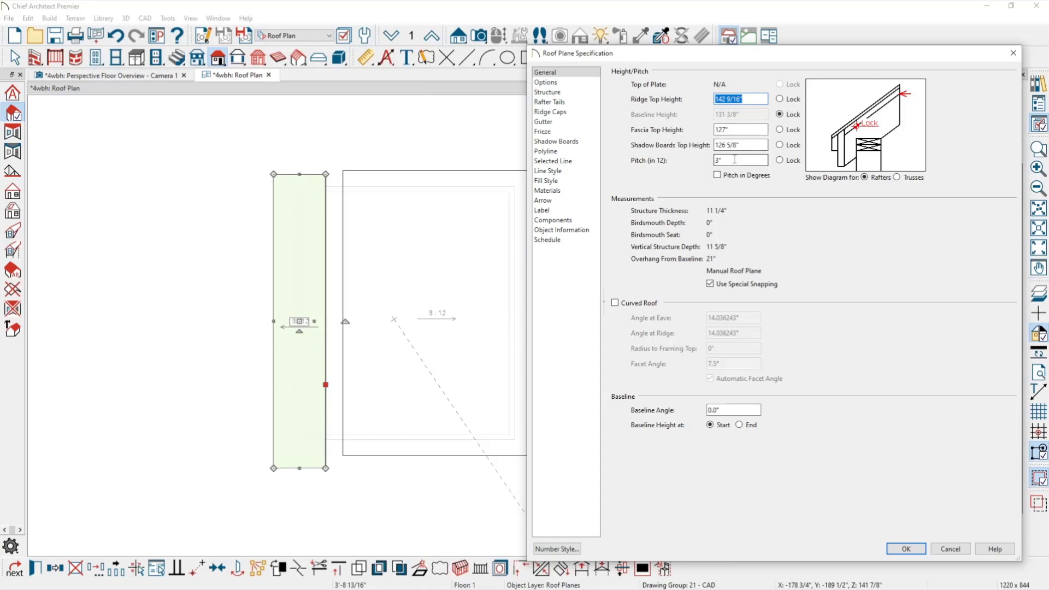
click(780, 130)
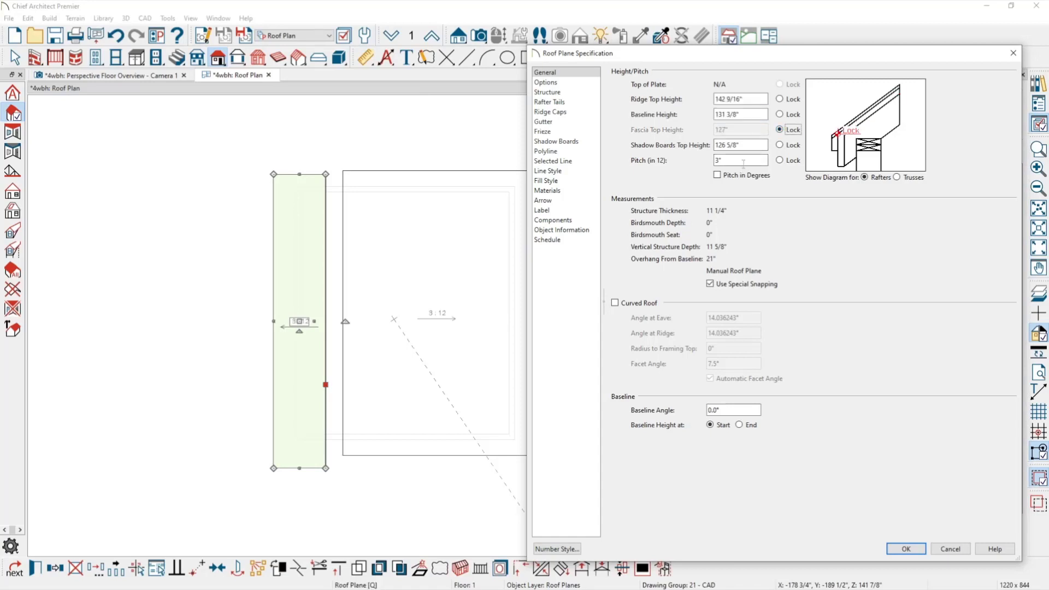
drag(735, 160, 635, 171)
text(8)
click(918, 551)
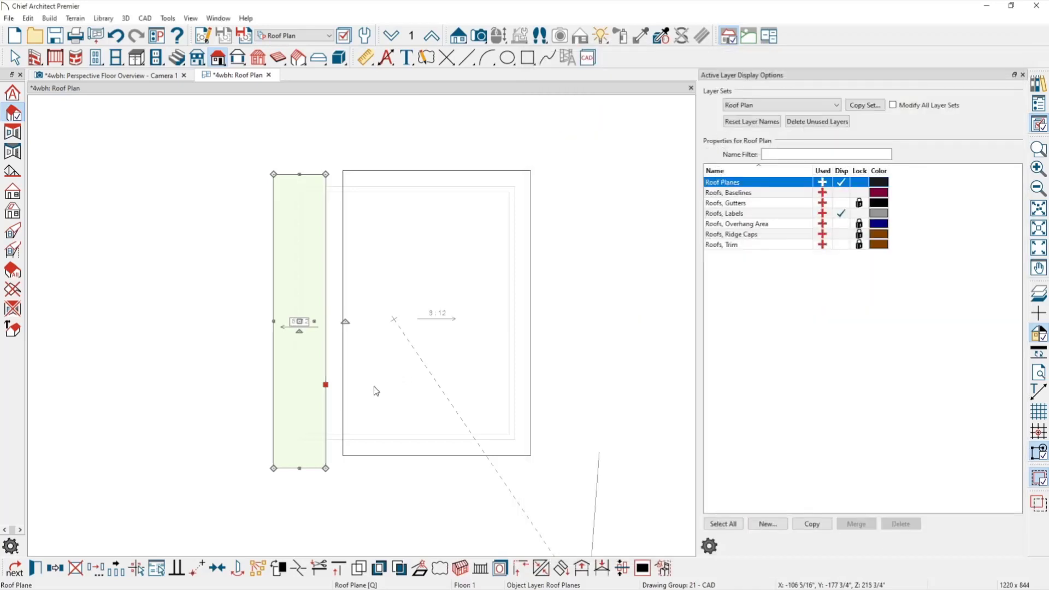
Step: Extend the left roof plane's ridge edge to the right plane and align its lower and upper edges with that plane
drag(326, 385, 344, 393)
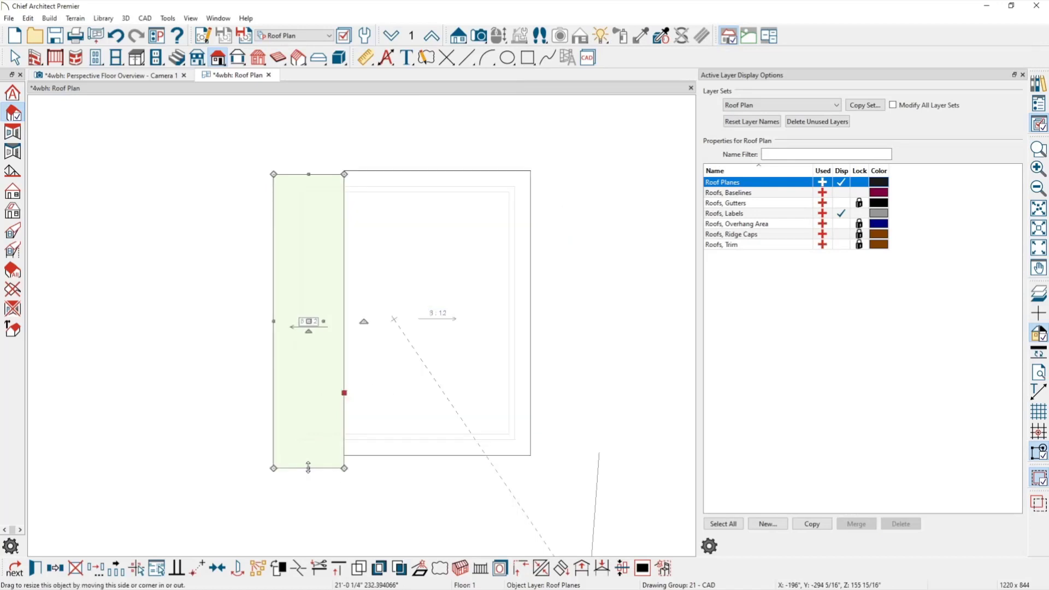
drag(309, 469, 344, 456)
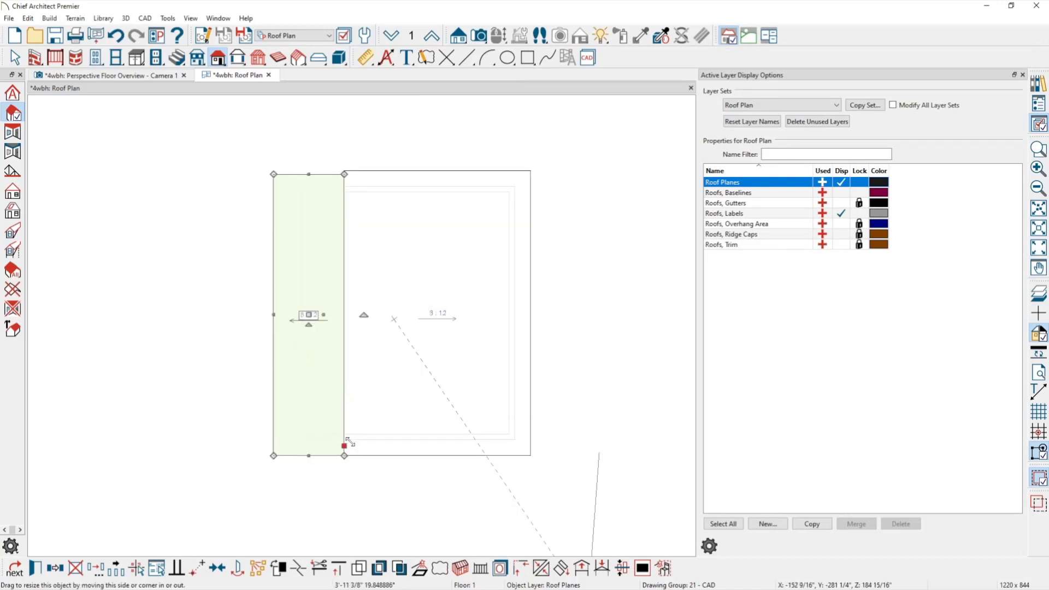
drag(313, 174, 344, 171)
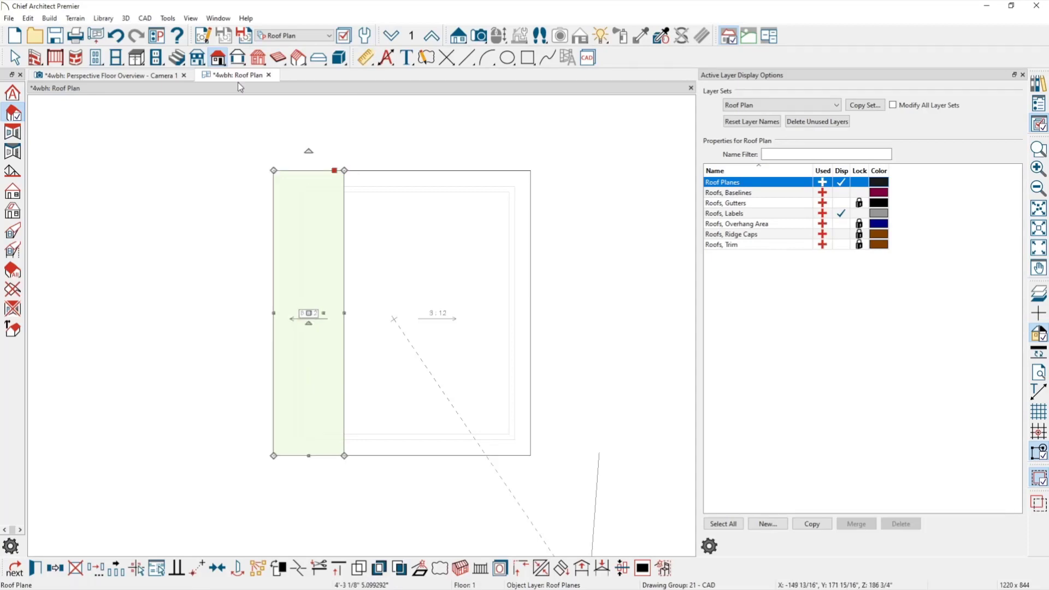
Step: Create a perspective full overview of the building and apply the 3D Framing layer set to inspect the wall framing
click(479, 36)
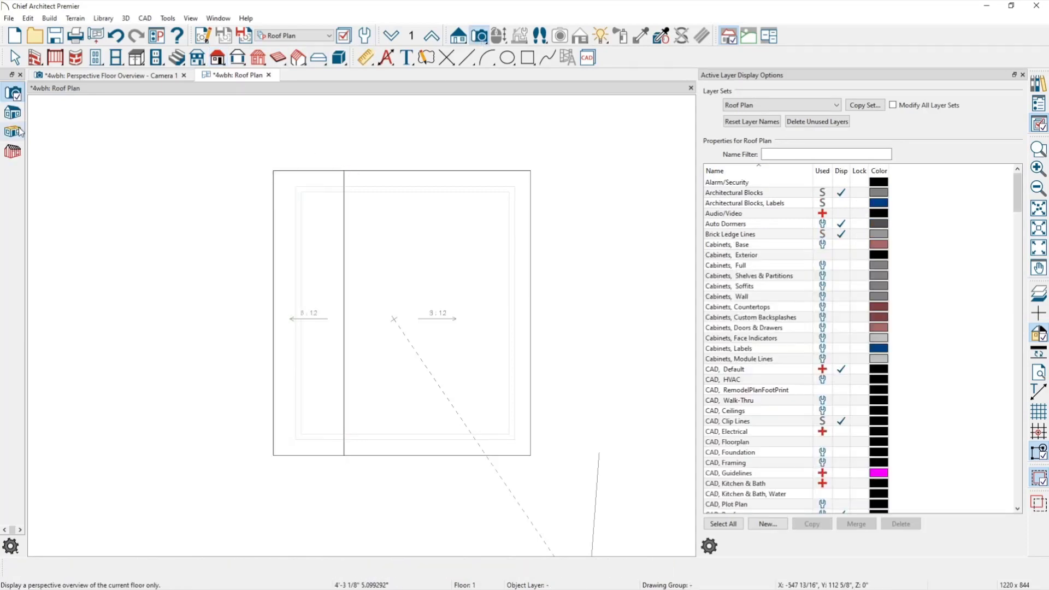
drag(321, 278, 364, 263)
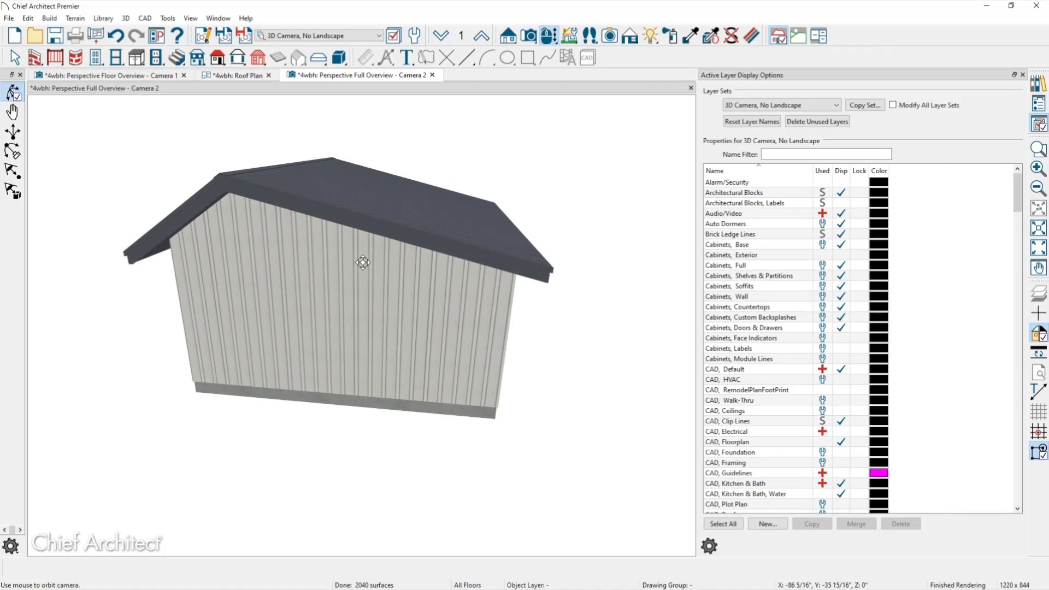
click(333, 38)
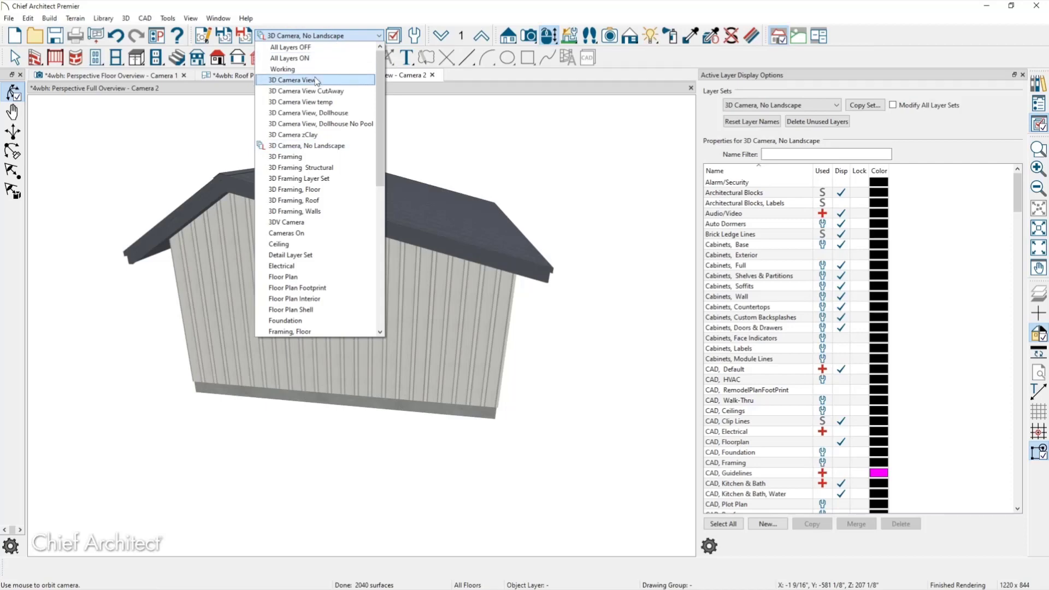
click(320, 157)
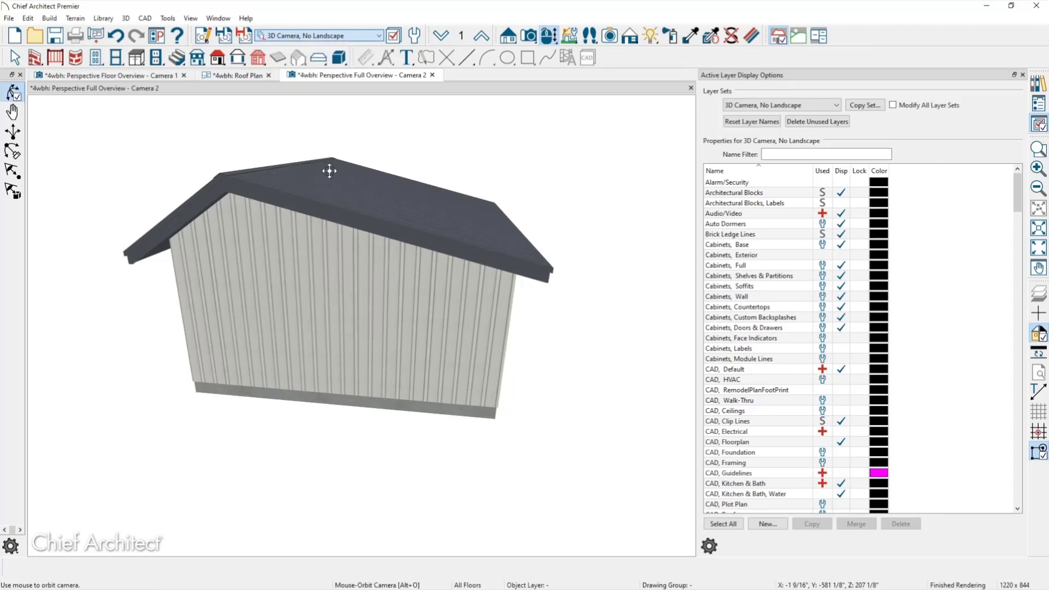
drag(335, 239, 244, 234)
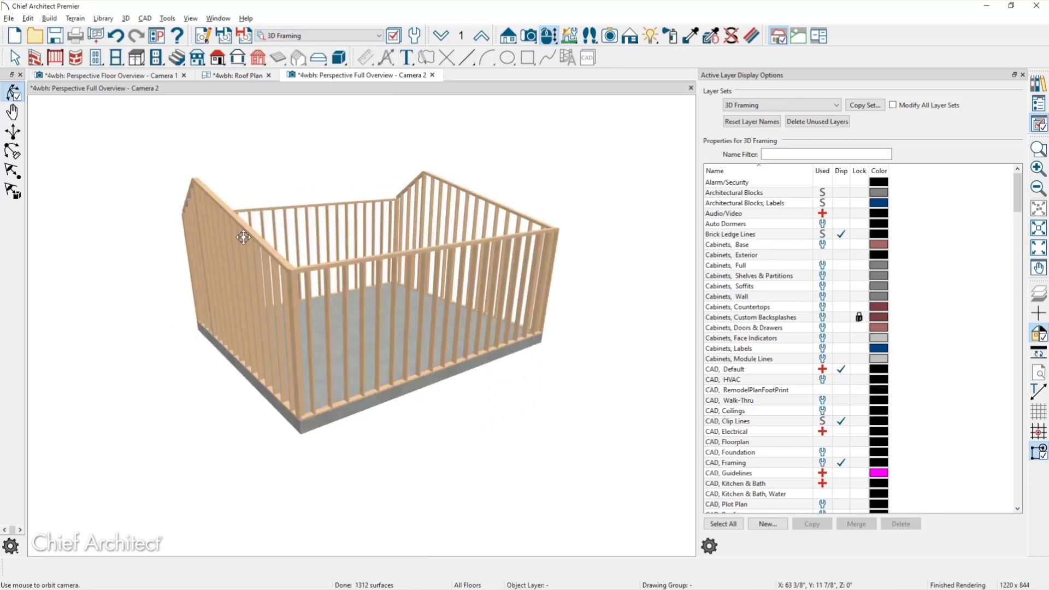
scroll(359, 183, up, 3)
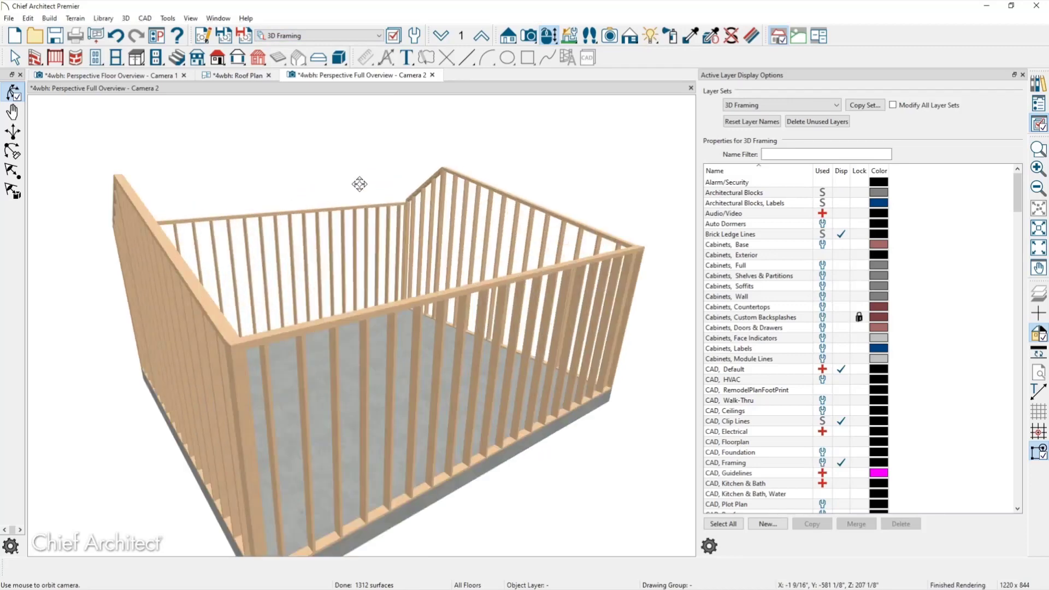
drag(145, 272, 368, 263)
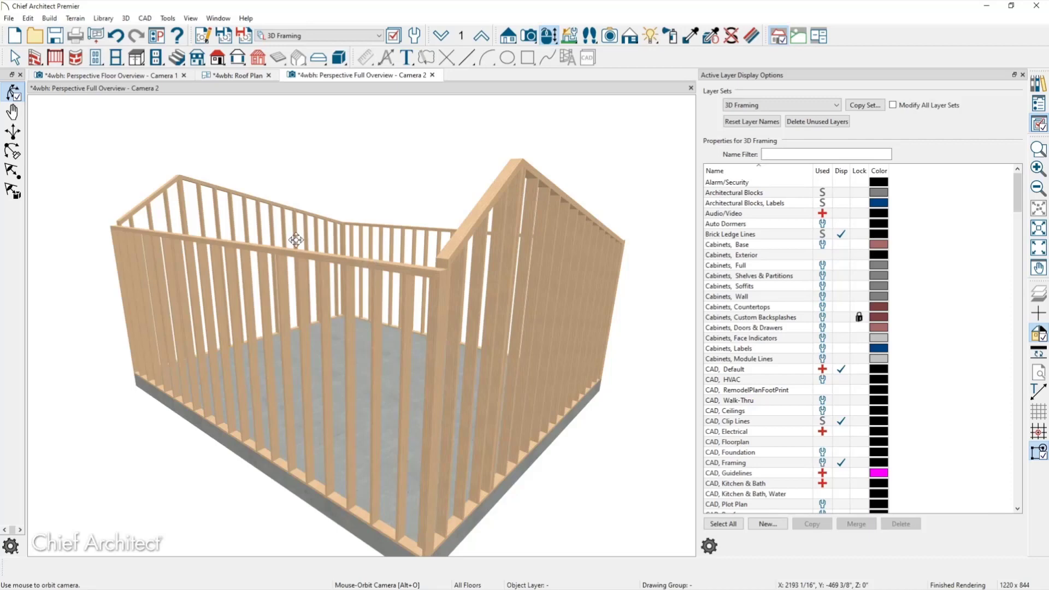
Step: Set the left exterior wall's ceiling platform intersection to Automatic and examine its framing in the full overview
click(132, 77)
click(131, 78)
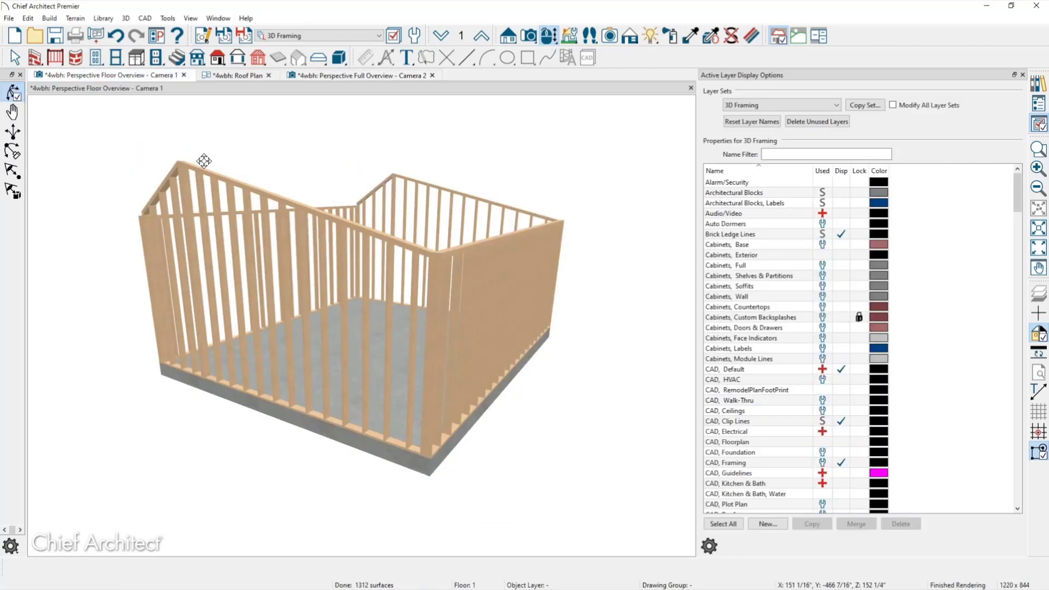
click(237, 77)
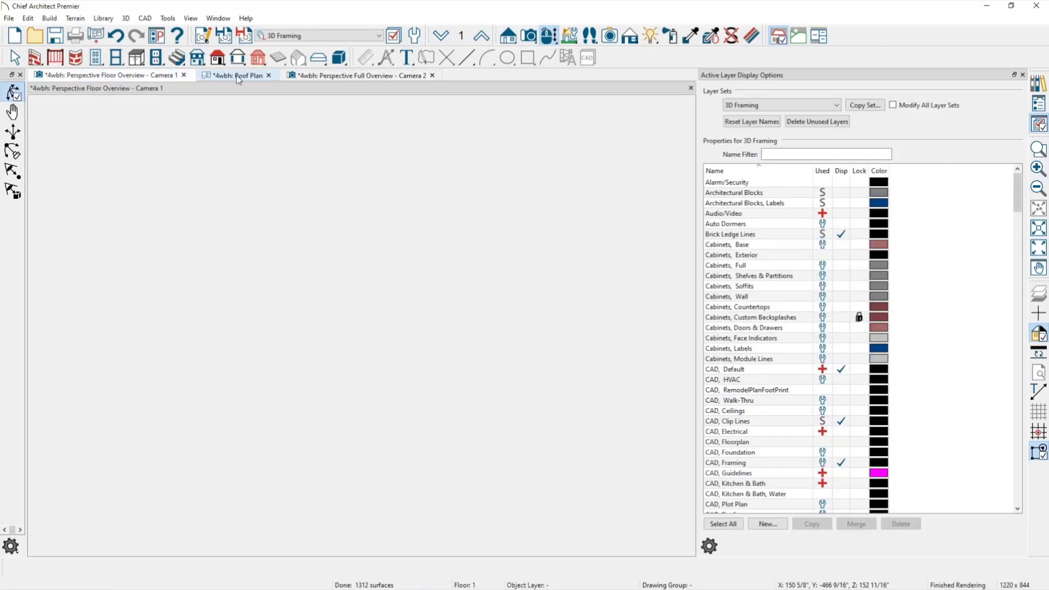
double_click(299, 241)
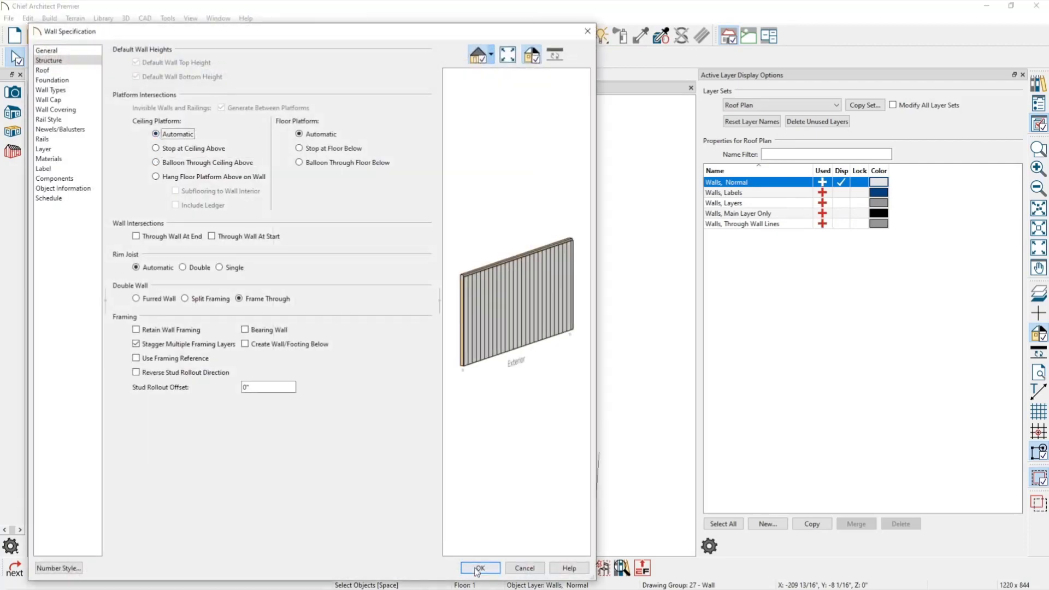
click(477, 567)
click(317, 98)
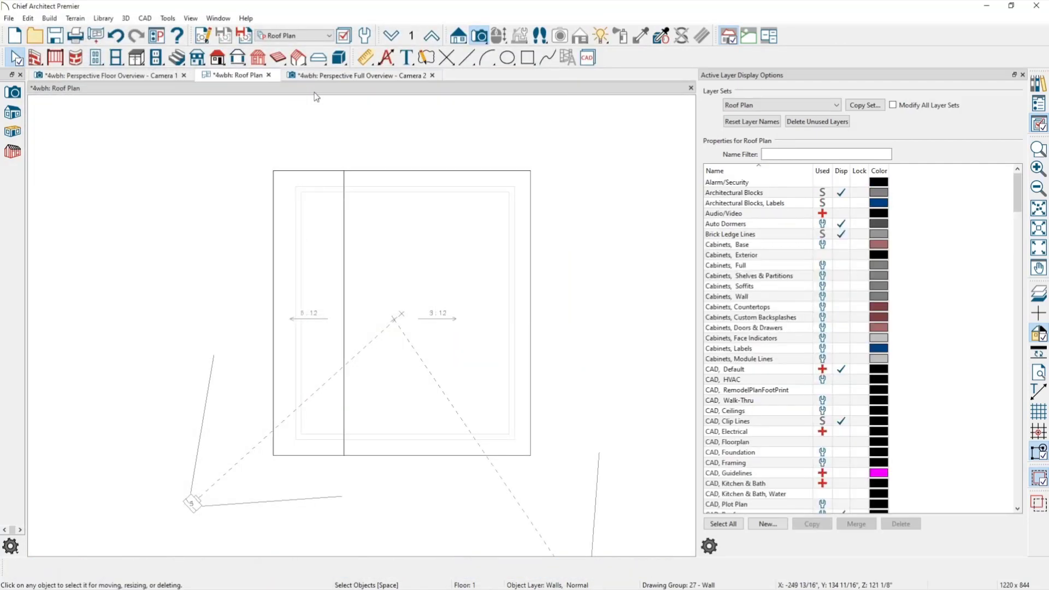
click(306, 74)
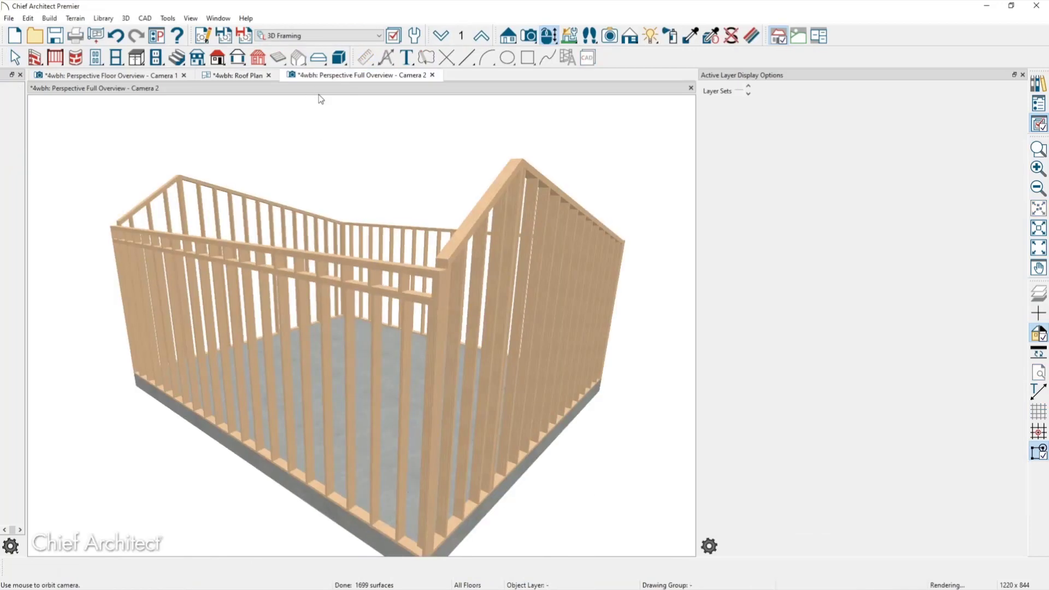
scroll(414, 307, up, 4)
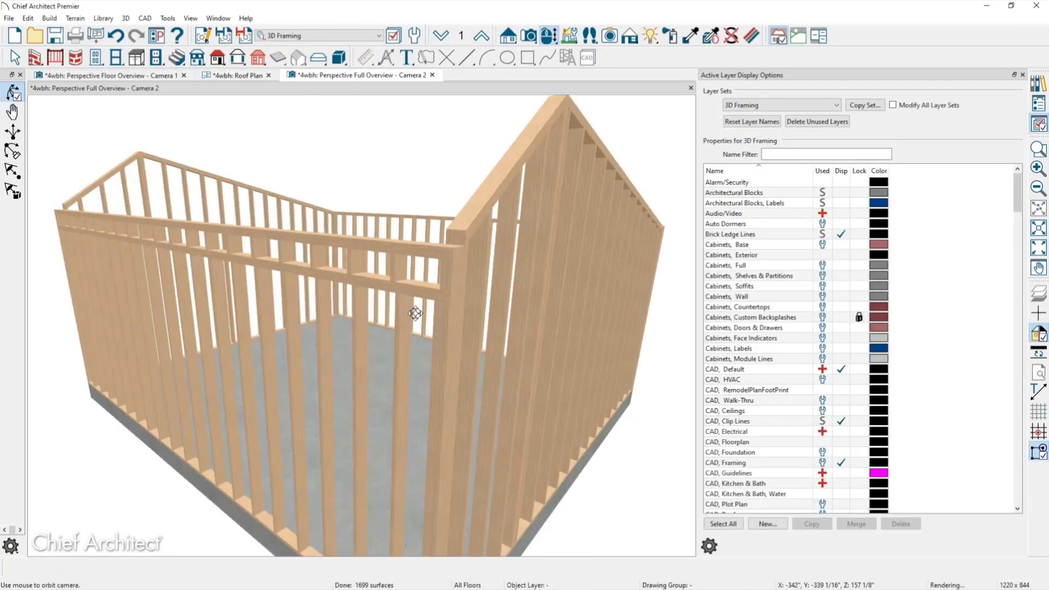
drag(415, 307, 409, 310)
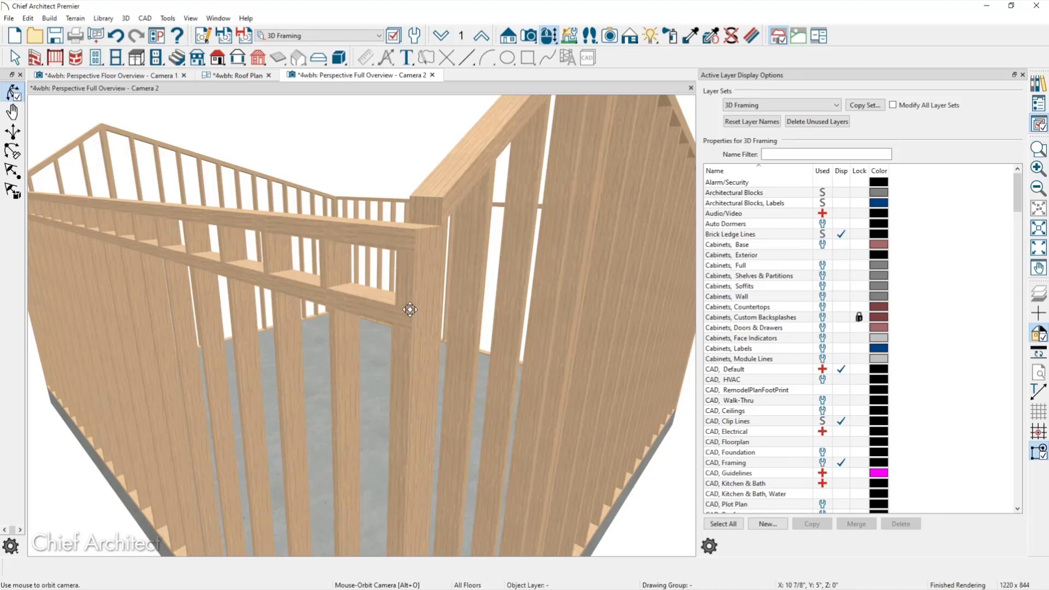
Step: Draw a horizontal interior wall across the building in the roof plan and shorten its right end to about 15'-9 1/2" long
click(141, 77)
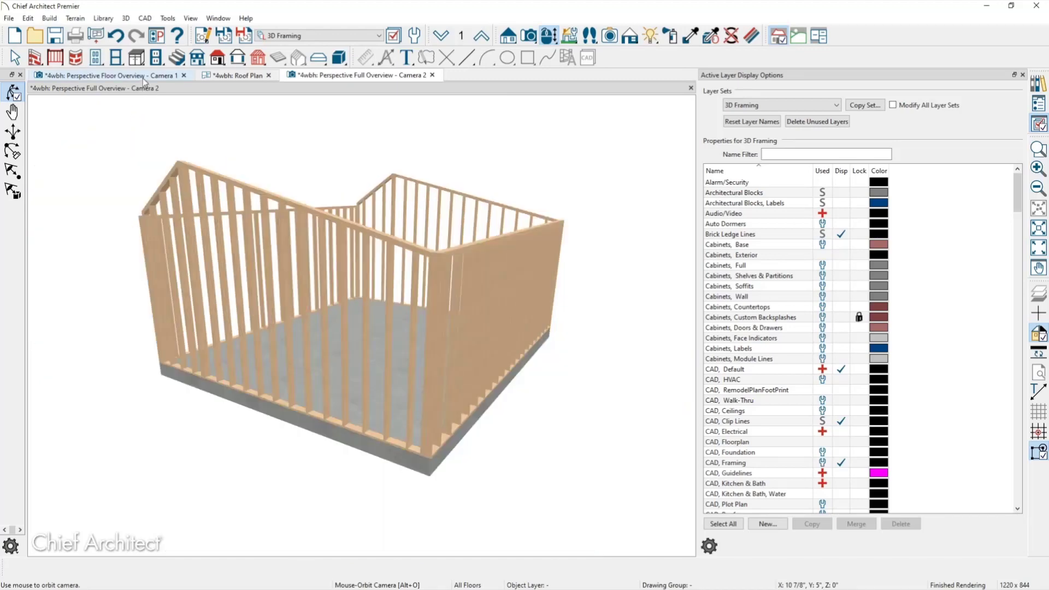
click(248, 76)
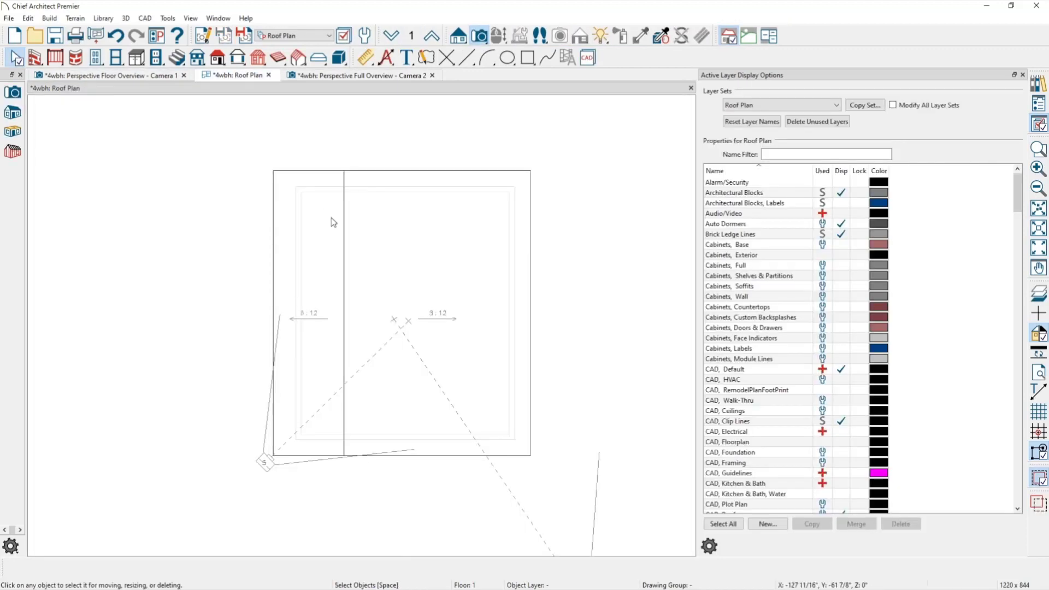
click(34, 57)
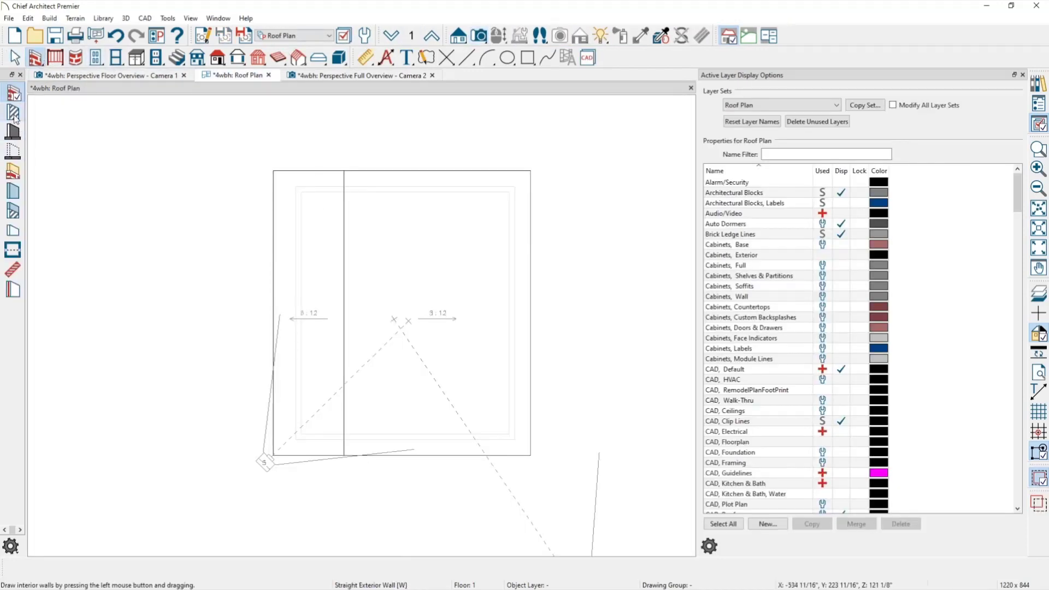
drag(298, 273, 510, 270)
key(space)
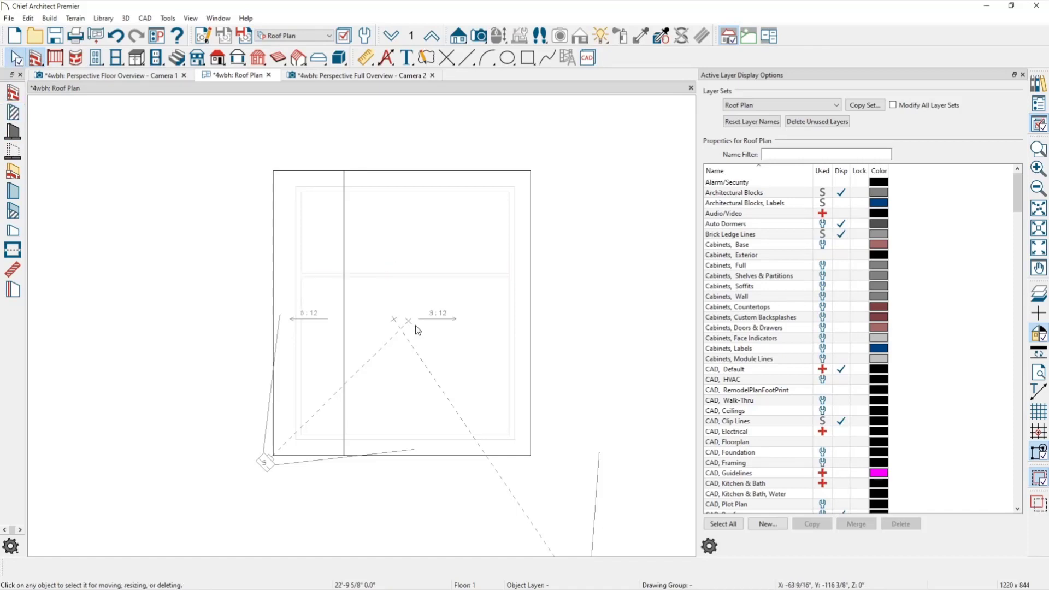
click(413, 274)
drag(509, 273, 452, 275)
Step: Turn off Flat Ceiling Over This Room for the room around the interior wall
click(480, 331)
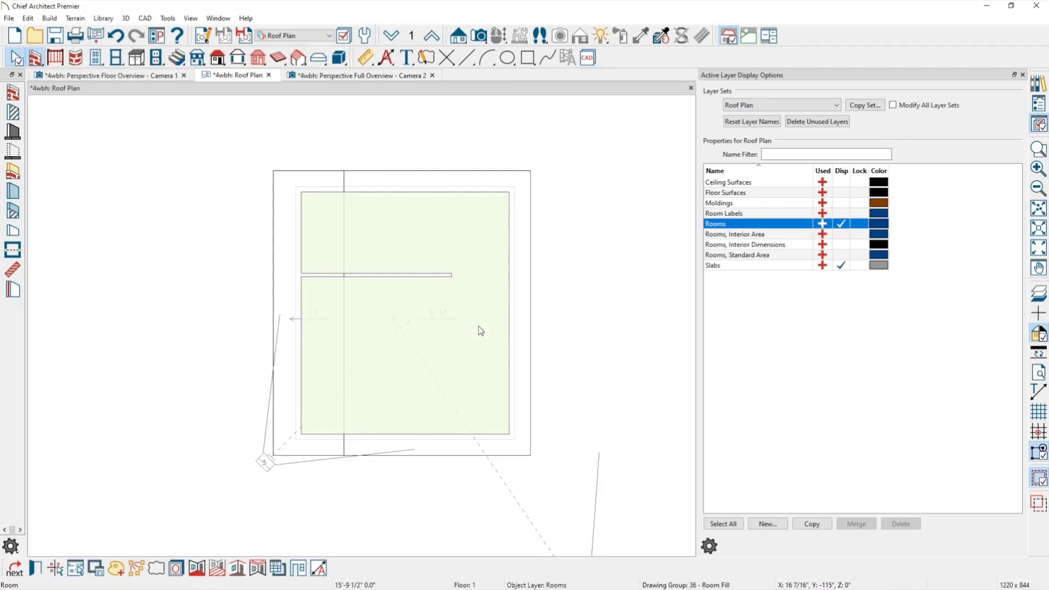
double_click(475, 258)
click(46, 82)
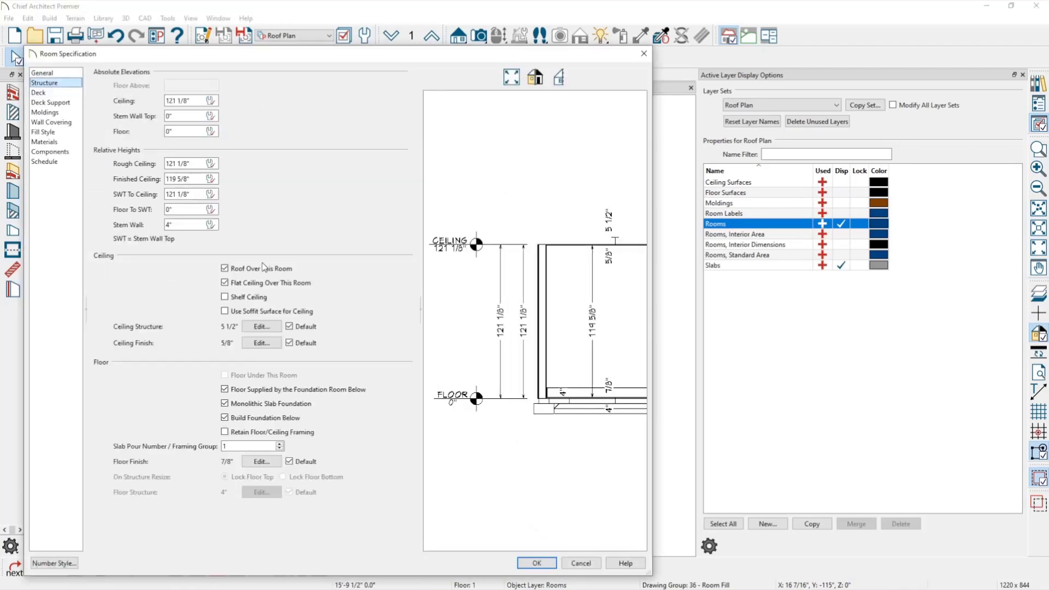
click(267, 282)
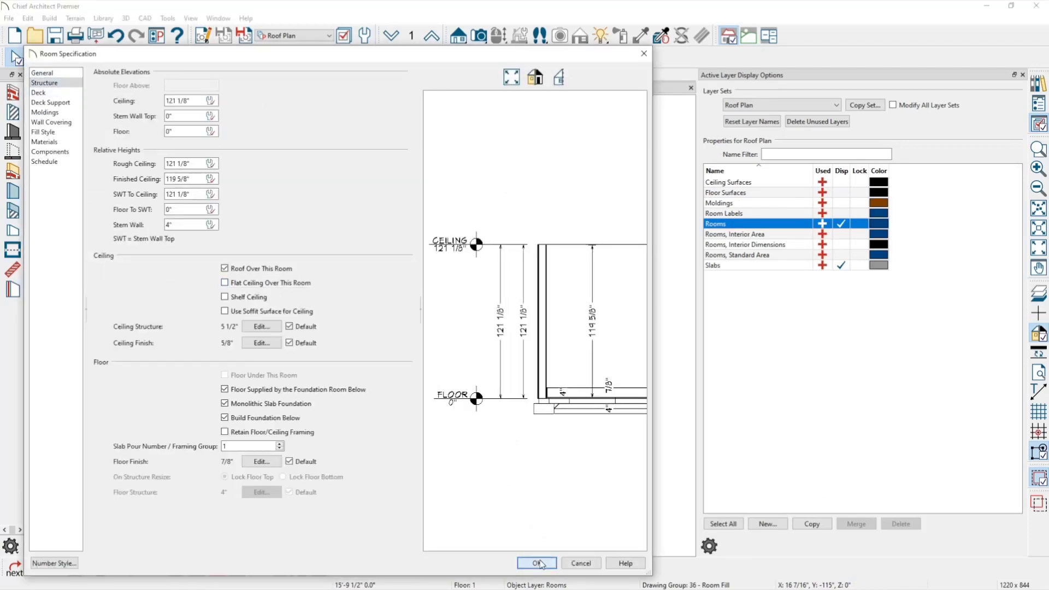
click(538, 562)
Step: Shorten the interior wall's right end further so the wall is about 13'-5 15/16" long
click(446, 275)
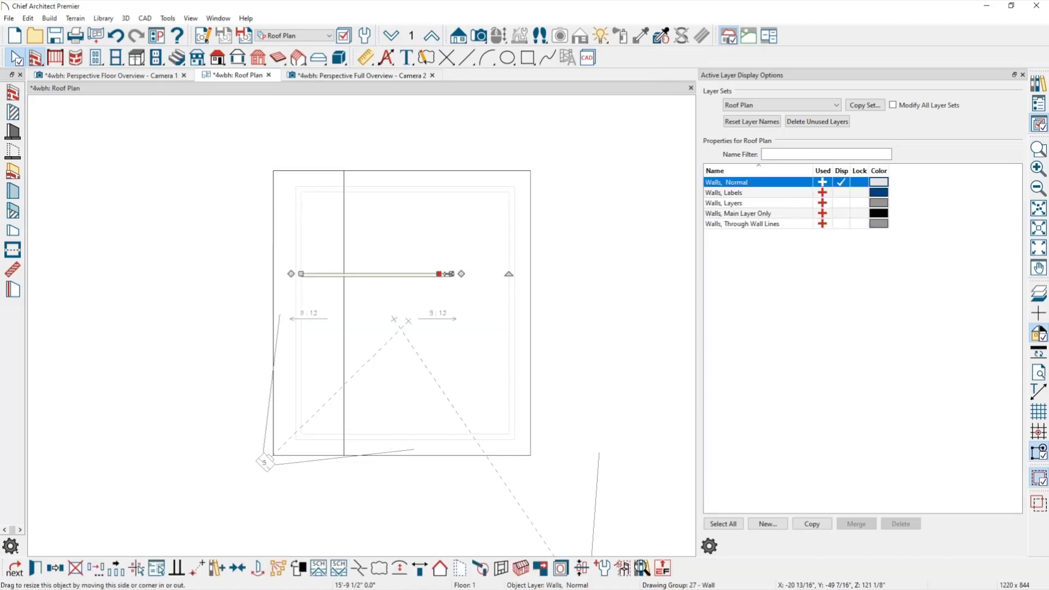
mouse_move(448, 274)
mouse_down()
mouse_move(493, 276)
mouse_move(429, 274)
mouse_up()
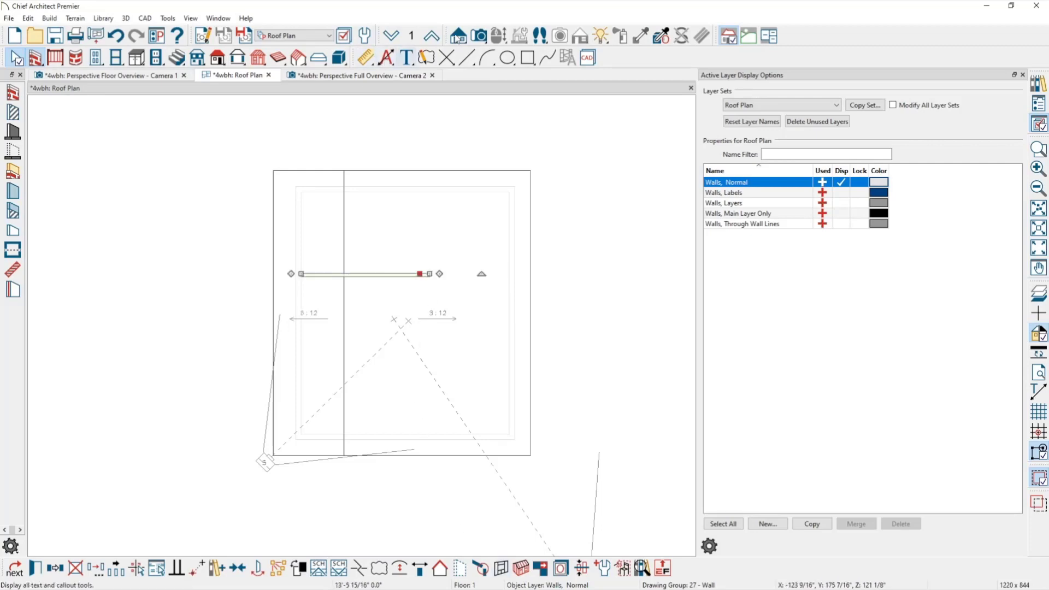
Step: Switch to the full overview camera view and examine the interior wall's framing from inside the building
click(483, 37)
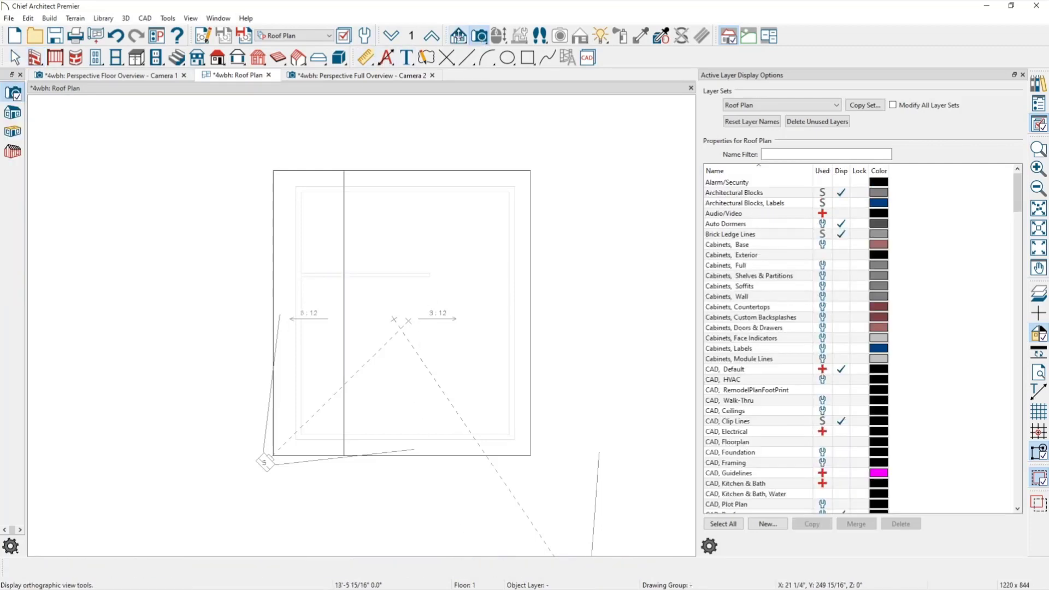
click(335, 78)
drag(287, 190, 368, 244)
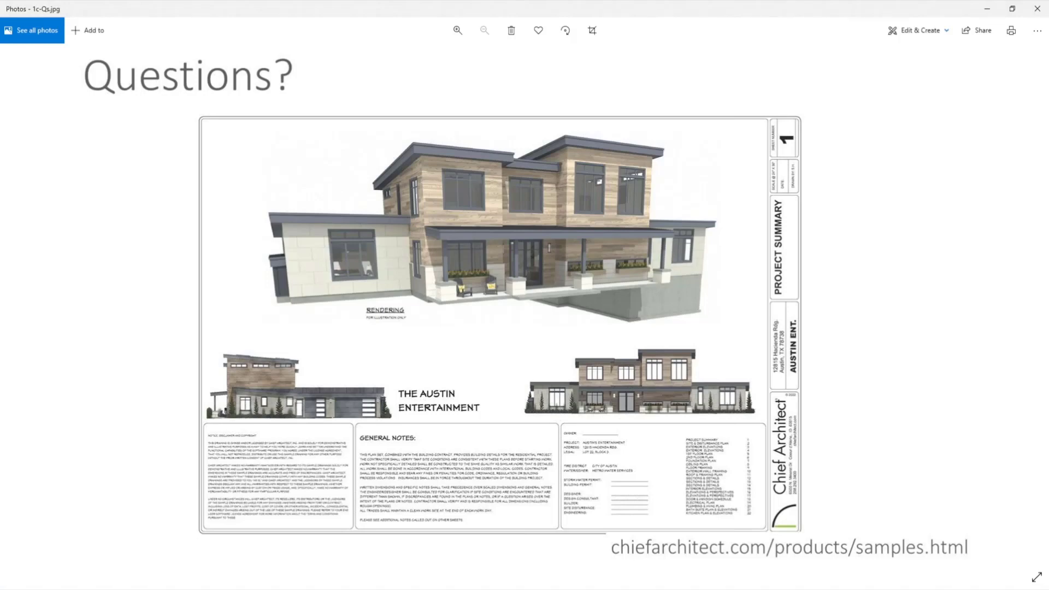
Step: Close the Questions slide image and return to Chief Architect
click(1037, 9)
click(1038, 9)
click(1038, 10)
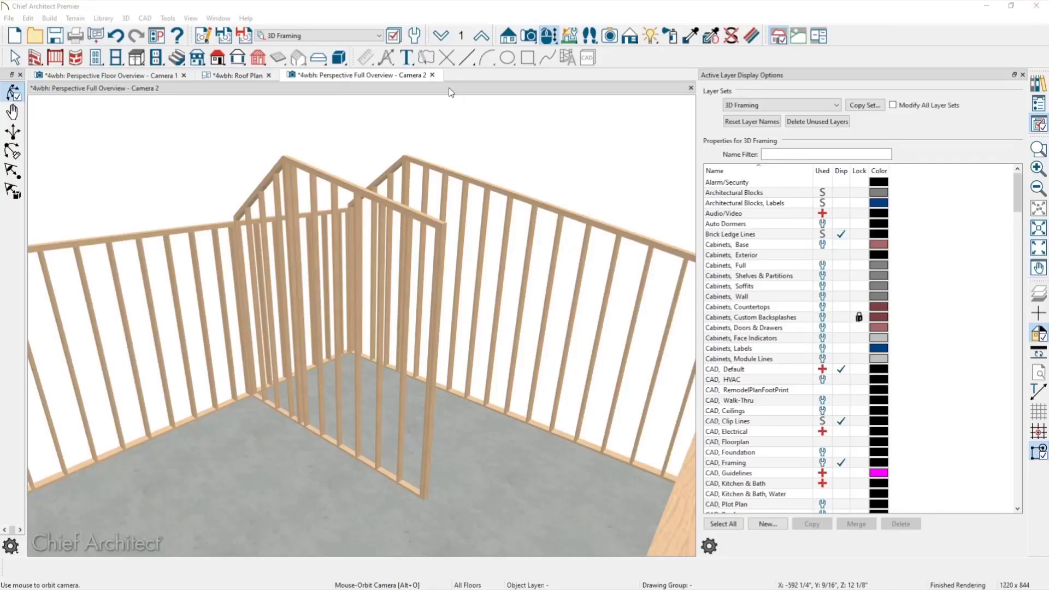
Step: Close the Active Layer Display Options and the full overview camera view to return to the roof plan
click(1022, 75)
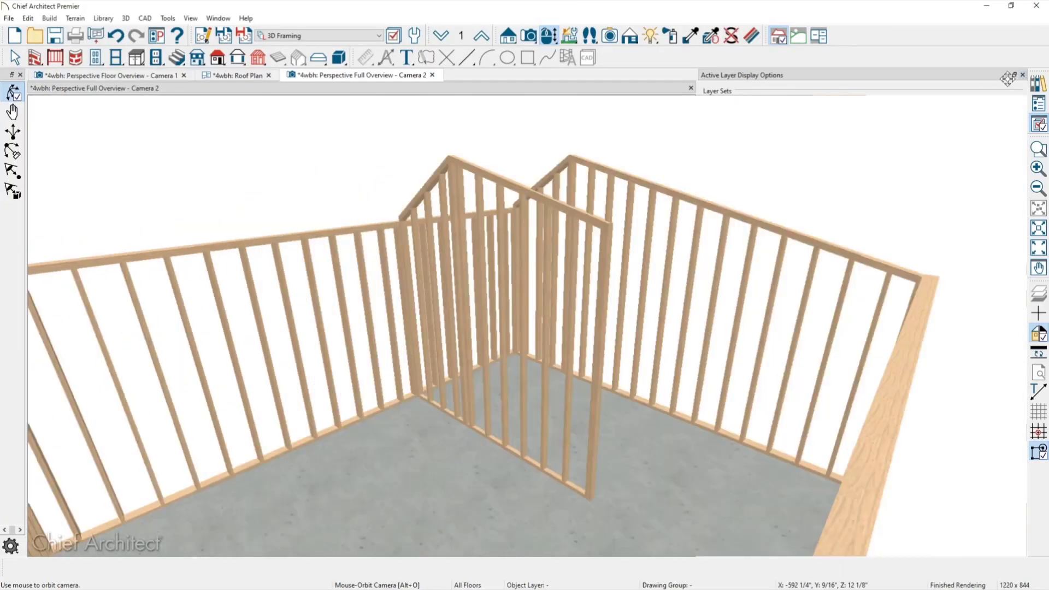
click(433, 76)
scroll(548, 323, down, 2)
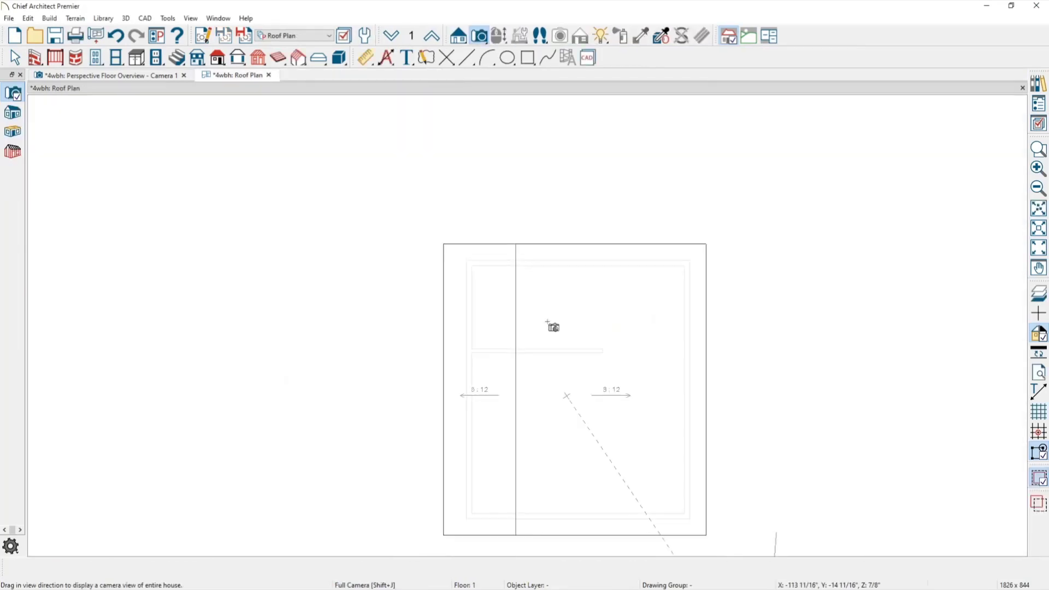
middle_drag(548, 322, 466, 279)
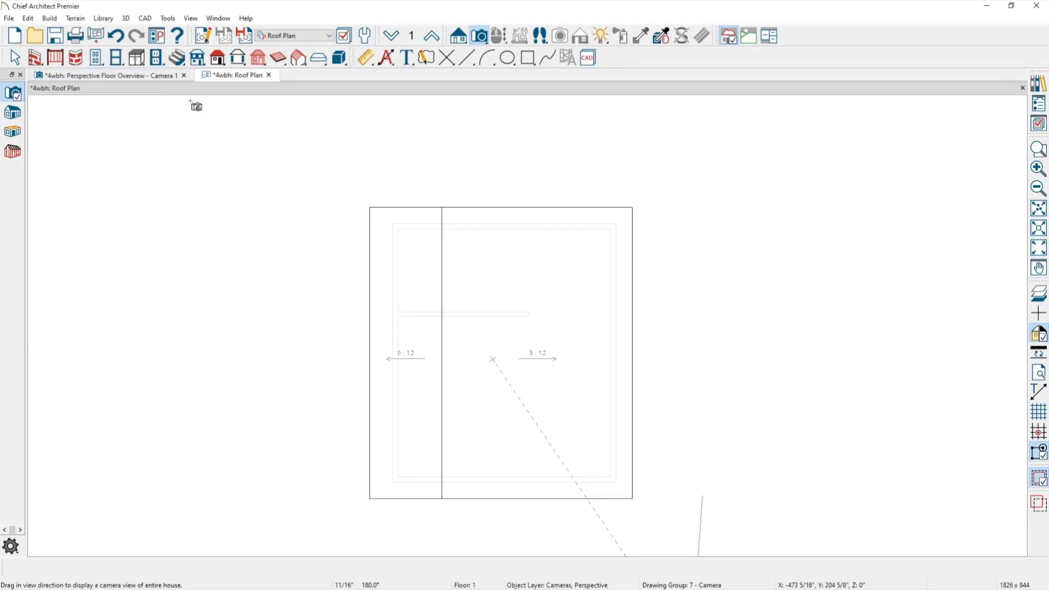
Step: Draw a horizontal straight deck railing about 17'-11 3/4" long outward from the right exterior wall and turn on its layer
click(54, 62)
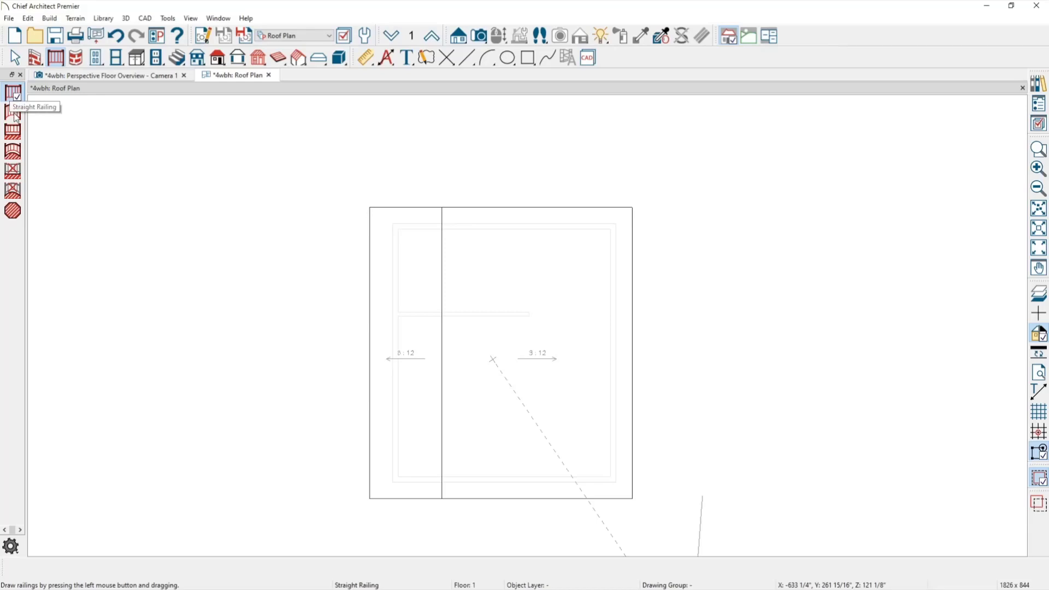
click(12, 133)
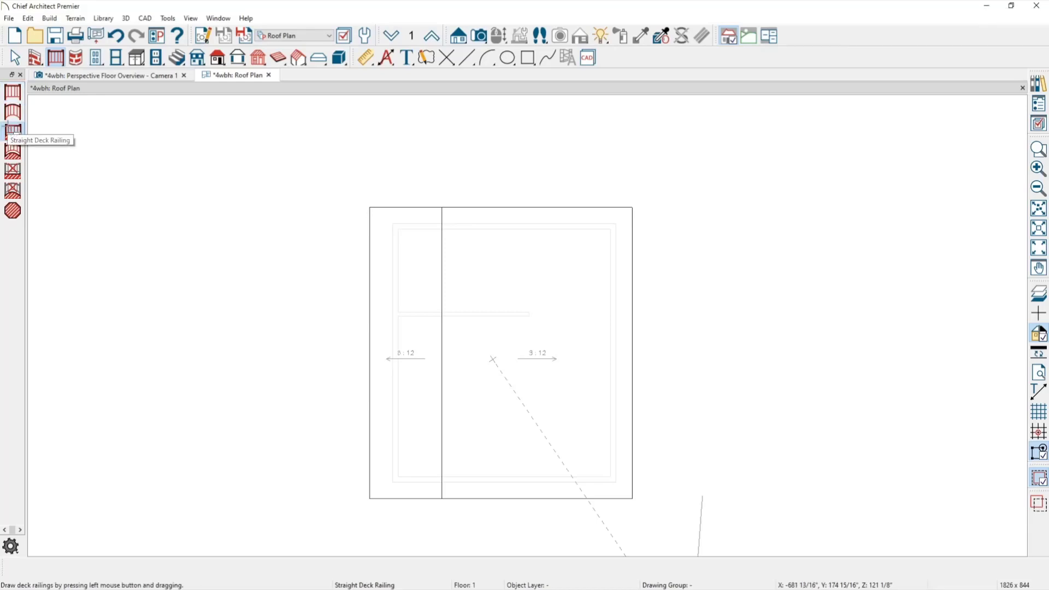
drag(614, 277, 792, 291)
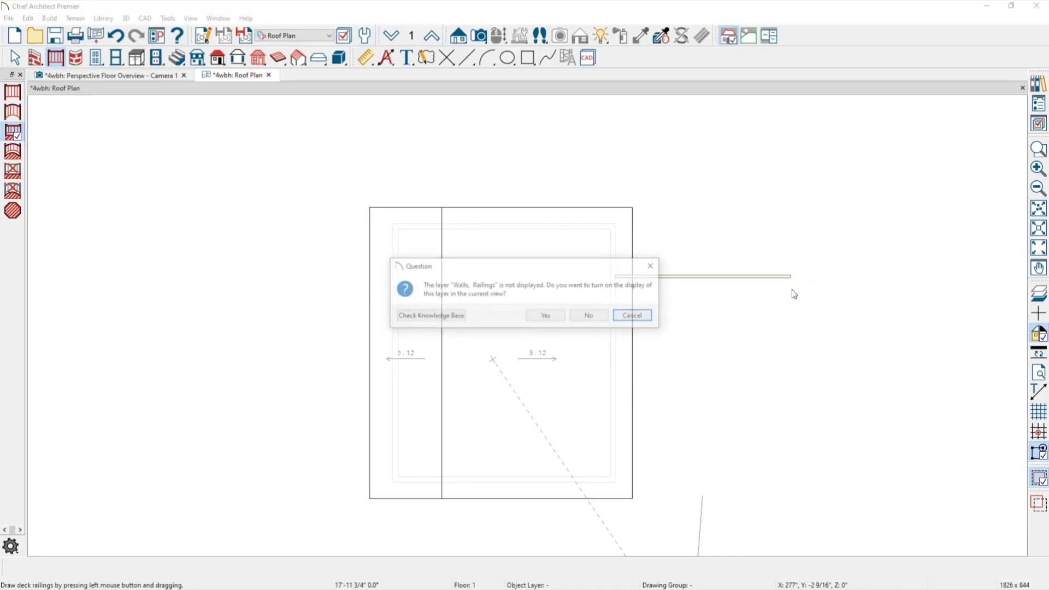
click(562, 313)
Step: Switch the plan to the Floor Plan Shell plan view after trying Framing Wall
click(297, 37)
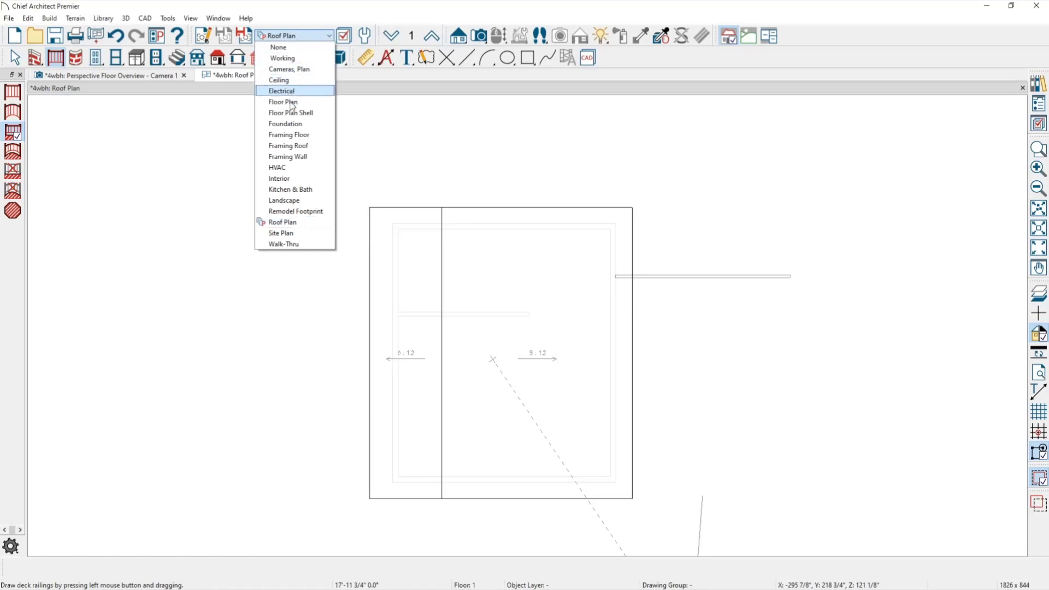
click(290, 156)
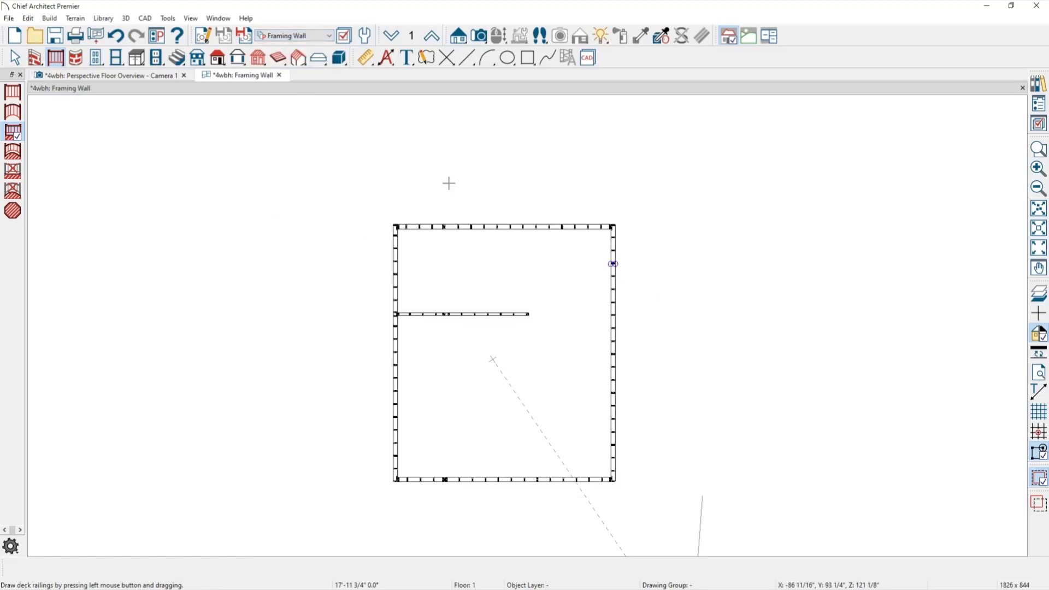
click(295, 35)
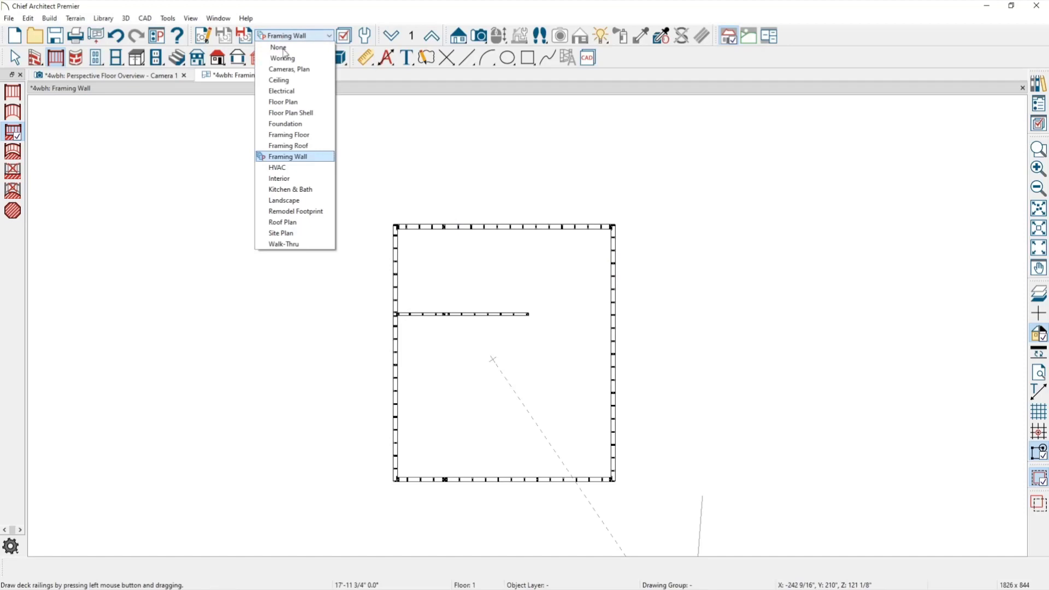
click(291, 113)
Step: Continue the deck railing down and back to the right exterior wall to enclose a rectangular deck room
click(724, 275)
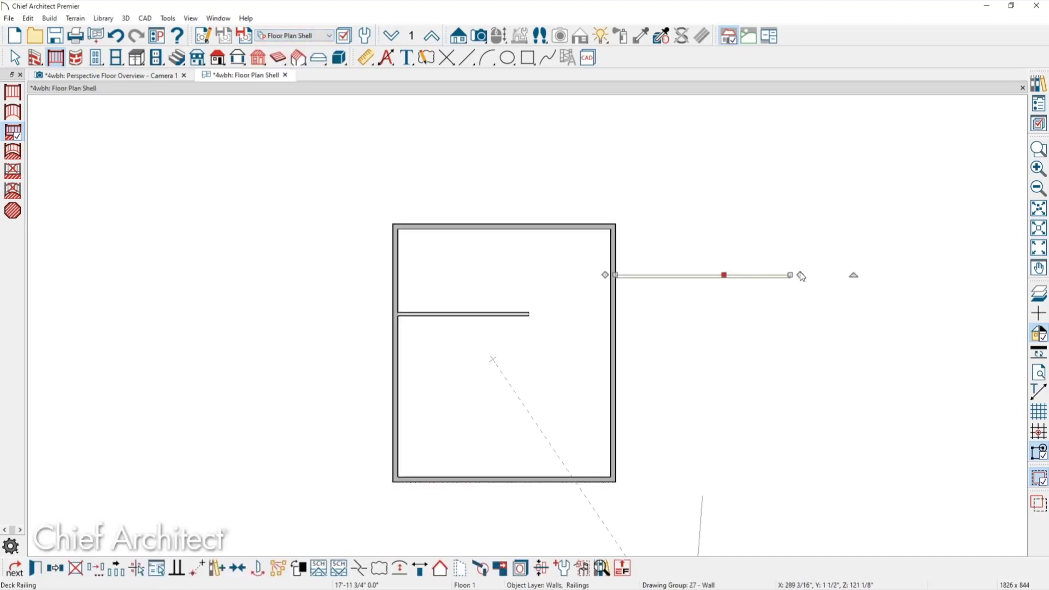
mouse_move(800, 275)
mouse_down()
mouse_move(791, 432)
mouse_move(616, 423)
mouse_up()
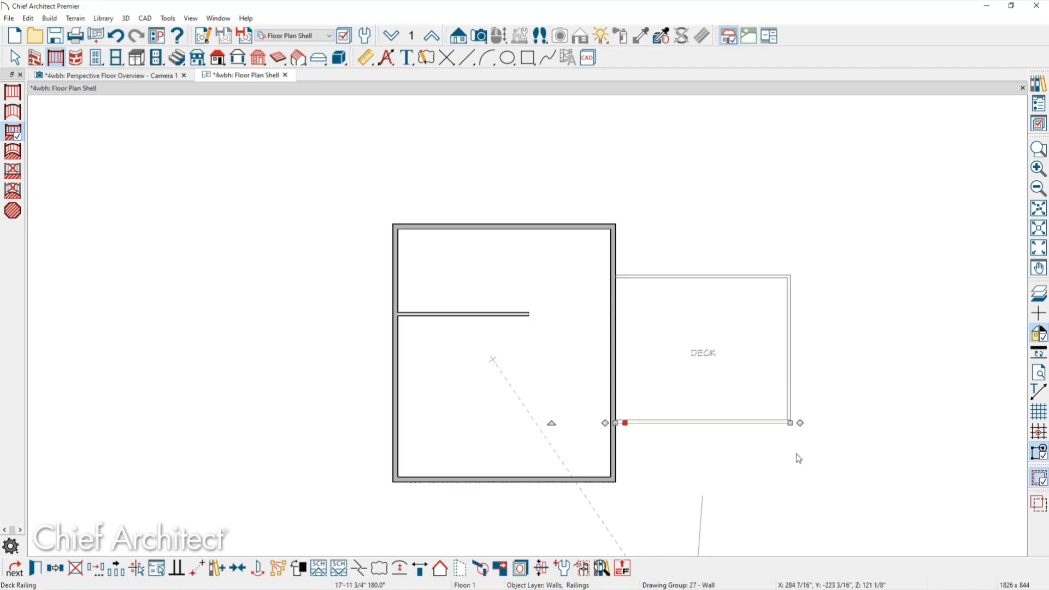
key(Escape)
Step: Review the deck room's planking, joist, beam, post and footing settings in its specification
click(743, 406)
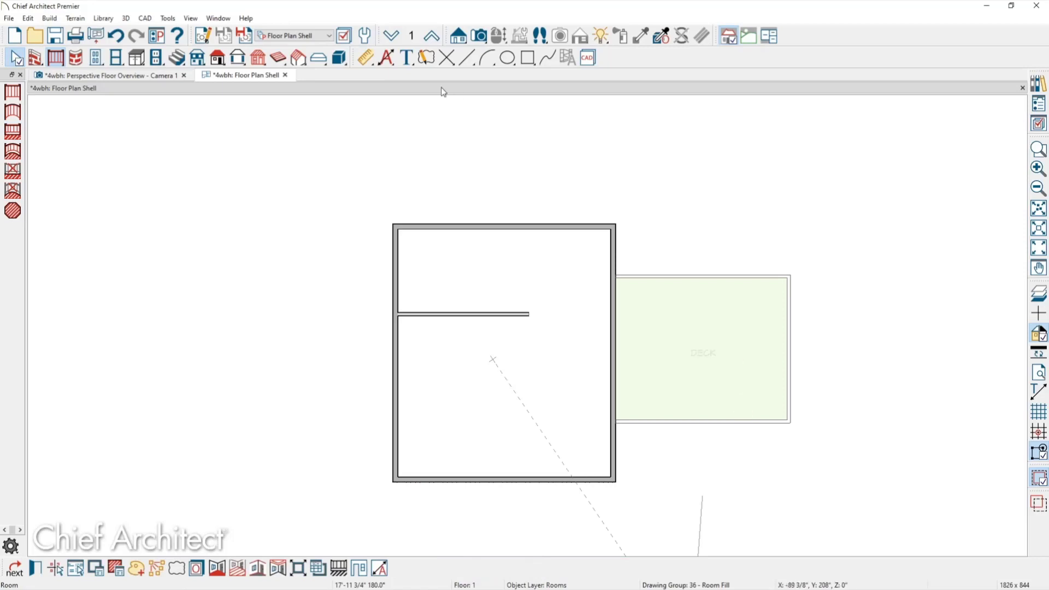
key(ctrl+e)
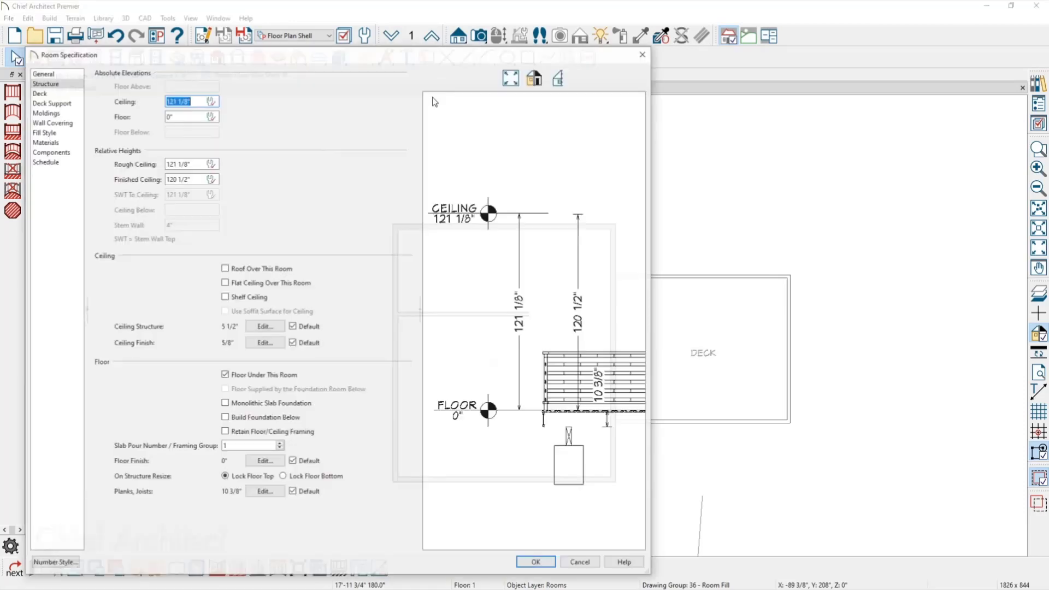
click(66, 93)
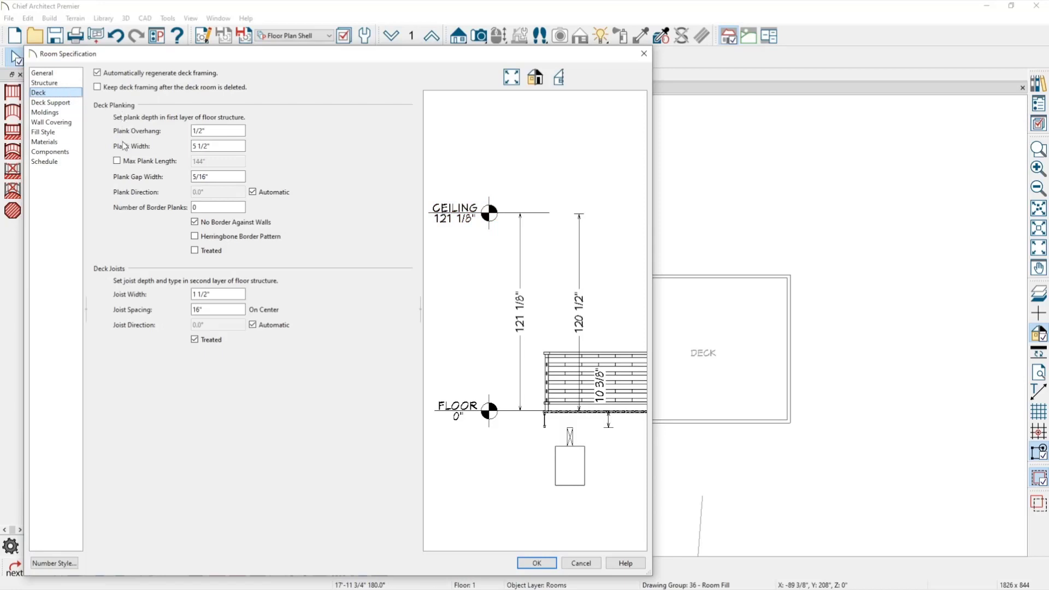
click(54, 105)
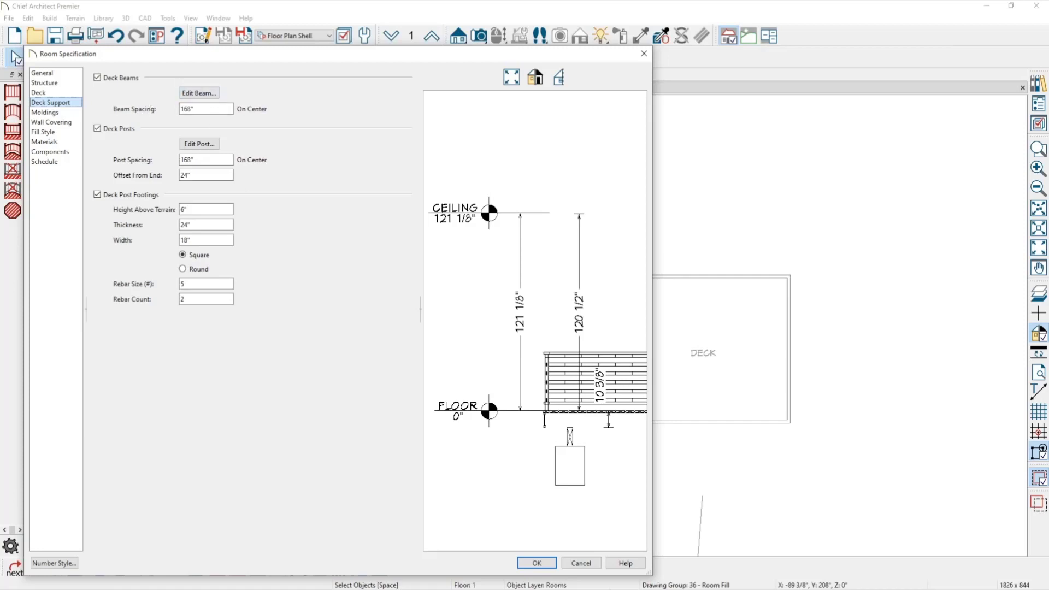
click(549, 567)
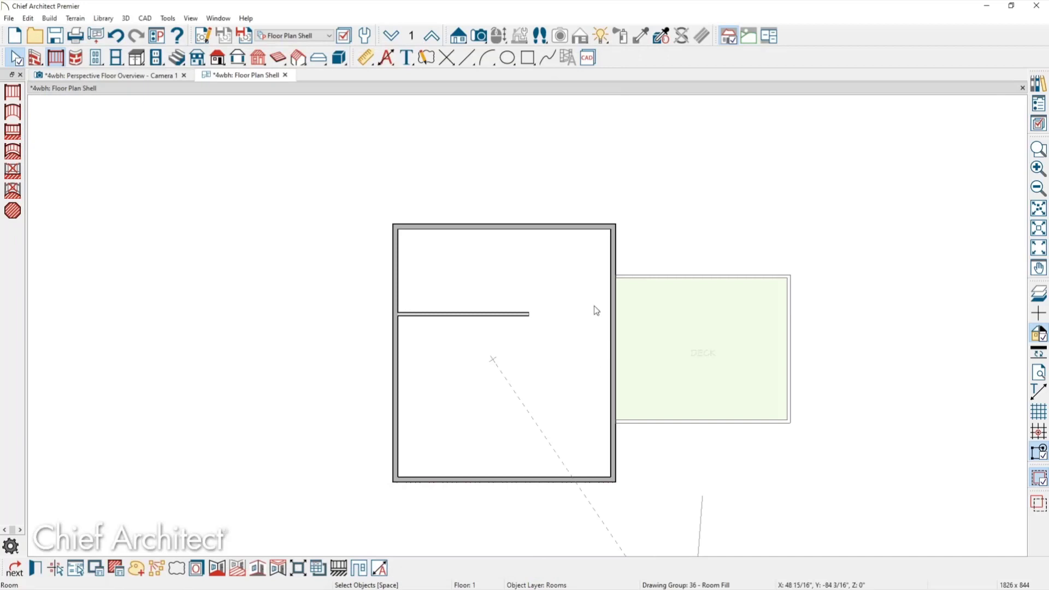
Step: Switch the plan to the Framing Floor plan view to show the deck planks
click(318, 38)
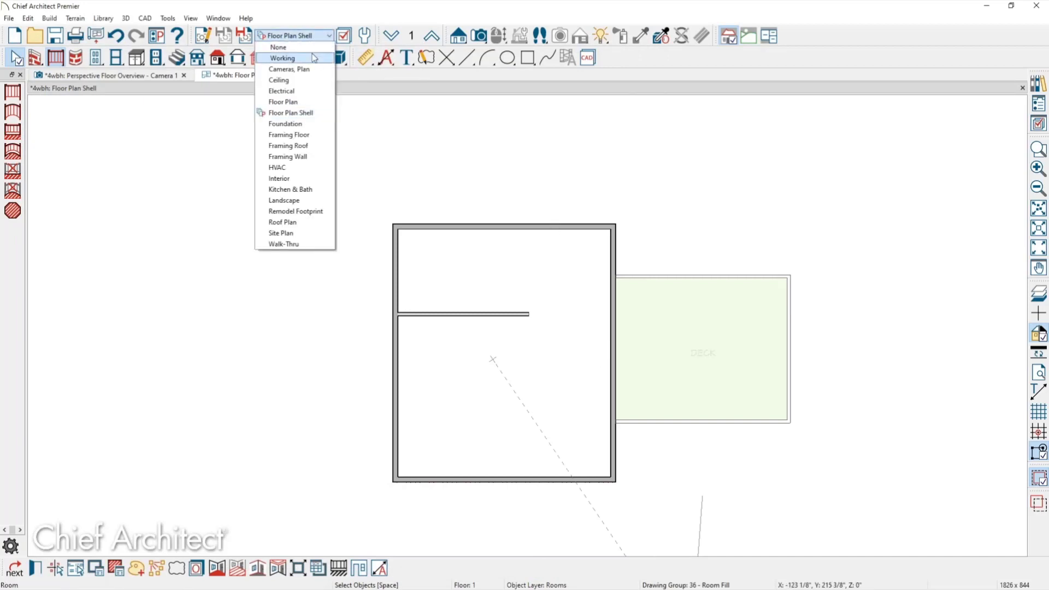
click(300, 136)
scroll(770, 374, up, 2)
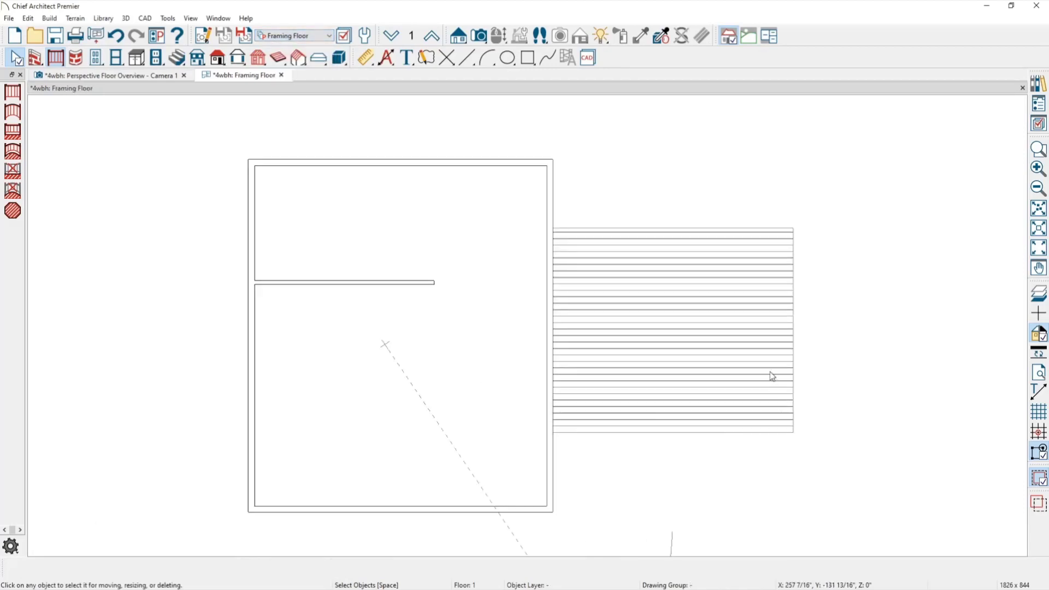
Step: Turn off the display of the Framing, Deck Planking layer using one of the deck planks
click(757, 348)
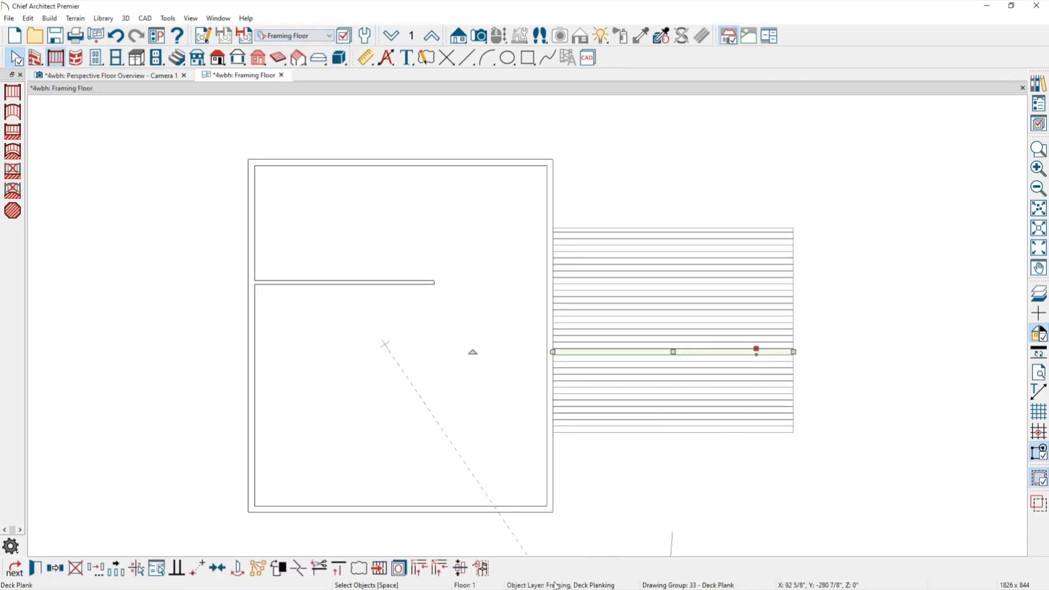
click(399, 568)
click(394, 150)
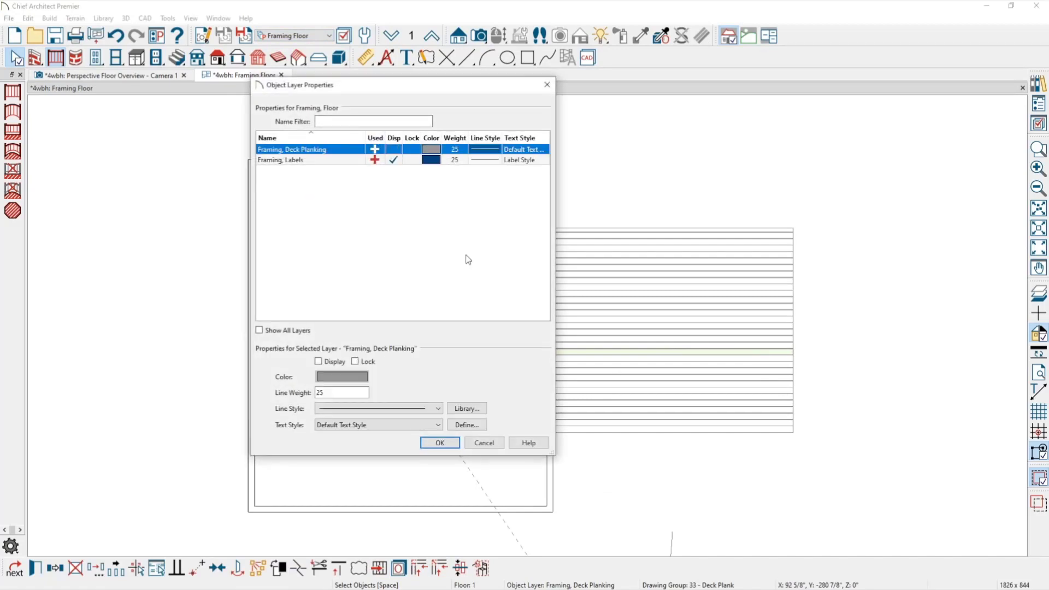
click(440, 442)
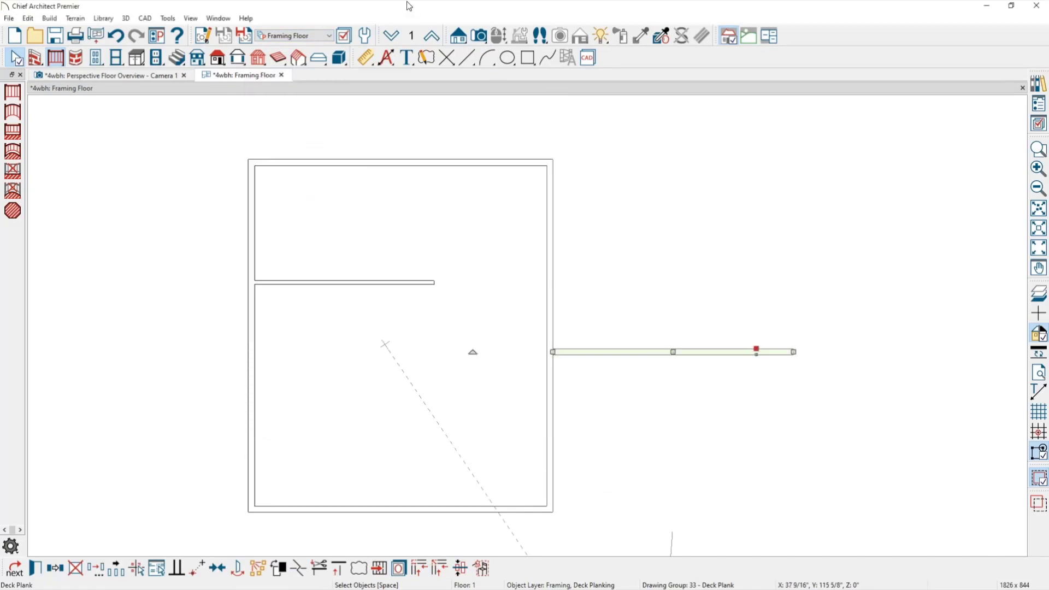
Step: Go down to floor 0 and examine the deck's joists, footings and upper 4x12 beam in plan
click(391, 36)
scroll(858, 298, up, 2)
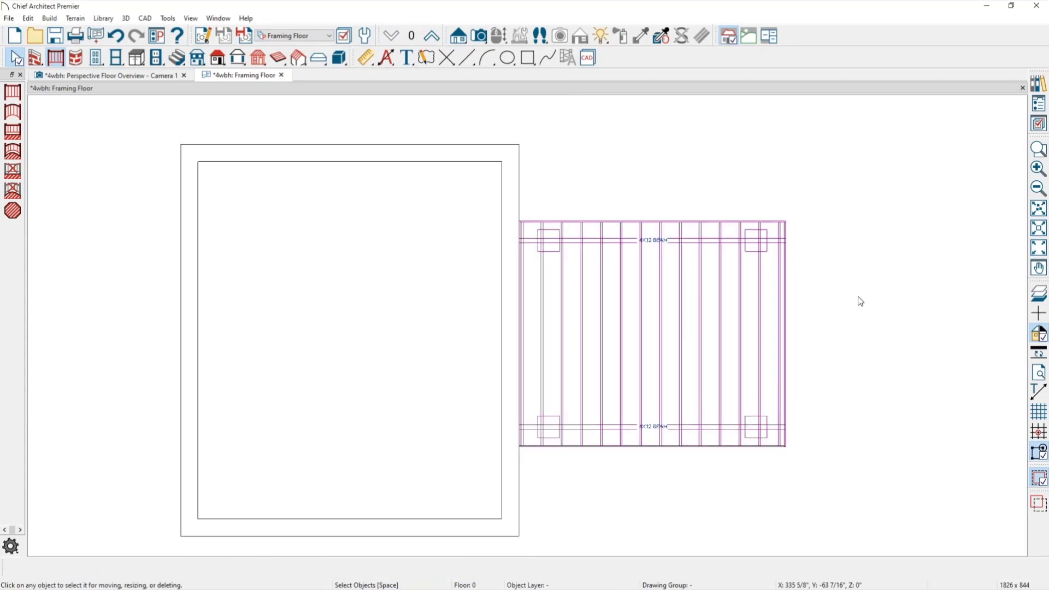
middle_drag(857, 292, 773, 267)
scroll(775, 302, up, 1)
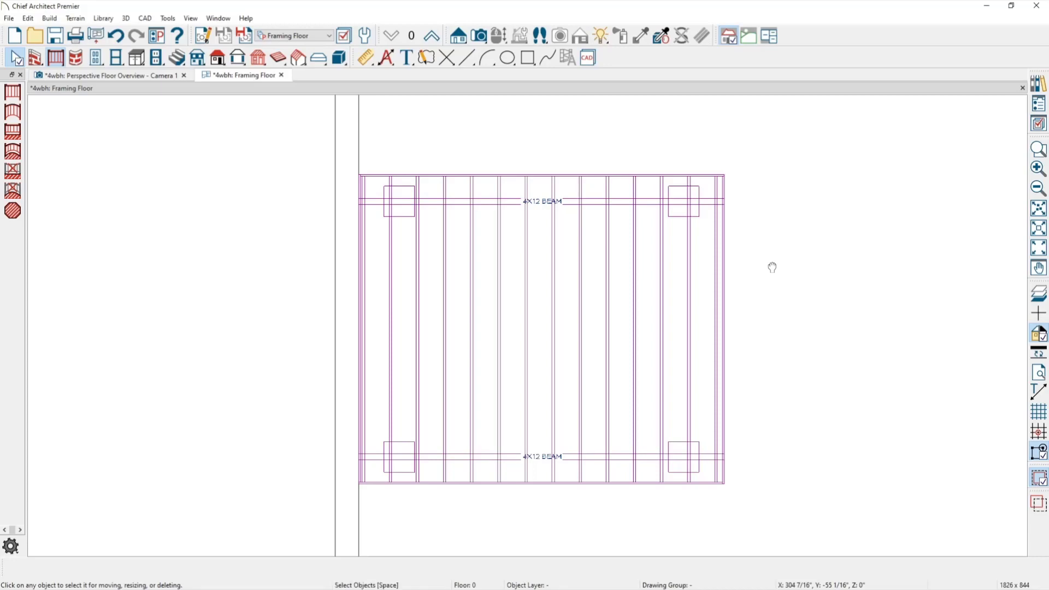
click(599, 203)
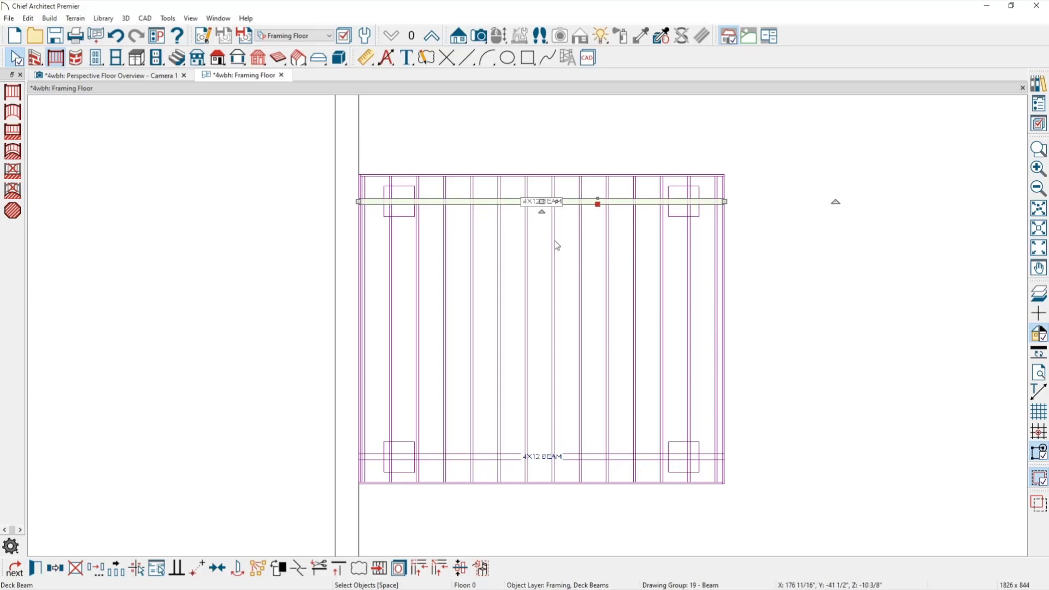
Step: Create a perspective framing overview and examine the deck framing beside the building
click(479, 36)
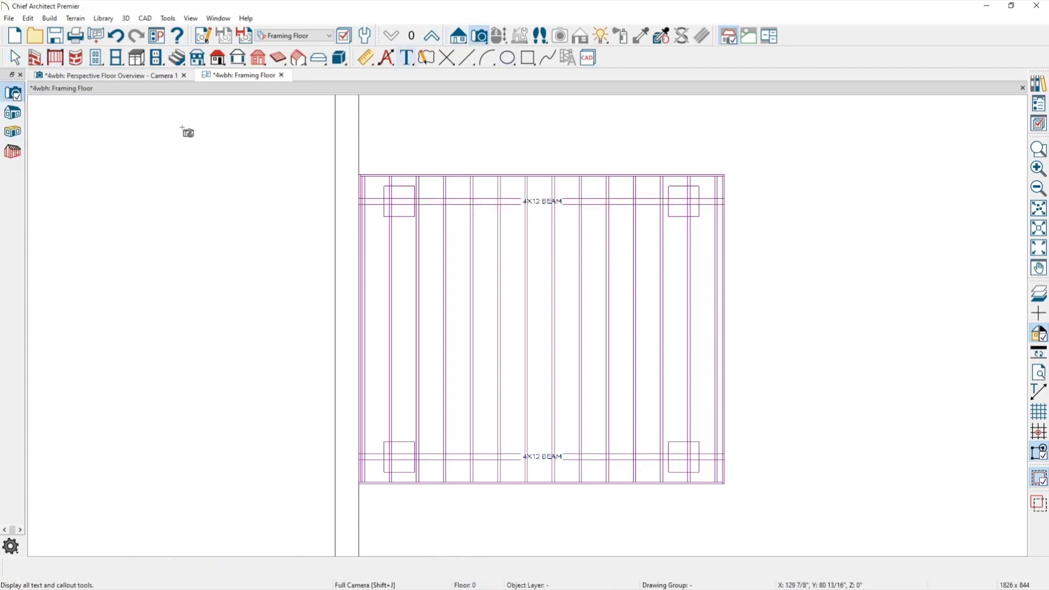
click(25, 155)
drag(694, 311, 659, 371)
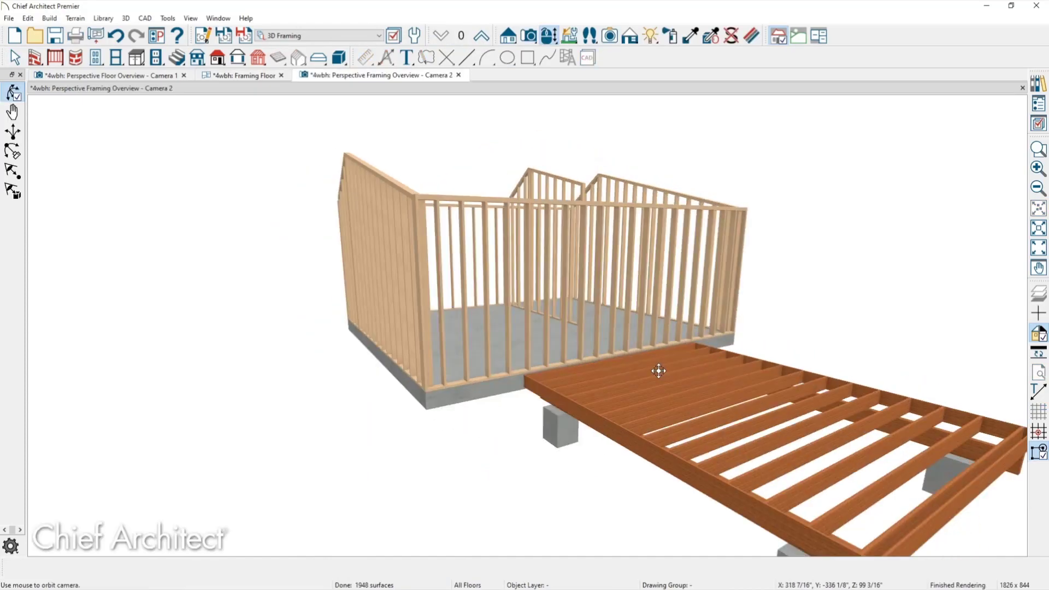
drag(555, 428, 746, 415)
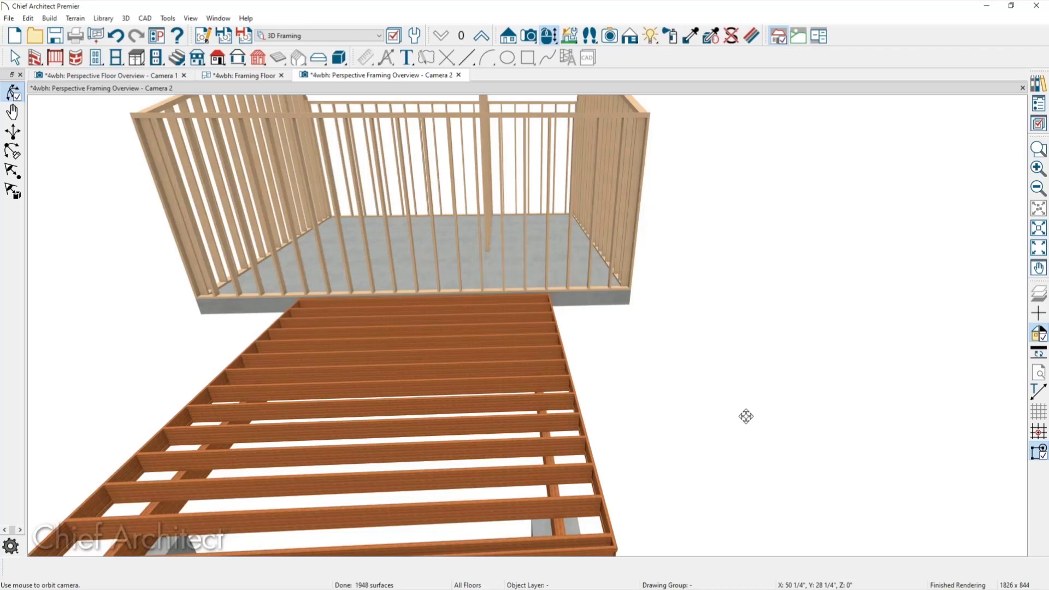
drag(679, 417, 716, 415)
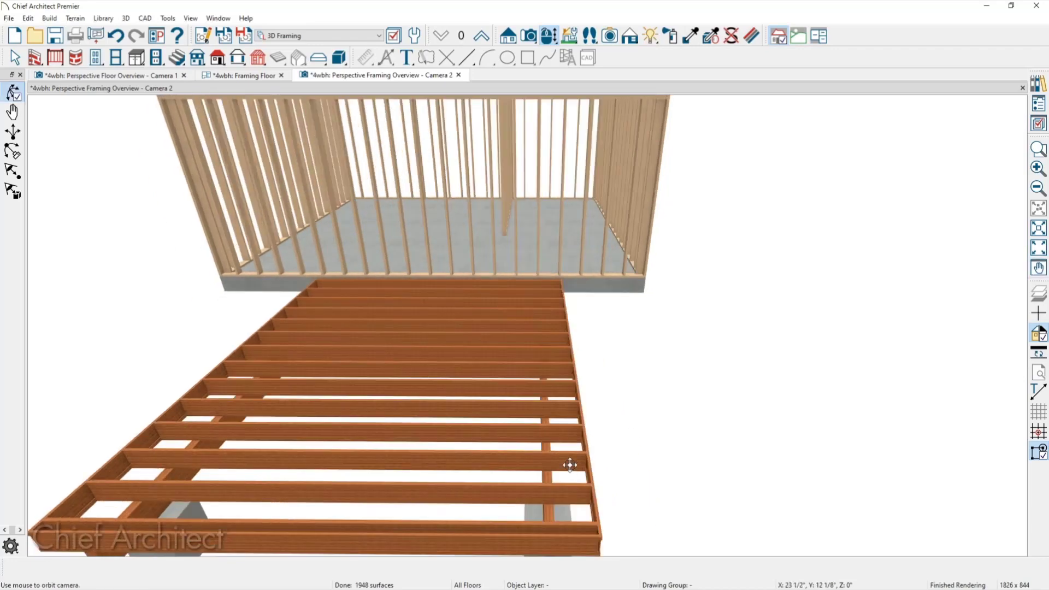
Step: Select the right-hand deck beam beneath the joists in the framing overview
scroll(569, 464, up, 2)
key(space)
click(517, 497)
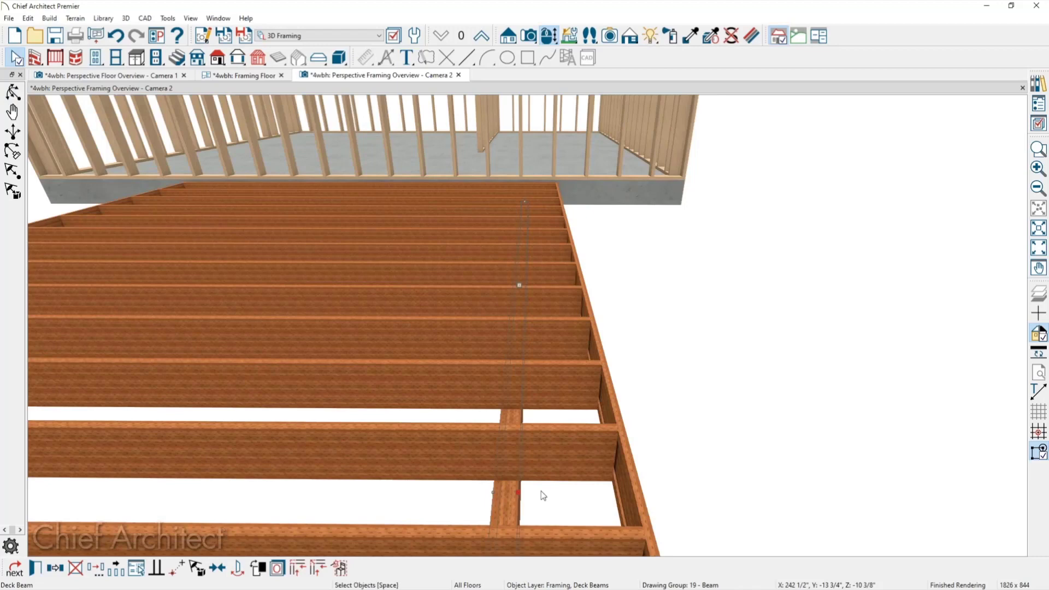
Step: Set the selected deck beam's width to 1 1/2" and agree to turn off Automatic Deck Framing
key(ctrl+e)
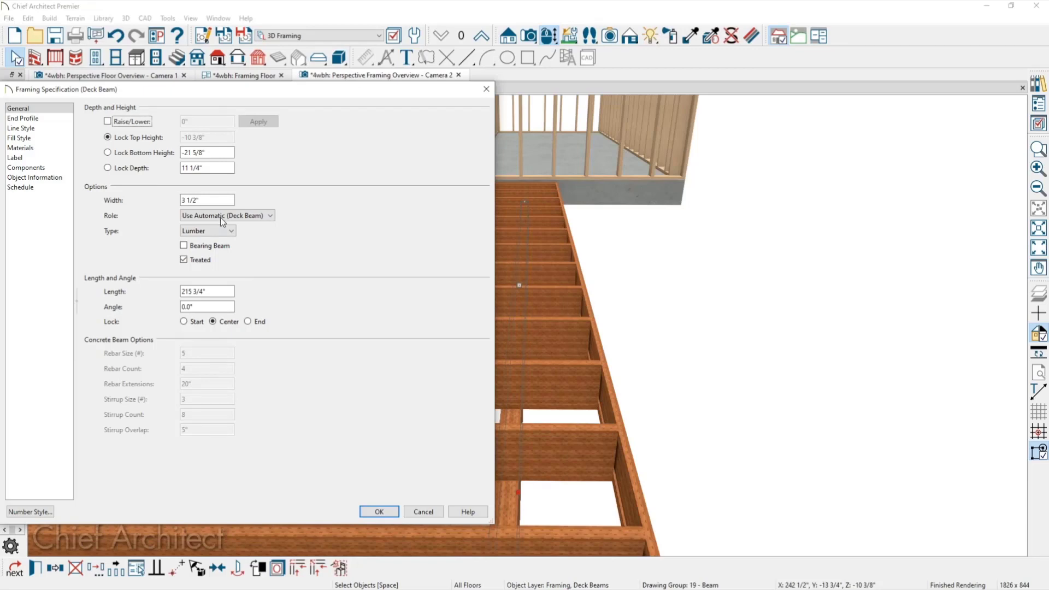
click(202, 169)
drag(207, 200, 169, 201)
text(1.5)
key(Return)
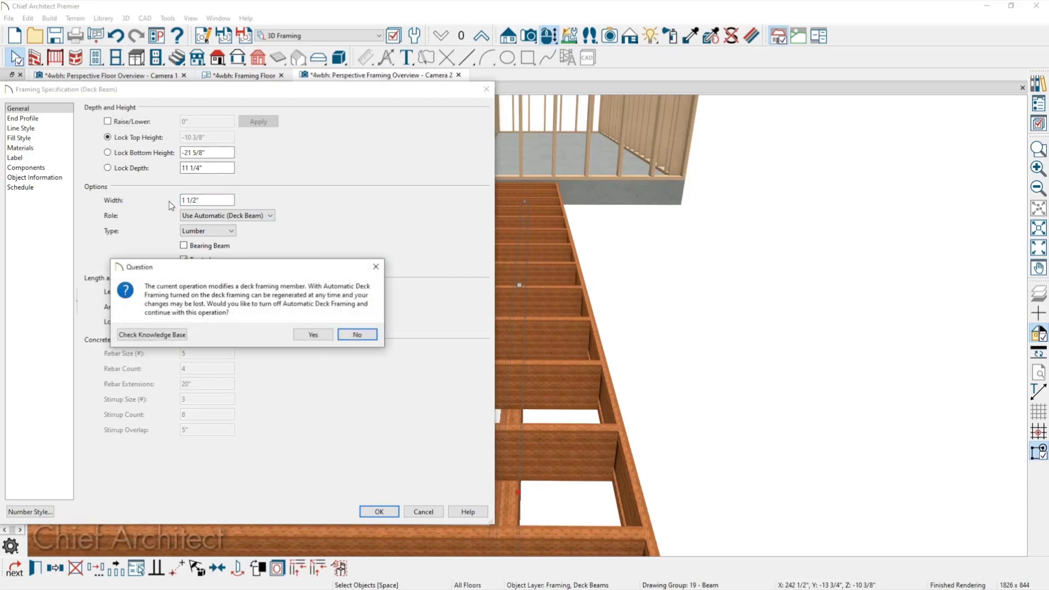
click(312, 335)
Step: Copy the narrowed deck beam beside itself at a relative distance of 1.5" and an angle of 0°
click(55, 568)
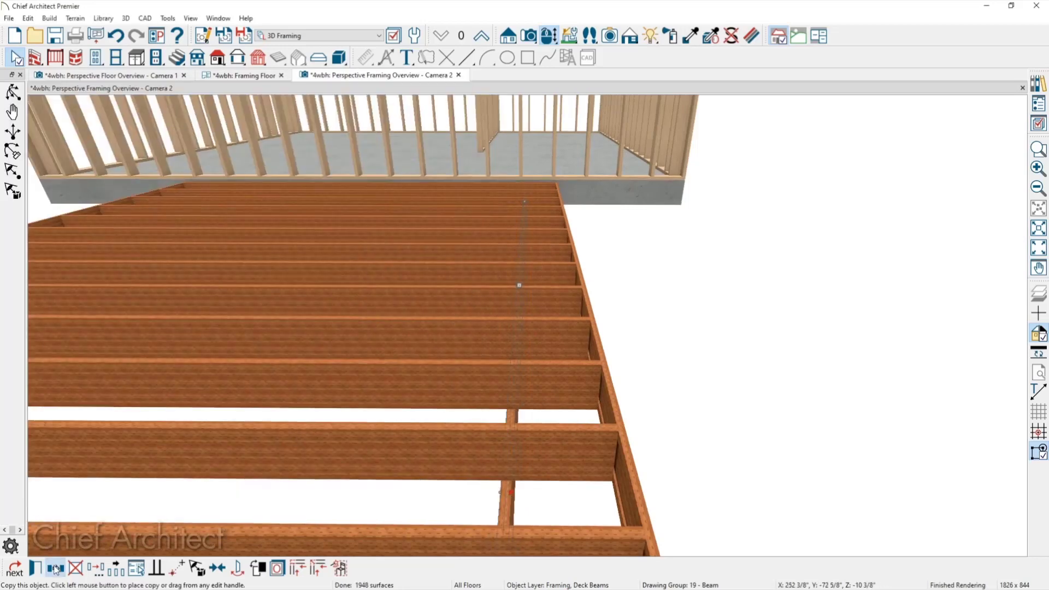
scroll(529, 281, up, 5)
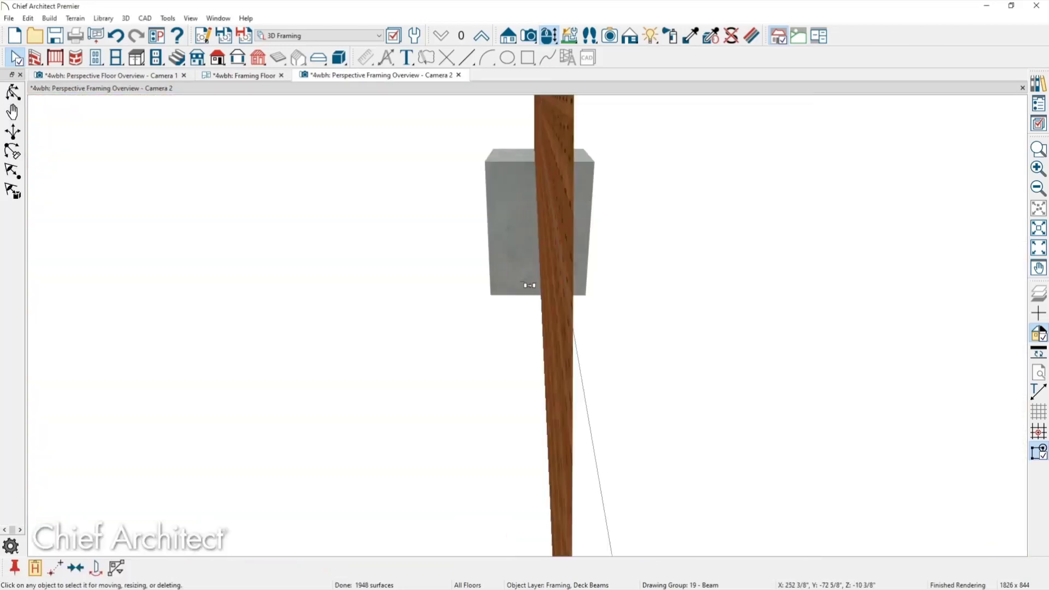
scroll(529, 280, down, 3)
scroll(530, 278, up, 1)
drag(530, 273, 516, 269)
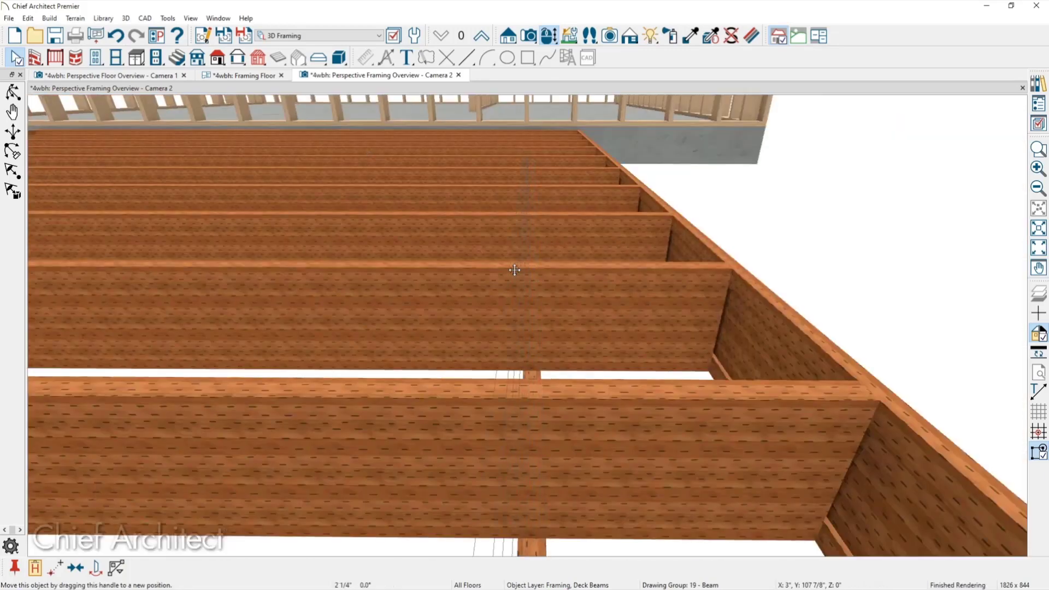
key(Tab)
text(1.5)
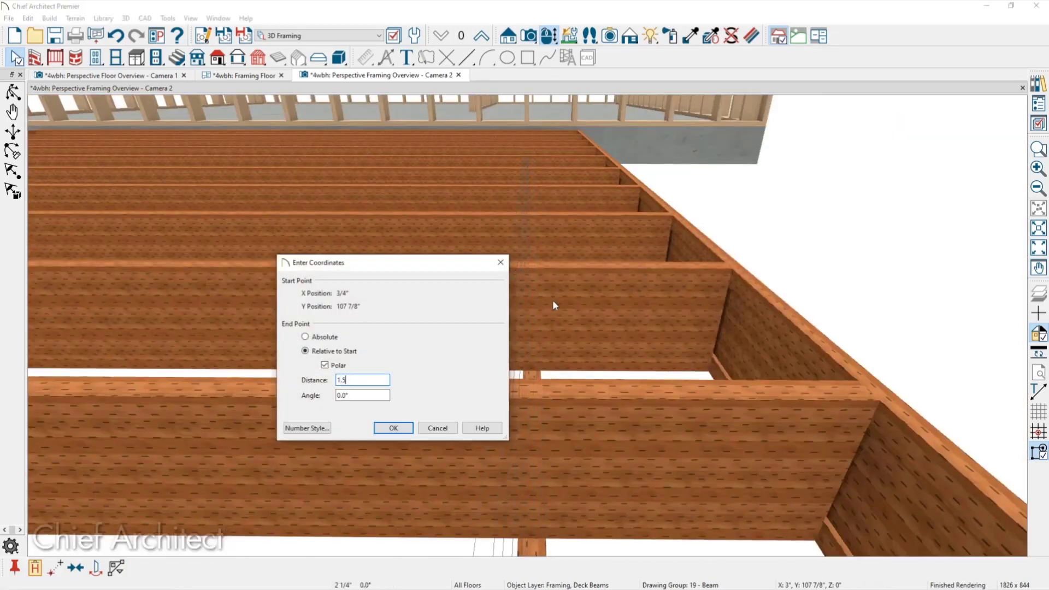
key(Return)
scroll(553, 290, down, 2)
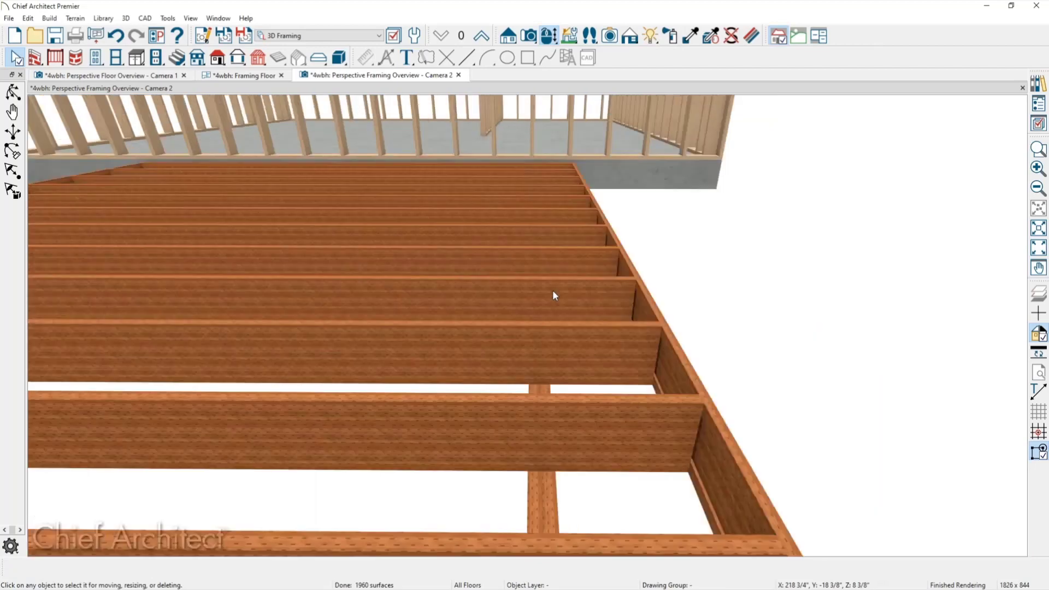
Step: Examine the doubled deck beam and compare it with the beam on the opposite side of the deck
click(551, 488)
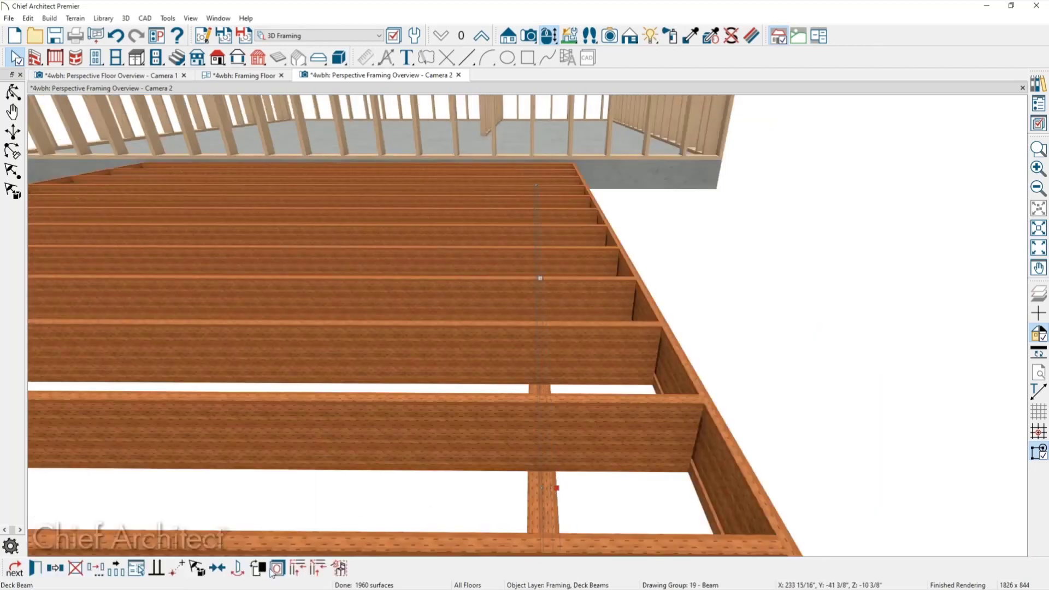
click(162, 483)
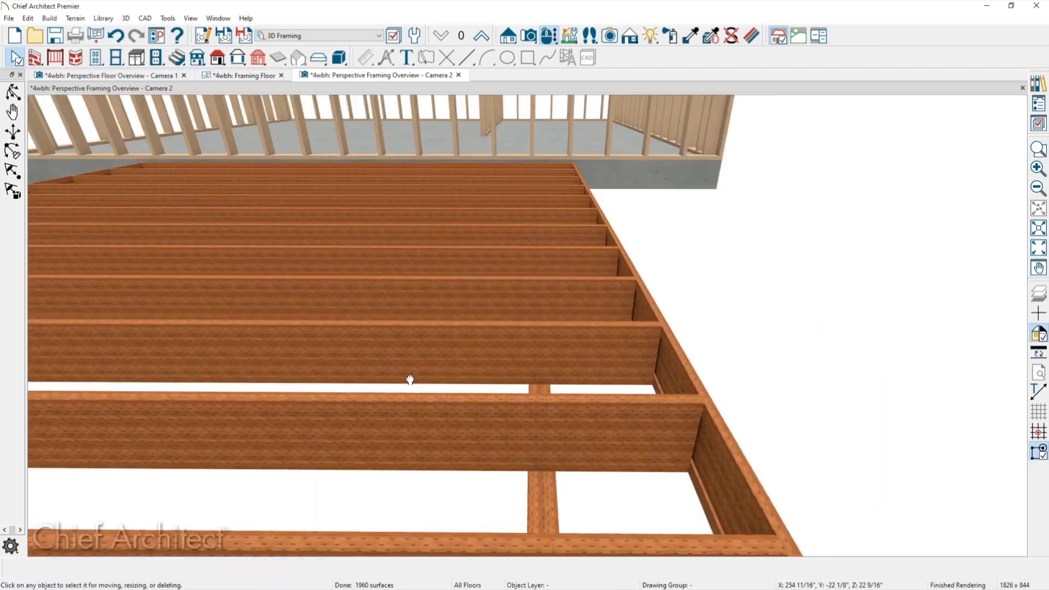
middle_drag(410, 380, 413, 348)
scroll(413, 348, down, 3)
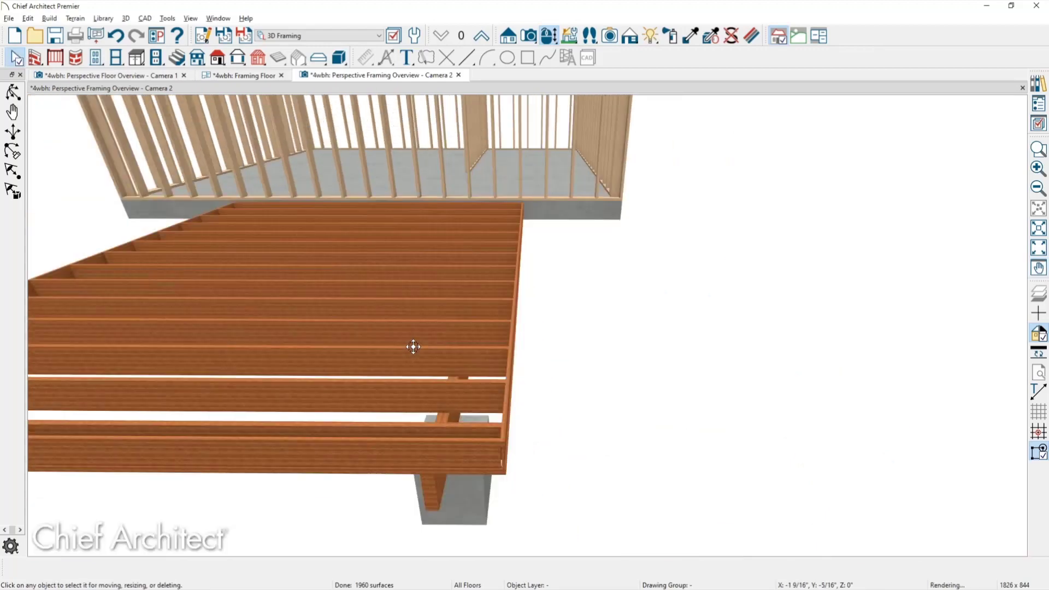
scroll(418, 347, up, 1)
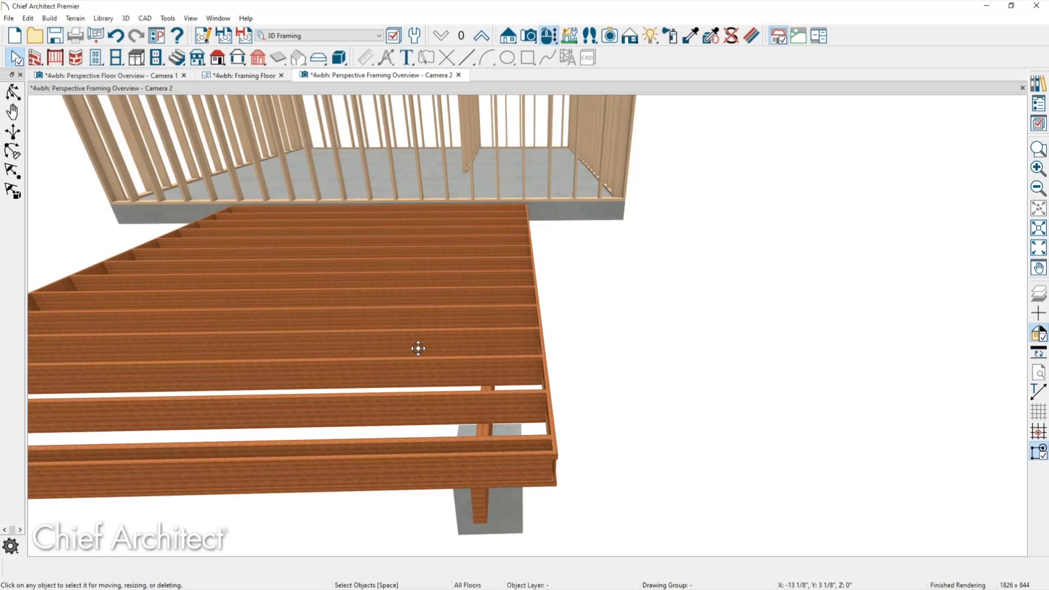
middle_drag(418, 348, 615, 383)
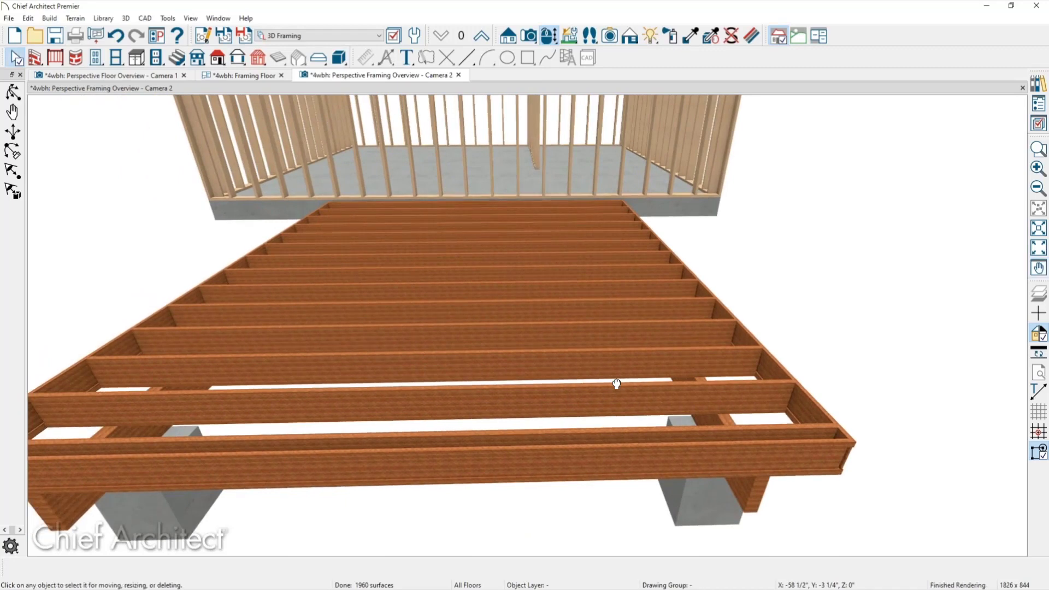
Step: Display floor 1 of the plan in the Floor Plan Shell saved view
click(132, 75)
click(259, 78)
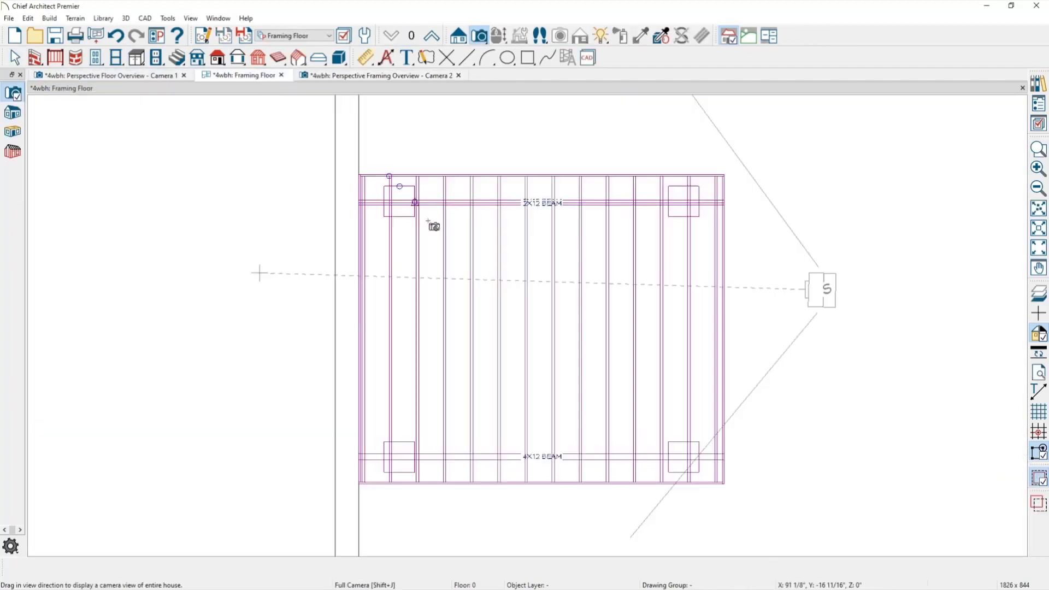
click(431, 36)
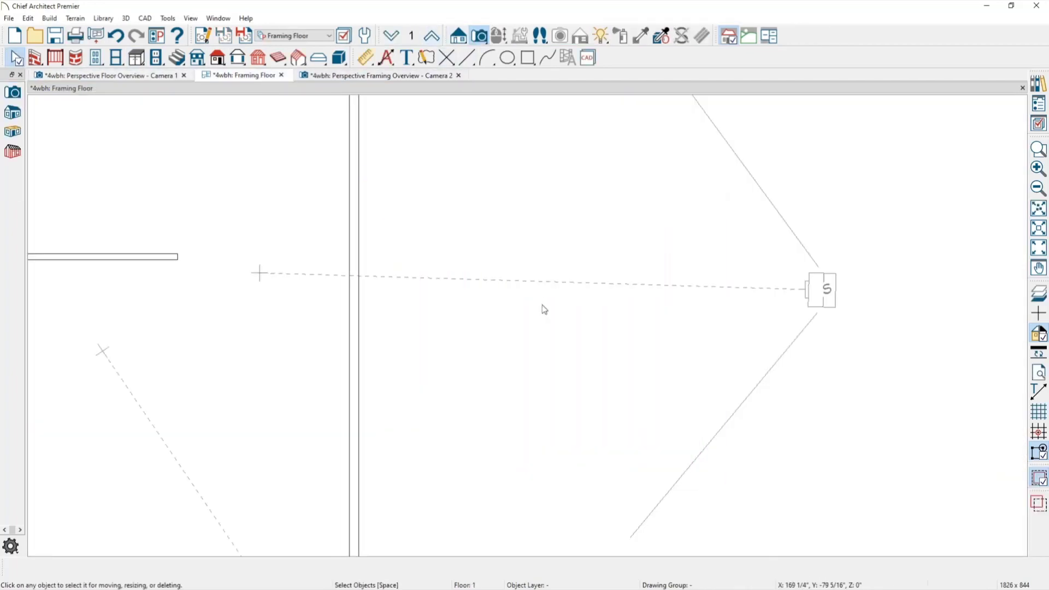
click(301, 35)
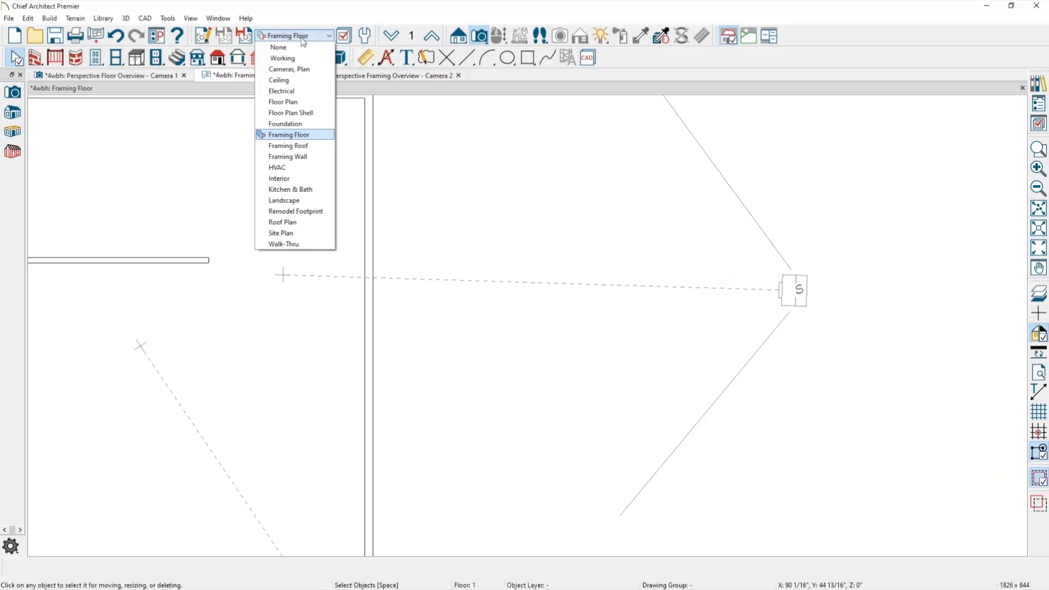
click(293, 112)
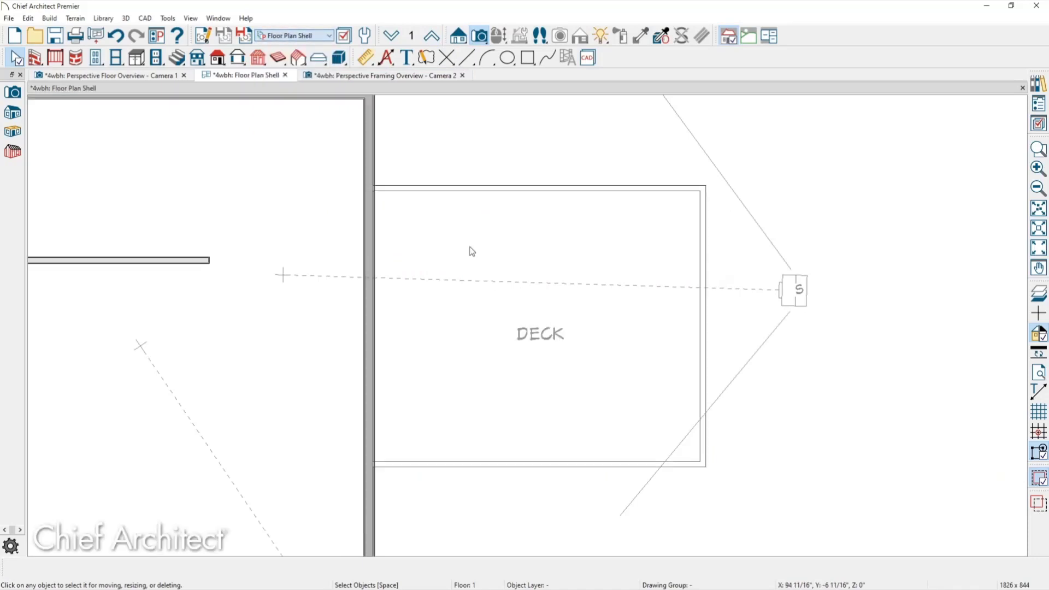
Step: Review the depth and width defaults for the beams in the deck room's support settings
click(519, 228)
double_click(519, 227)
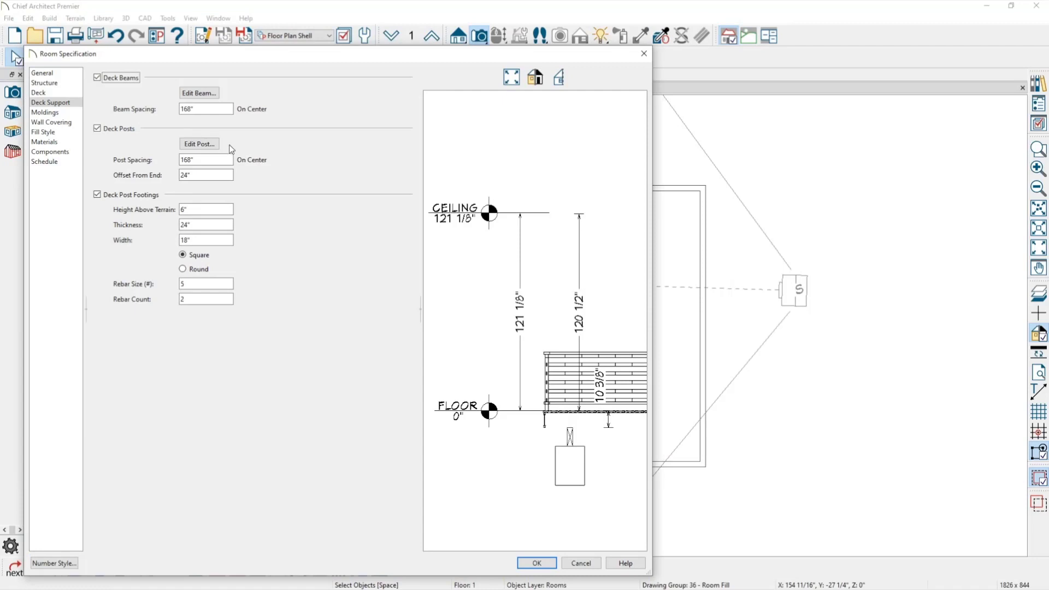
click(200, 93)
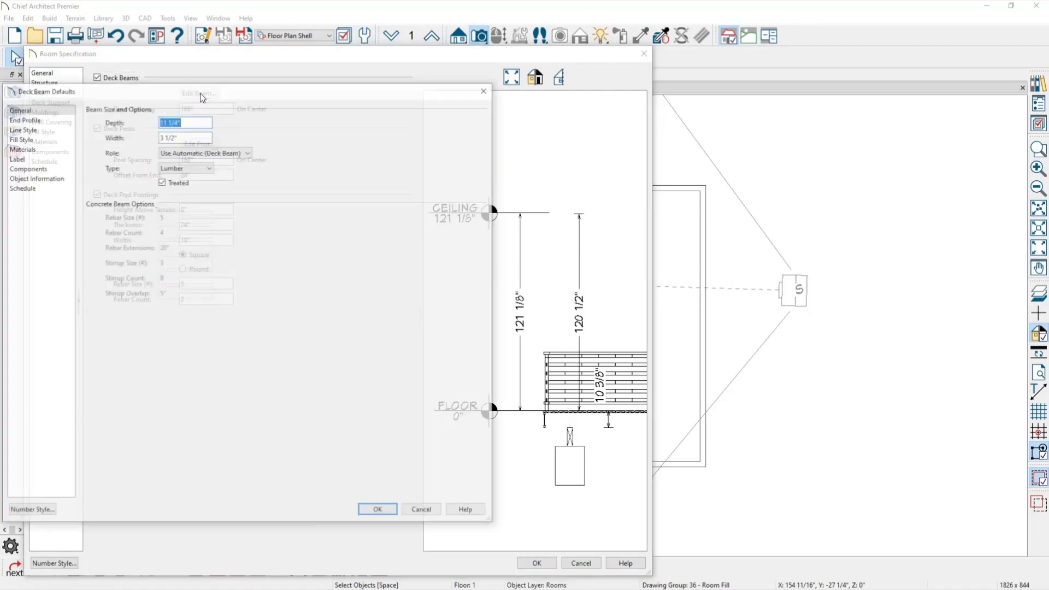
click(195, 118)
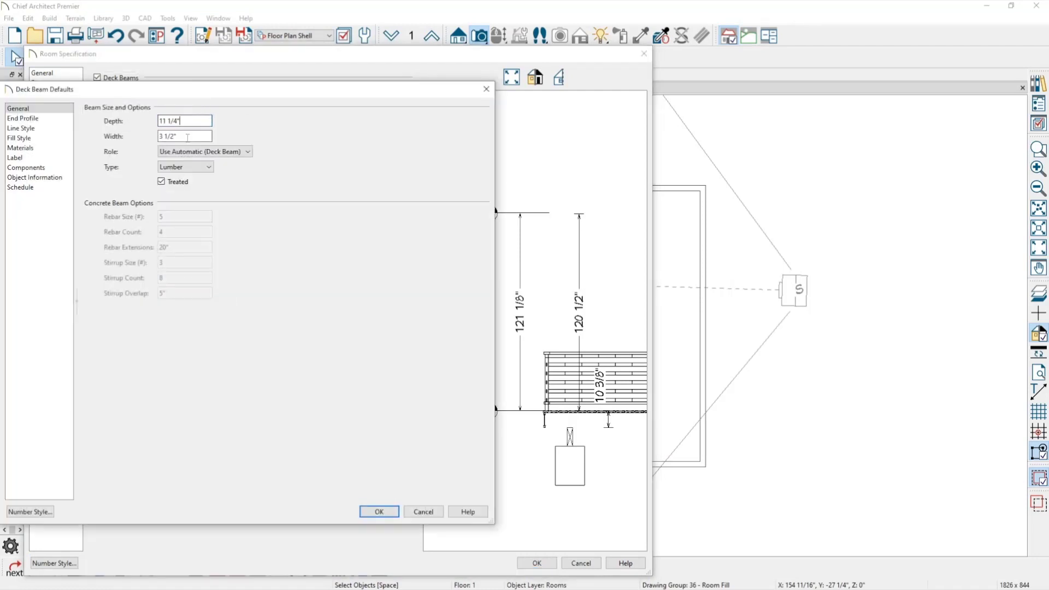
drag(188, 137, 158, 136)
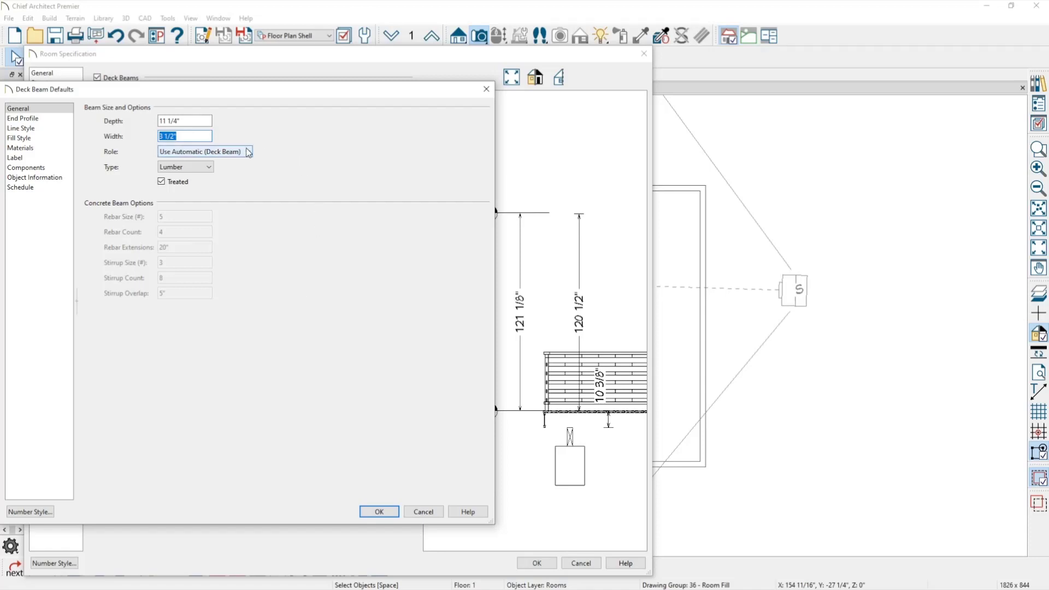
click(204, 139)
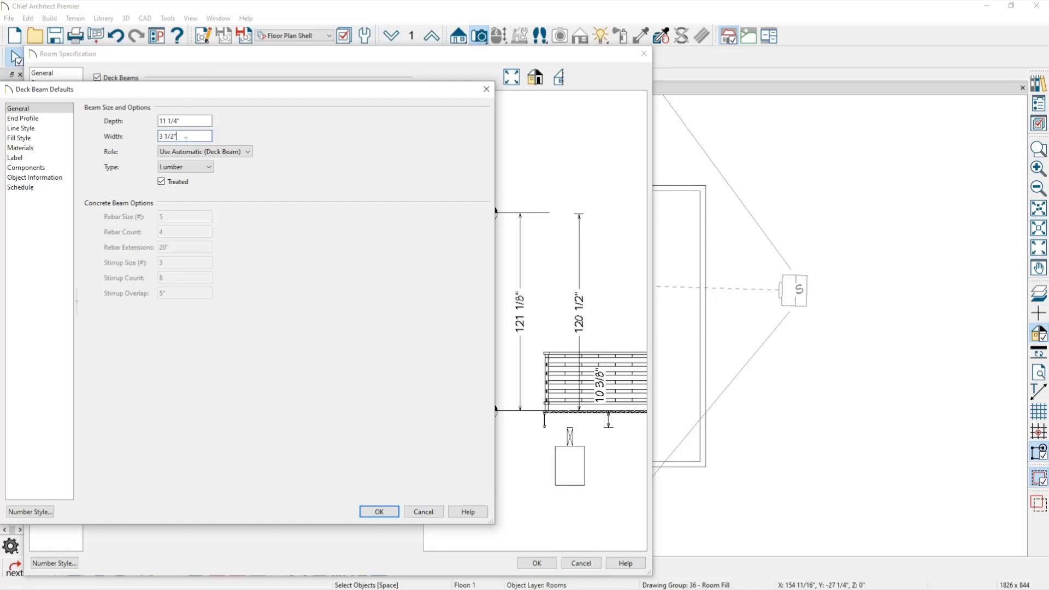
drag(179, 138, 158, 138)
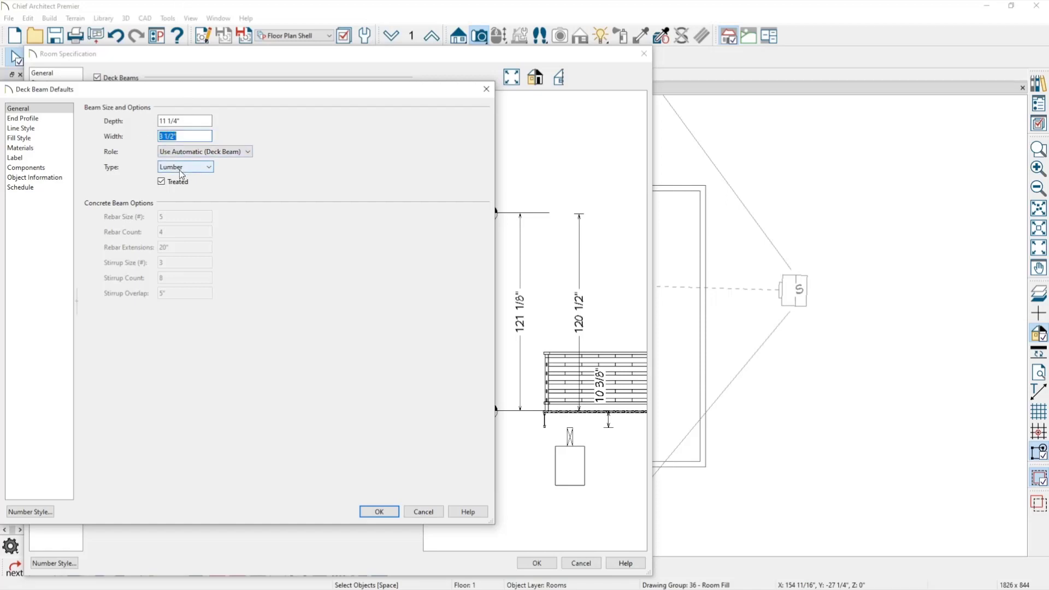
key(Return)
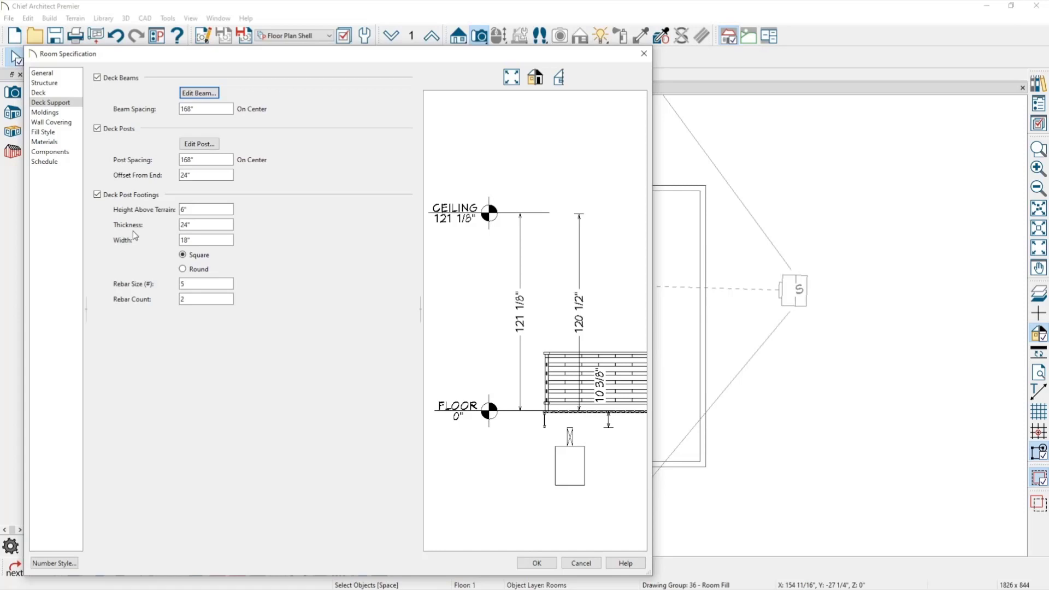
Step: Try turning on automatic regeneration of deck framing for the deck room, and discard the room changes
click(59, 94)
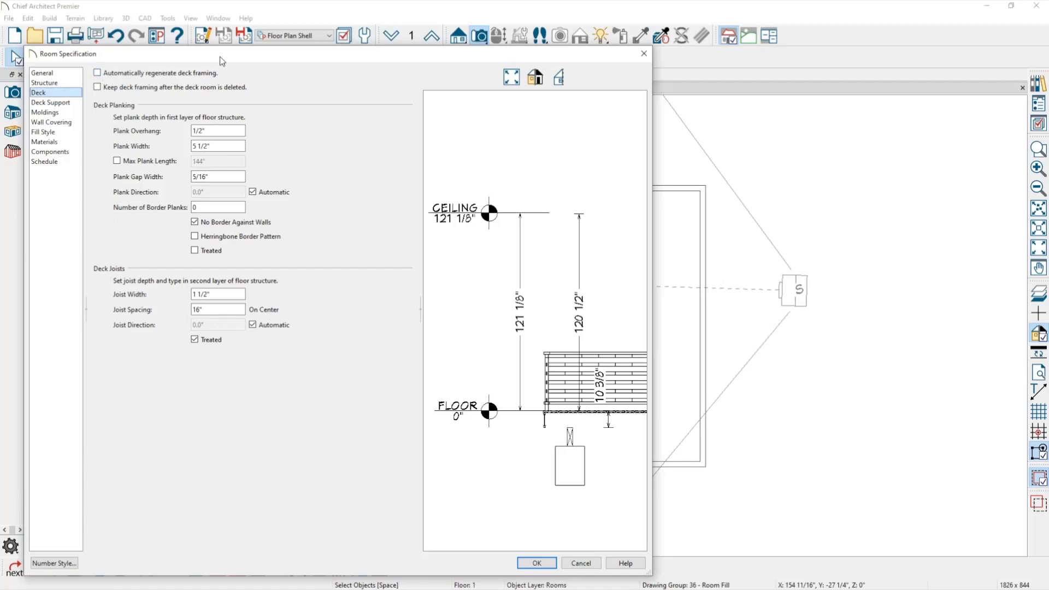
click(104, 76)
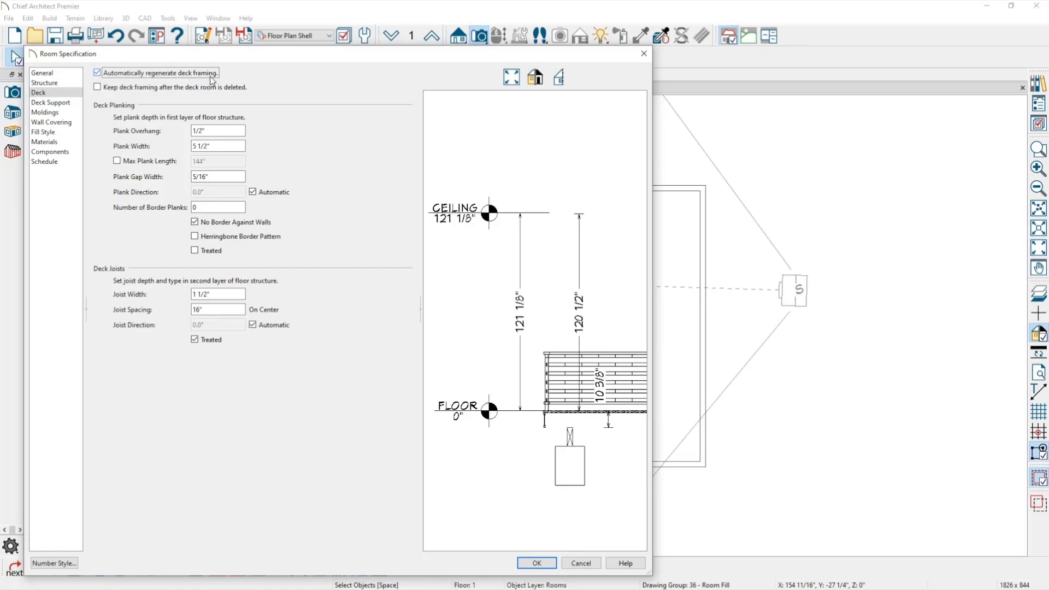
click(644, 55)
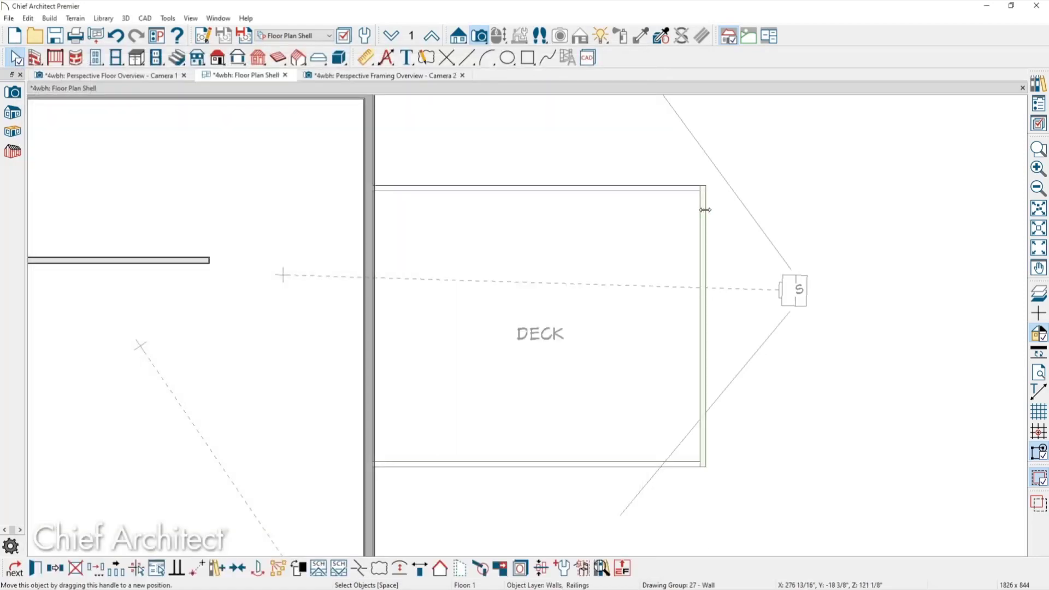
Step: Move the deck's outer railing about 9 3/4" away from the house and check the framing in the perspective overview
drag(705, 209, 720, 210)
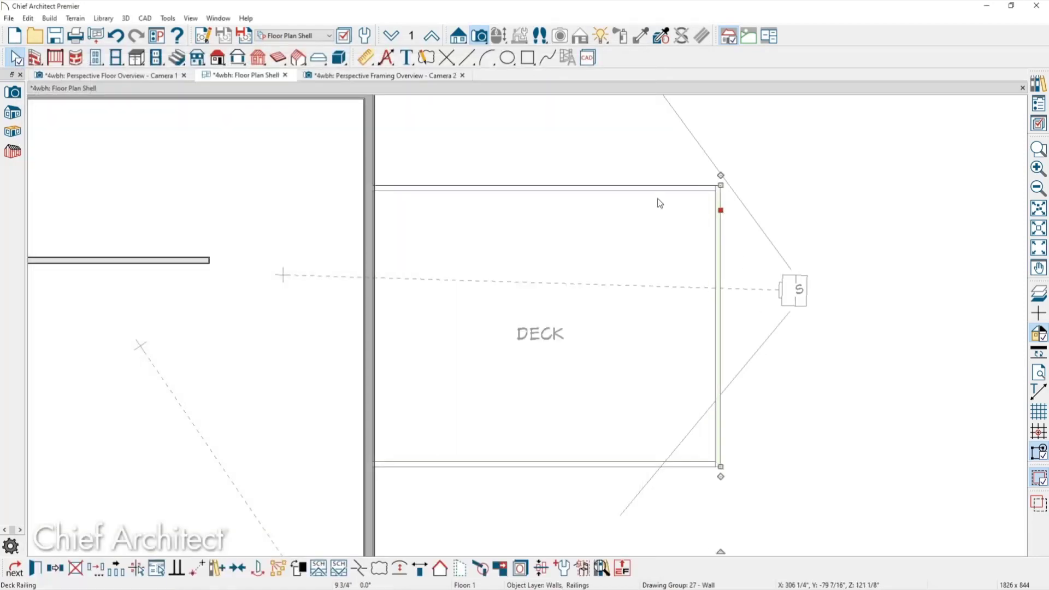
click(362, 74)
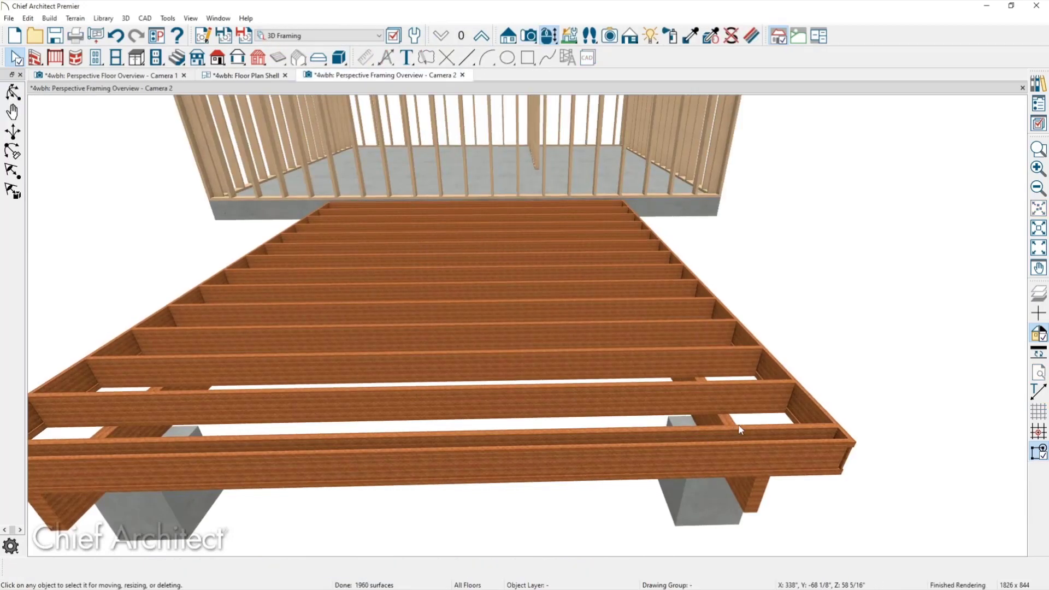
click(808, 457)
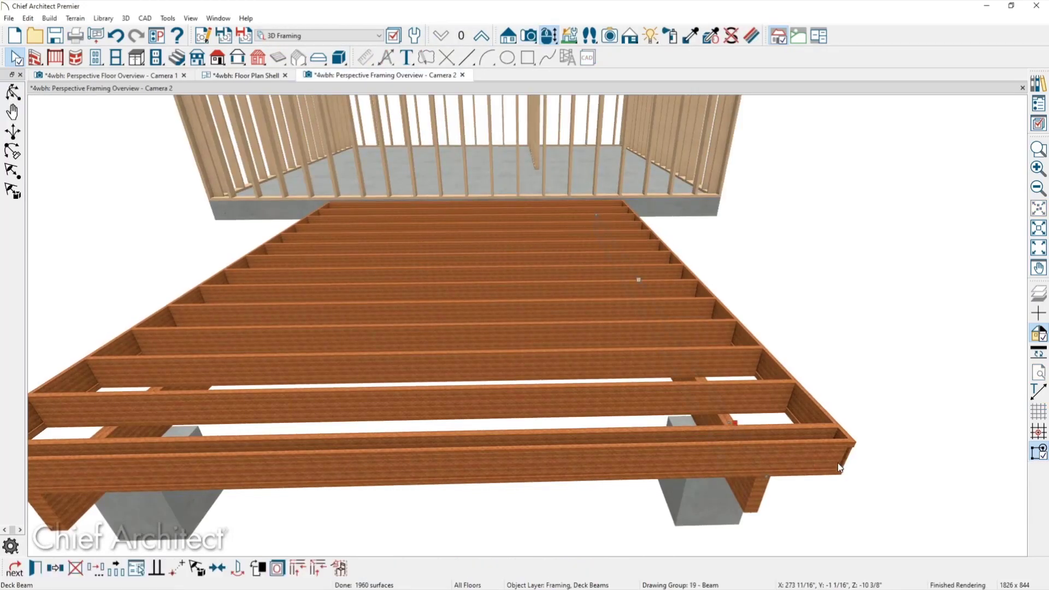
Step: Turn on automatic regeneration of deck framing in the deck room's specification
click(228, 80)
double_click(397, 195)
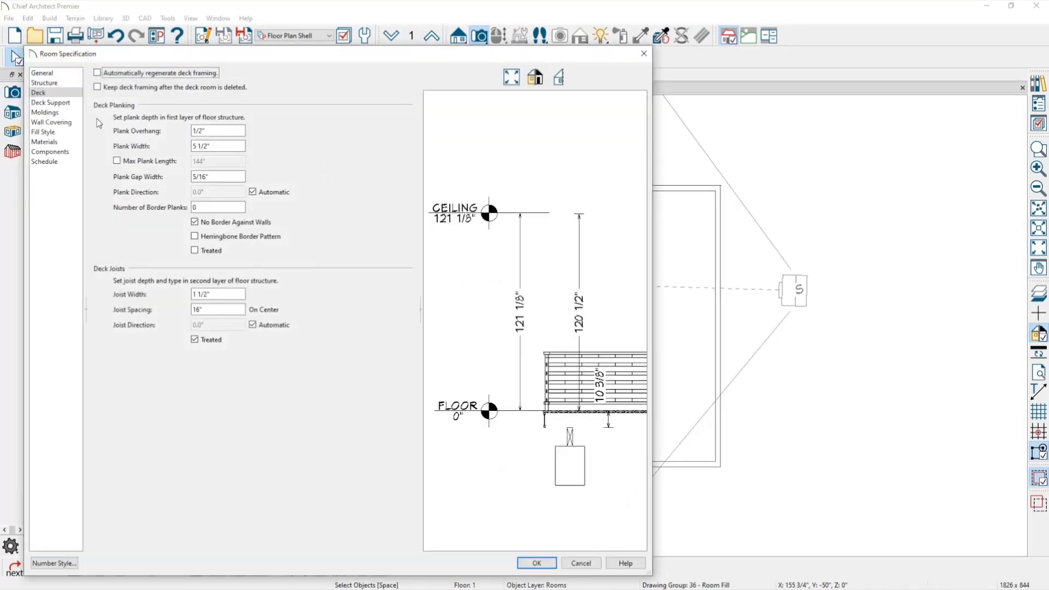
click(109, 74)
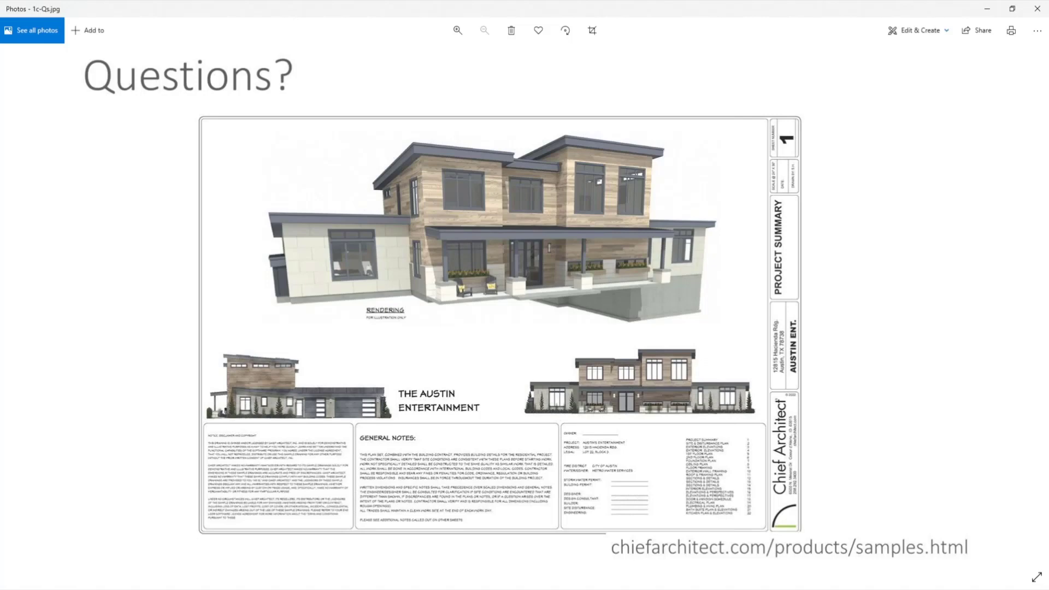
Step: Return to Chief Architect from the Photos slide and close the Roofs plan
click(988, 9)
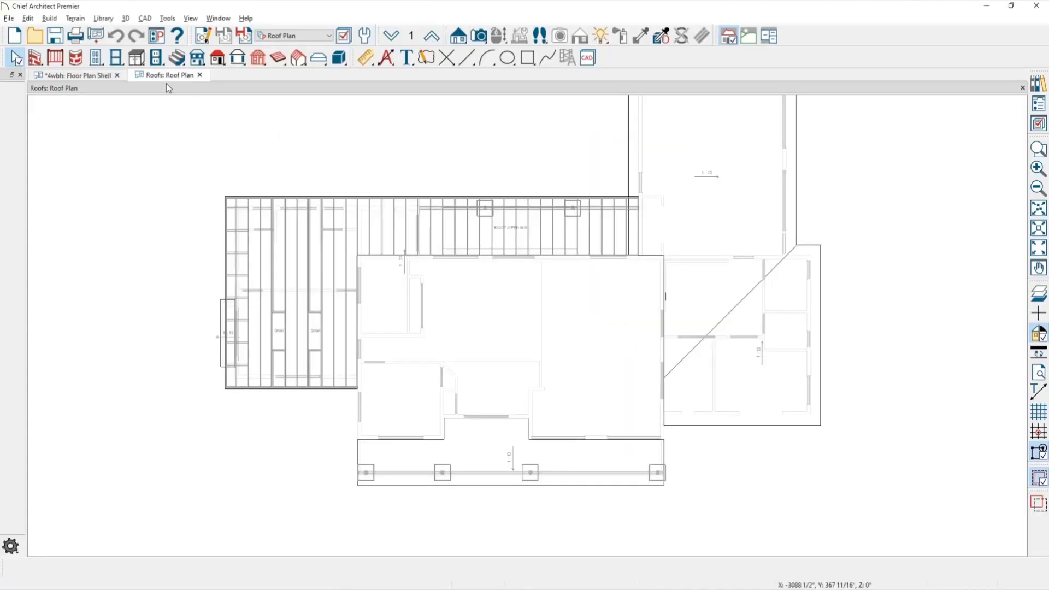
click(200, 75)
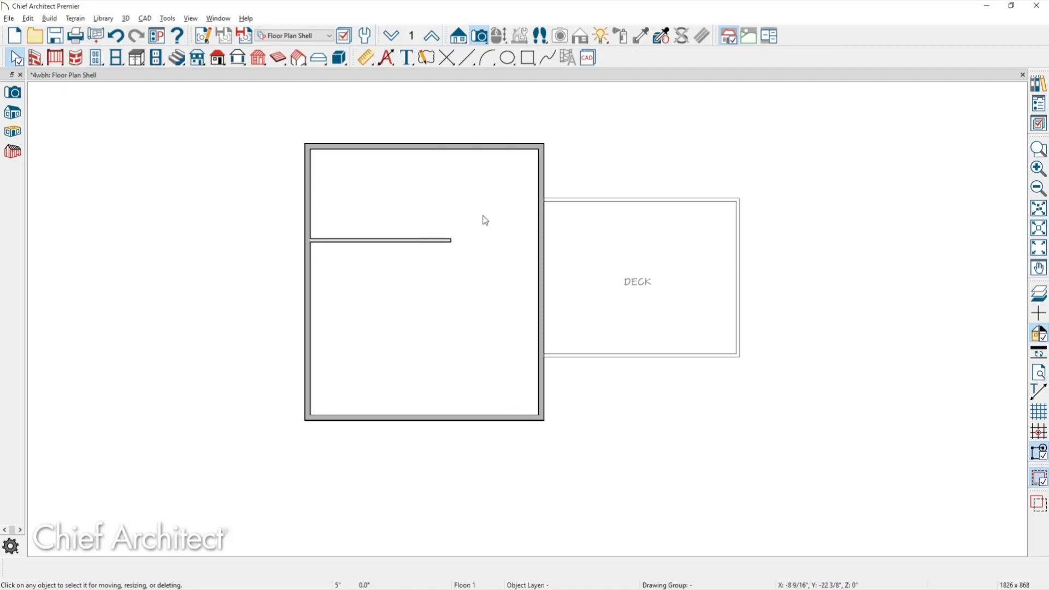
Step: Draw exterior walls for a small rectangular bump-out about 3' deep on the outside of the house's upper wall
middle_drag(481, 211, 498, 250)
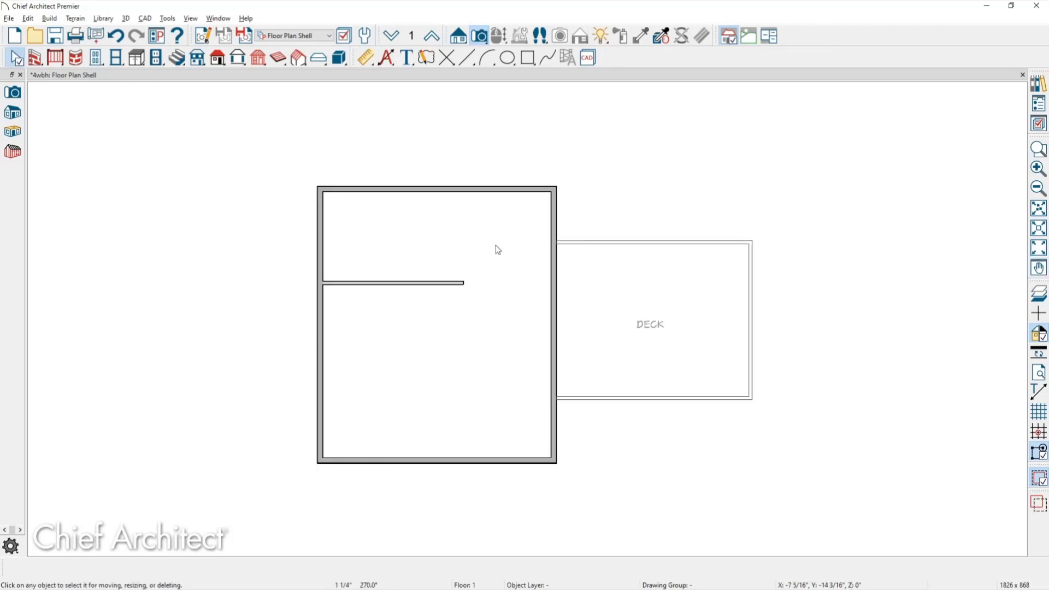
click(36, 58)
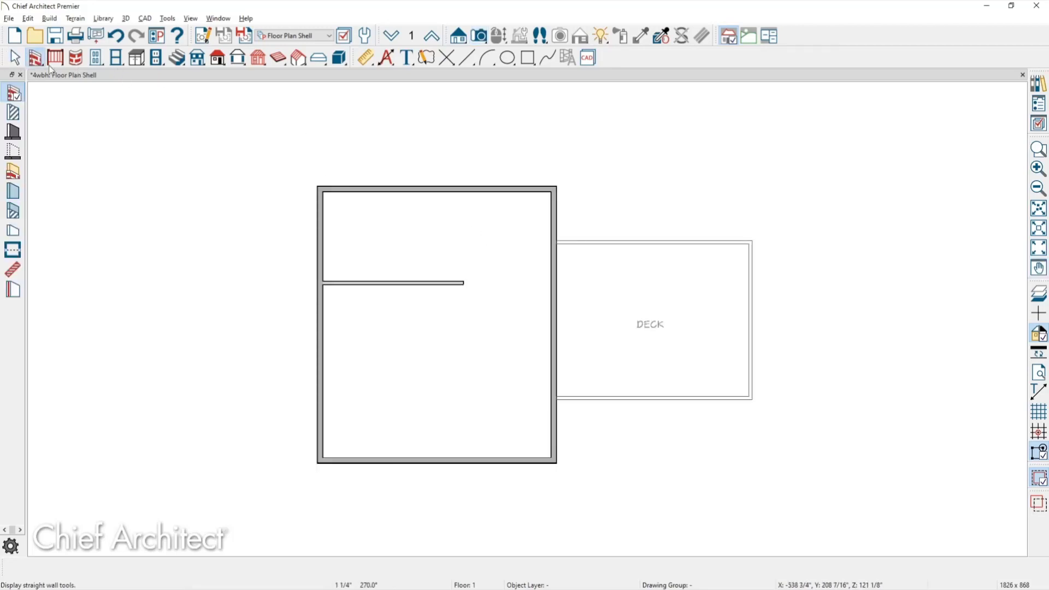
scroll(407, 197, up, 3)
mouse_move(381, 170)
mouse_down()
mouse_move(379, 108)
mouse_move(511, 104)
mouse_move(509, 169)
mouse_up()
key(space)
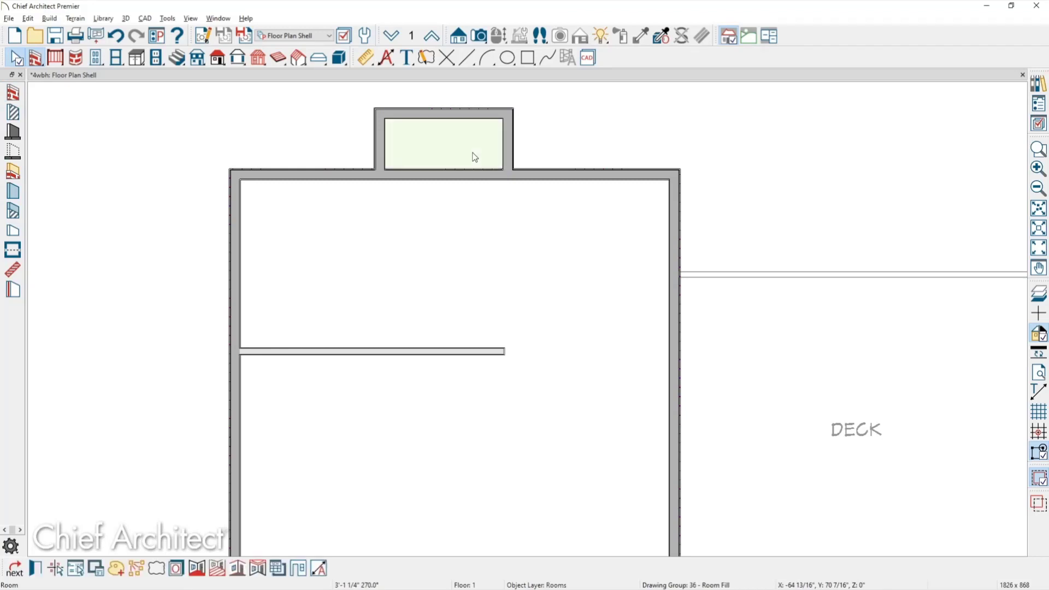
Step: Raise the bump-out room's ceiling by 6' in its structure settings
double_click(473, 157)
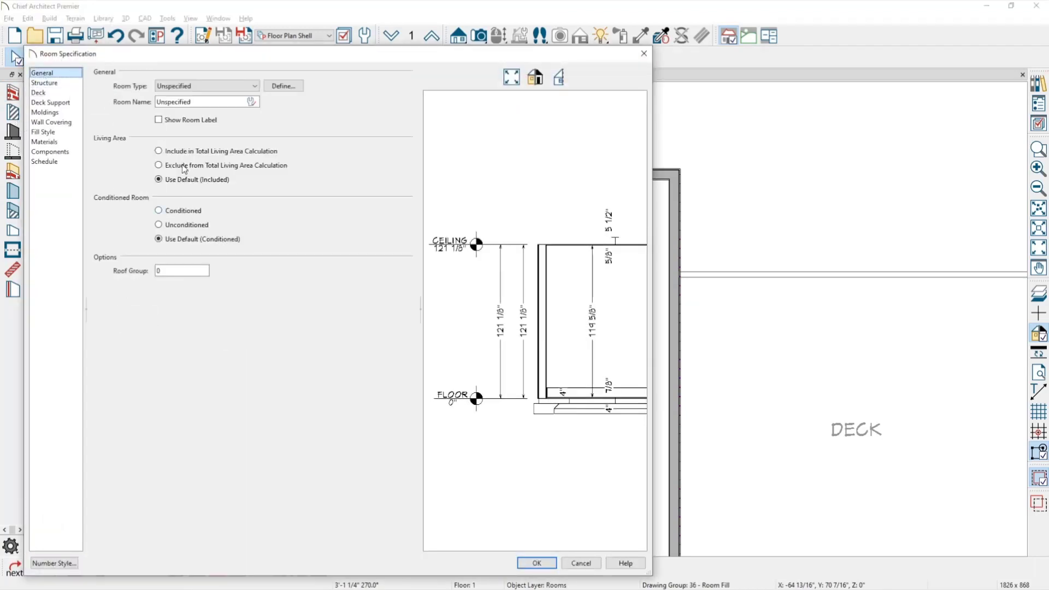
click(42, 83)
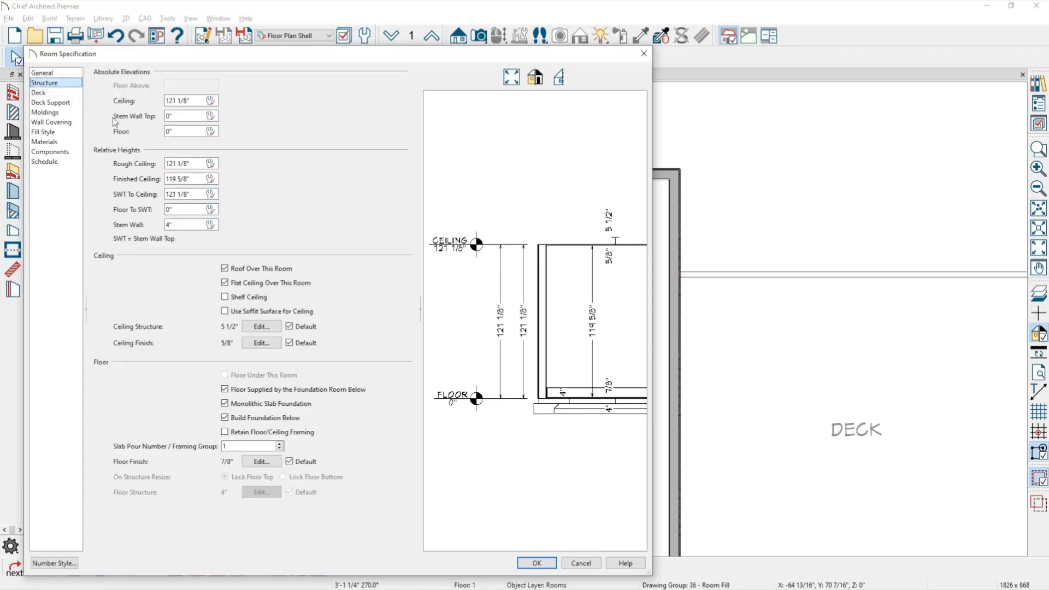
key(Tab)
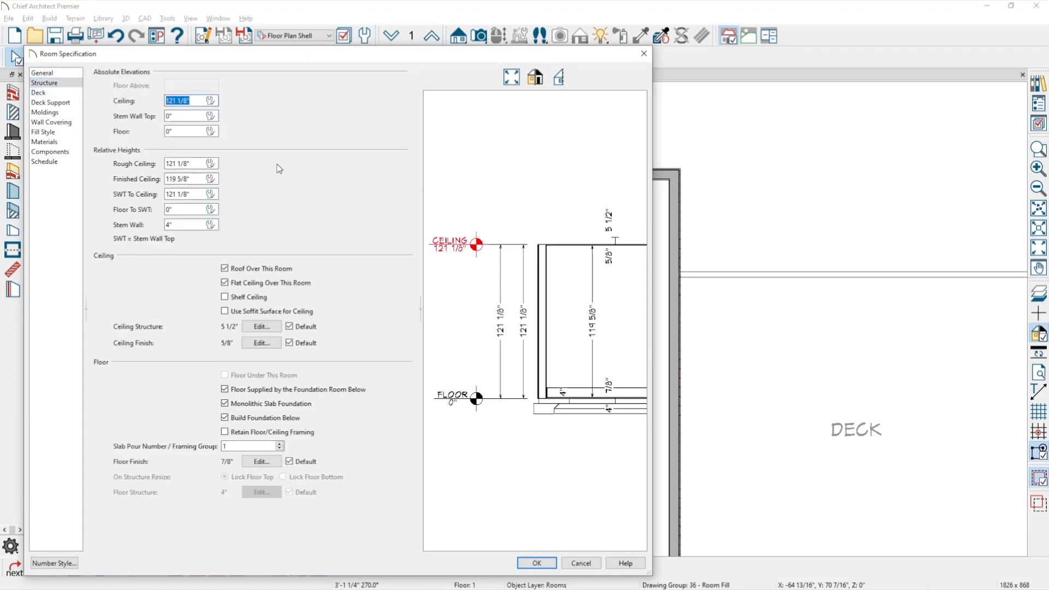
click(199, 105)
text(+6)
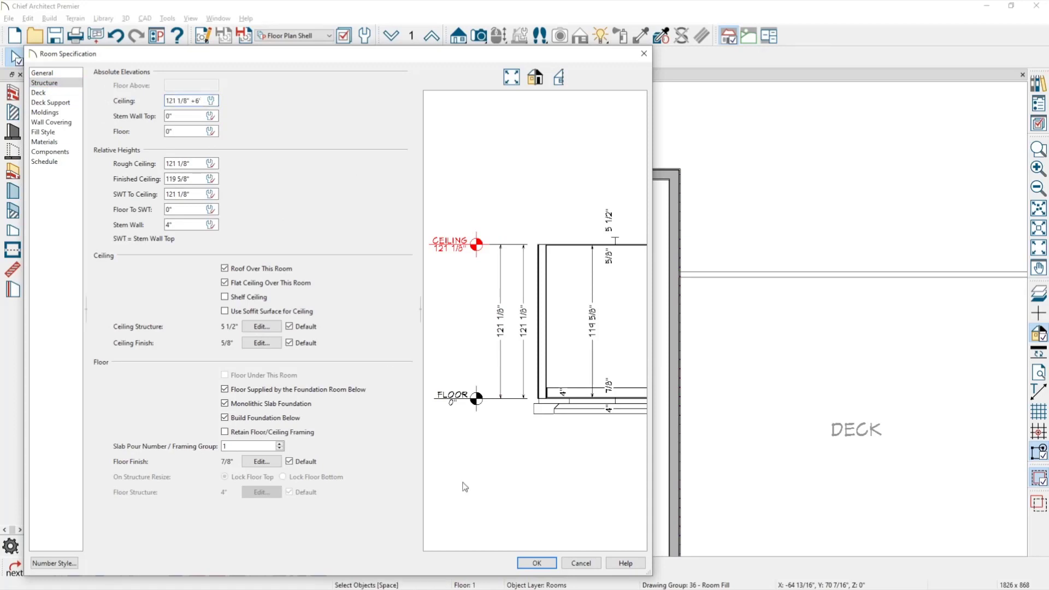
click(536, 563)
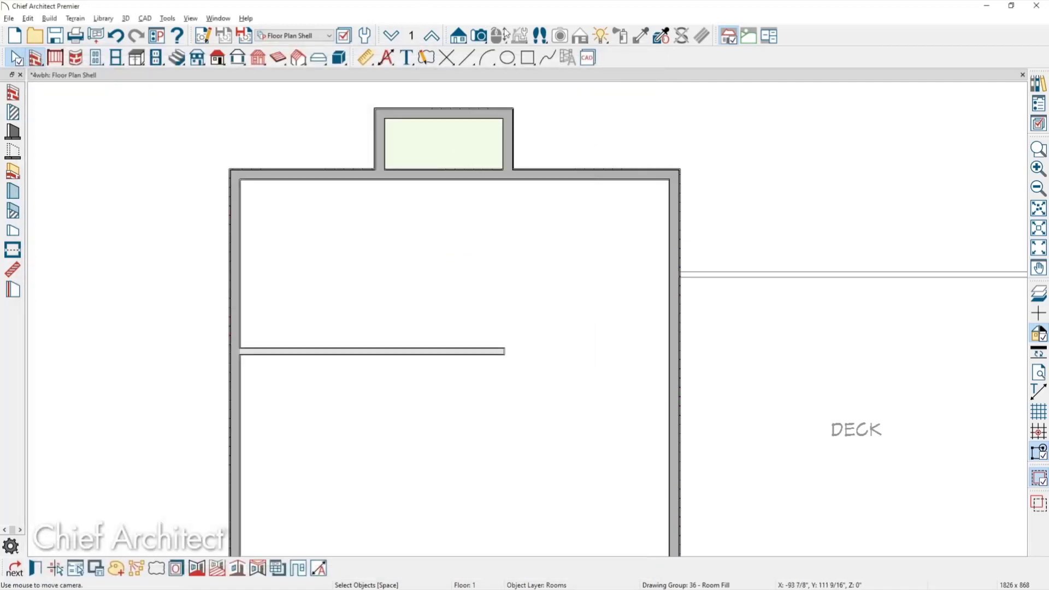
Step: Create a perspective full overview and examine the raised bump-out where it meets the roof
click(479, 36)
click(19, 115)
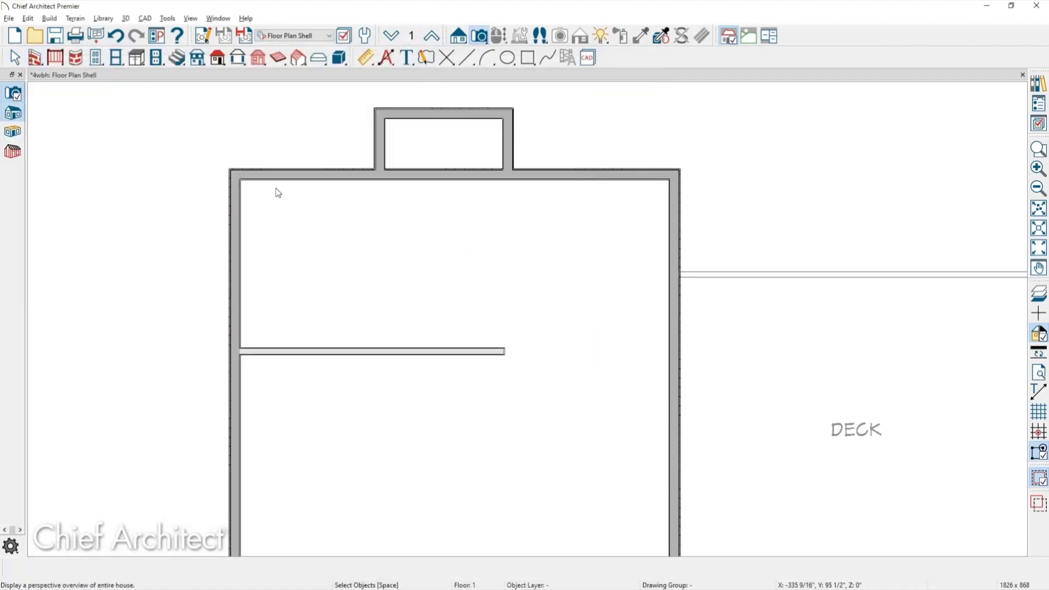
drag(450, 250, 495, 249)
scroll(454, 277, up, 5)
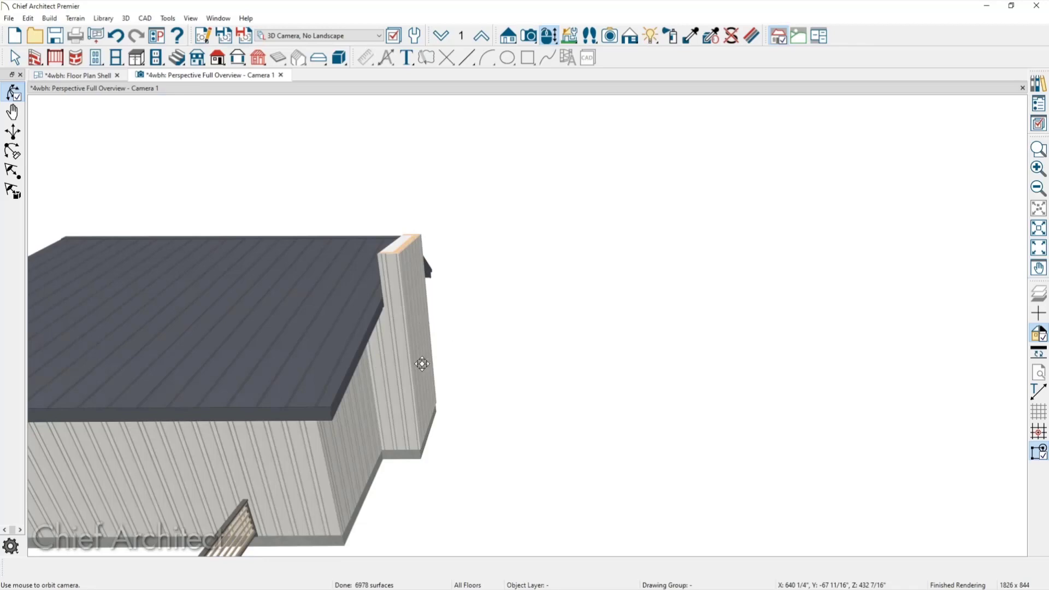
Step: In the floor plan, draw a 3D solid over the bump-out and enlarge it to about 90 13/16" by 49 1/4"
click(101, 78)
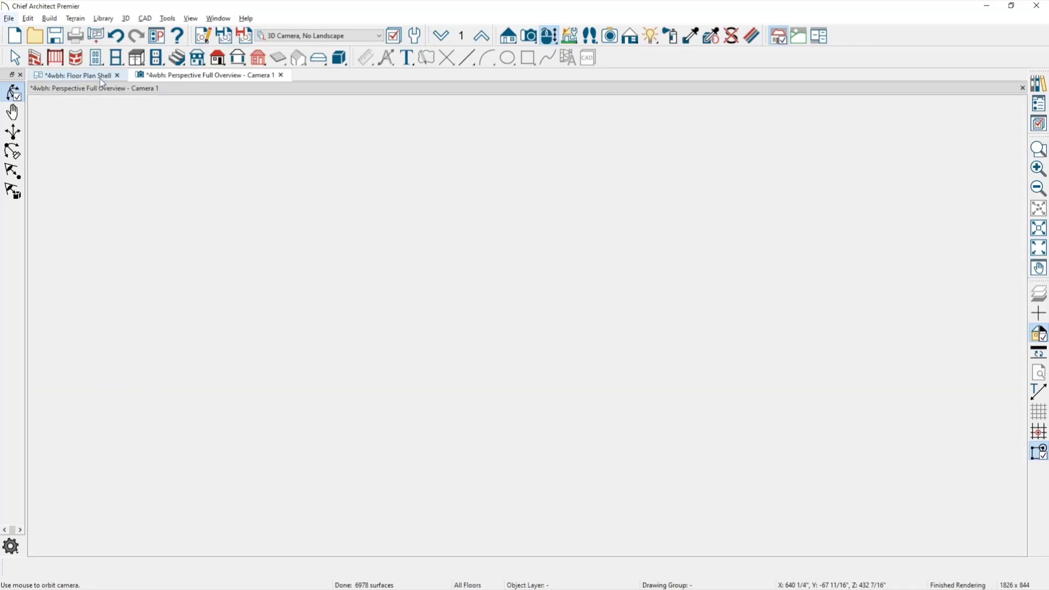
middle_drag(349, 211, 350, 276)
scroll(354, 264, up, 3)
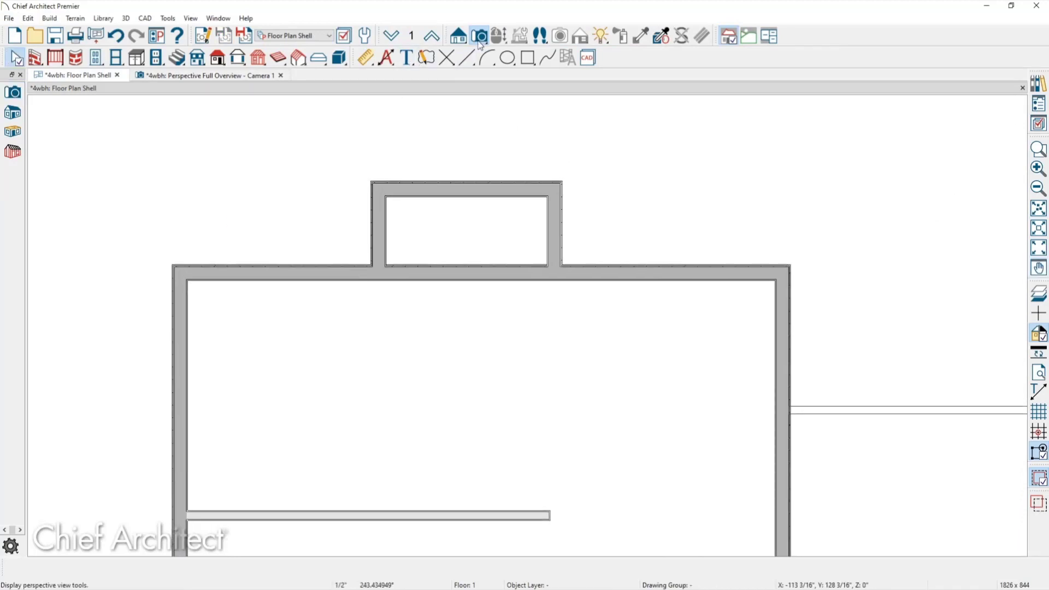
click(342, 61)
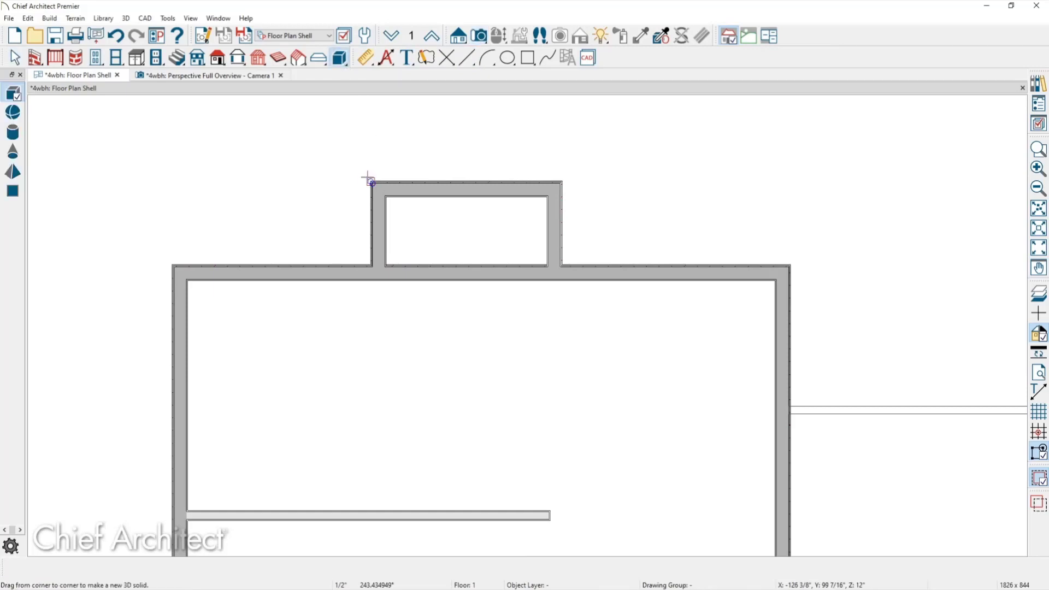
drag(370, 181, 562, 278)
click(563, 230)
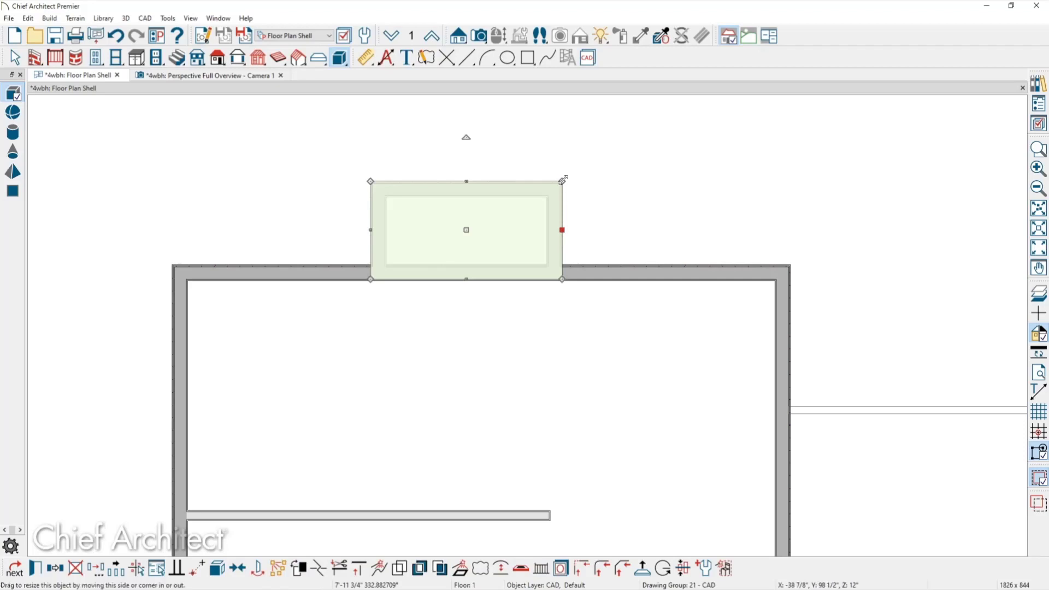
drag(563, 180, 568, 175)
drag(569, 176, 569, 174)
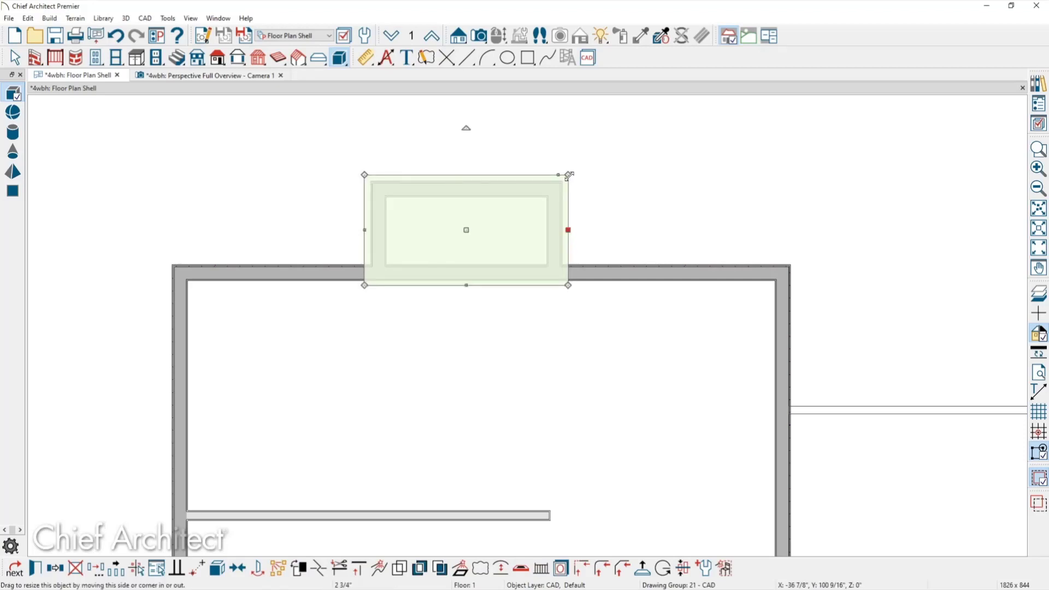
Step: Set the 3D solid's height to 16'
double_click(499, 283)
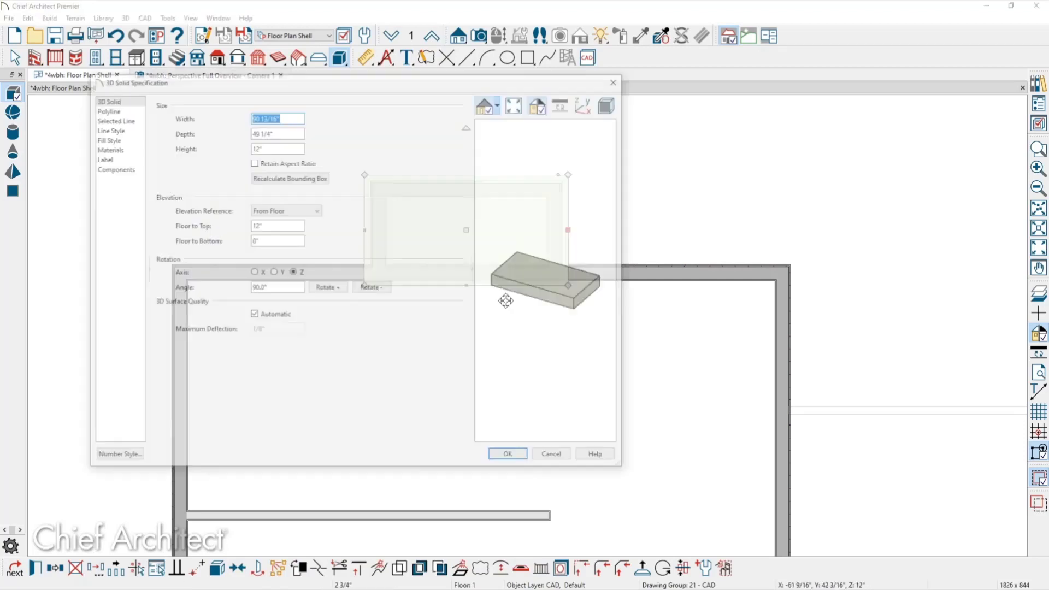
double_click(268, 145)
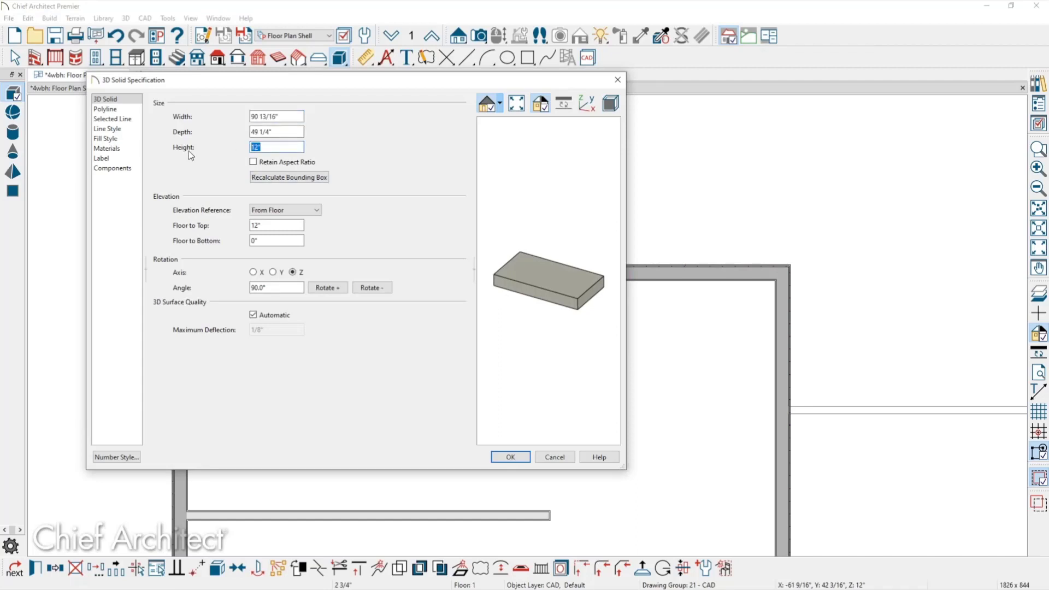
text(15)
key(BackSpace)
text(6)
click(506, 457)
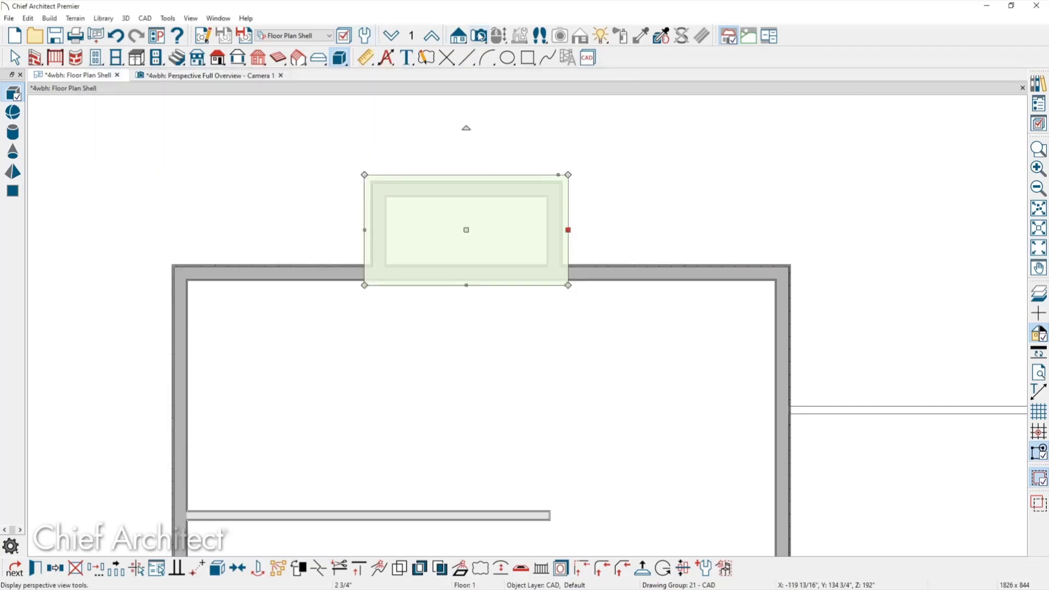
Step: Create another perspective full overview and check the solid chimney's height against the roof
click(467, 140)
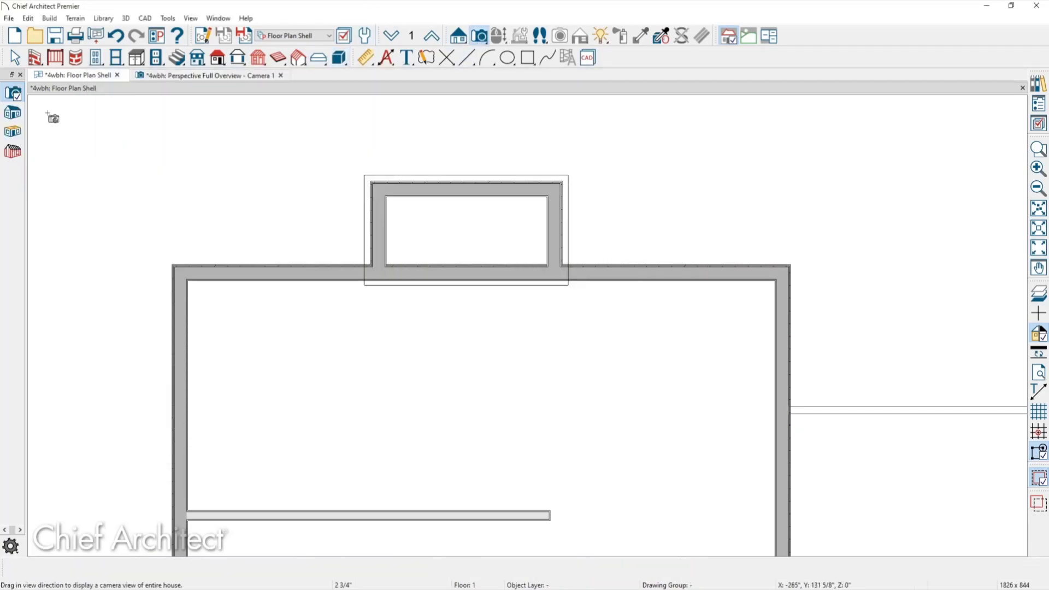
click(13, 113)
drag(510, 231, 658, 256)
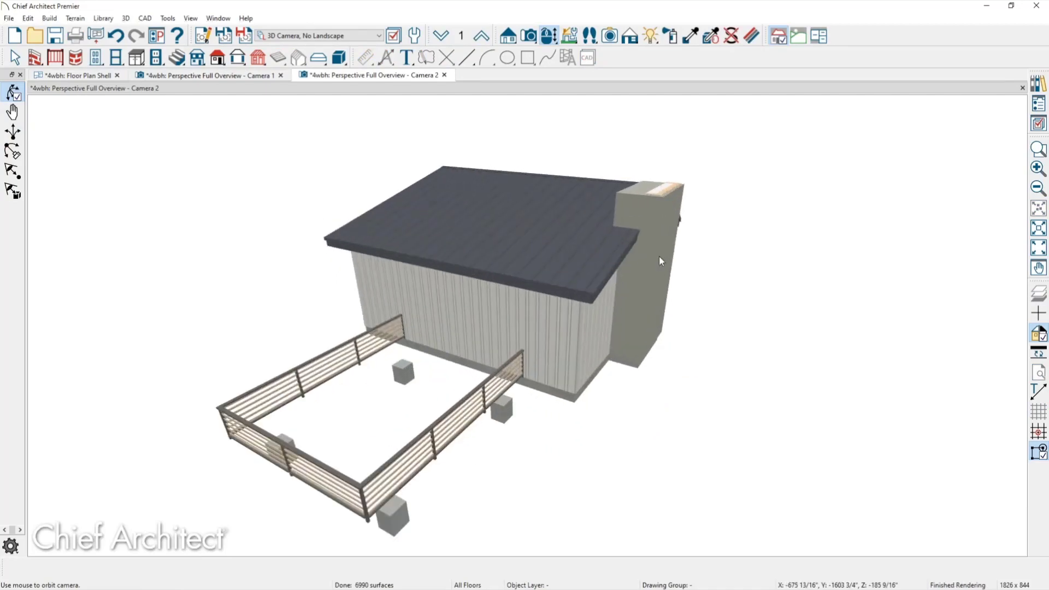
Step: Increase the chimney solid's height by 36" and check the chimney from its outer side
click(650, 191)
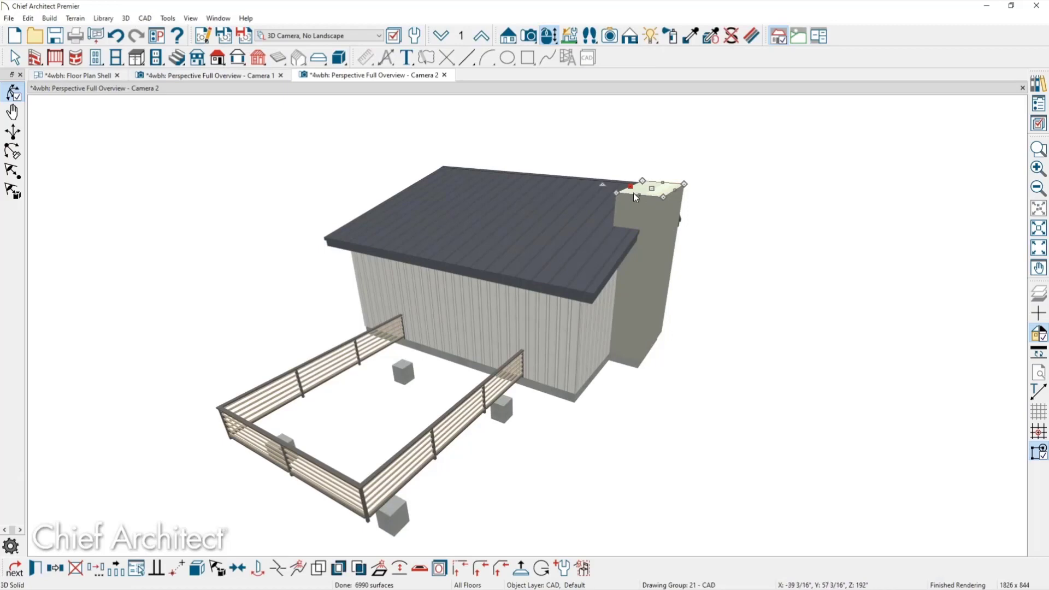
key(ctrl+e)
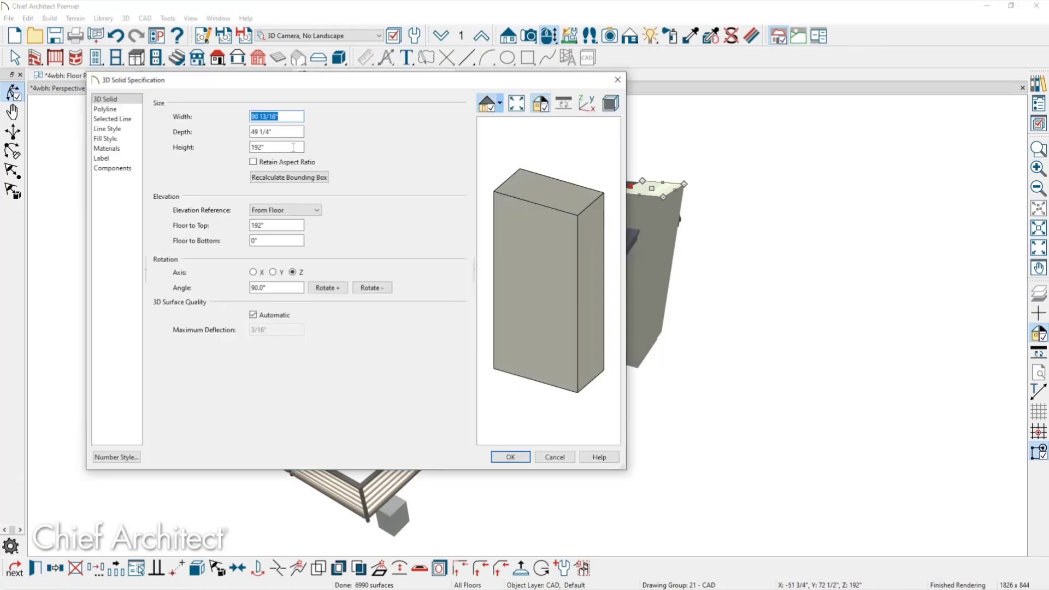
drag(276, 147, 240, 144)
key(Right)
text(+36)
key(Return)
key(Escape)
middle_drag(634, 278, 533, 256)
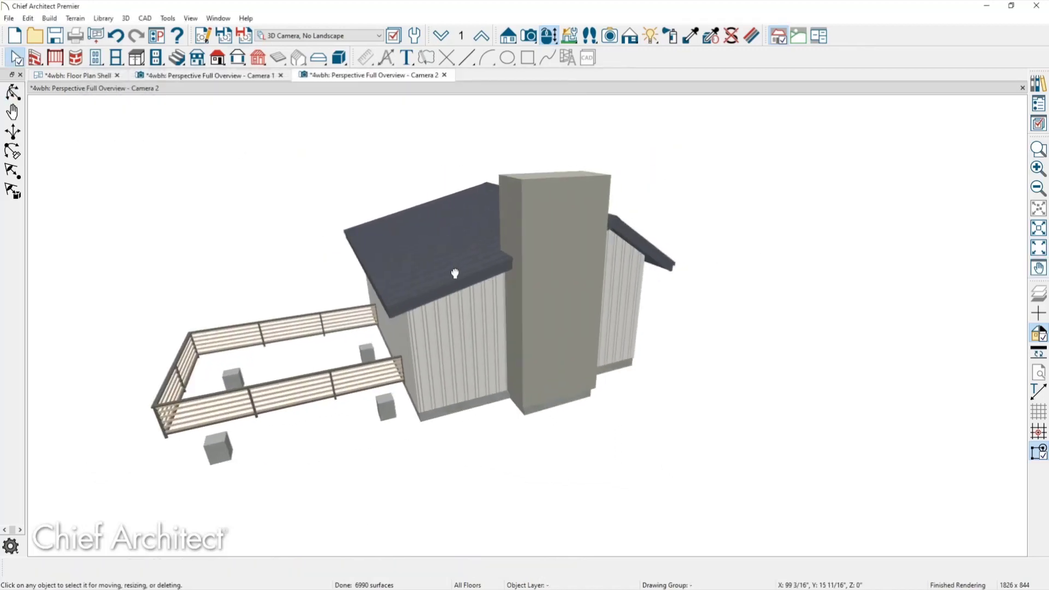
Step: Browse the library's manufacturer catalogs to the Earth collection of Buechel Stone Corp
click(1037, 84)
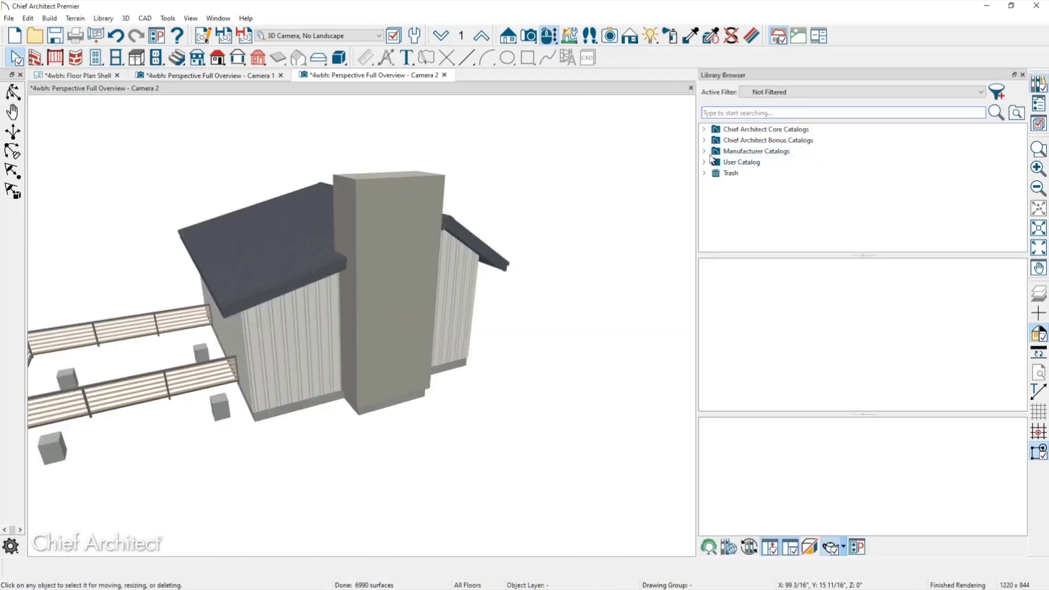
click(705, 152)
scroll(794, 182, down, 4)
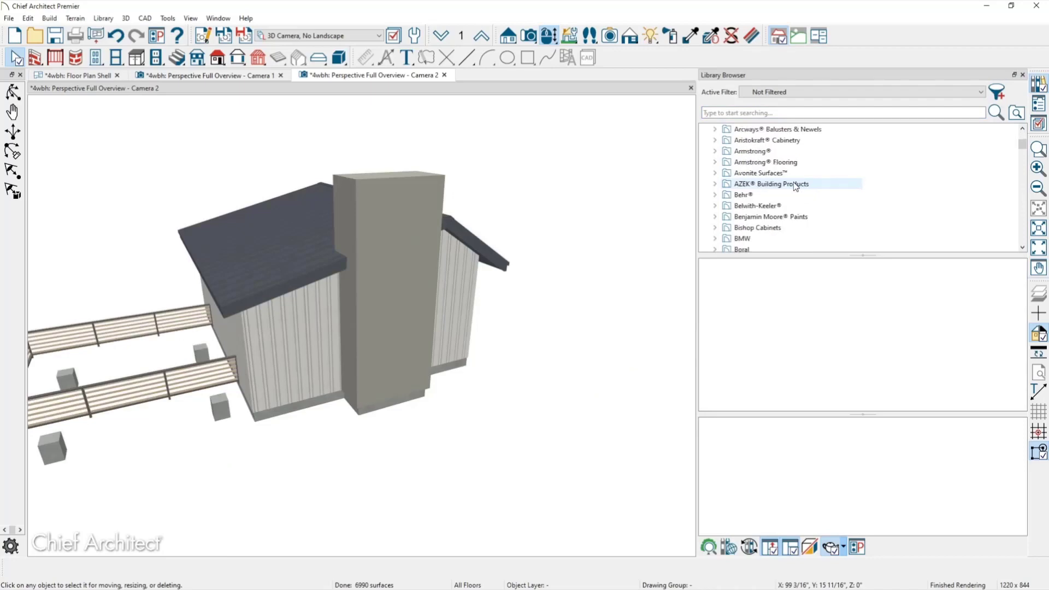
scroll(792, 212, up, 1)
scroll(791, 211, down, 1)
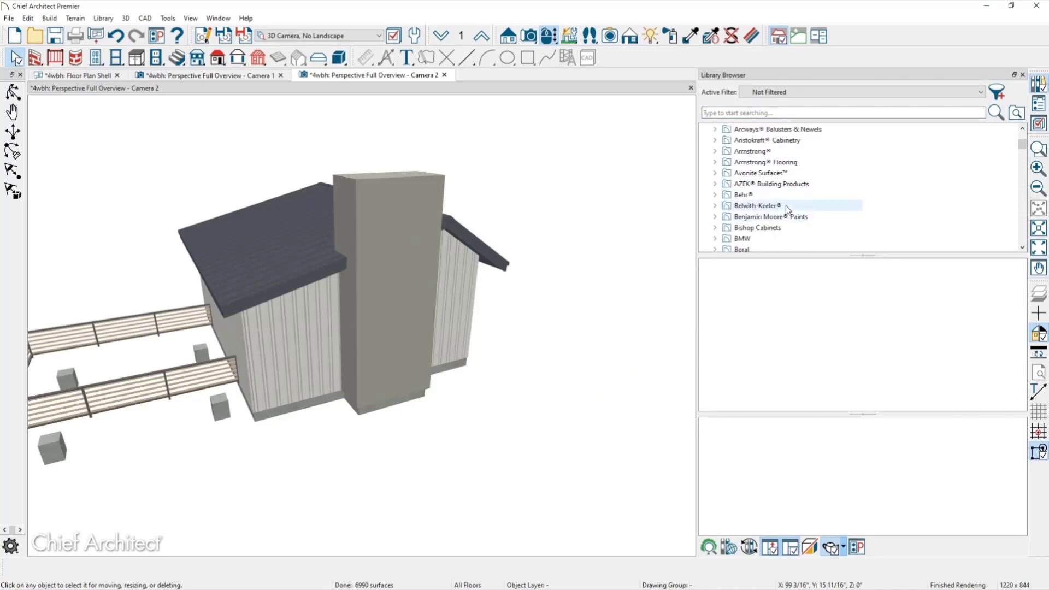
scroll(787, 204, down, 3)
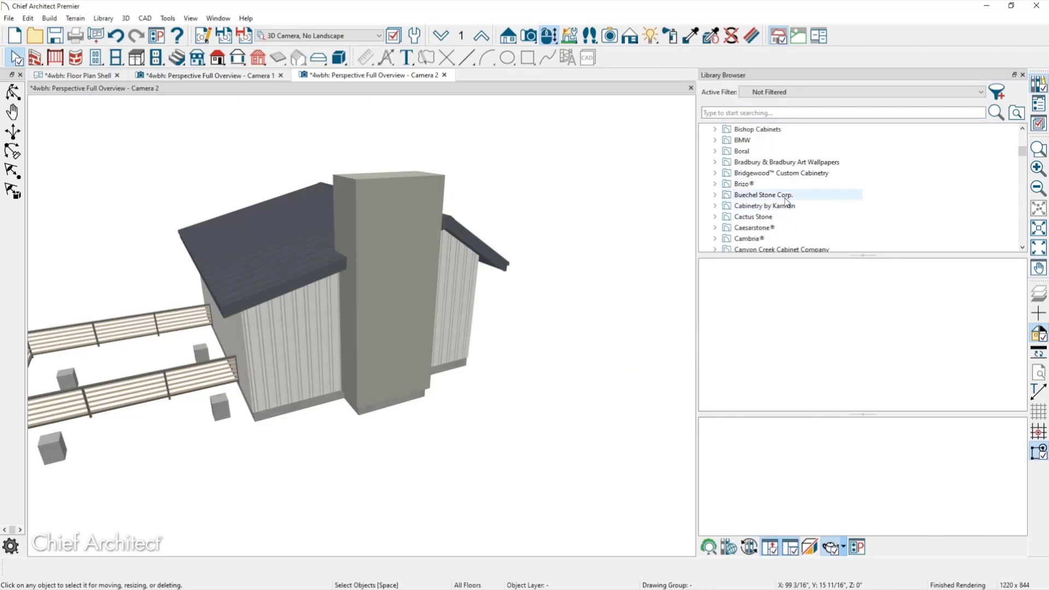
click(786, 197)
double_click(836, 281)
Step: Apply the Castano Suede Ashlar material from the Ashlar group to the chimney solid
click(417, 281)
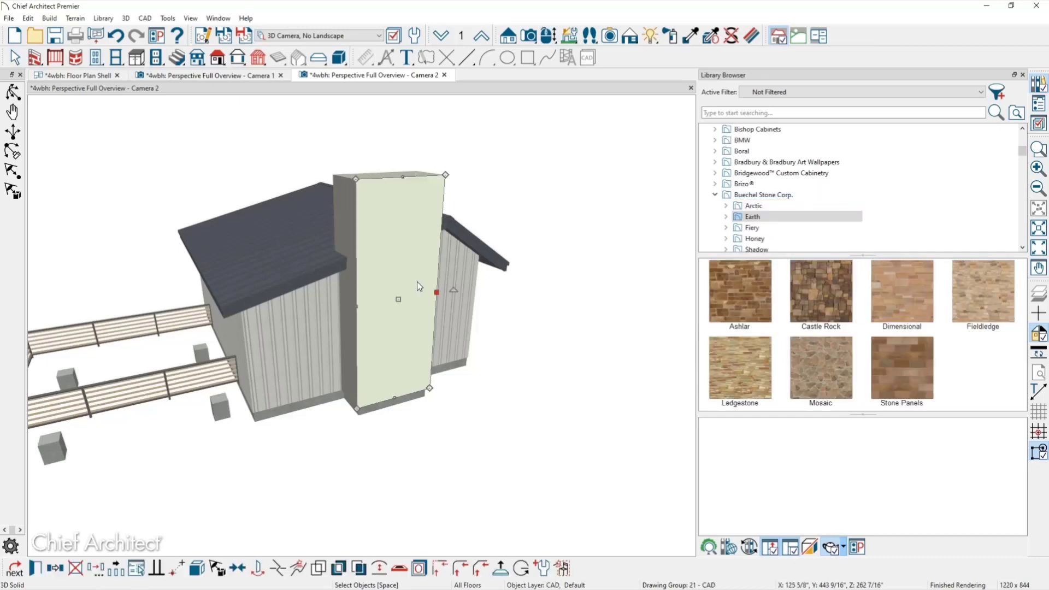
double_click(756, 277)
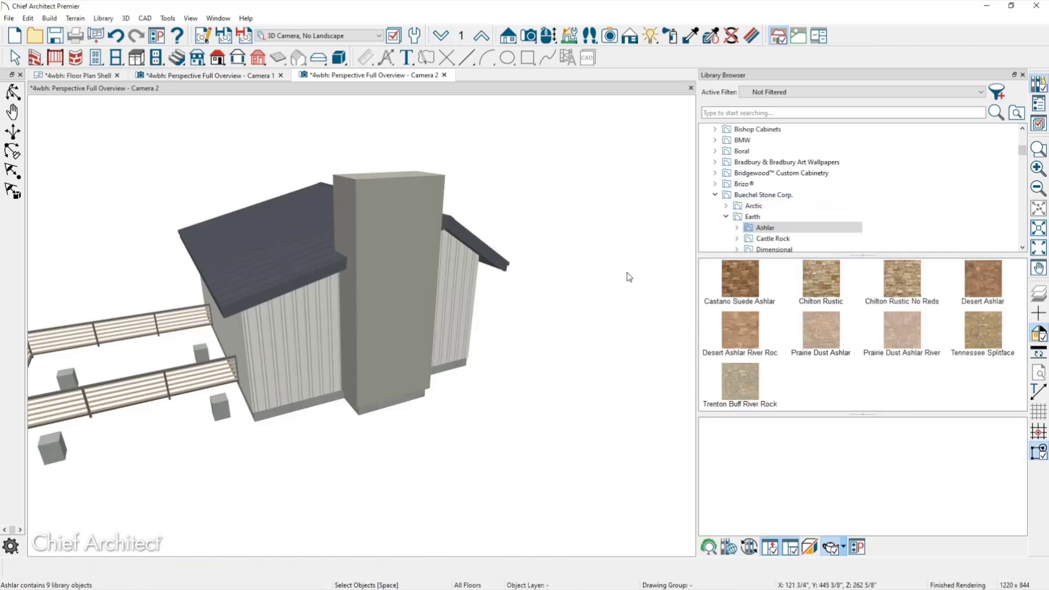
click(754, 284)
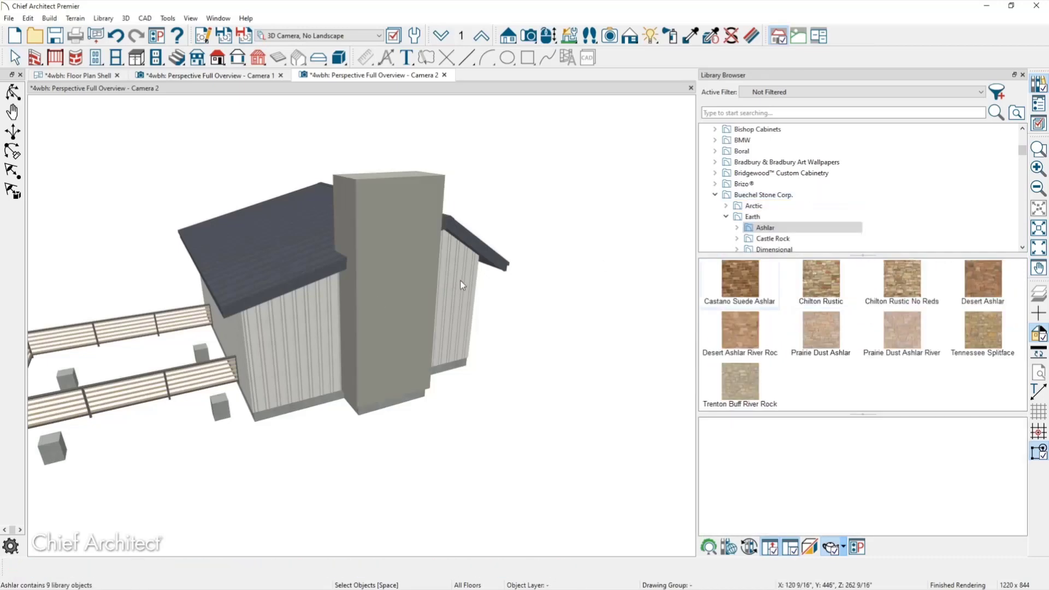
click(425, 308)
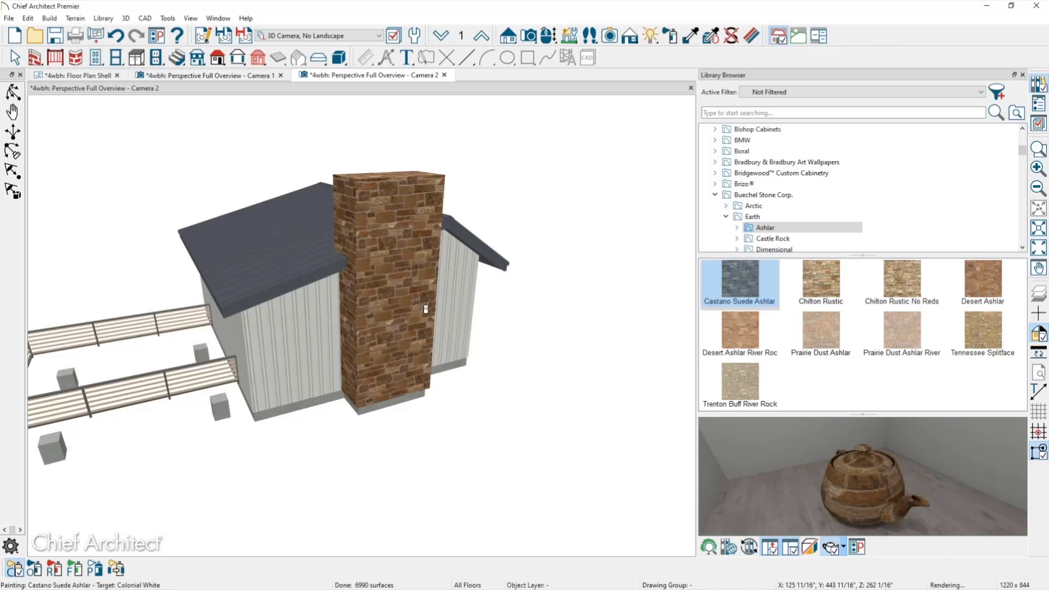
Step: Search the library for "chimney" and choose Chimney Cap (1 flue)
click(769, 113)
text(chi)
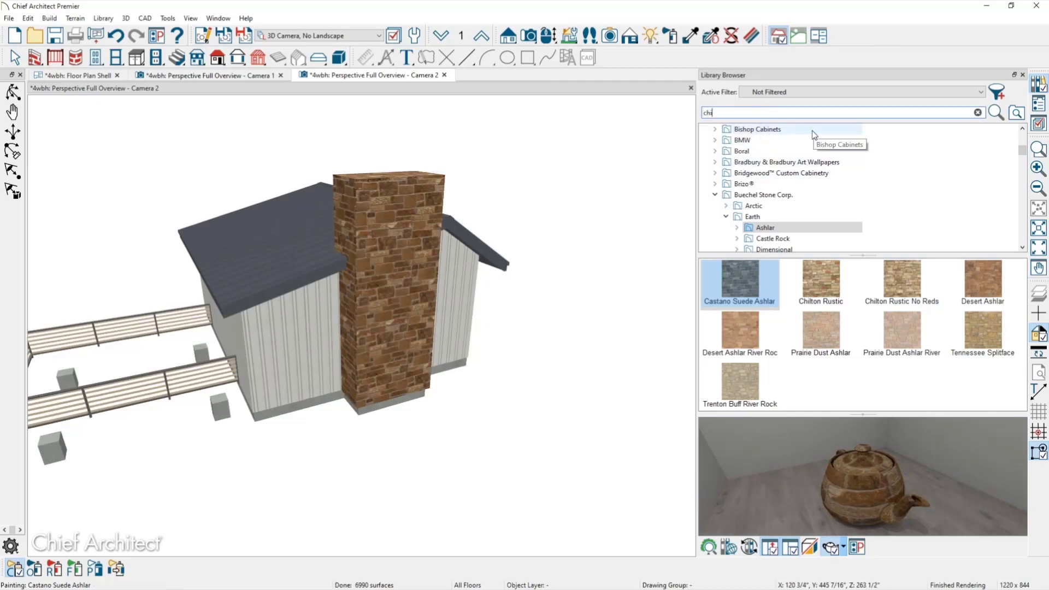
text(mney)
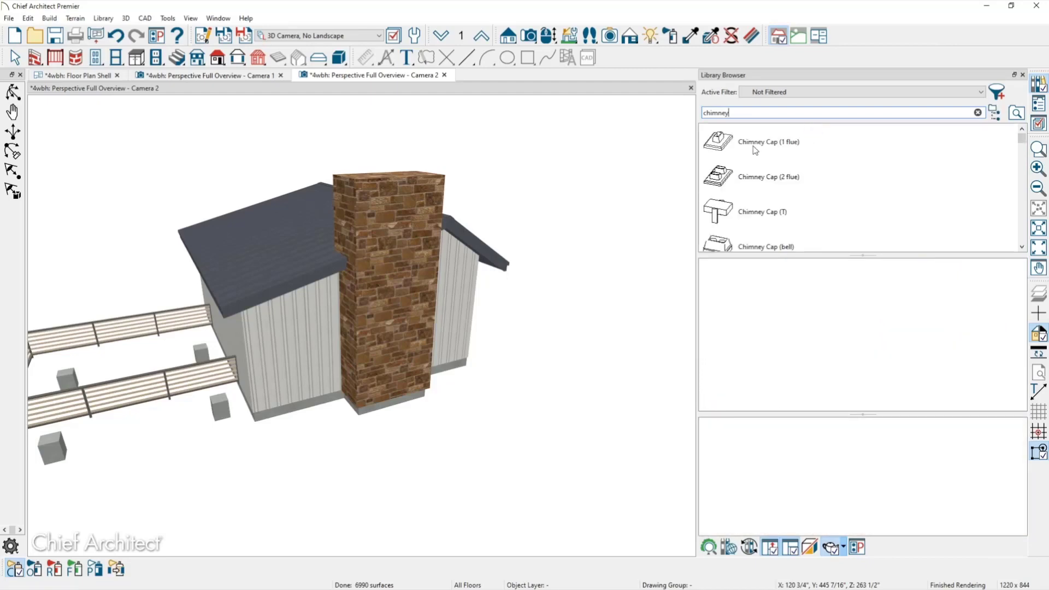
click(753, 144)
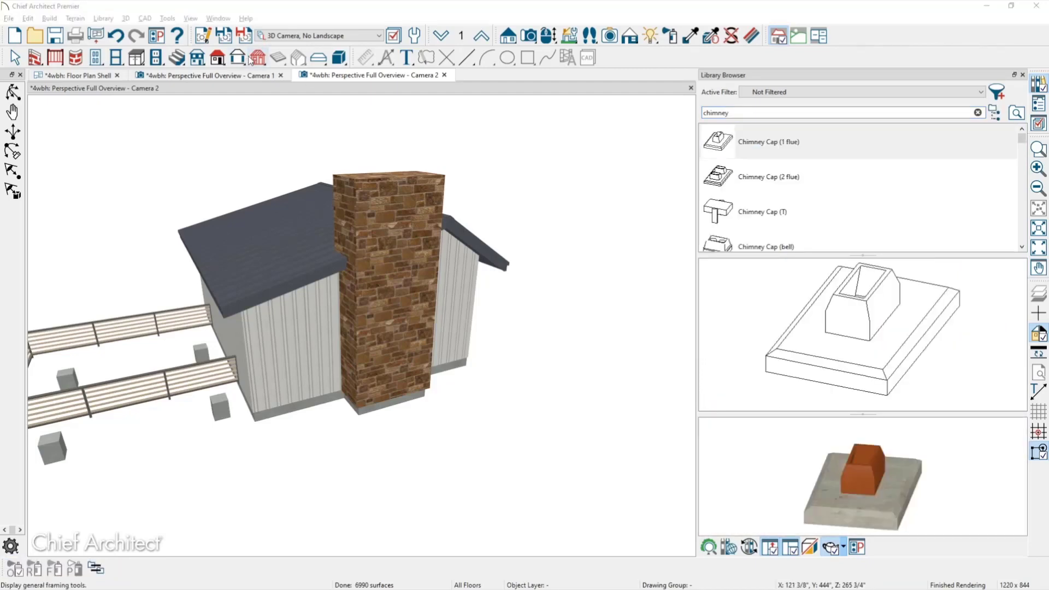
Step: Switch to the Questions slide in the Photos app
key(alt+Tab)
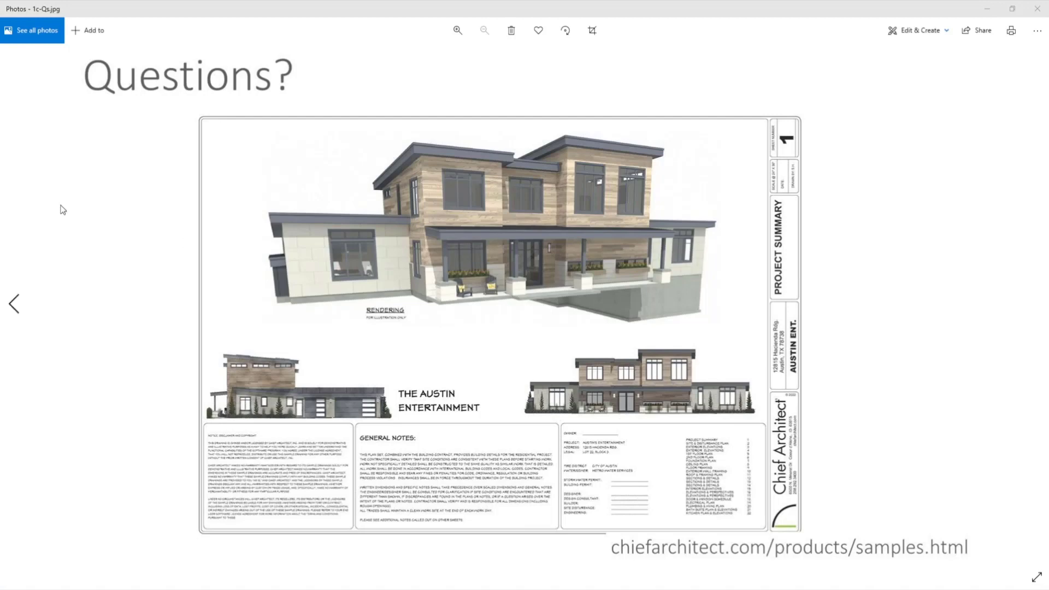
Step: Return to Chief Architect and create a perspective floor overview of the Austin-House plan
click(987, 8)
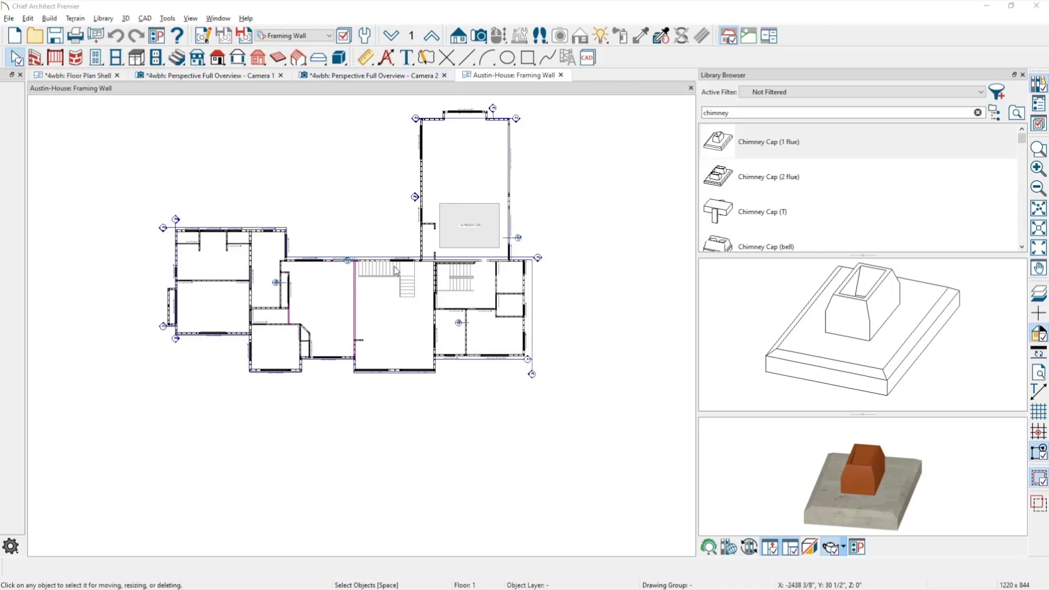
click(479, 35)
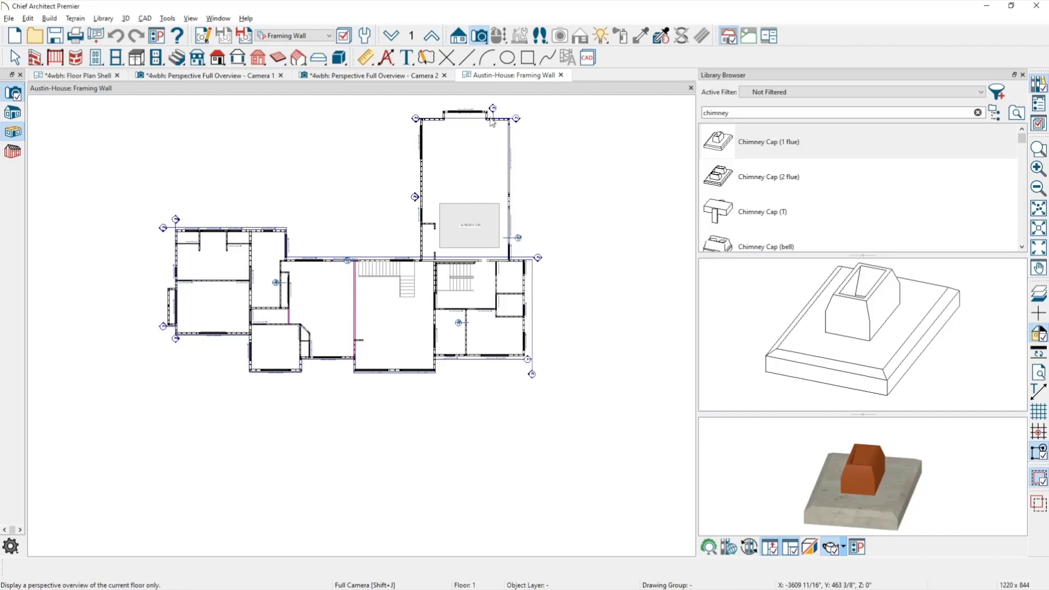
click(554, 253)
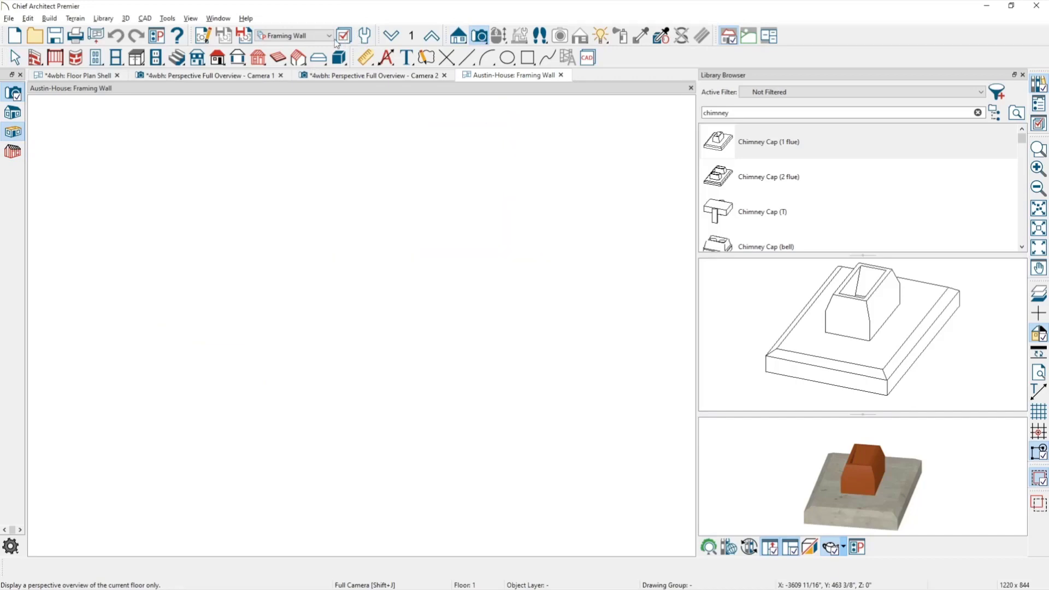
Step: Display the 3D Framing layer set in the floor overview and inspect the joist hangers along the steel beam
click(315, 36)
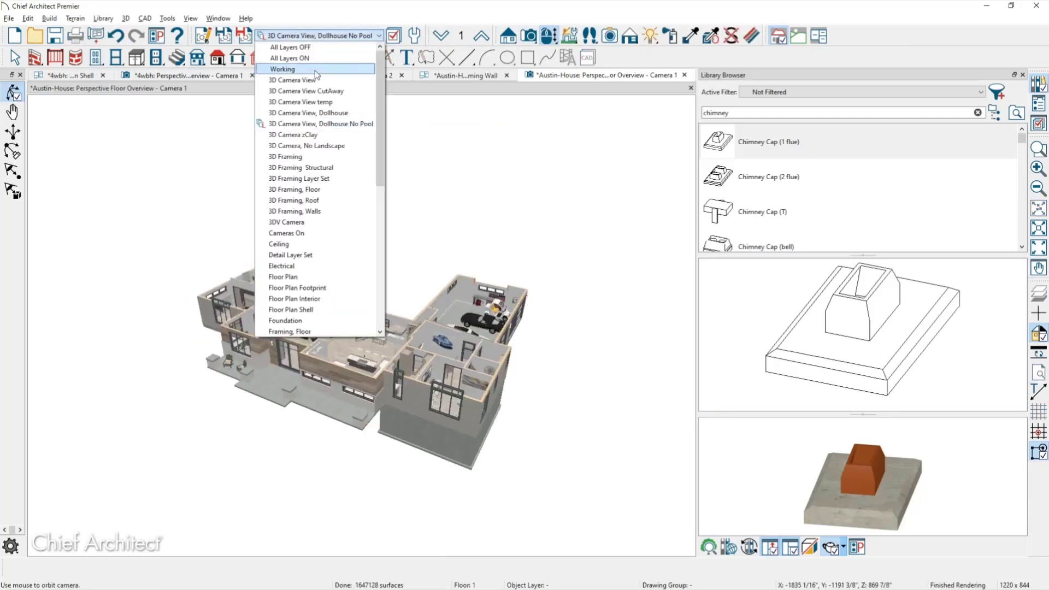
click(306, 158)
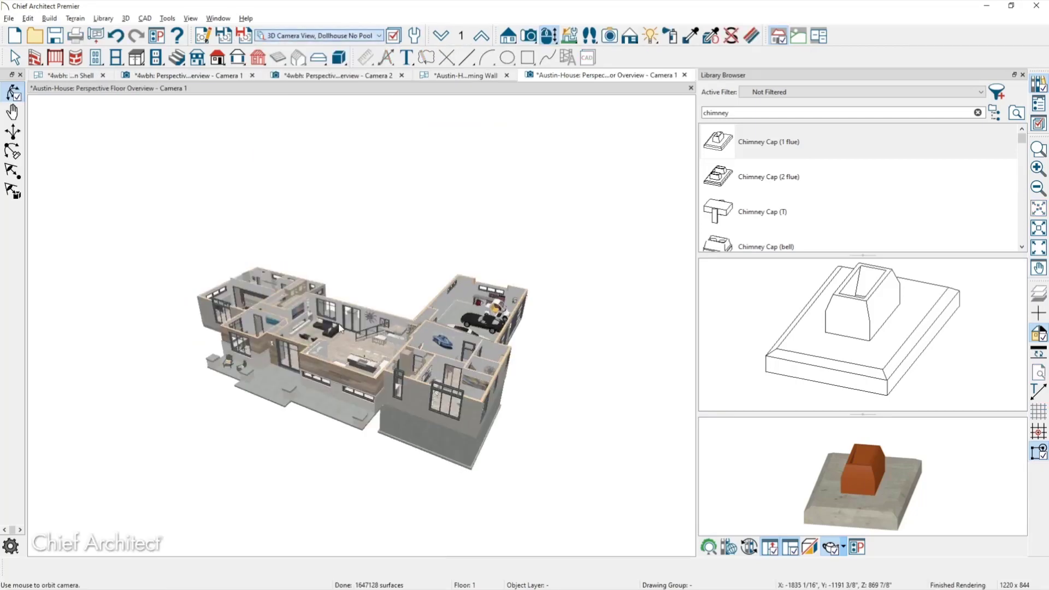
scroll(350, 334, up, 5)
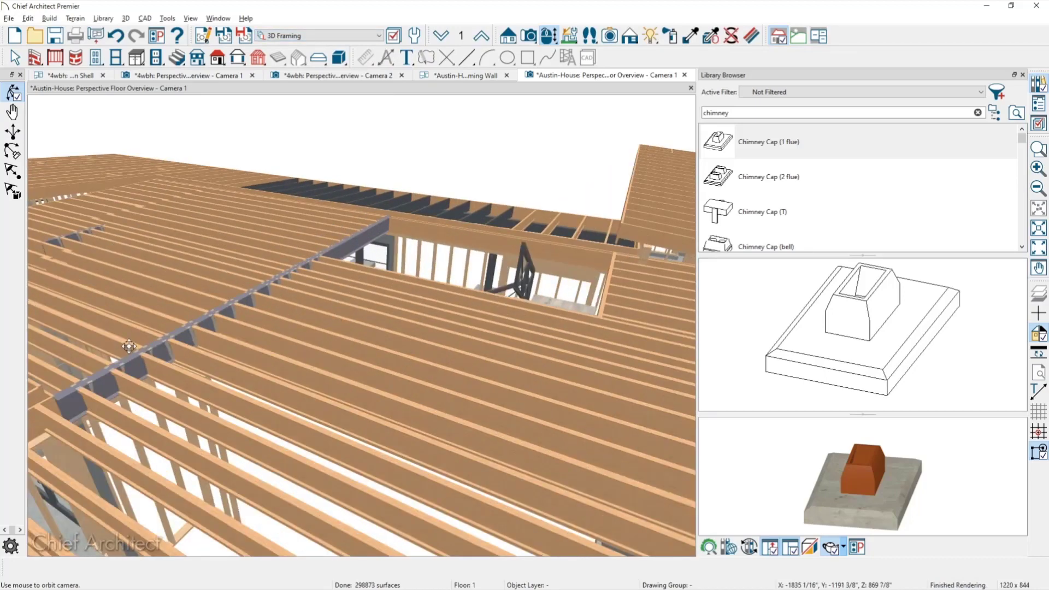
scroll(129, 347, up, 5)
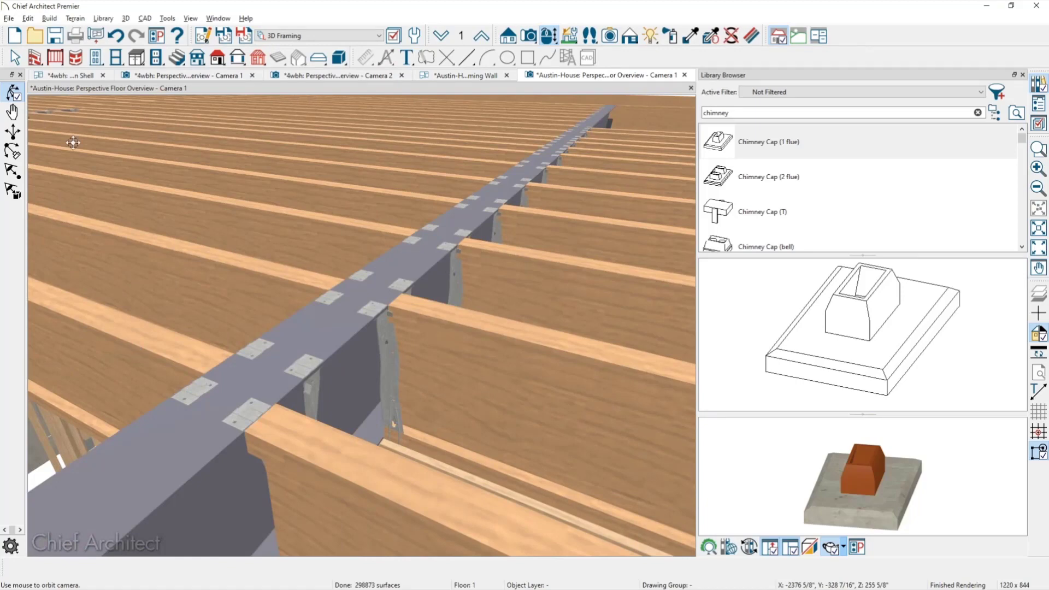
scroll(253, 159, down, 3)
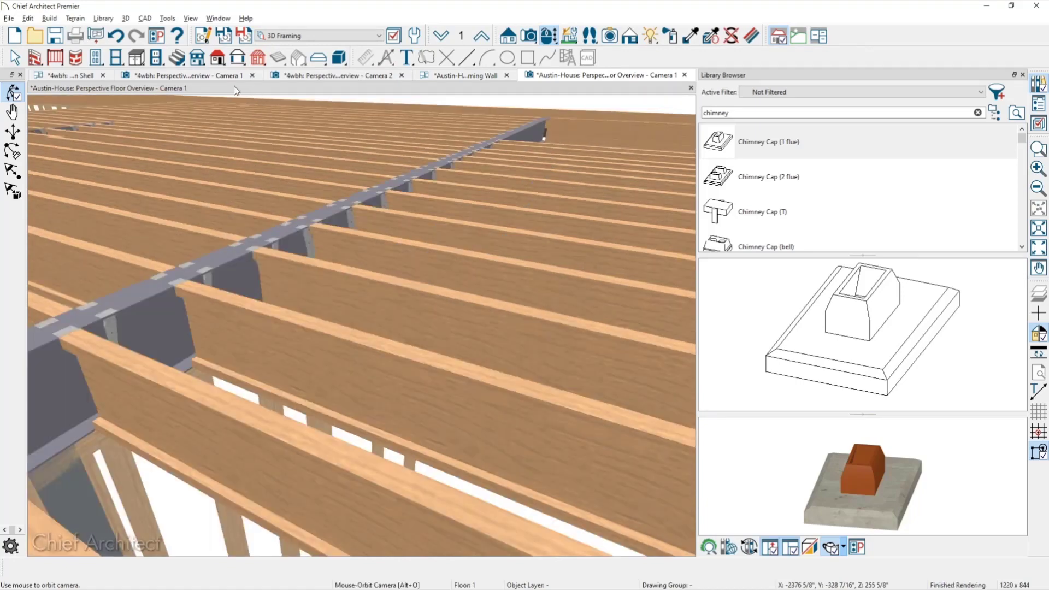
Step: Show the Framing Floor plan view of Austin-House and inspect the hangers where the joists meet the highlighted beam
click(484, 81)
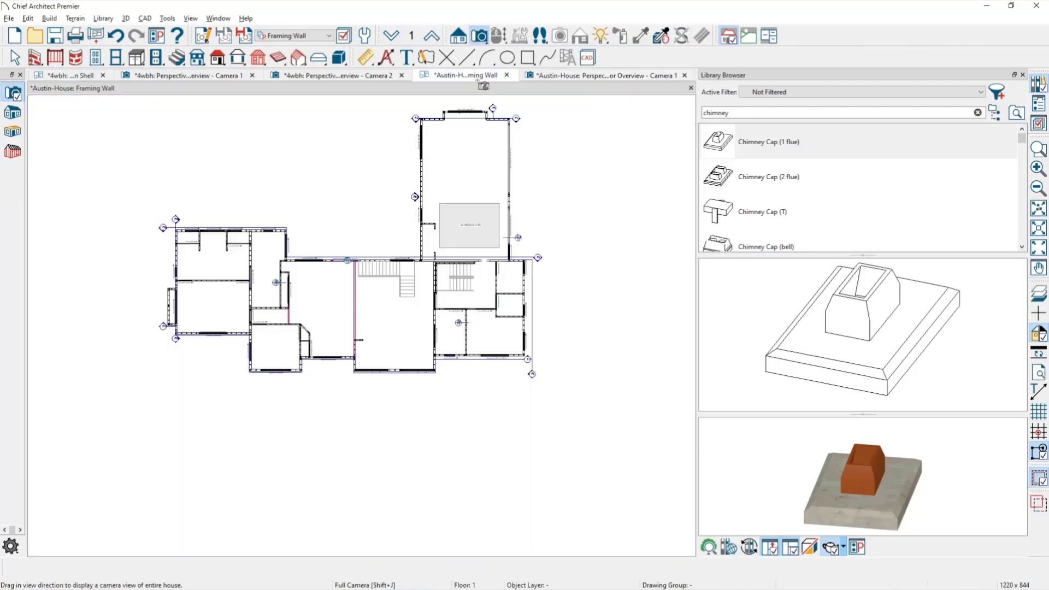
scroll(344, 276, up, 2)
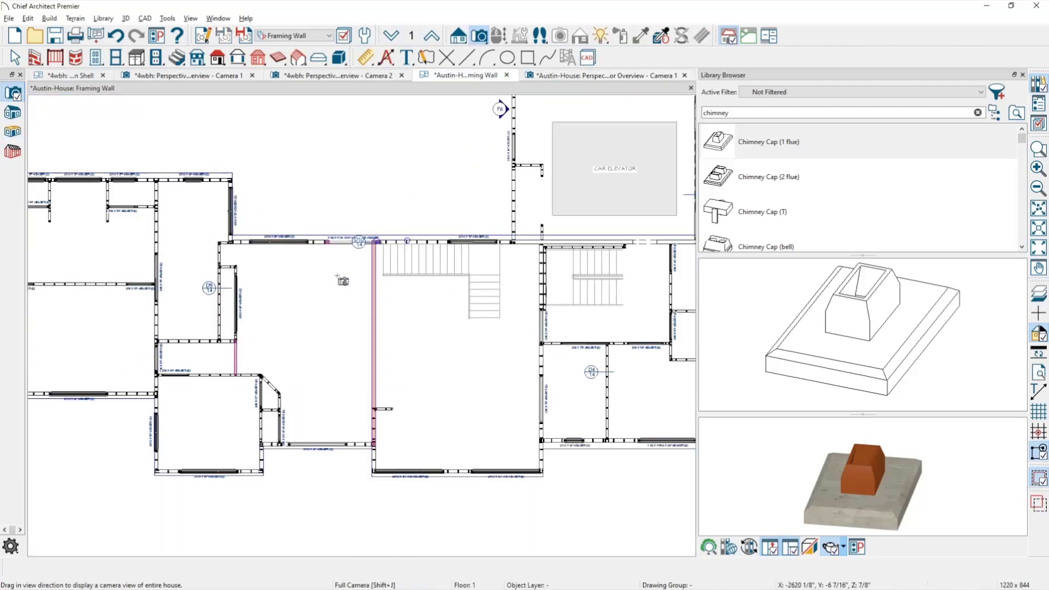
click(294, 35)
click(297, 135)
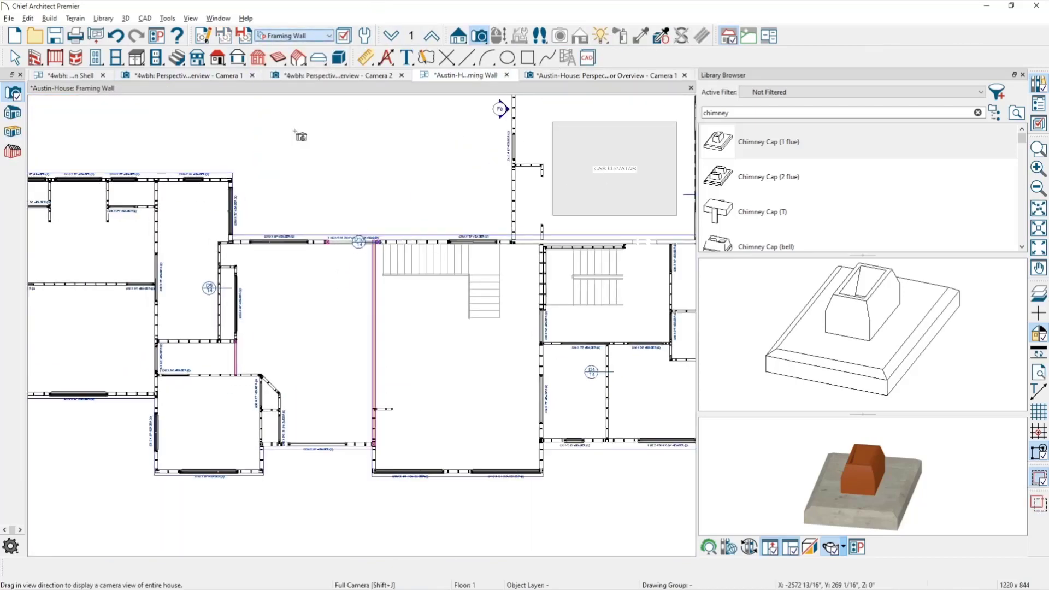
scroll(393, 374, up, 4)
scroll(399, 347, up, 5)
key(space)
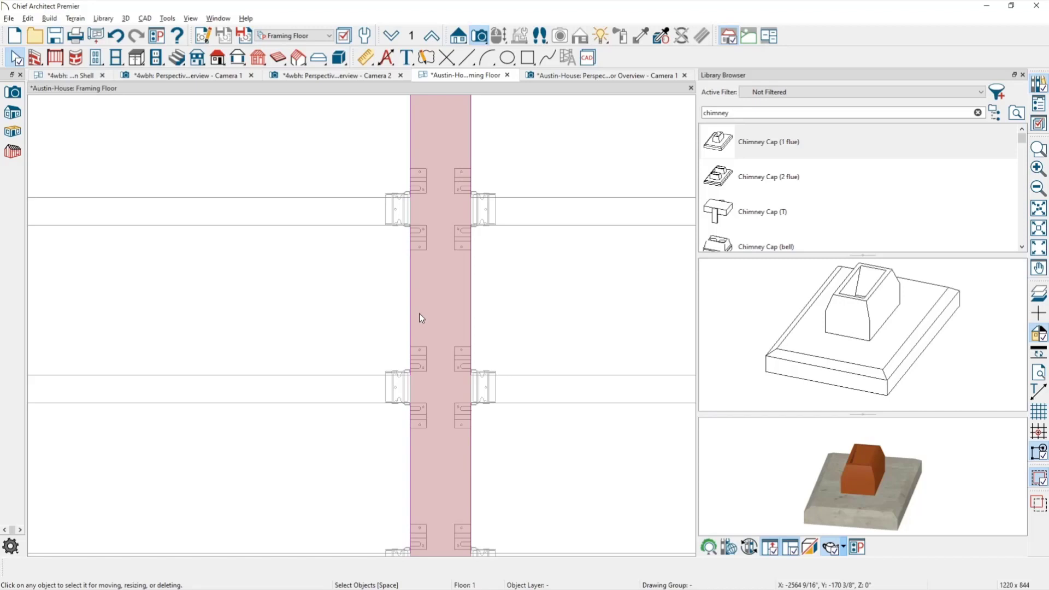
Step: Search the library for "its" and choose the ITS1.81/11.88 joist hanger
drag(743, 113, 681, 118)
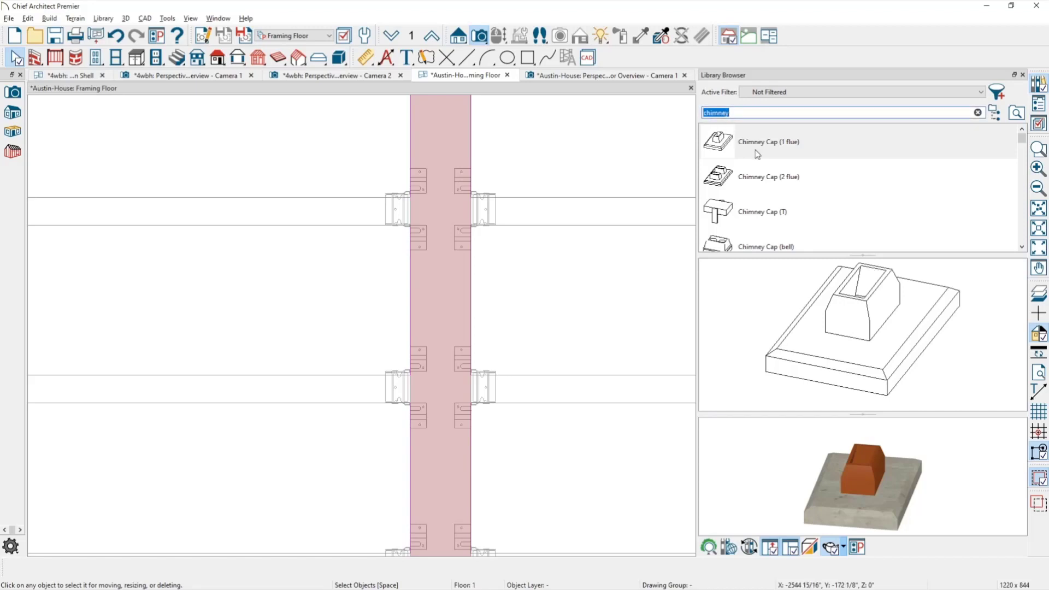
text(its)
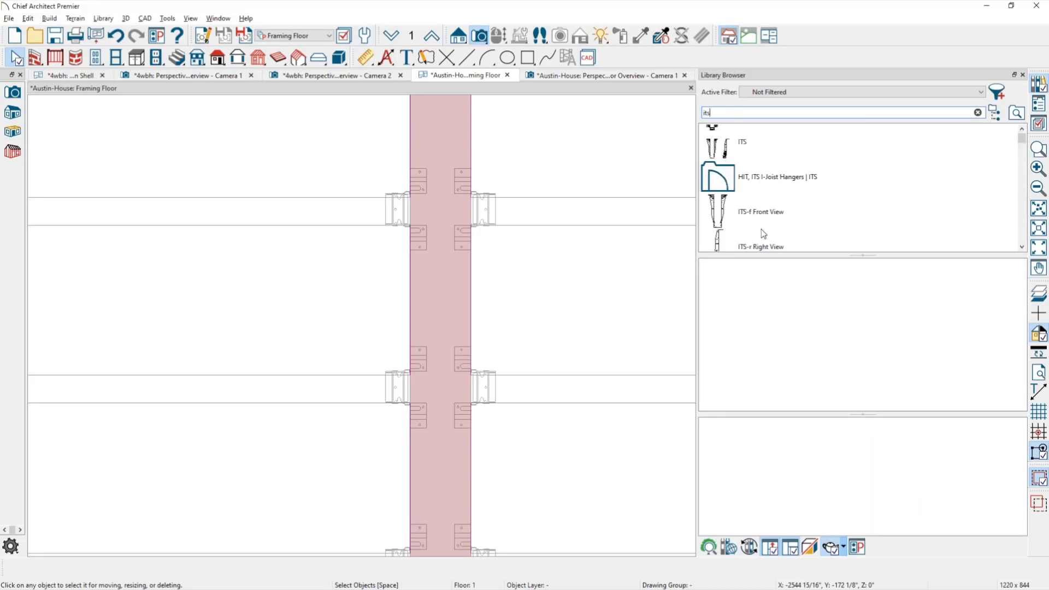
scroll(759, 224, down, 6)
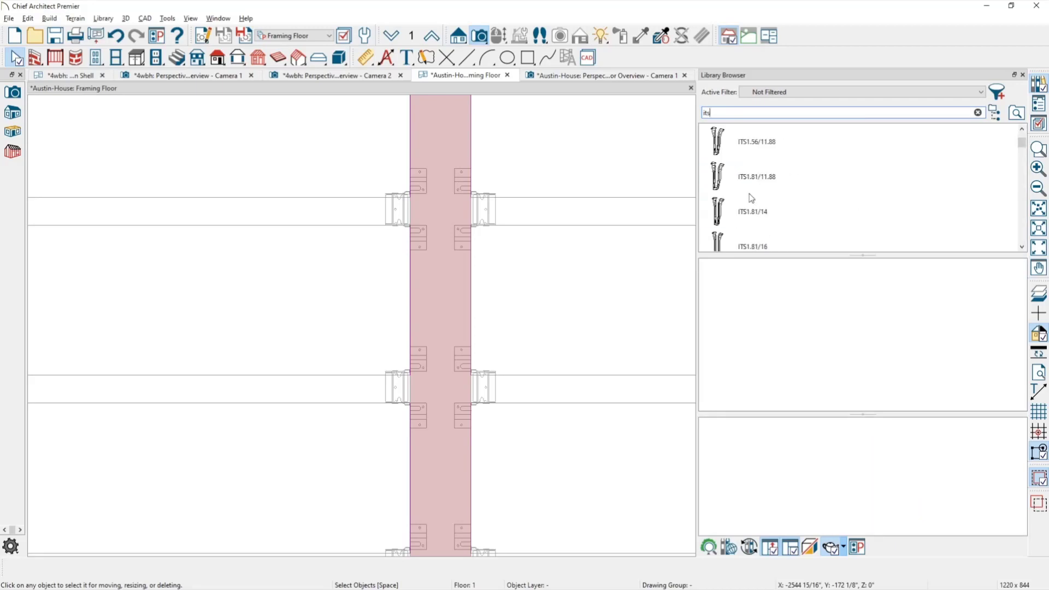
click(754, 177)
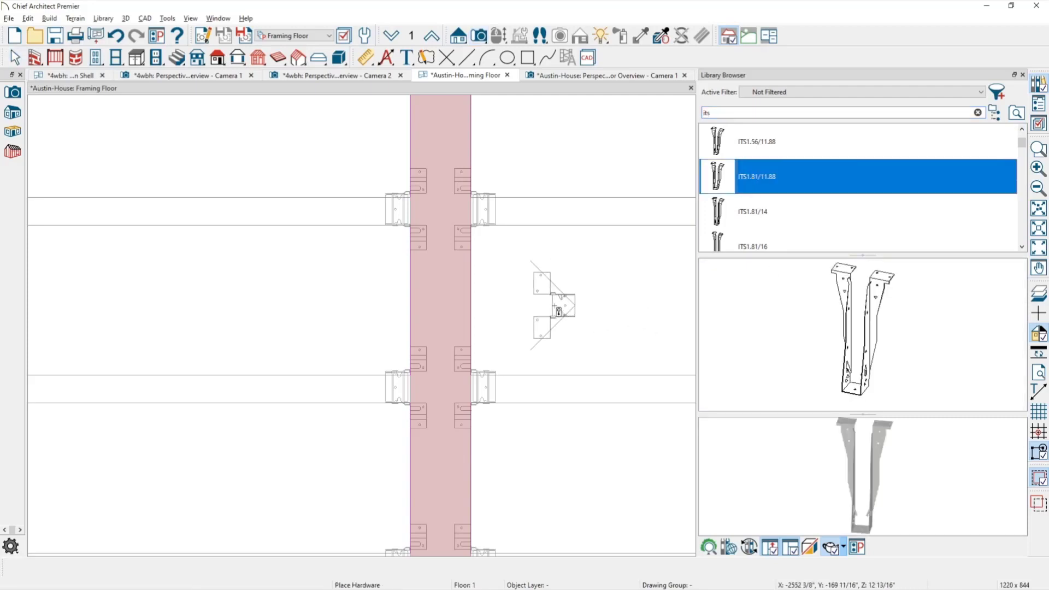
Step: Place the hanger in the open space beside the beam with the Hardware layer displayed, and delete the placed hanger
click(559, 312)
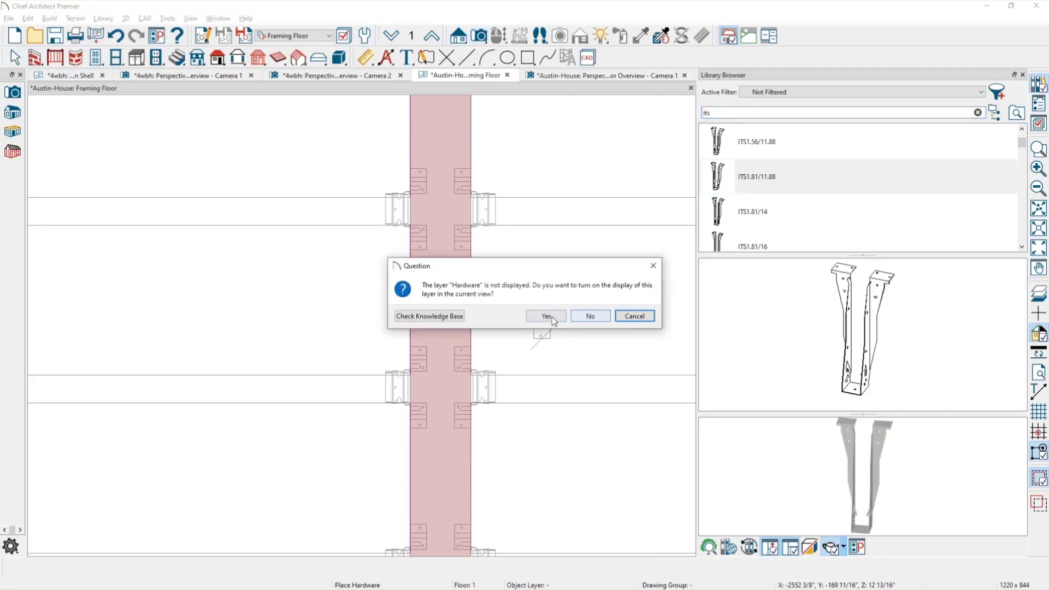
click(547, 316)
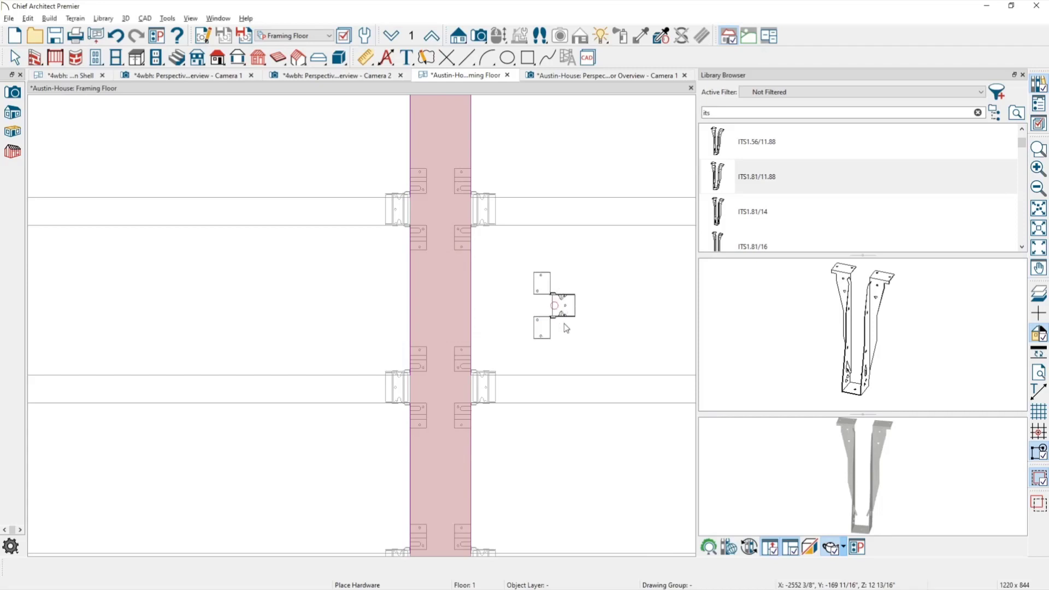
key(Escape)
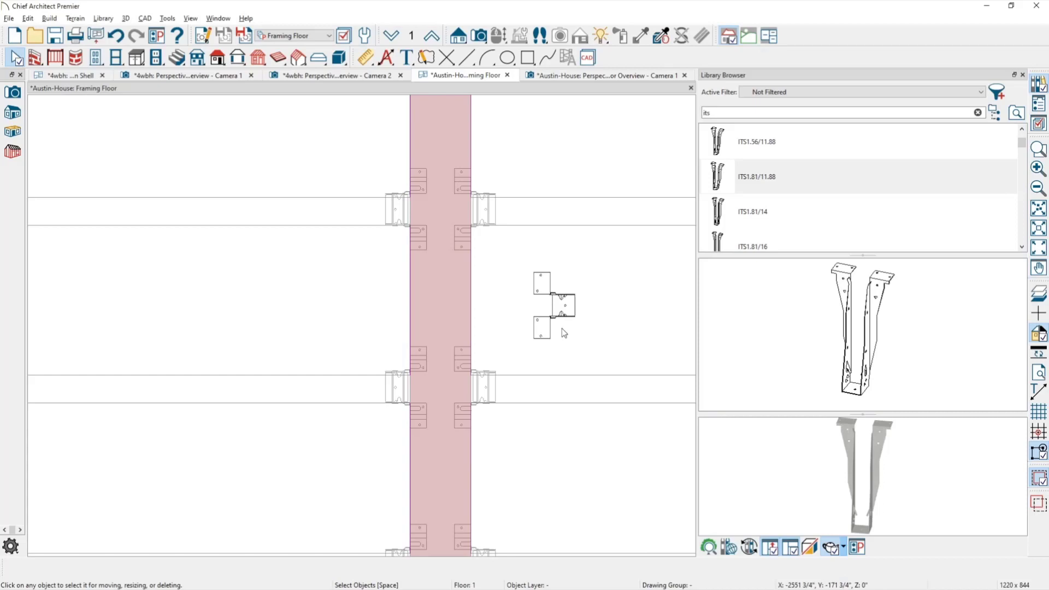
click(563, 315)
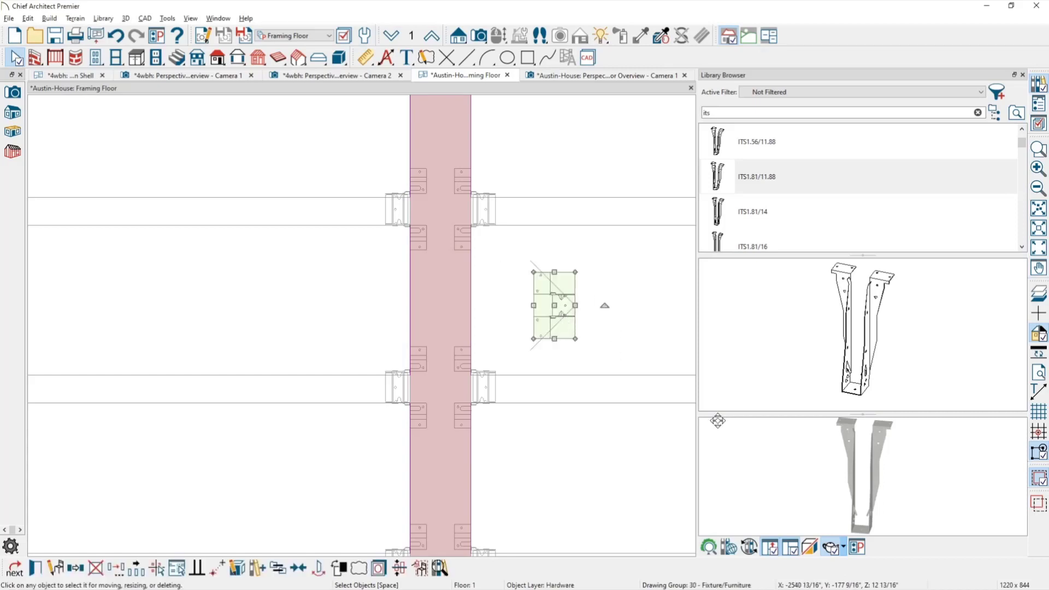
key(Delete)
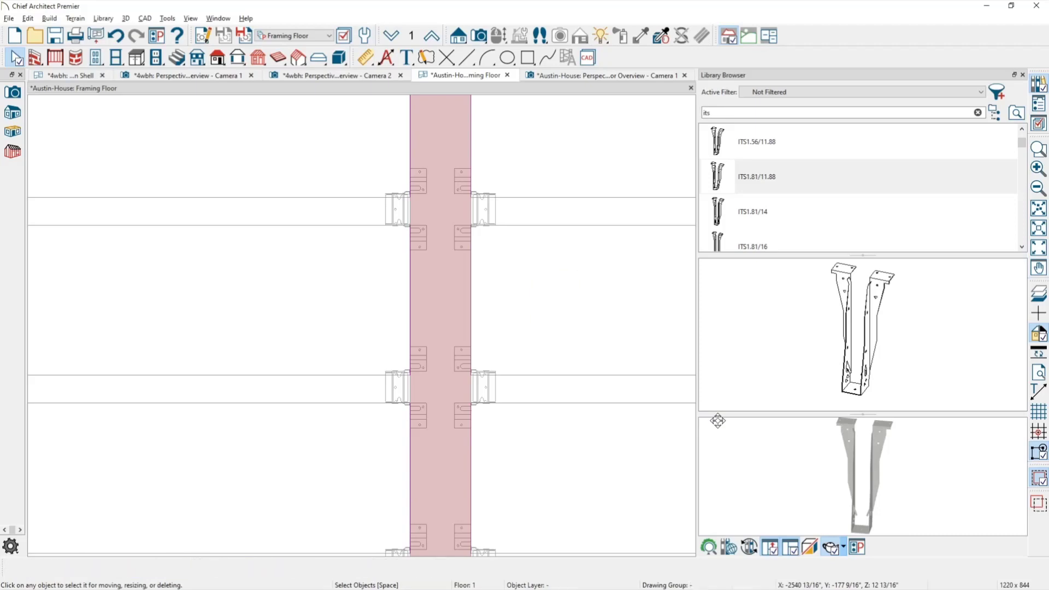
Step: Review the beam hangers in the Austin-House framing overview, and switch to the Questions slide in the Photos app
click(604, 77)
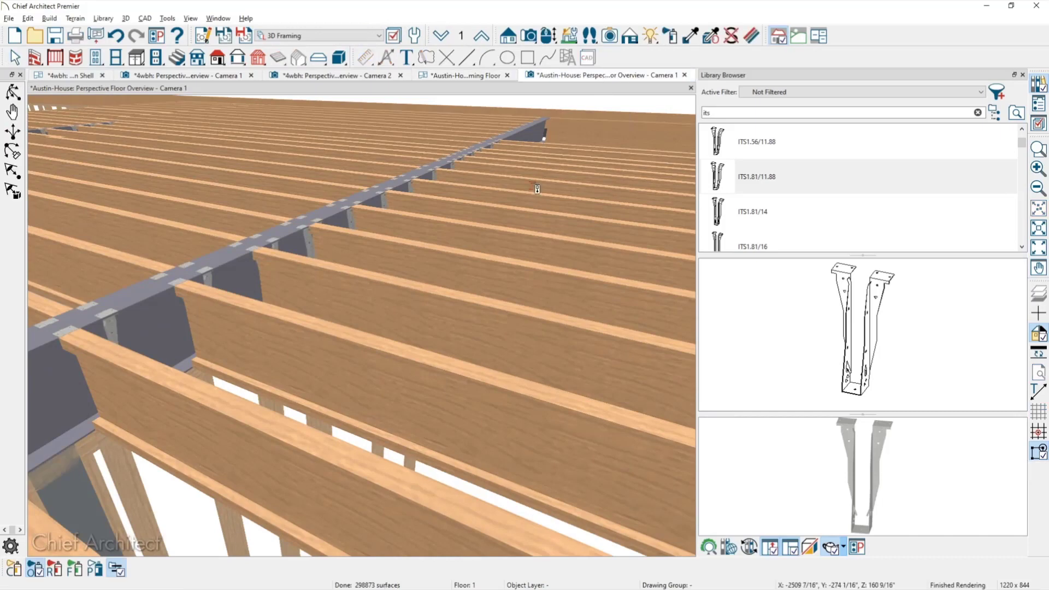
middle_drag(511, 203, 512, 208)
key(space)
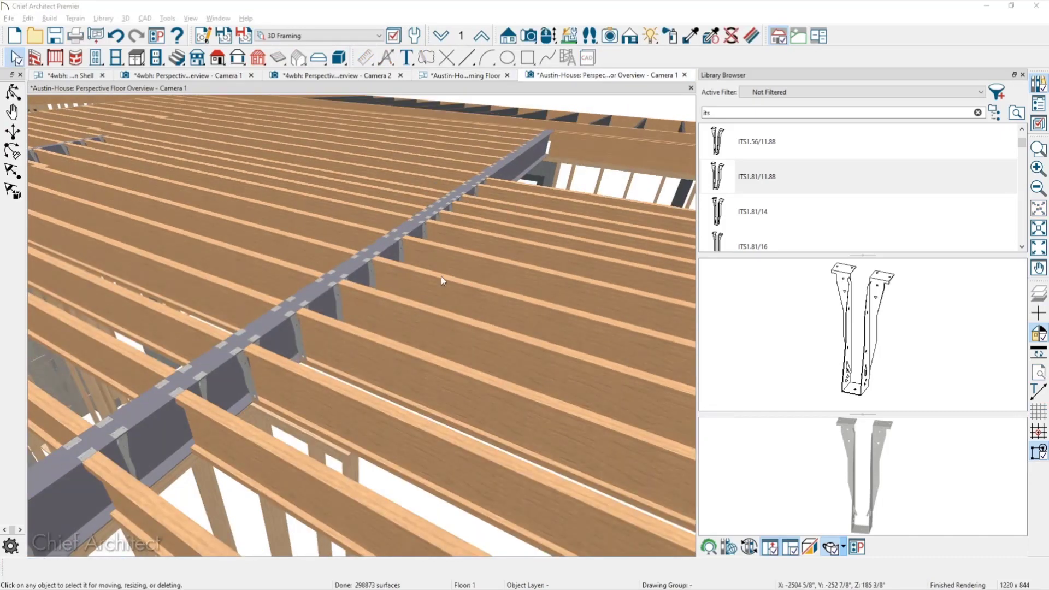
key(alt+Tab)
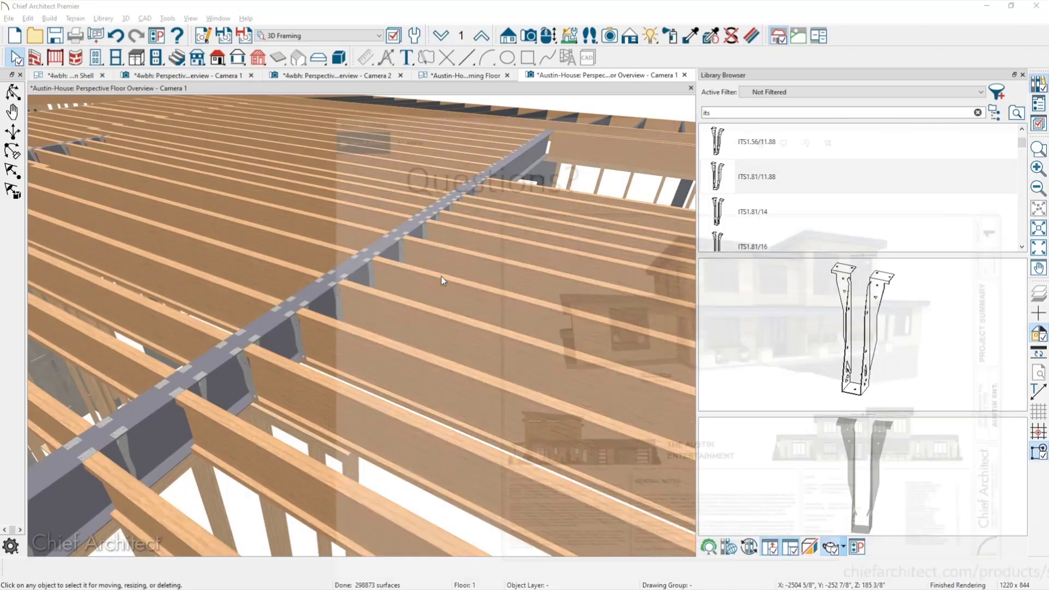
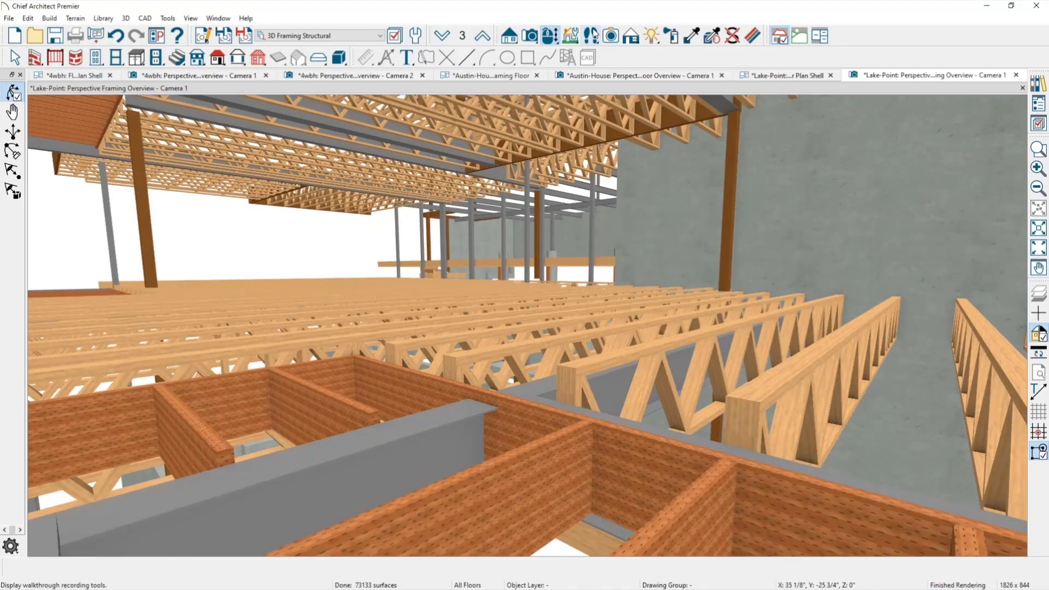
Step: Render the Lake-Point framing overview with the vector view appearance
click(631, 35)
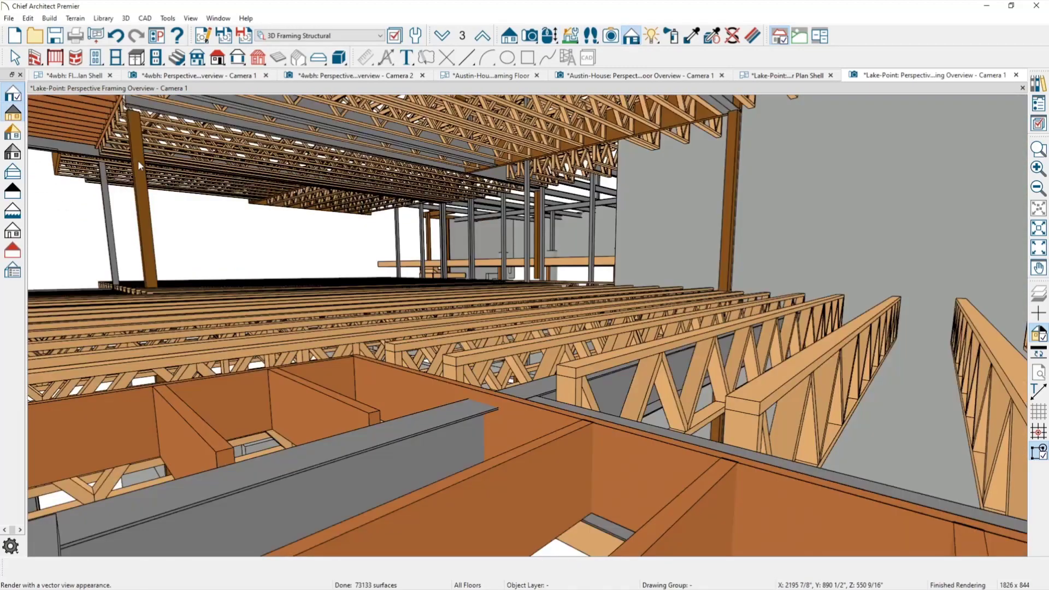
click(12, 112)
Step: Review the specification of the steel floor beam running beneath the open-web floor trusses
drag(632, 399, 555, 354)
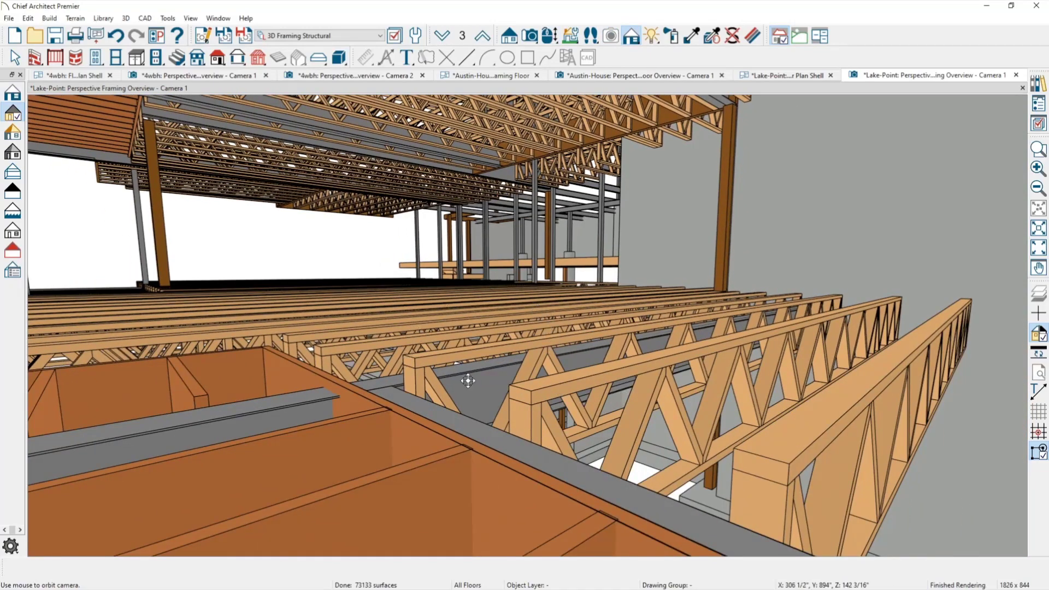
scroll(478, 376, up, 3)
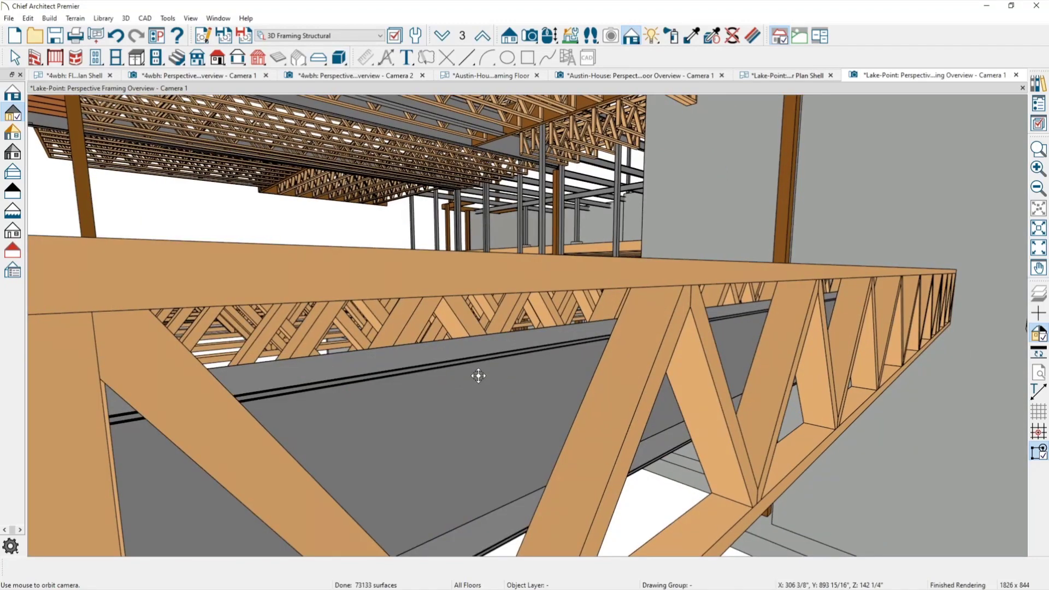
click(476, 380)
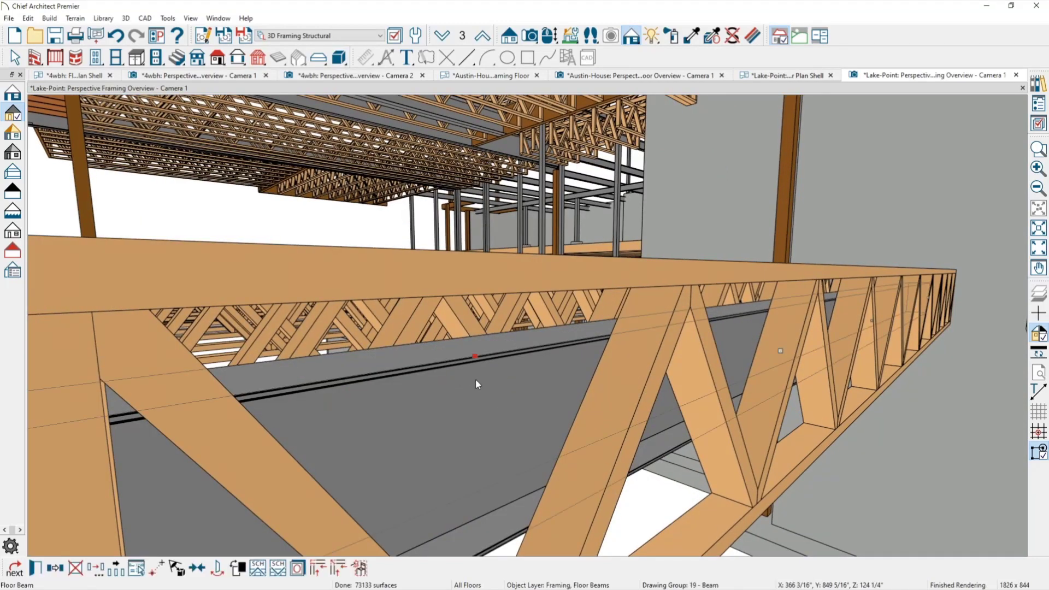
double_click(475, 378)
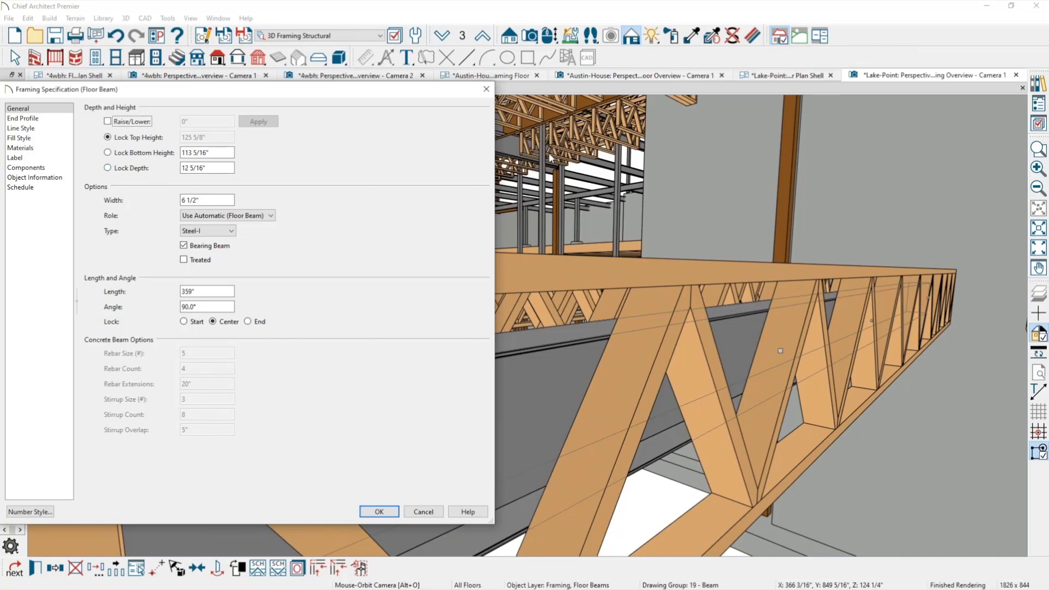
key(Return)
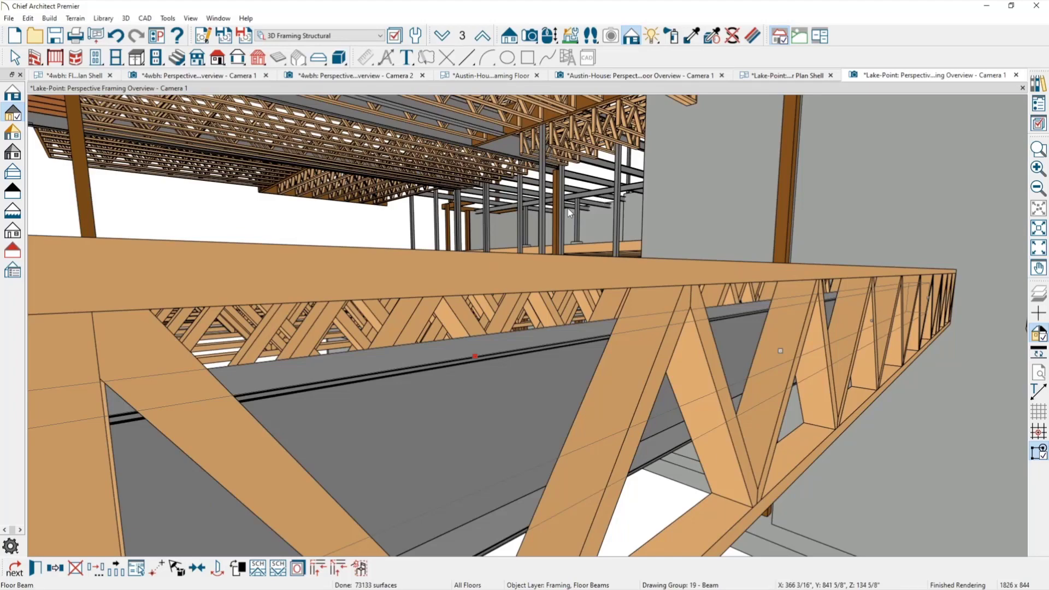
Step: Examine the Lake-Point floor trusses, steel beams and supporting posts from above and below
middle_drag(533, 280, 568, 247)
scroll(569, 247, down, 5)
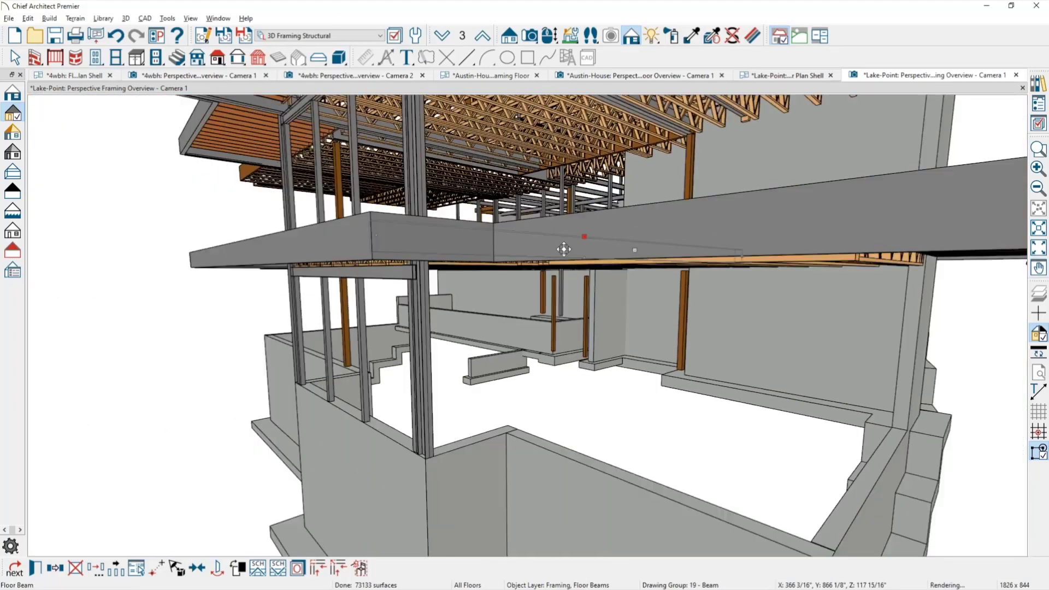
drag(564, 249, 517, 293)
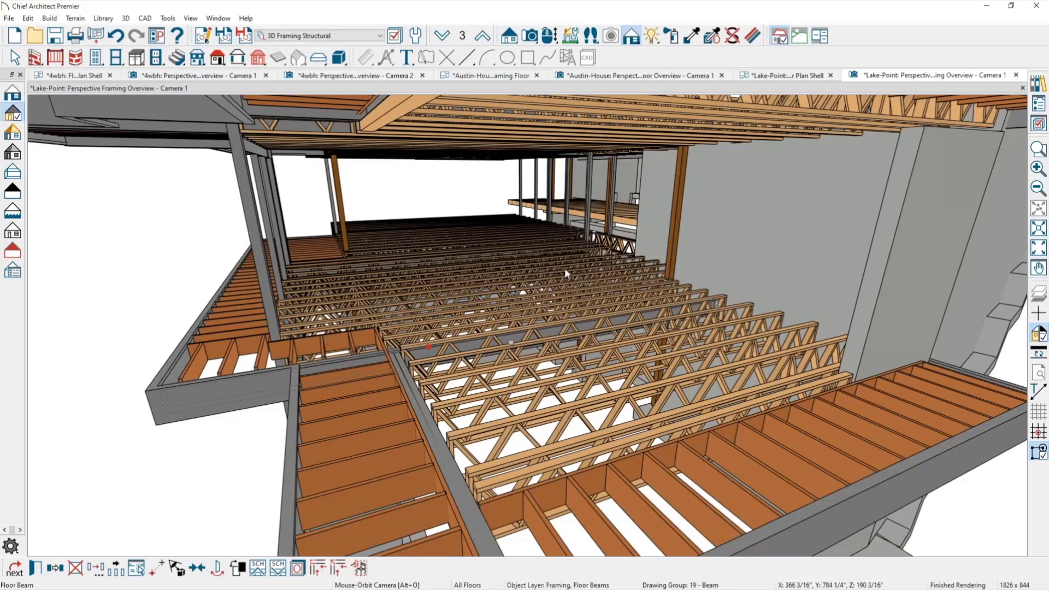
middle_drag(579, 410, 581, 396)
drag(581, 396, 740, 379)
scroll(484, 278, up, 3)
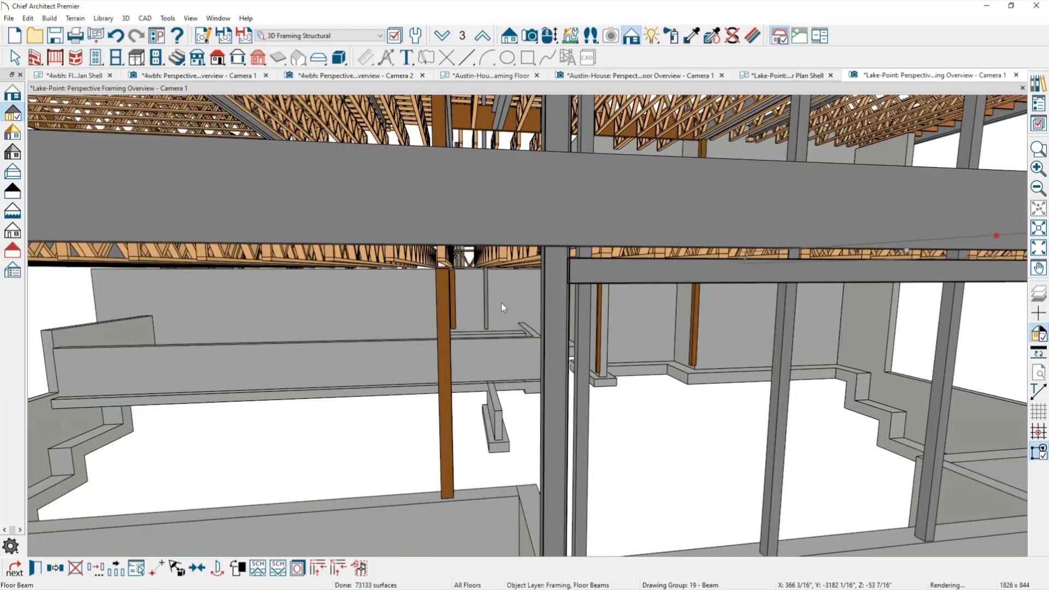
middle_drag(501, 303, 488, 275)
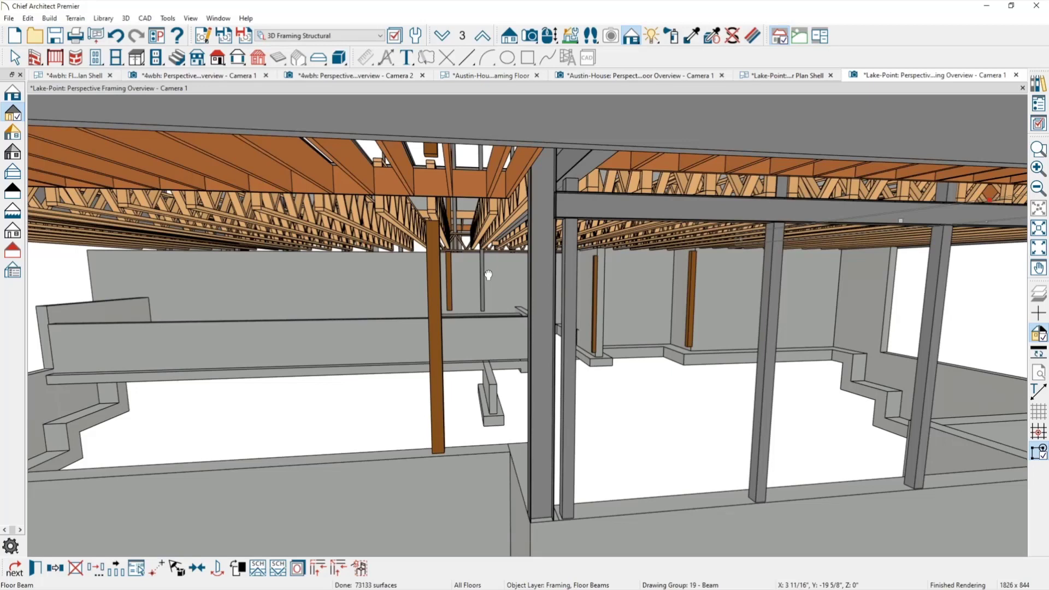
Step: Show the Lake-Point plan in the Framing, Walls plan view and examine the I-beam and HSS post callouts on floor 3
click(789, 76)
click(316, 36)
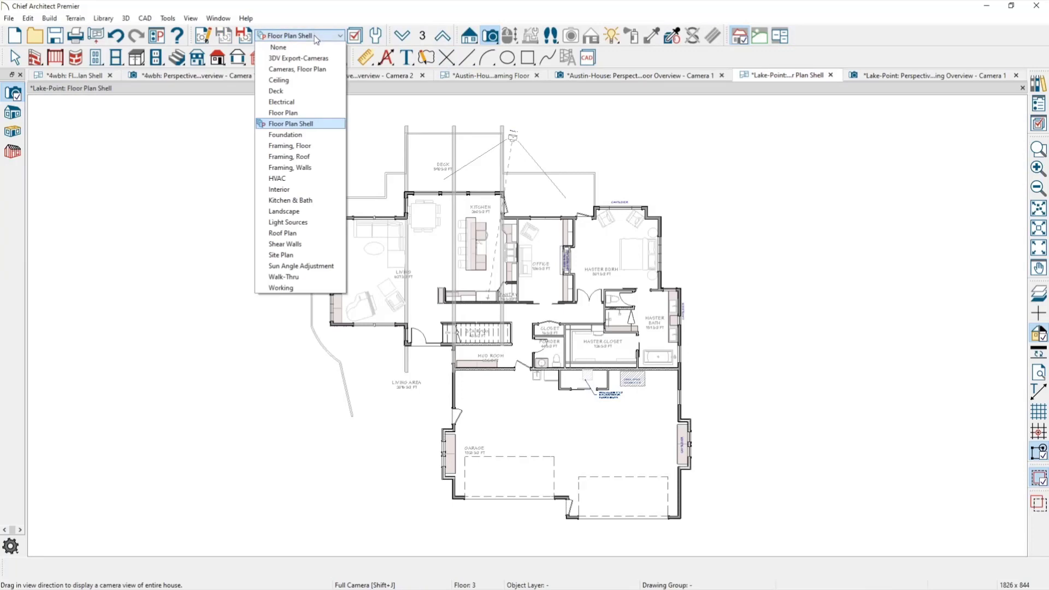
click(316, 167)
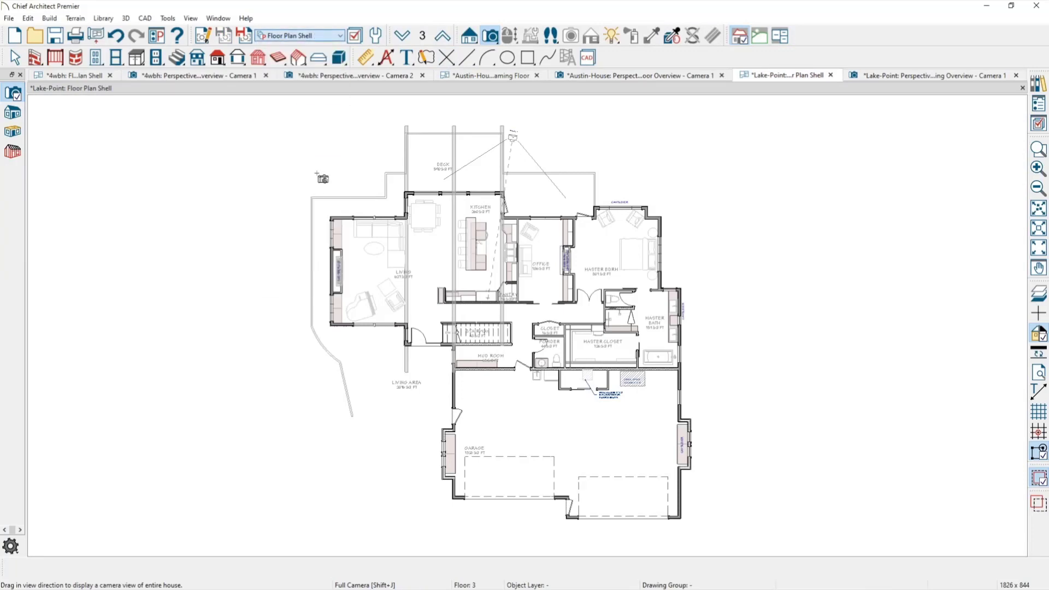
scroll(361, 337, up, 6)
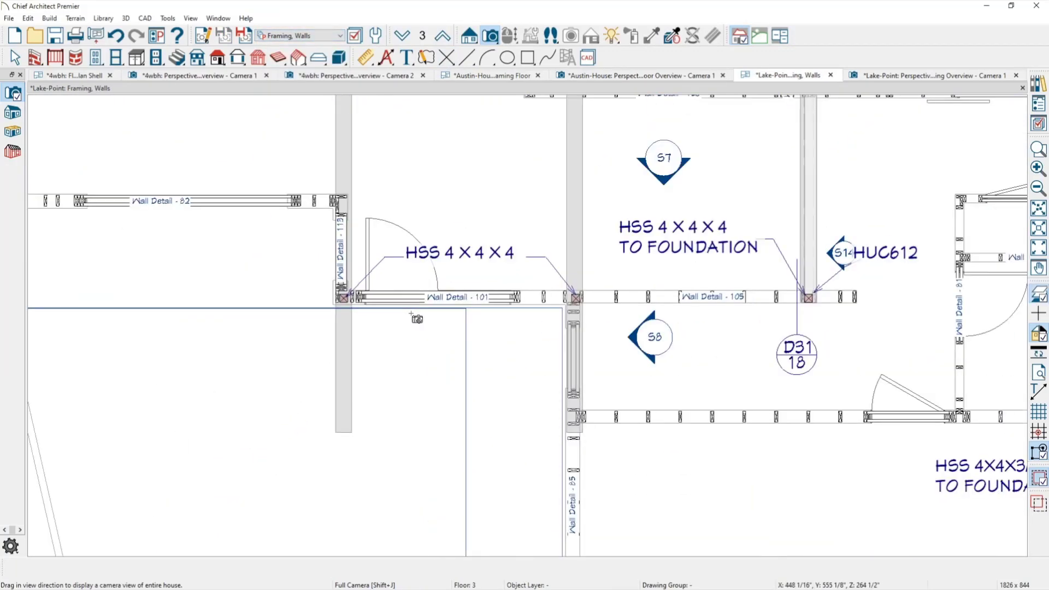
middle_drag(277, 300, 543, 497)
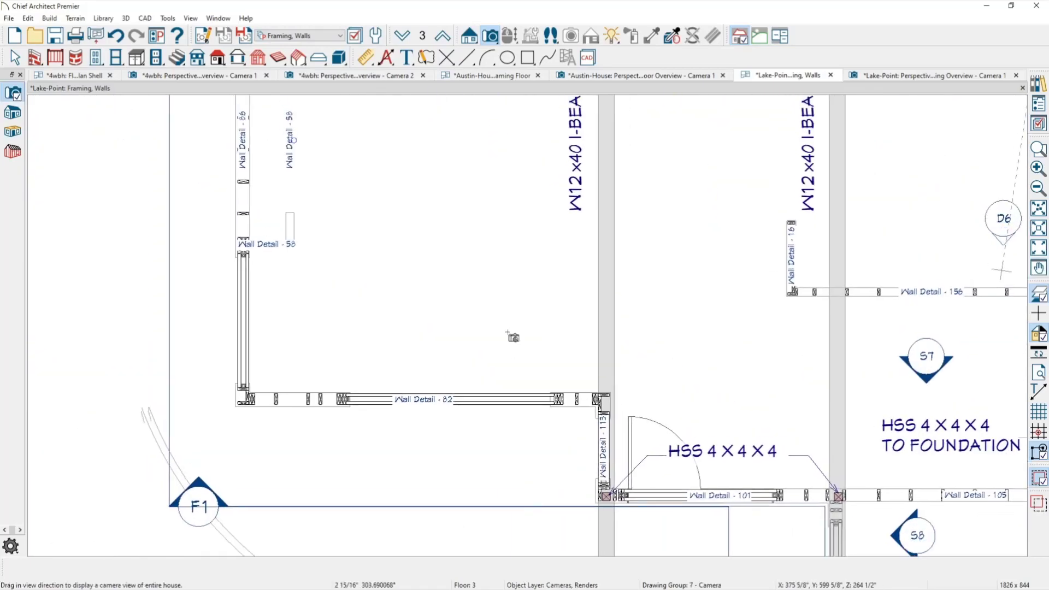
middle_drag(510, 287, 520, 459)
Step: Go down to floor 2 and examine the W8 x 15 I-beam, W8 x 18 and HSS 4x4x4 post callouts
click(402, 36)
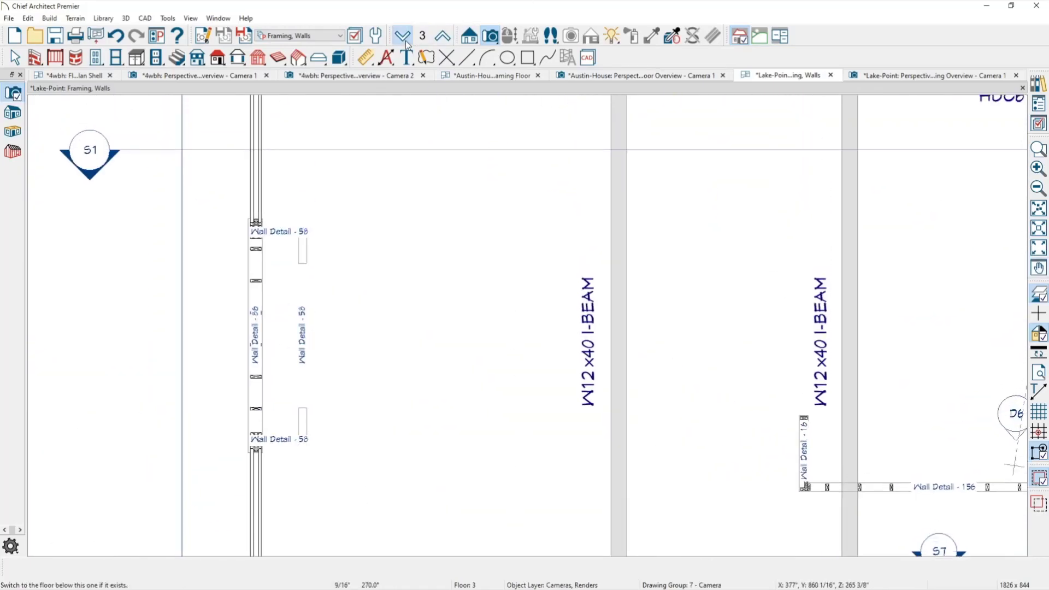
middle_drag(426, 188, 365, 432)
middle_drag(686, 306, 499, 337)
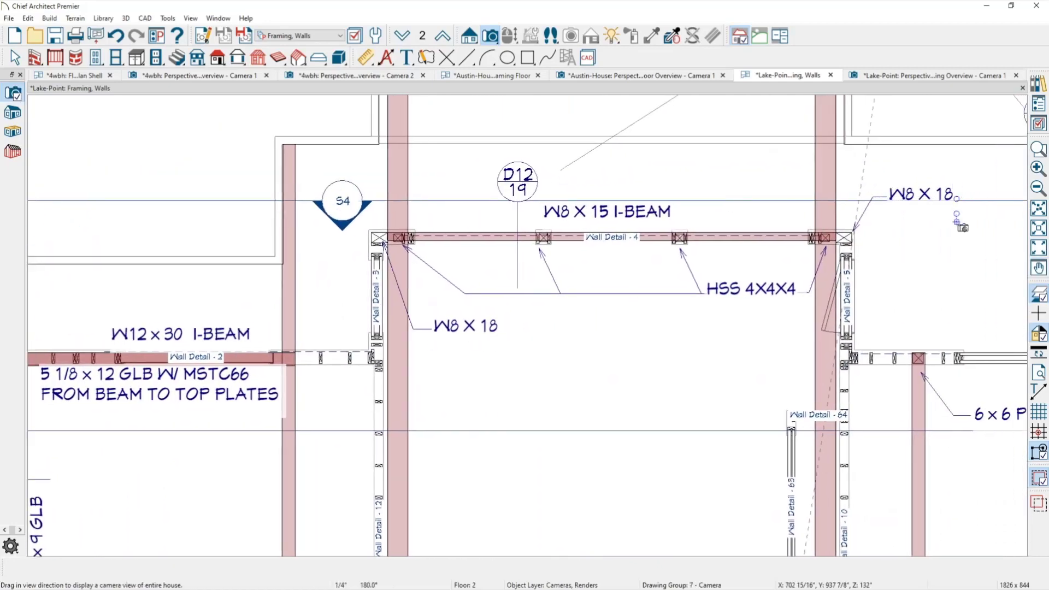
key(space)
scroll(959, 227, up, 1)
scroll(959, 227, up, 1)
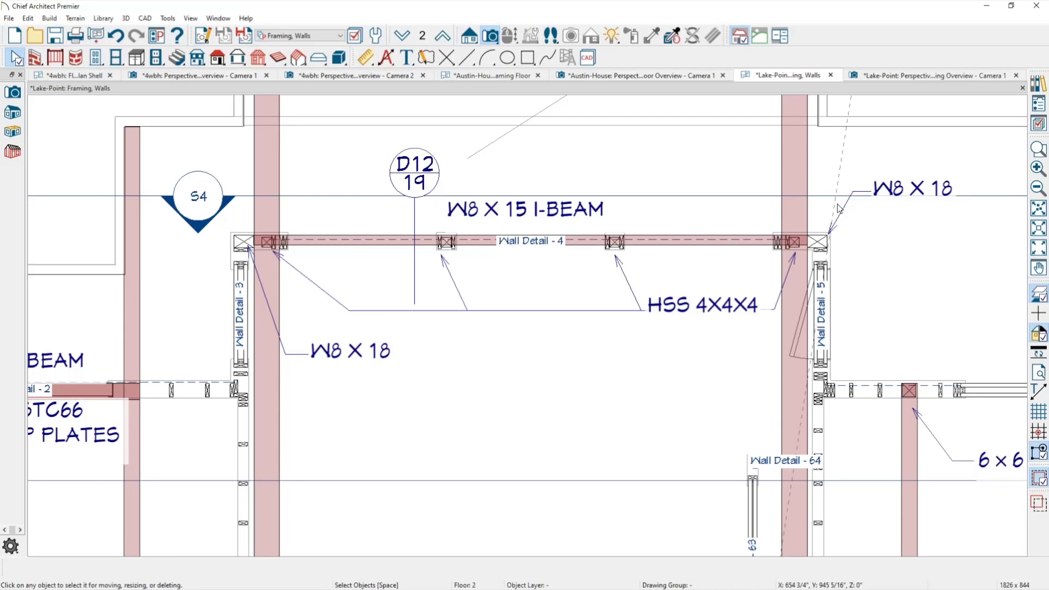
Step: Close the Austin-House plan without saving it, and return to the Lake-Point perspective framing overview
click(538, 76)
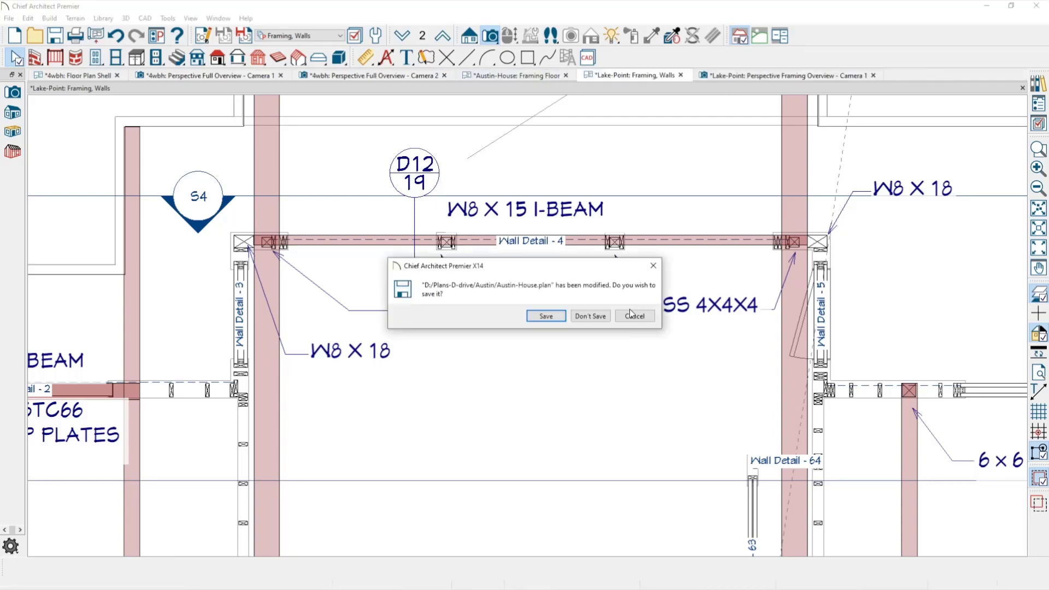
click(595, 317)
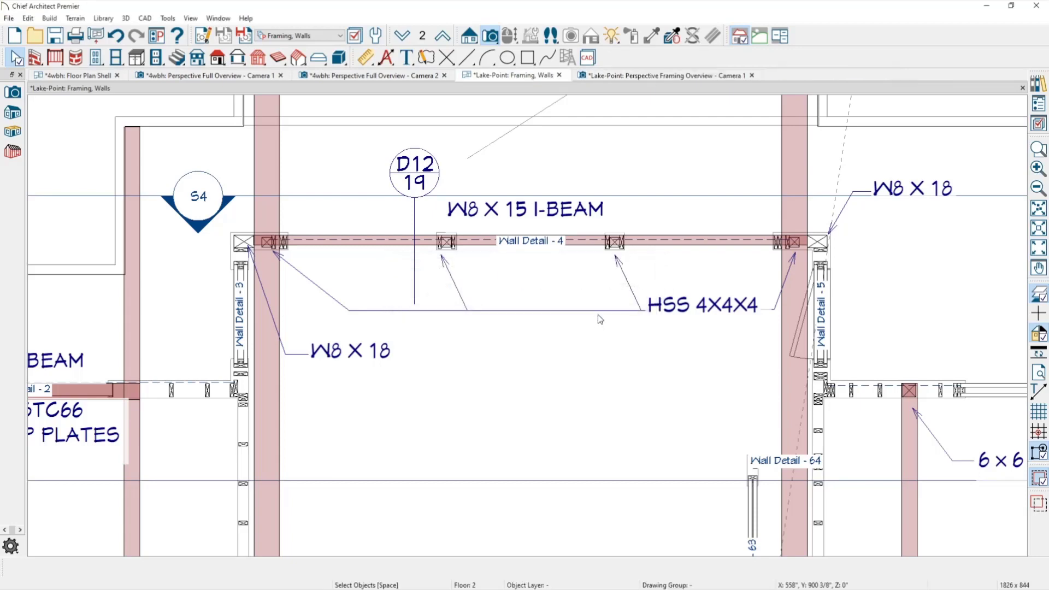
click(638, 74)
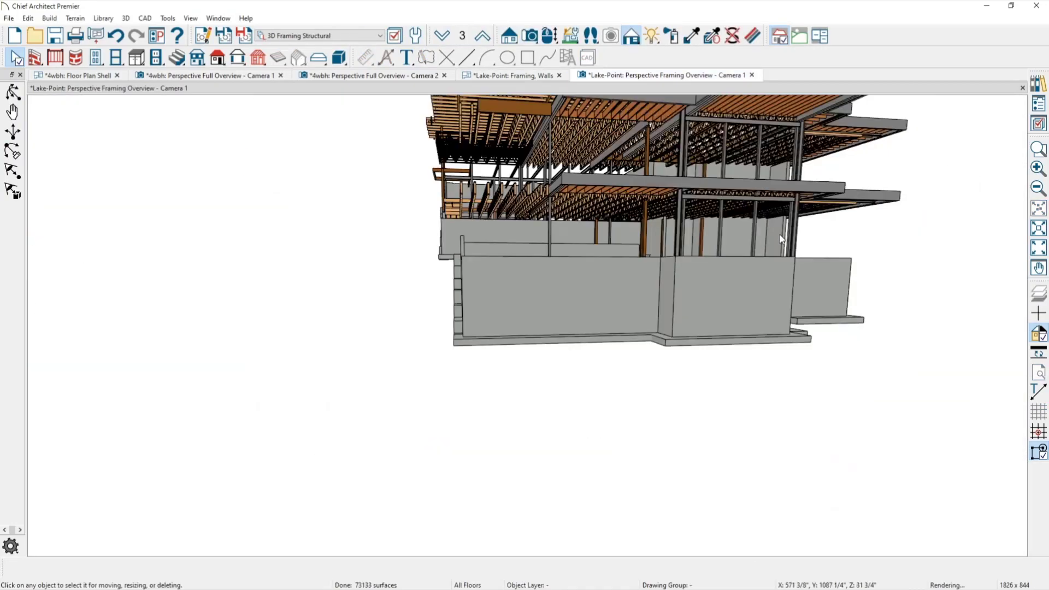
Step: Examine the steel beams and columns on concrete piers between the foundation walls of the Lake-Point framing overview
middle_drag(780, 239, 448, 302)
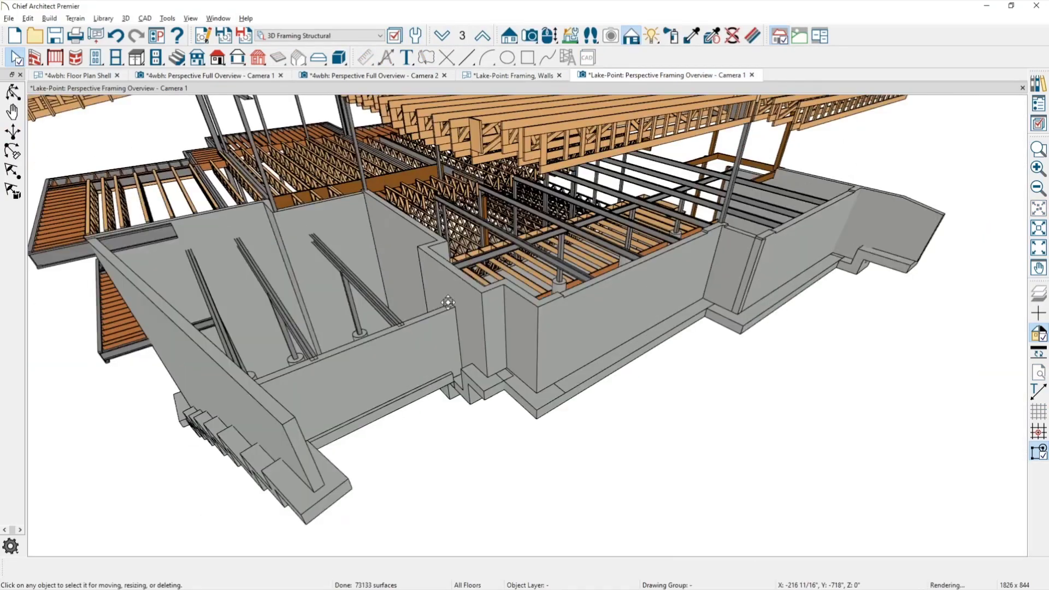
scroll(389, 268, up, 3)
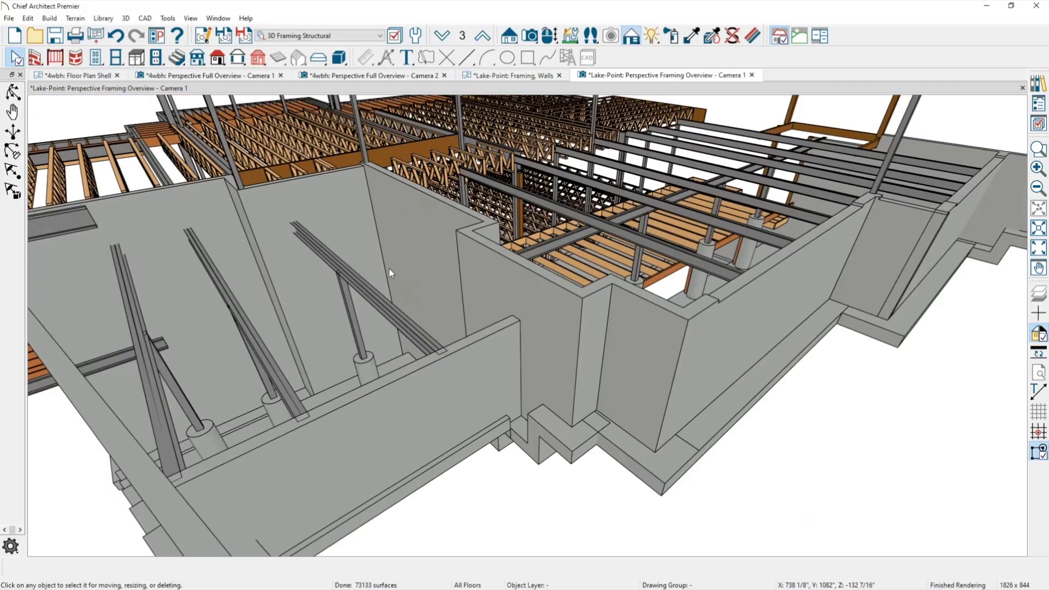
middle_drag(389, 268, 453, 261)
scroll(309, 291, up, 3)
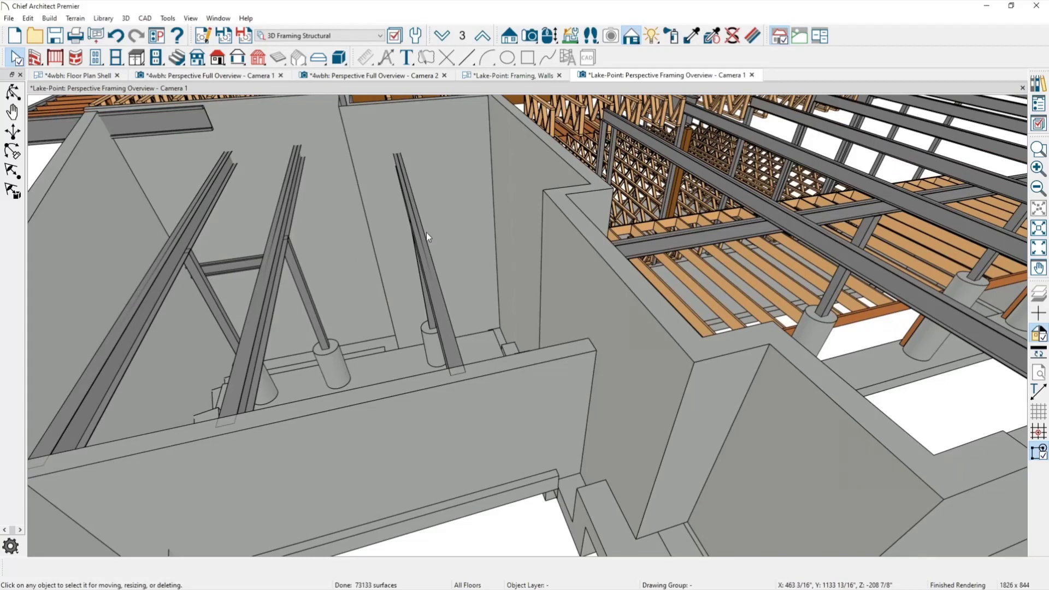
Step: Return to the Lake-Point plan and show floor 3 in the Framing, Floor plan view
click(522, 76)
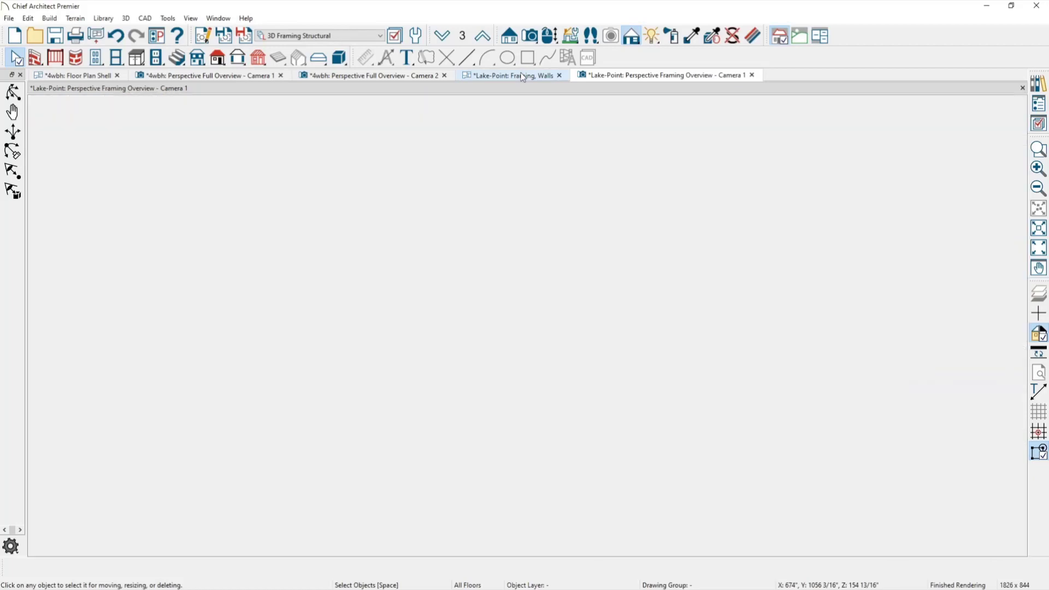
scroll(527, 135, down, 3)
middle_drag(504, 236, 546, 153)
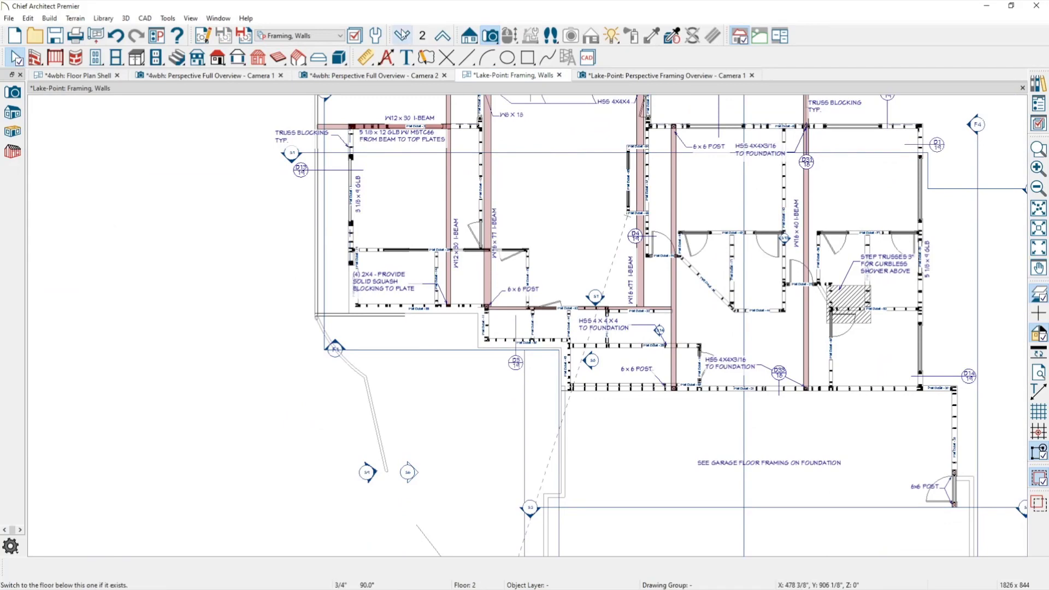
click(443, 36)
click(299, 36)
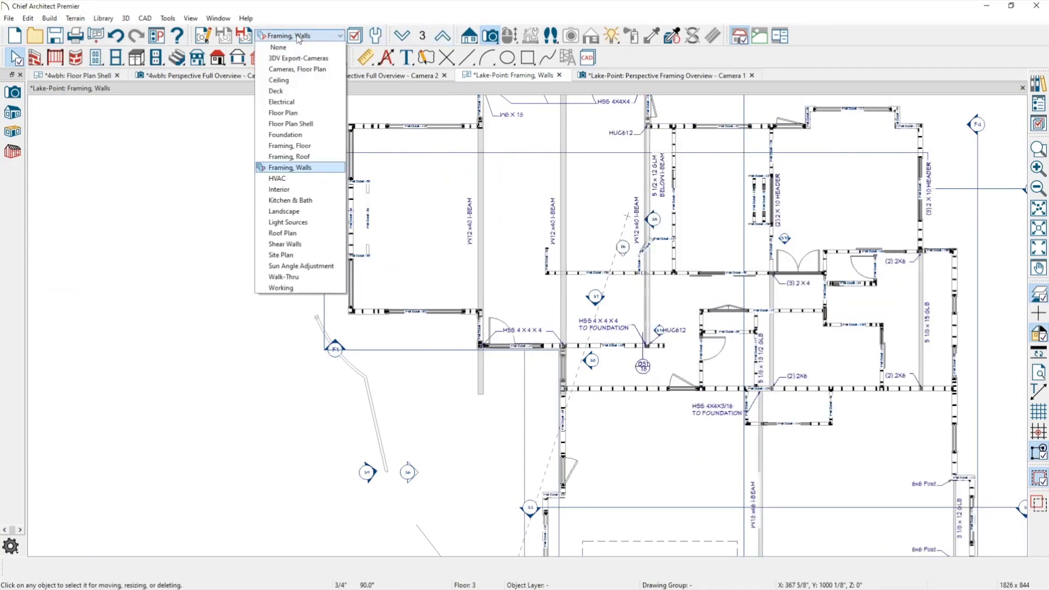
click(308, 148)
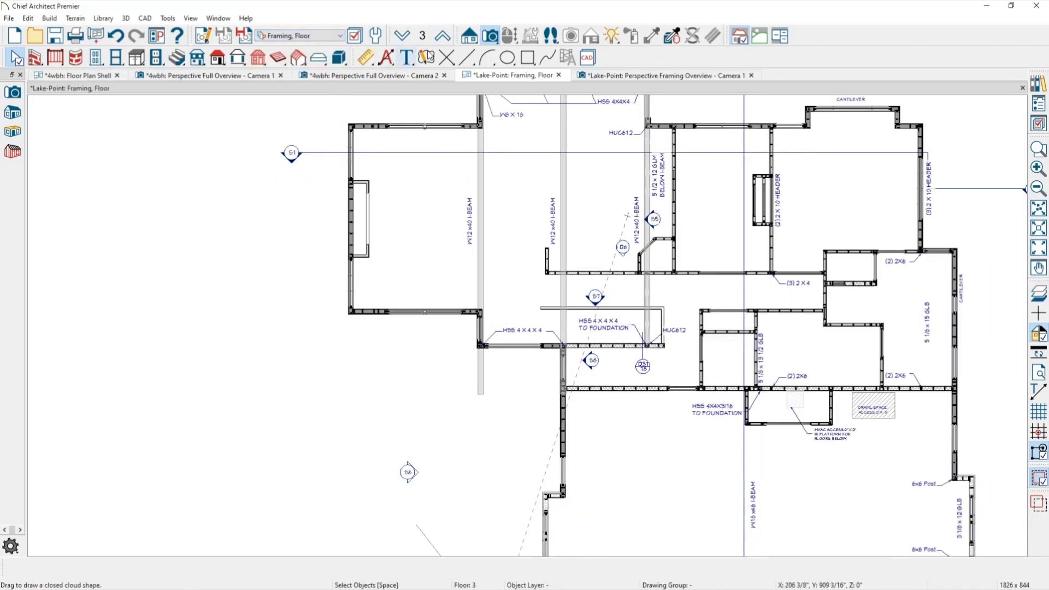
Step: Compare the floor framing on the levels above and below, ending on the floor 2 truss layout
click(405, 37)
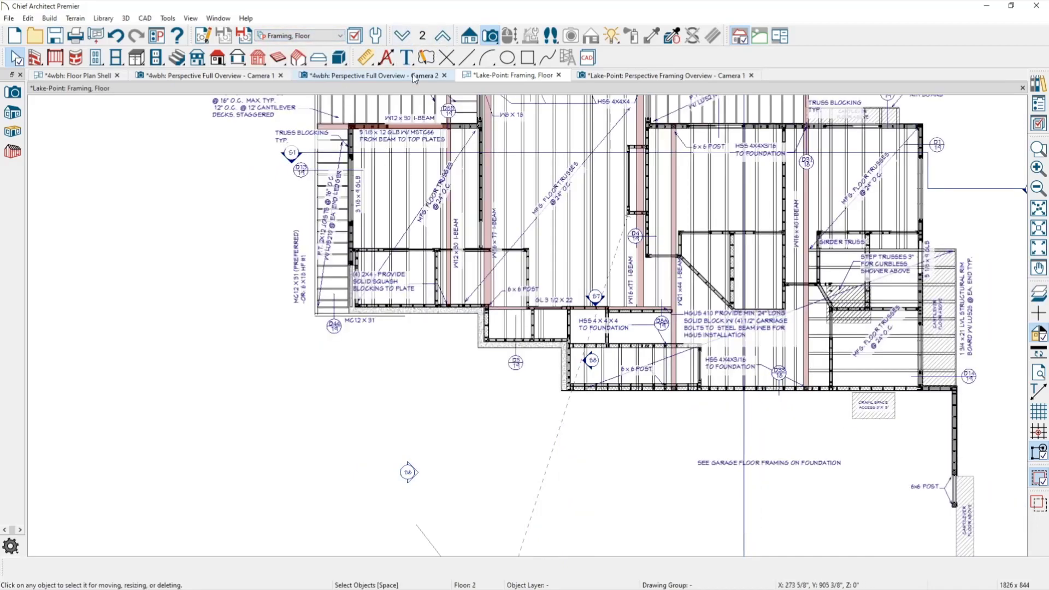
click(444, 37)
click(444, 37)
click(402, 36)
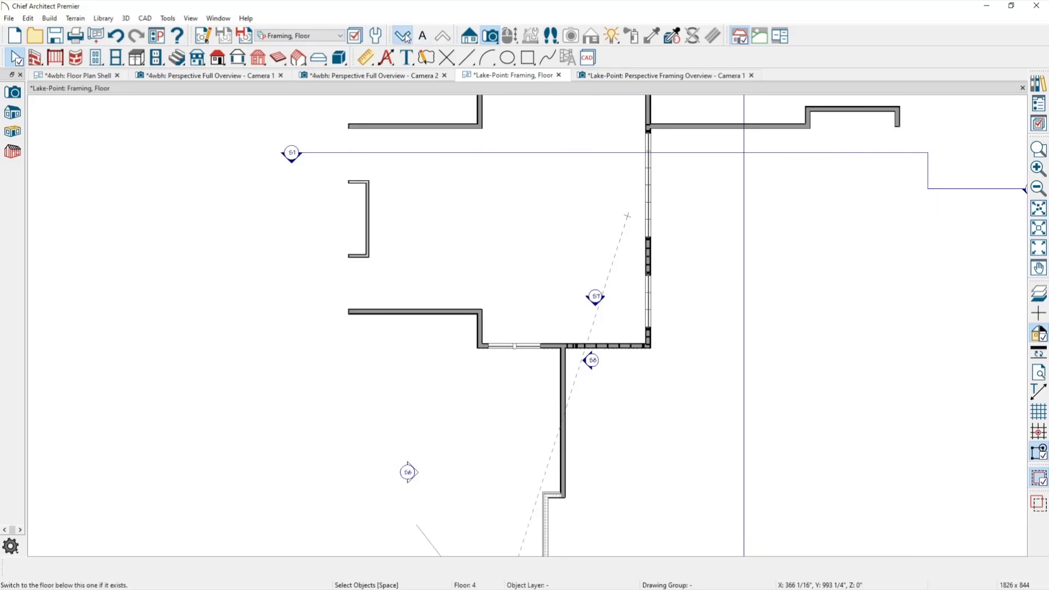
click(402, 36)
Step: Switch to the Site Plan view and examine the entry walkway and retaining wall beside the garage
click(305, 36)
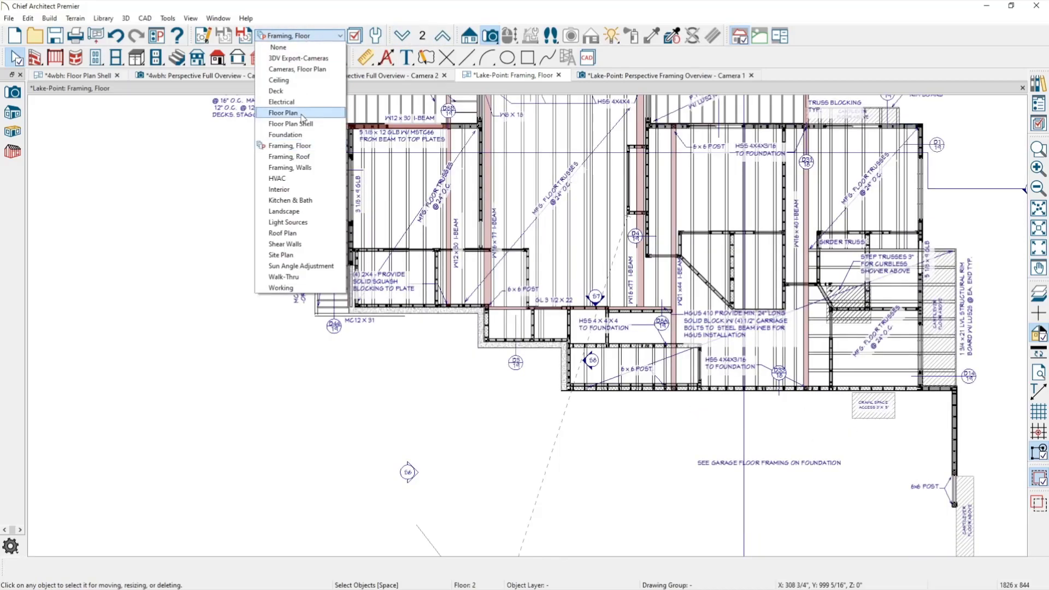
click(312, 255)
scroll(413, 319, down, 2)
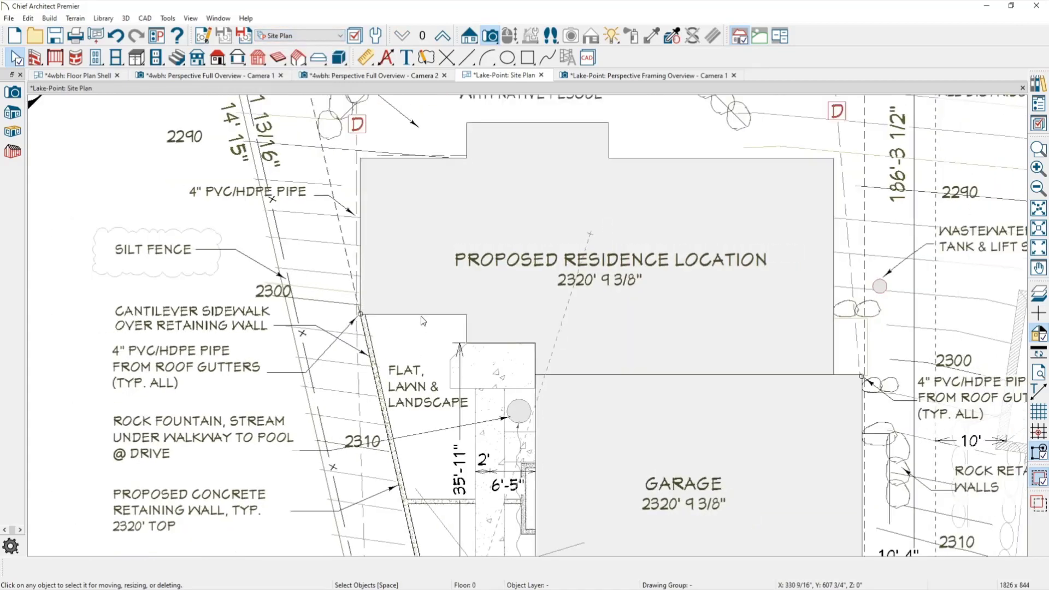
middle_drag(428, 270, 461, 99)
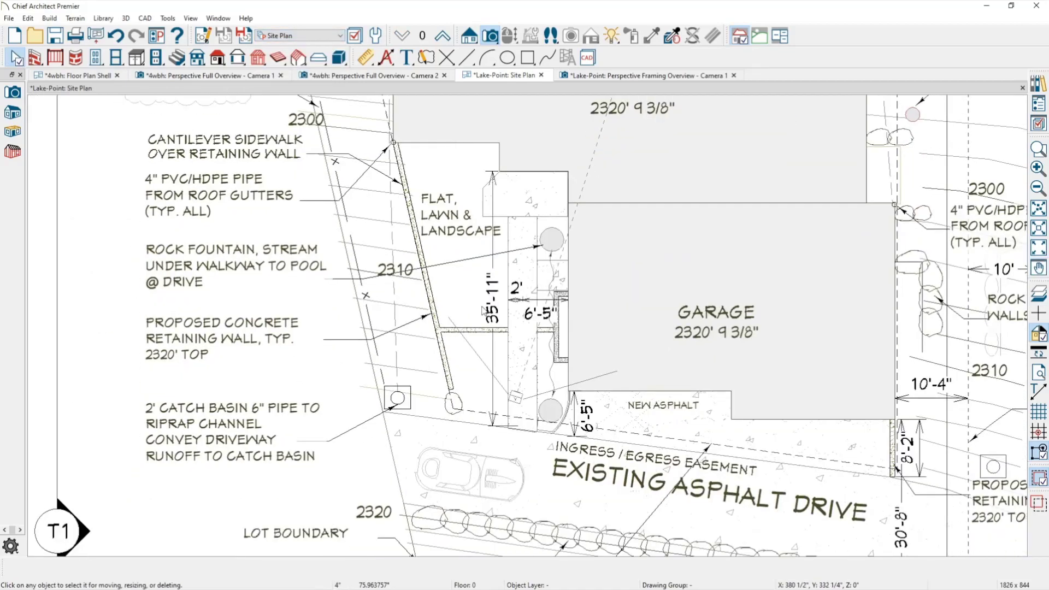
scroll(485, 310, up, 1)
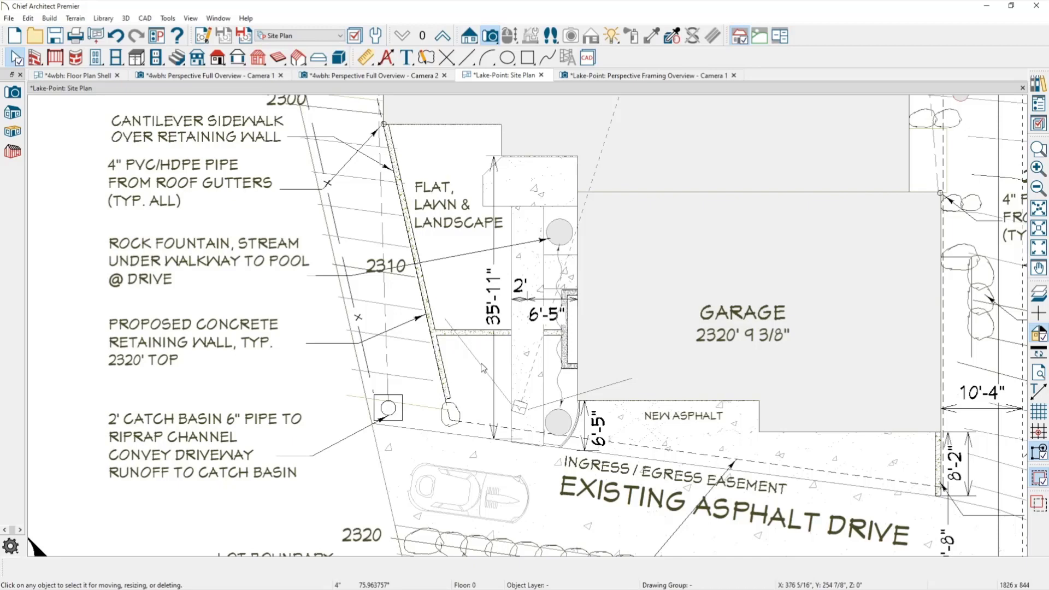
scroll(483, 373, up, 1)
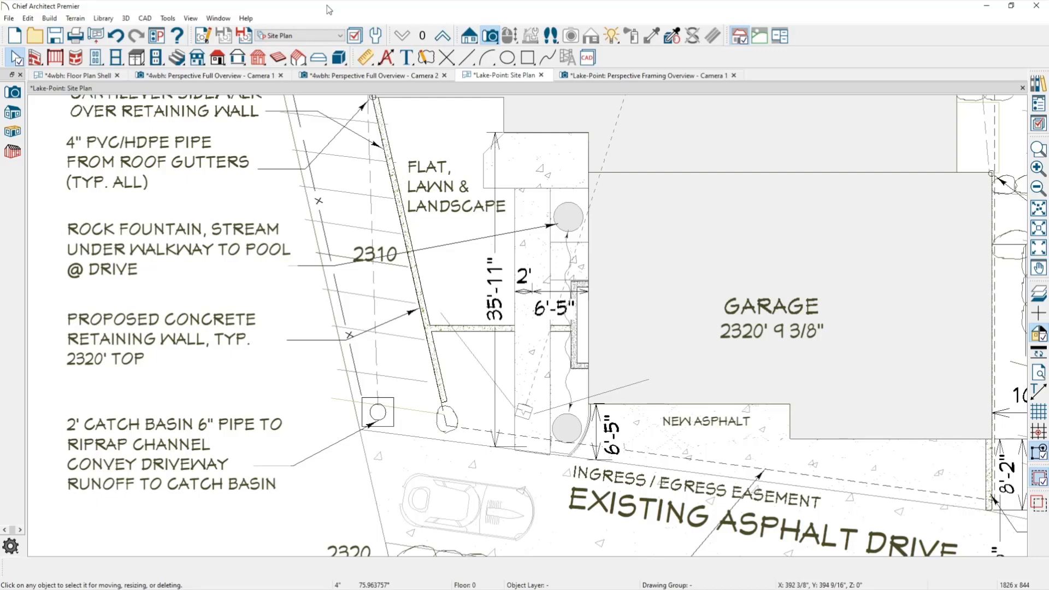
Step: Switch to the Floor Plan view and go up to floor 3, showing the garage and entry area
click(306, 35)
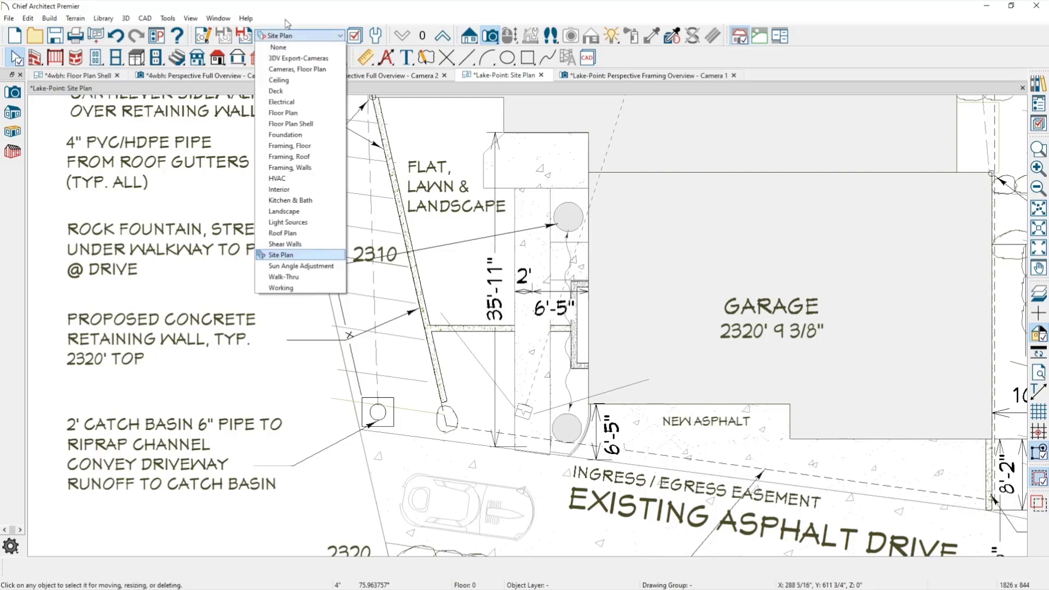
click(283, 113)
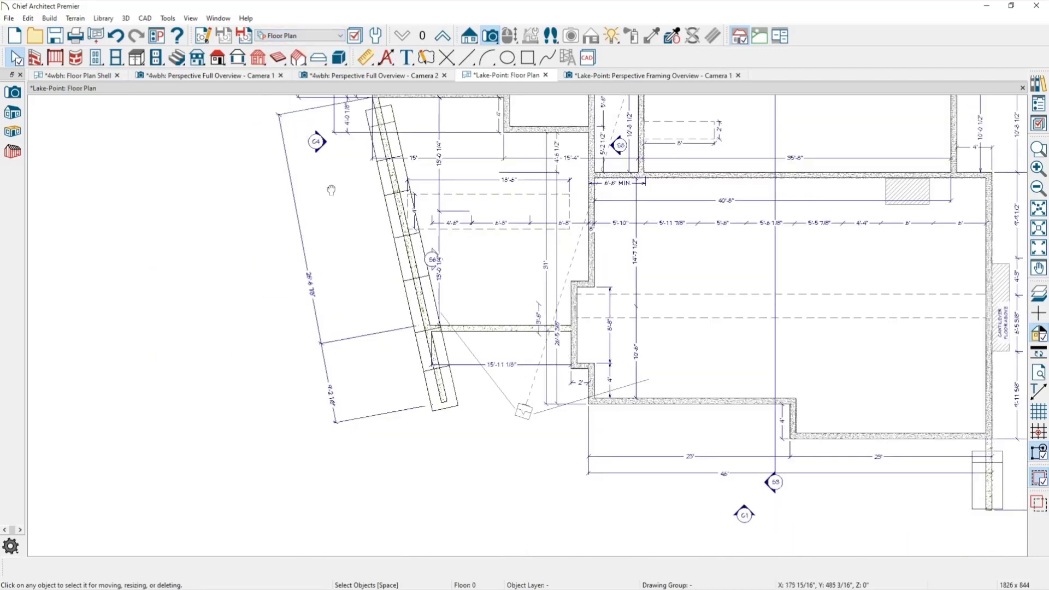
middle_drag(331, 190, 323, 210)
click(438, 41)
click(438, 41)
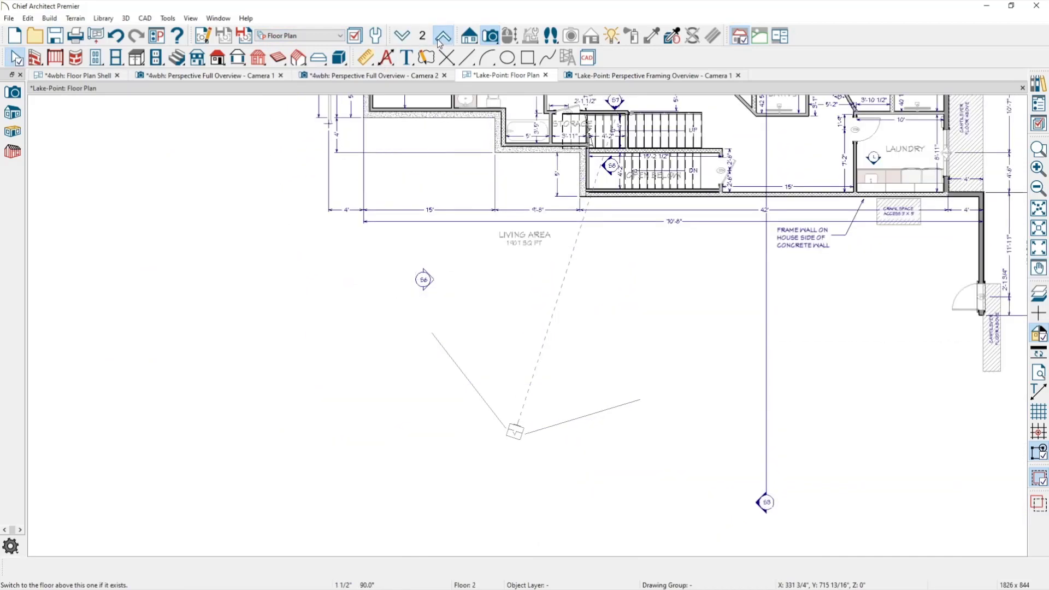
click(438, 41)
middle_drag(468, 253, 376, 253)
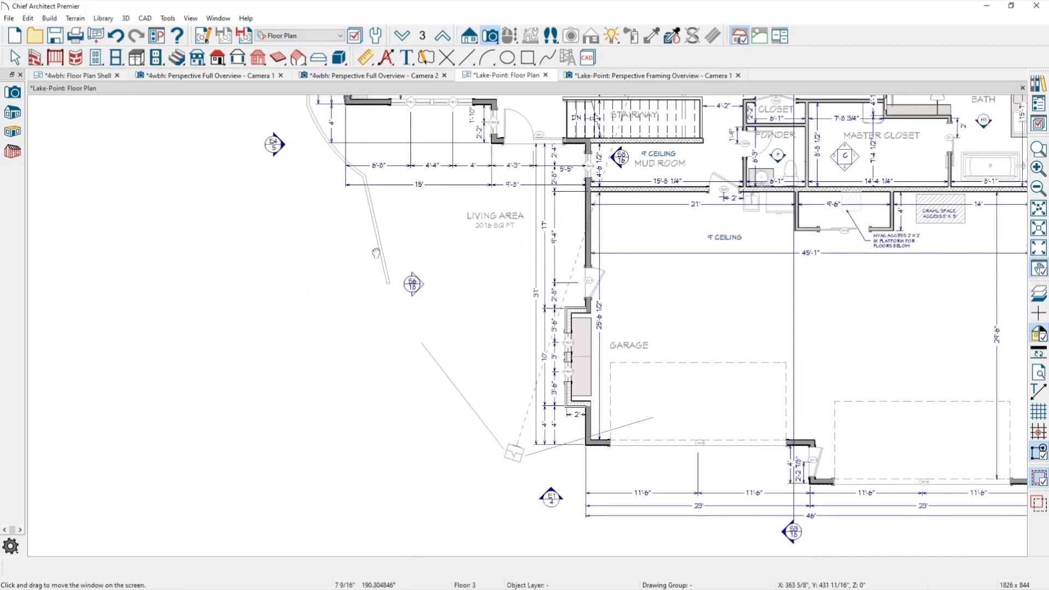
drag(376, 253, 351, 255)
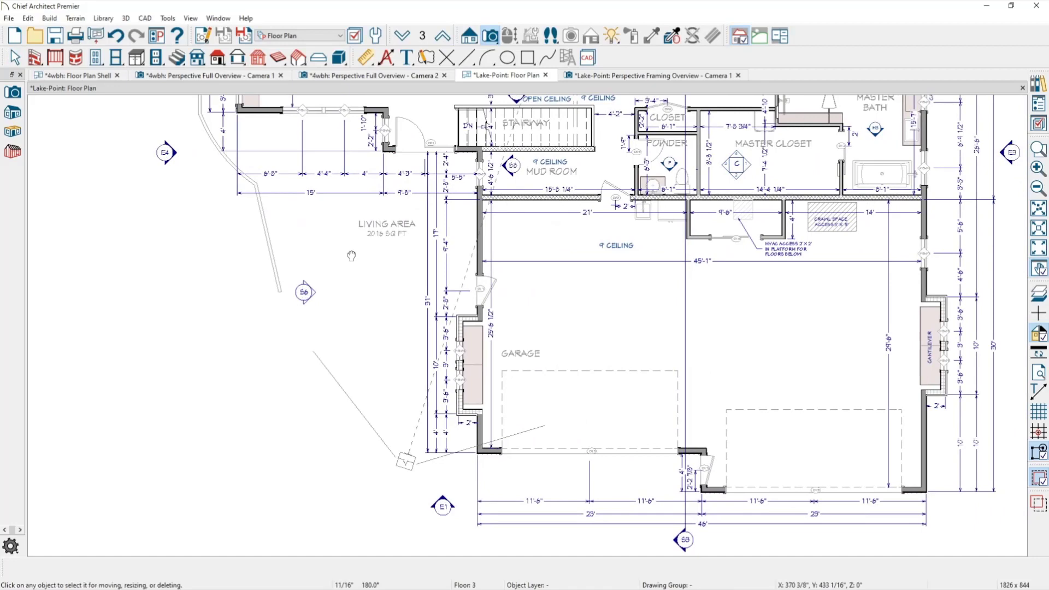
Step: Open the S6 main entry concrete slab section from its camera symbol outside the garage
key(space)
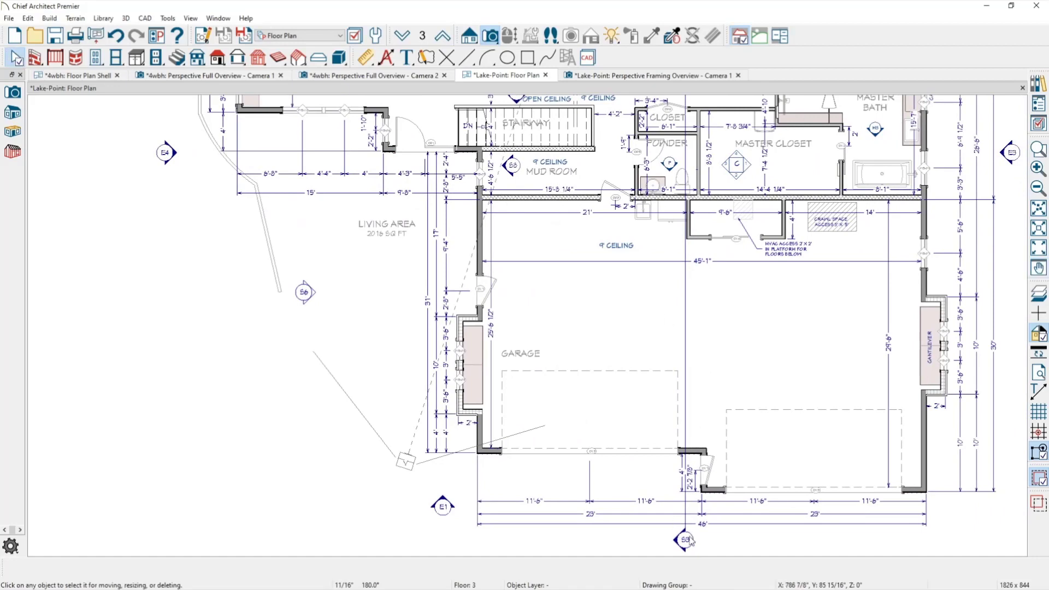
click(306, 294)
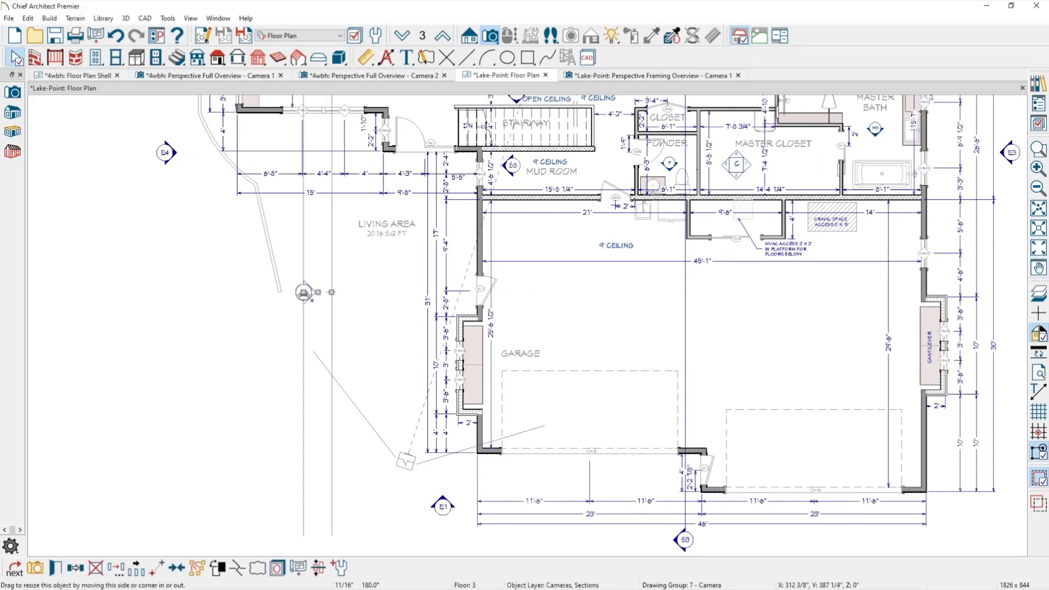
click(39, 575)
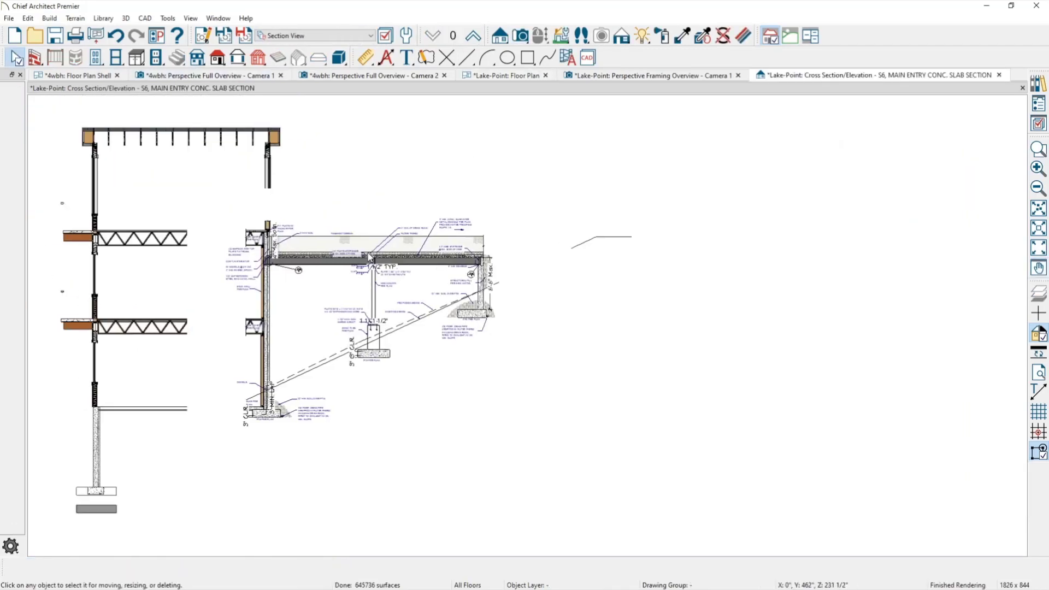
Step: Examine the entry slab's steel beam, metal decking and column details in the section, and close it without saving the camera
scroll(369, 257, up, 6)
middle_drag(373, 222, 488, 207)
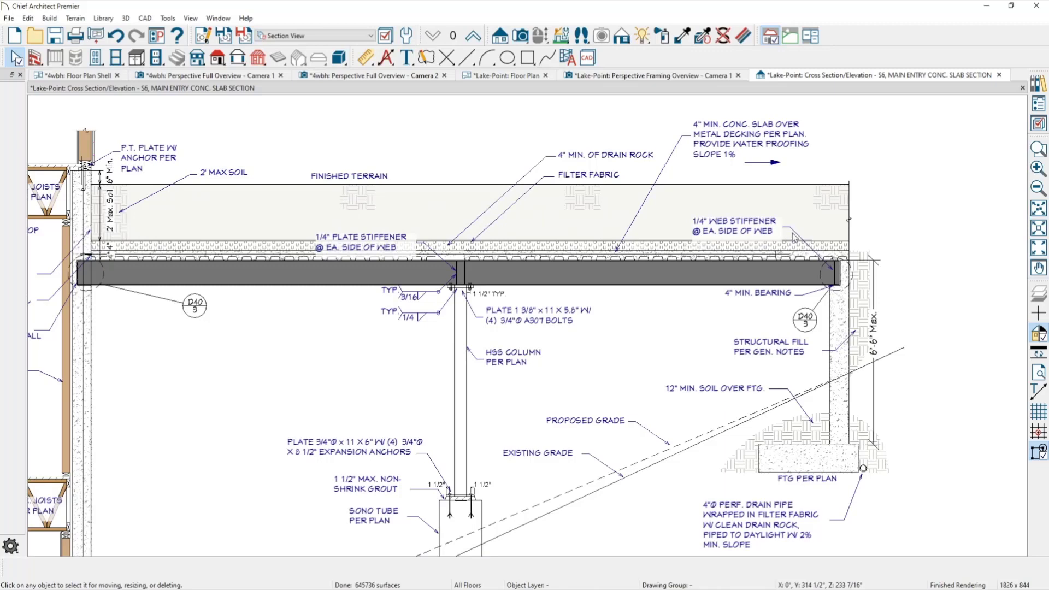
scroll(792, 129, up, 3)
scroll(793, 134, up, 2)
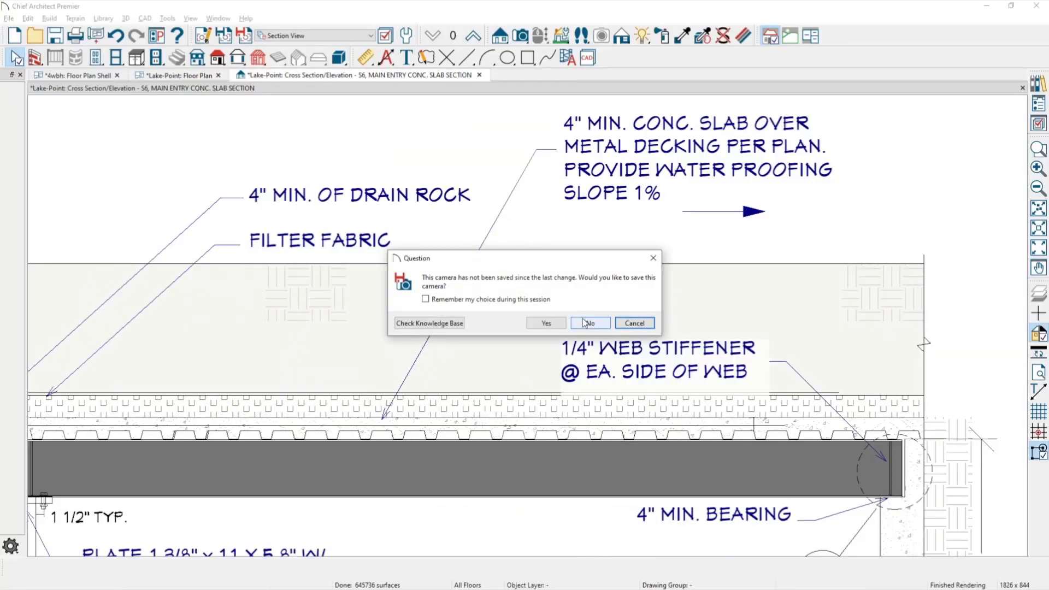
click(583, 322)
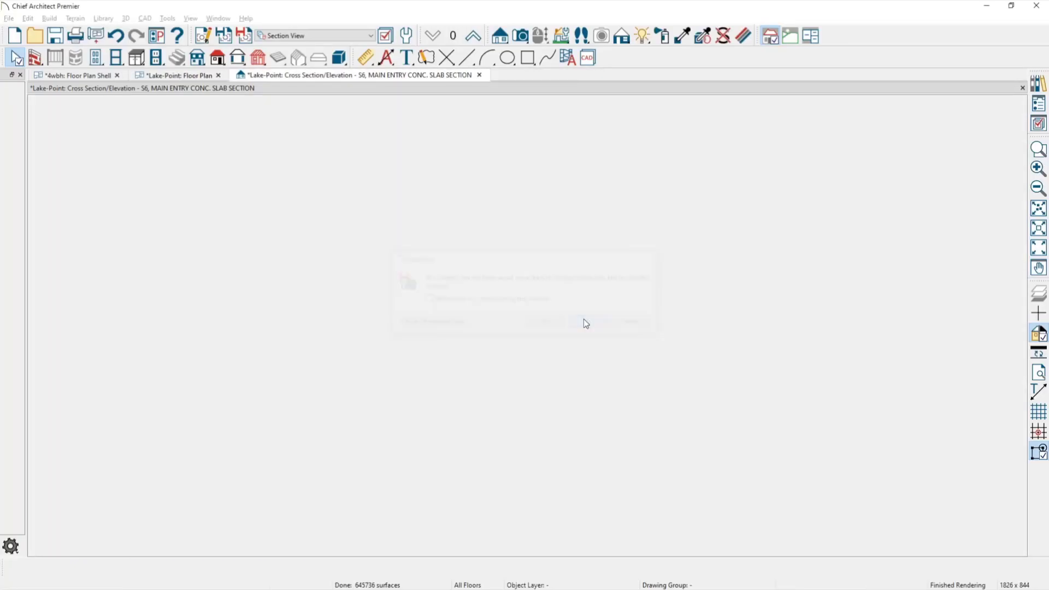
Step: Close the open plans without saving changes and reopen the recent plan 4wbh.plan
click(584, 321)
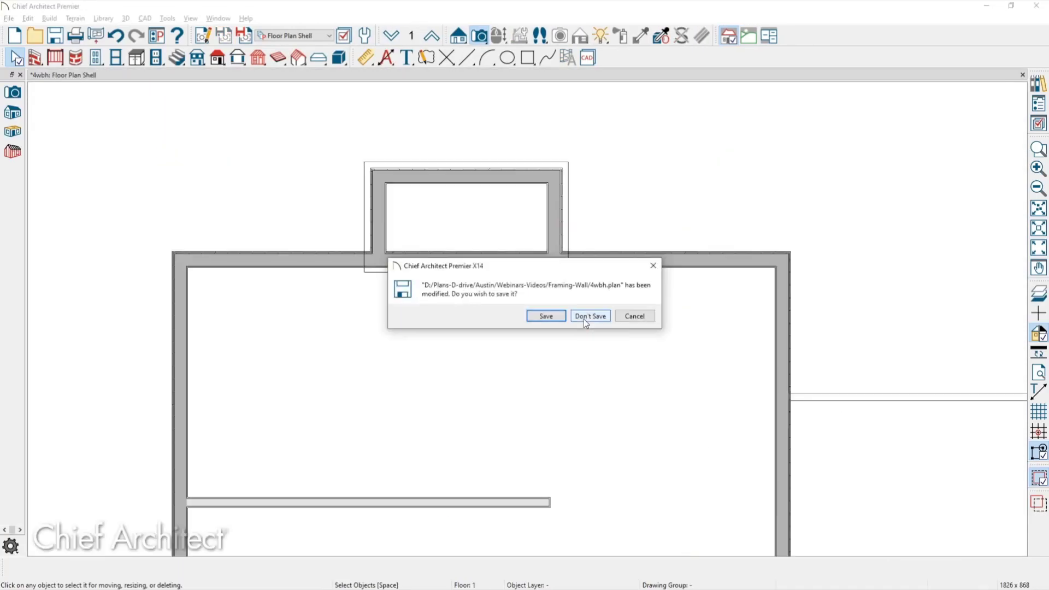
click(583, 319)
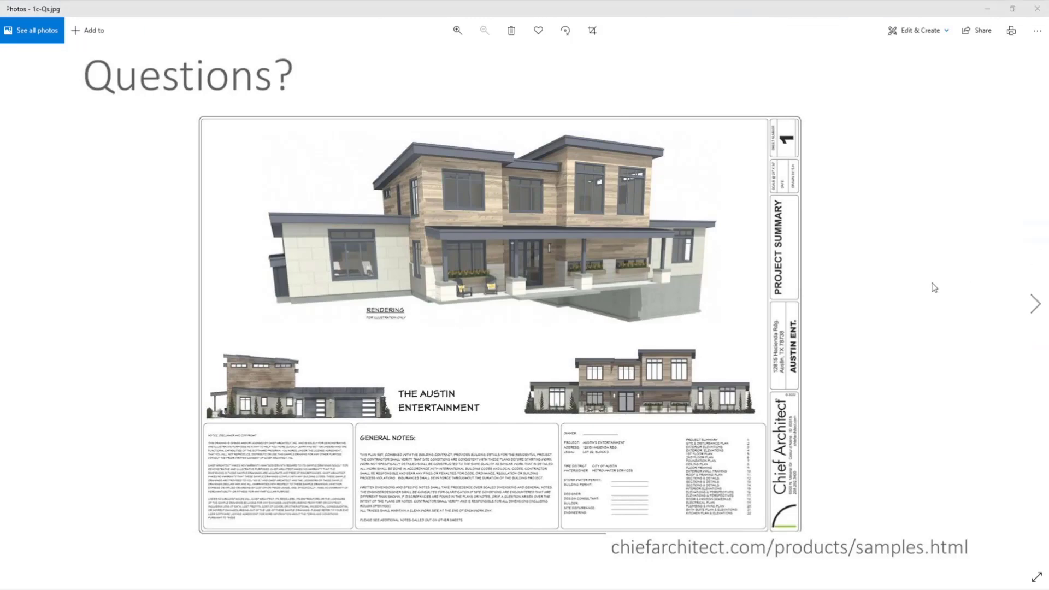
key(alt+Tab)
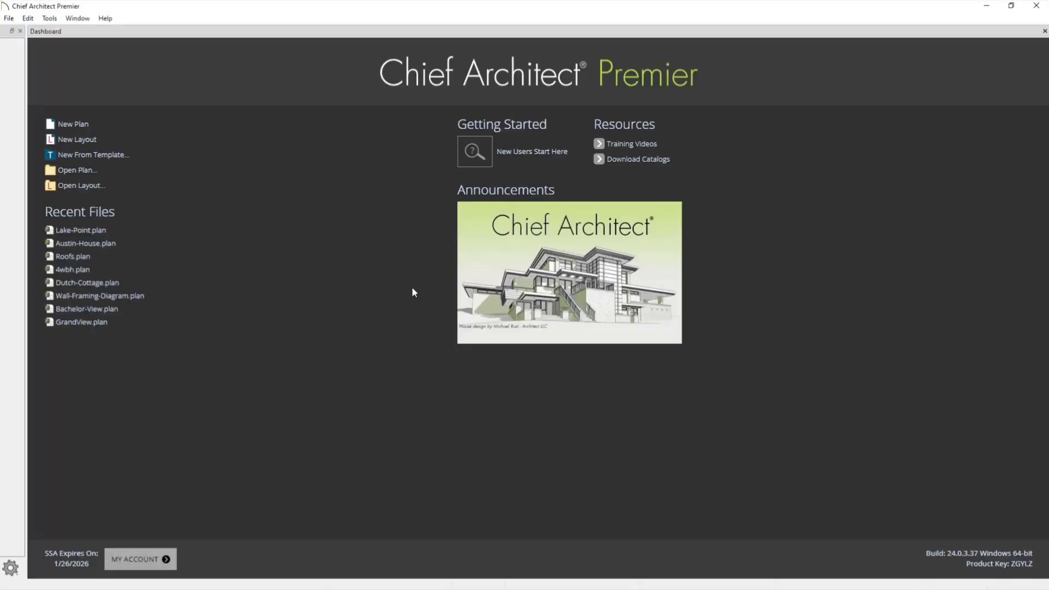
click(76, 270)
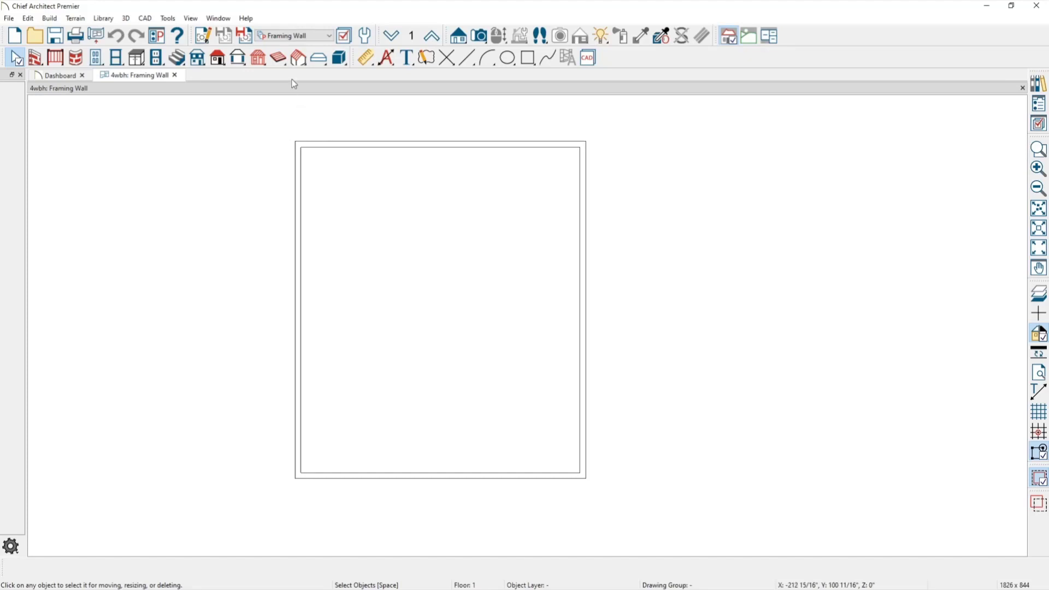
Step: Examine the general, floor/ceiling and roof framing tools available in the Framing Wall plan view
click(281, 62)
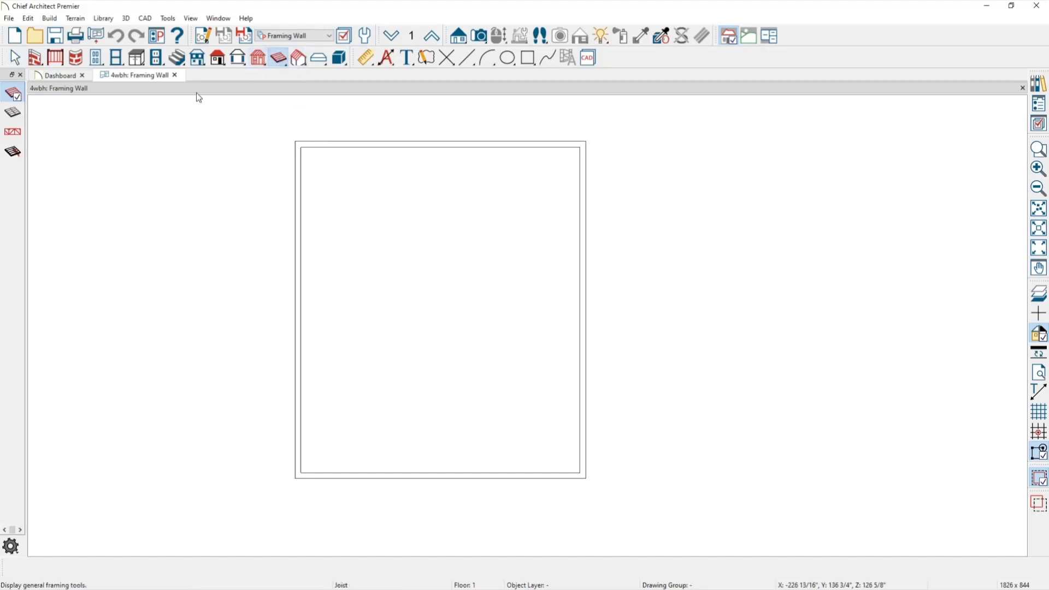
click(260, 62)
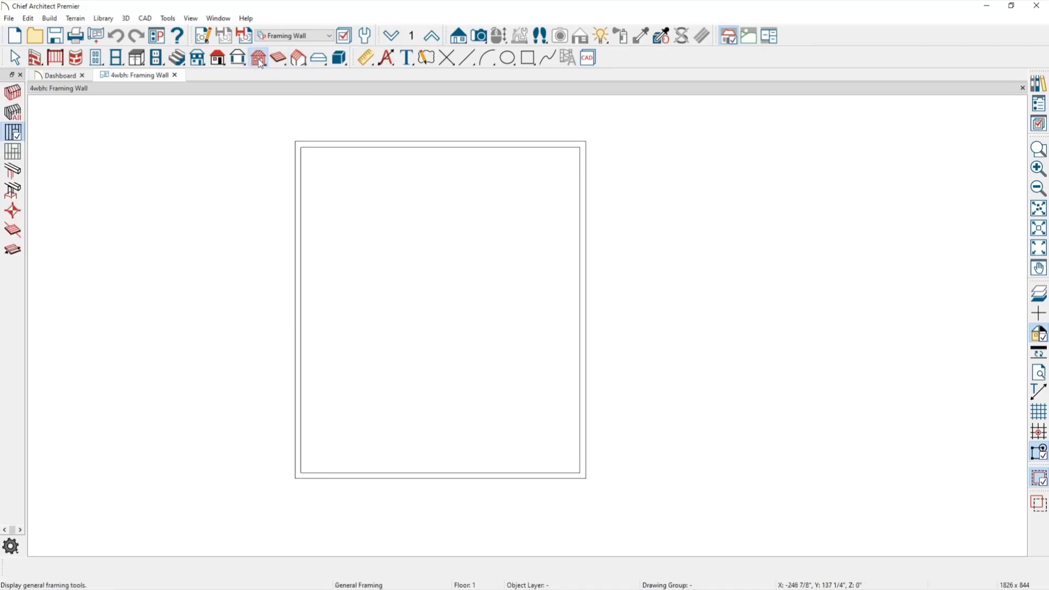
click(13, 131)
click(280, 58)
click(299, 58)
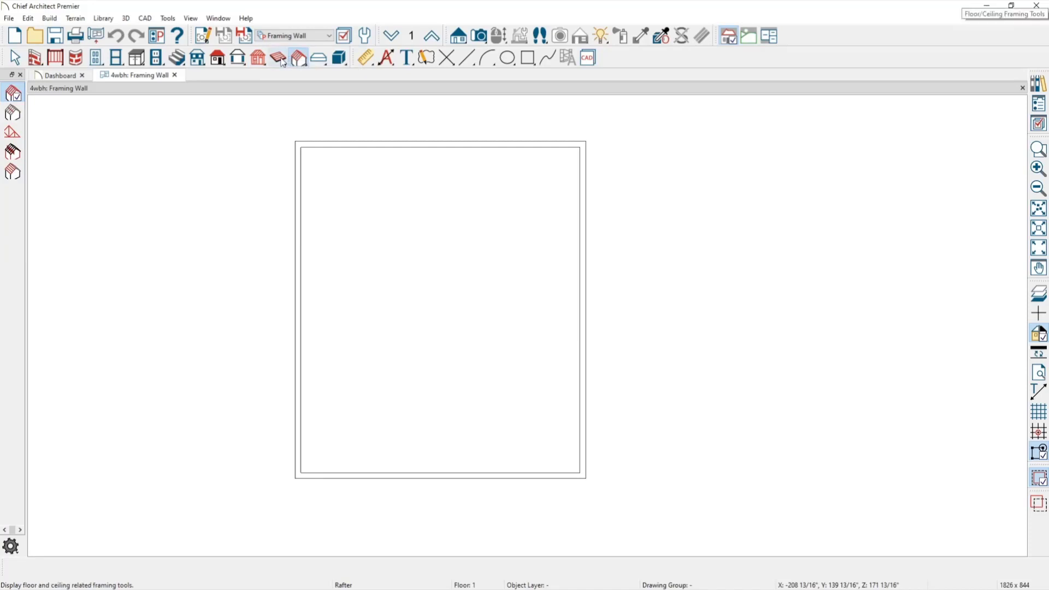
click(280, 58)
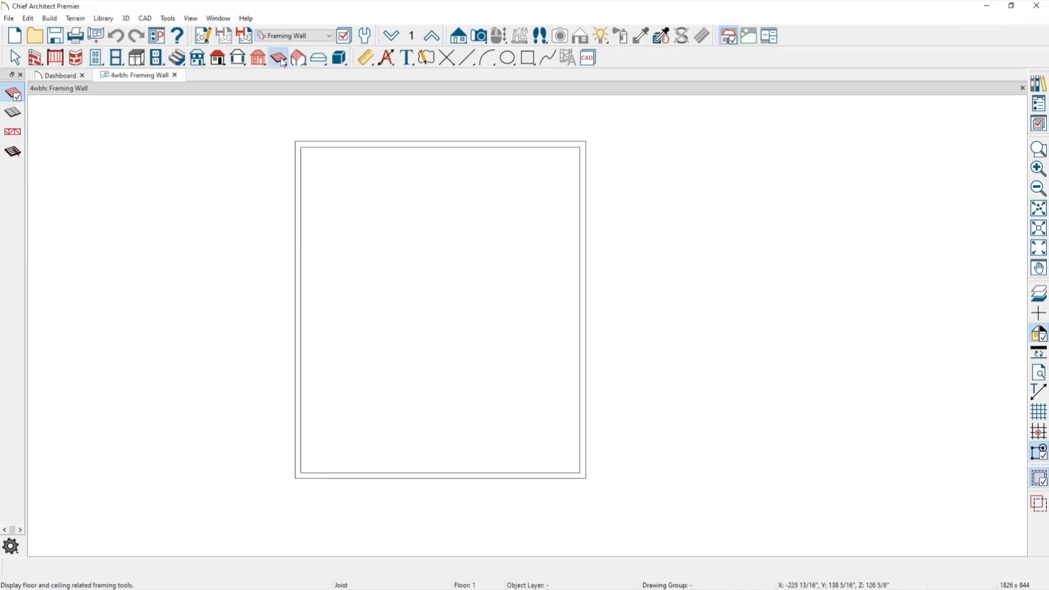
click(264, 61)
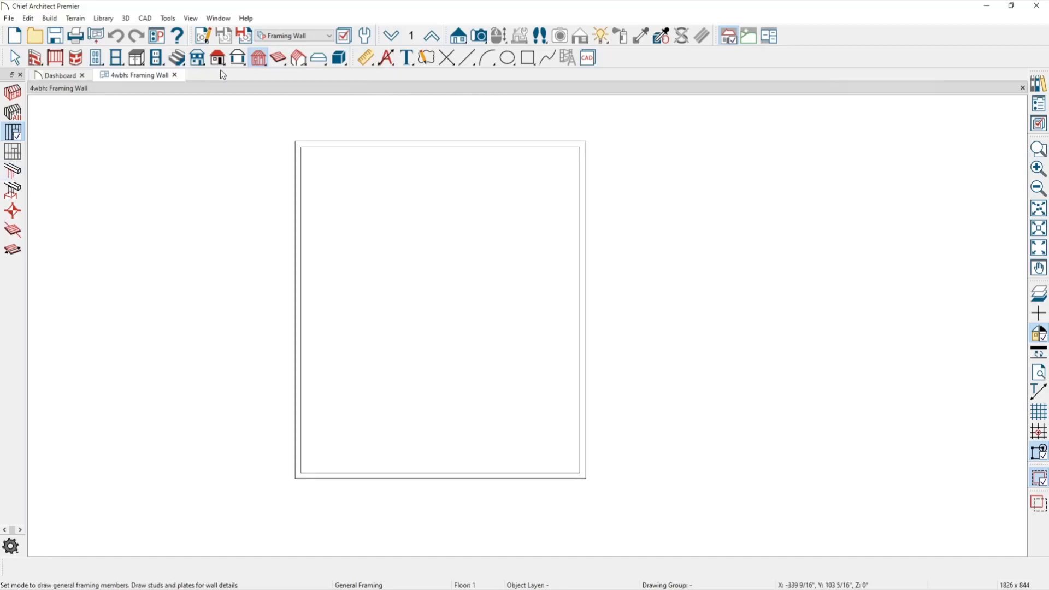
click(279, 61)
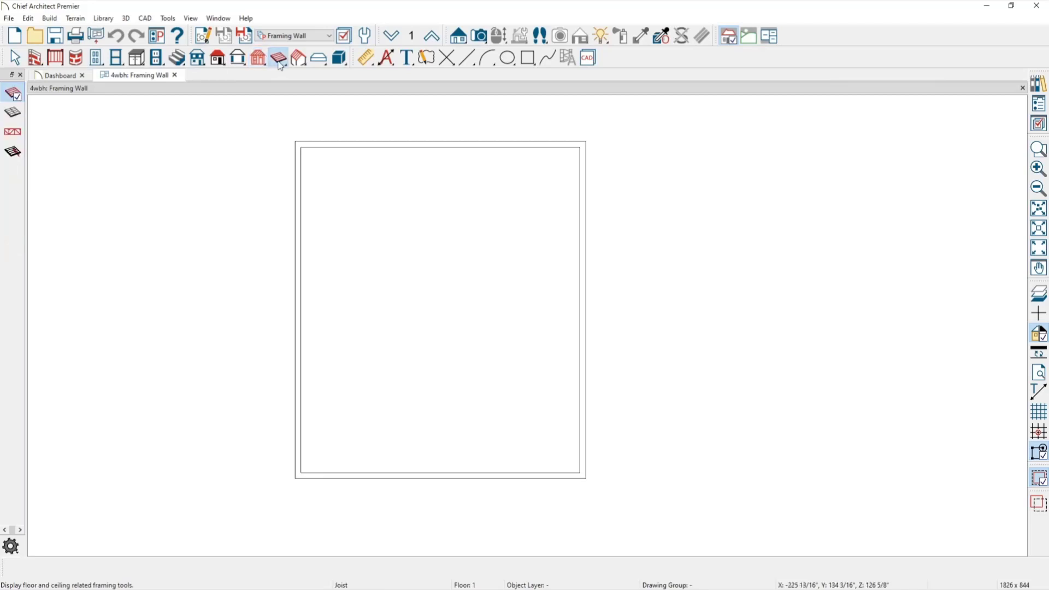
Step: Draw a horizontal ceiling joist about 12'-6" long from the inner face of the building's left wall
click(14, 119)
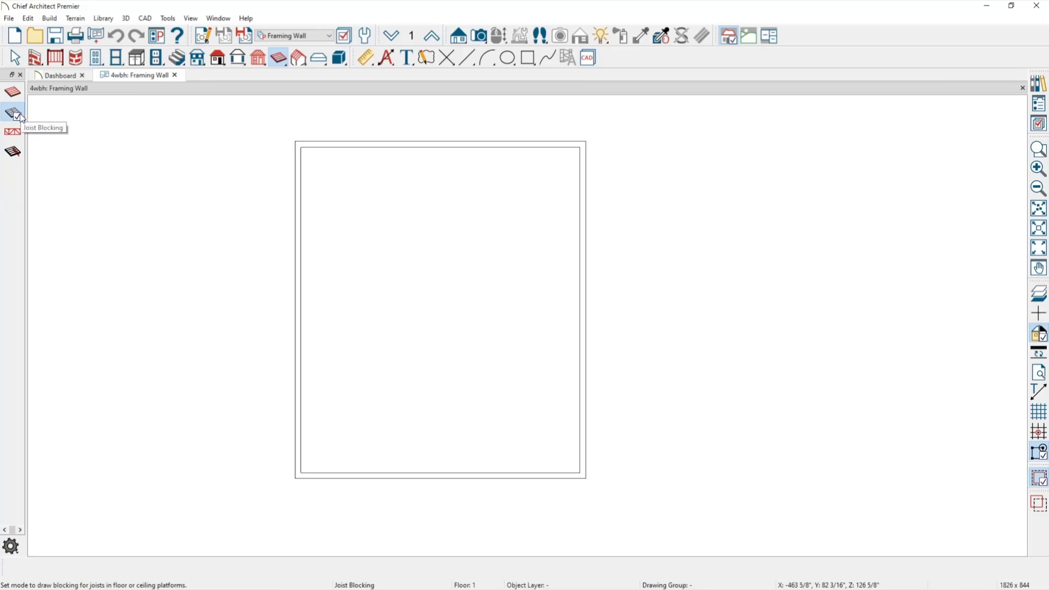
click(13, 93)
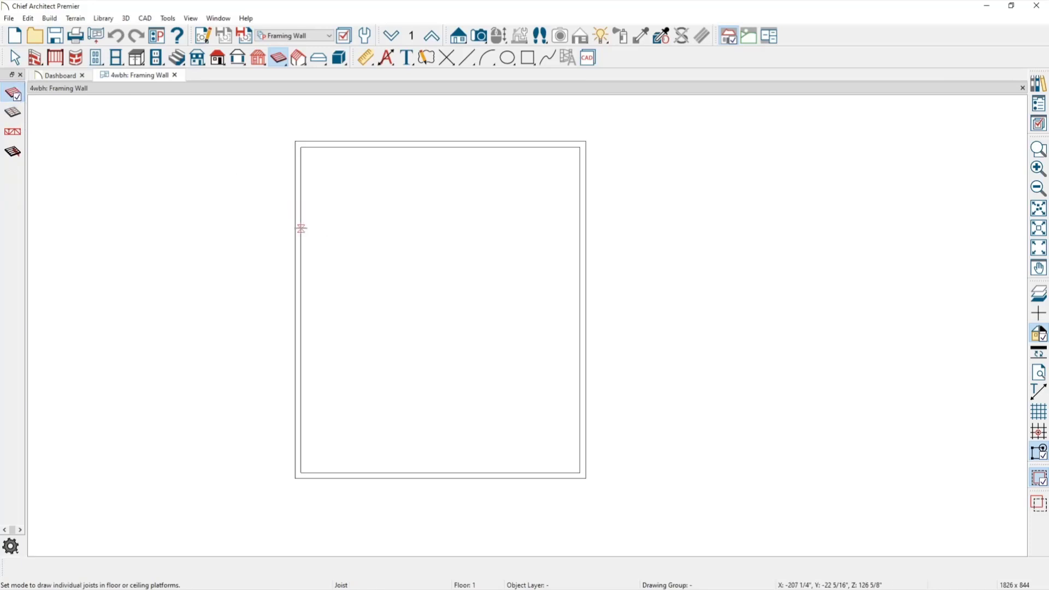
mouse_move(301, 229)
mouse_down()
mouse_move(458, 217)
mouse_move(459, 228)
mouse_up()
scroll(443, 246, up, 2)
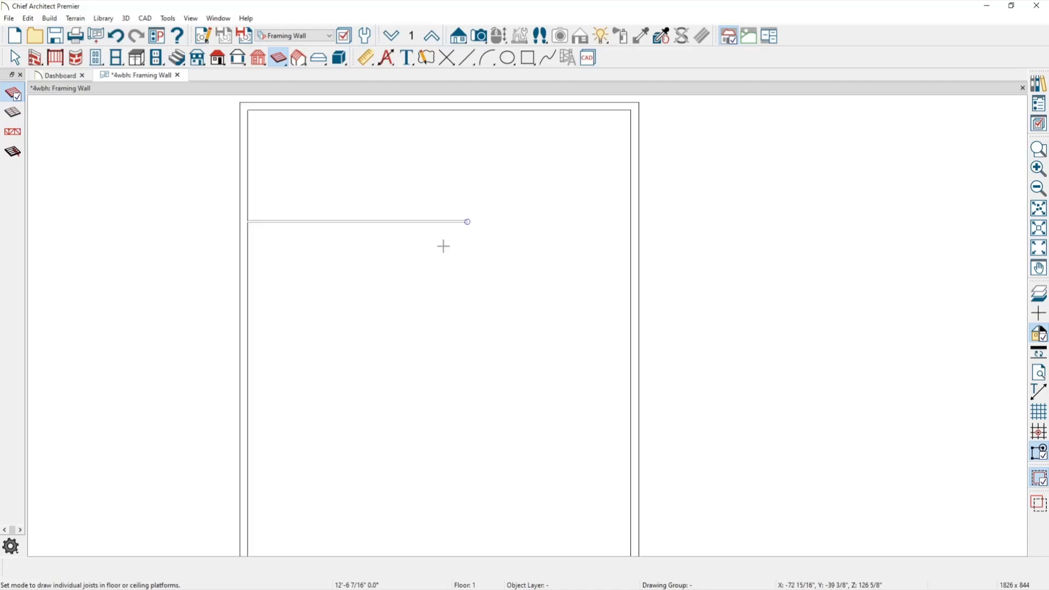
click(426, 218)
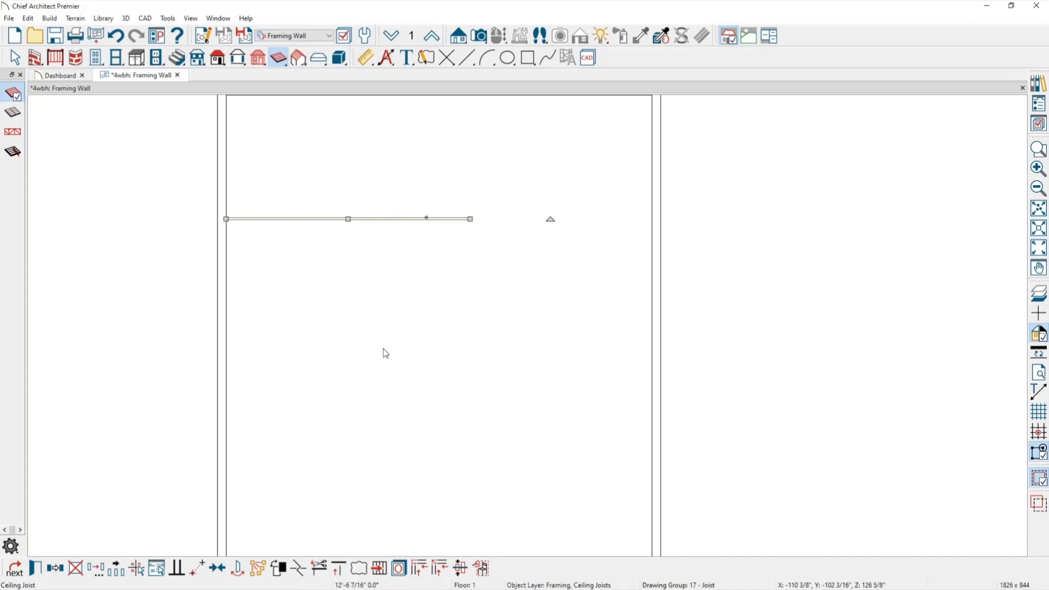
Step: Draw a thin 3D solid about 12'-7" long parallel to and below the joist, and convert it to a plain polyline
click(340, 61)
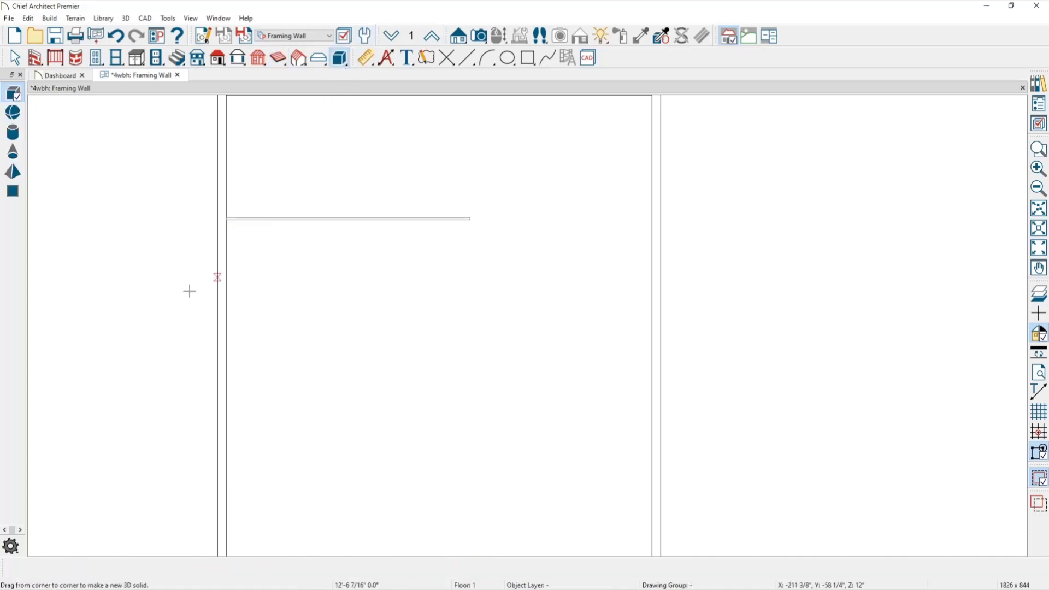
drag(227, 270, 472, 270)
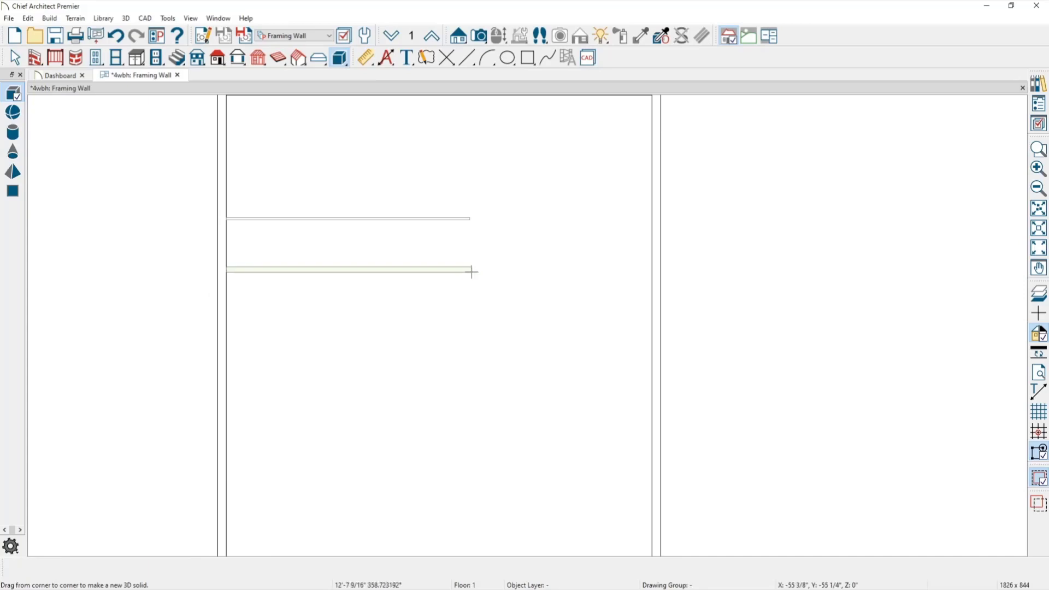
scroll(434, 283, up, 2)
click(436, 265)
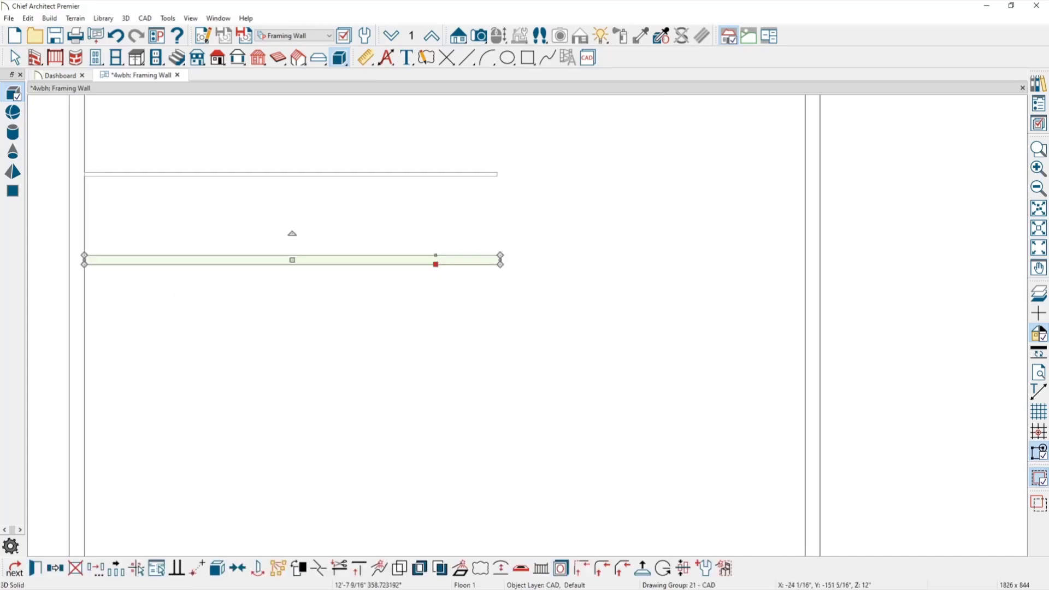
click(462, 570)
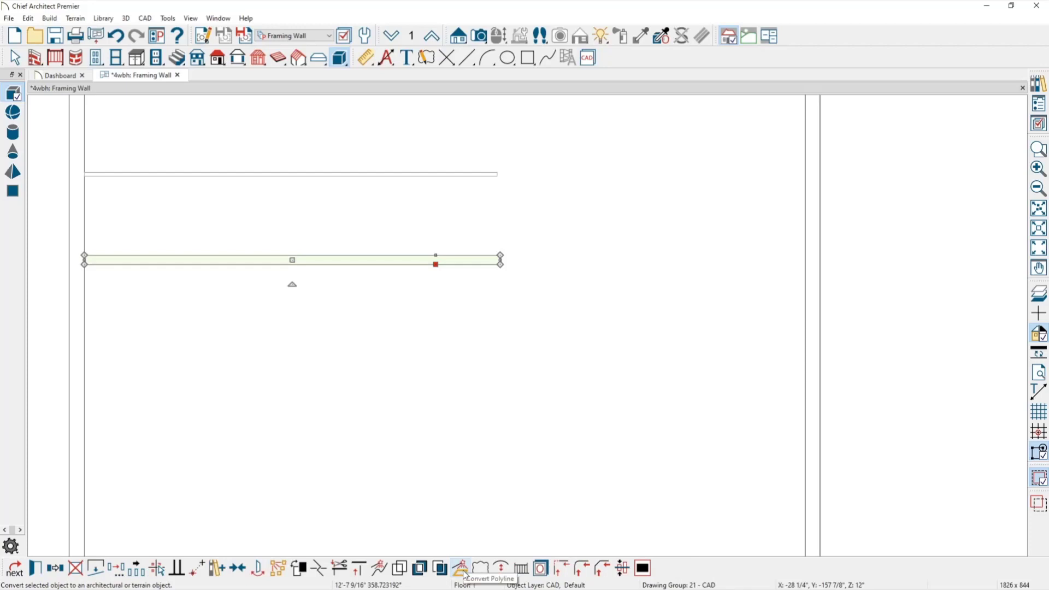
Step: Try the Specify Layer option with CAD, Framing in Convert Polyline, and delete the polyline without converting it
click(463, 572)
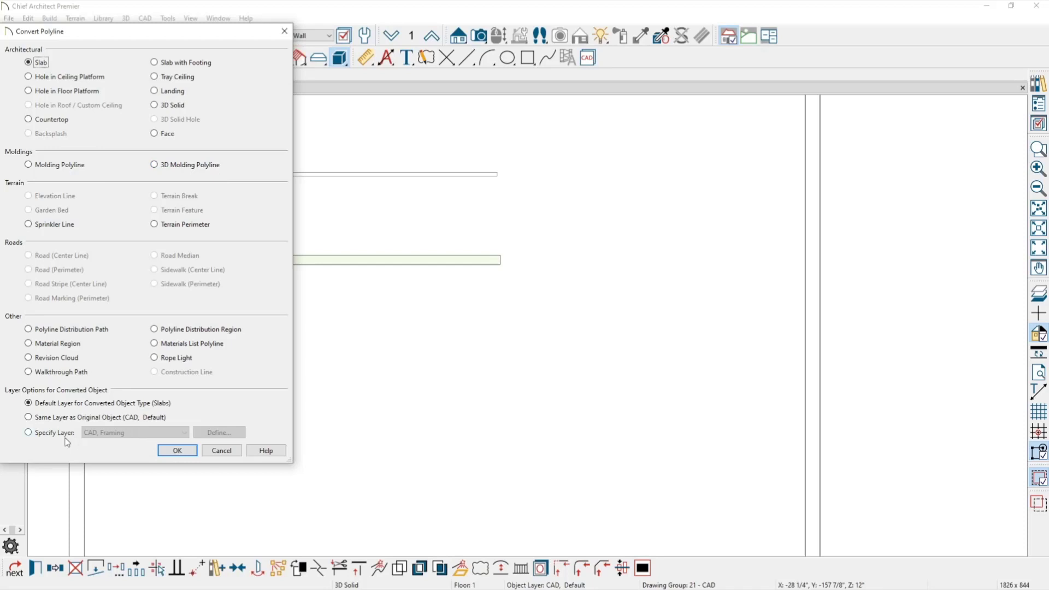
click(39, 437)
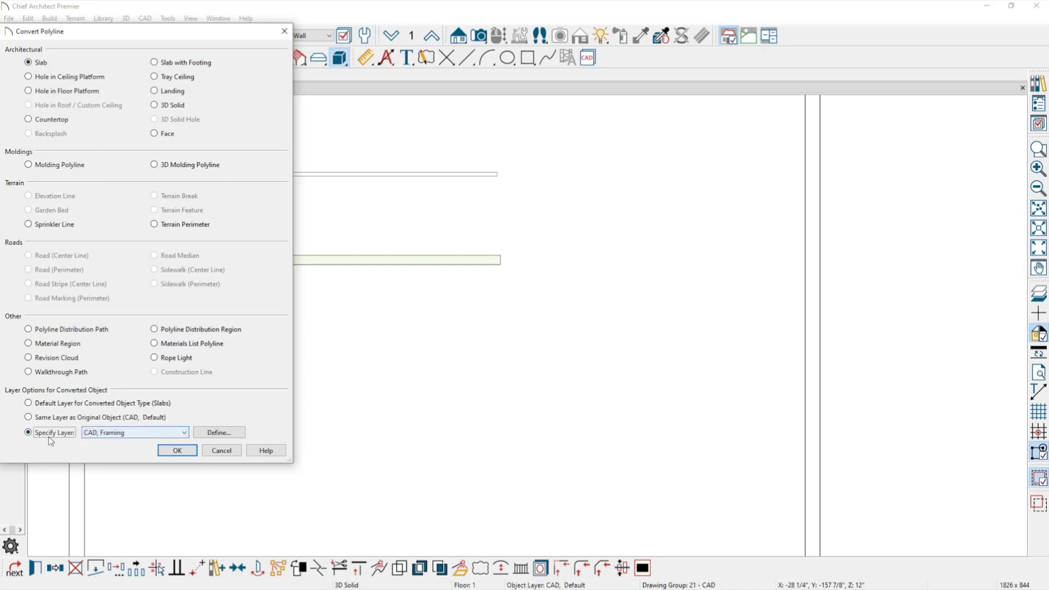
click(107, 436)
click(107, 437)
click(182, 434)
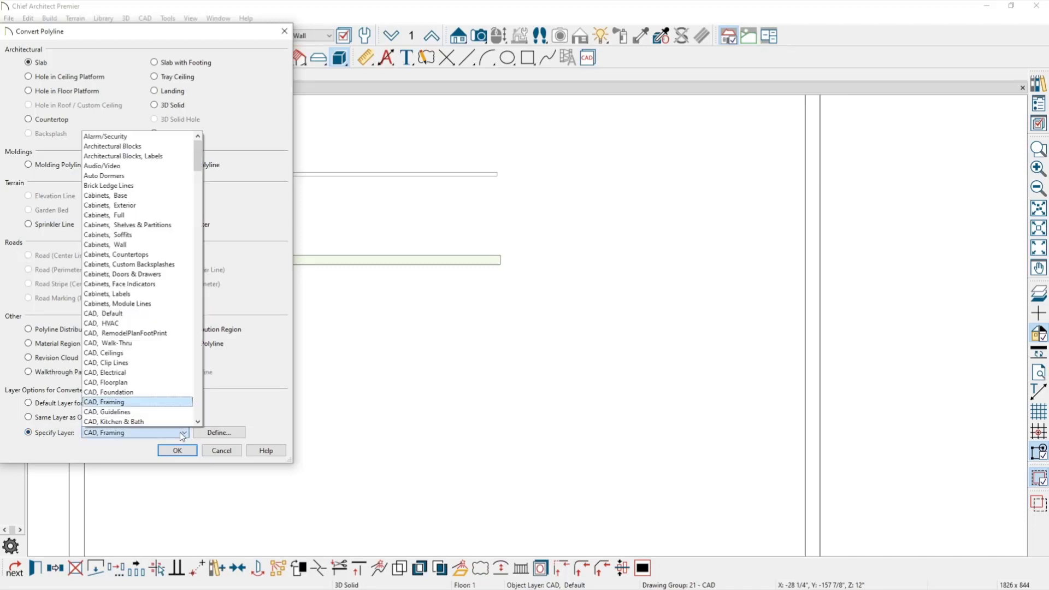
click(182, 434)
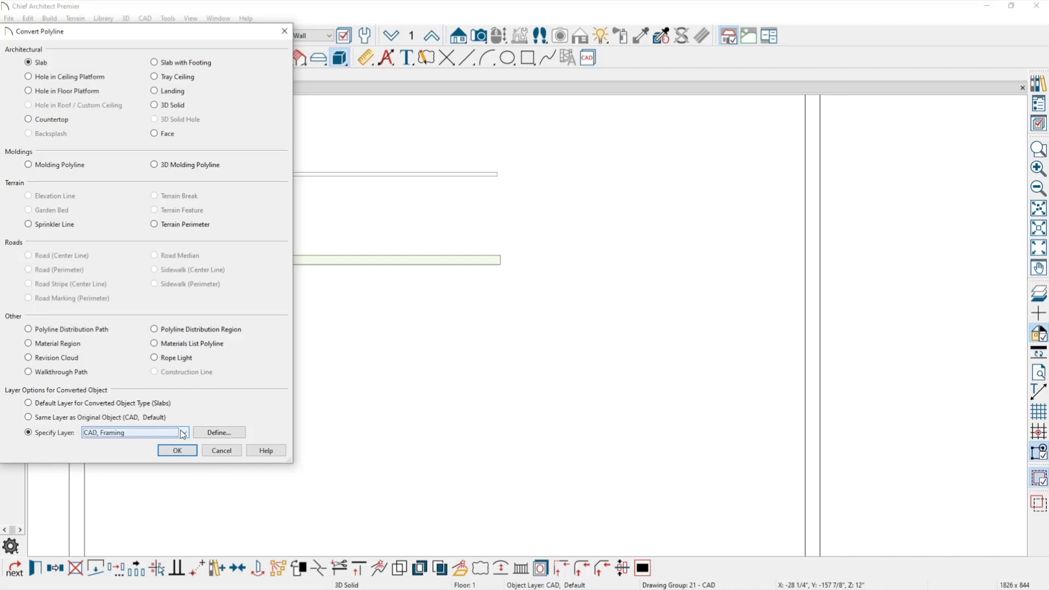
click(284, 31)
key(Delete)
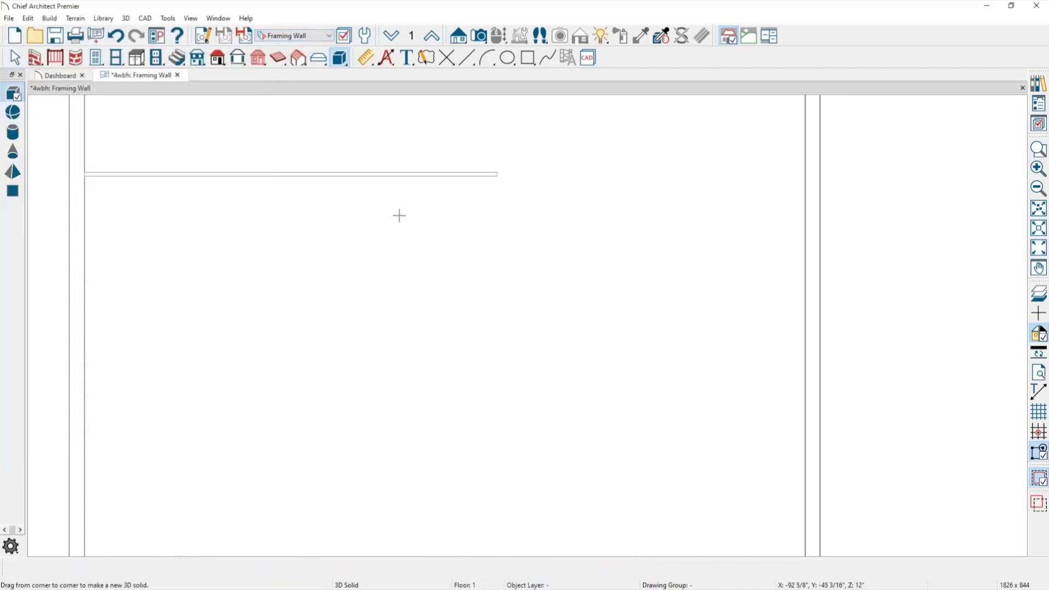
Step: Copy the ceiling joist downward as three evenly distributed copies spaced about 8" apart
click(401, 174)
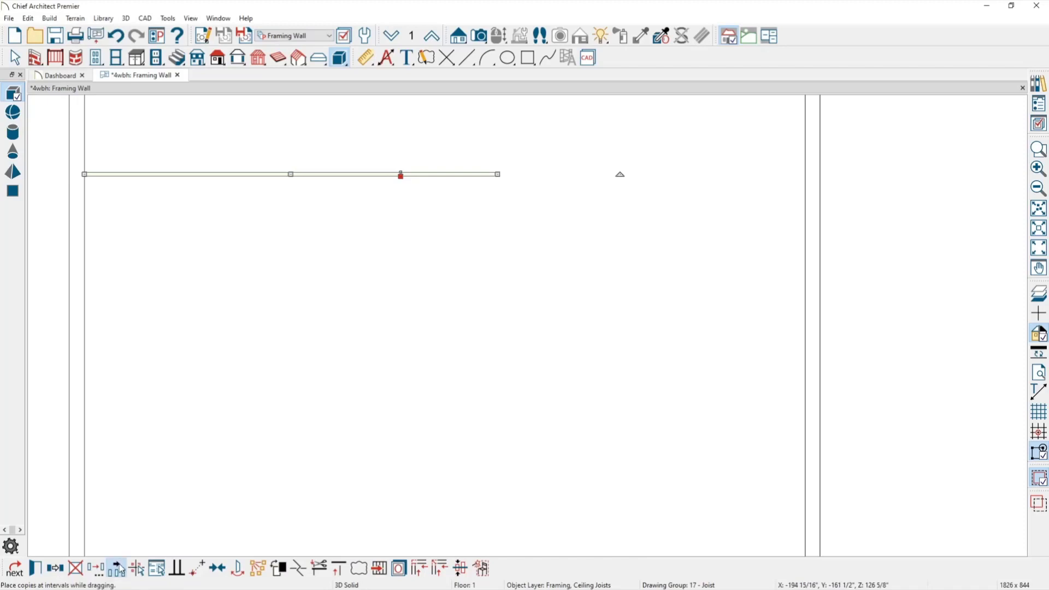
click(34, 568)
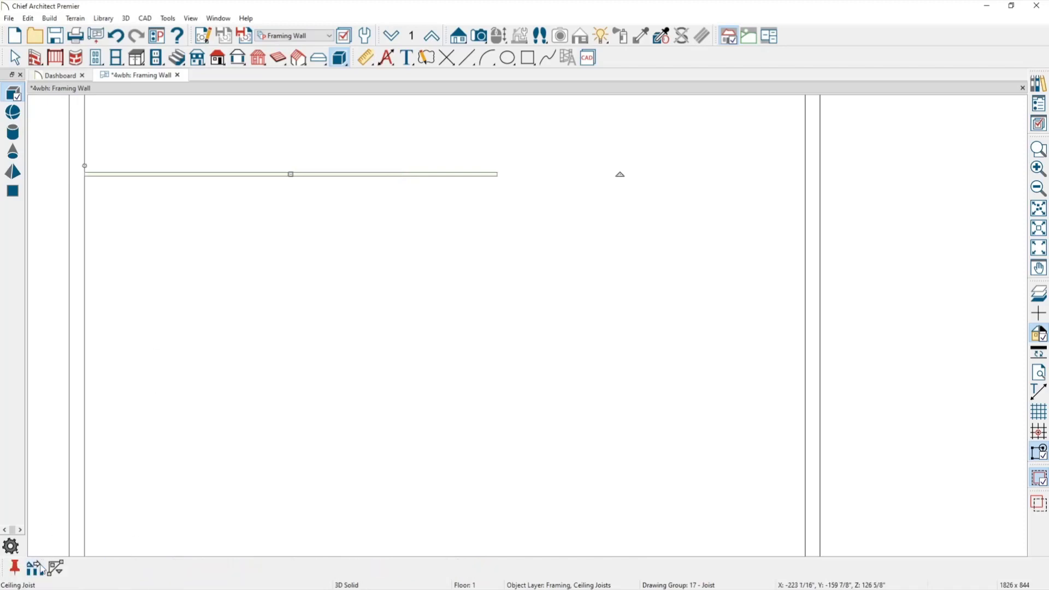
key(Tab)
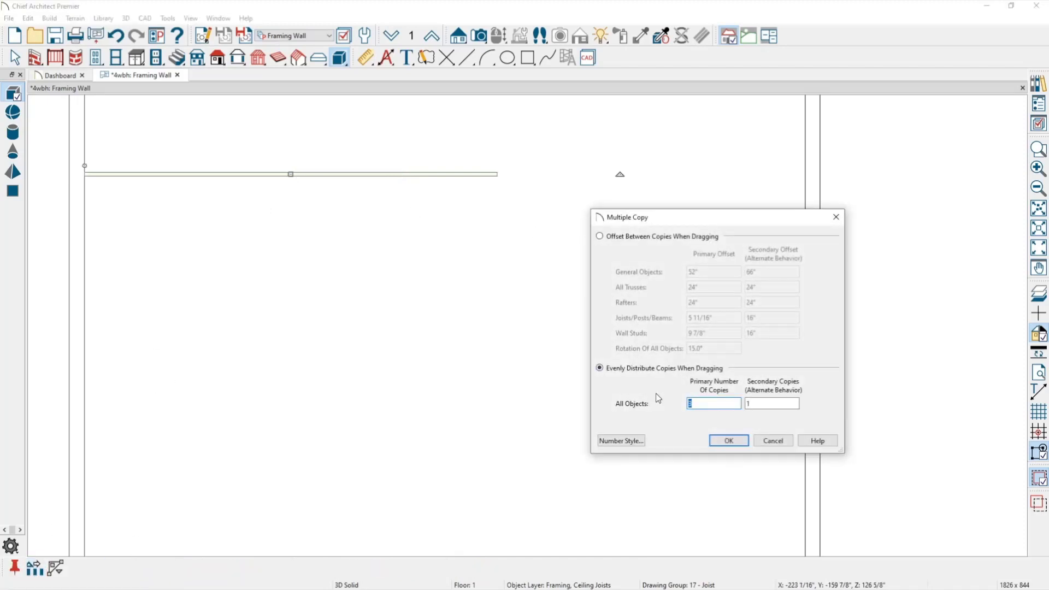
click(729, 441)
drag(292, 175, 301, 251)
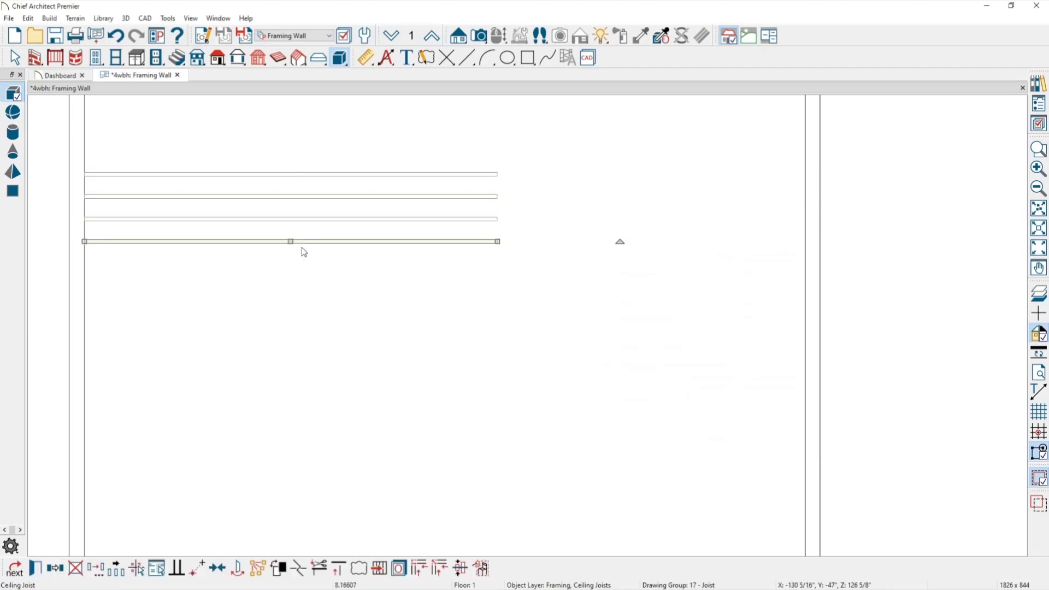
click(511, 291)
Step: Select all four ceiling joists together and examine the depth, width, type and length settings in their Framing Specification
middle_drag(518, 257, 540, 264)
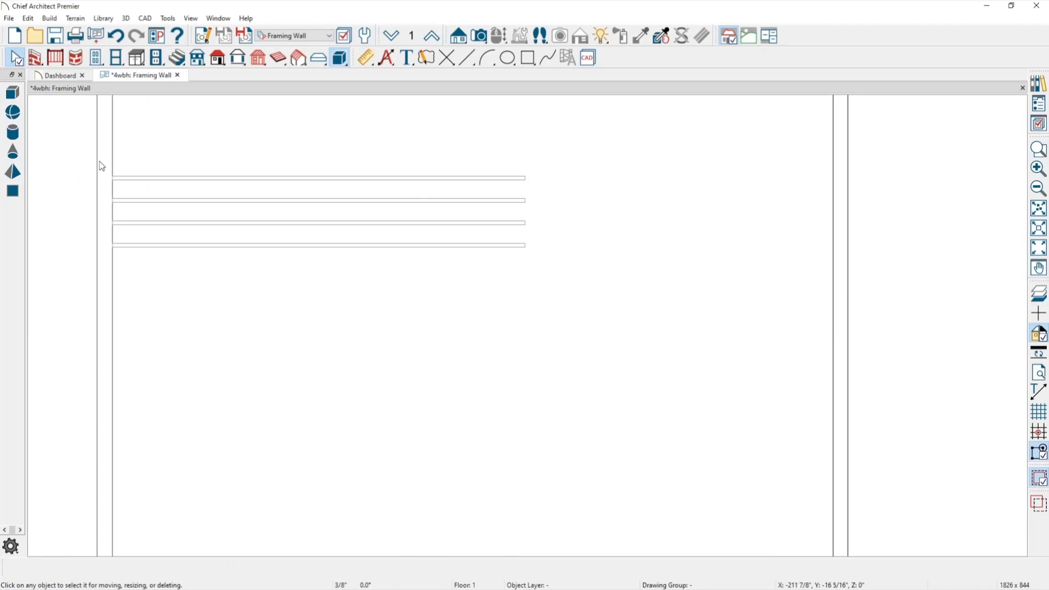
drag(107, 157, 559, 273)
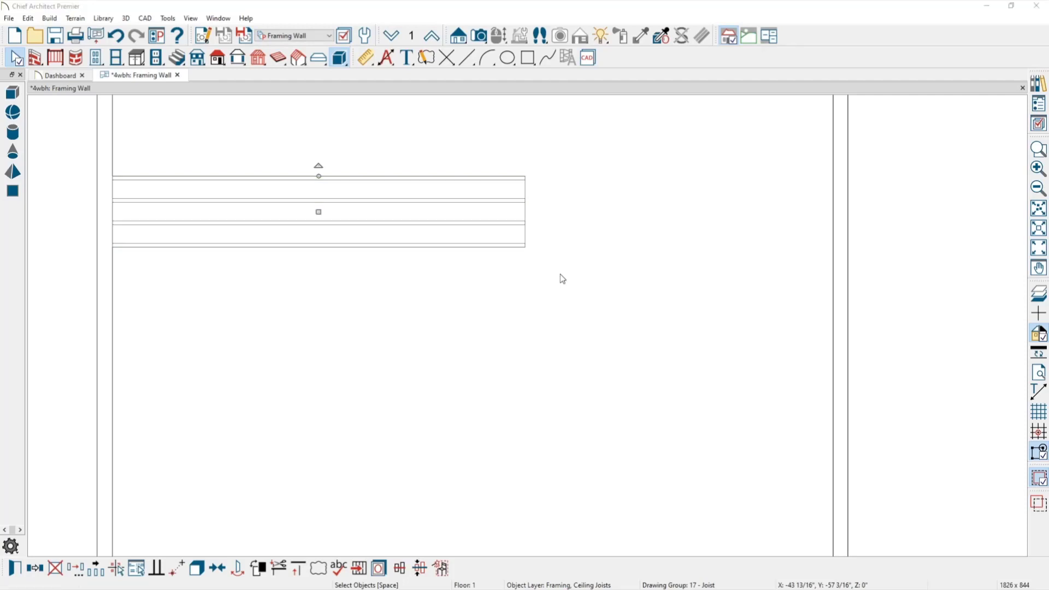
key(ctrl+e)
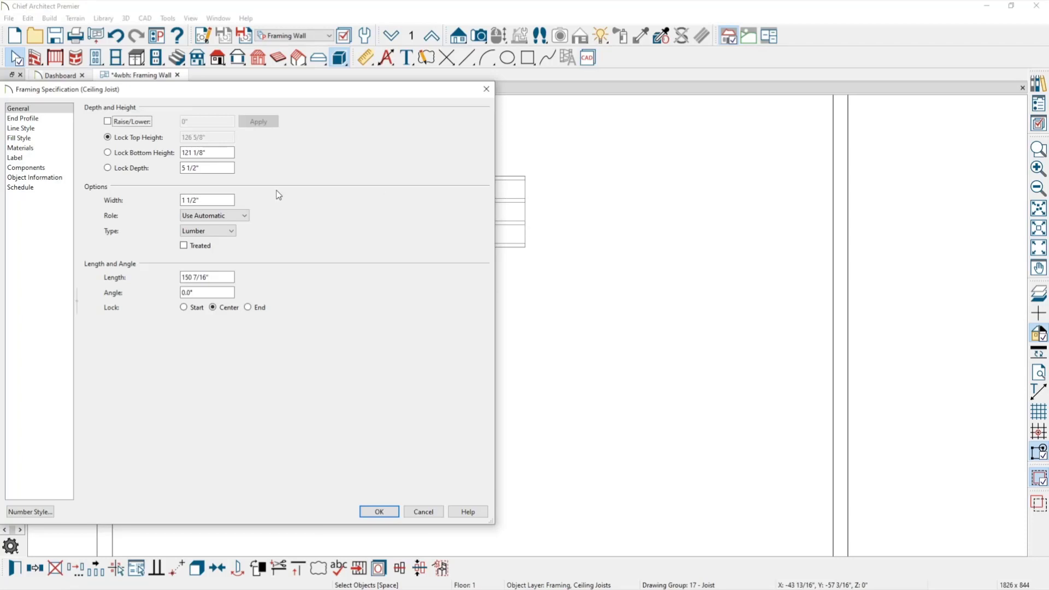
click(492, 90)
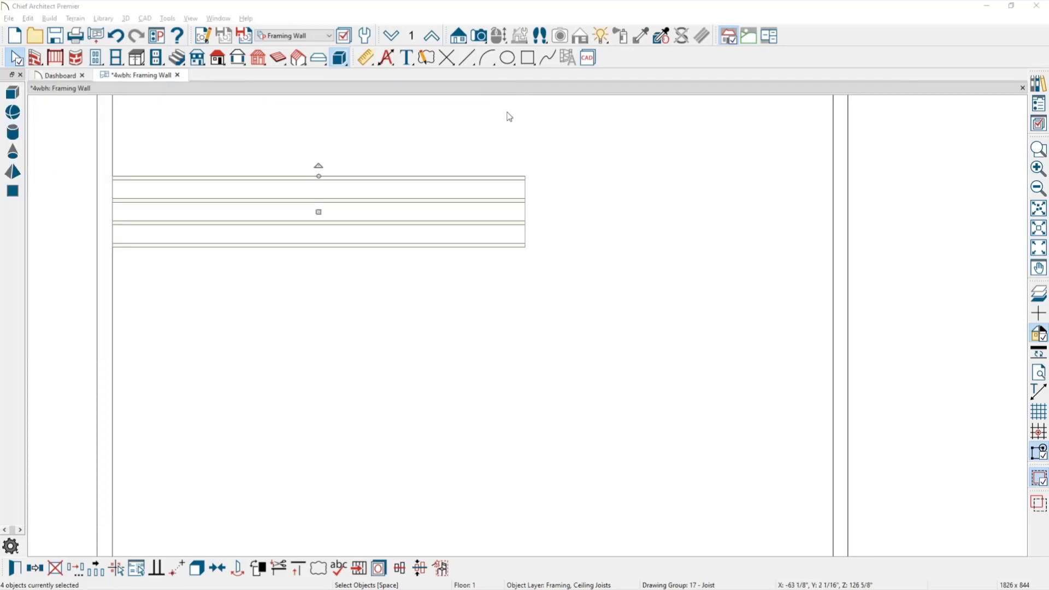
Step: Minimize the Photos questions slide and delete the four selected ceiling joists from the Framing Wall plan
key(alt+Tab)
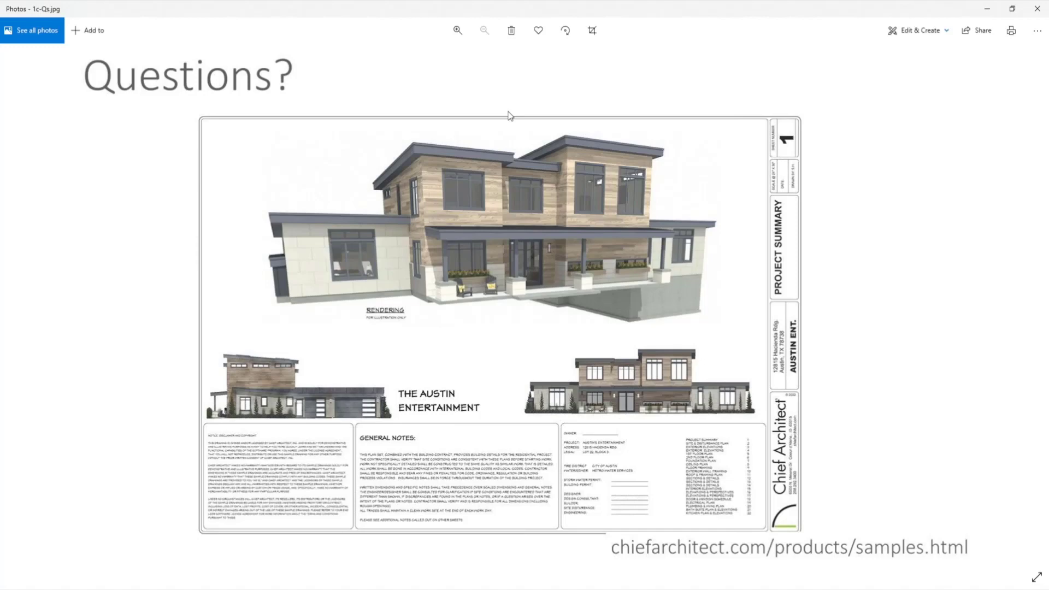
click(987, 9)
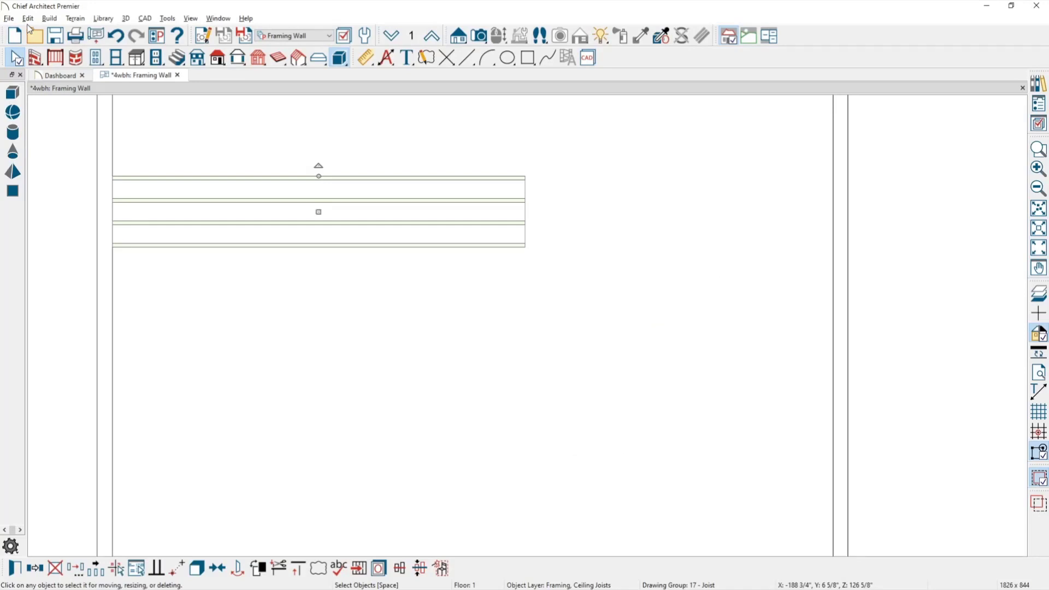
scroll(314, 180, down, 2)
middle_drag(314, 180, 348, 346)
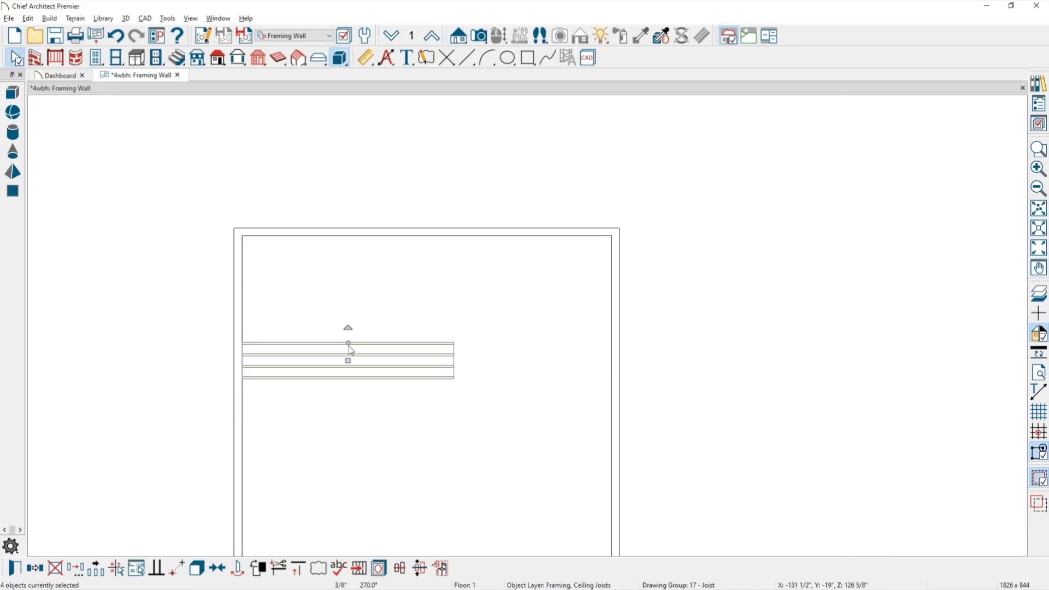
key(Delete)
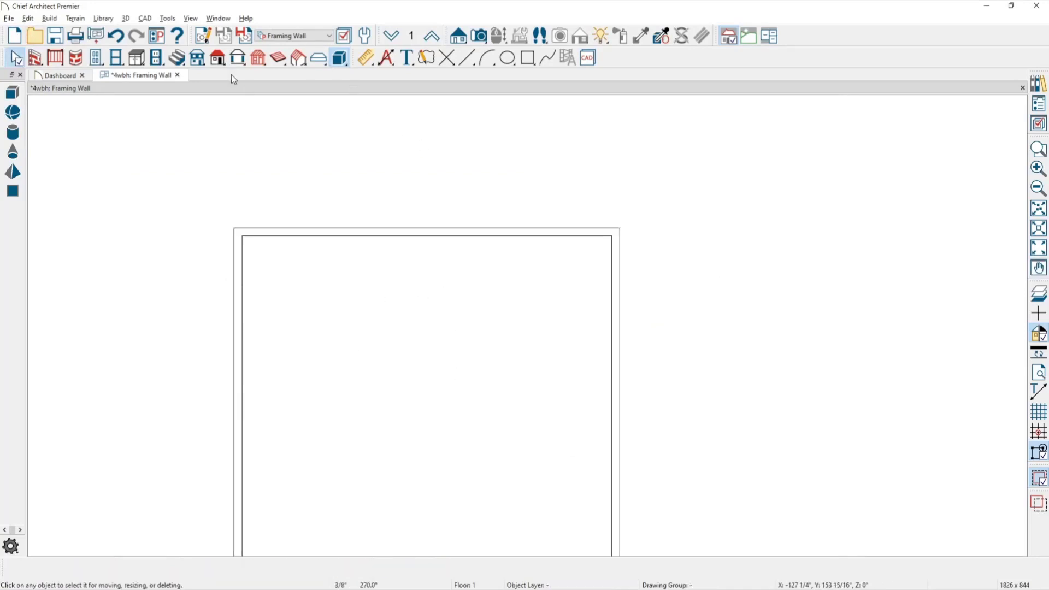
Step: Draw a horizontal interior wall about 5'-11 1/8" long, starting from the inner face of the west exterior wall
click(34, 57)
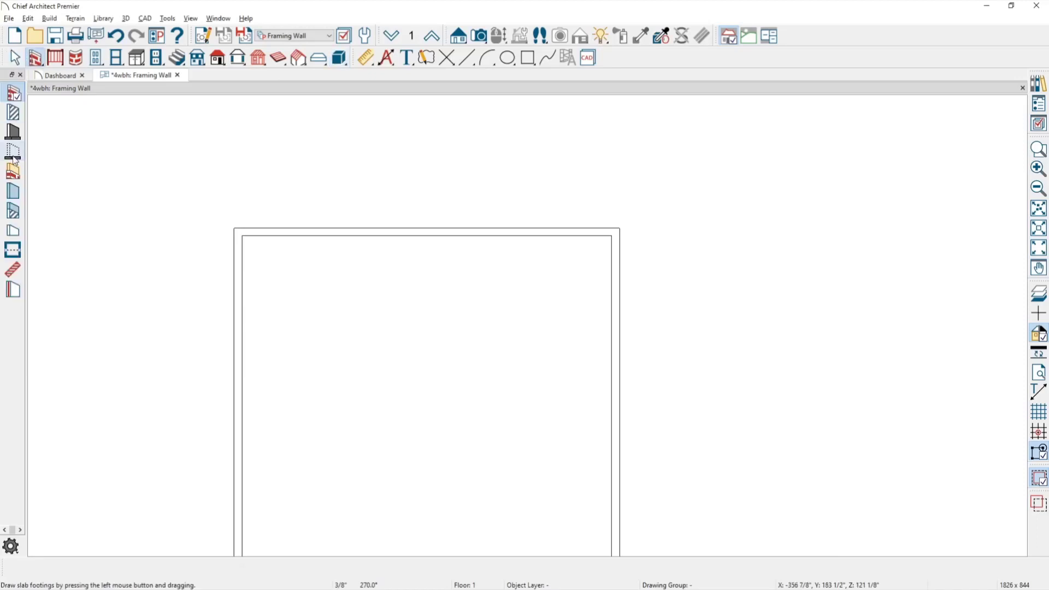
click(13, 112)
drag(242, 344, 341, 349)
scroll(321, 365, up, 2)
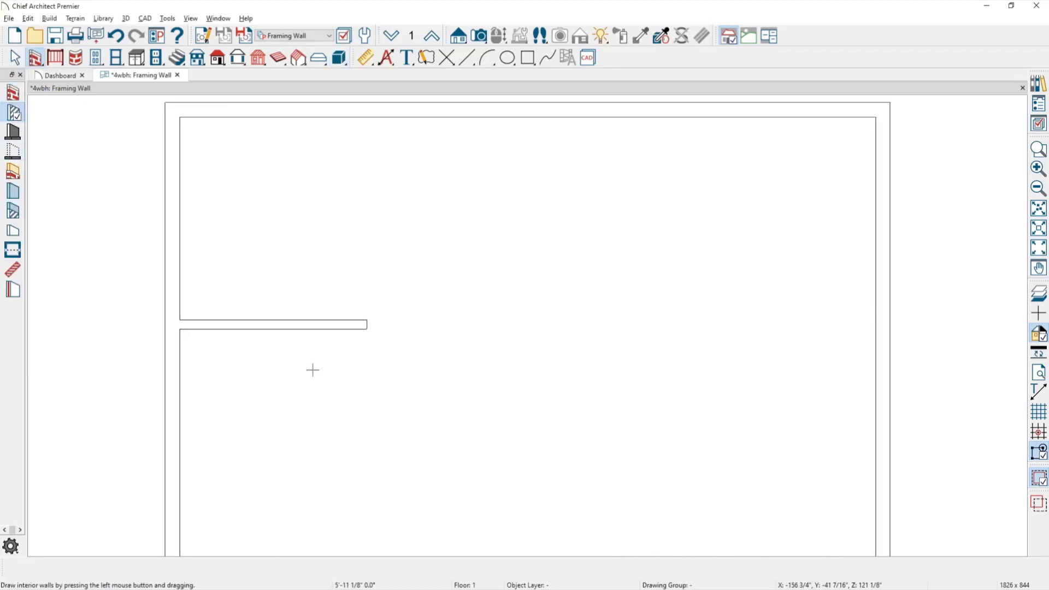
key(space)
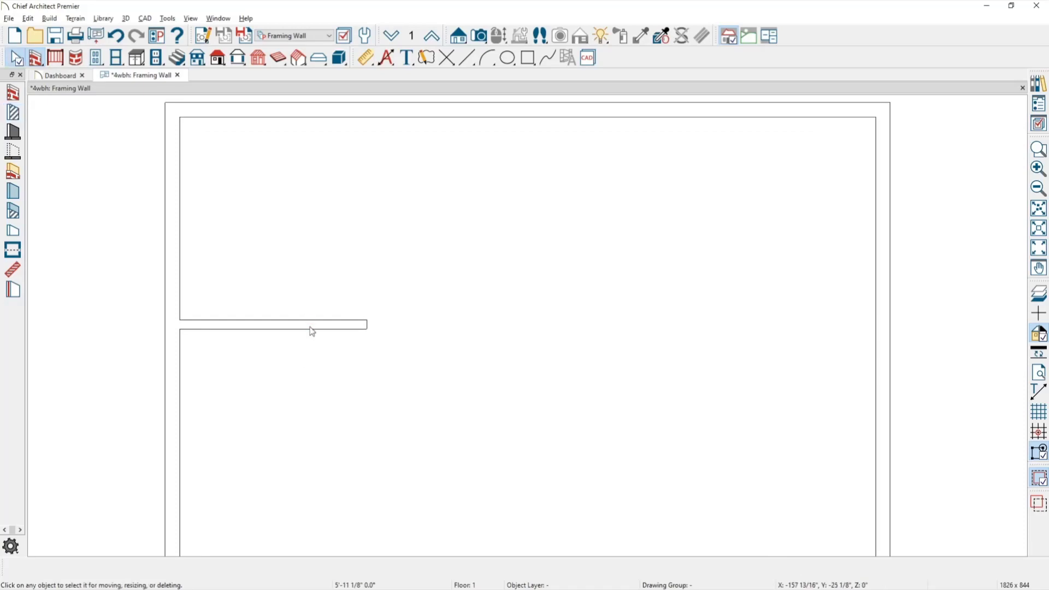
Step: From the new interior wall's specification, copy the Interior-4 wall type and name the copy "Interior-4, Steel"
click(312, 328)
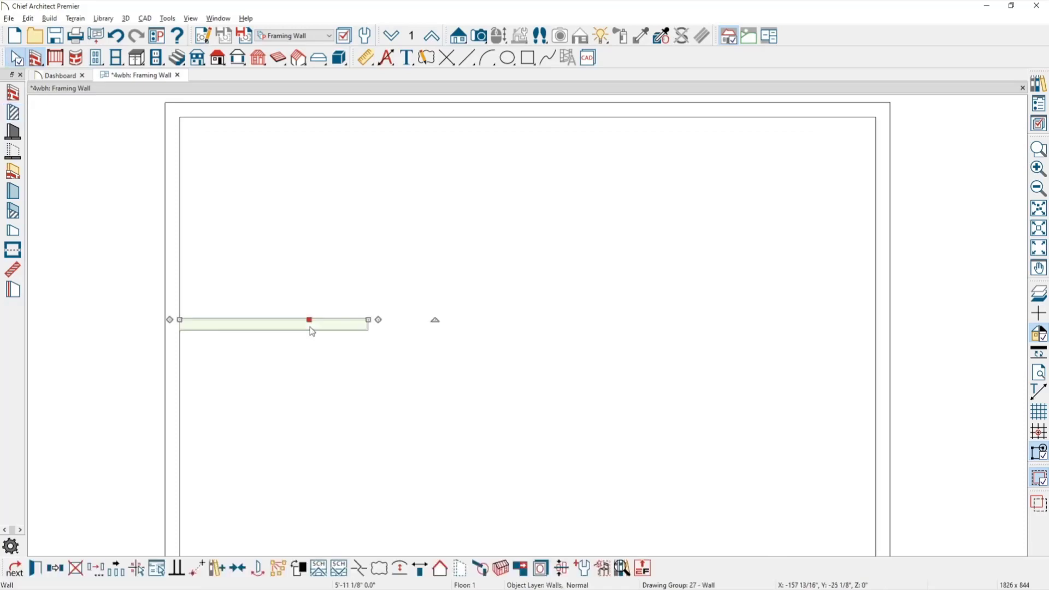
double_click(311, 331)
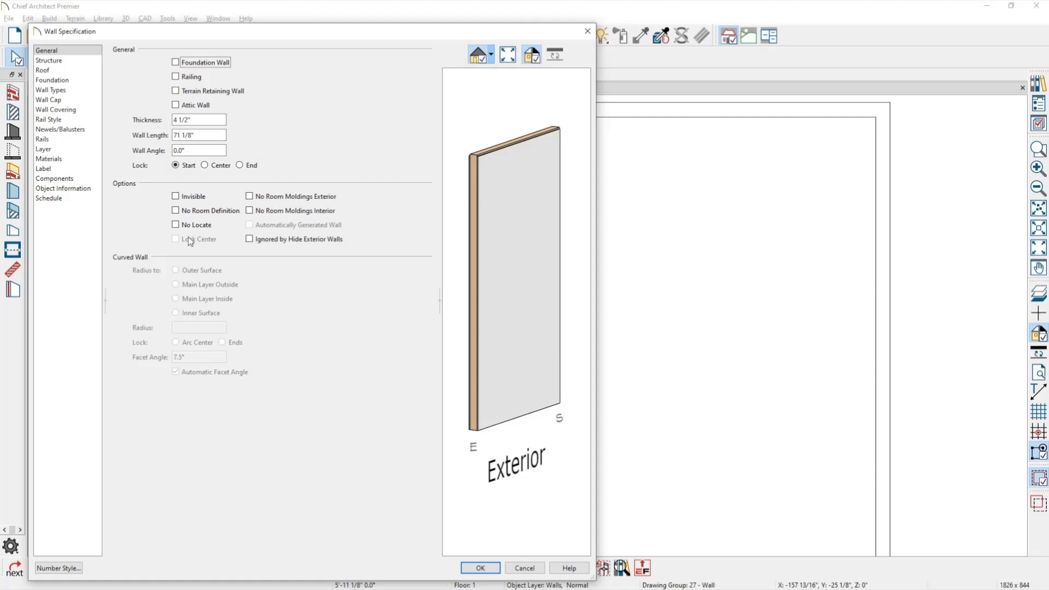
click(80, 62)
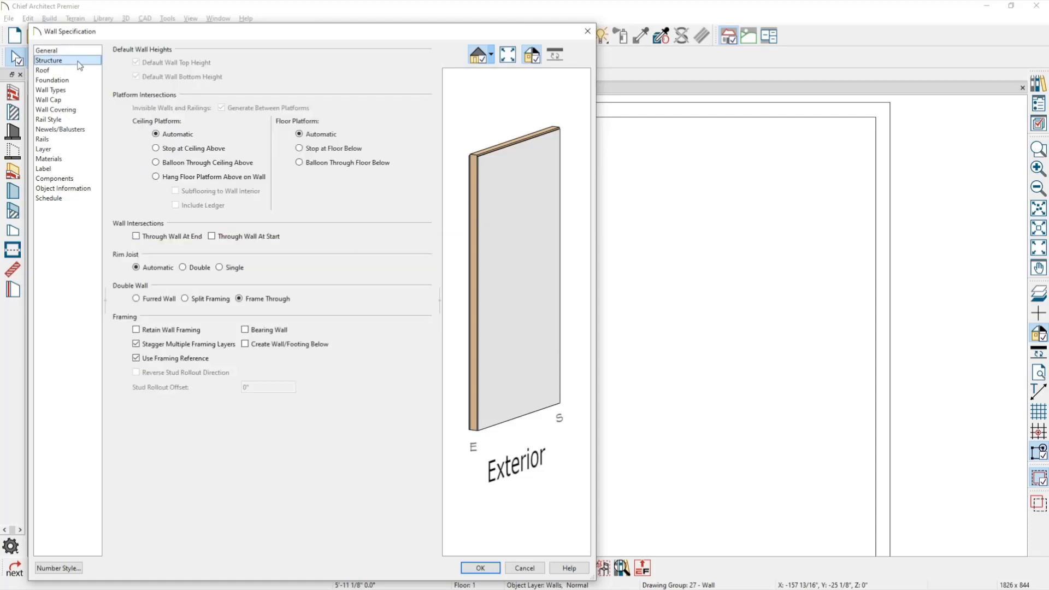
click(65, 54)
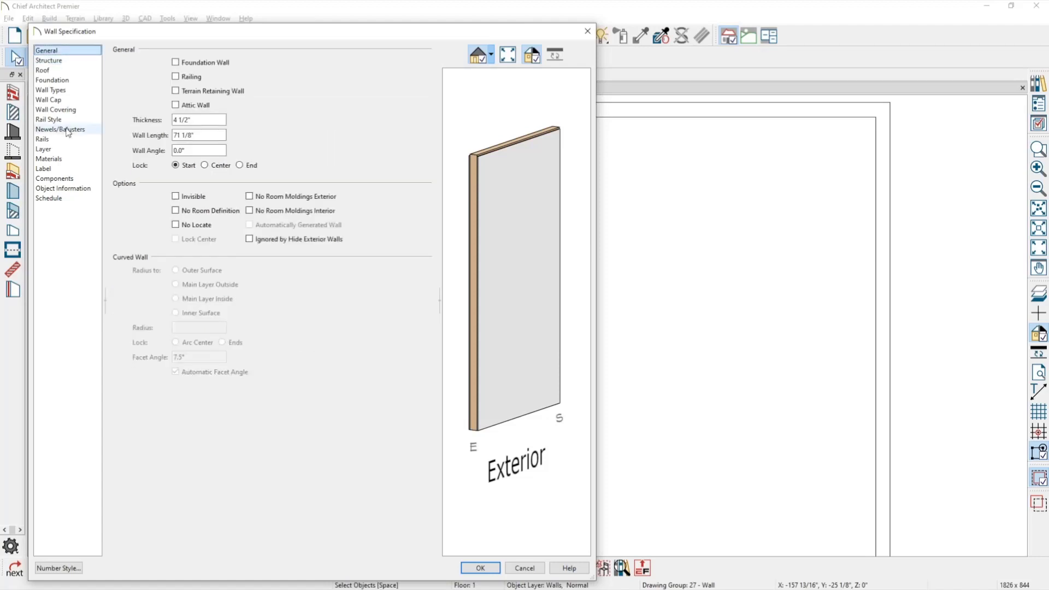
click(55, 100)
click(62, 91)
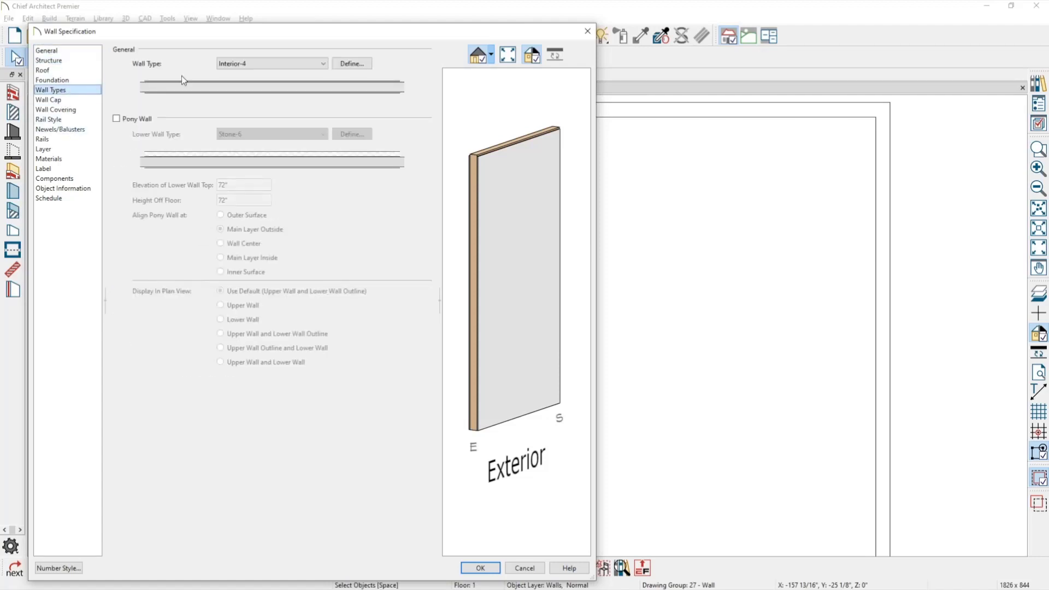
click(355, 65)
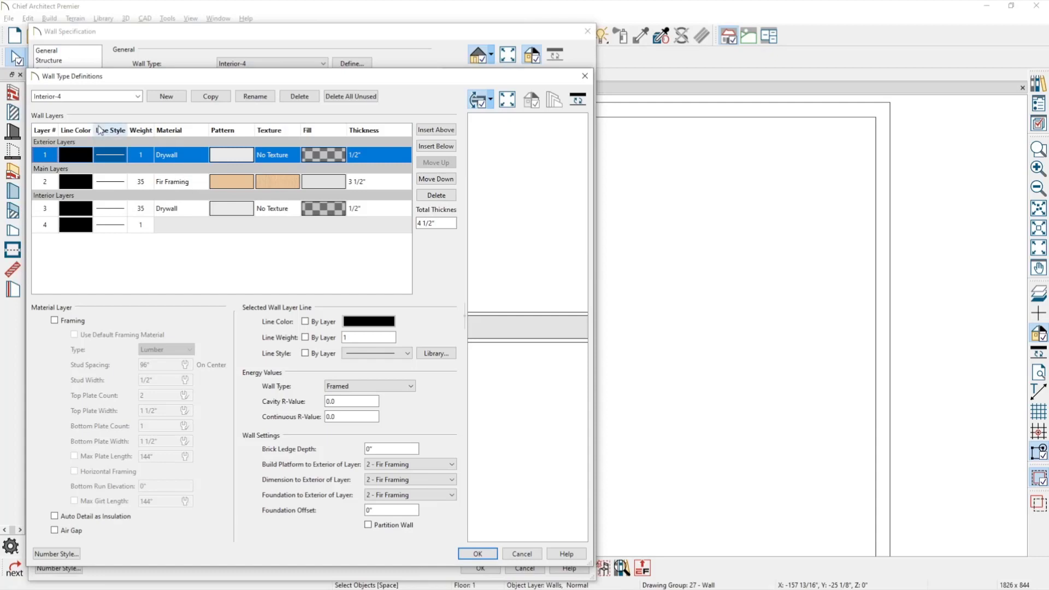
click(210, 96)
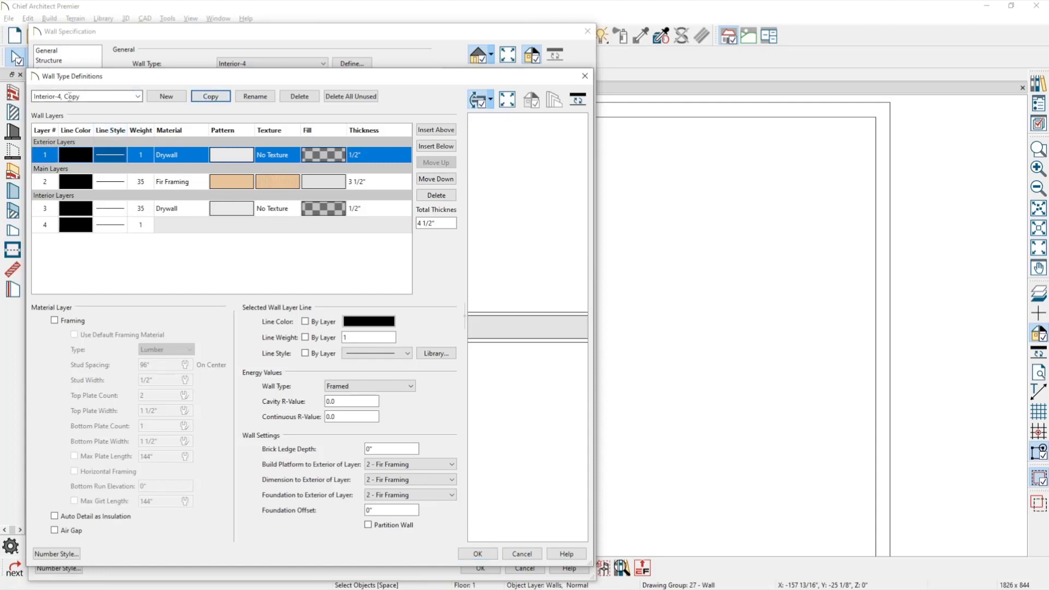
double_click(70, 98)
text(Stee)
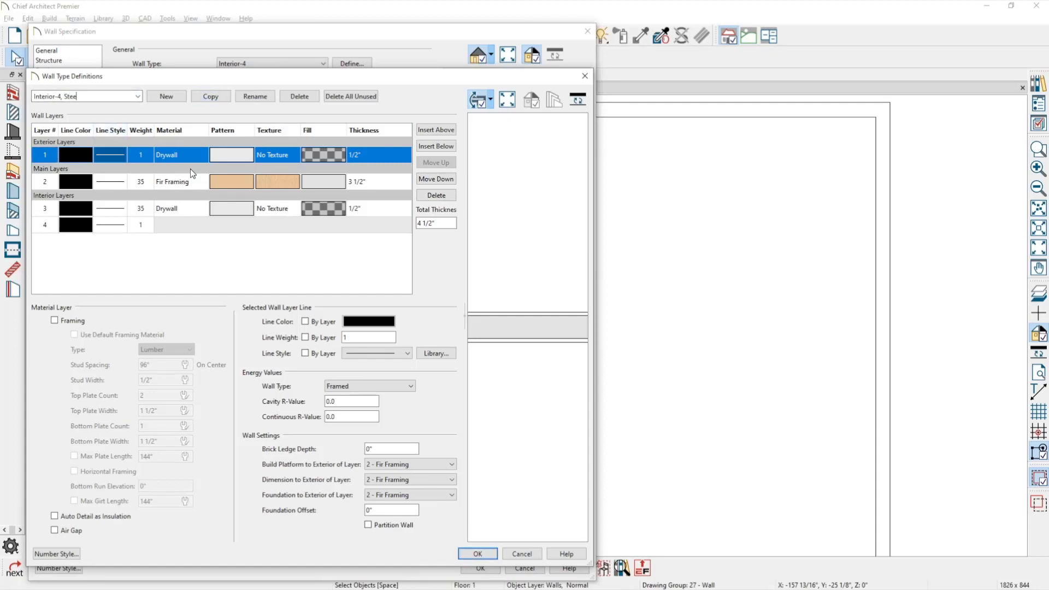
text(l)
Step: Change the material of the wall type's main layer to Steel Framing from the material library
click(221, 182)
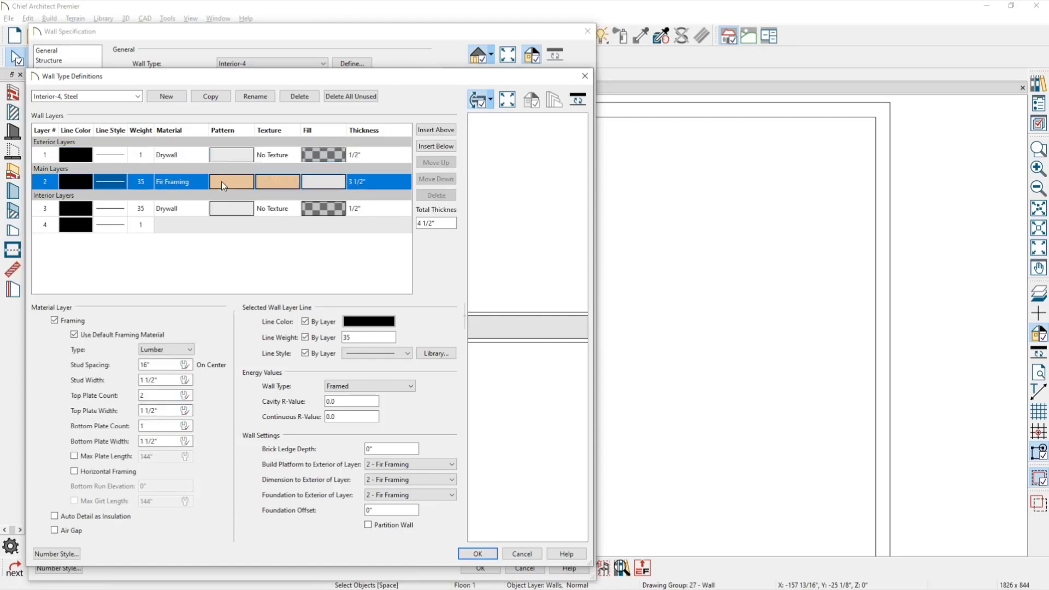
click(221, 182)
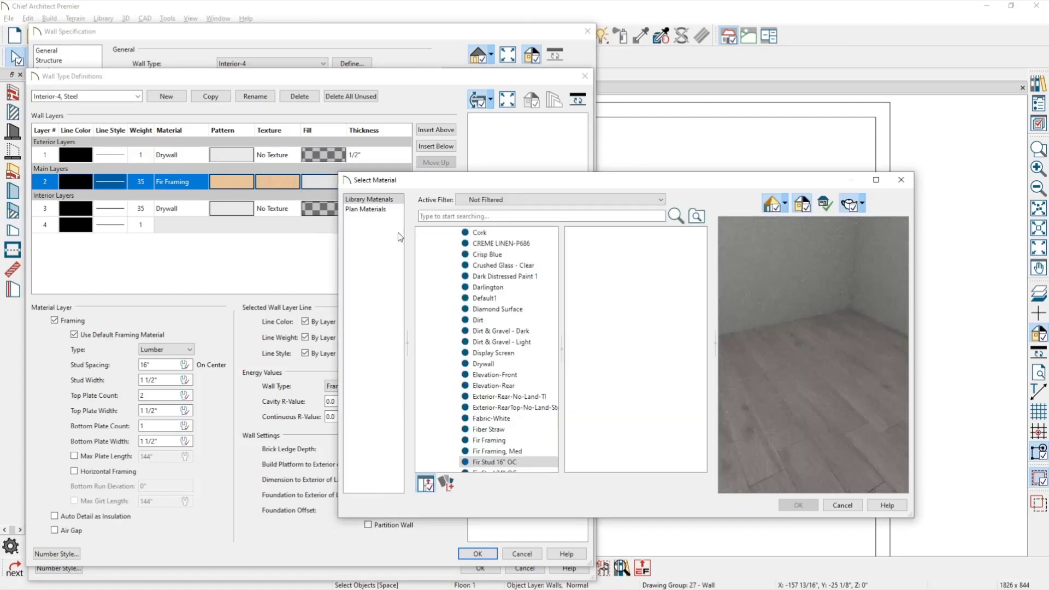
click(461, 217)
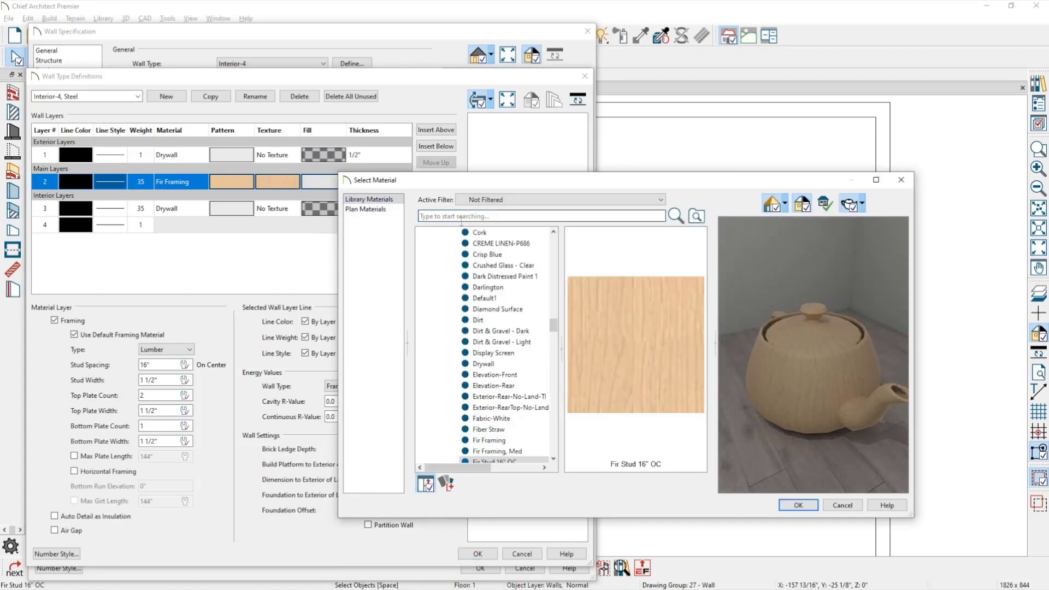
text(steel)
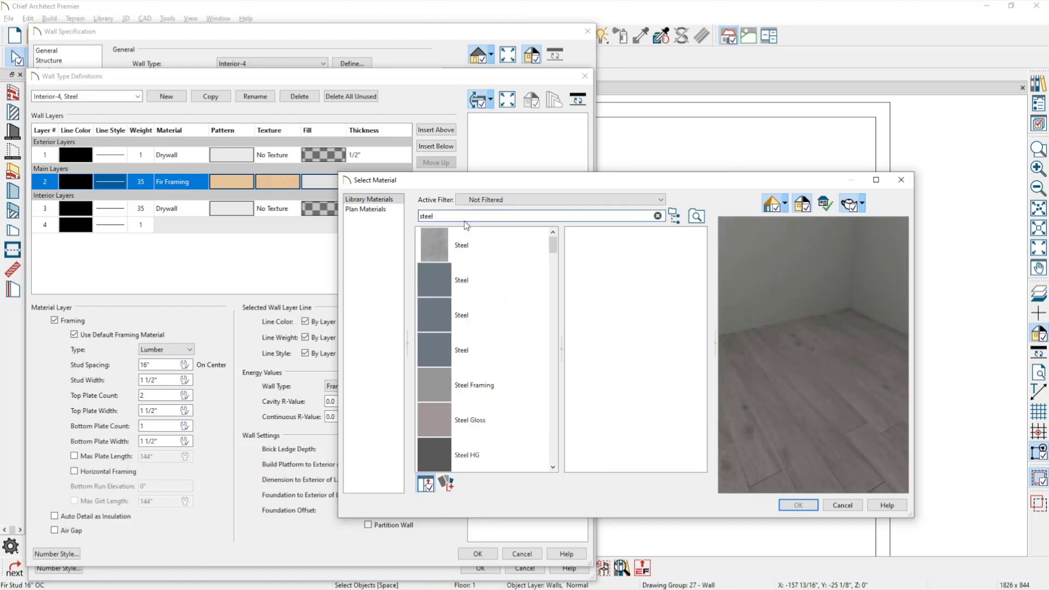
click(477, 386)
click(799, 505)
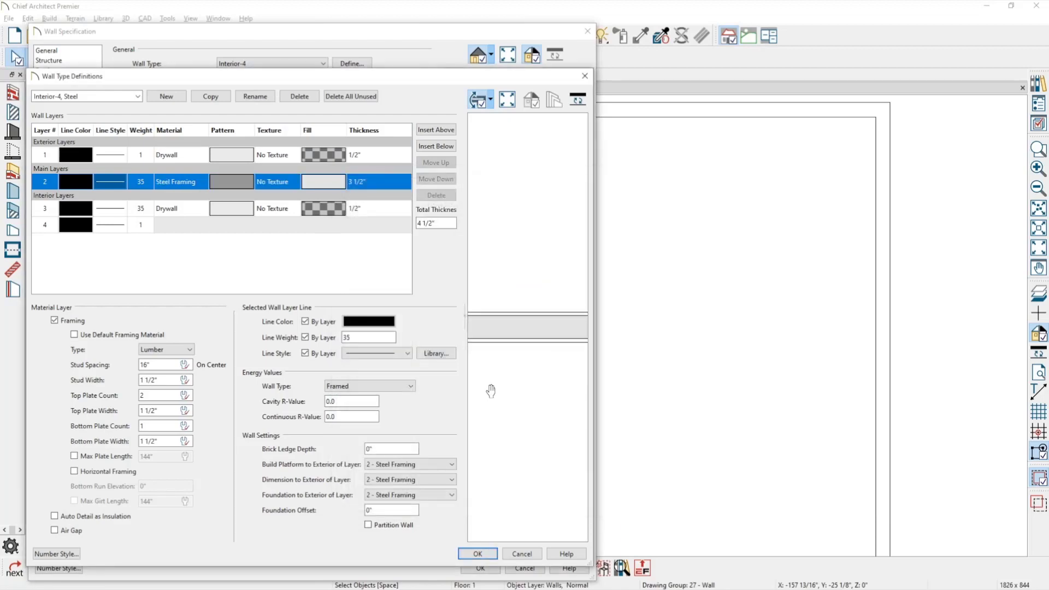
Step: Set the main layer's framing type to C-Channel and apply the Interior-4, Steel wall type to the wall
click(146, 351)
click(163, 379)
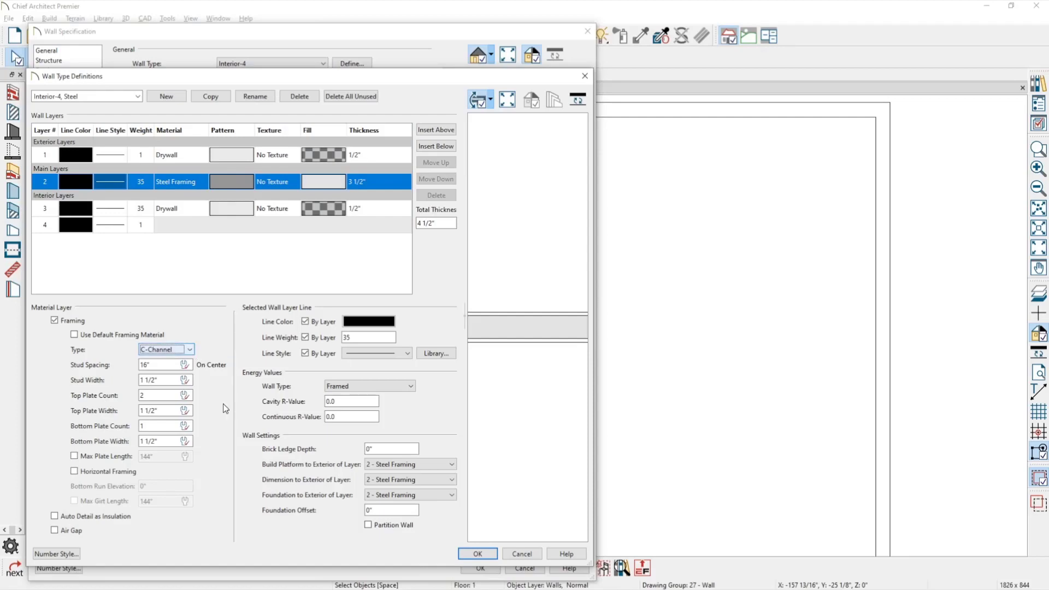
click(478, 555)
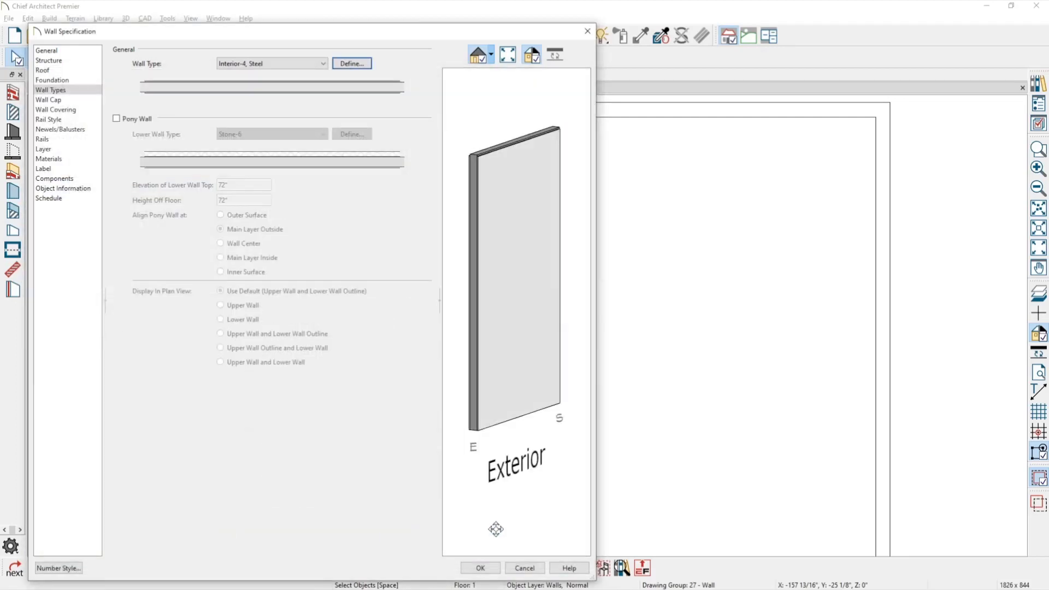
click(481, 569)
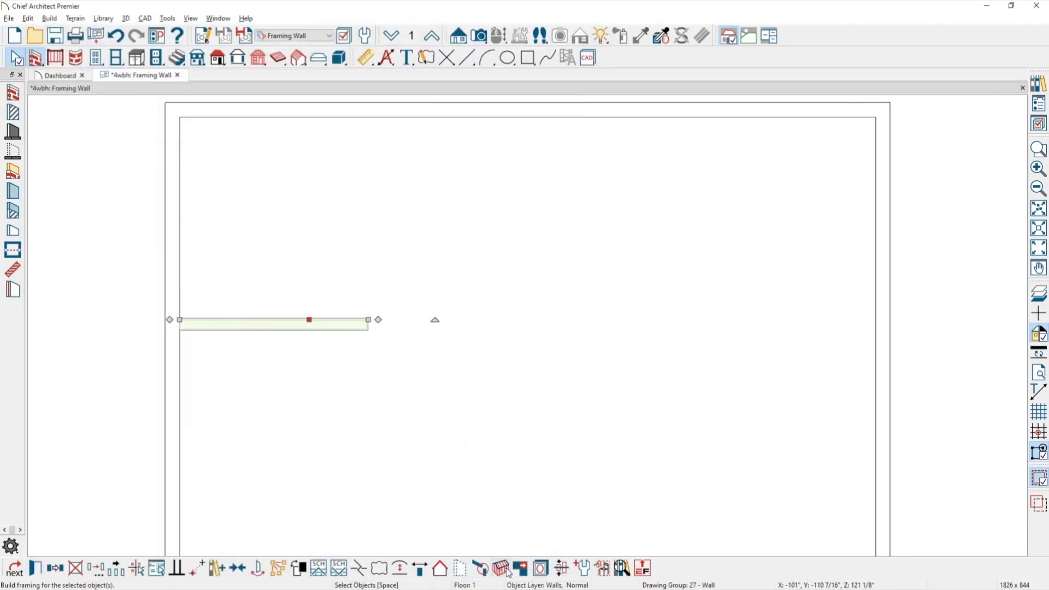
Step: Build wall framing for the steel interior wall and for the west exterior wall it meets
scroll(208, 343, up, 1)
scroll(208, 342, up, 2)
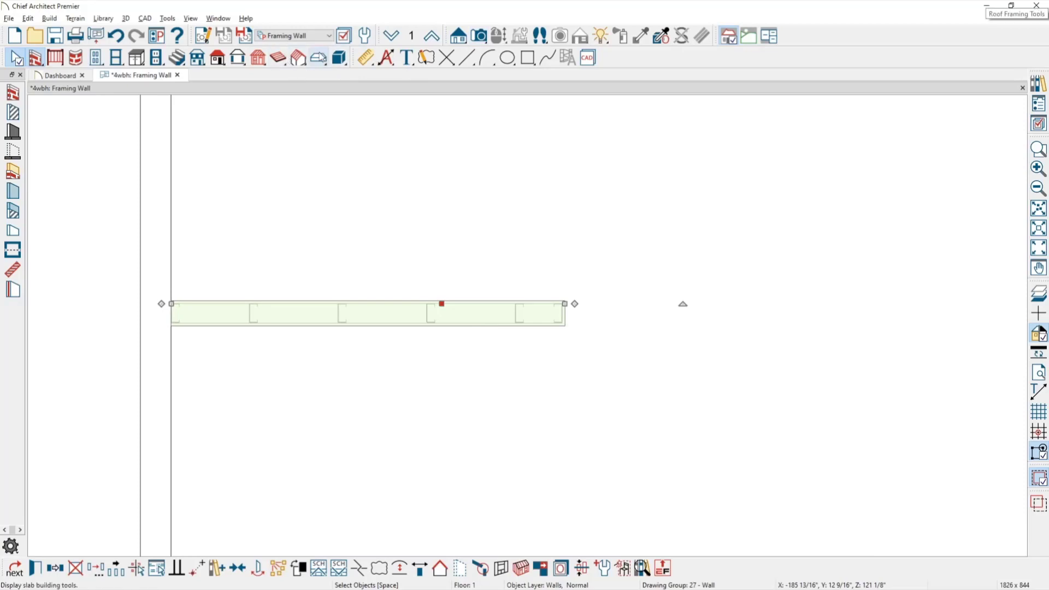
click(152, 190)
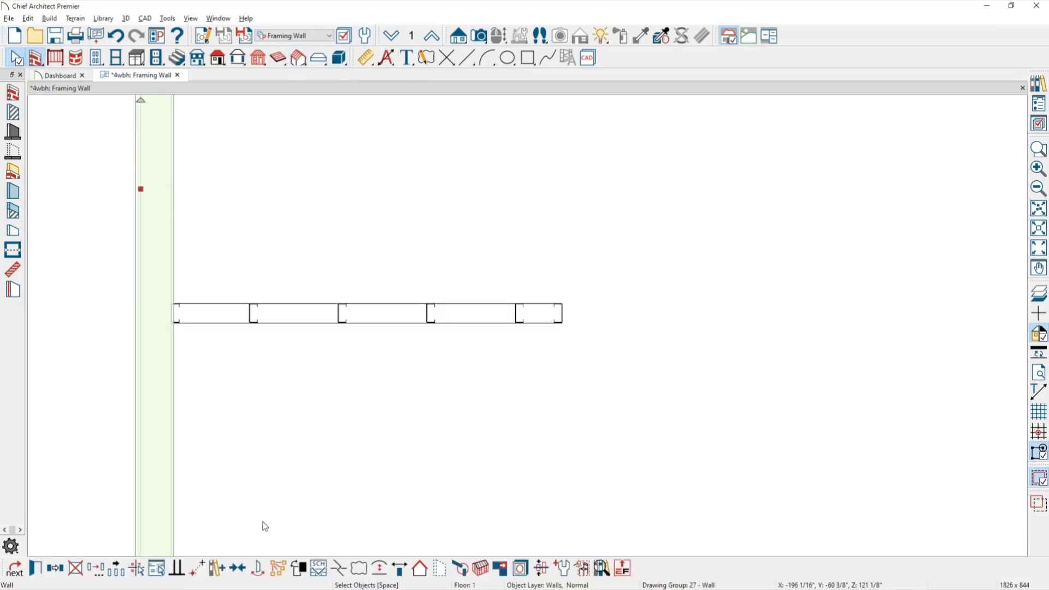
click(480, 569)
Step: Create a perspective framing overview and examine the steel stud wall where it meets the wood-framed exterior wall
click(479, 35)
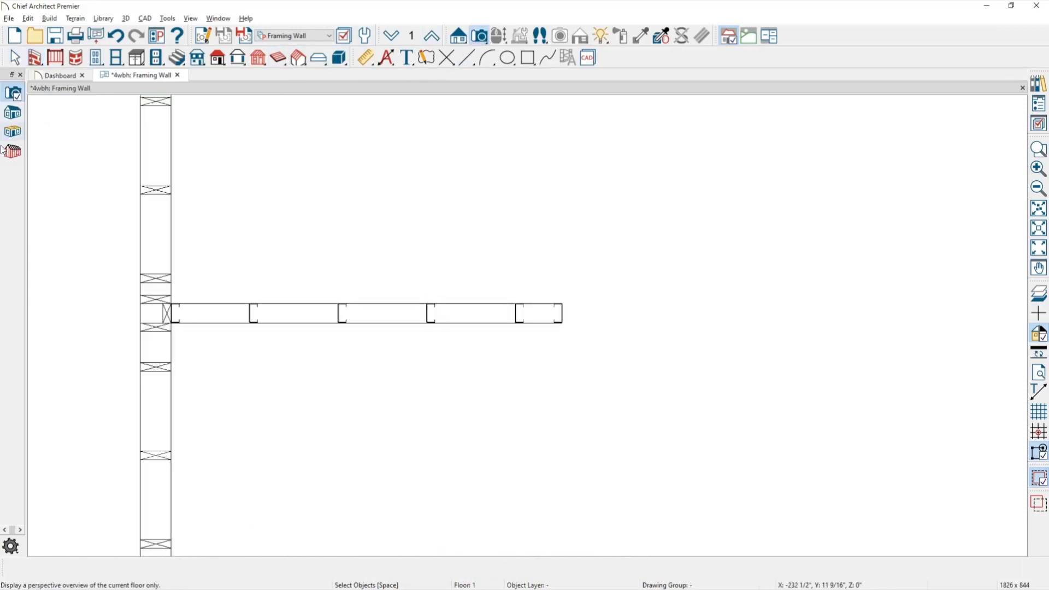
click(12, 151)
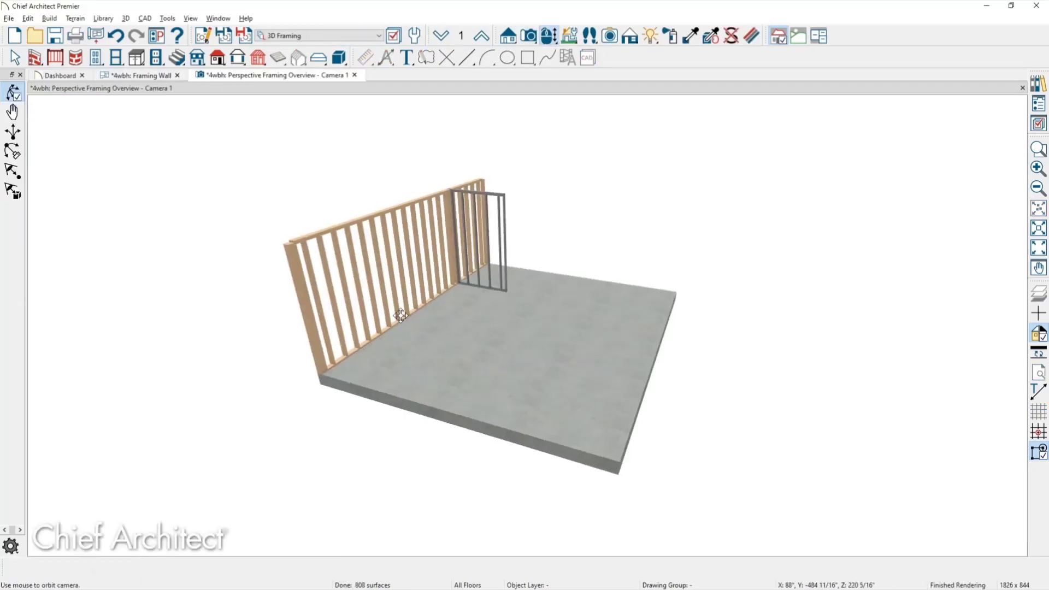
scroll(482, 231, up, 5)
drag(481, 231, 459, 346)
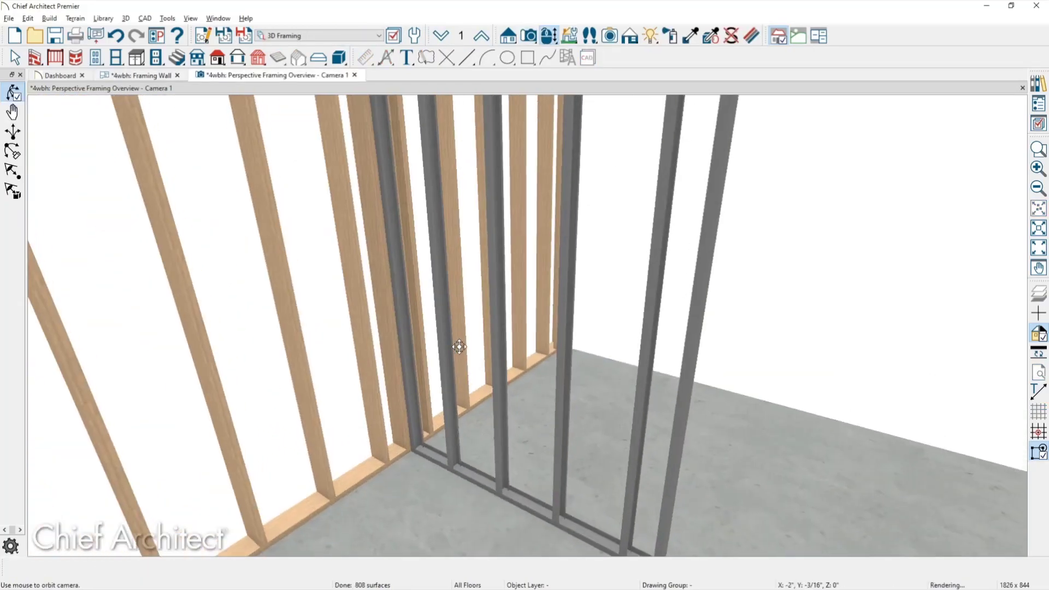
middle_drag(440, 355, 418, 310)
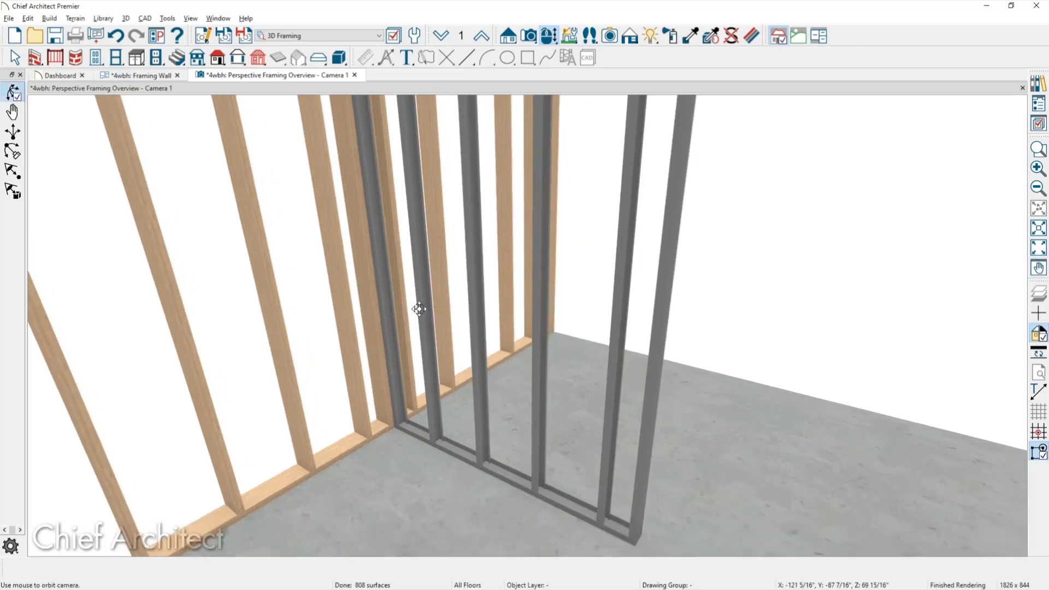
scroll(419, 307, down, 3)
drag(421, 329, 415, 302)
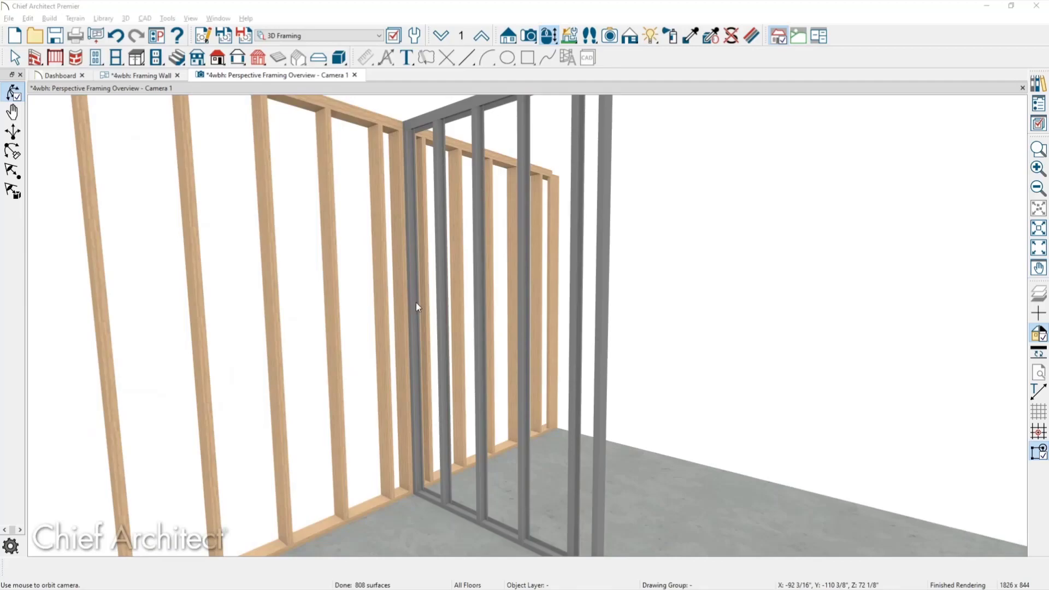
Step: Switch to the Photos questions slide, minimize it, and return to the Framing Wall plan in Chief Architect
key(alt+Tab)
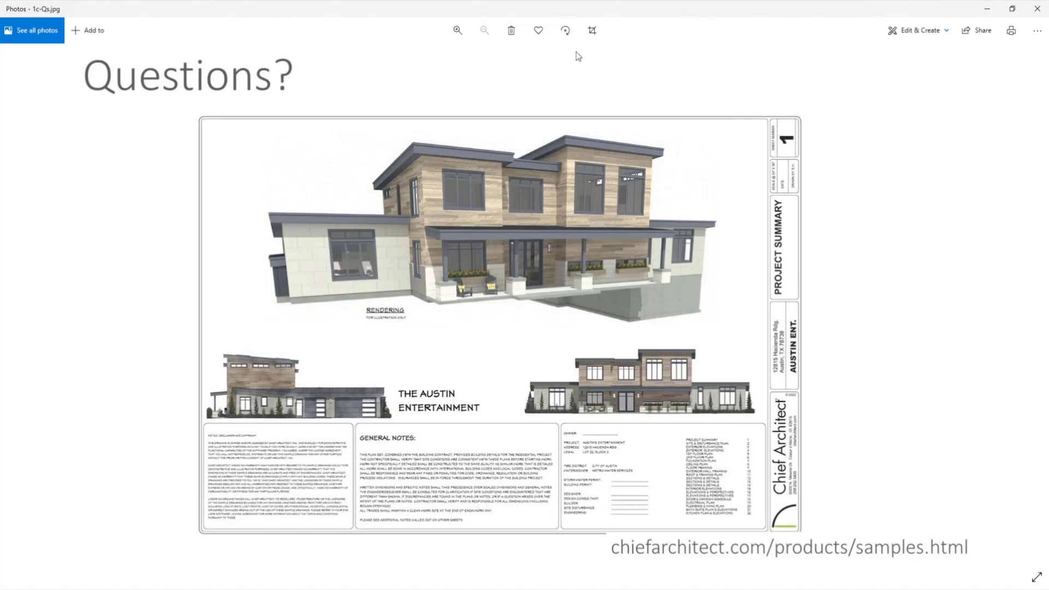
click(987, 12)
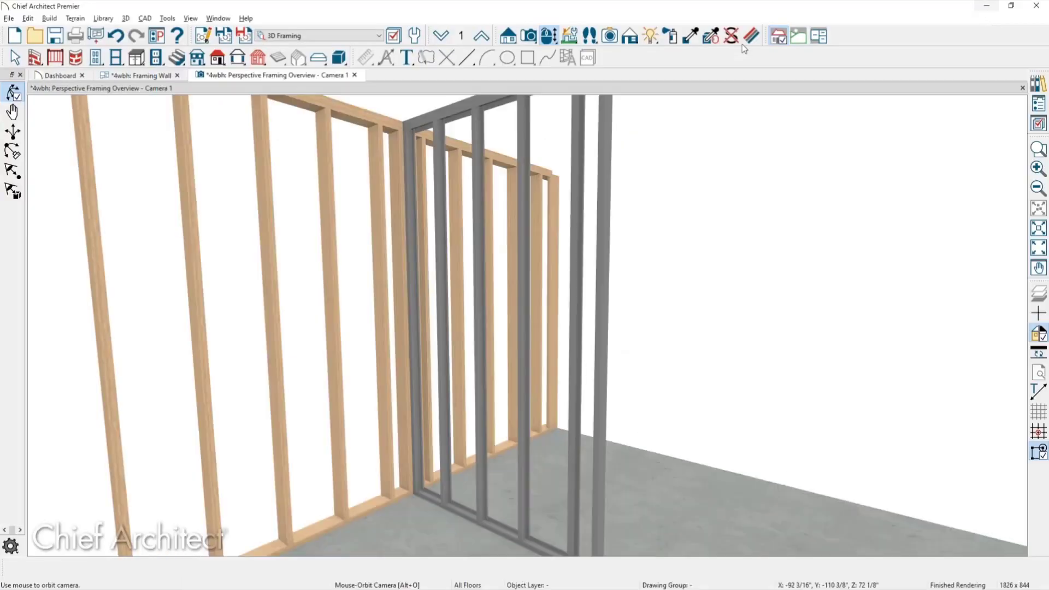
click(122, 76)
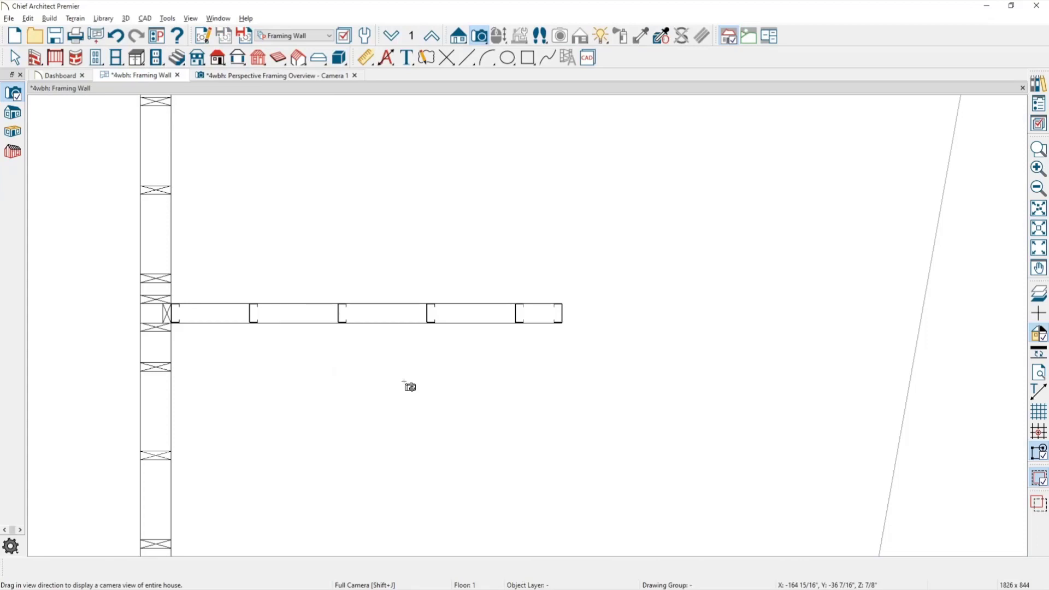
Step: Continue the steel wall from its free end with a short downward jog and a horizontal segment about 1'-7 13/16" long
scroll(404, 382, up, 2)
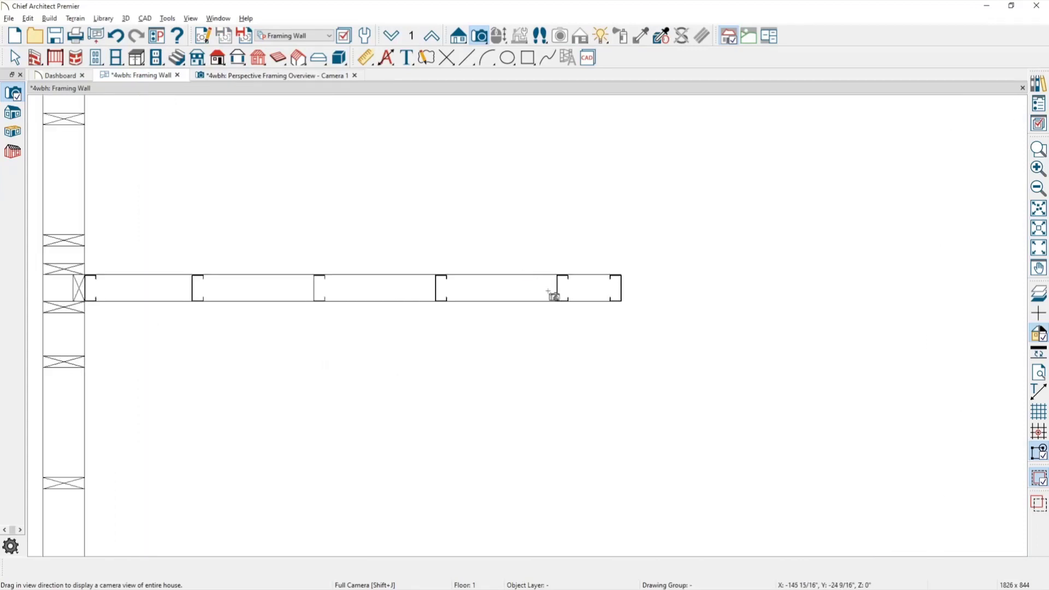
scroll(555, 293, up, 1)
key(space)
click(585, 294)
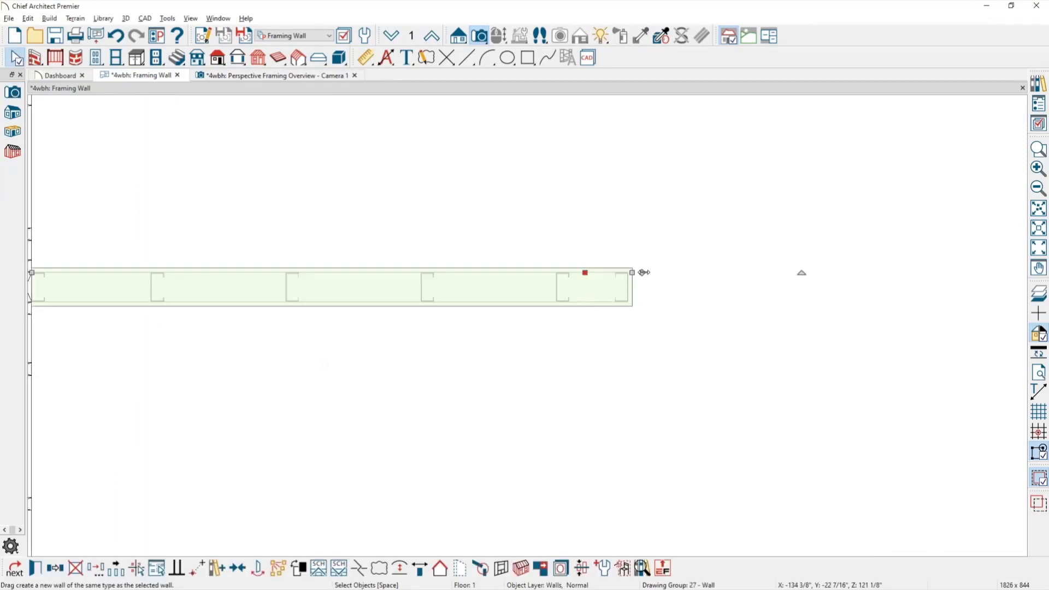
drag(642, 272, 802, 336)
click(559, 387)
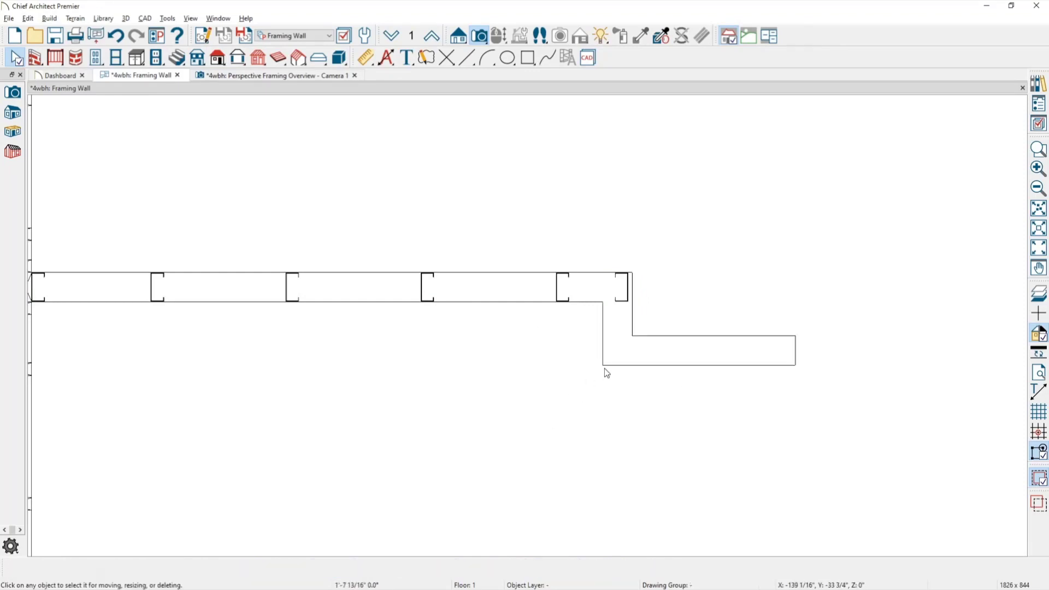
Step: Move the new horizontal wall segment up about 2 7/16" to shorten the jog
click(637, 347)
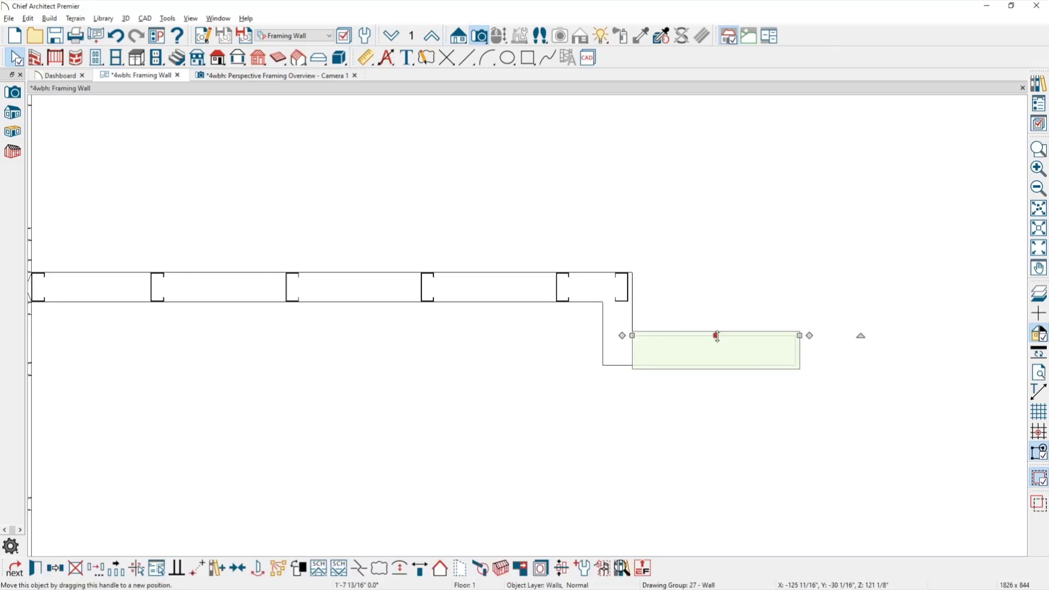
drag(717, 336, 716, 315)
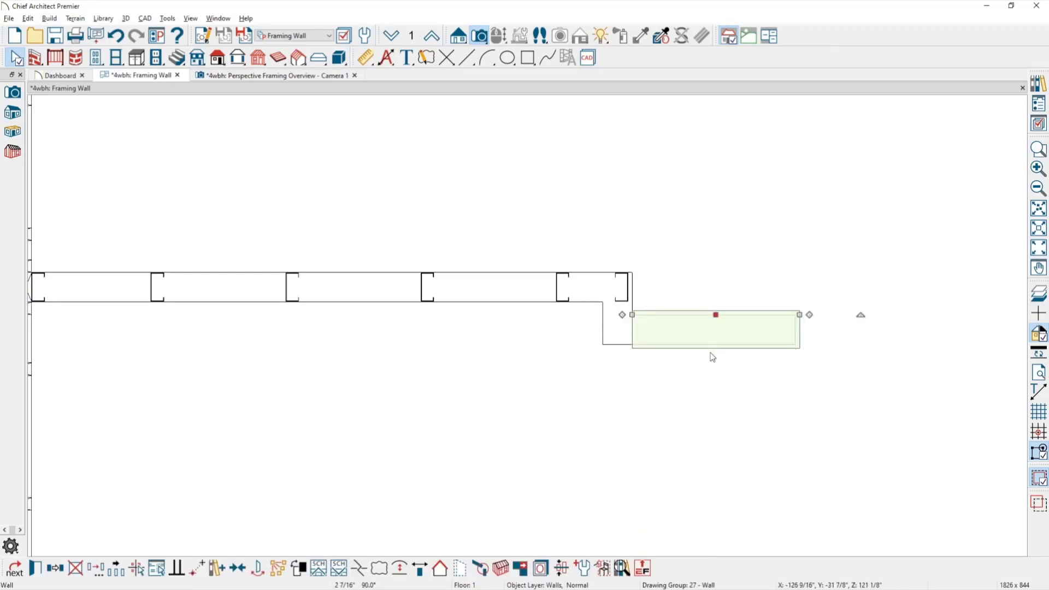
scroll(687, 365, up, 2)
click(576, 366)
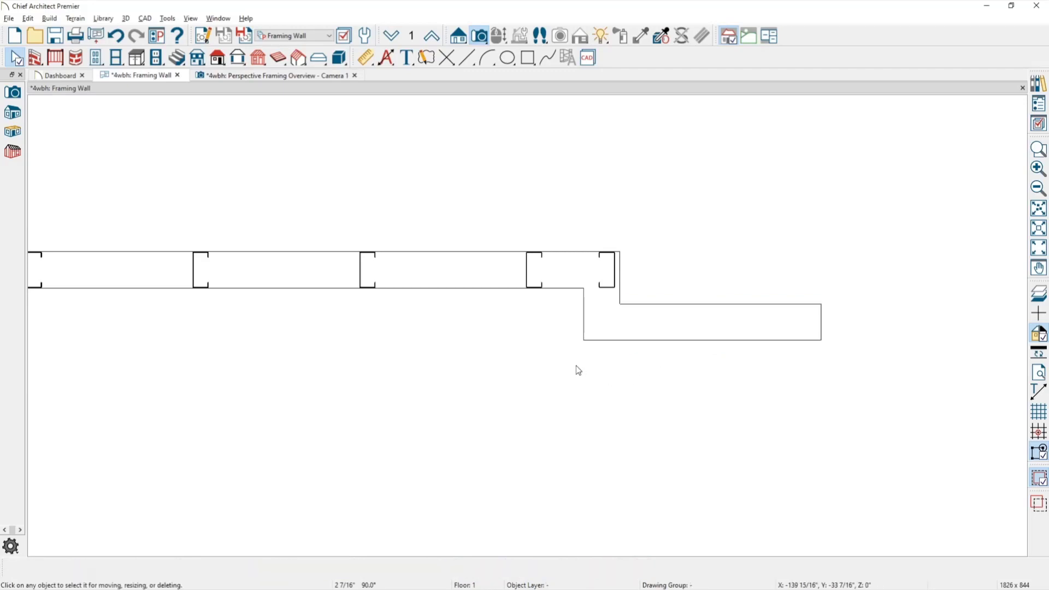
Step: Dimension the offset between the two parallel wall segments' lower faces, displaying the "Dimensions, Framing" layer and placing the dimension text clear of the wall
click(365, 57)
click(13, 113)
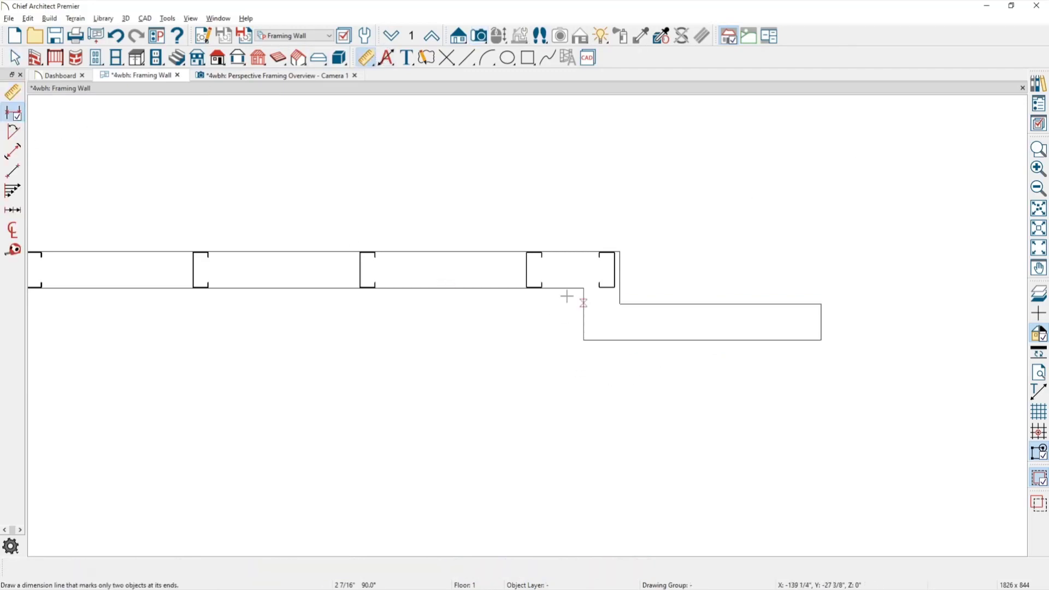
drag(563, 290, 562, 347)
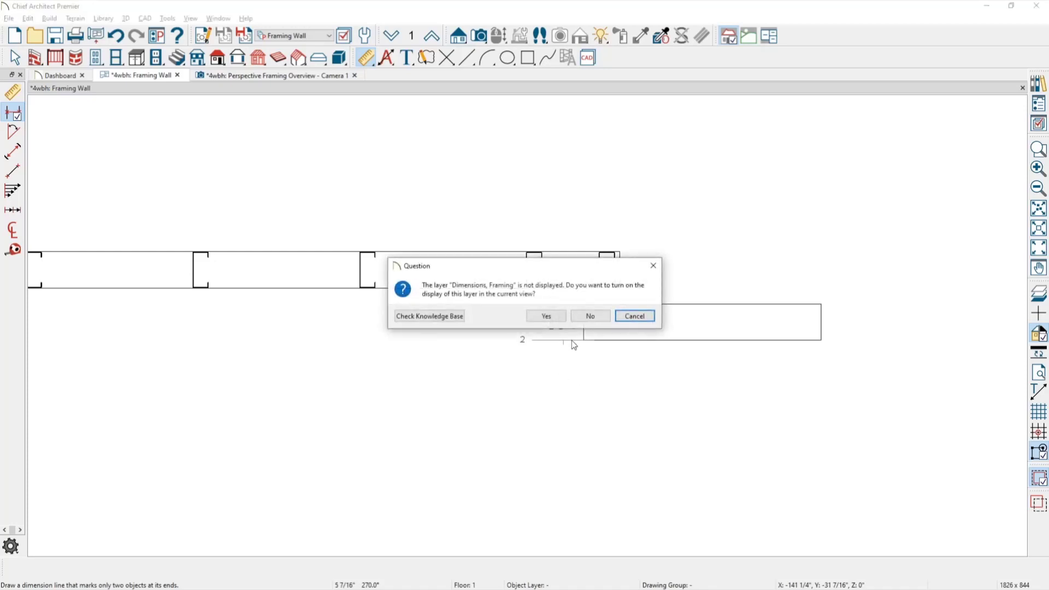
click(540, 317)
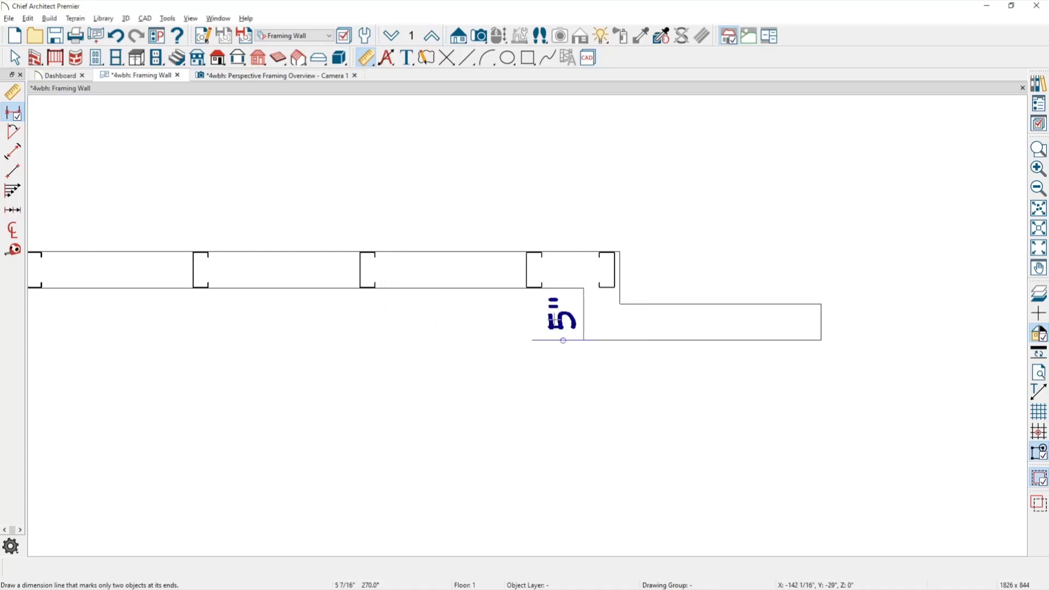
drag(558, 326, 507, 336)
Step: Set the offset between the main steel wall and the short end segment to 2" through the jog dimension
scroll(574, 366, up, 2)
click(704, 297)
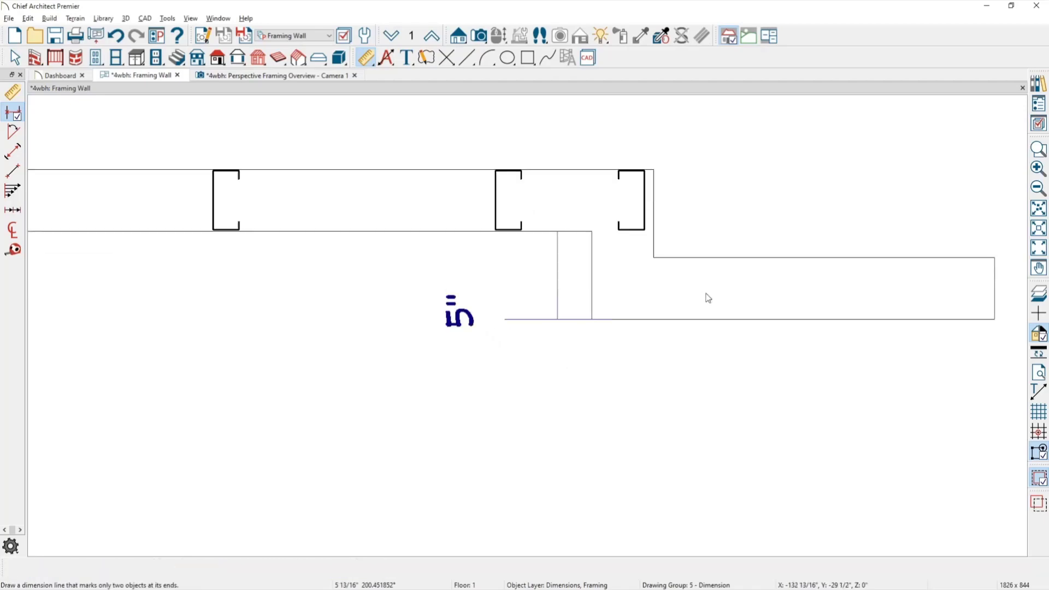
click(559, 280)
text(2)
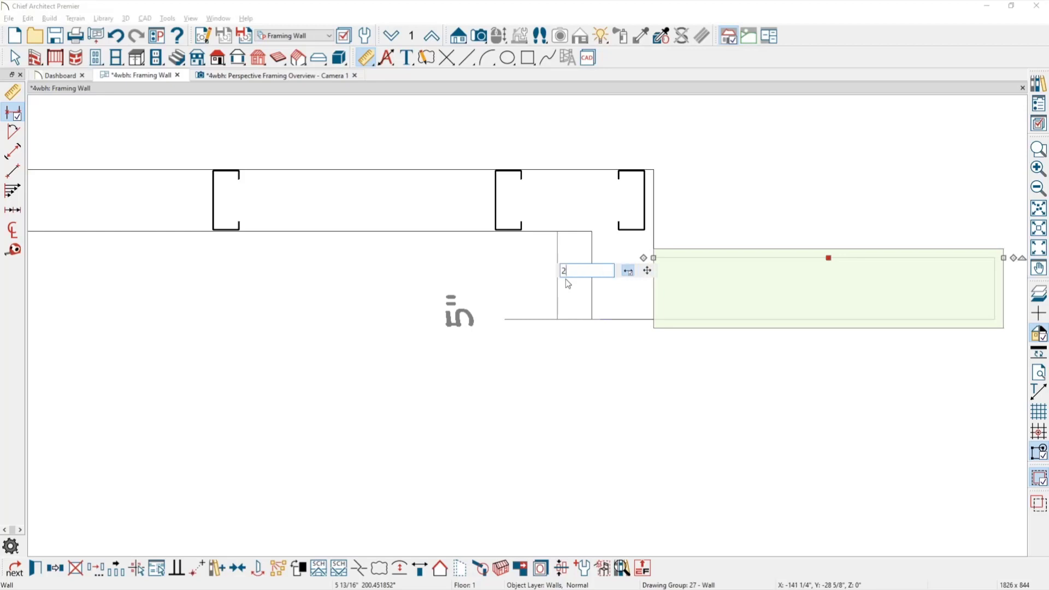
key(Return)
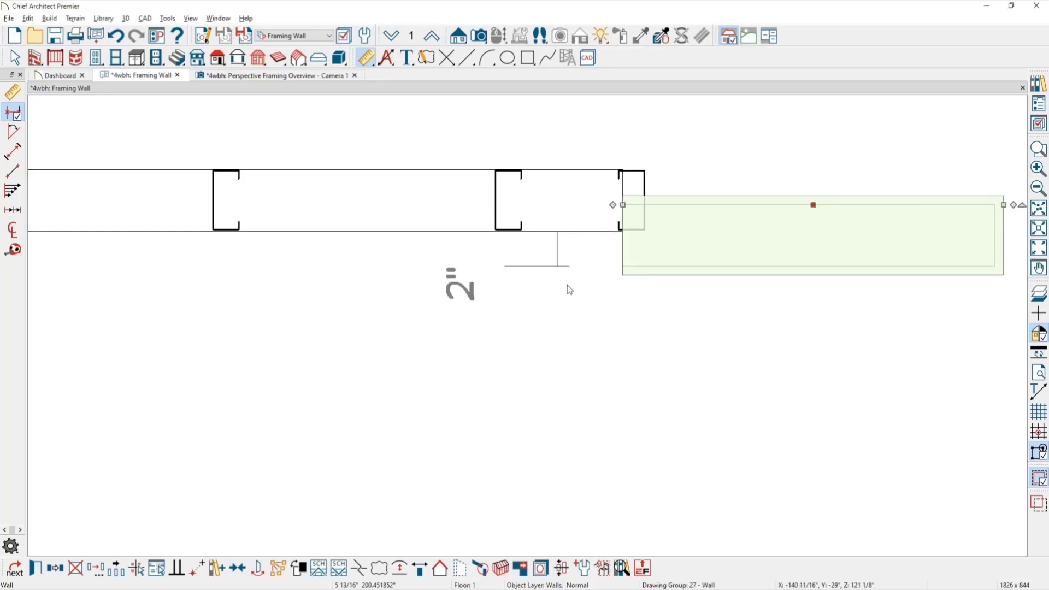
key(Escape)
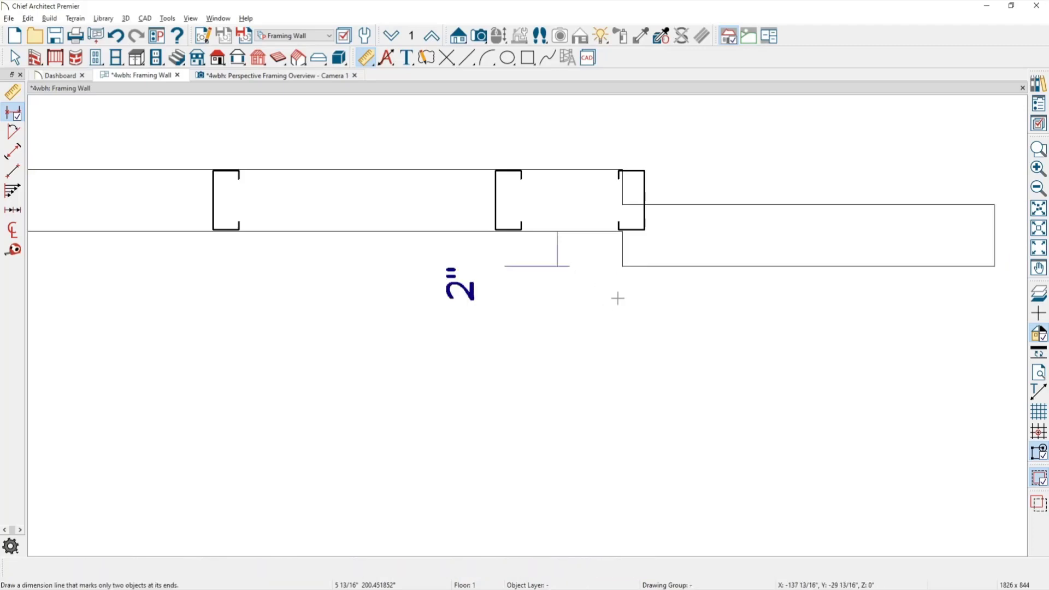
Step: Switch the plan to the Floor Plan Shell view and inspect the offset end segment of the wall at the jog
middle_drag(642, 316, 517, 385)
click(295, 35)
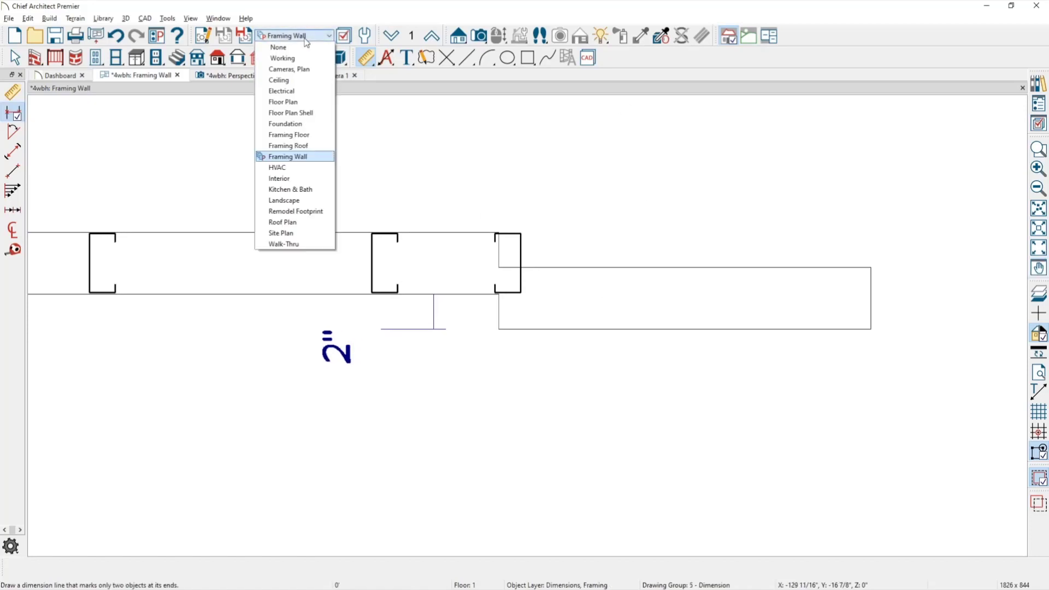
click(300, 112)
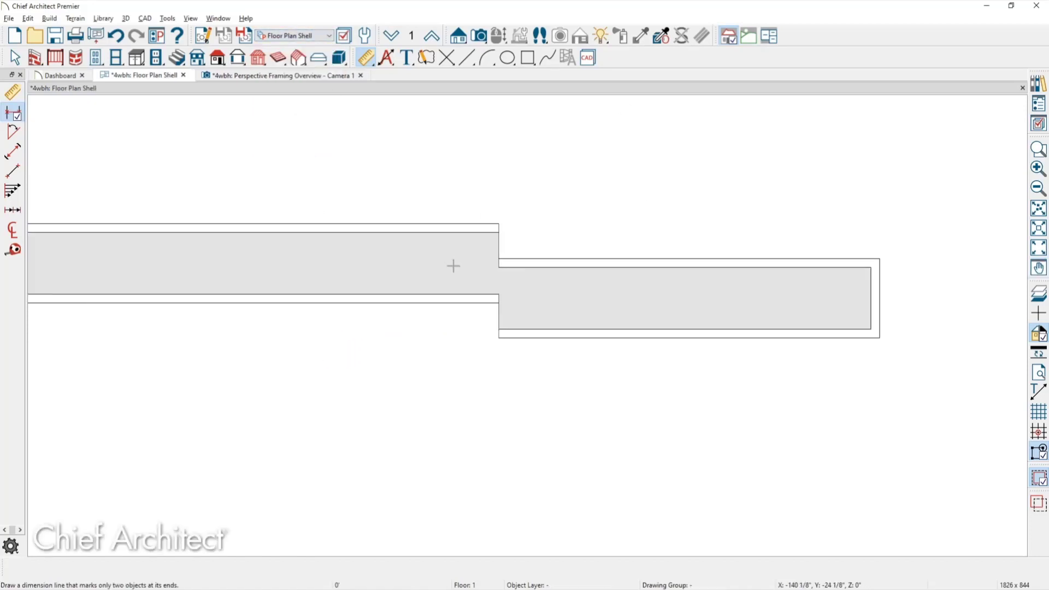
scroll(473, 305, up, 1)
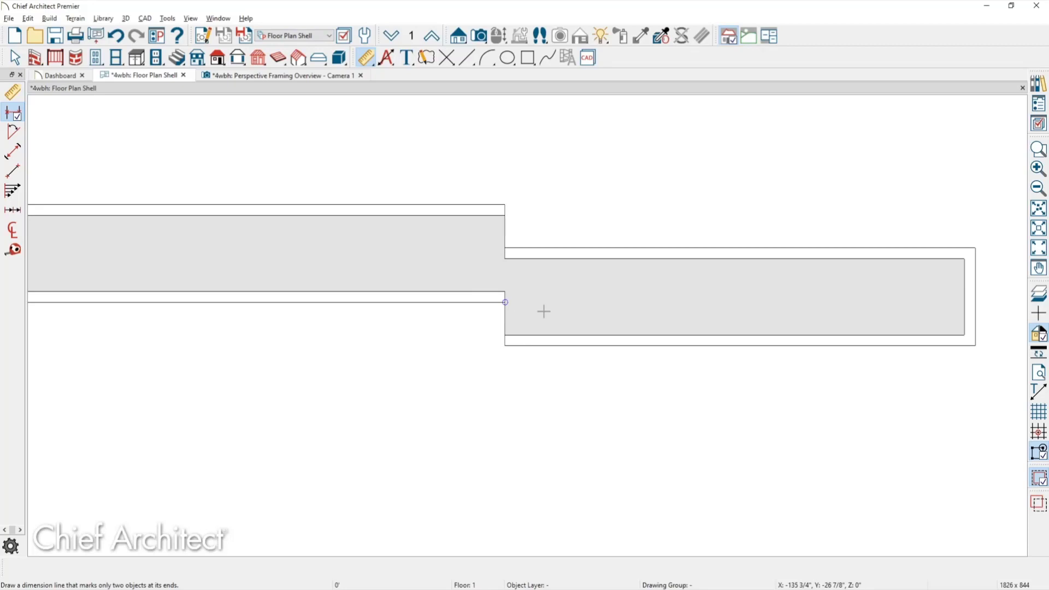
click(545, 312)
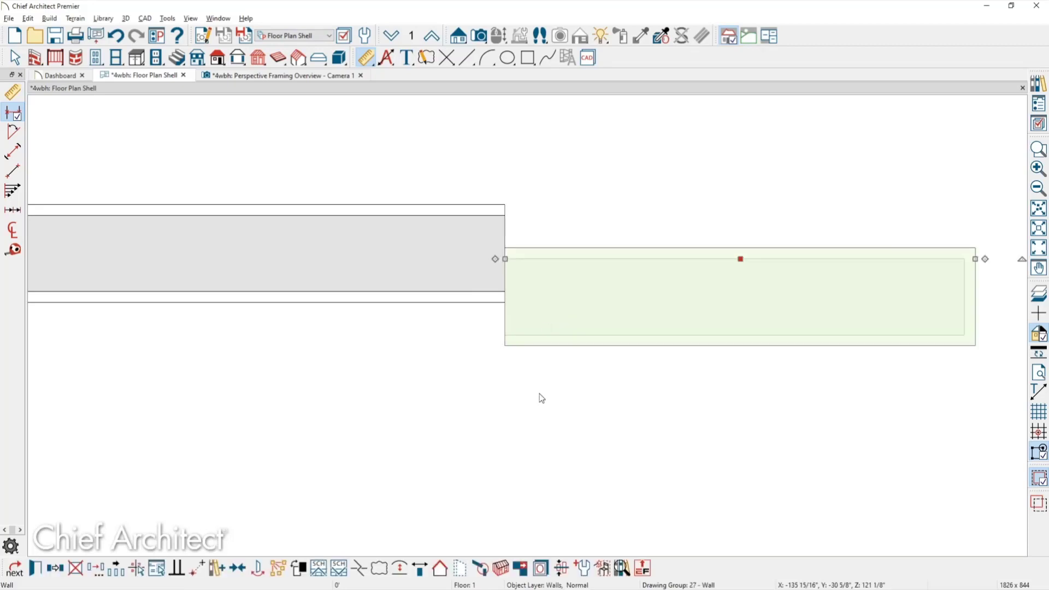
key(Escape)
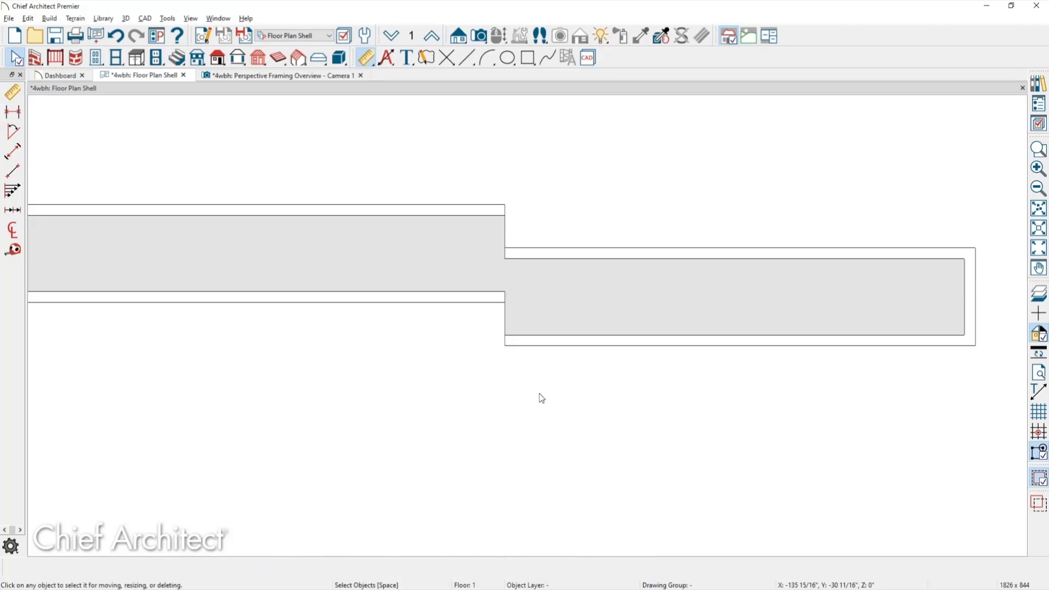
Step: Set the perspective framing camera's layer set to 3D Camera View and examine the finished wall surface and baseboard up close at the jog
click(279, 76)
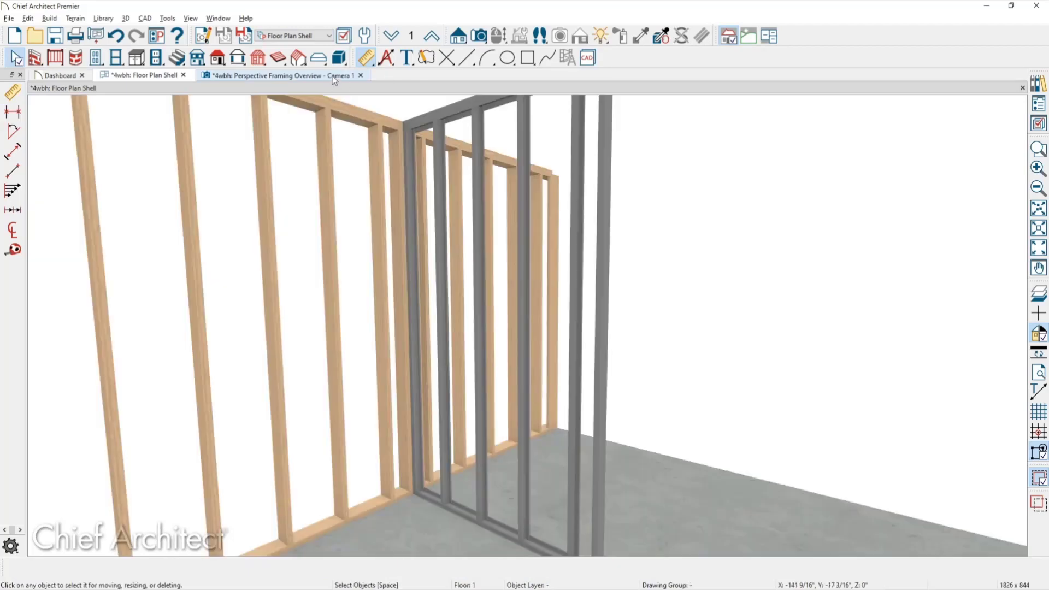
click(309, 36)
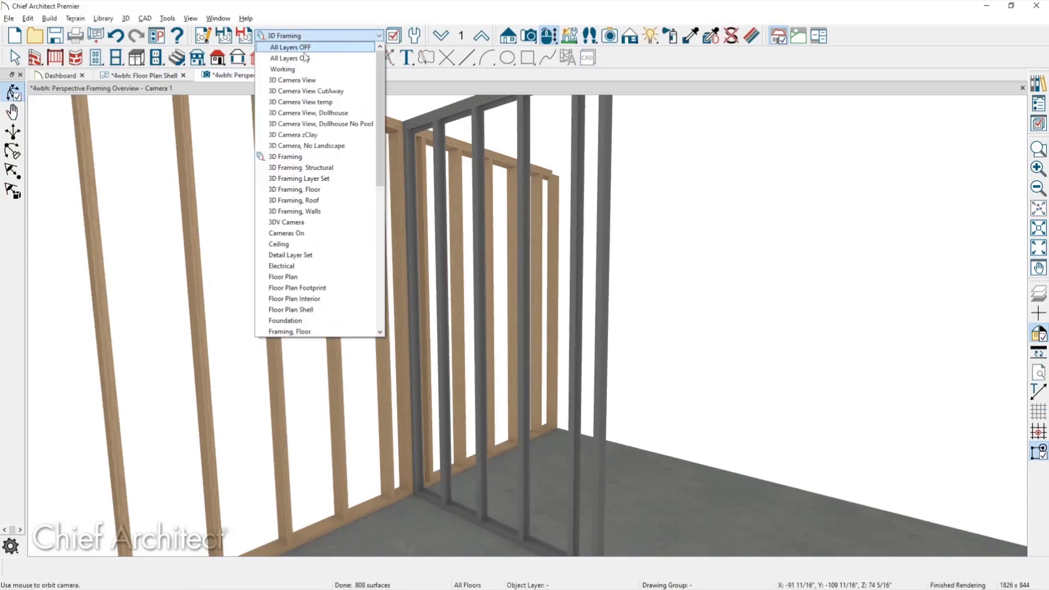
click(303, 80)
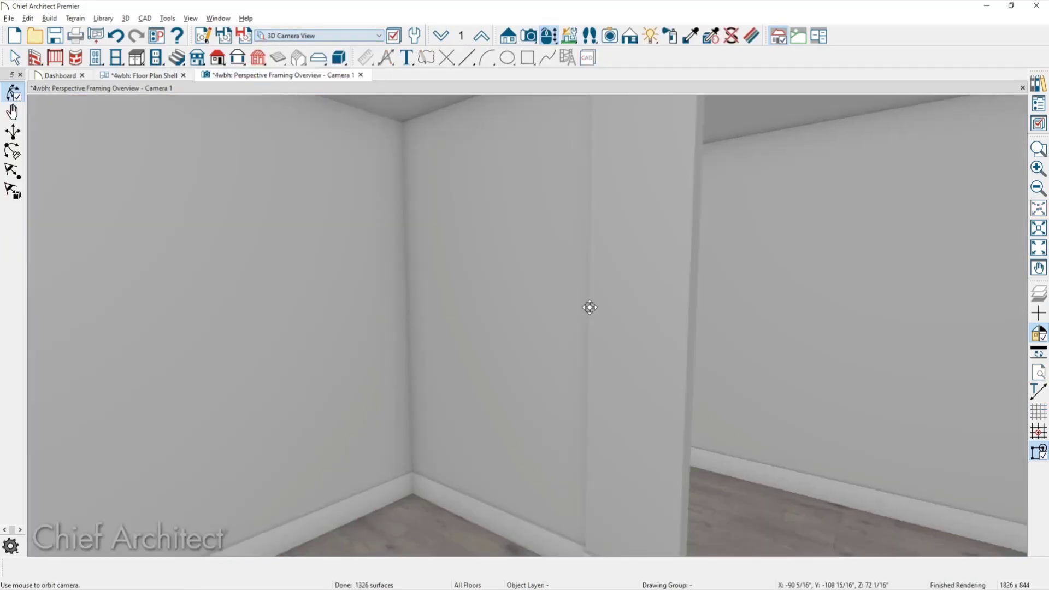
drag(592, 316, 404, 322)
middle_drag(404, 322, 398, 279)
scroll(414, 475, up, 6)
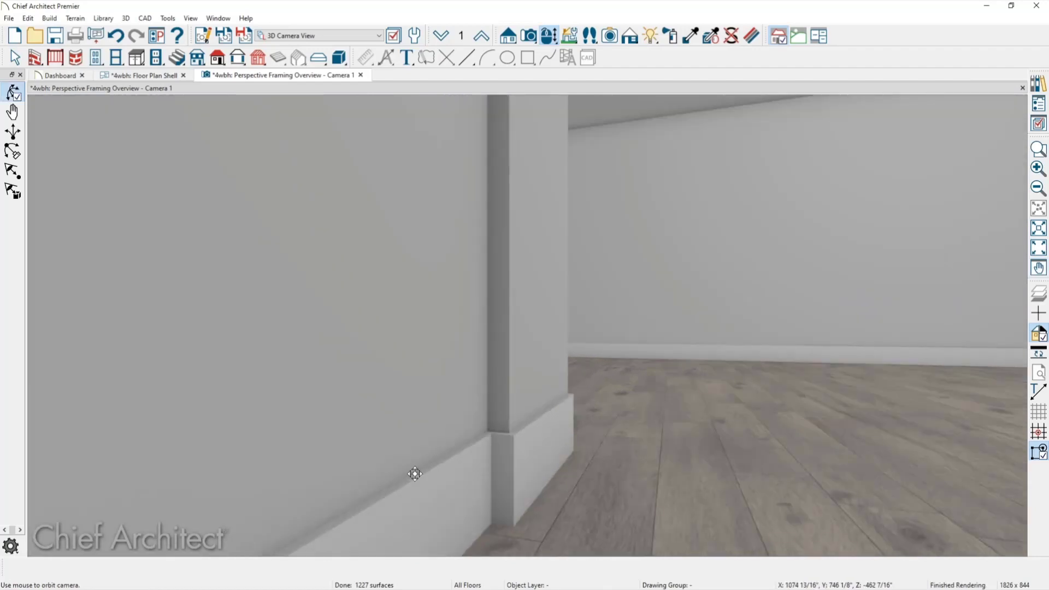
drag(457, 413, 435, 424)
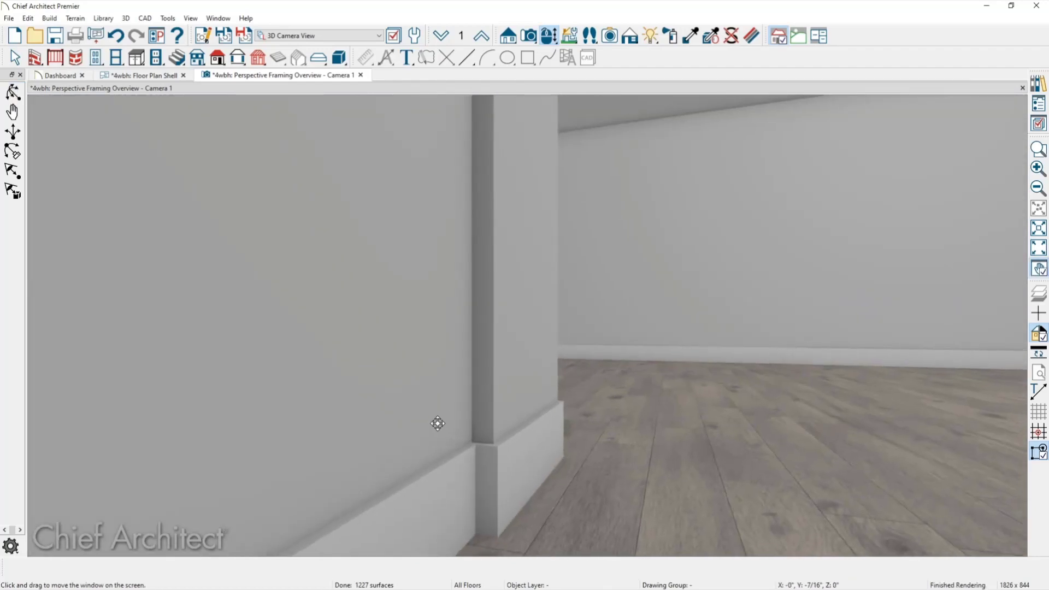
Step: Return to the Floor Plan Shell plan and draw a rectangular polyline about 17" in perimeter spanning both walls' main layers at the jog
click(82, 76)
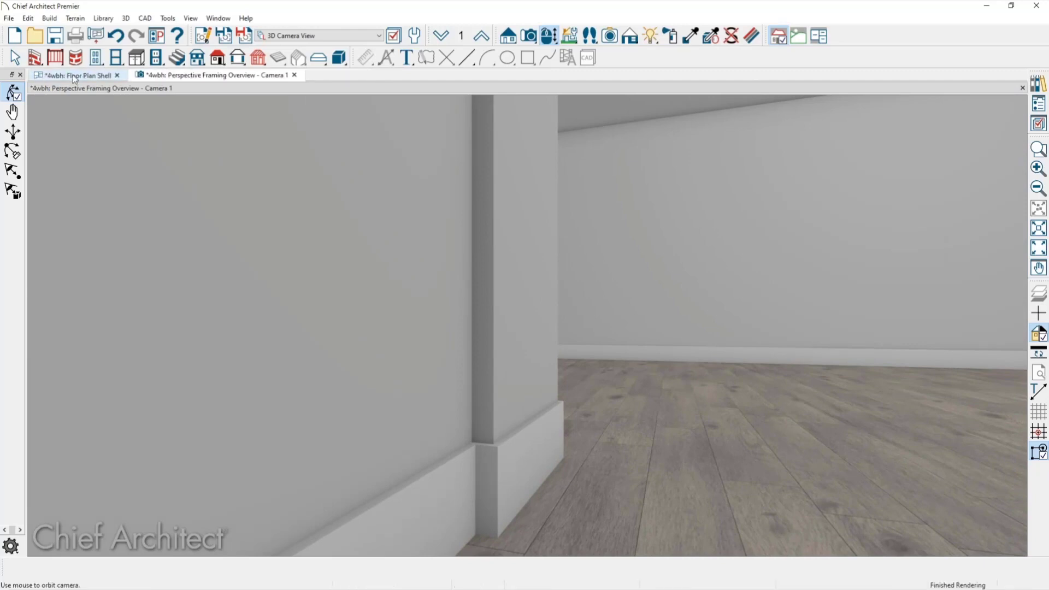
click(77, 77)
scroll(541, 334, up, 2)
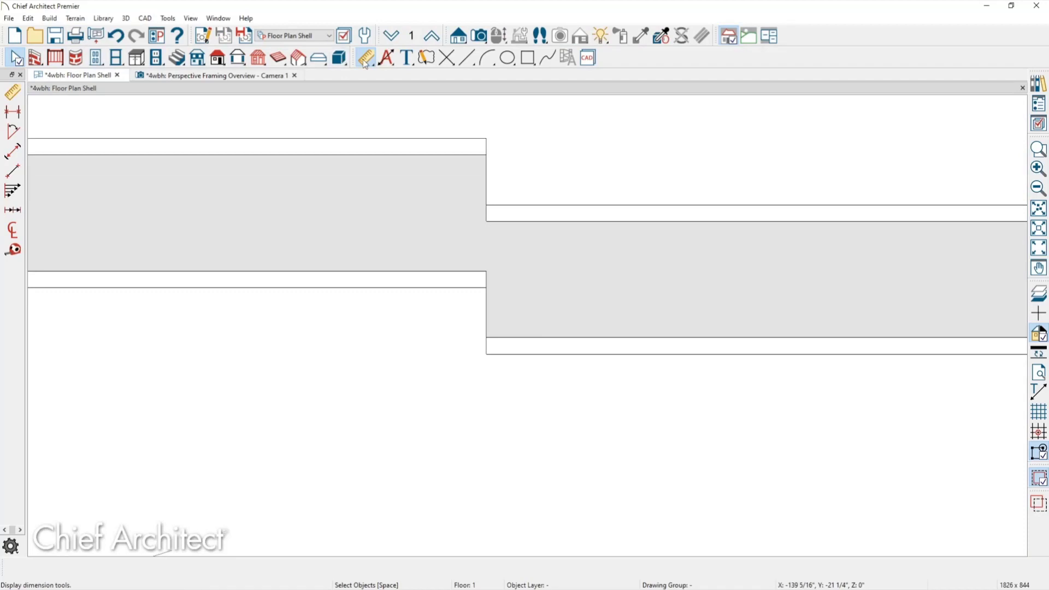
click(528, 58)
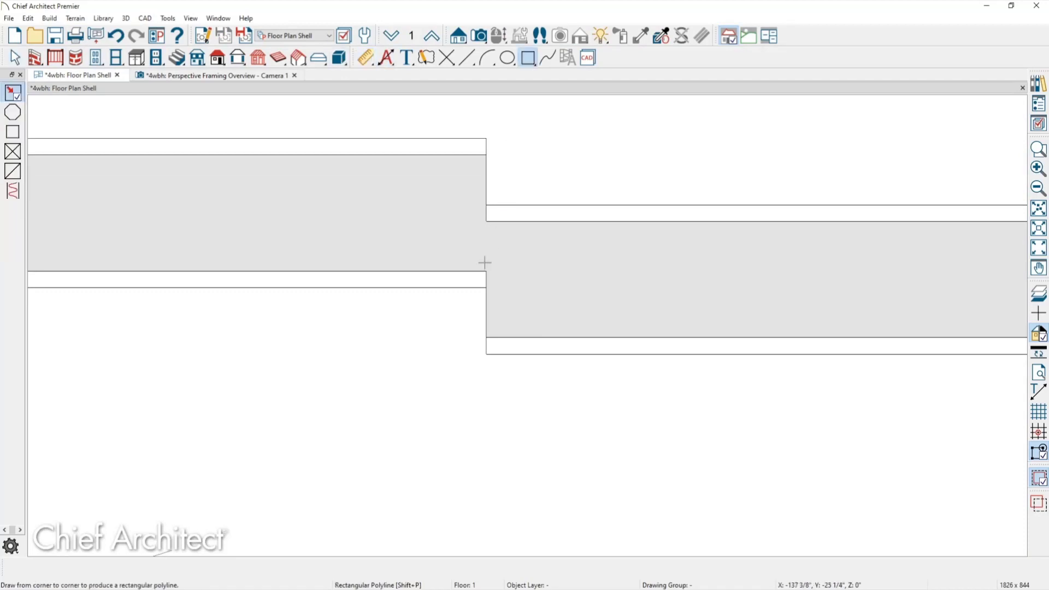
drag(487, 155, 588, 338)
key(space)
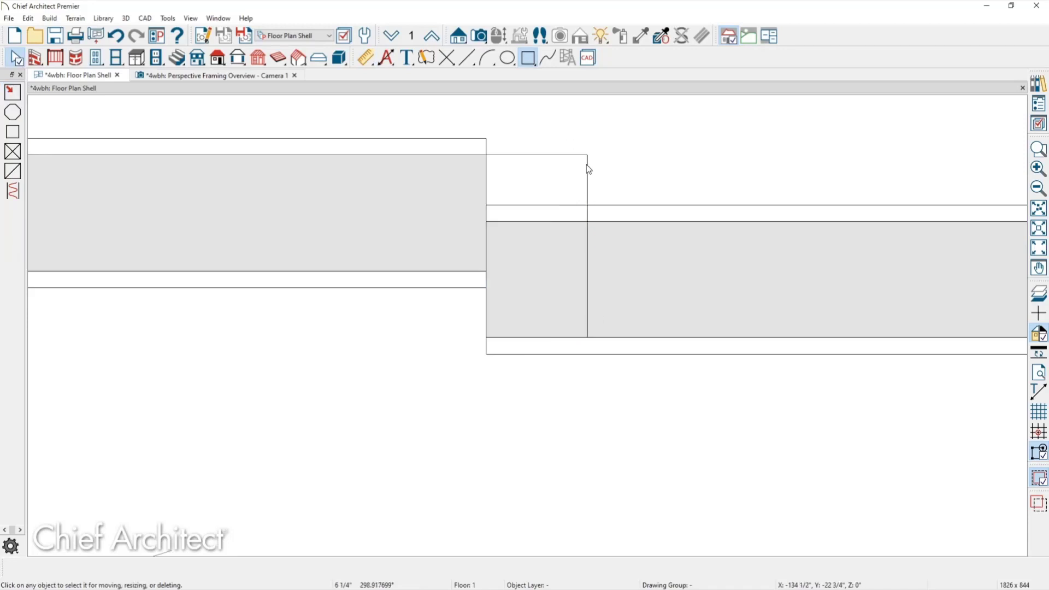
Step: Give the rectangle at the jog a Solid fill in the grey colour sampled from the wall's main layer
double_click(587, 165)
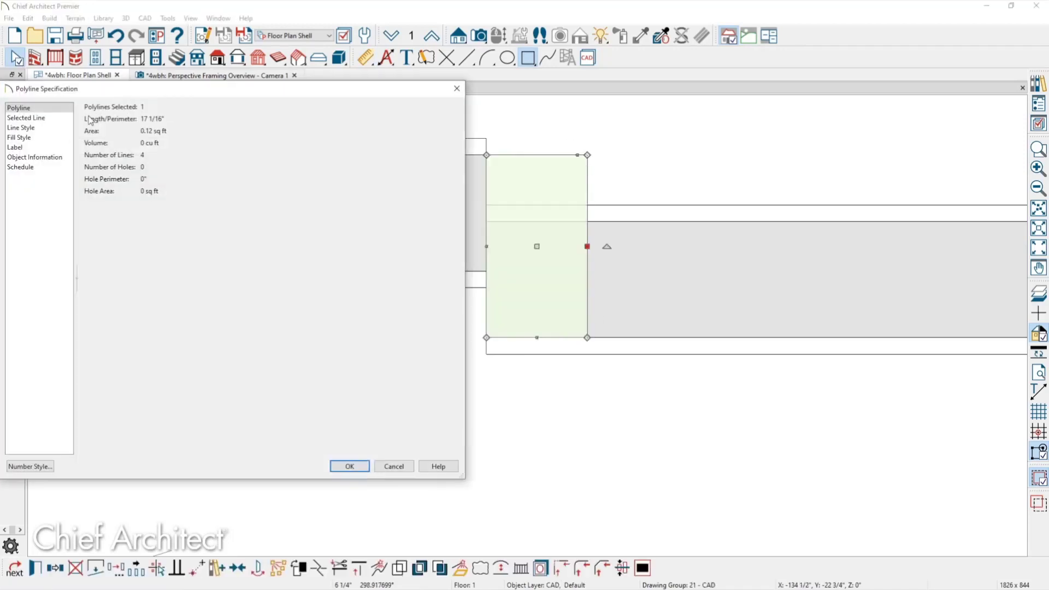
click(44, 127)
click(37, 139)
click(185, 121)
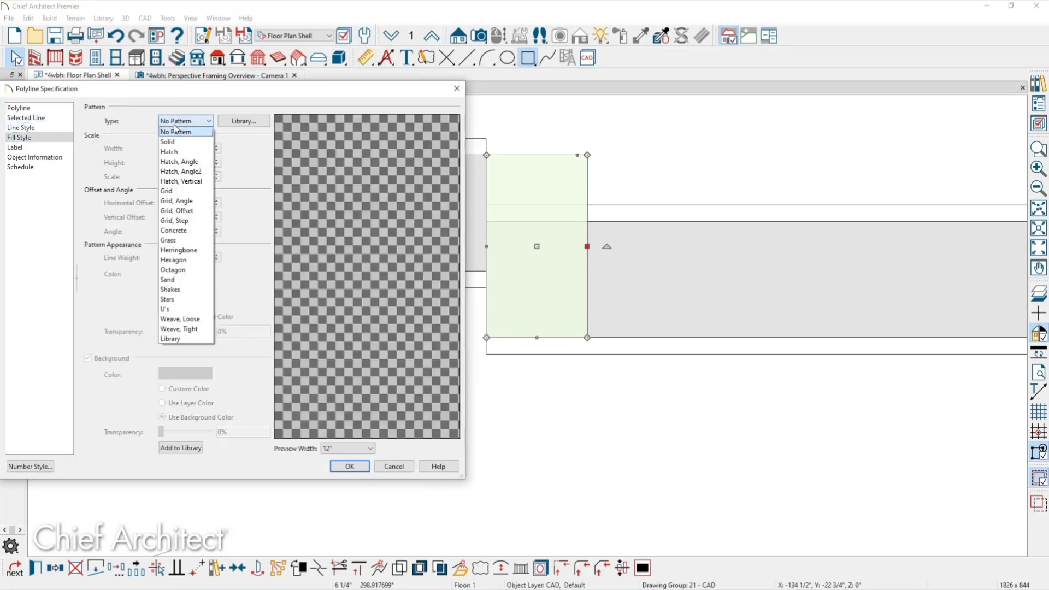
click(180, 134)
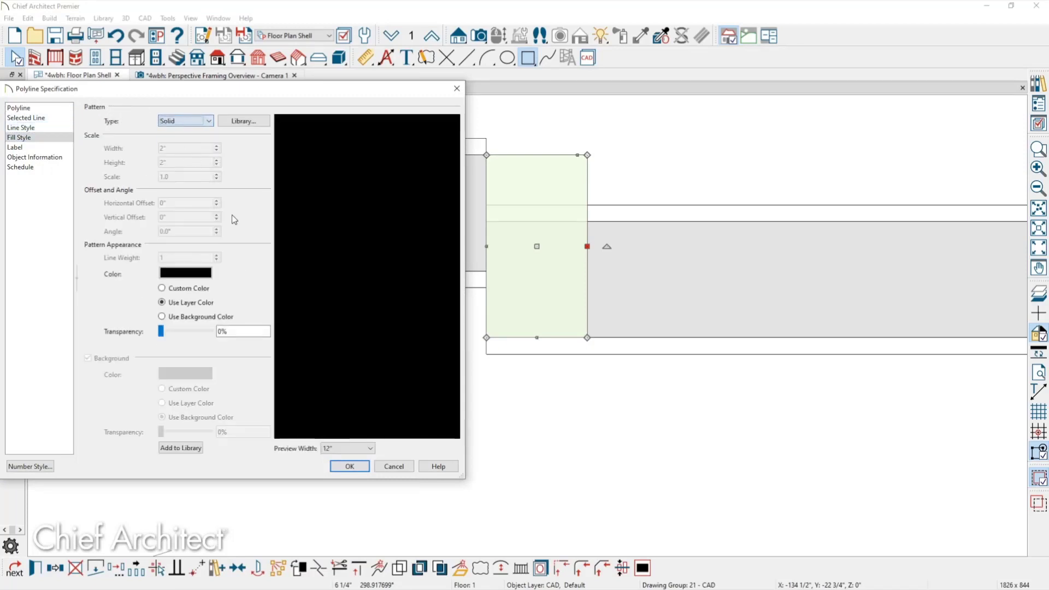
click(186, 272)
click(110, 371)
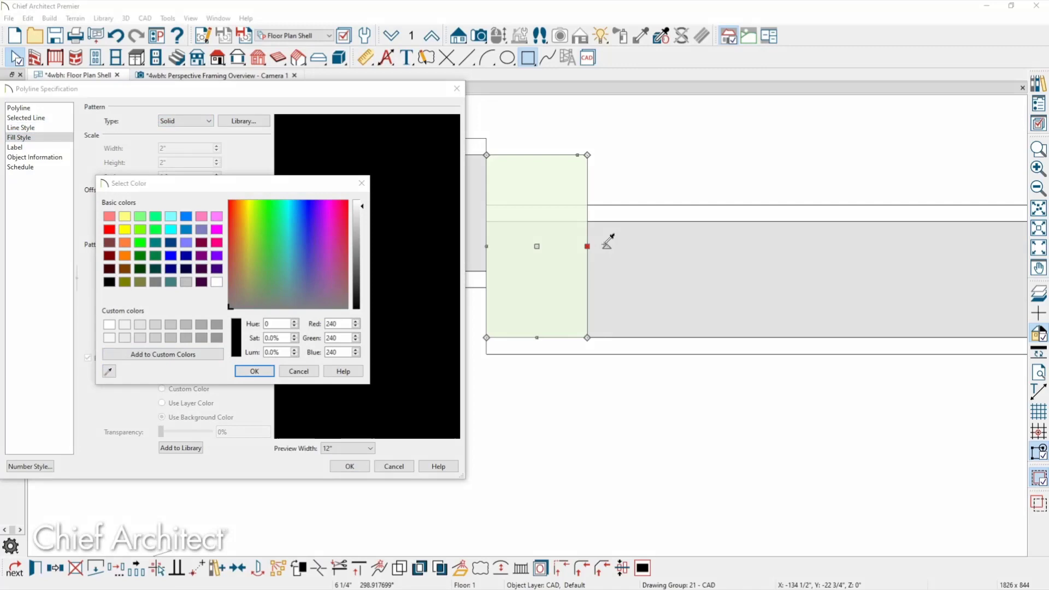
click(632, 241)
click(254, 371)
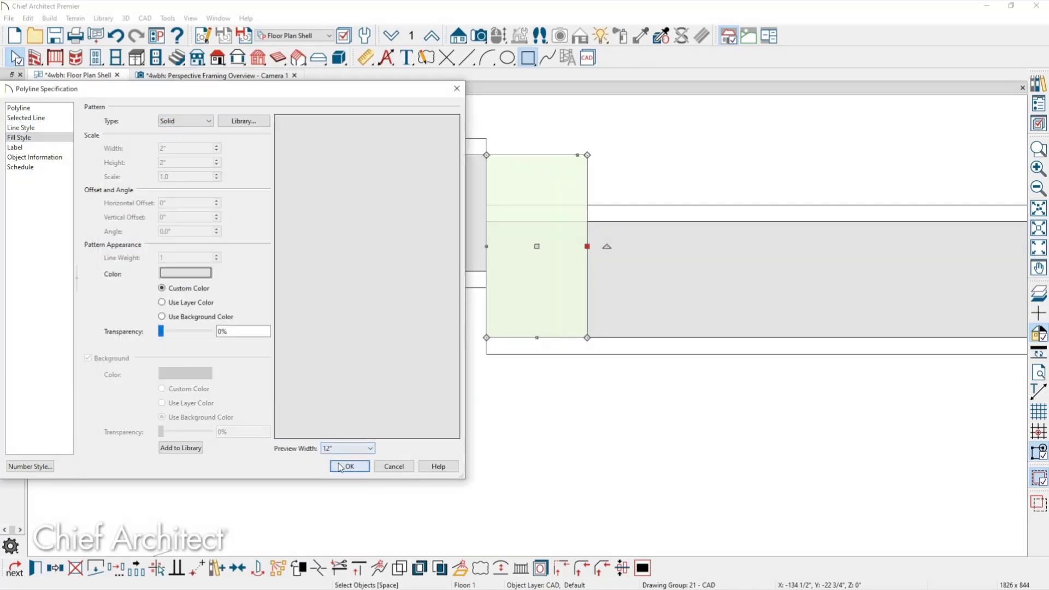
click(349, 466)
click(389, 425)
key(Escape)
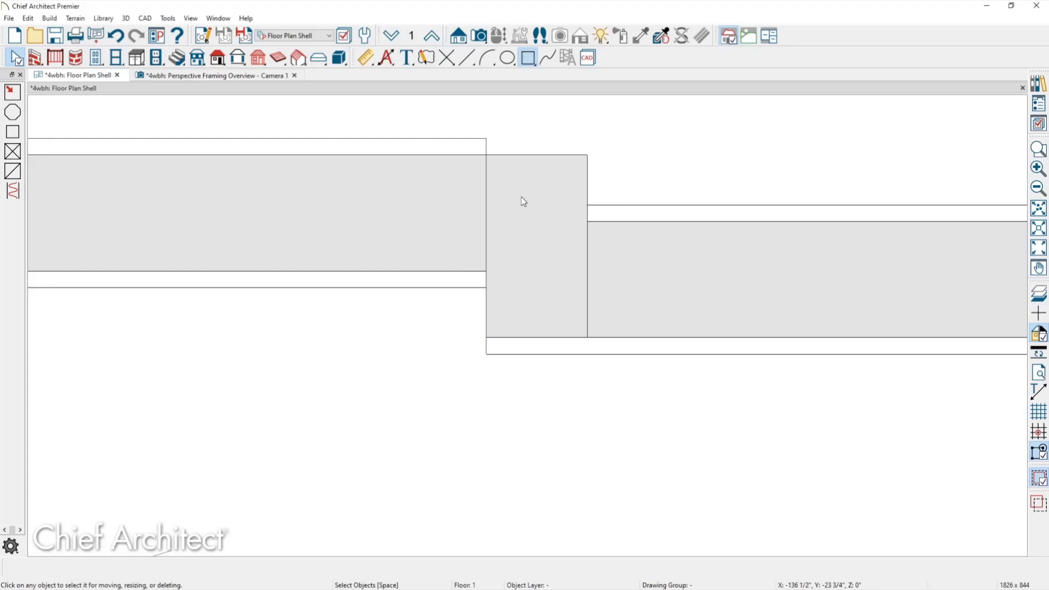
Step: Draw CAD lines outlining the drywall around the upper and lower corners of the jog, with 2" vertical sides
key(l)
mouse_move(487, 140)
mouse_down()
mouse_move(602, 136)
mouse_move(601, 205)
mouse_up()
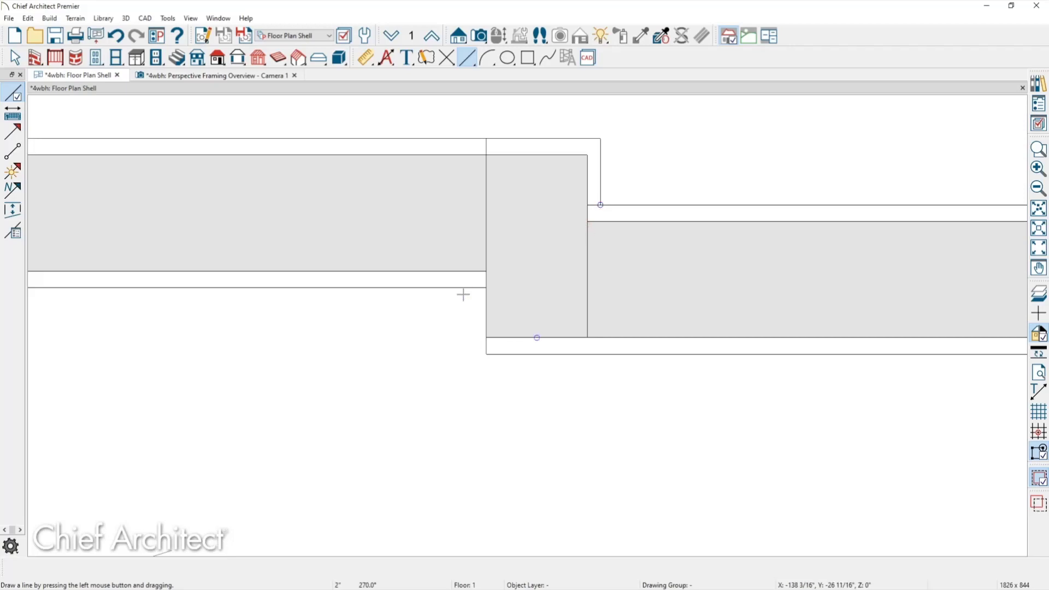
drag(465, 289, 465, 354)
key(space)
Step: Stretch the filled rectangle's left edge outward about 1/8" over the main wall's end line
click(504, 254)
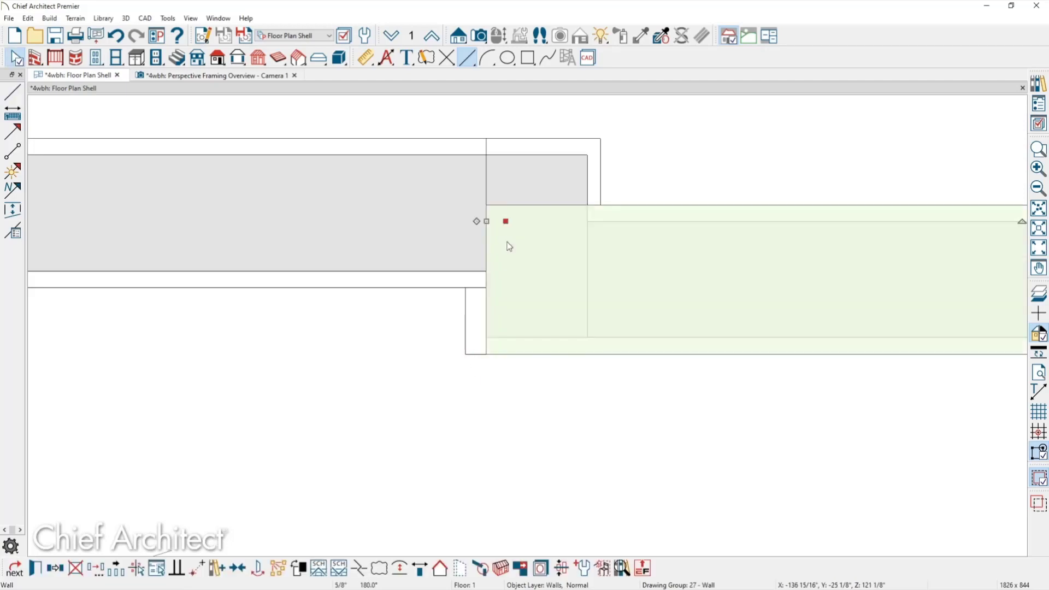
click(510, 184)
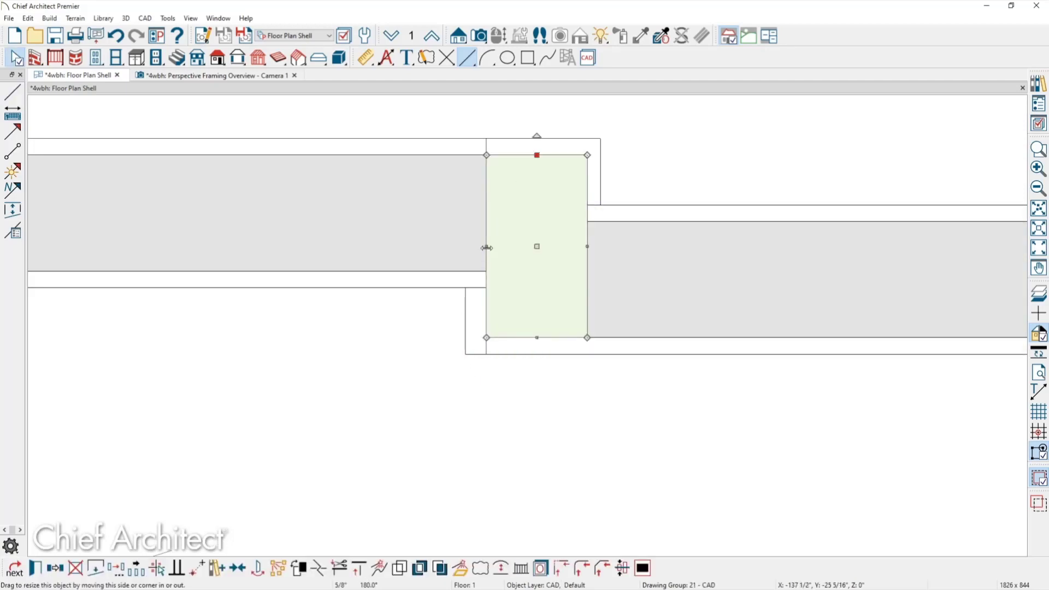
drag(486, 246, 484, 248)
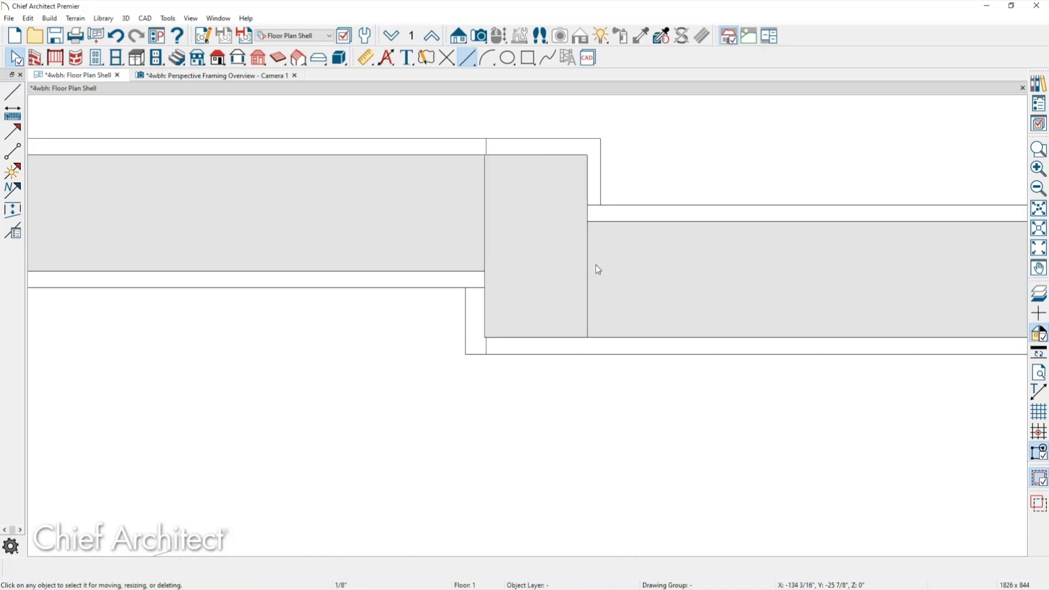
Step: Review the whole patched wall jog in plan and switch from Chief Architect to the other open window
scroll(477, 178, down, 2)
scroll(478, 180, down, 2)
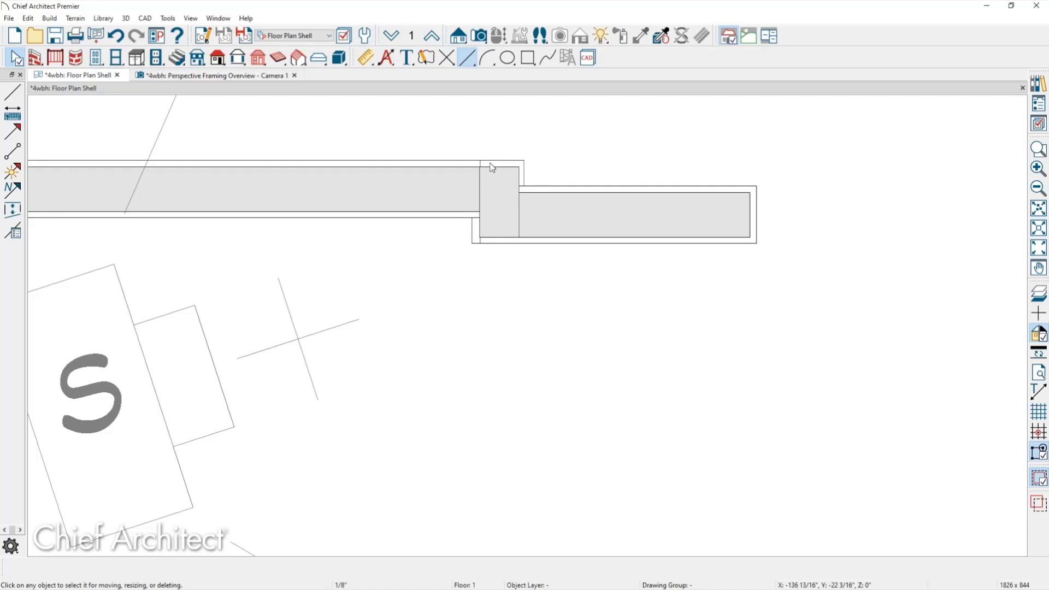
key(space)
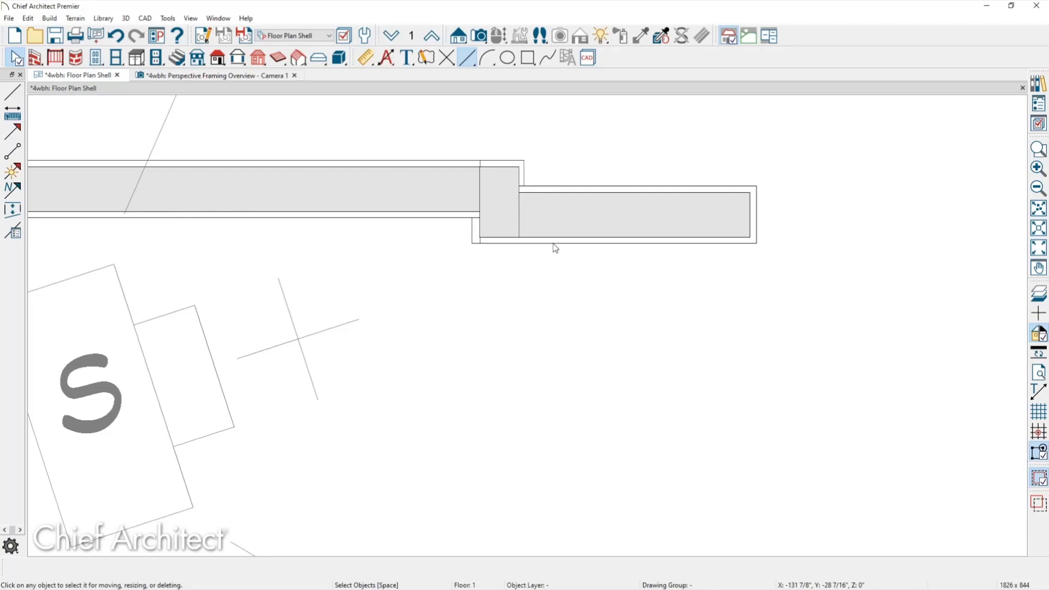
key(alt+Tab)
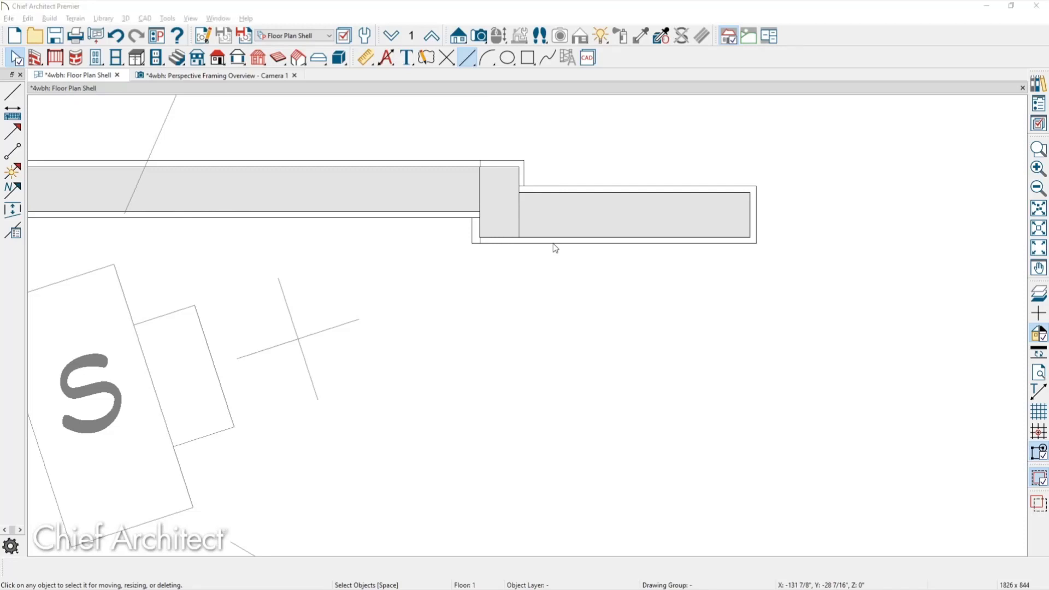
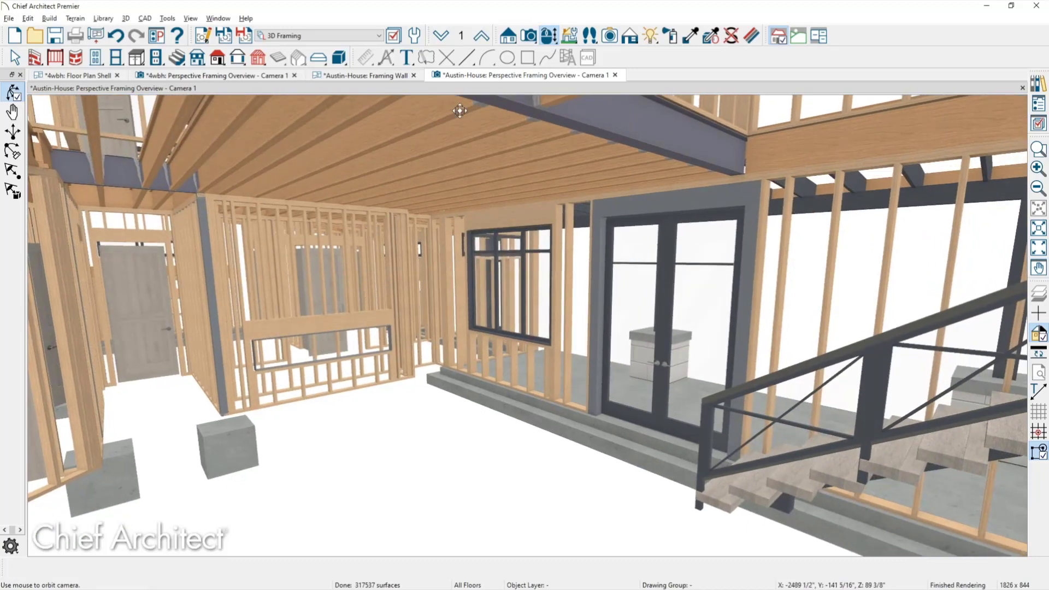
Step: Display the Austin-House framing view in a line-drawn vector rendering and select the grey post at the interior wall corner
click(630, 36)
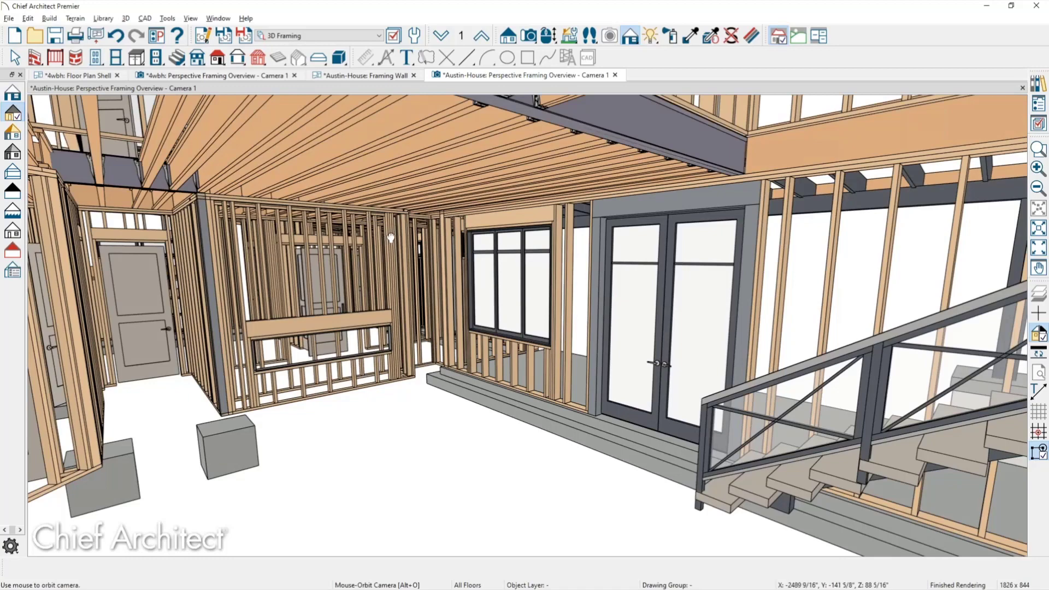
middle_drag(391, 236, 391, 238)
drag(390, 236, 390, 257)
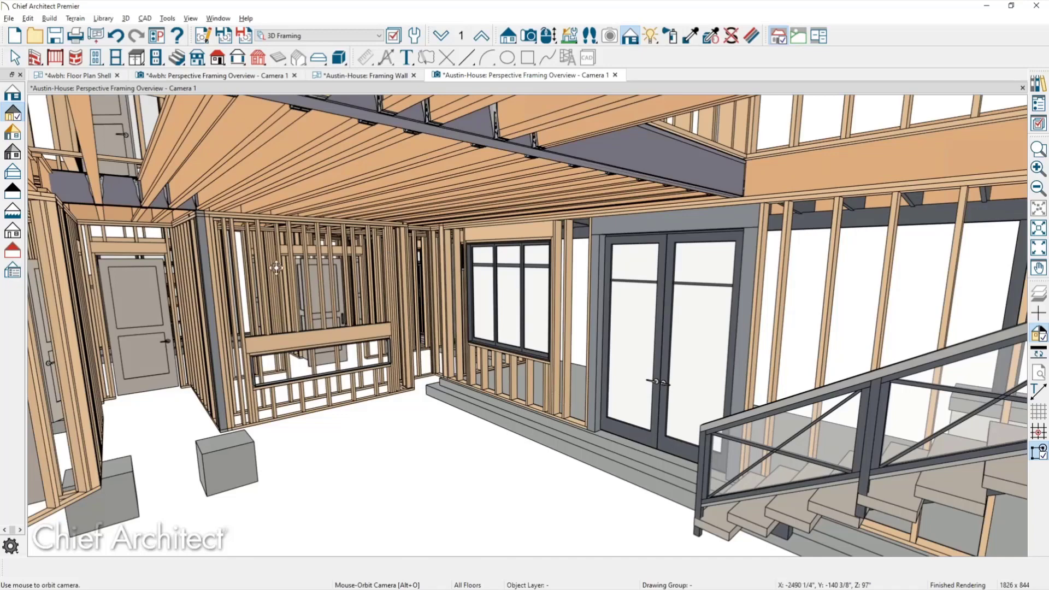
click(201, 257)
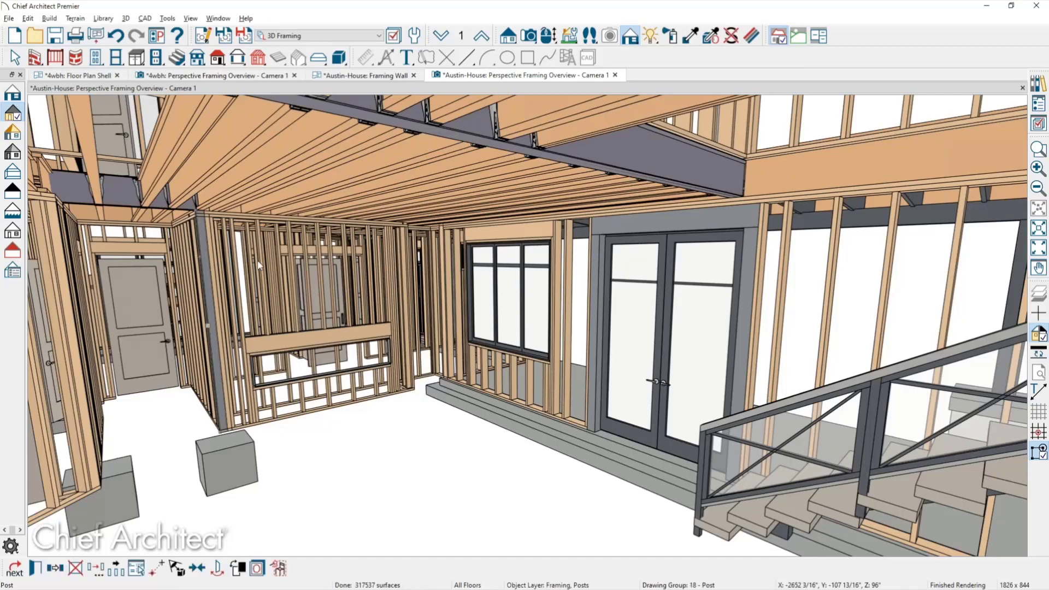
Step: Switch from the Austin-House camera view to the 4wbh floor plan
click(76, 77)
scroll(270, 198, down, 4)
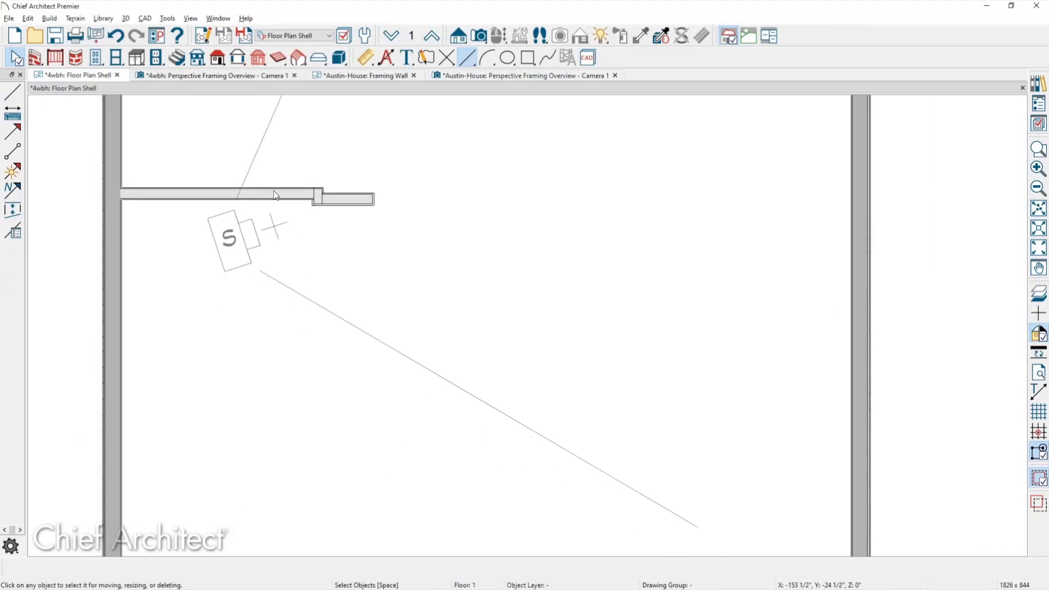
middle_drag(314, 295, 340, 100)
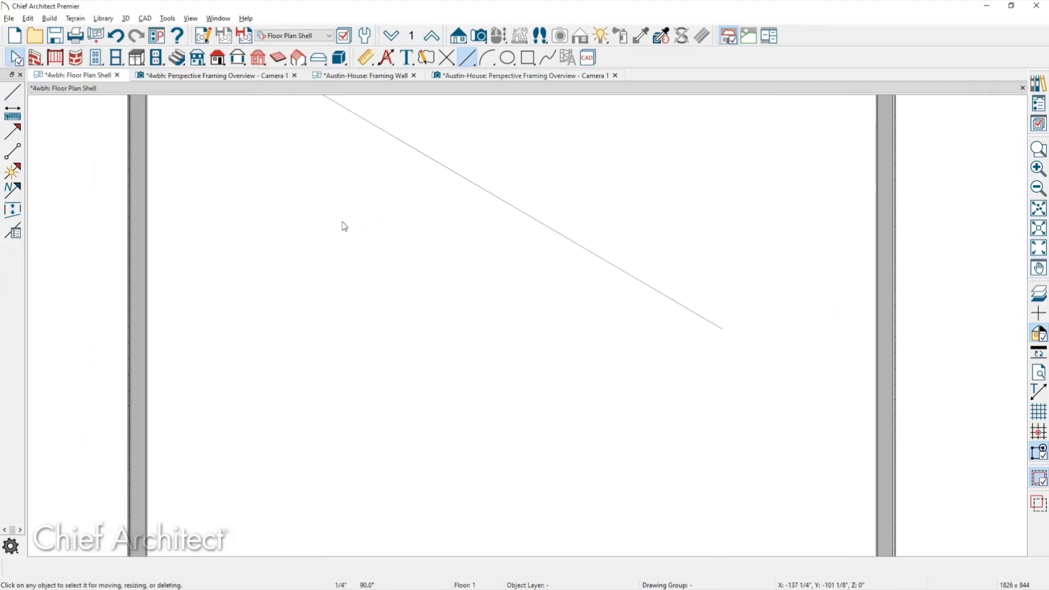
scroll(343, 222, down, 1)
scroll(343, 225, up, 1)
scroll(349, 231, down, 3)
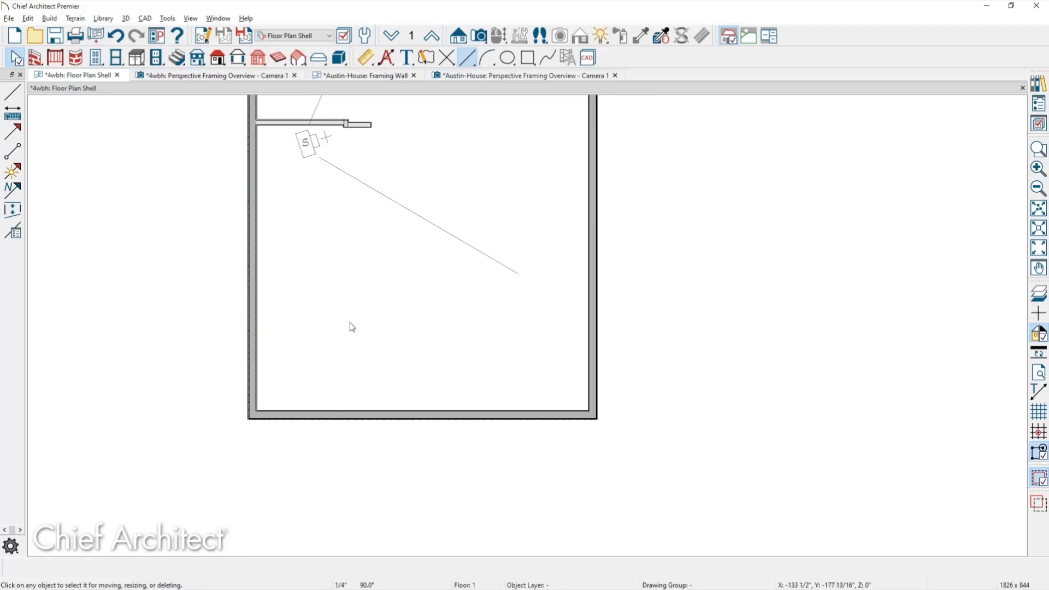
middle_drag(352, 313, 373, 227)
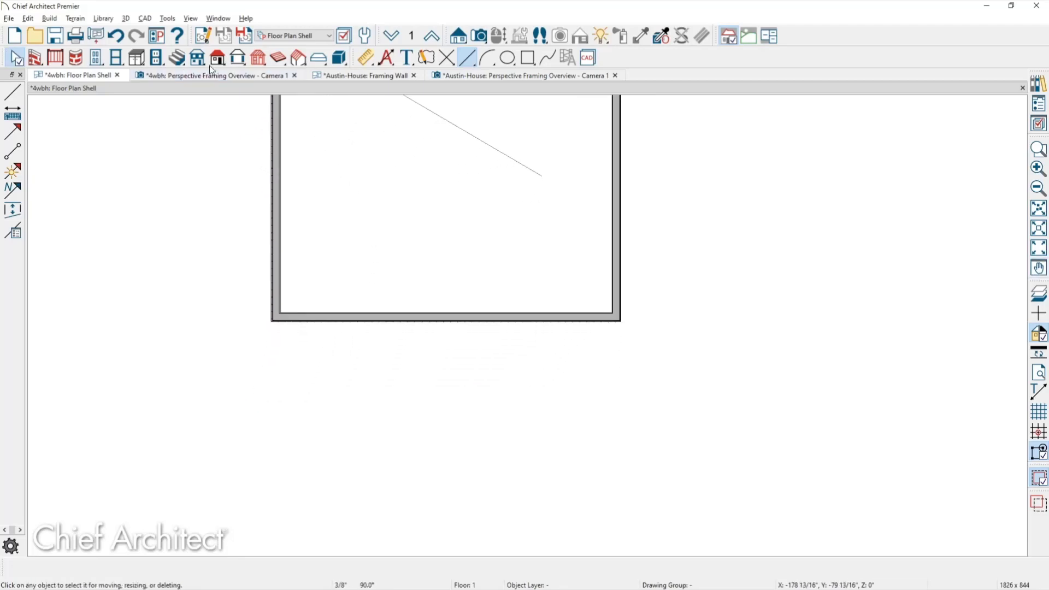
click(388, 39)
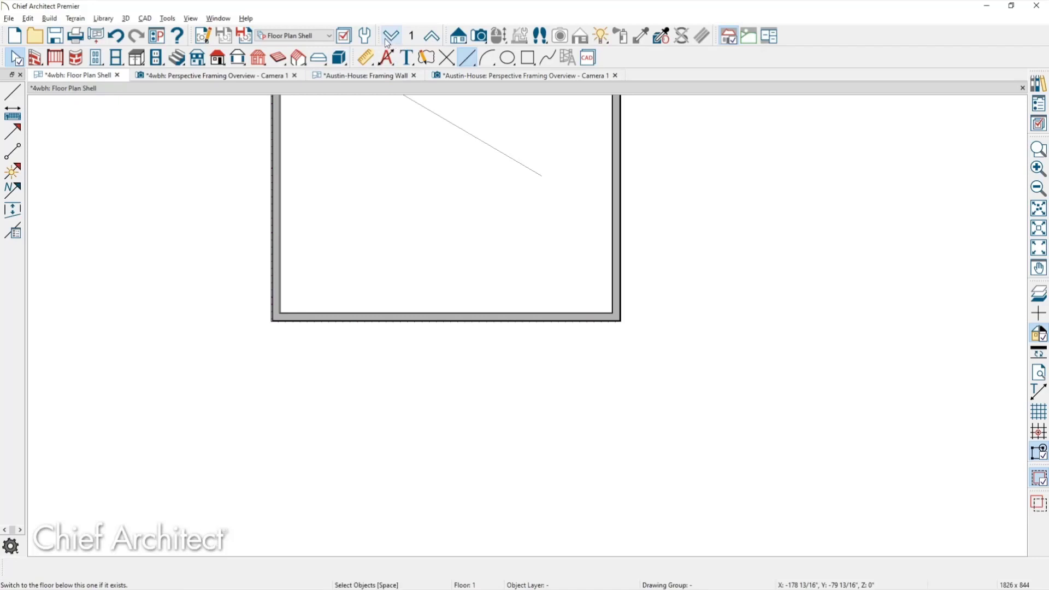
Step: Go down to floor 0 and place a Post with Footing at the foundation's lower-left corner, turning on the "Footings, Post" layer display
click(258, 57)
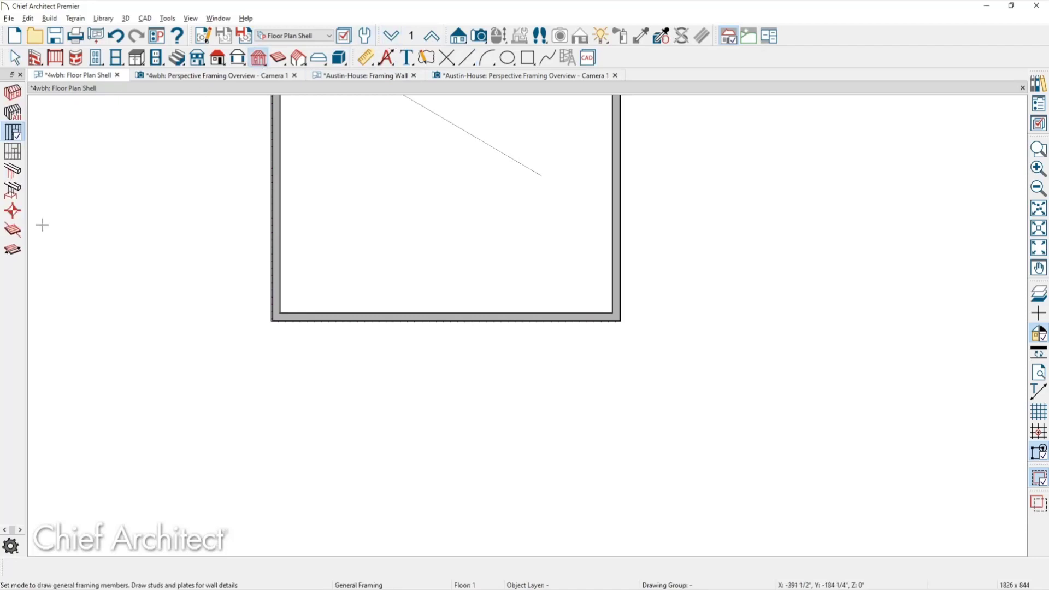
click(12, 191)
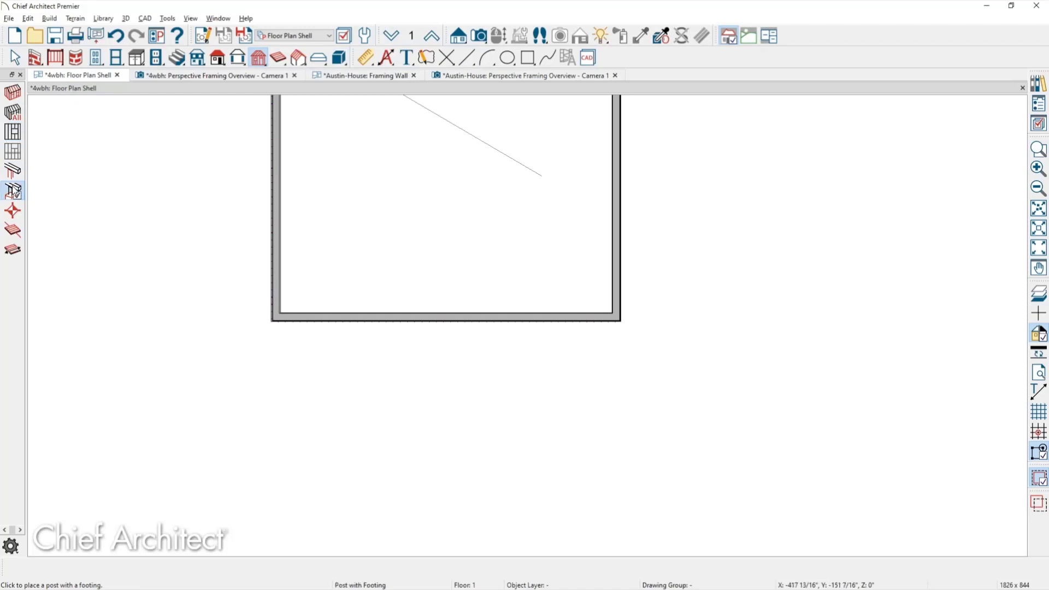
scroll(194, 309, up, 2)
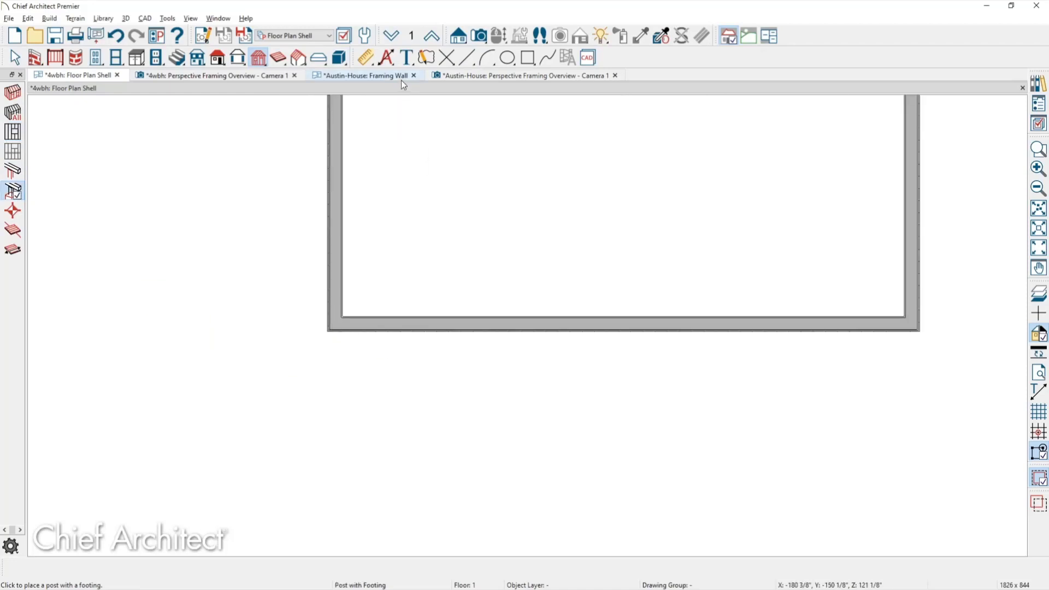
click(392, 35)
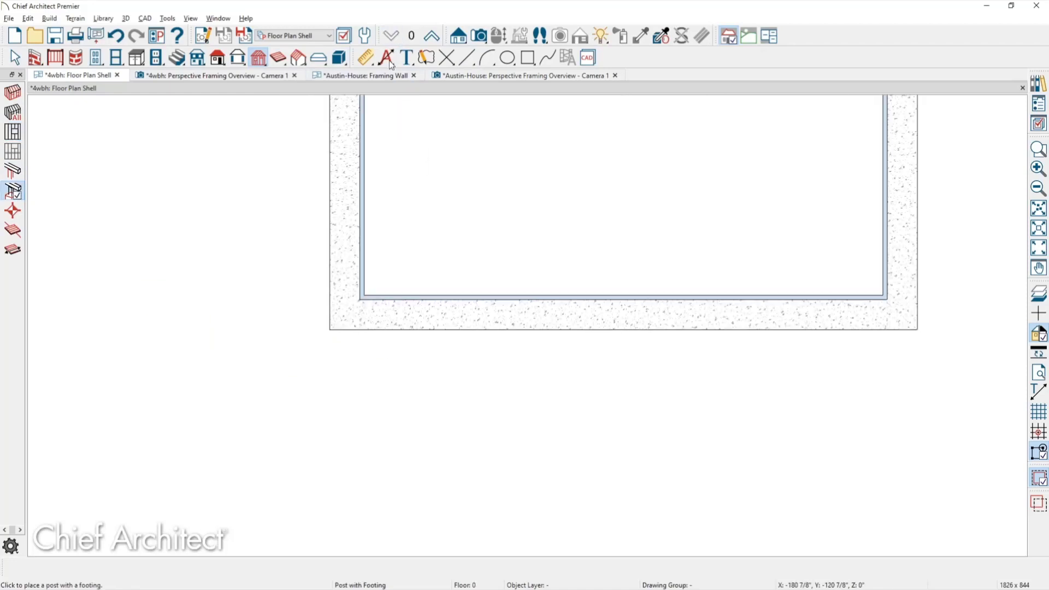
click(349, 317)
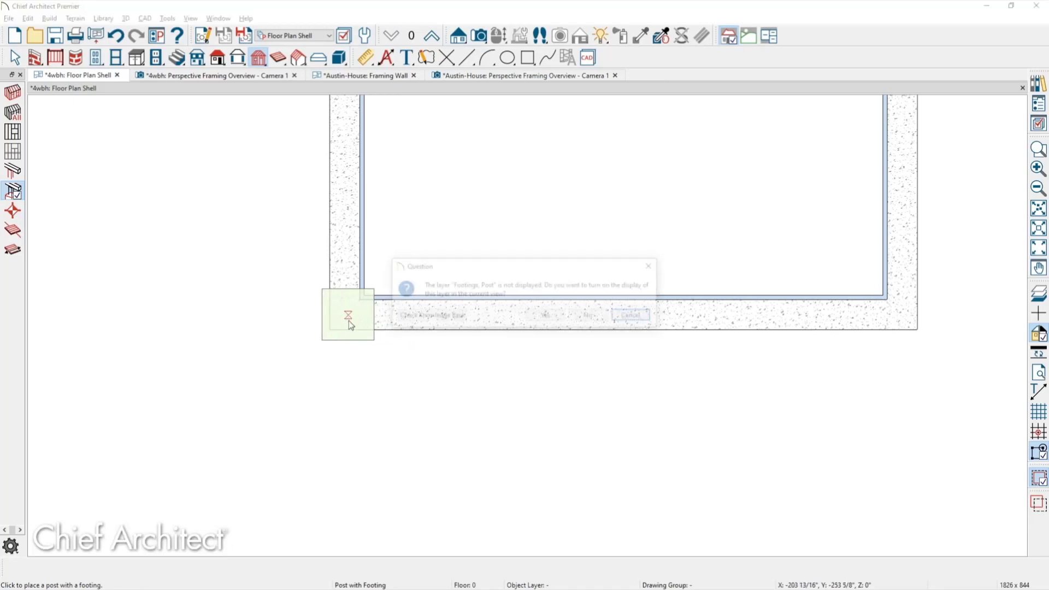
click(545, 316)
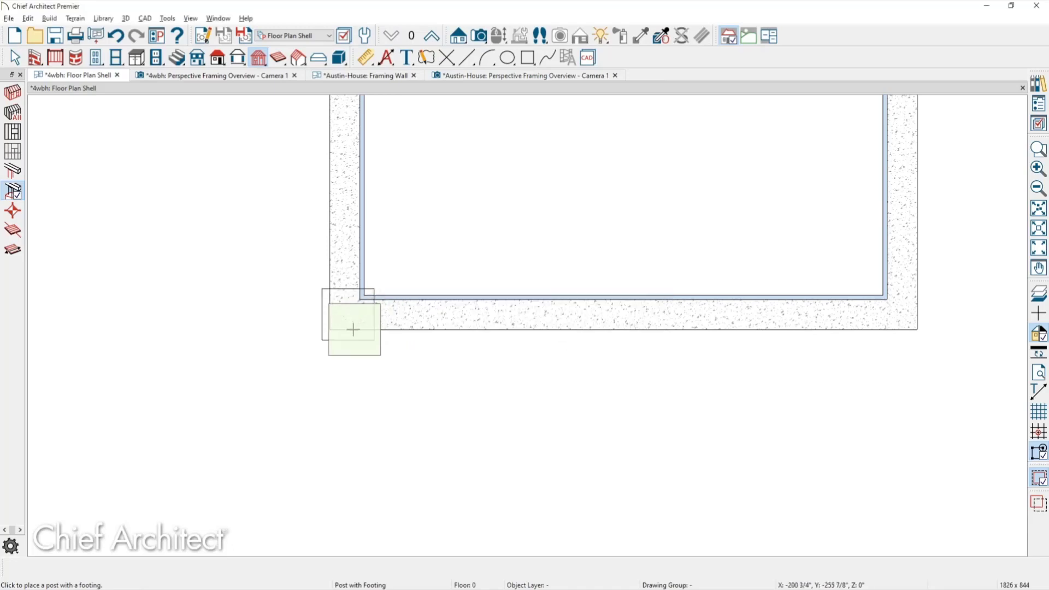
key(space)
click(349, 340)
key(Escape)
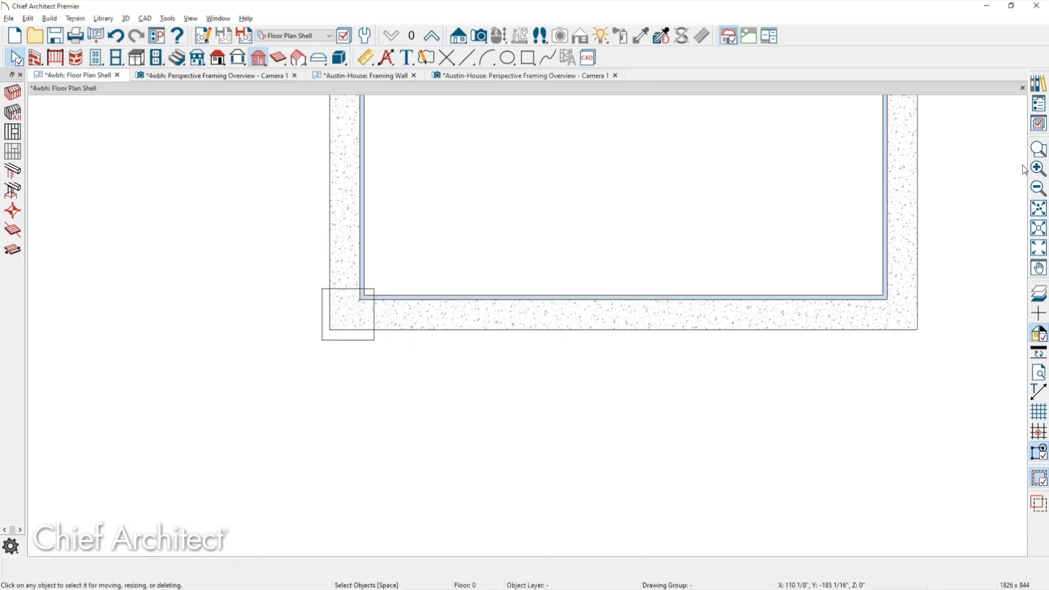
Step: Open the Active Layer Display Options for the floor plan and filter the layer names by "framing"
click(1039, 124)
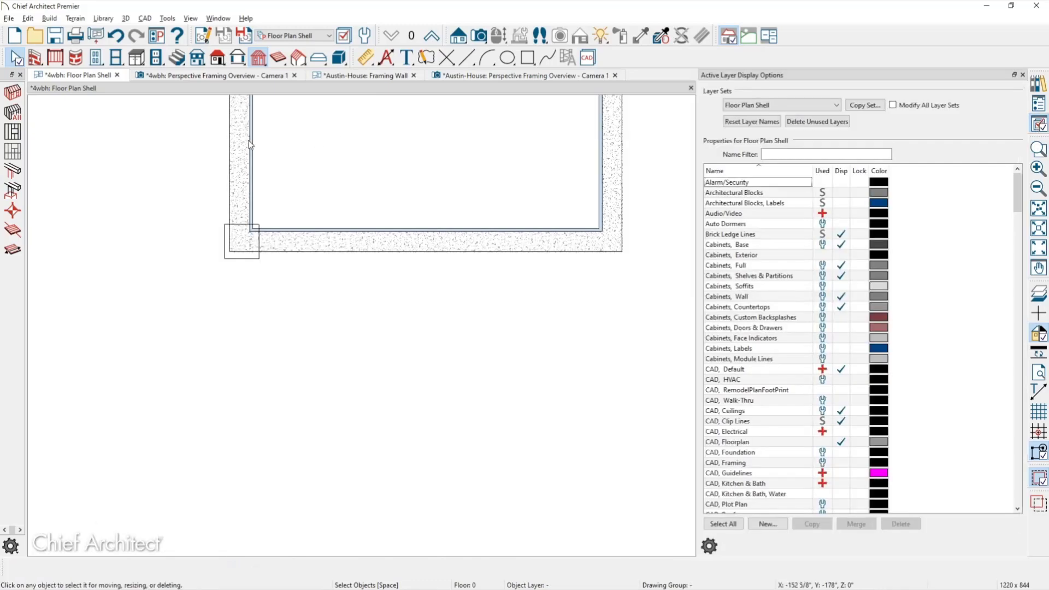
click(809, 155)
text(fra)
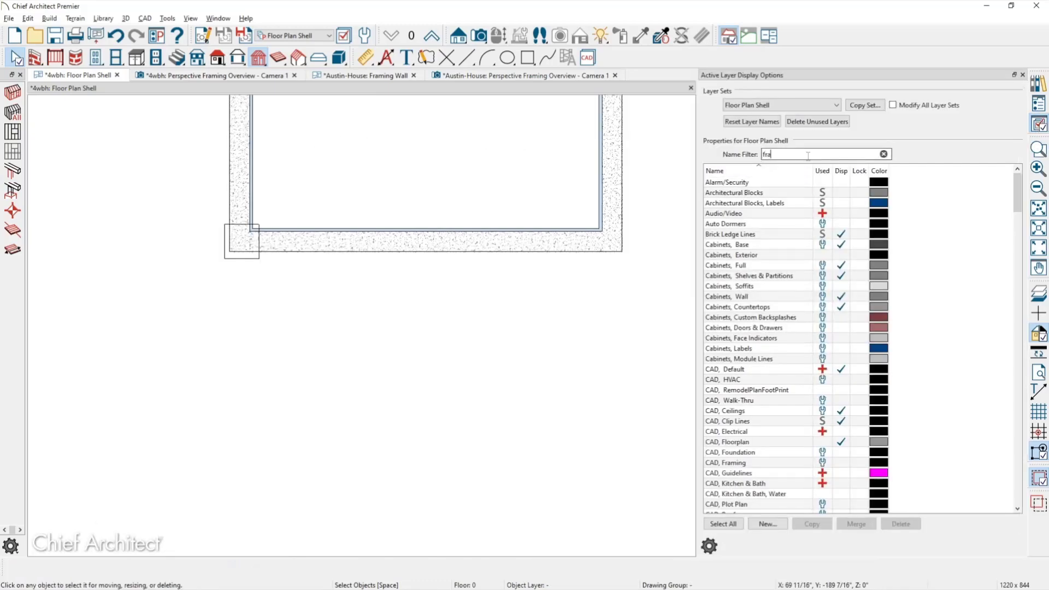
text(ming)
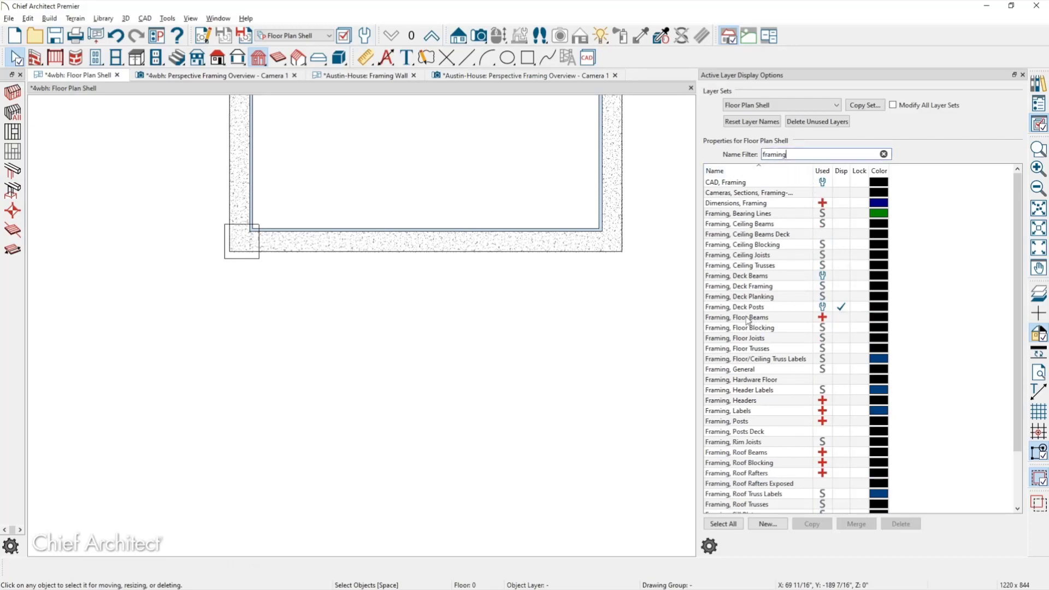
scroll(541, 337, down, 3)
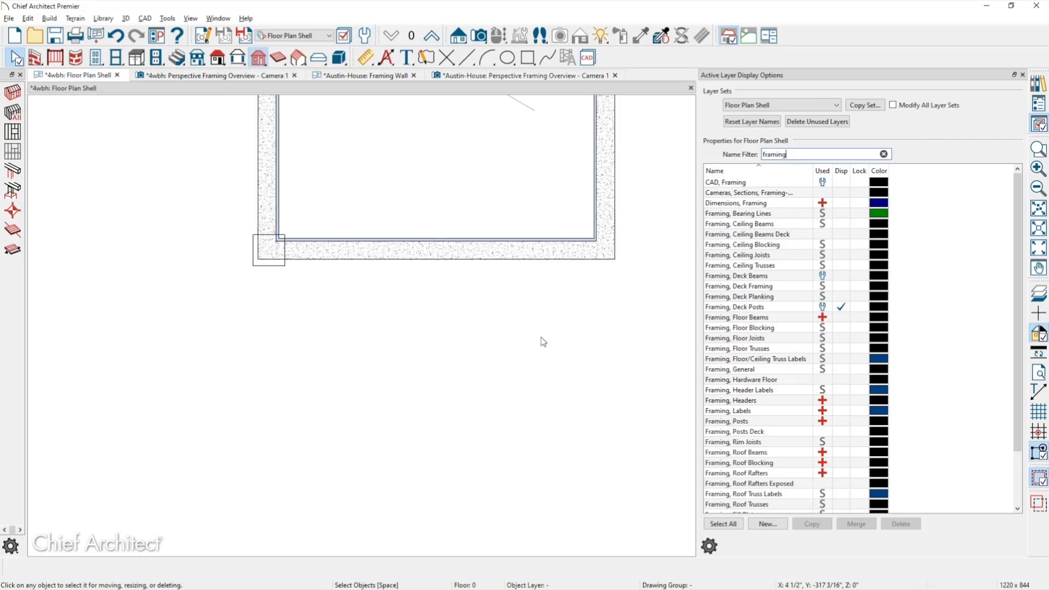
middle_drag(541, 316, 517, 439)
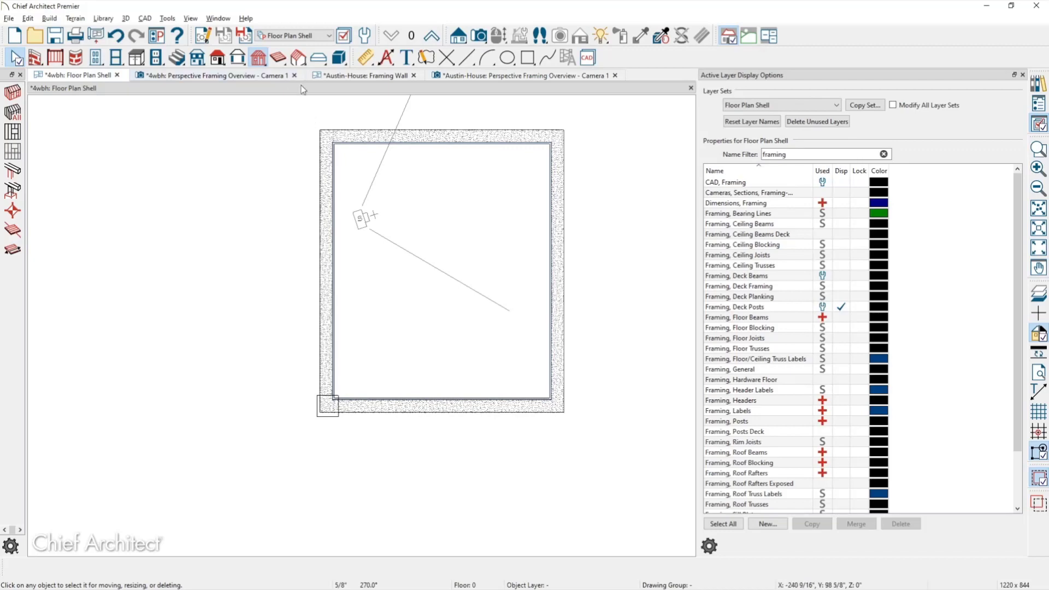
Step: Rebuild the foundation as Grade Beams on Piers with automatic rebuilding off and a 96" minimum stem wall height
key(ctrl+o)
key(Escape)
key(ctrl+f)
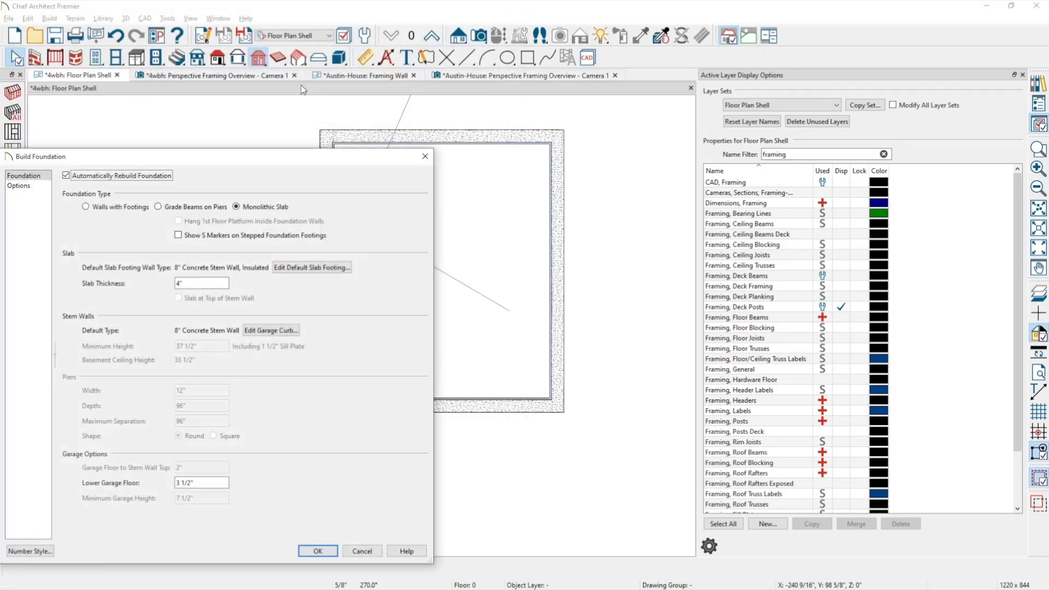
click(76, 178)
click(168, 206)
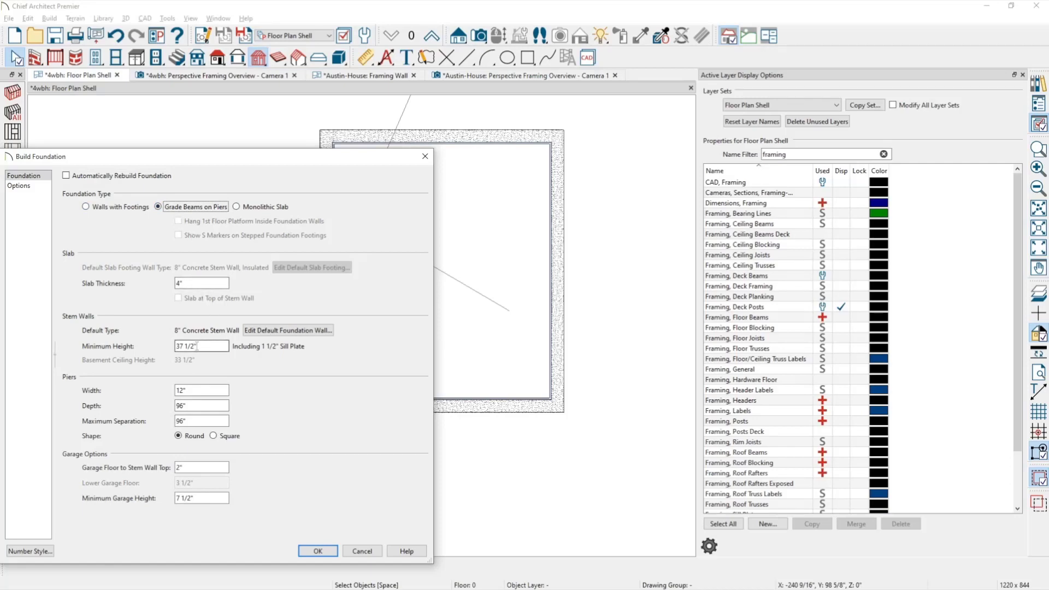
drag(200, 345, 151, 347)
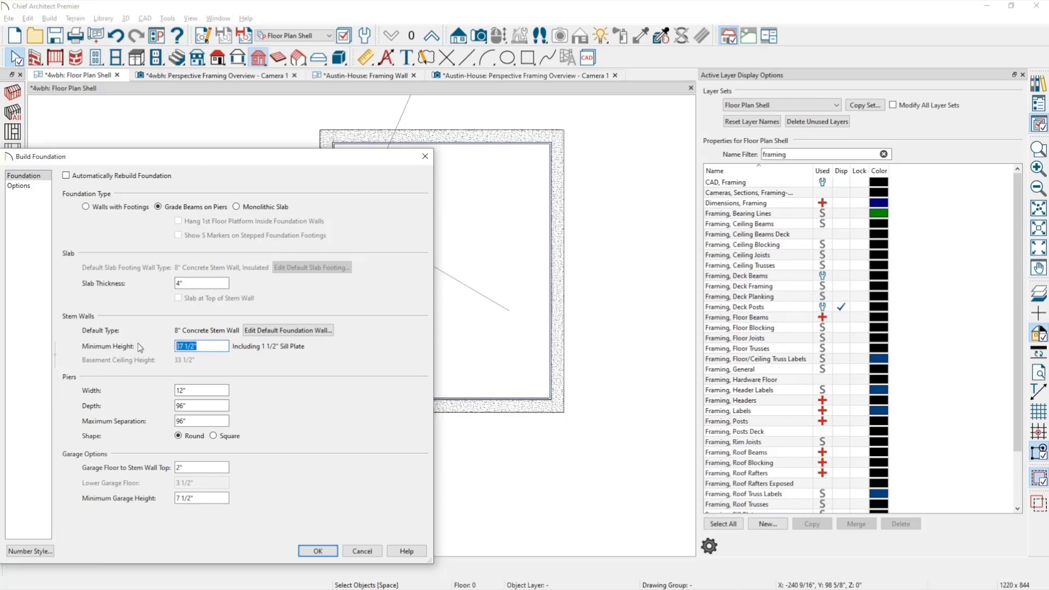
text(96)
key(Tab)
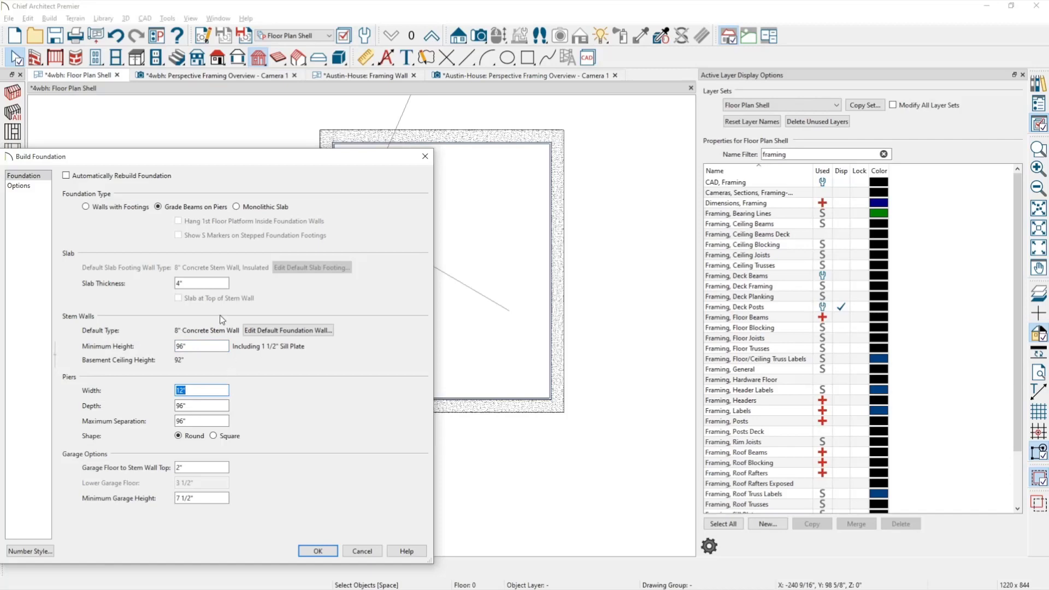
click(311, 552)
click(501, 313)
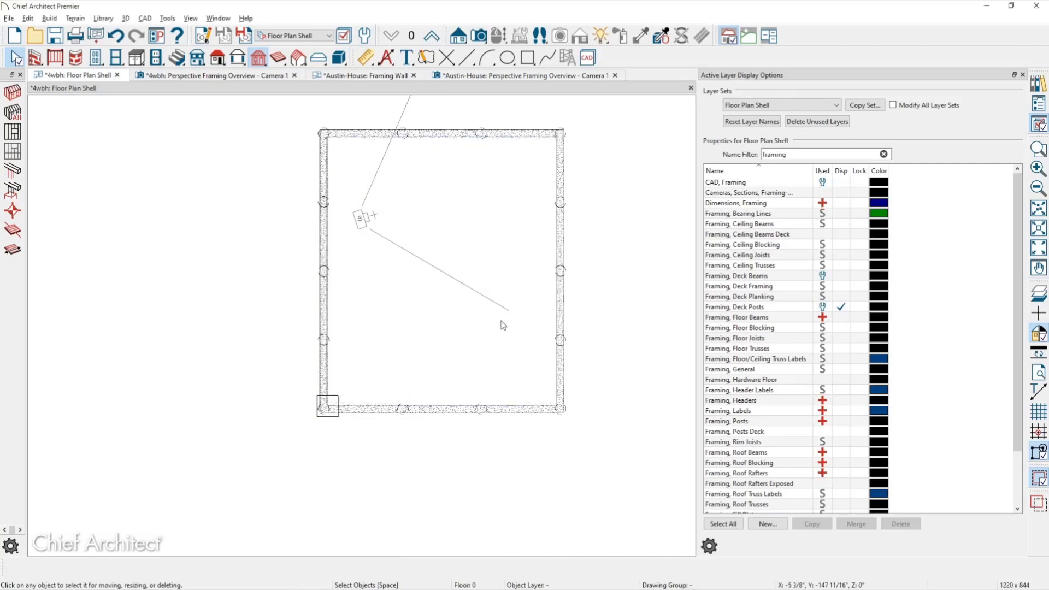
Step: Delete the square post footing at the foundation's lower-left corner
click(335, 398)
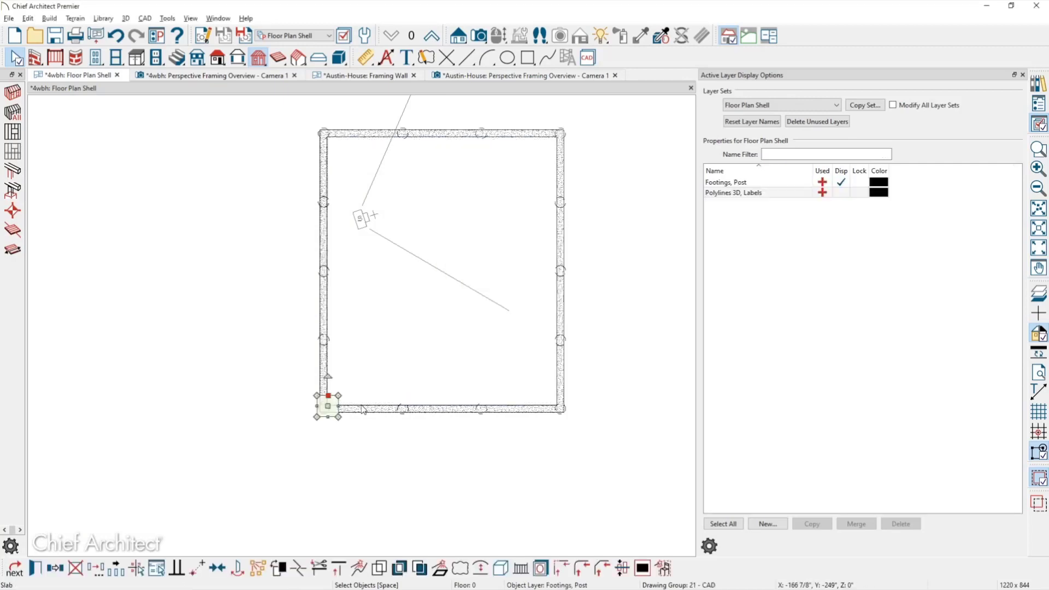
key(Delete)
Step: Close the Austin-House camera and framing plan views without saving the modified plan
click(481, 75)
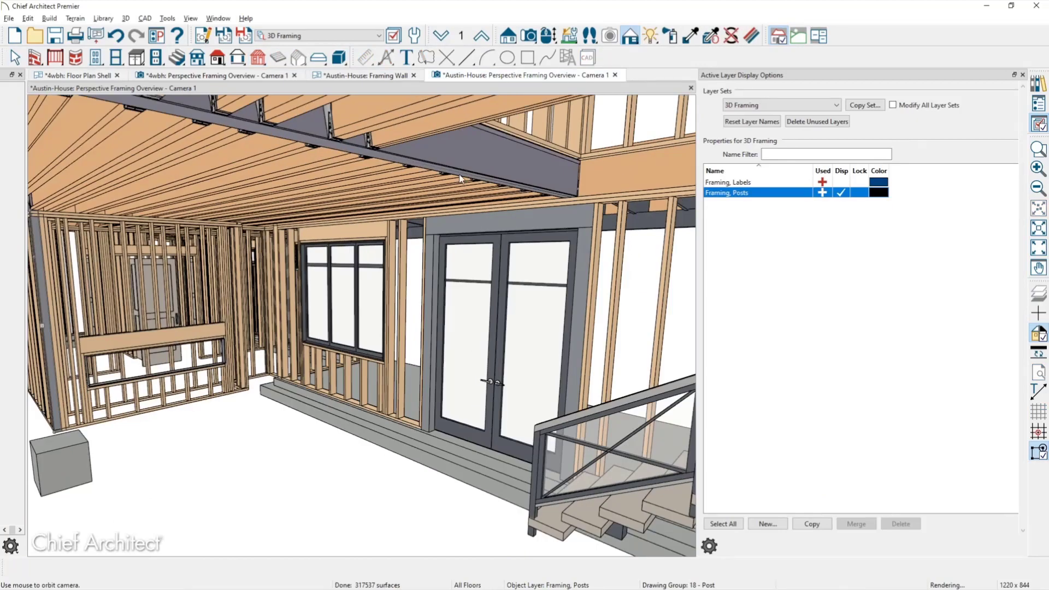
click(615, 75)
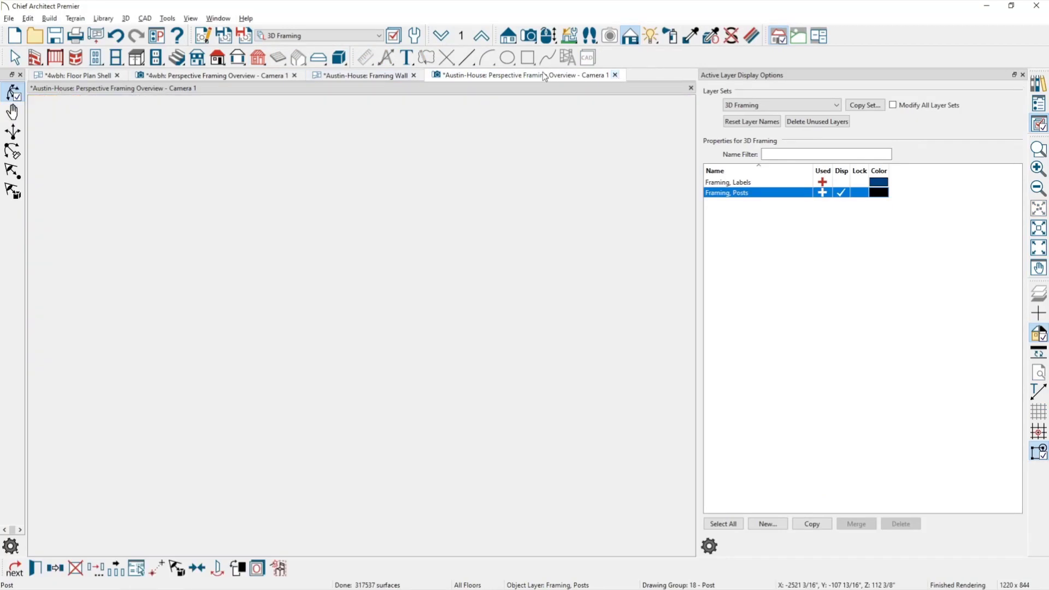
click(414, 76)
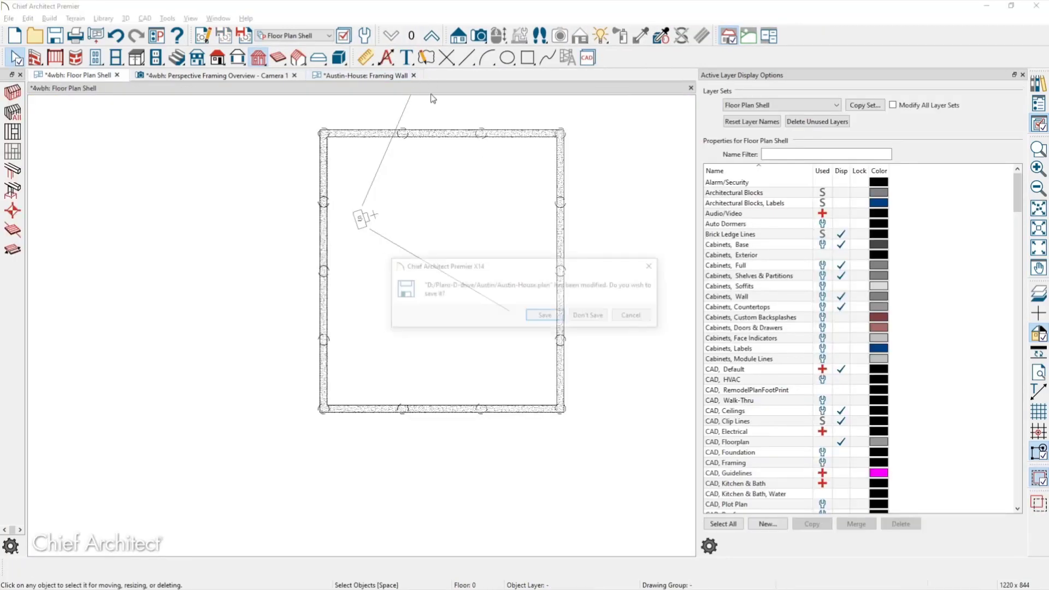
click(600, 315)
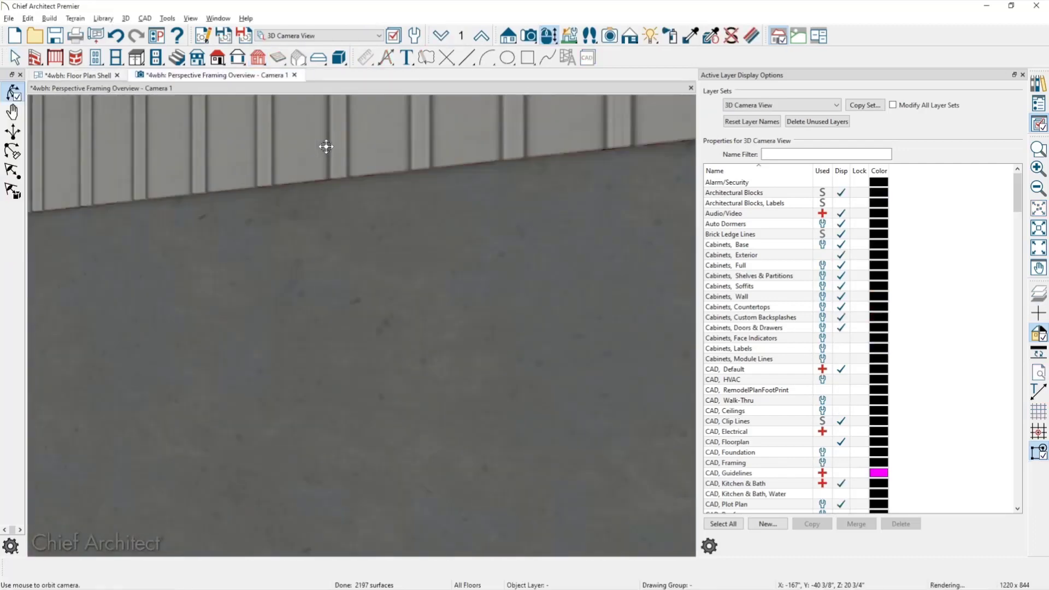
Step: Try deleting the front foundation wall above the piers in the 3D camera view, and undo the deletion
drag(327, 146, 420, 185)
drag(446, 272, 424, 213)
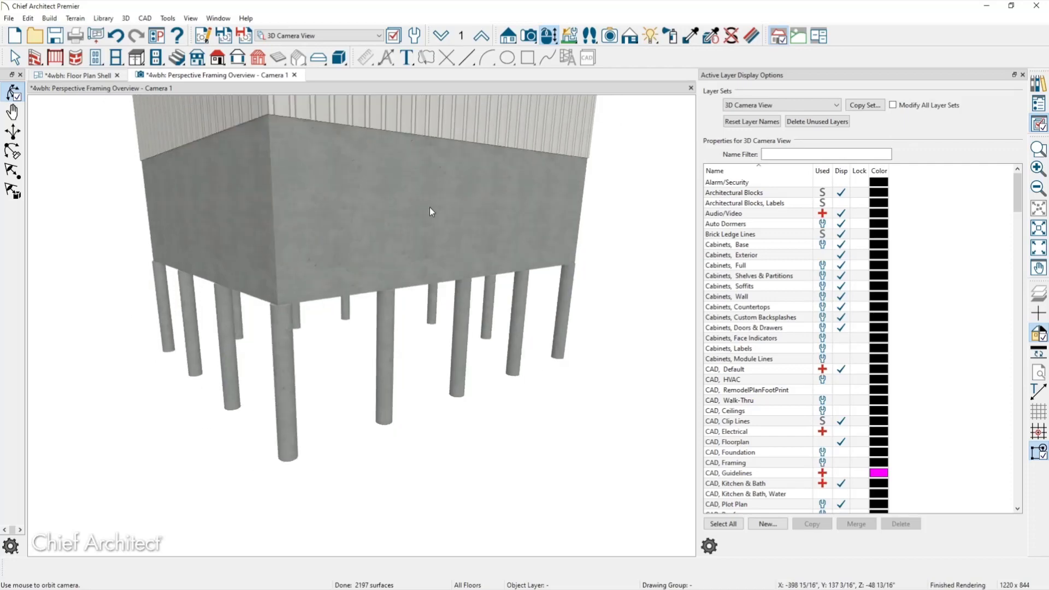
click(431, 217)
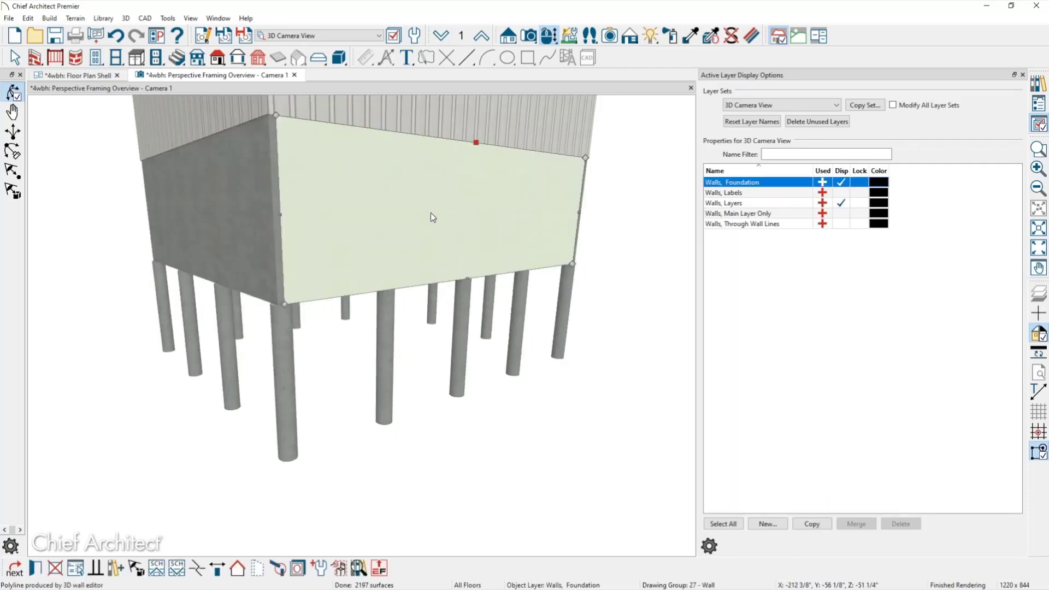
key(Delete)
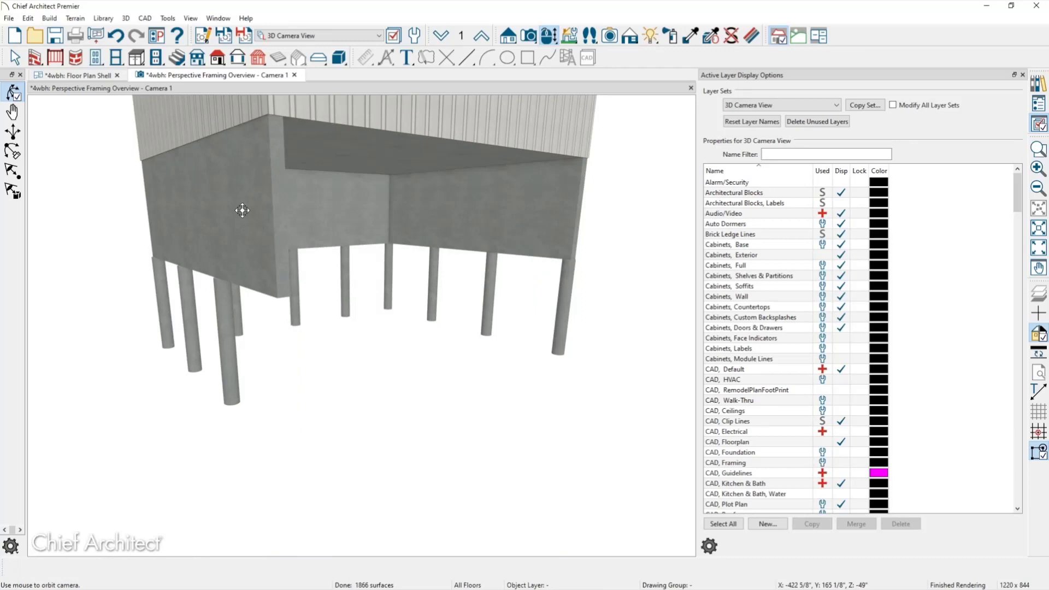
key(ctrl+z)
Step: Raise the bottom edge of the front foundation wall to leave only a shallow strip of wall beneath the siding
click(368, 257)
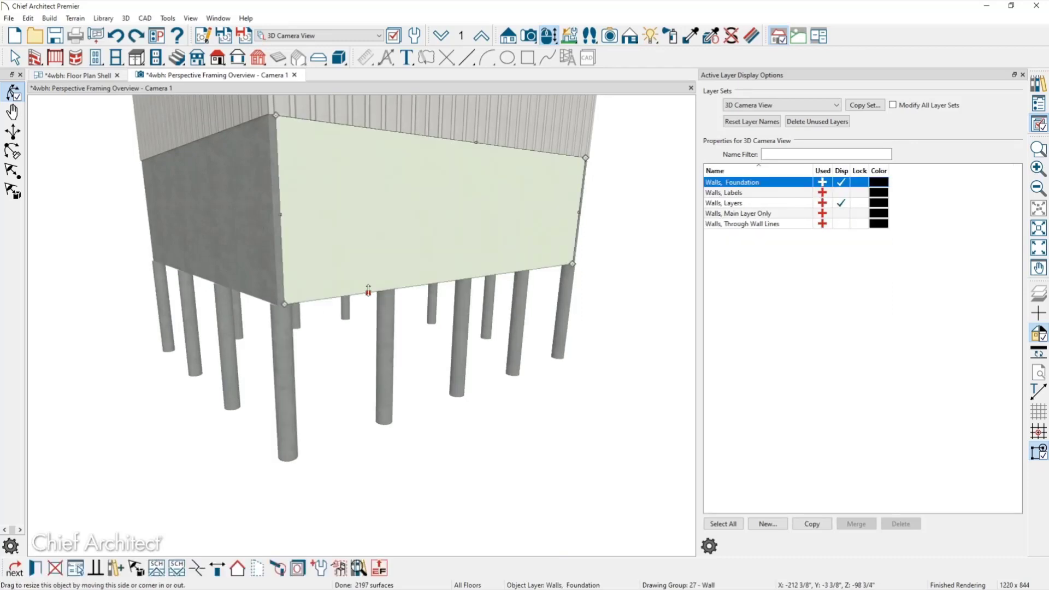
drag(368, 290, 355, 141)
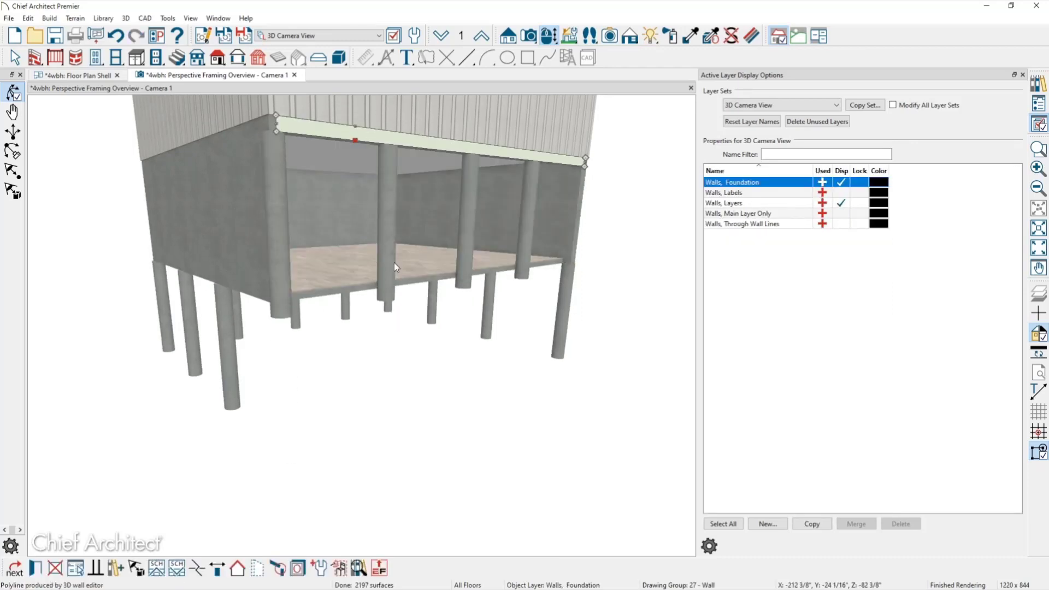
Step: Stretch the second front pier and the front corner pier down below the slab, the corner pier's bottom height at about -202"
click(392, 266)
drag(388, 307, 402, 475)
click(274, 274)
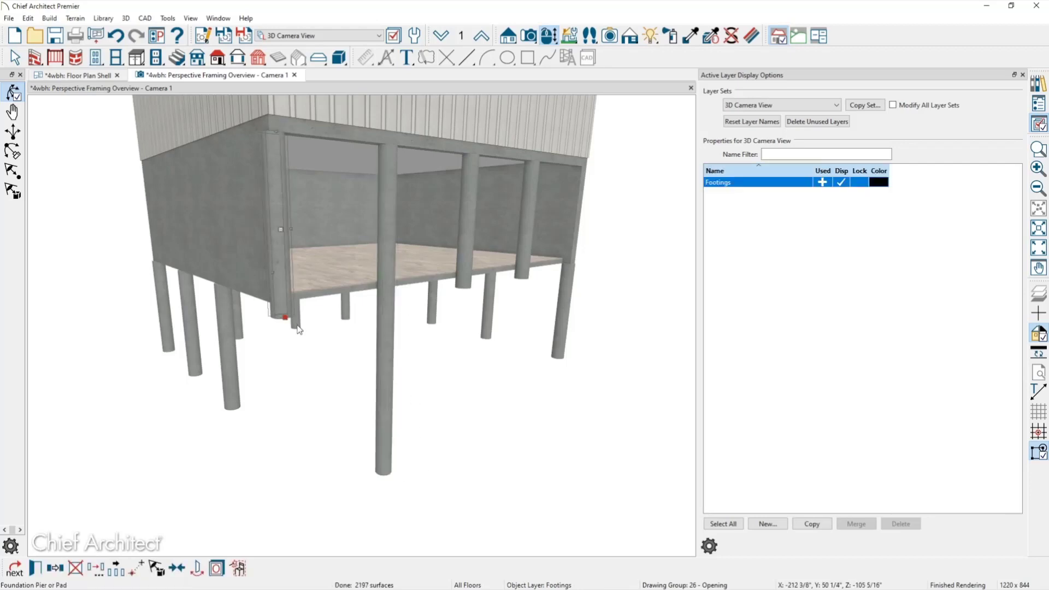
drag(281, 317, 293, 485)
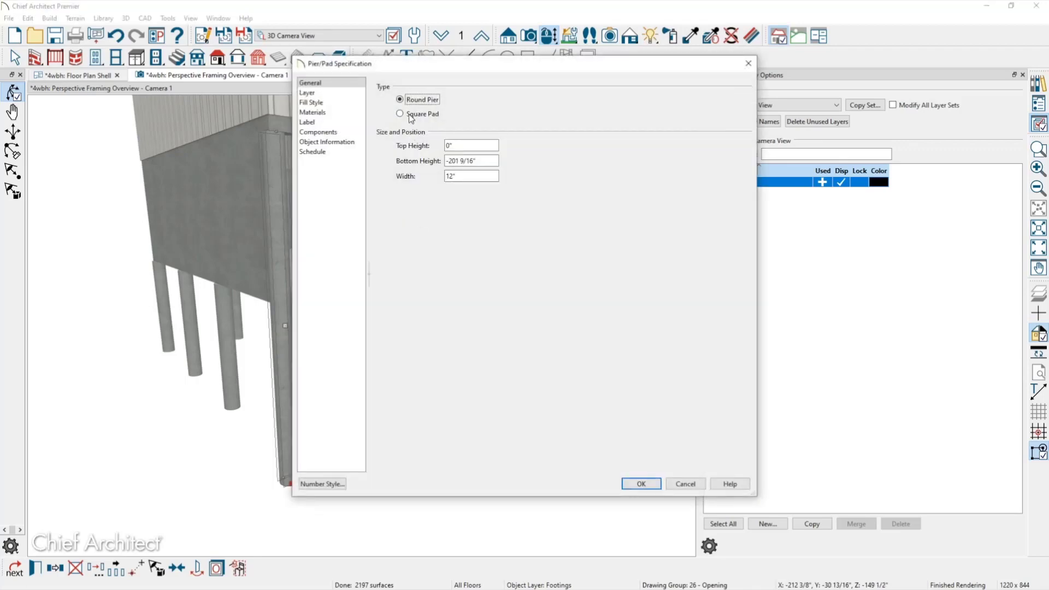
Step: Change the front corner pier's type to Square Pad
click(409, 113)
key(Tab)
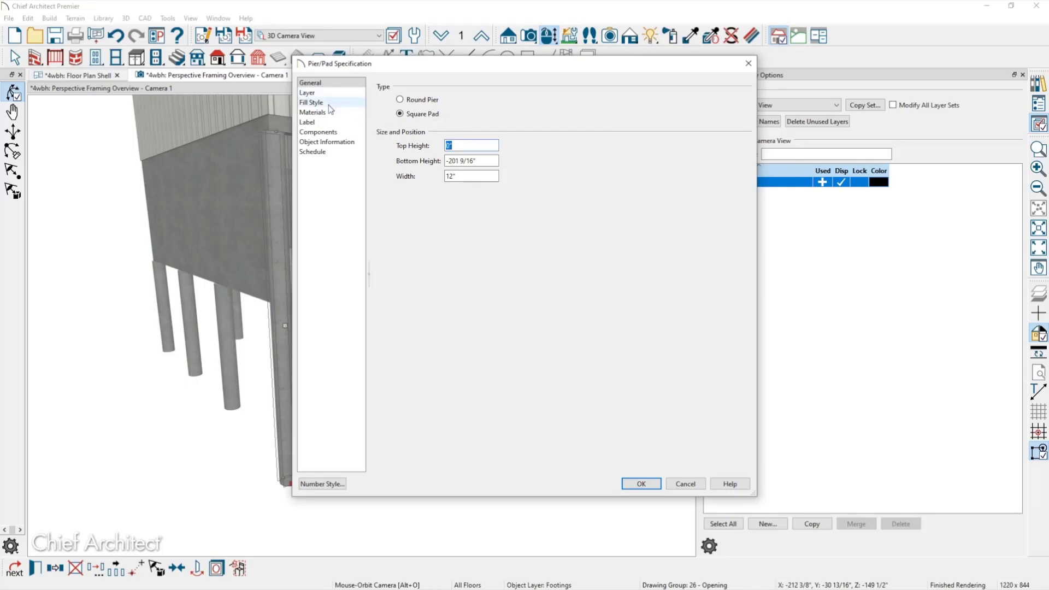
click(641, 484)
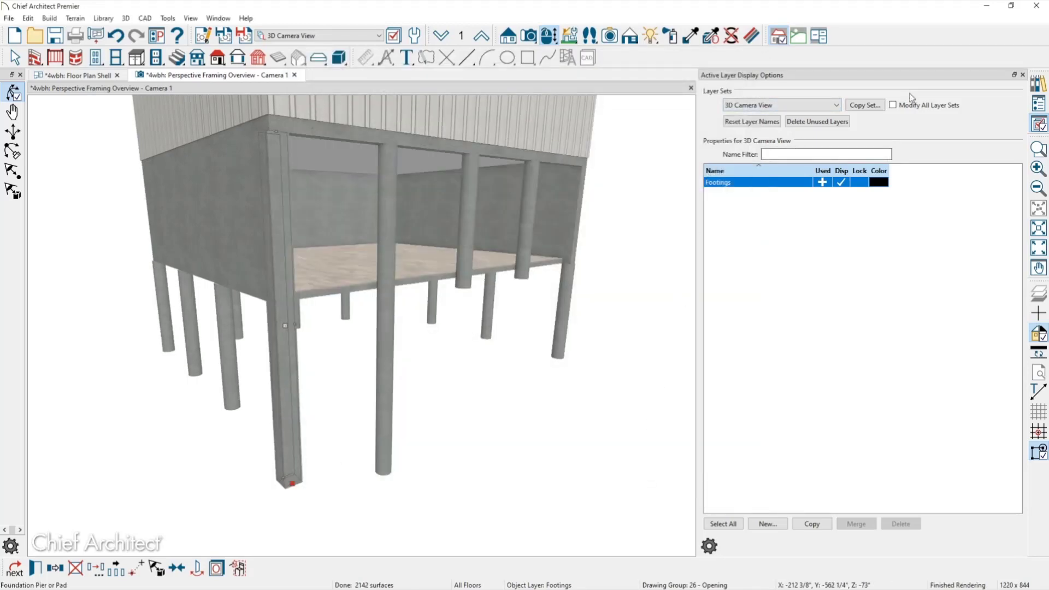
Step: Search the library for fir and apply the Fir Framing material to the square front corner pier
click(1038, 83)
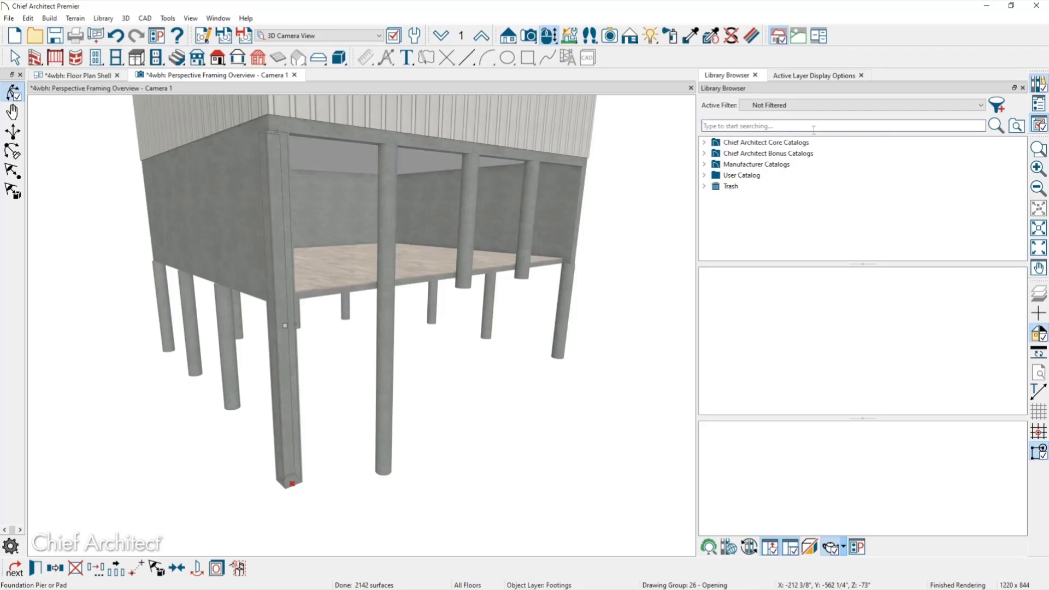
click(813, 127)
text(fir)
click(727, 160)
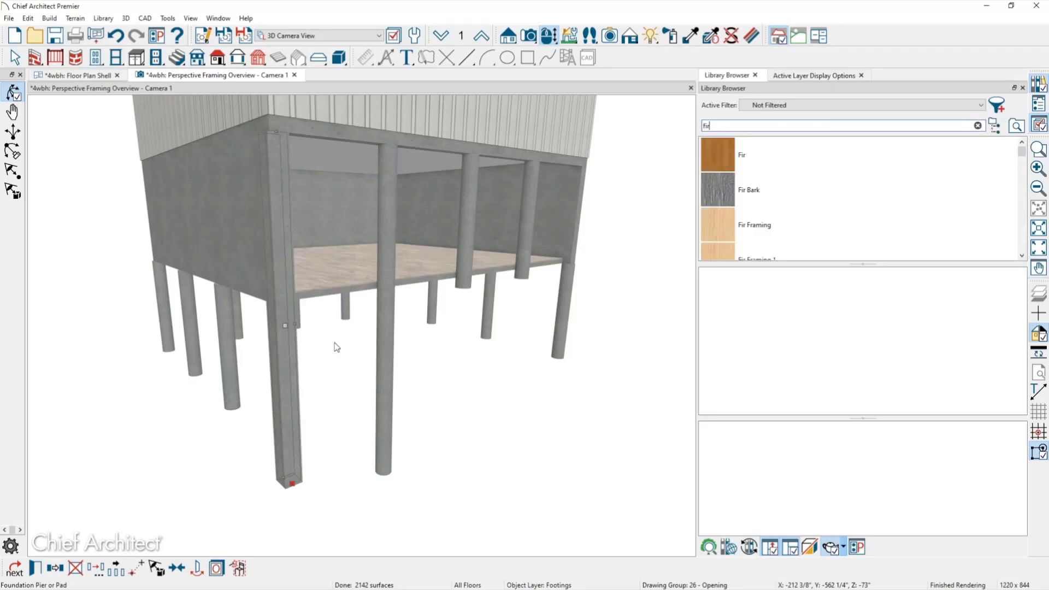
click(754, 225)
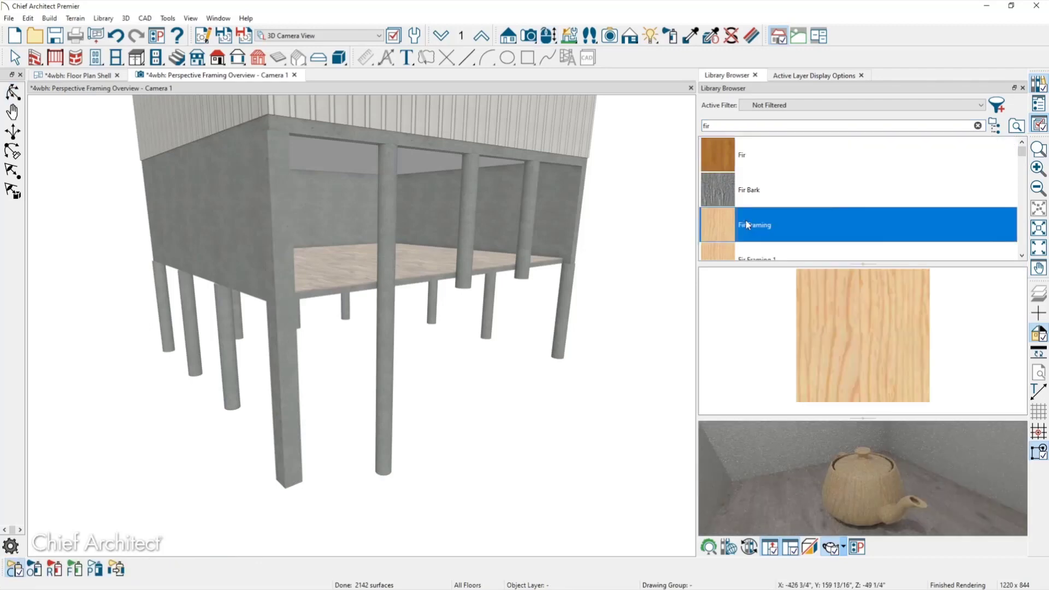
click(293, 334)
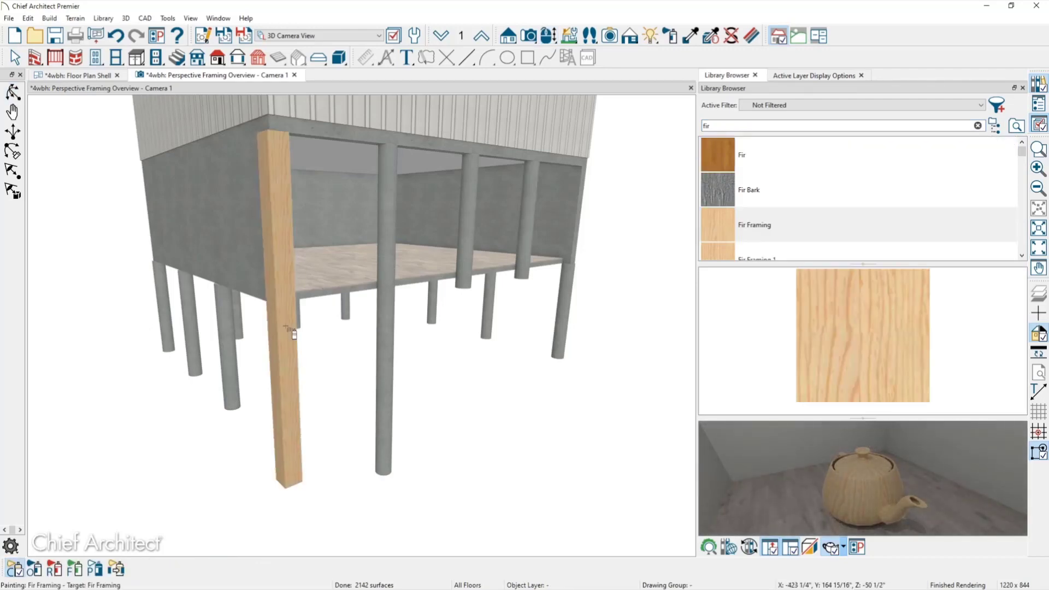
key(space)
Step: Delete the remaining round piers along the front foundation wall, including the one at the far corner
click(386, 328)
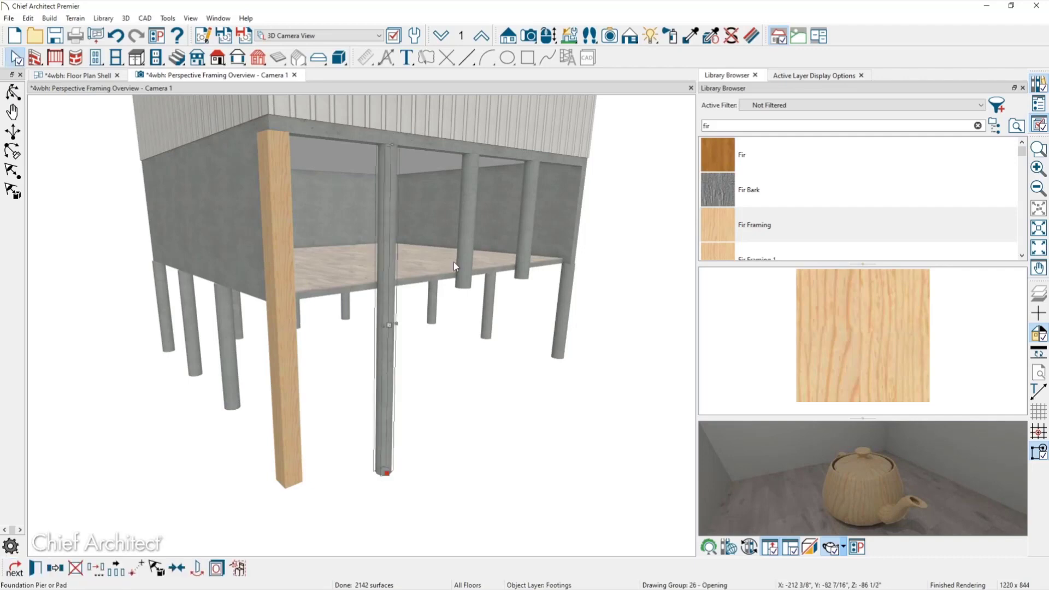
drag(458, 260, 566, 312)
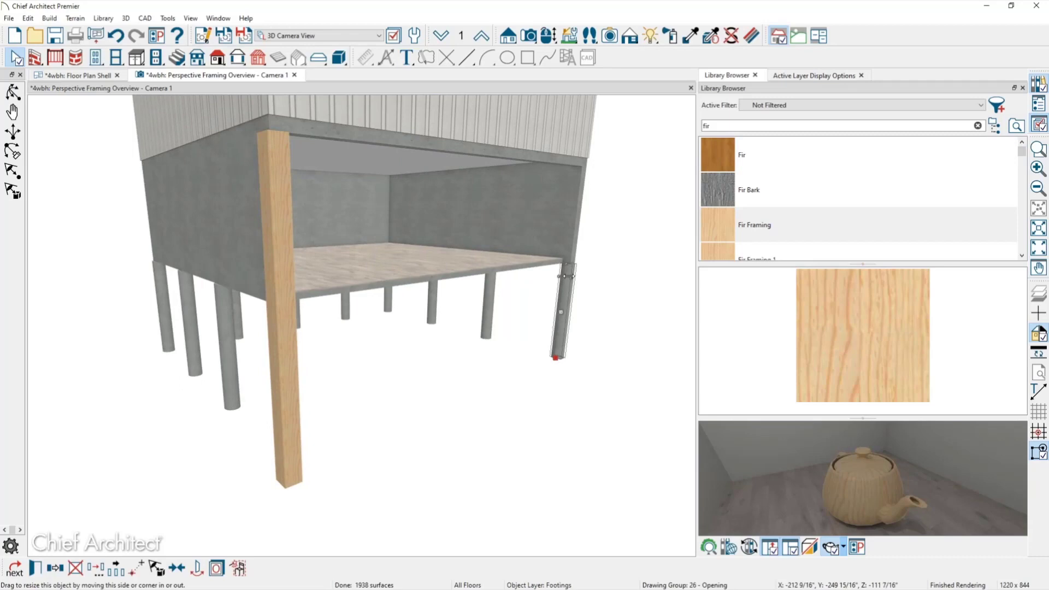
key(Delete)
Step: Copy the fir corner post along the front wall as three evenly distributed copies
click(273, 257)
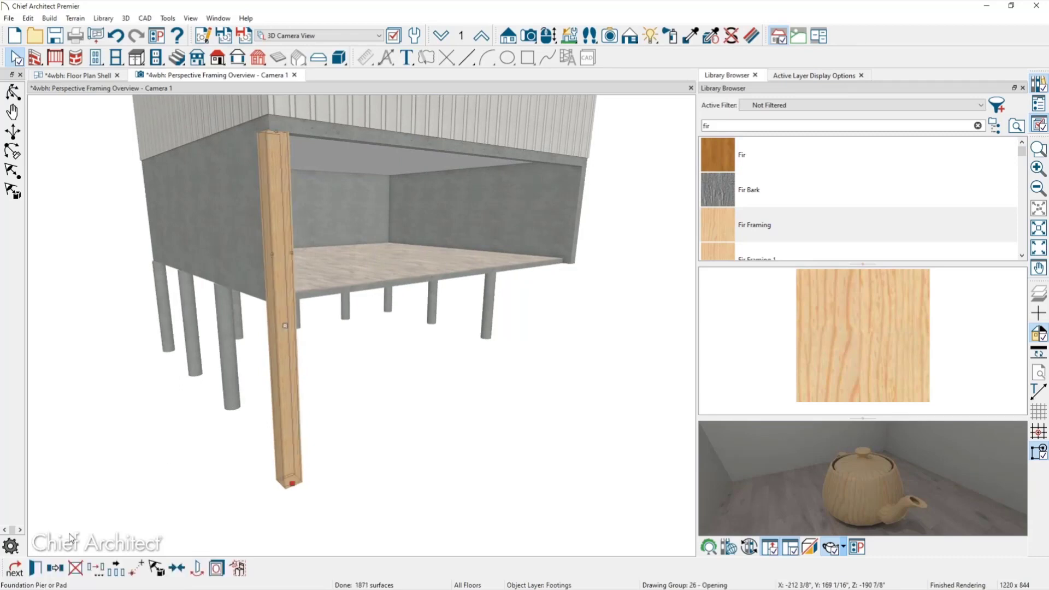
click(115, 569)
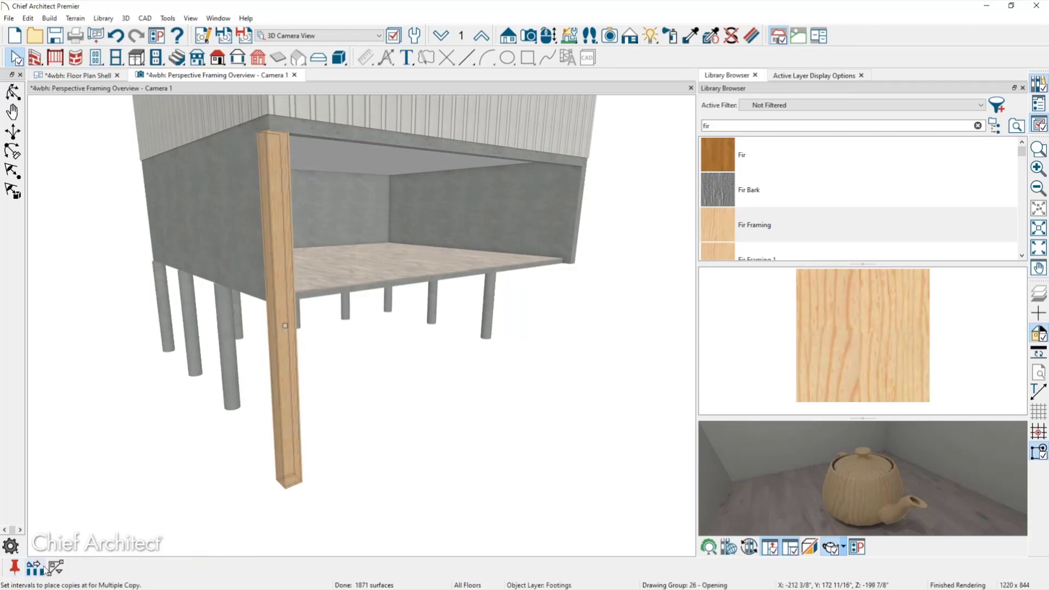
click(37, 570)
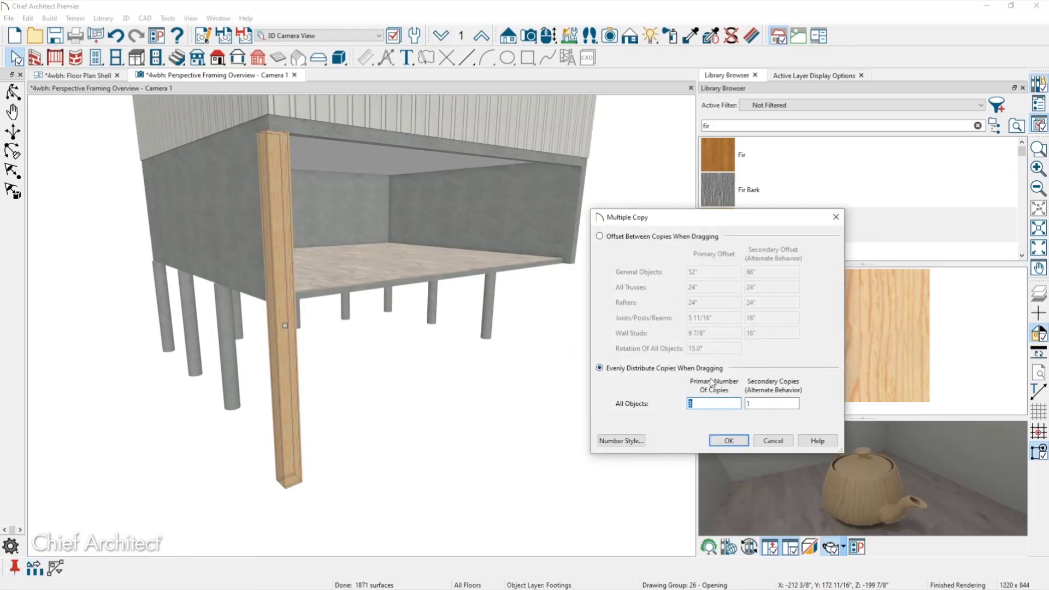
click(730, 445)
drag(294, 331, 553, 285)
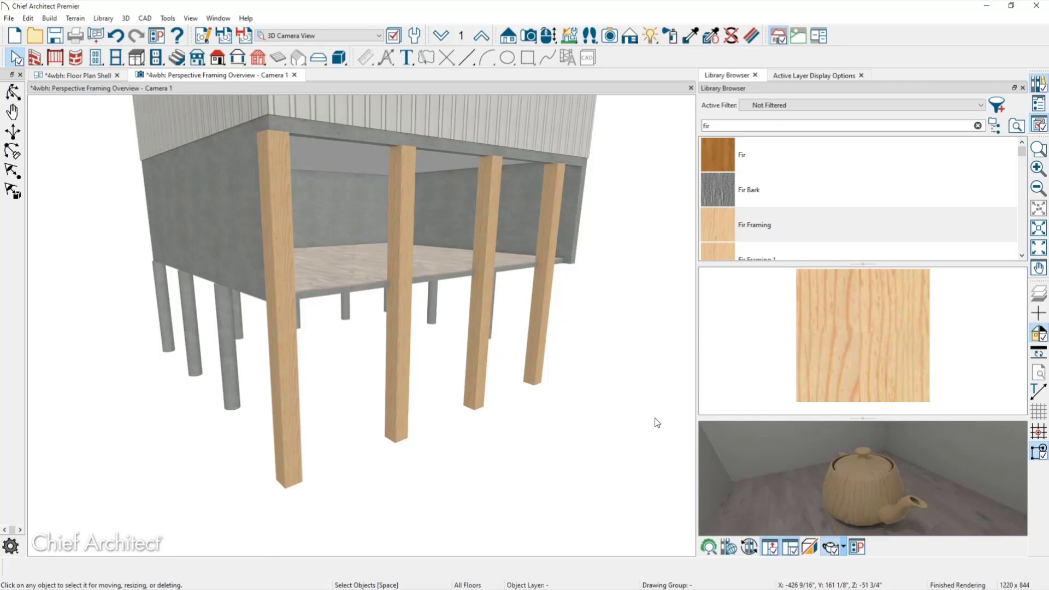
Step: Delete the side foundation wall that meets the front wall at the fir corner post
click(219, 253)
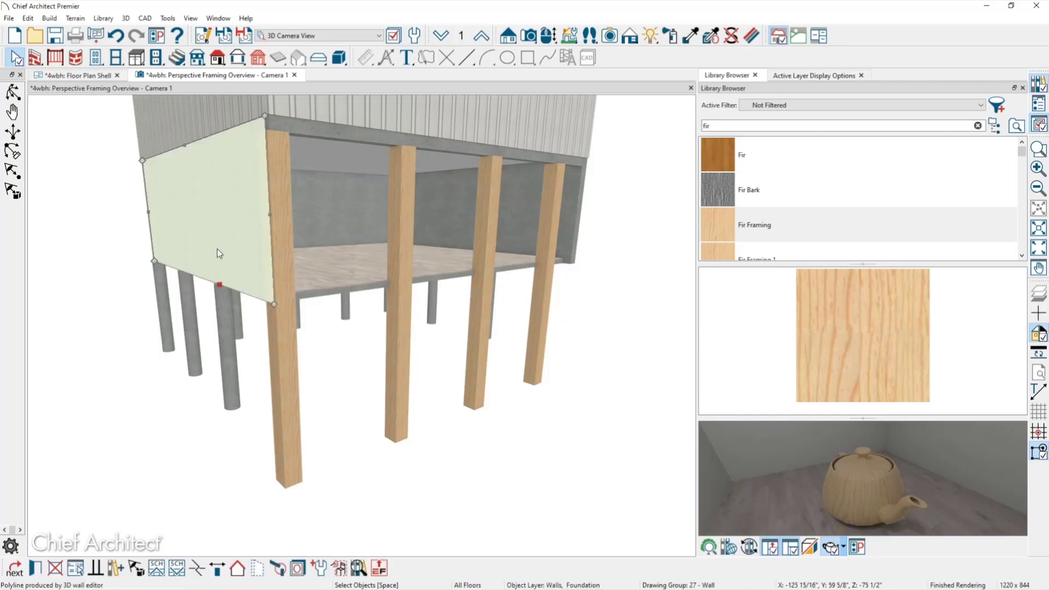
key(Delete)
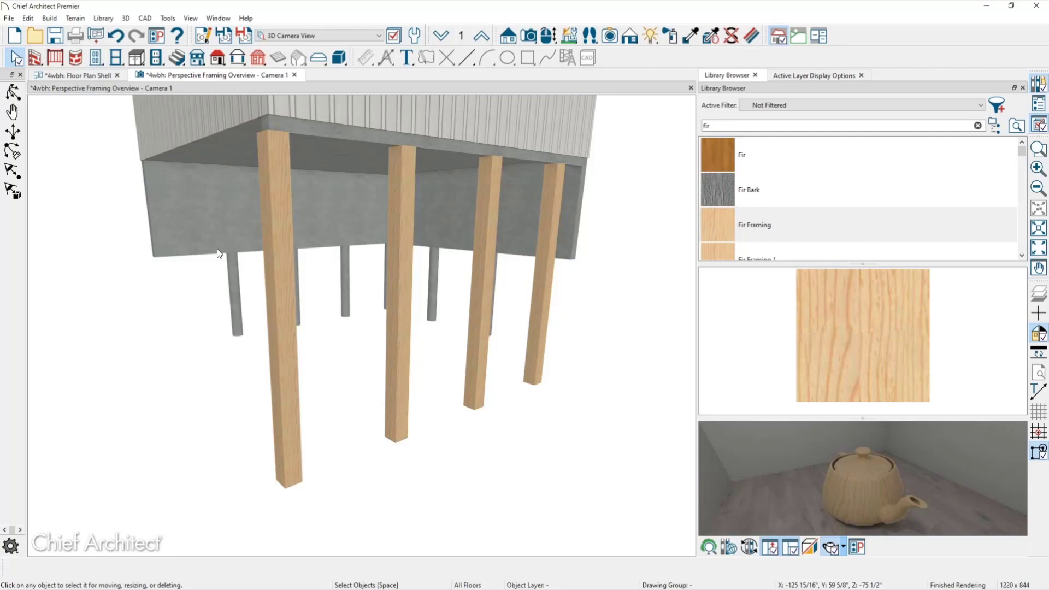
Step: Extend the top of the second front fir post up past the siding to the roof eave
middle_drag(300, 236, 322, 312)
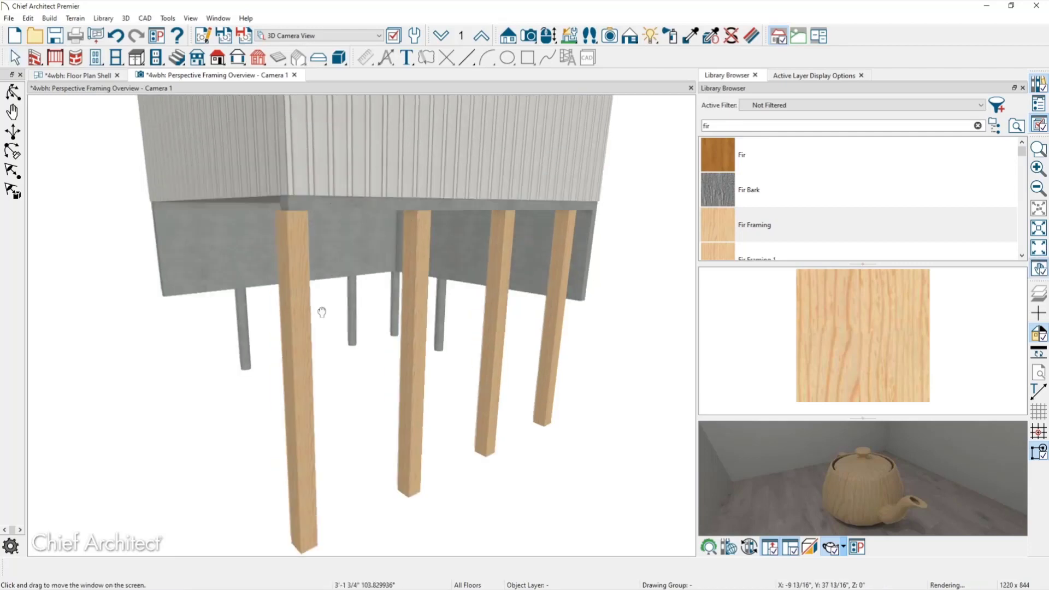
click(350, 205)
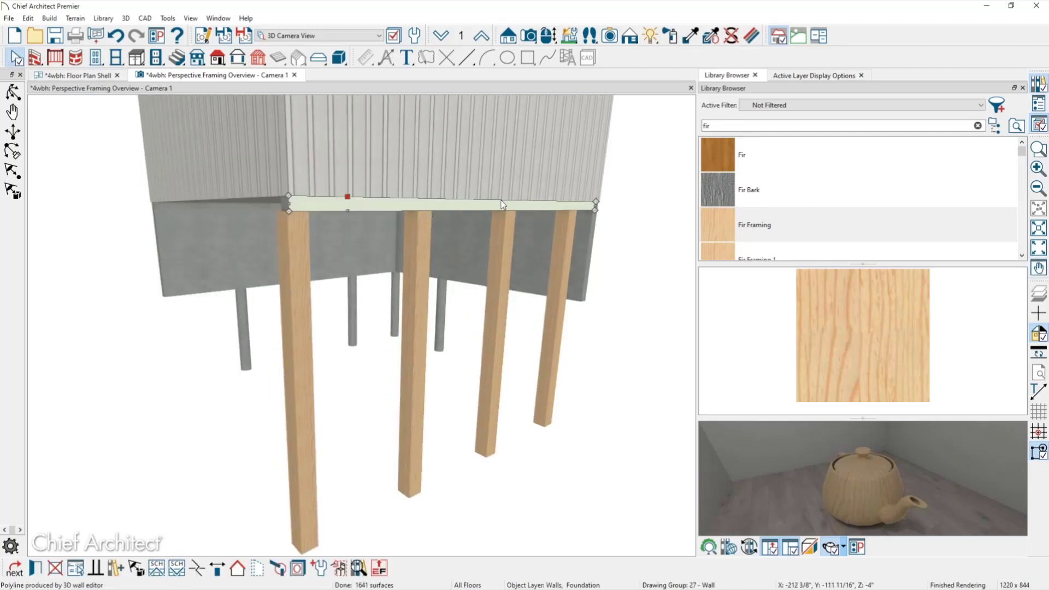
click(418, 238)
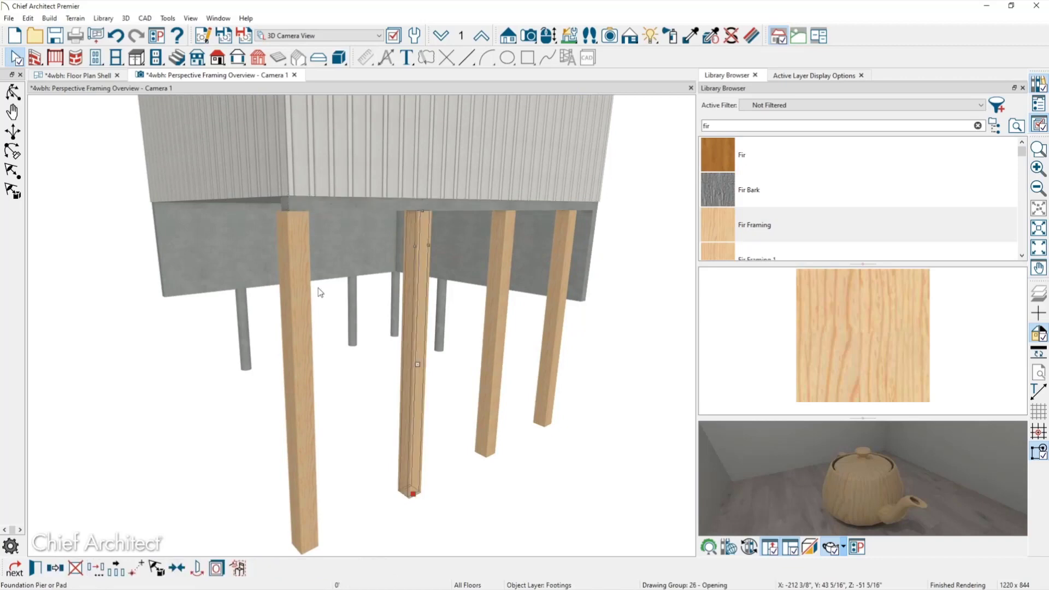
drag(423, 212, 419, 141)
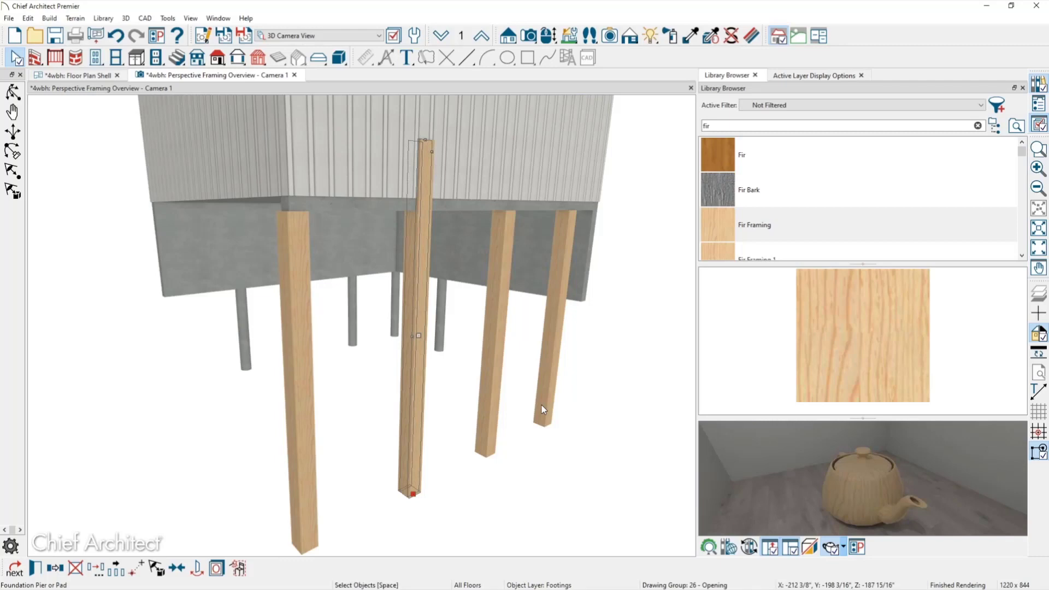
scroll(470, 269, down, 6)
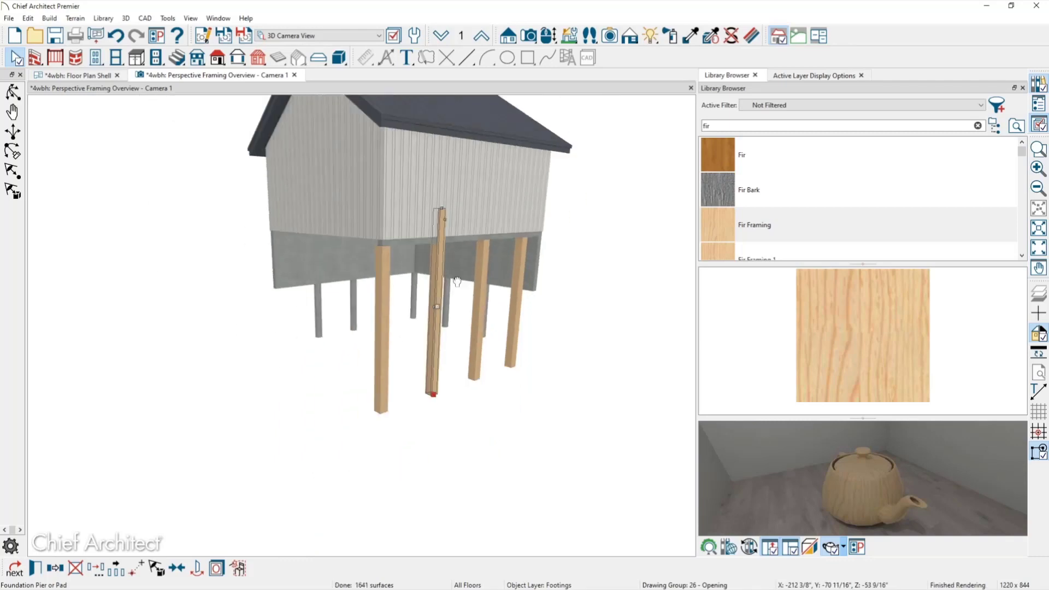
drag(442, 278, 444, 194)
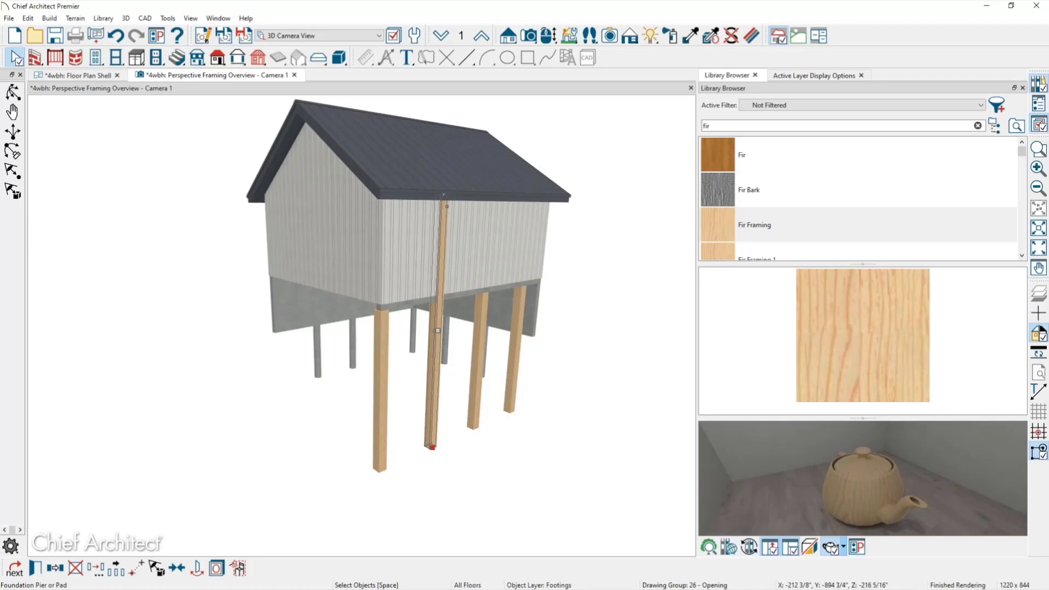
key(ctrl+e)
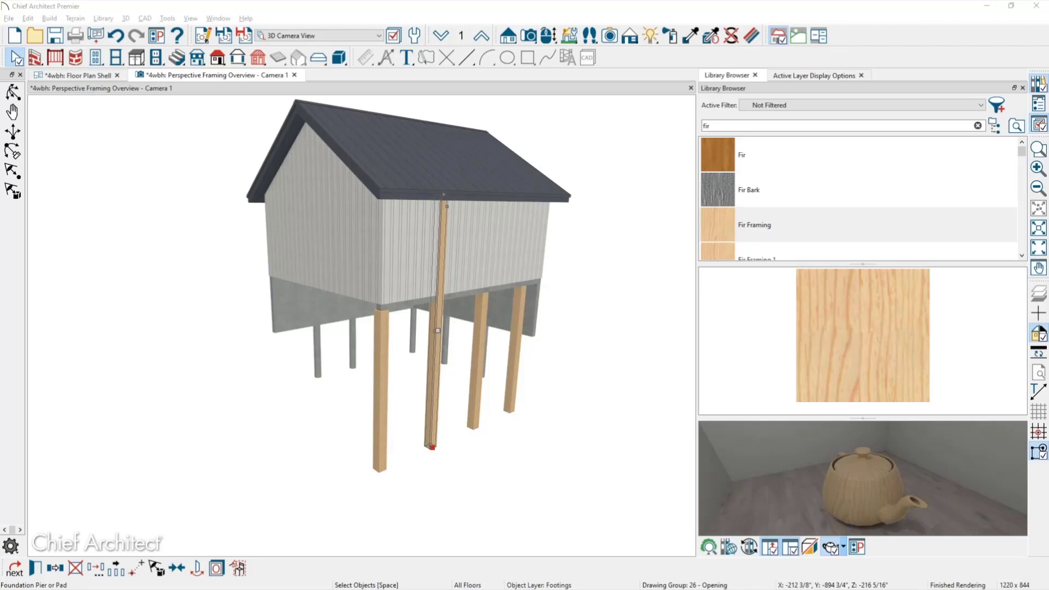